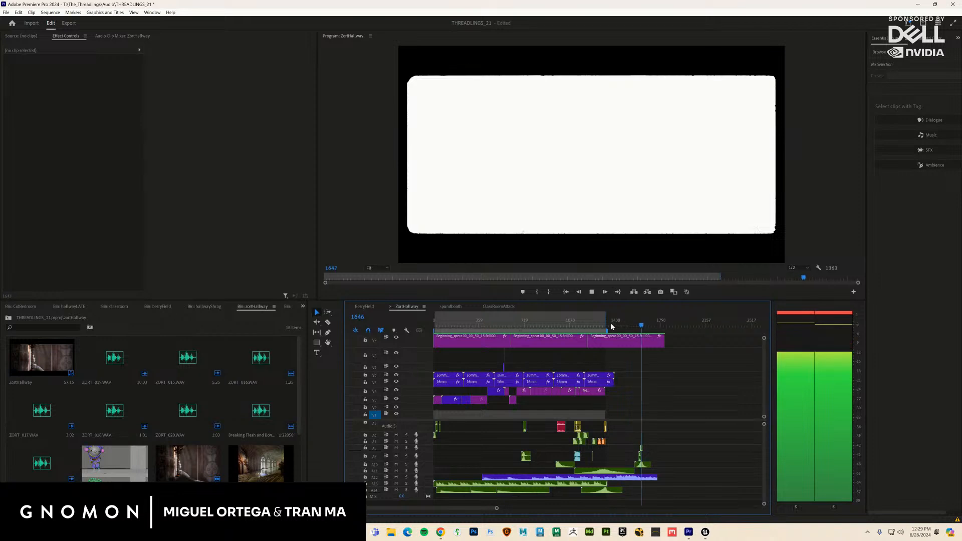
# Step: Stop the ZortHallway sequence playback, inspect the fallen character shot around frame 1197, and return the playhead to frame 0
pyautogui.press('space')
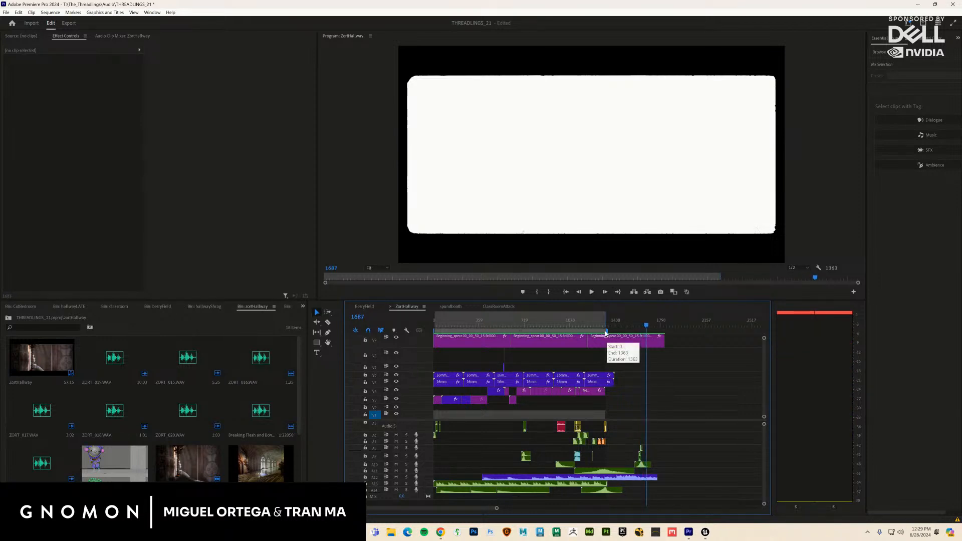
pyautogui.click(585, 325)
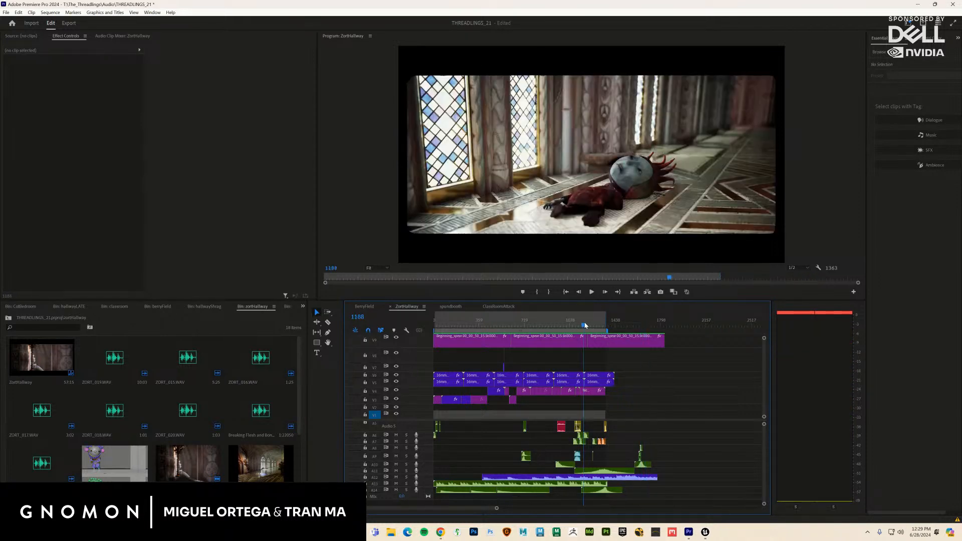
pyautogui.moveTo(585, 326); pyautogui.dragTo(586, 325)
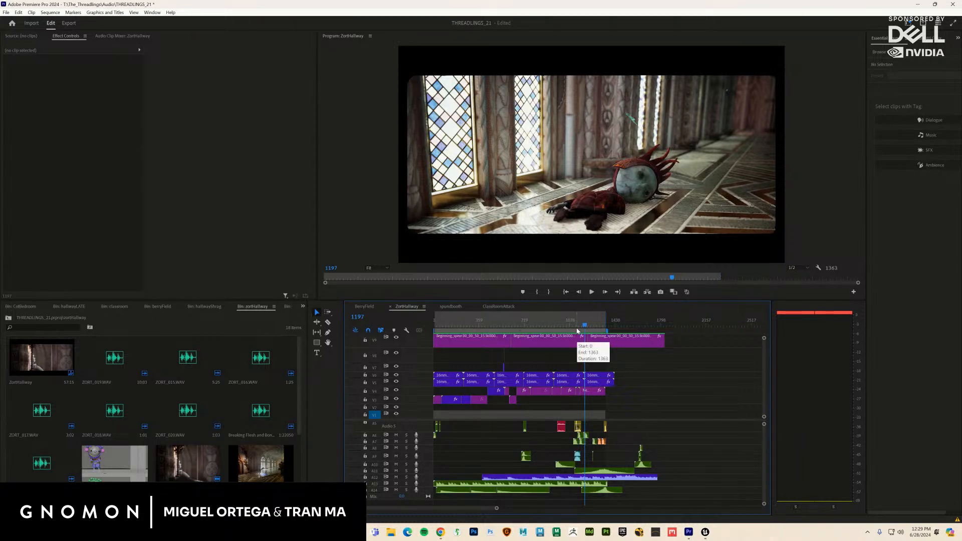
pyautogui.moveTo(474, 326); pyautogui.dragTo(425, 329)
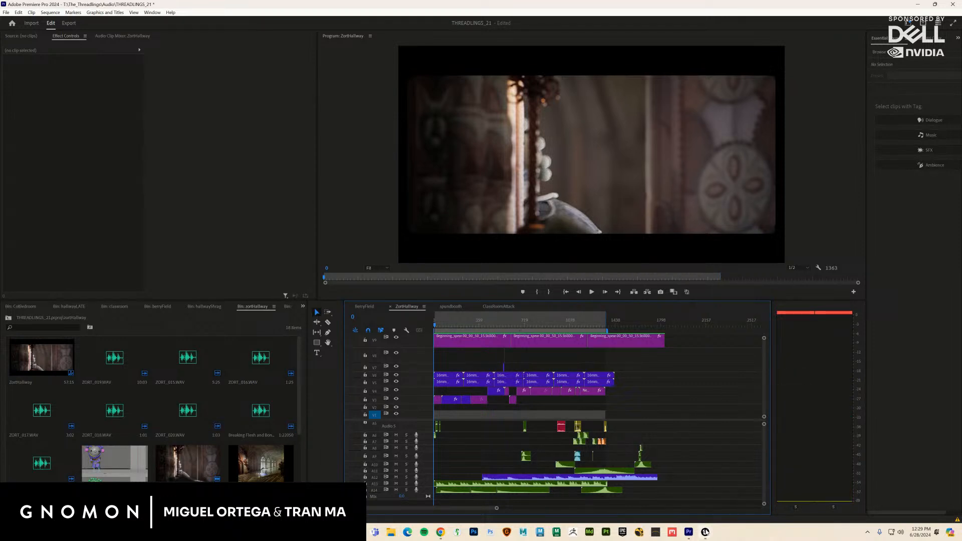
# Step: Switch to the MOTHATTACK_SET level in Unreal Engine and play the moth attack shot, stopping at frame 90
pyautogui.moveTo(706, 533)
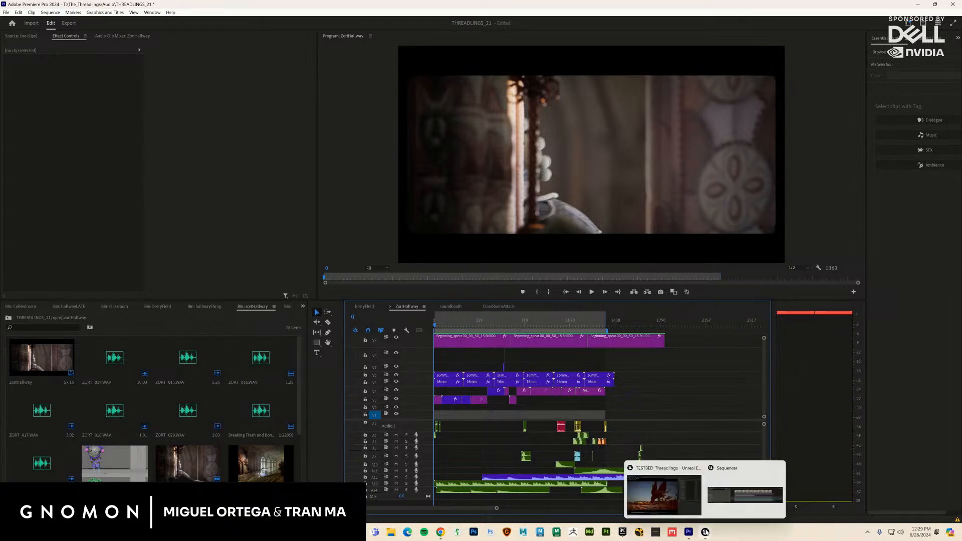
pyautogui.click(918, 7)
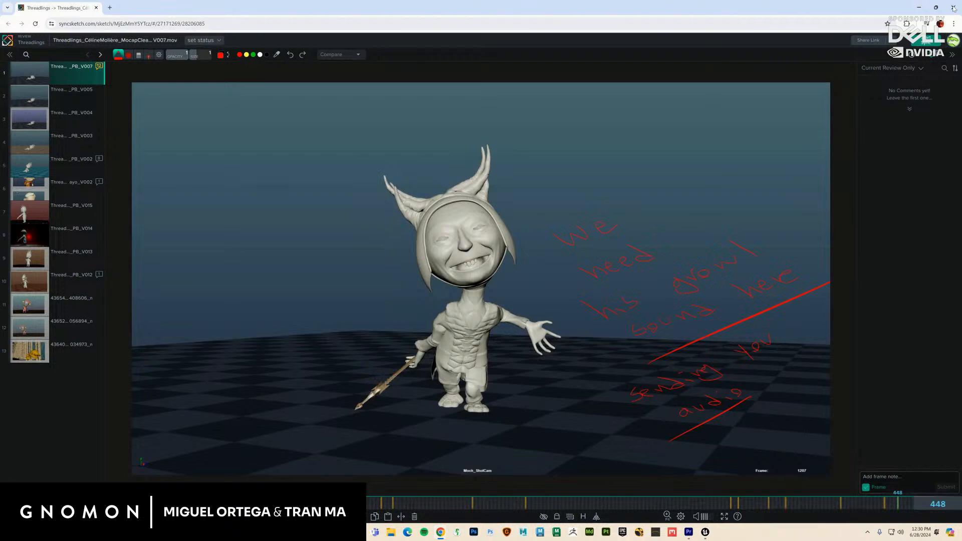
pyautogui.click(918, 8)
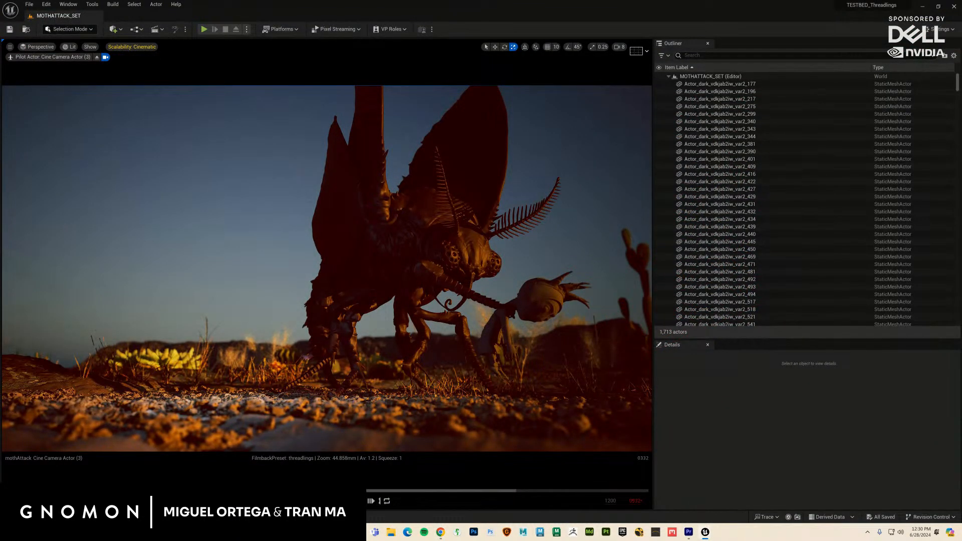
pyautogui.hotkey('ctrl', 'shift', 't')
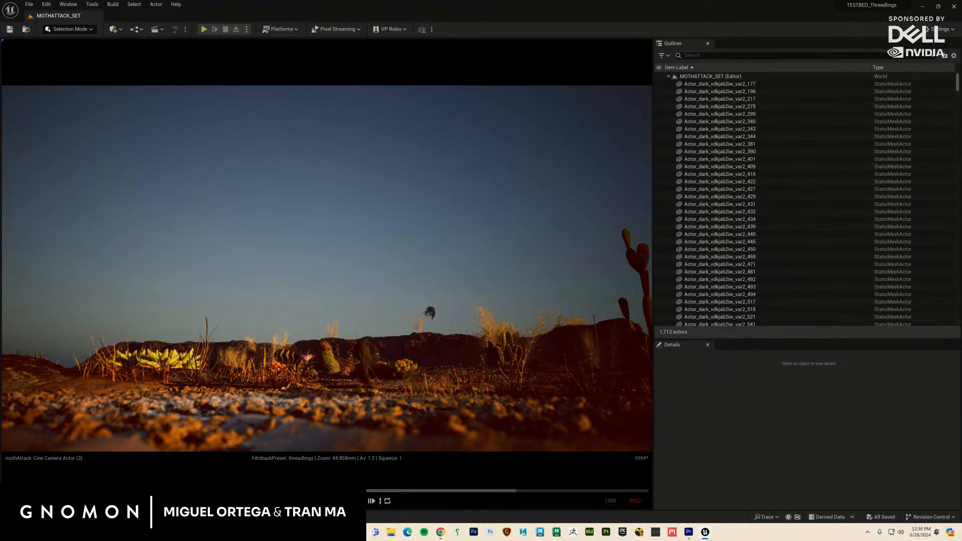
pyautogui.hotkey('ctrl', 'shift', 't')
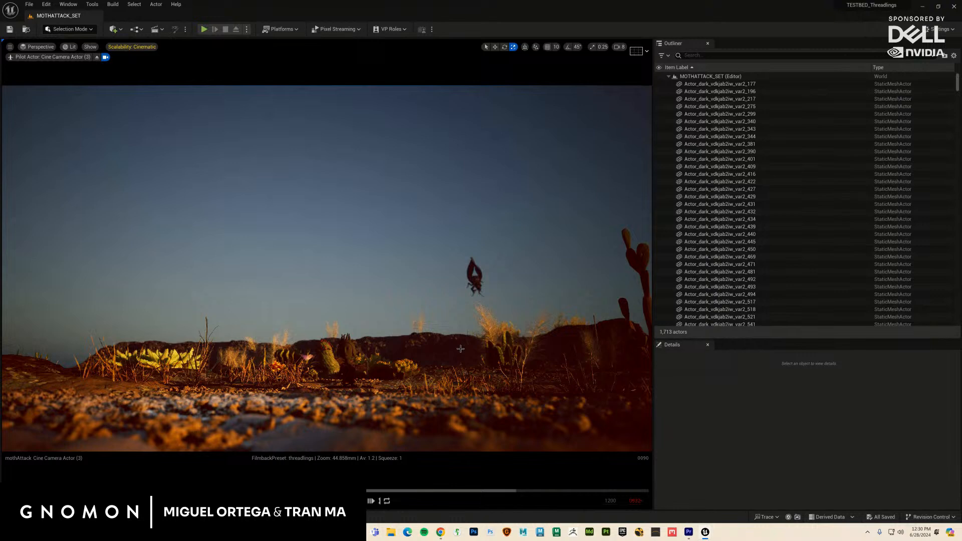
# Step: Delete the tall dry shrub next to the yellow succulents
pyautogui.click(208, 359)
pyautogui.press('Delete')
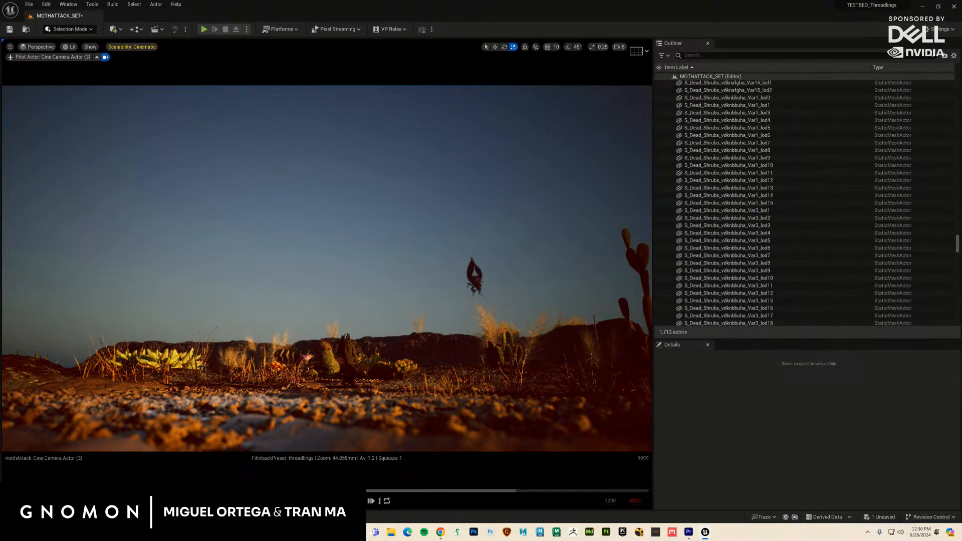
pyautogui.click(170, 371)
pyautogui.press('Delete')
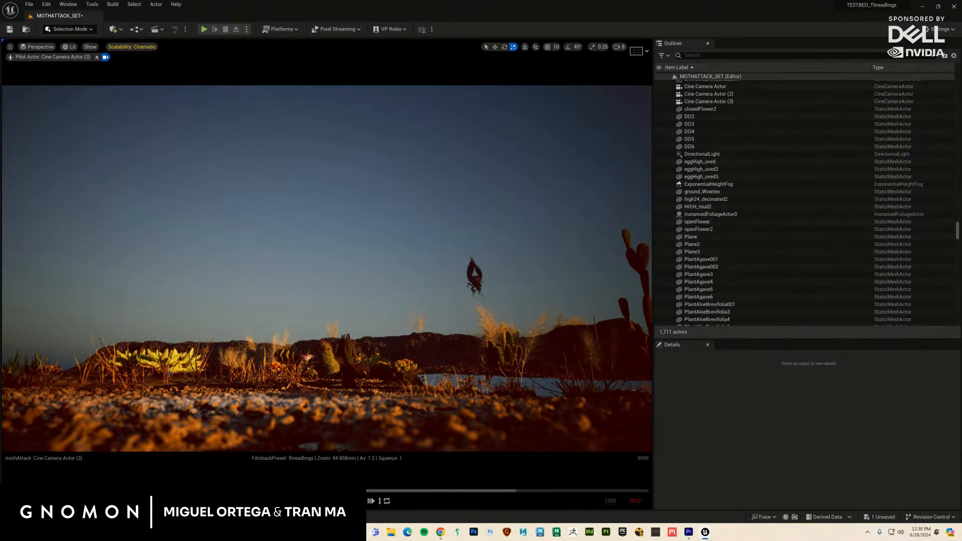
pyautogui.hotkey('ctrl', 'z')
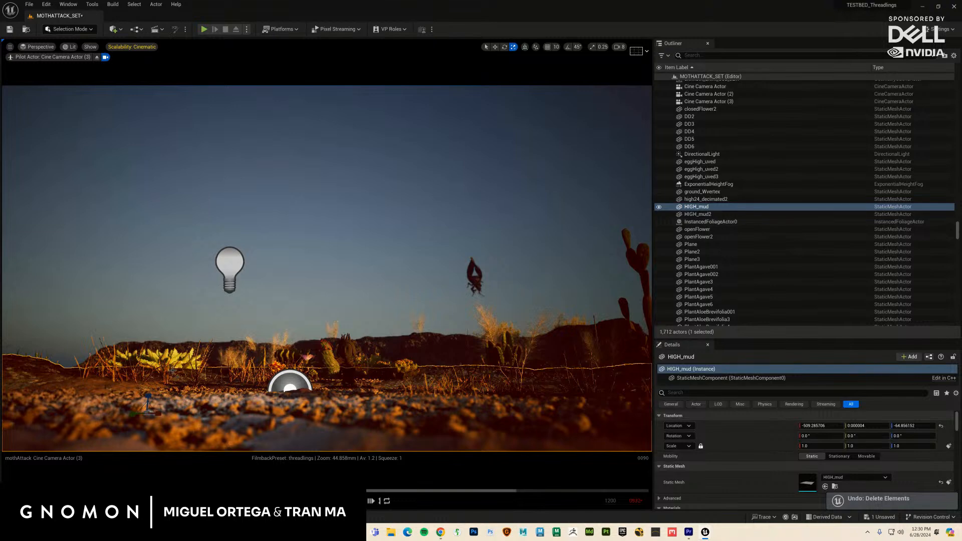
# Step: Delete three dead shrubs between the yellow succulents and the orange flowers, including S_Dead_Shrubs_vdknafgha_Var15_lod1
pyautogui.click(170, 372)
pyautogui.press('Delete')
pyautogui.click(203, 374)
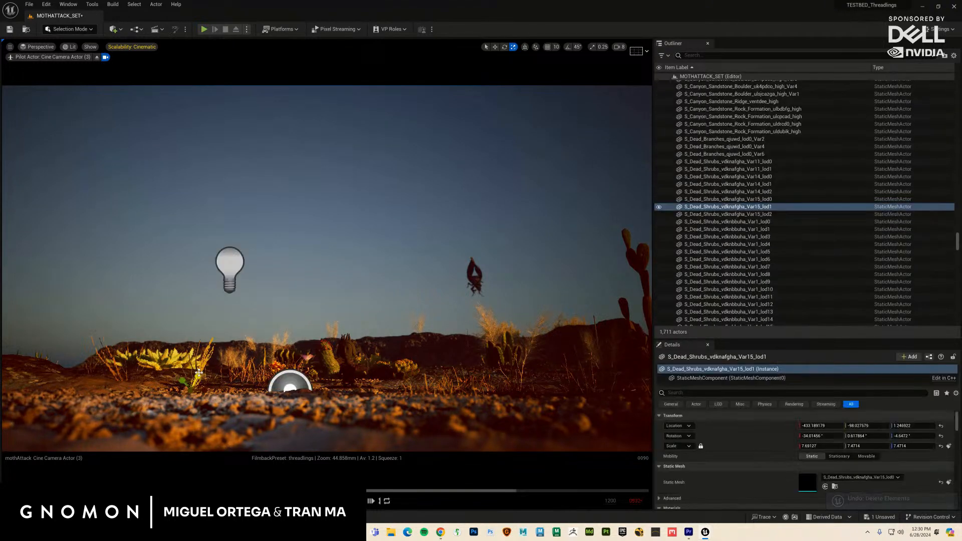
pyautogui.press('Delete')
pyautogui.click(302, 379)
pyautogui.press('Delete')
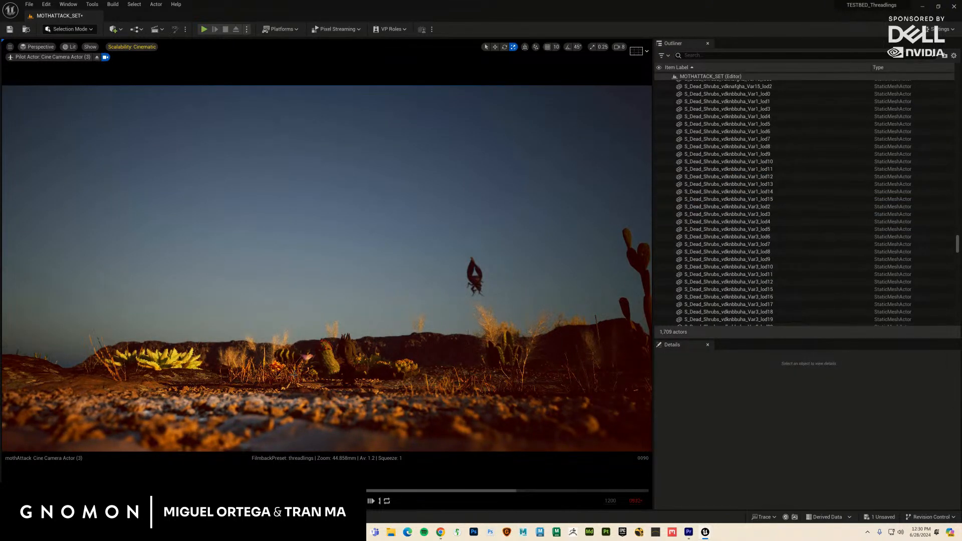
# Step: Delete three grass clumps around the orange flowers, including S_Grass_Clumps_rbdoo_Var2_lod9
pyautogui.click(294, 374)
pyautogui.press('Delete')
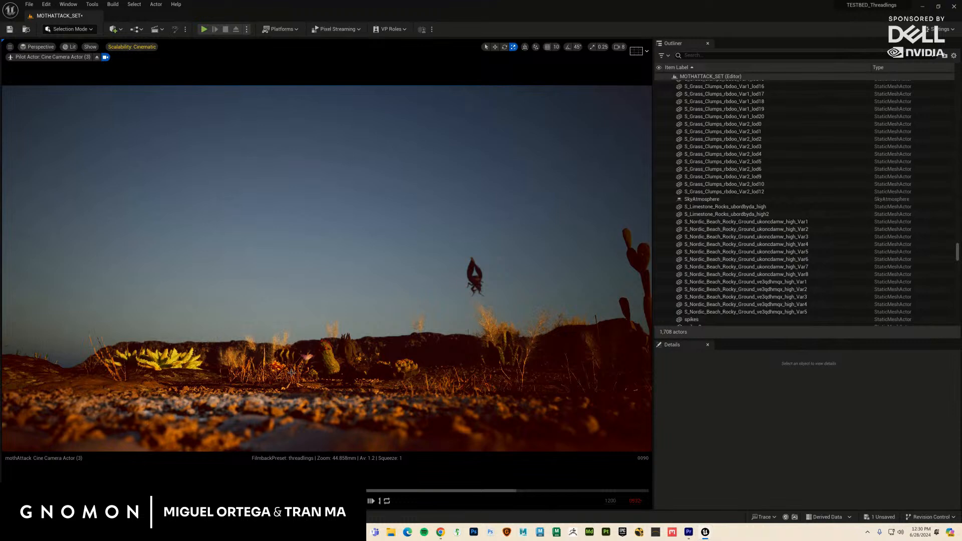
pyautogui.click(292, 373)
pyautogui.press('Delete')
pyautogui.click(293, 375)
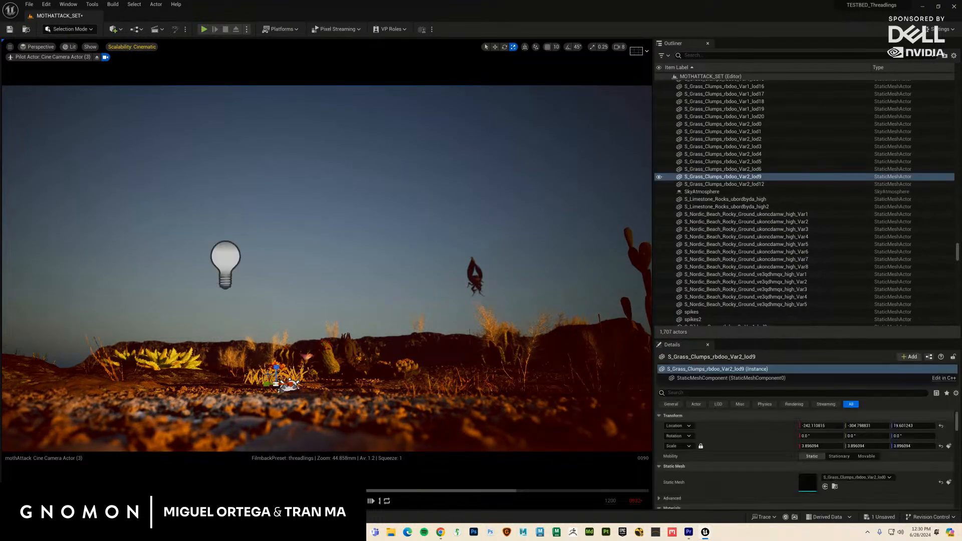
pyautogui.press('Delete')
# Step: Delete a dead shrub and a grass clump on the ground below the flying moth
pyautogui.click(526, 367)
pyautogui.press('Delete')
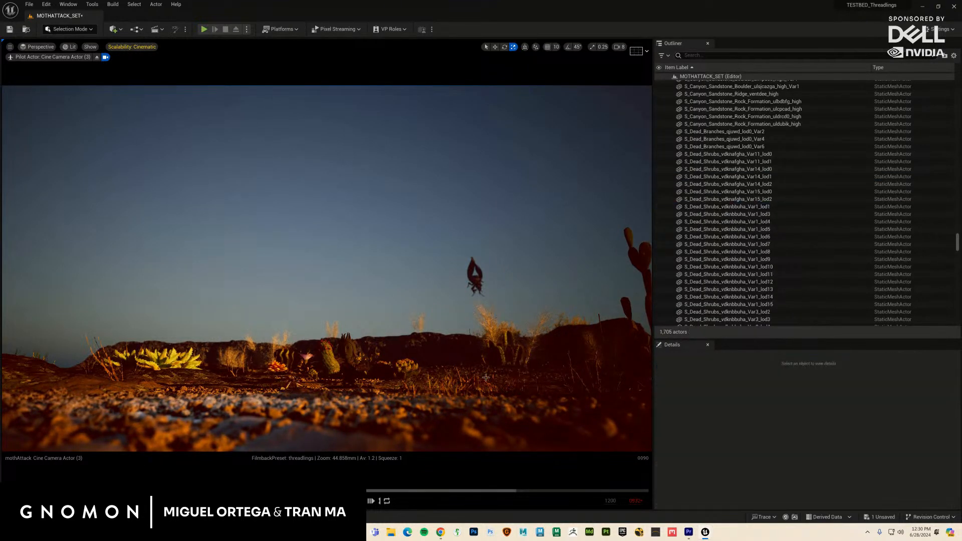
pyautogui.click(478, 384)
pyautogui.press('Delete')
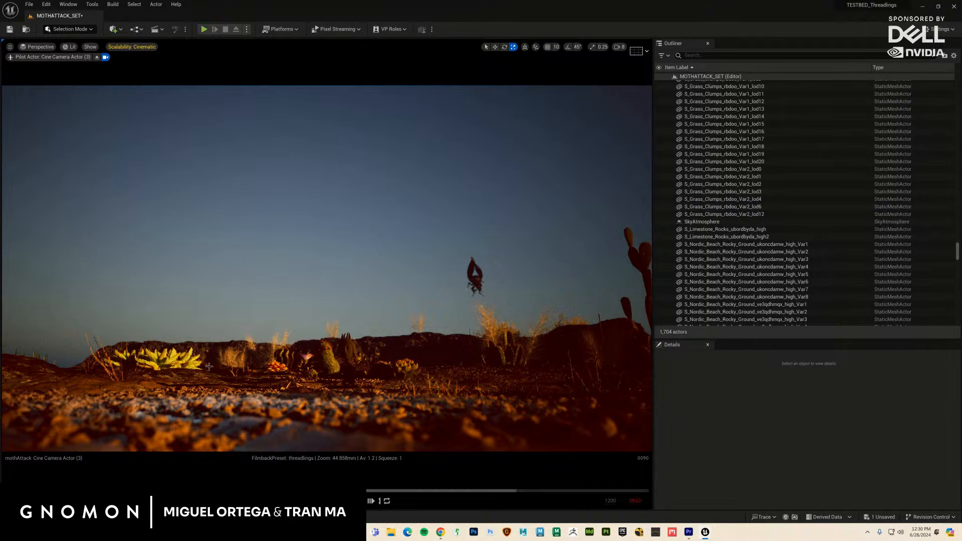
# Step: Delete one of the two yellow succulents and the dry shrub growth beside the other one
pyautogui.click(177, 362)
pyautogui.press('Delete')
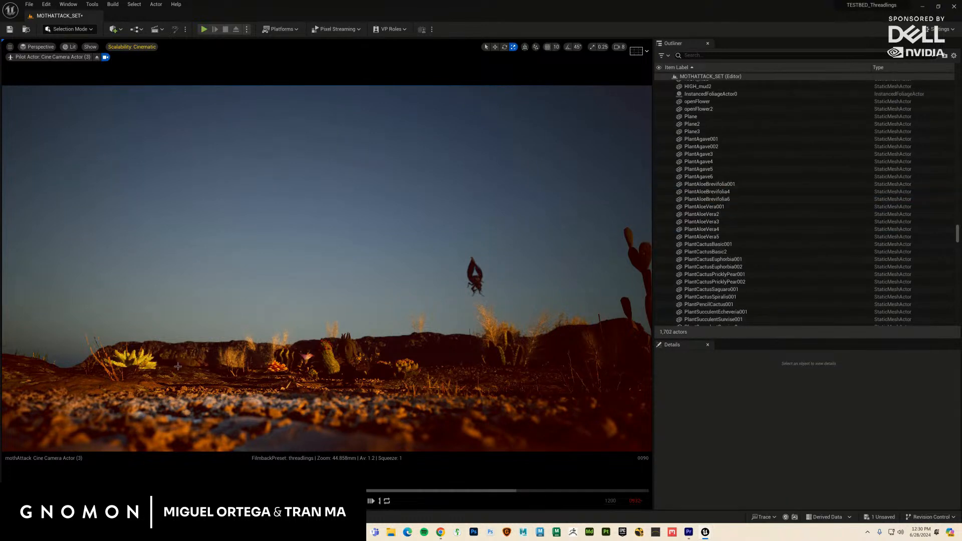
pyautogui.click(115, 372)
pyautogui.press('Delete')
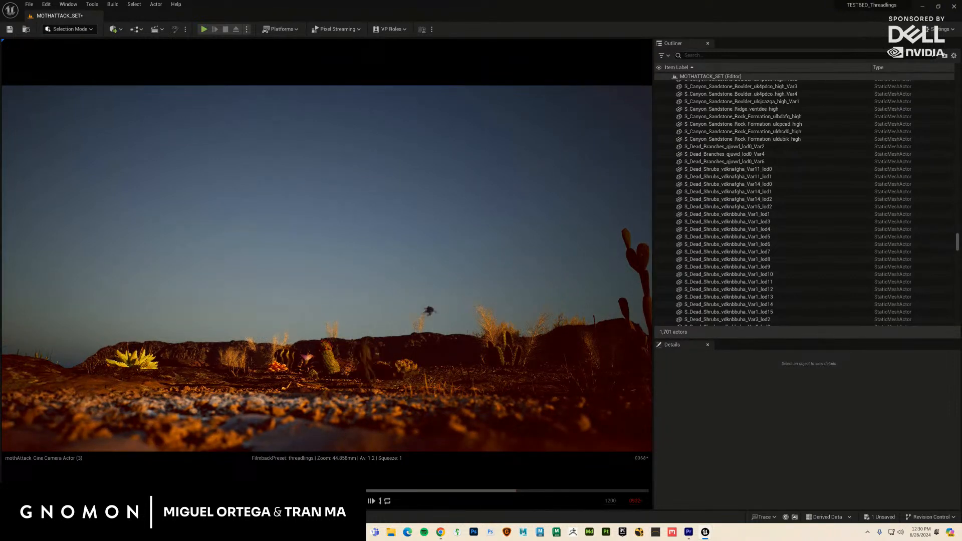
# Step: Stop the shot at frame 112 and rotate the DirectionalLight to about -88.8°, -12.6°, 538.1° for brighter daylight
pyautogui.press('space')
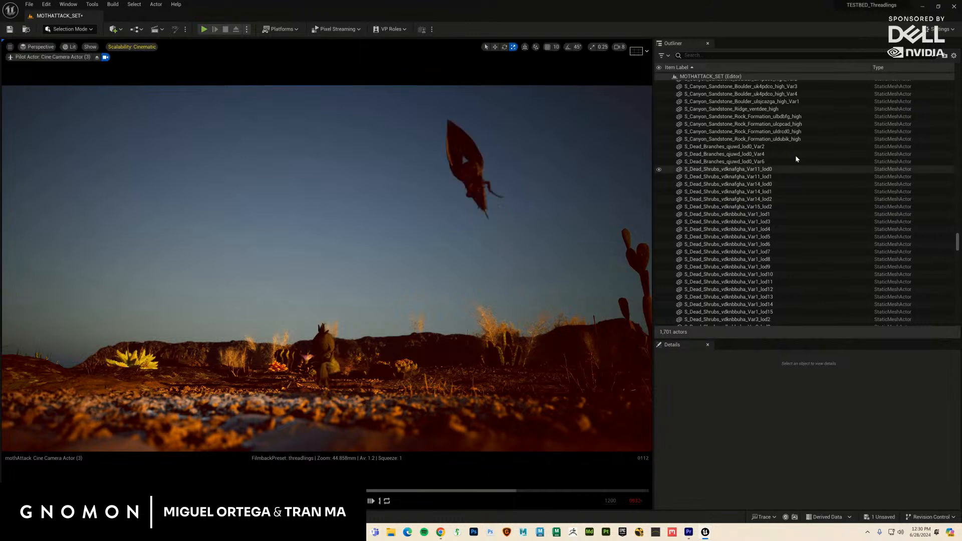
pyautogui.moveTo(955, 248); pyautogui.dragTo(957, 89)
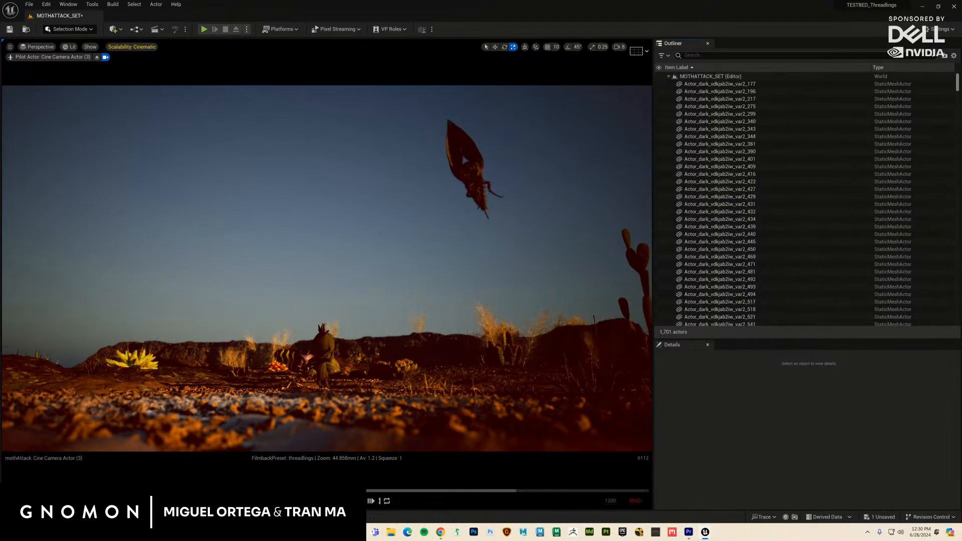
pyautogui.click(735, 56)
pyautogui.write('d')
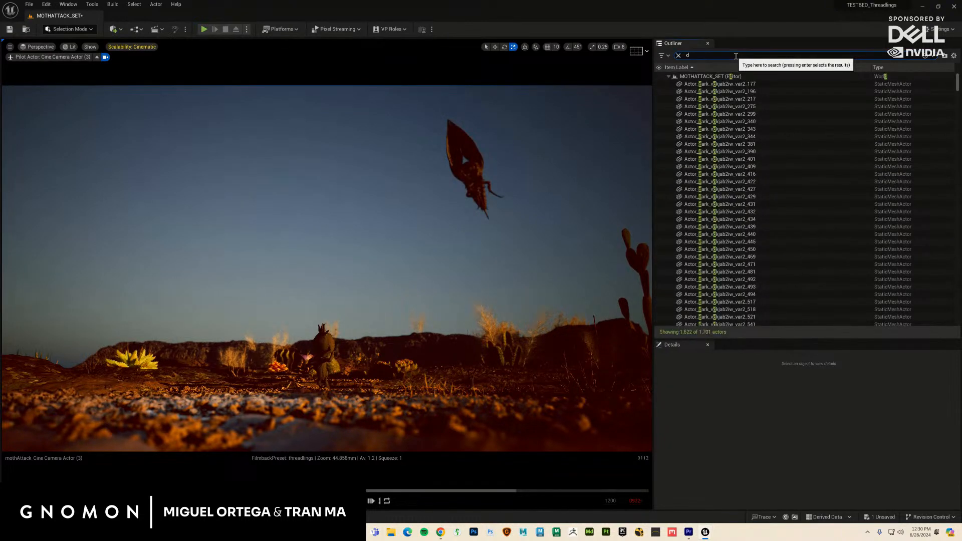
pyautogui.write('irec')
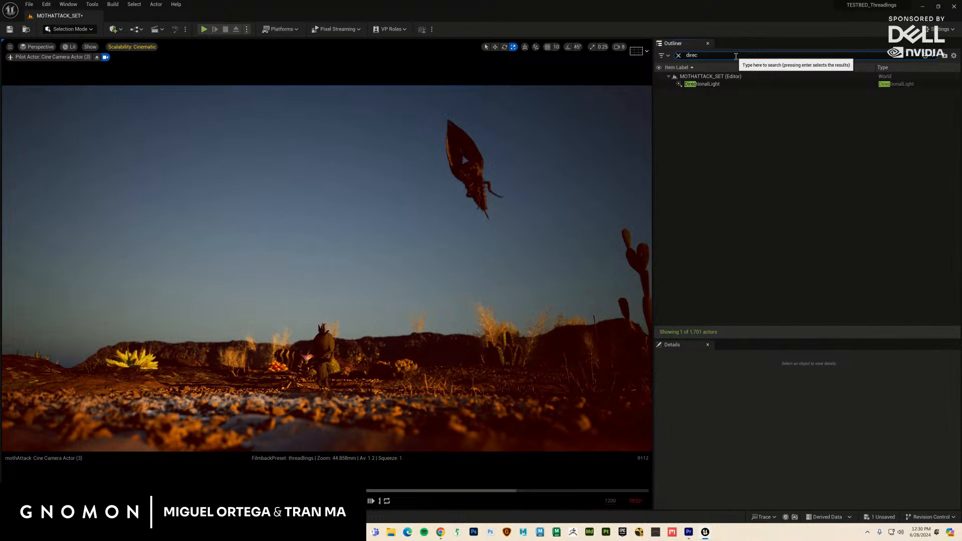
pyautogui.press('Return')
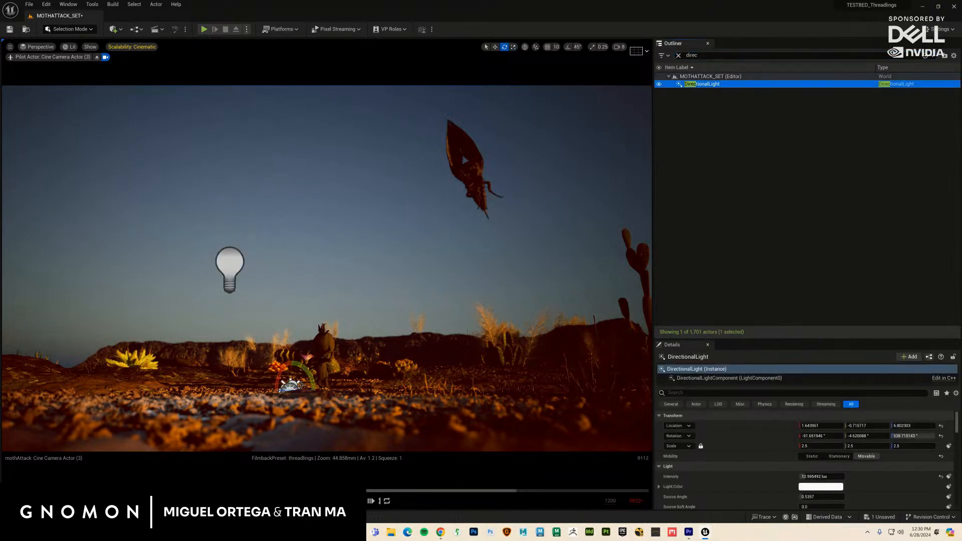
pyautogui.moveTo(302, 385); pyautogui.dragTo(296, 357)
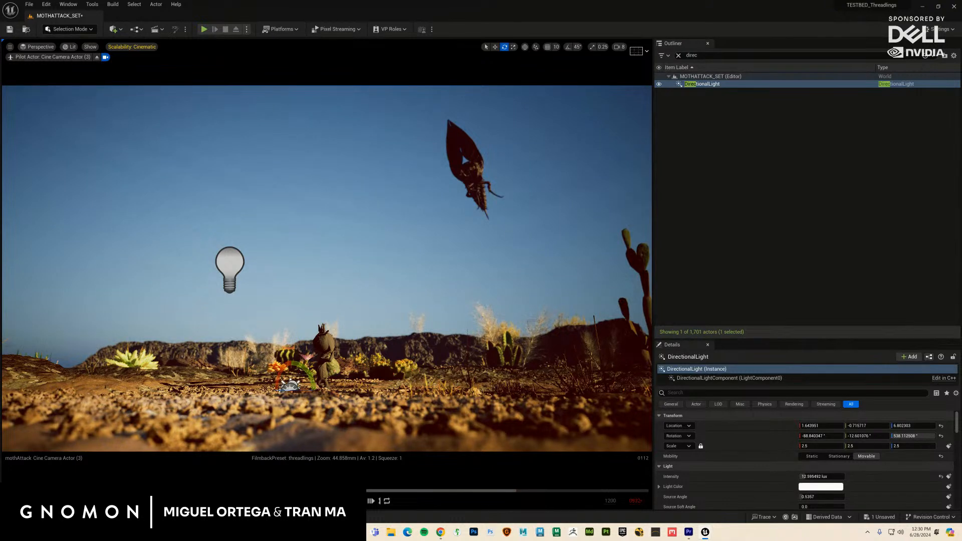
# Step: Run r.RayTracing console commands for the viewport and deselect the directional light
pyautogui.press('`')
pyautogui.write('r.Ra')
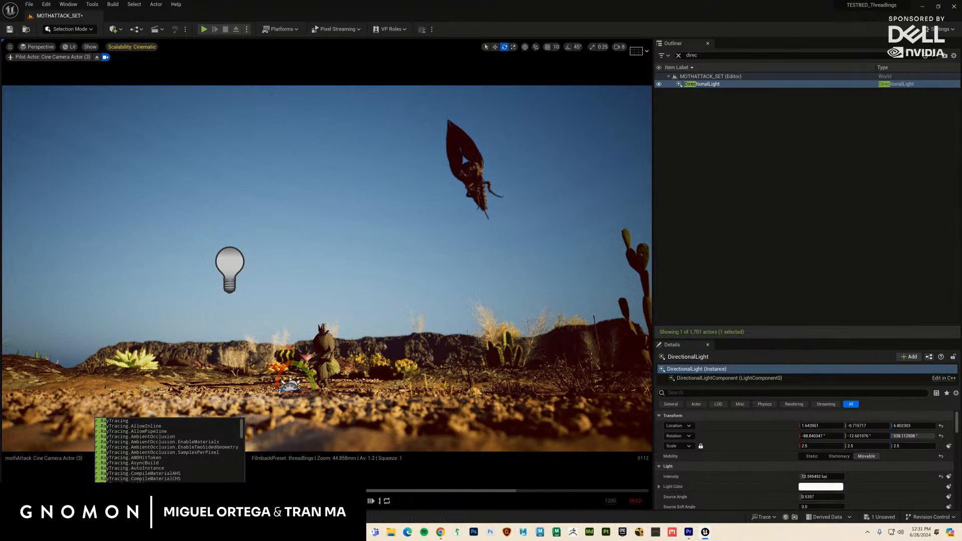
pyautogui.press('Return')
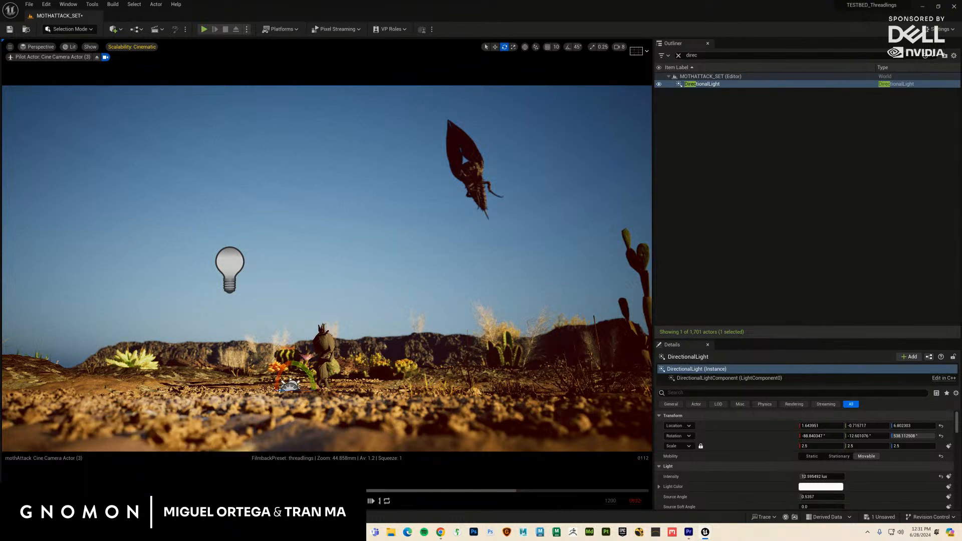
pyautogui.press('`')
pyautogui.press('Return')
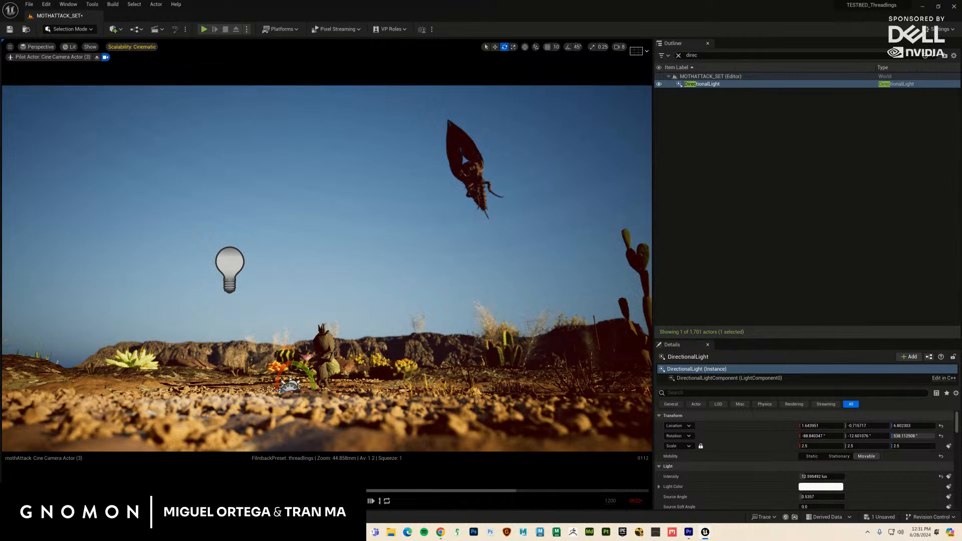
pyautogui.click(365, 294)
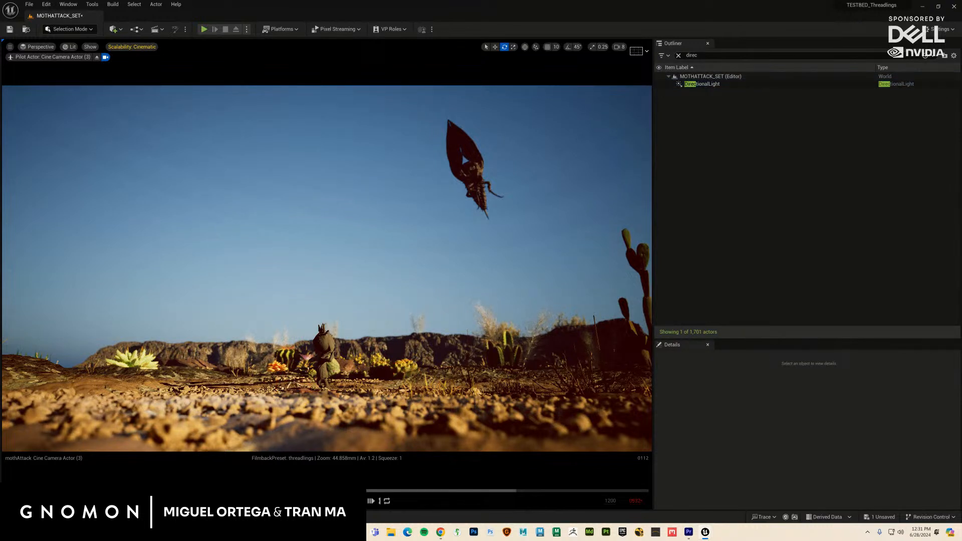
# Step: Play the relit moth attack shot and scrub to frame 895 to review the moth's animation and lighting
pyautogui.hotkey('ctrl', 'shift', 't')
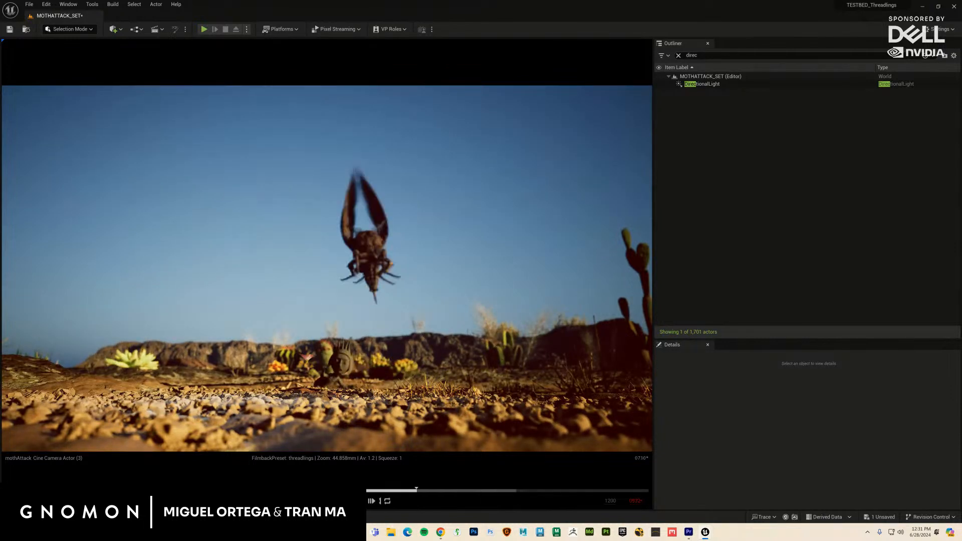
pyautogui.moveTo(498, 361)
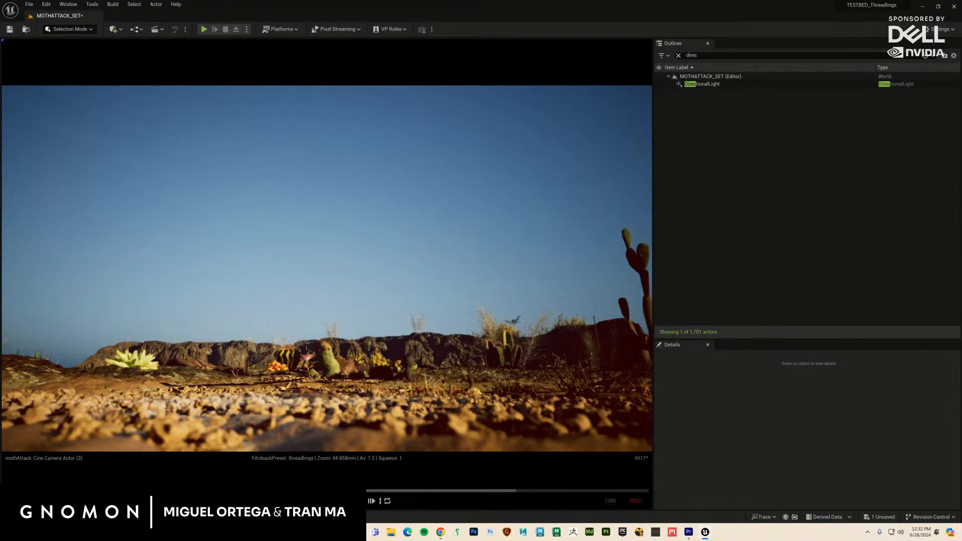
pyautogui.moveTo(493, 491); pyautogui.dragTo(498, 491)
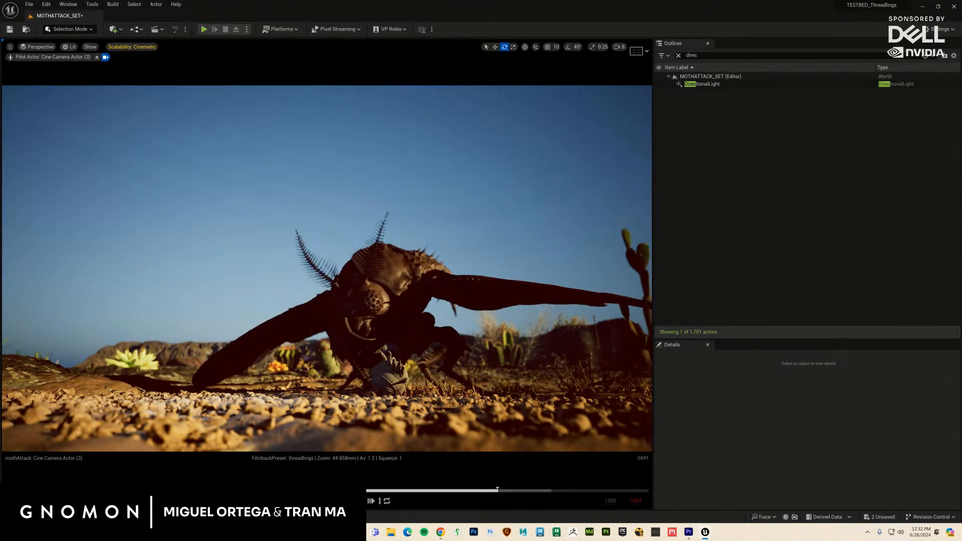
pyautogui.press('space')
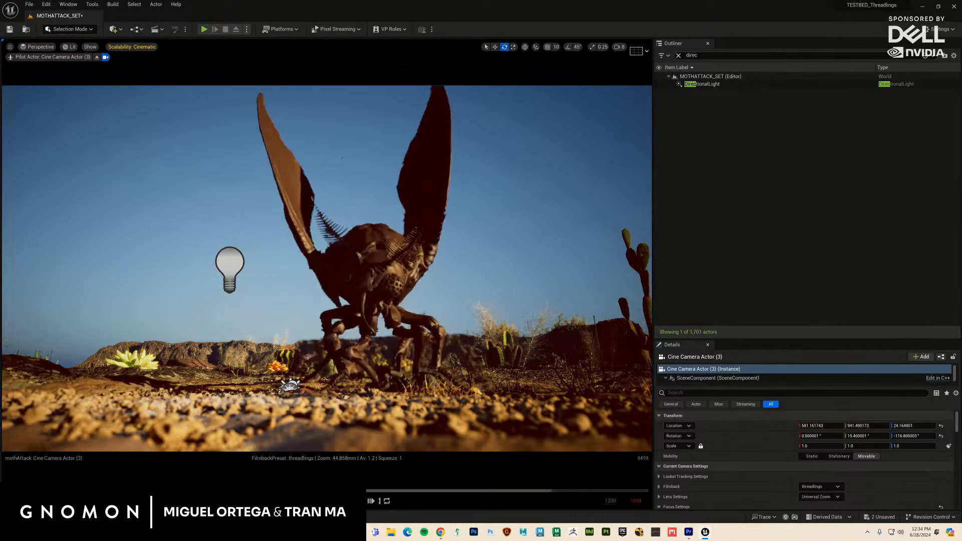
pyautogui.click(342, 258)
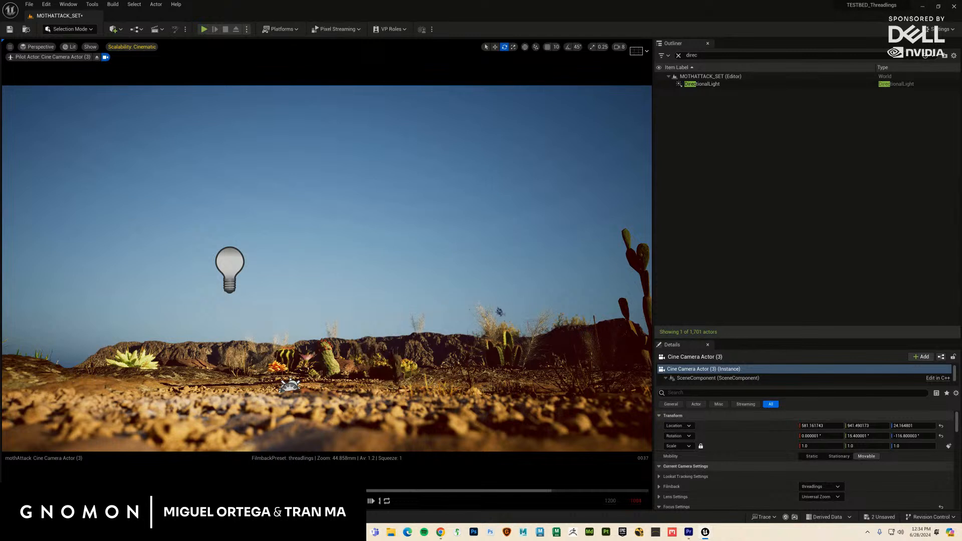
# Step: Play the moth attack shot without viewport icons to review the relit animation, and return to the shot's start
pyautogui.press('g')
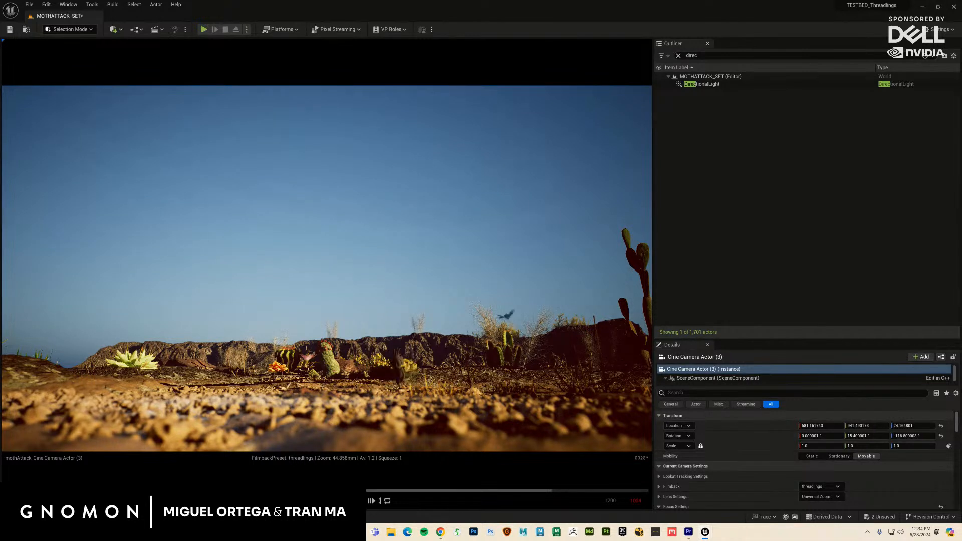
pyautogui.press('g')
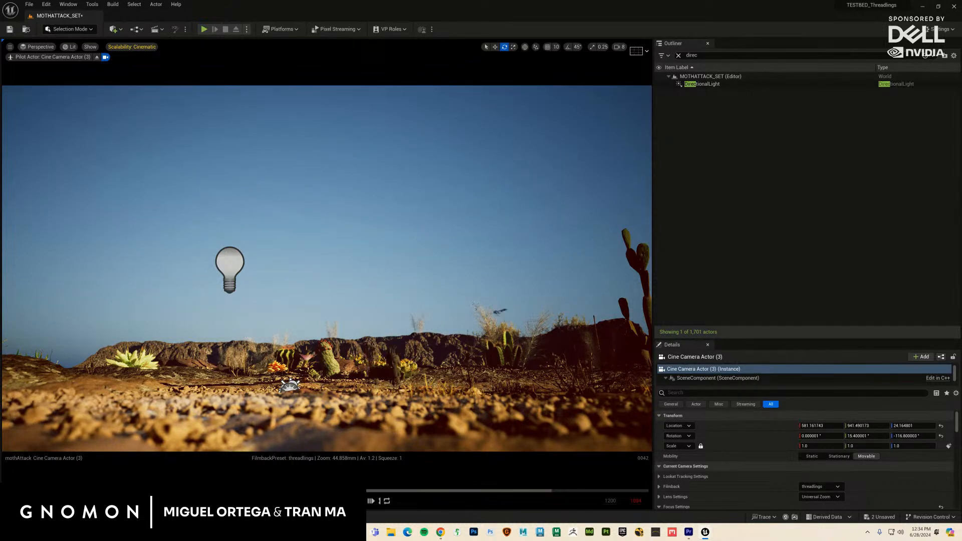
pyautogui.press('g')
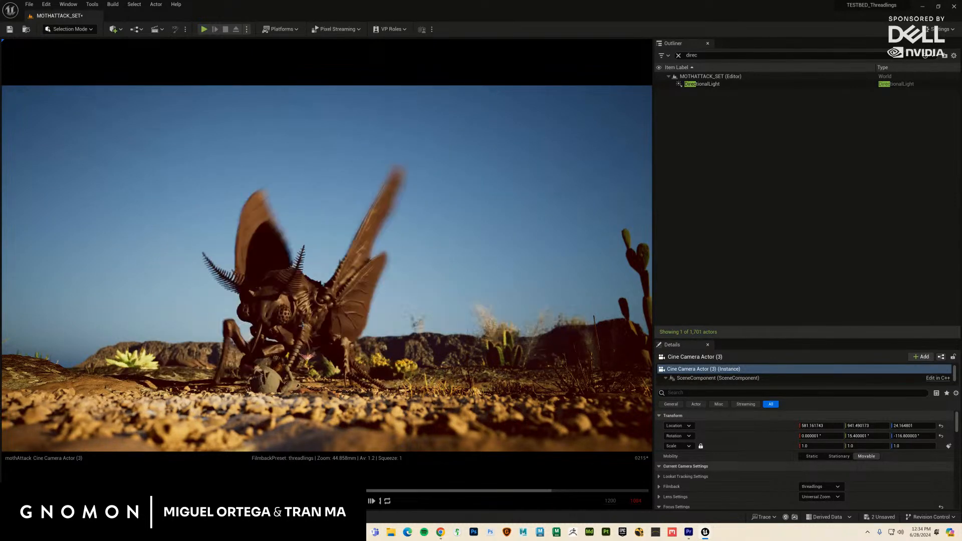
pyautogui.press('space')
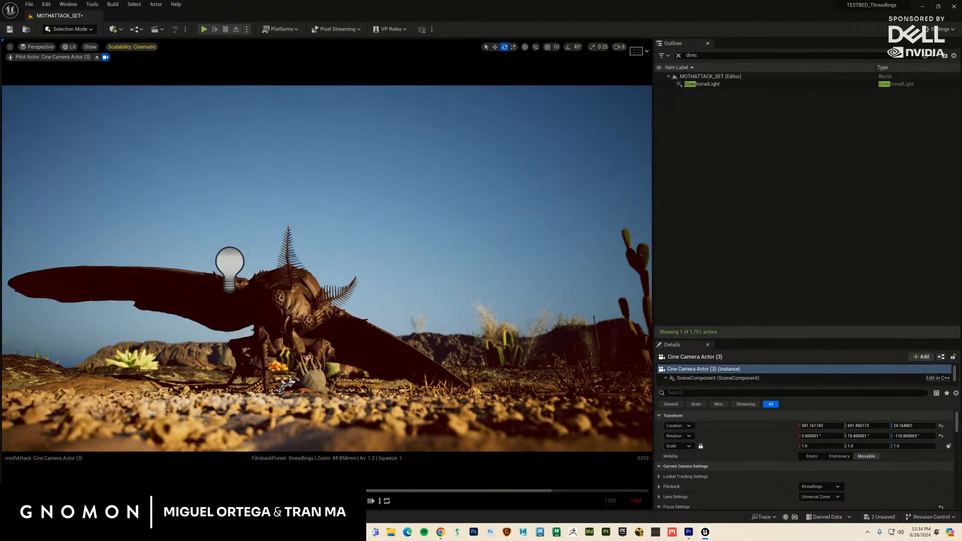
pyautogui.press('Up')
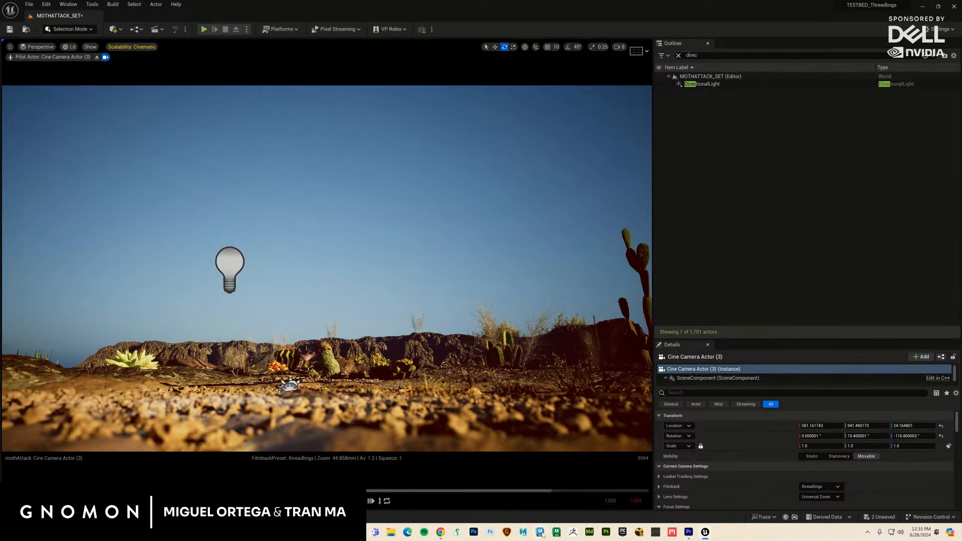
# Step: Switch to Premiere Pro and save the THREADLINGS_21 project
pyautogui.click(688, 531)
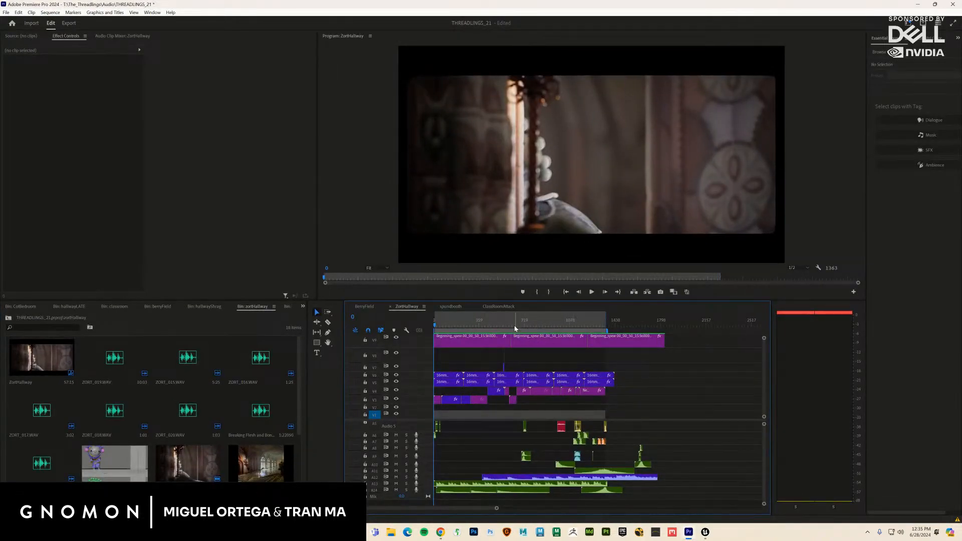
pyautogui.click(6, 12)
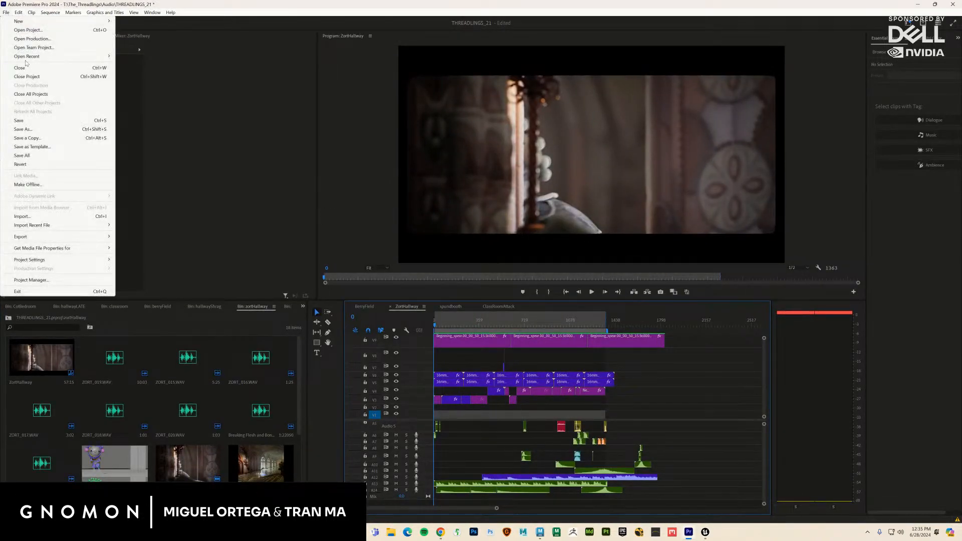
pyautogui.click(20, 120)
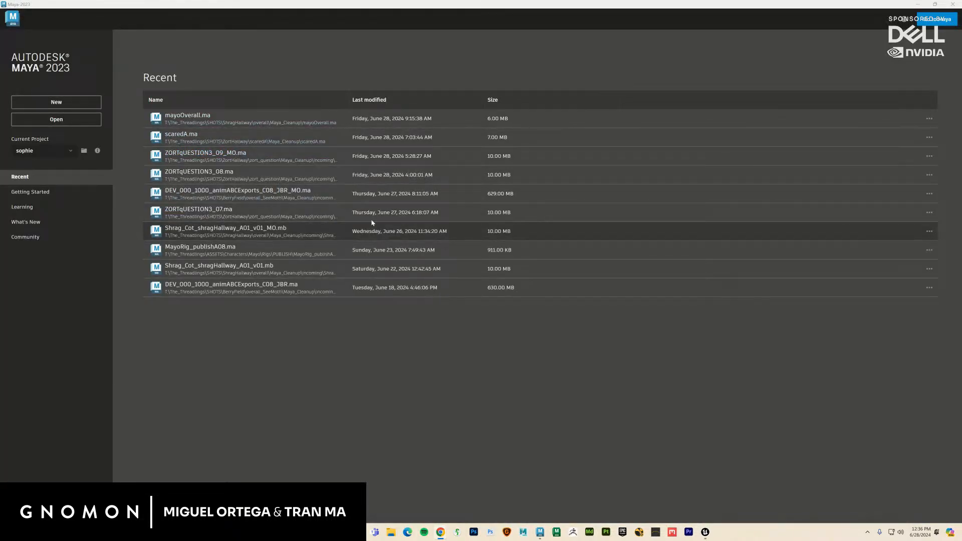
# Step: In Maya, open overallCot.ma from The_Threadlings' SHOTS/BerryField/overall_SeeMoth/Maya_Cleanup folder and play the character animation
pyautogui.click(61, 121)
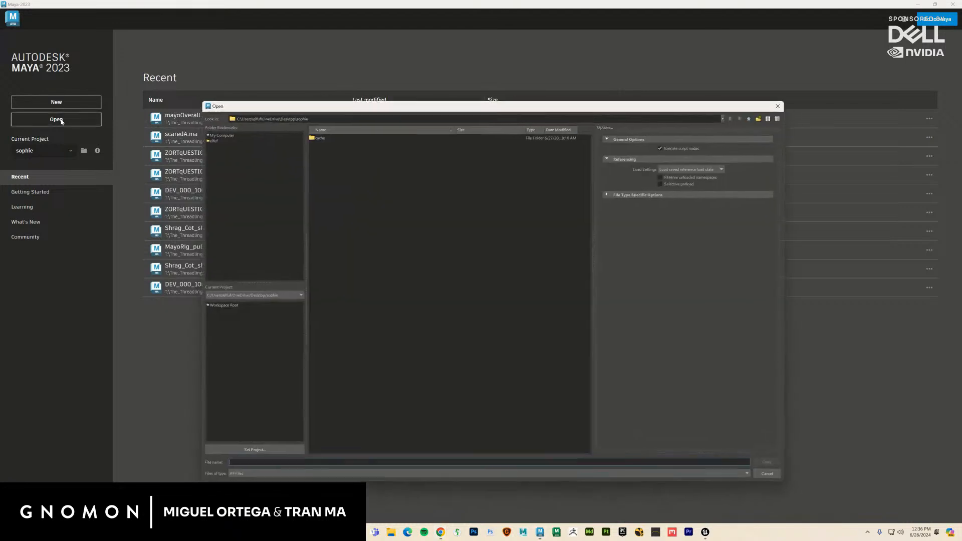
pyautogui.click(222, 135)
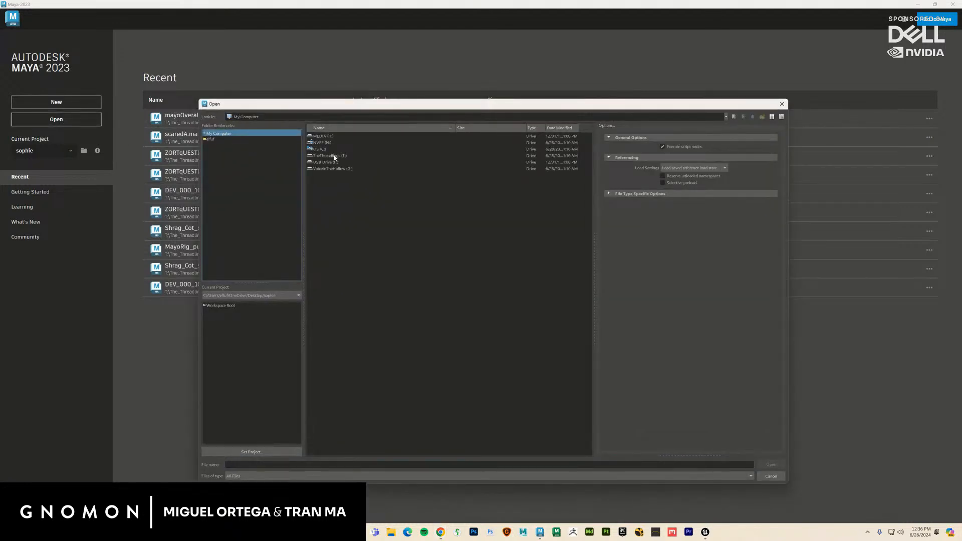
pyautogui.doubleClick(331, 155)
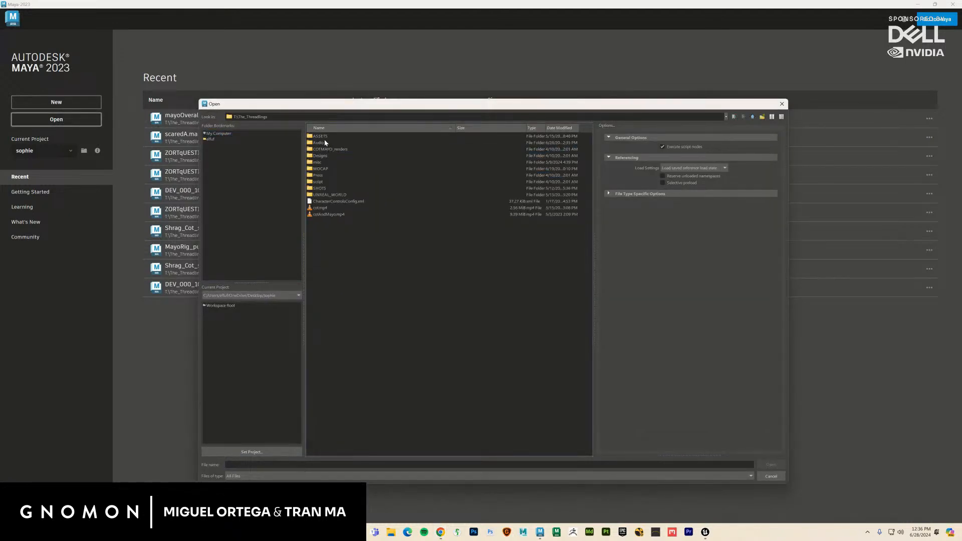
pyautogui.doubleClick(321, 189)
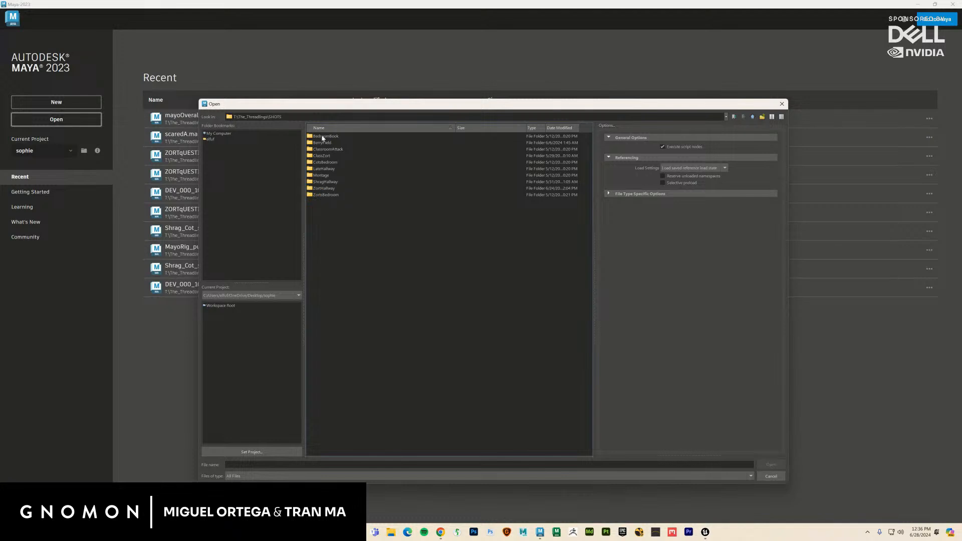
pyautogui.doubleClick(324, 143)
pyautogui.doubleClick(331, 149)
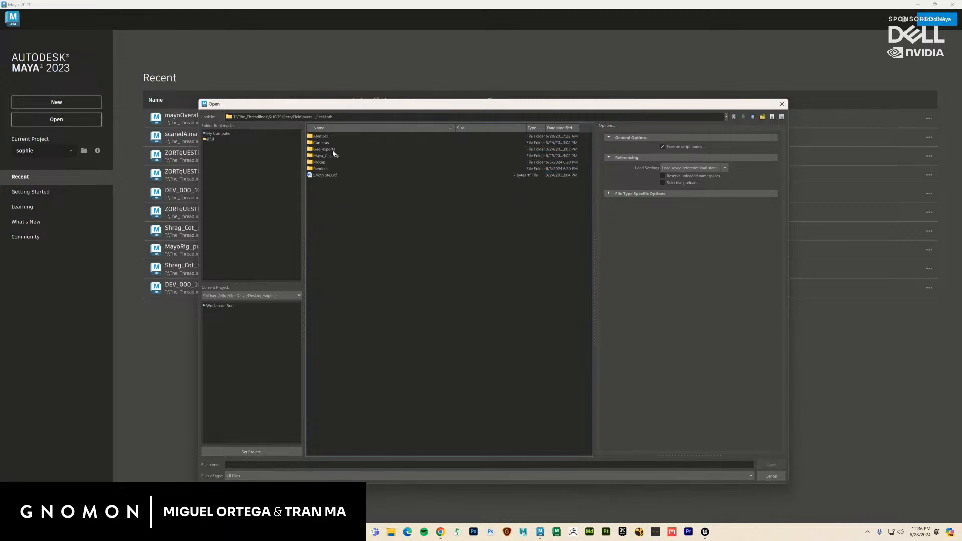
pyautogui.doubleClick(329, 155)
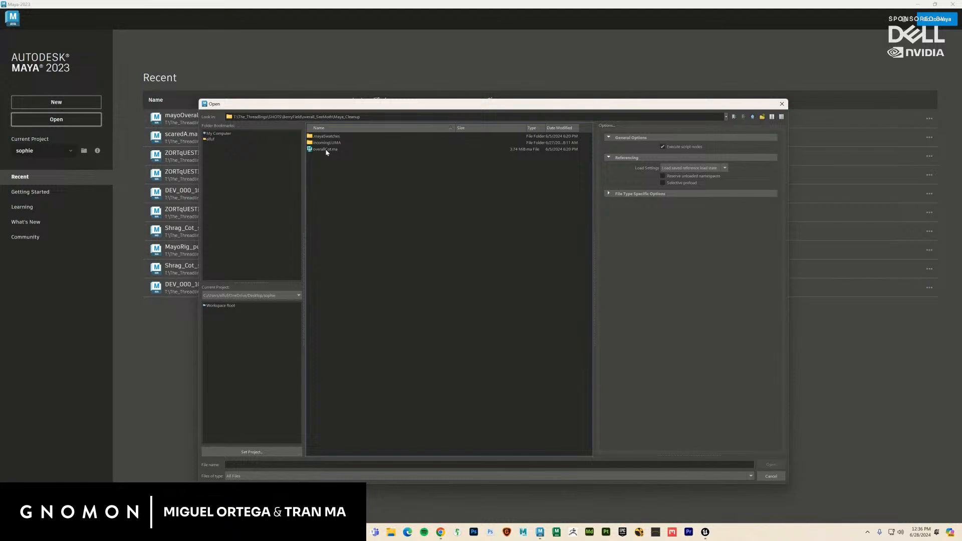
pyautogui.click(327, 150)
pyautogui.click(771, 465)
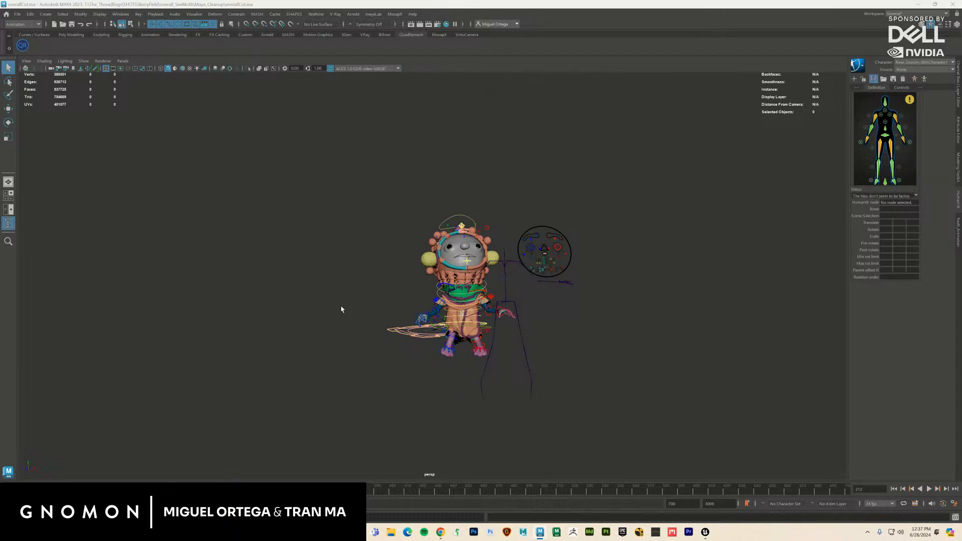
pyautogui.hotkey('alt', 'v')
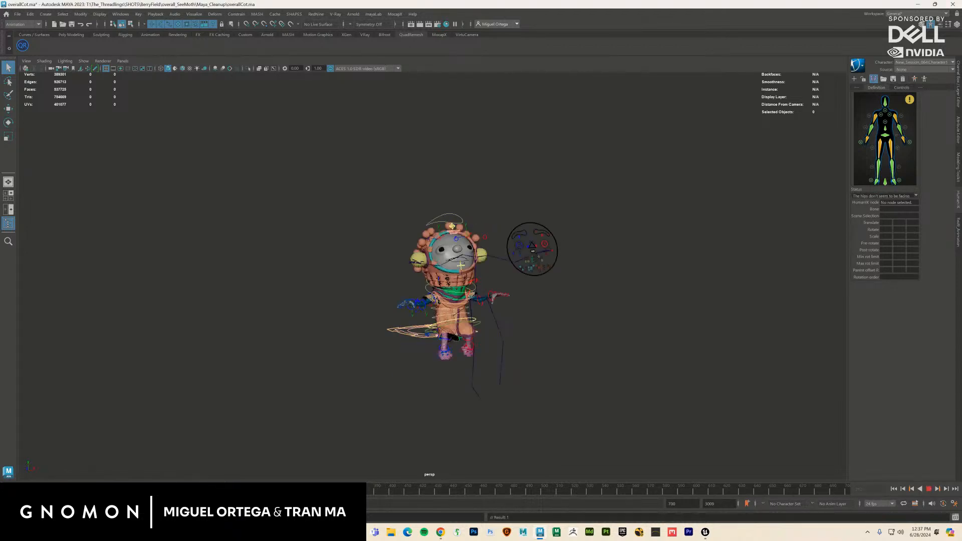
# Step: Open the scene DEV_000_1000_animABCExports_C08_JBR_MO.ma from the incoming LUMA folder and dismiss the loading error
pyautogui.click(18, 14)
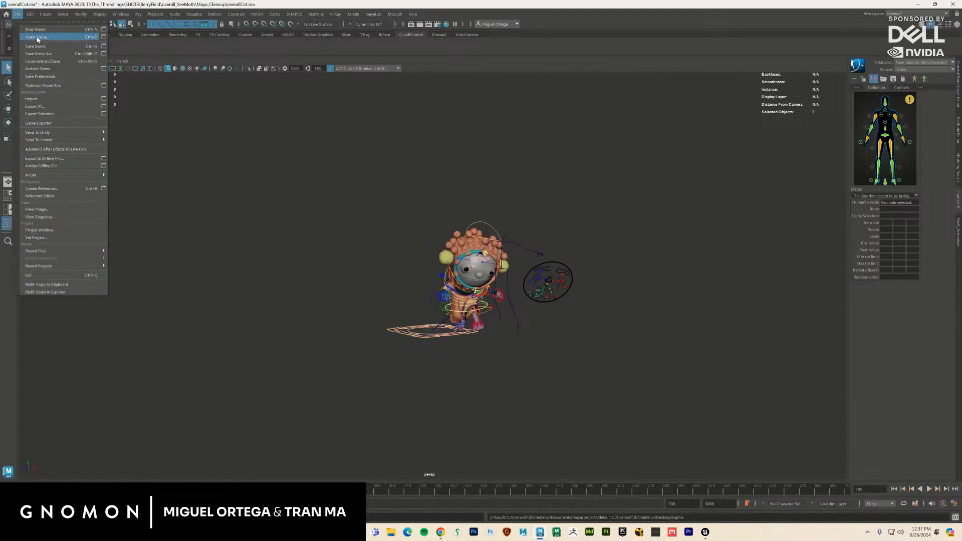
pyautogui.click(35, 38)
pyautogui.doubleClick(330, 145)
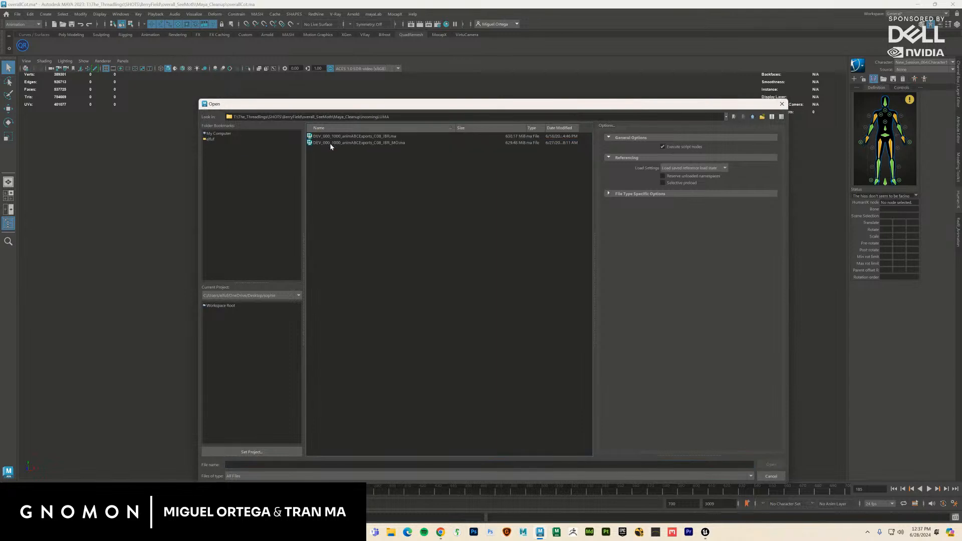
pyautogui.click(330, 143)
pyautogui.click(771, 464)
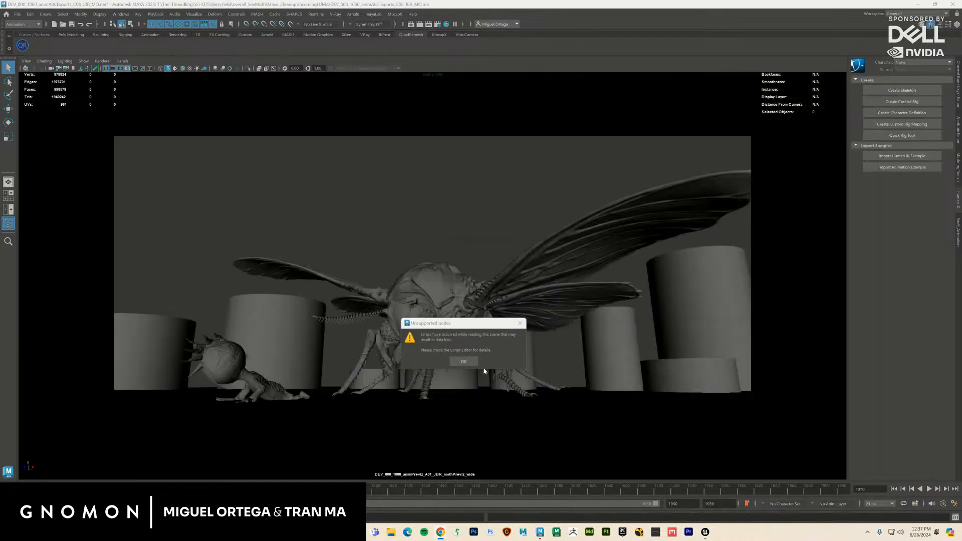
pyautogui.click(464, 362)
# Step: Play the moth attack animation through the wide previz camera
pyautogui.hotkey('alt', 'v')
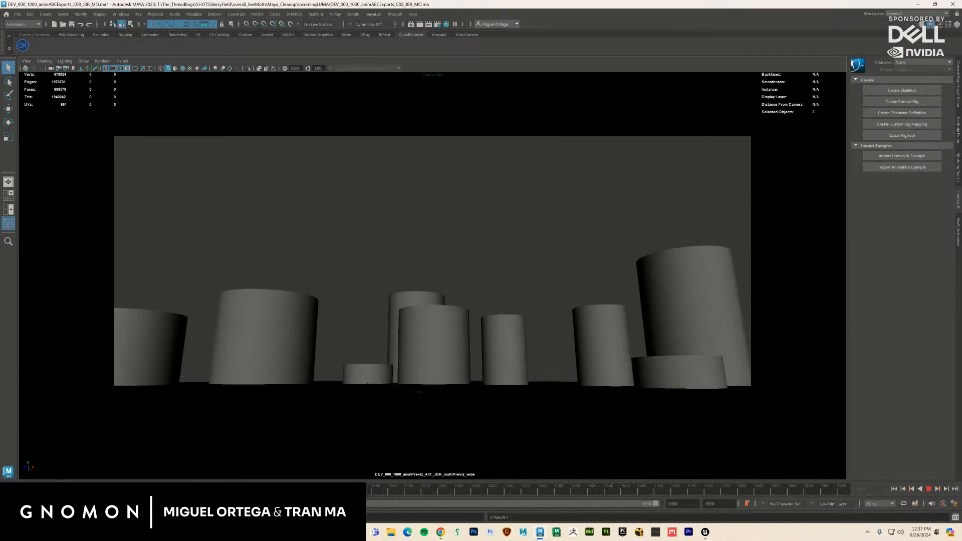
pyautogui.hotkey('alt', 'v')
pyautogui.press('.')
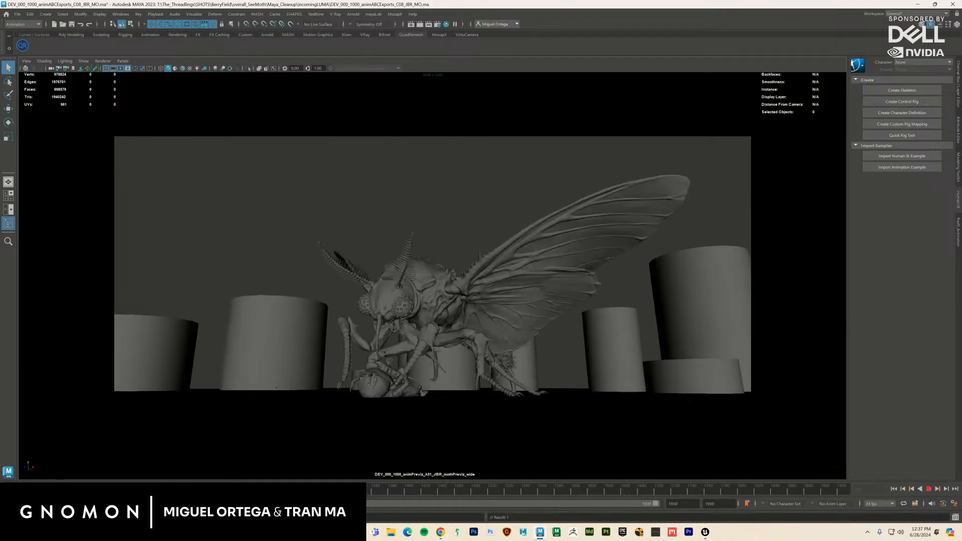
pyautogui.click(123, 61)
pyautogui.moveTo(140, 70)
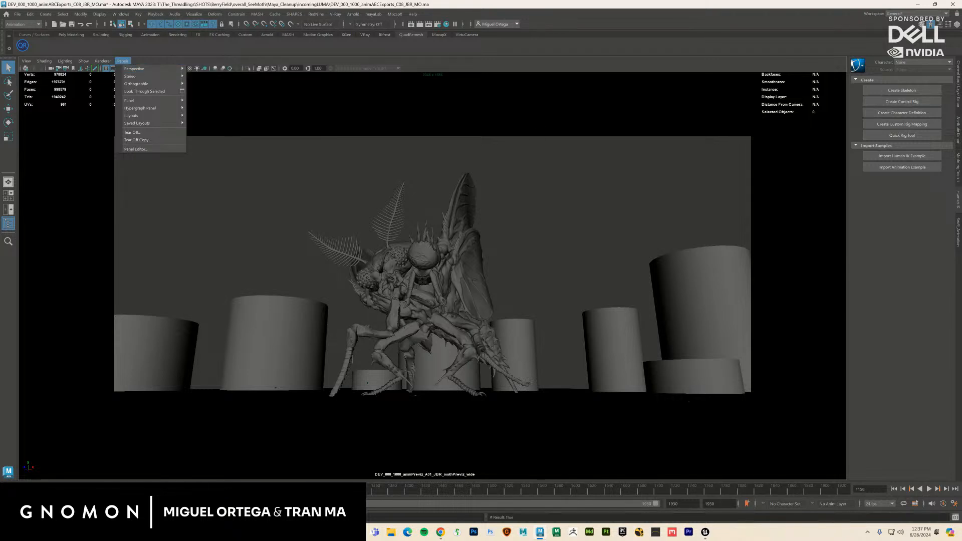
pyautogui.press('Escape')
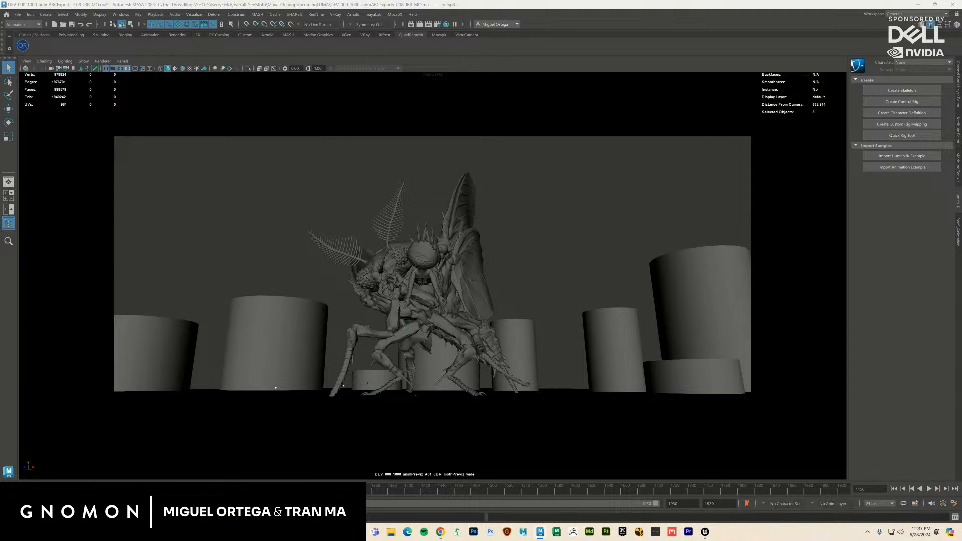
pyautogui.press('Delete')
# Step: Create a new perspective camera and look through it in the viewport
pyautogui.click(125, 61)
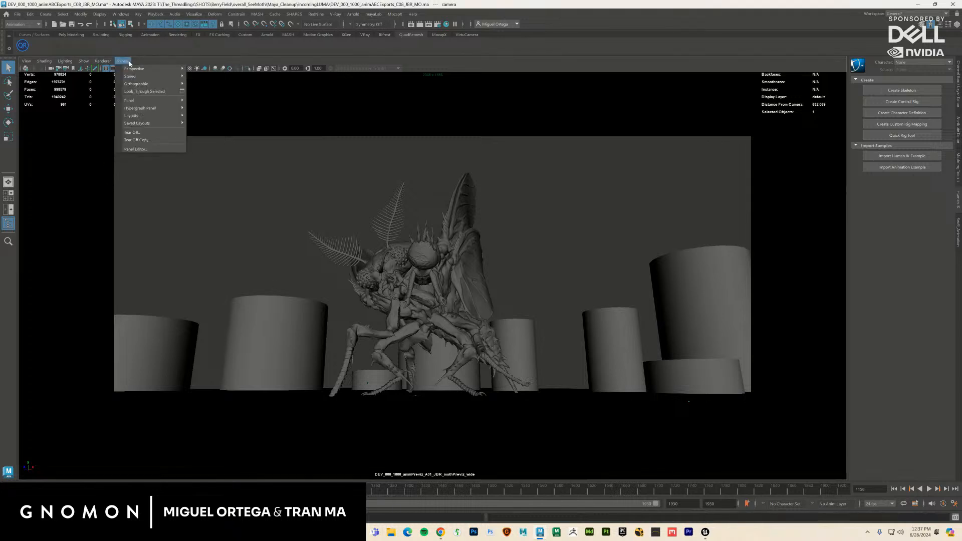
pyautogui.moveTo(150, 69)
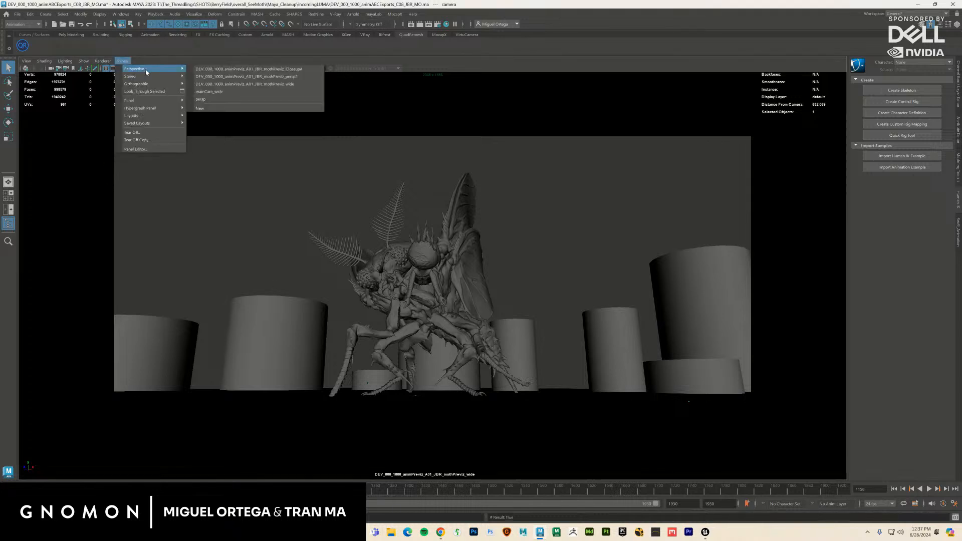
pyautogui.click(229, 109)
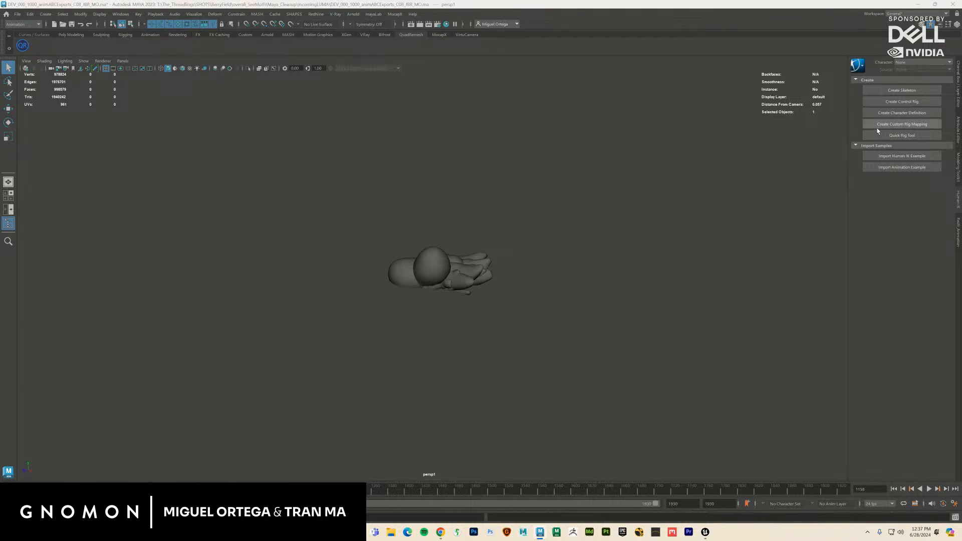
# Step: Apply a saved preset with a 2.772 × 1.561 inch aperture to the new perspective camera
pyautogui.hotkey('ctrl', 'shift', 'h')
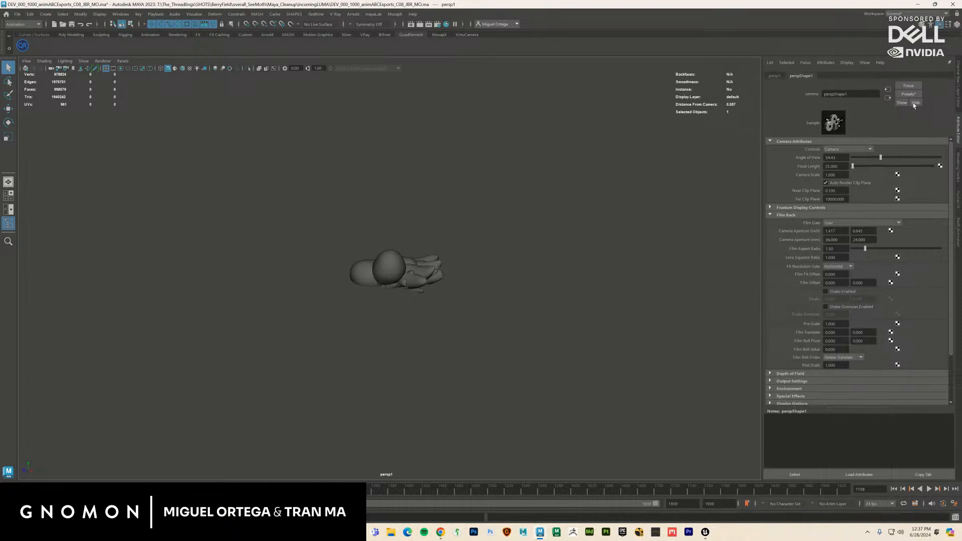
pyautogui.click(909, 94)
pyautogui.moveTo(917, 117)
pyautogui.click(874, 122)
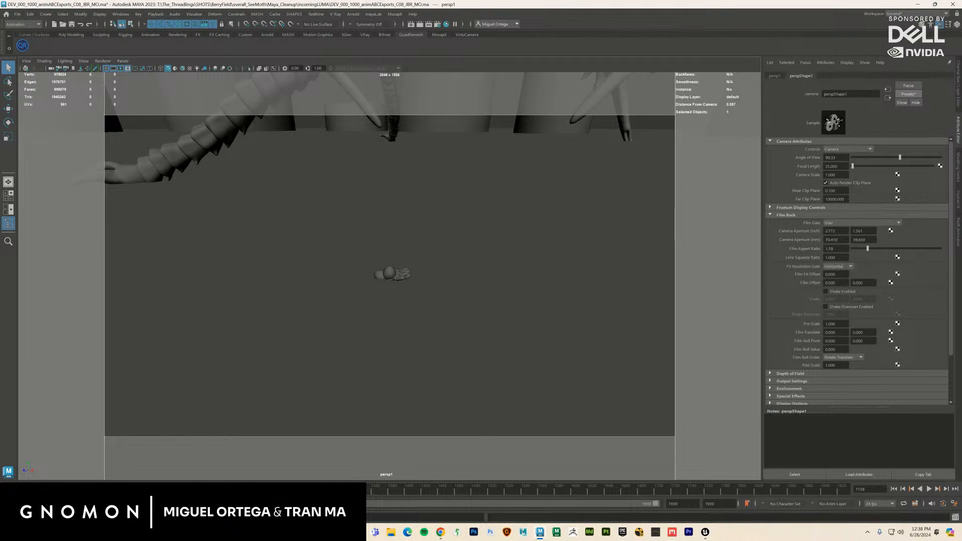
# Step: Frame the new camera's view on the moth's middle leg, widen to the whole moth, and play the attack animation
pyautogui.click(373, 122)
pyautogui.press('f')
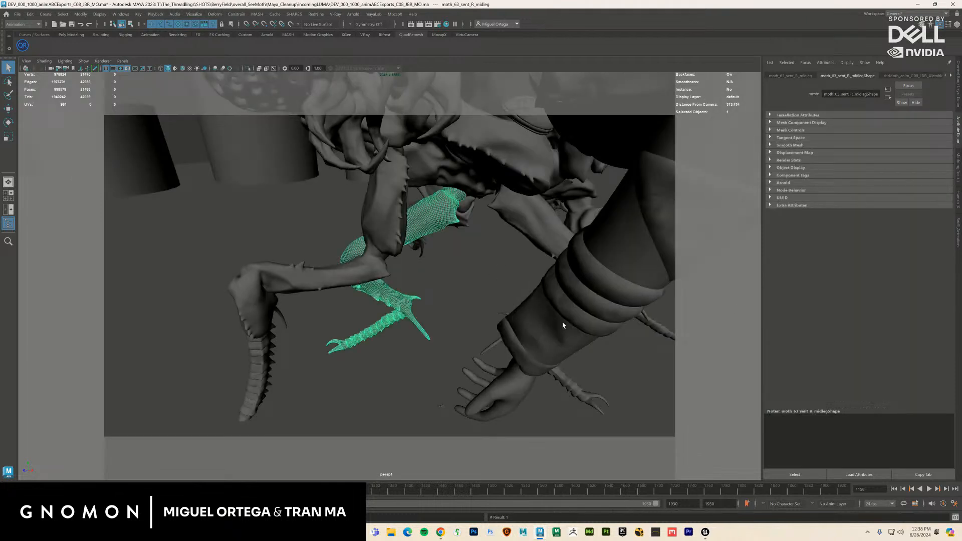
pyautogui.moveTo(563, 326); pyautogui.dragTo(451, 381)
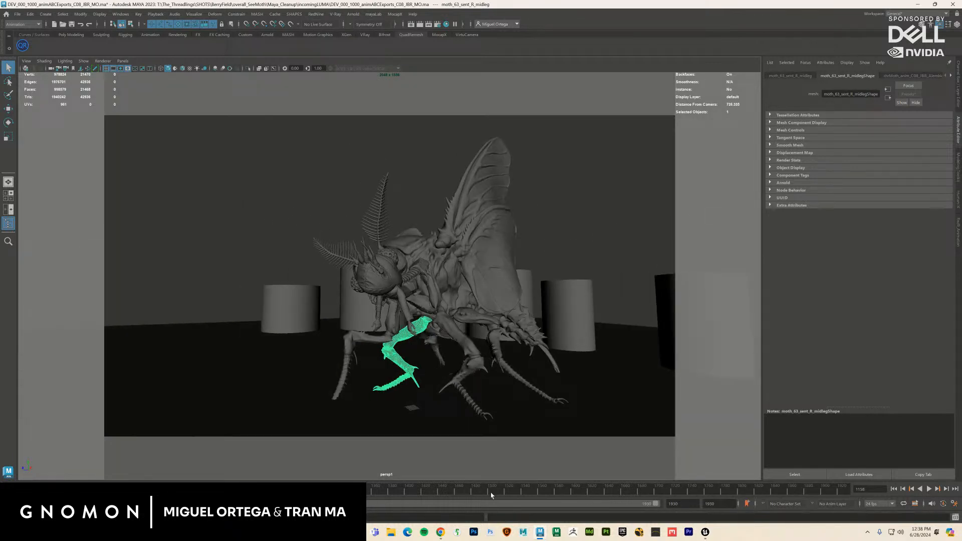
pyautogui.hotkey('alt', 'v')
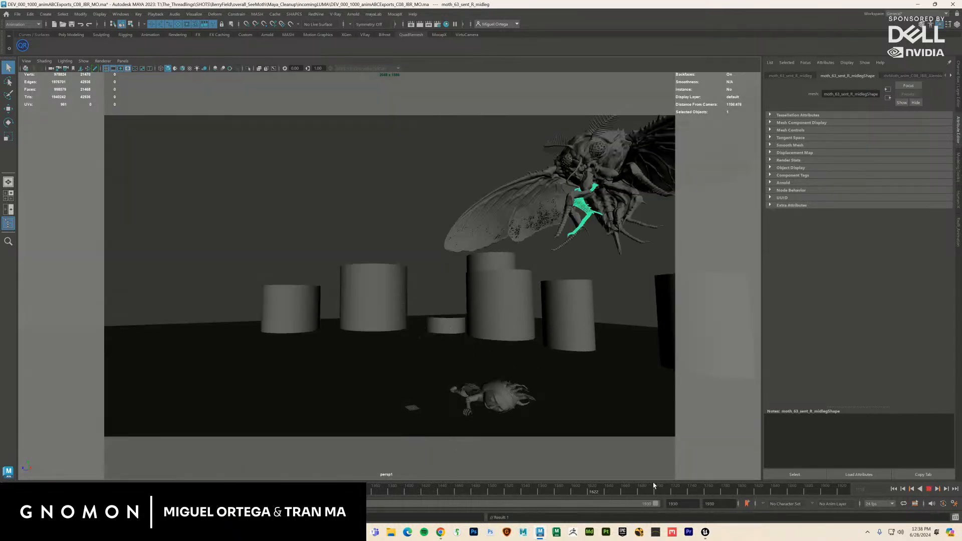
pyautogui.hotkey('alt', 'v')
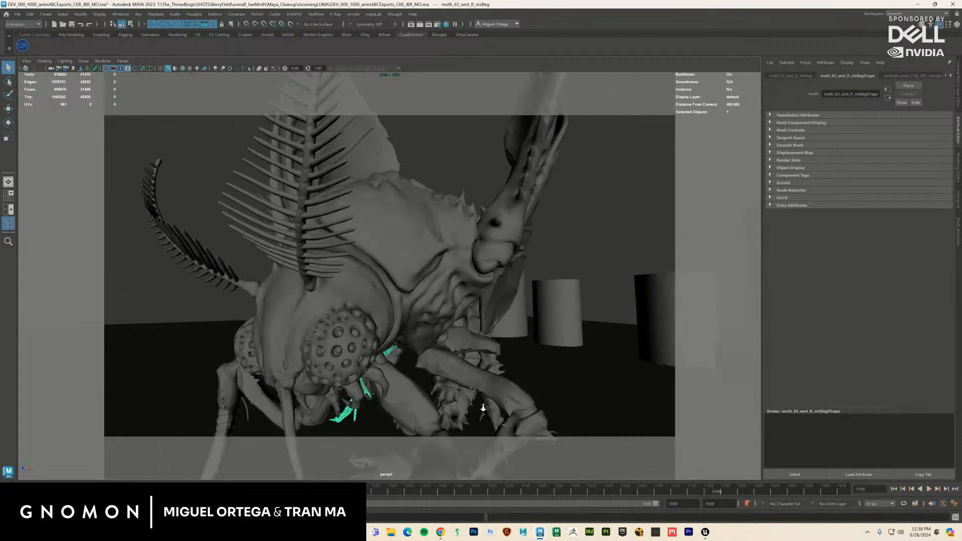
# Step: Scrub back to earlier frames and replay the moth's attack from the new camera's angle
pyautogui.click(525, 492)
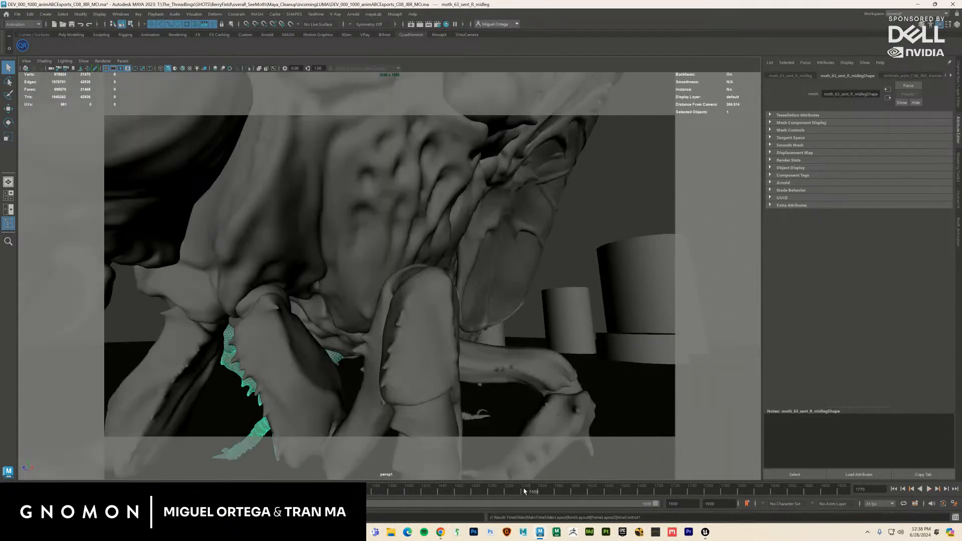
pyautogui.moveTo(524, 491); pyautogui.dragTo(411, 493)
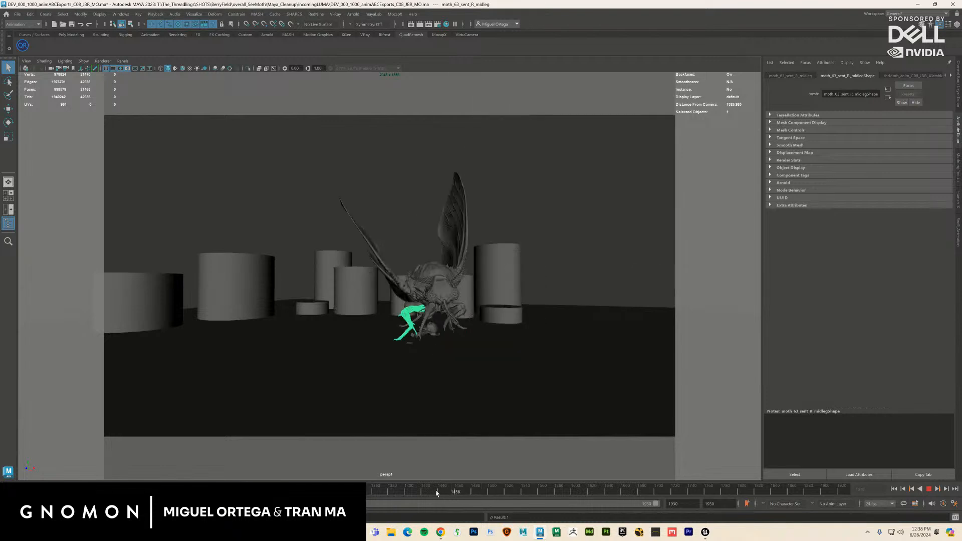
pyautogui.hotkey('alt', 'v')
pyautogui.hotkey('alt', 'v')
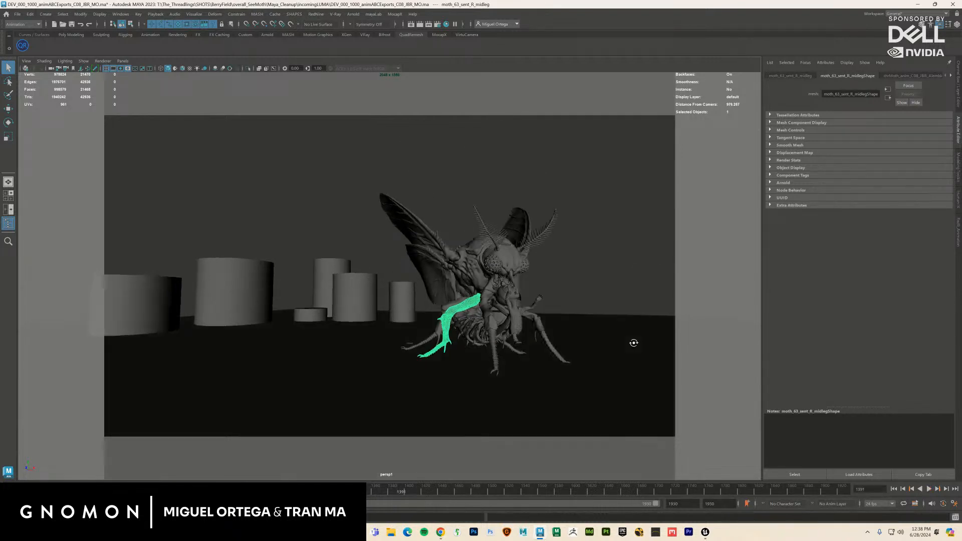
# Step: Orbit the new camera around the moth and move in closer to fill the frame with it
pyautogui.moveTo(532, 334); pyautogui.dragTo(455, 354)
pyautogui.scroll(6, 456, 346)
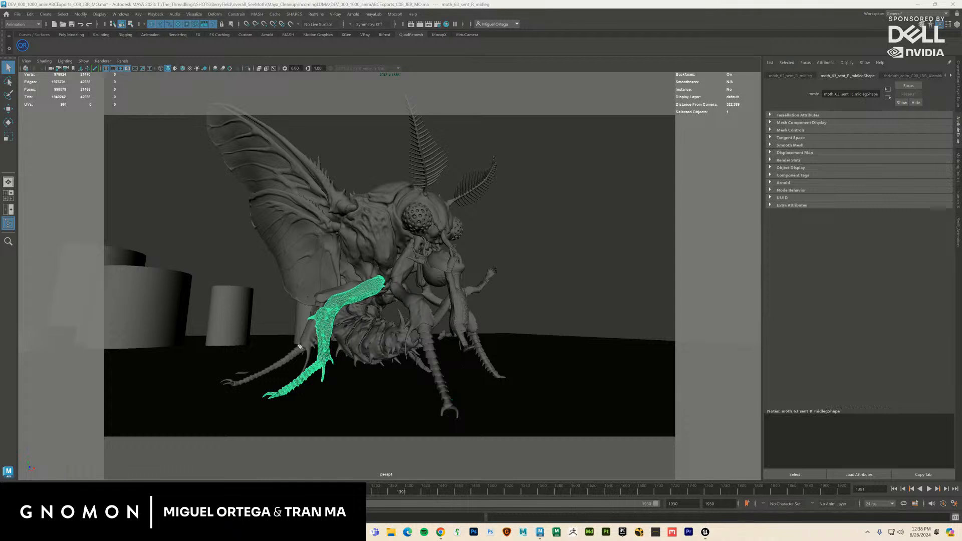
# Step: Annotate the ground area beneath the moth with a blue outline and blue arrows pointing at it
pyautogui.moveTo(300, 345); pyautogui.dragTo(193, 311)
pyautogui.moveTo(382, 364)
pyautogui.mouseDown()
pyautogui.moveTo(785, 463)
pyautogui.moveTo(767, 474)
pyautogui.moveTo(431, 514)
pyautogui.moveTo(210, 479)
pyautogui.moveTo(171, 373)
pyautogui.moveTo(191, 311)
pyautogui.mouseUp()
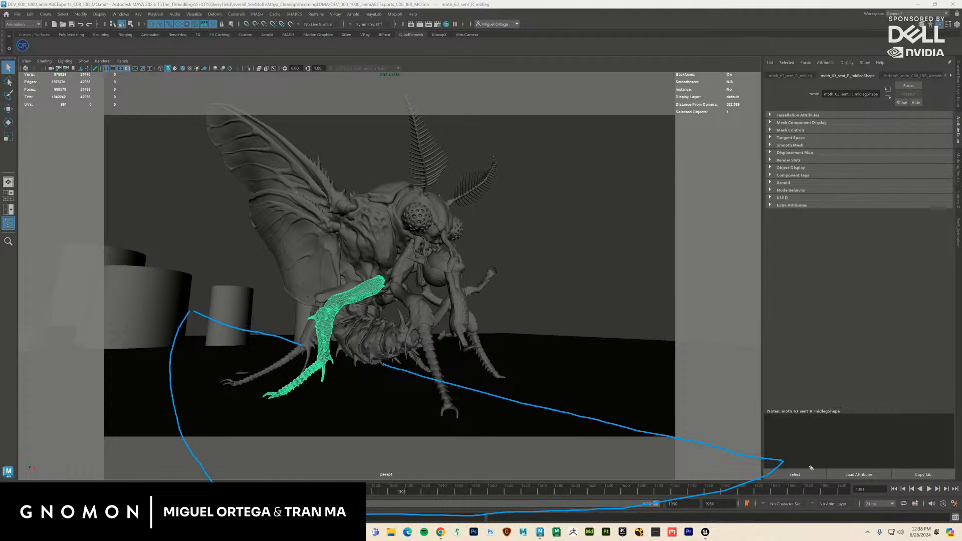
pyautogui.moveTo(810, 484); pyautogui.dragTo(825, 465)
pyautogui.moveTo(874, 495); pyautogui.dragTo(812, 470)
pyautogui.moveTo(160, 307)
pyautogui.mouseDown()
pyautogui.moveTo(186, 313)
pyautogui.moveTo(174, 289)
pyautogui.moveTo(183, 310)
pyautogui.moveTo(111, 278)
pyautogui.mouseUp()
pyautogui.moveTo(124, 413)
pyautogui.mouseDown()
pyautogui.moveTo(149, 420)
pyautogui.moveTo(142, 438)
pyautogui.moveTo(54, 457)
pyautogui.mouseUp()
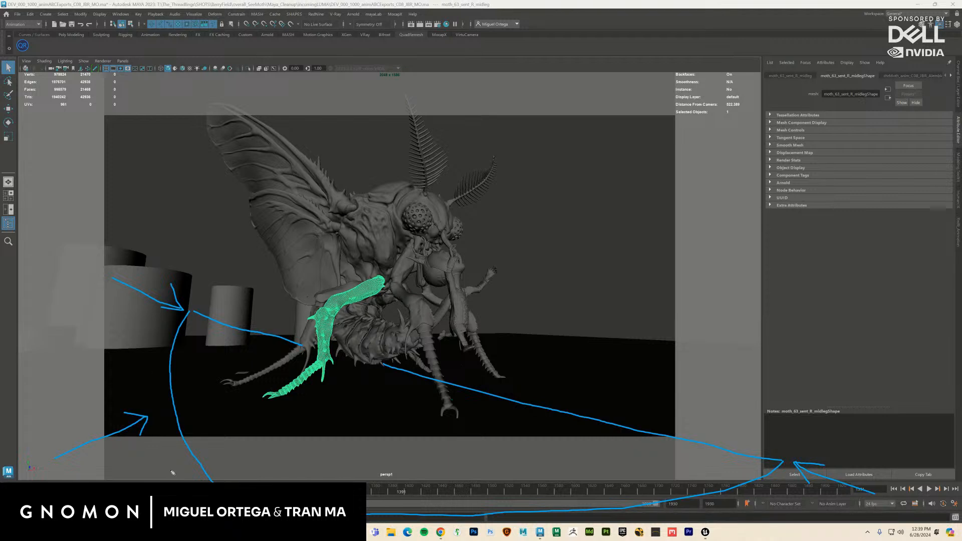
pyautogui.moveTo(506, 527)
pyautogui.mouseDown()
pyautogui.moveTo(519, 521)
pyautogui.moveTo(531, 532)
pyautogui.moveTo(516, 522)
pyautogui.mouseUp()
# Step: Mark the ground areas on both sides of the moth with pink curves, a cross and scribbles, and clear all annotations
pyautogui.moveTo(784, 448)
pyautogui.mouseDown()
pyautogui.moveTo(735, 393)
pyautogui.moveTo(644, 339)
pyautogui.moveTo(519, 309)
pyautogui.mouseUp()
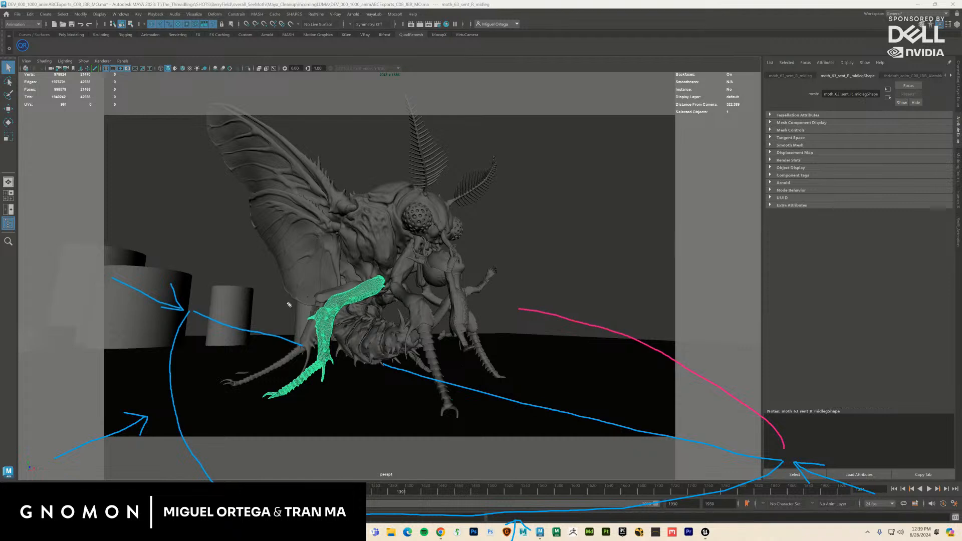
pyautogui.moveTo(286, 301); pyautogui.dragTo(206, 306)
pyautogui.moveTo(569, 337); pyautogui.dragTo(601, 391)
pyautogui.moveTo(553, 372); pyautogui.dragTo(610, 357)
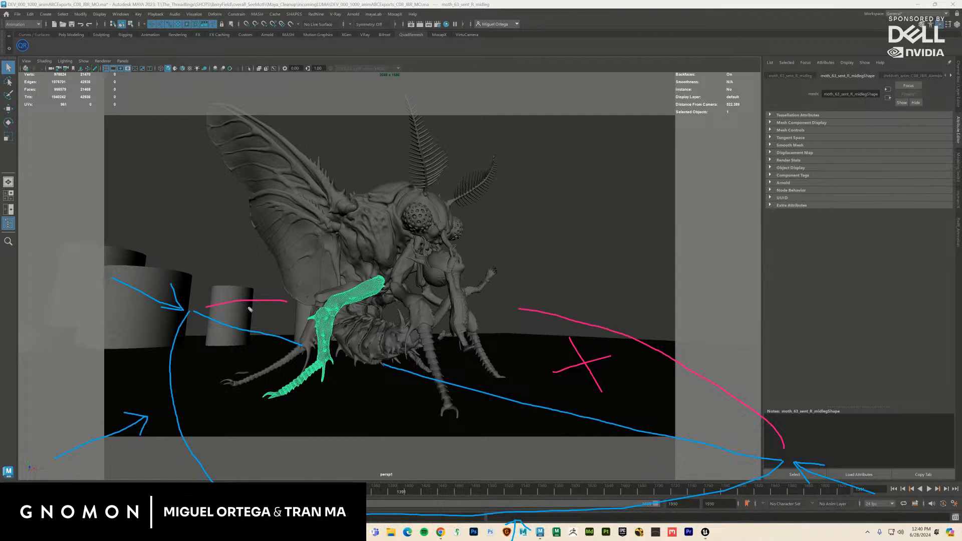
pyautogui.moveTo(205, 314)
pyautogui.mouseDown()
pyautogui.moveTo(245, 311)
pyautogui.moveTo(243, 321)
pyautogui.moveTo(280, 306)
pyautogui.moveTo(269, 330)
pyautogui.moveTo(299, 312)
pyautogui.moveTo(287, 335)
pyautogui.moveTo(310, 327)
pyautogui.mouseUp()
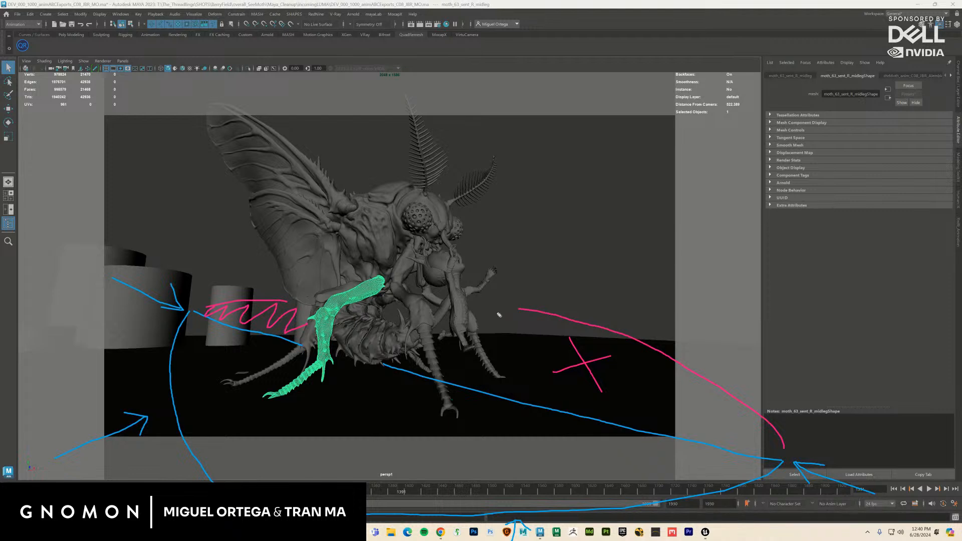
pyautogui.moveTo(499, 314)
pyautogui.mouseDown()
pyautogui.moveTo(485, 344)
pyautogui.moveTo(515, 330)
pyautogui.moveTo(496, 368)
pyautogui.moveTo(537, 348)
pyautogui.moveTo(570, 371)
pyautogui.moveTo(603, 376)
pyautogui.moveTo(618, 417)
pyautogui.moveTo(669, 405)
pyautogui.moveTo(709, 415)
pyautogui.moveTo(737, 428)
pyautogui.mouseUp()
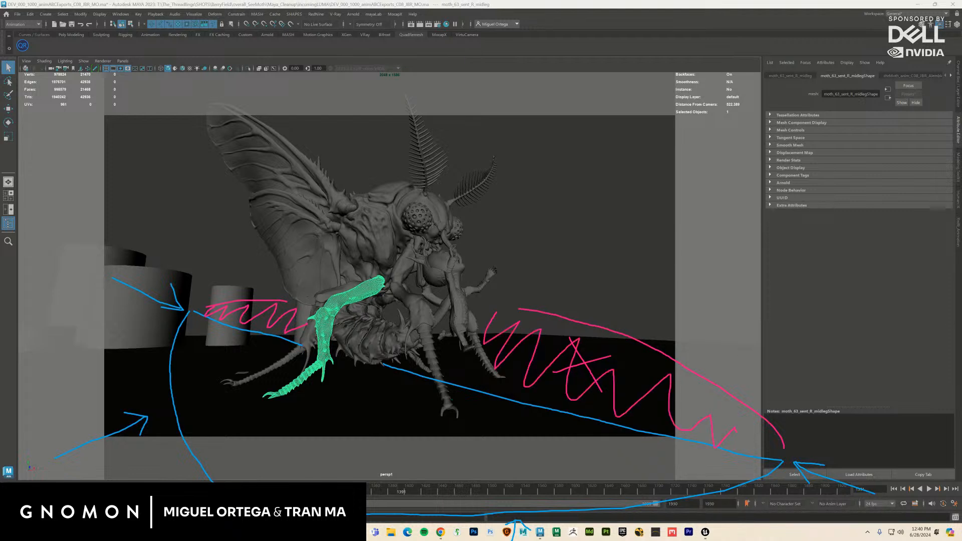
pyautogui.press('Escape')
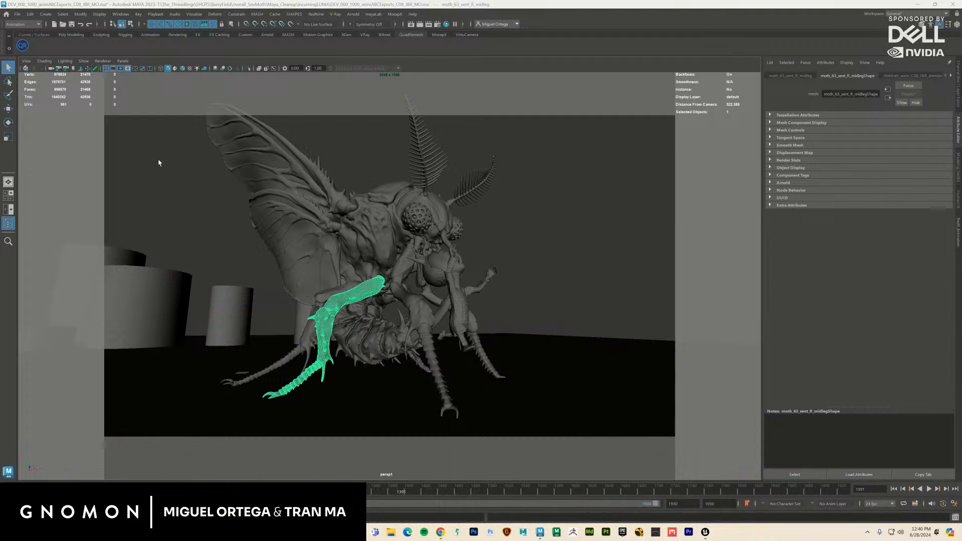
# Step: Deselect the moth's leg, open the current camera's attributes and circle its Camera Aperture values in pink
pyautogui.click(520, 264)
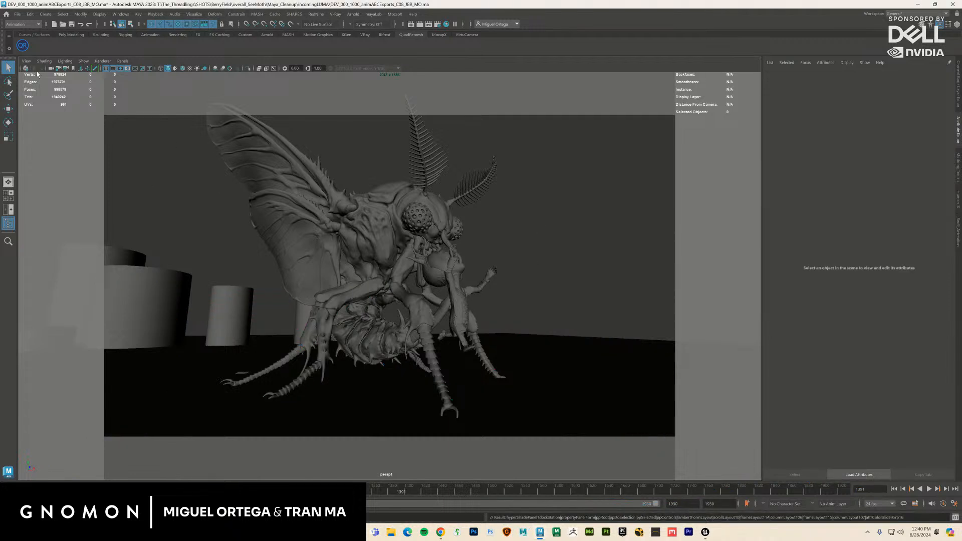
pyautogui.click(26, 60)
pyautogui.click(39, 69)
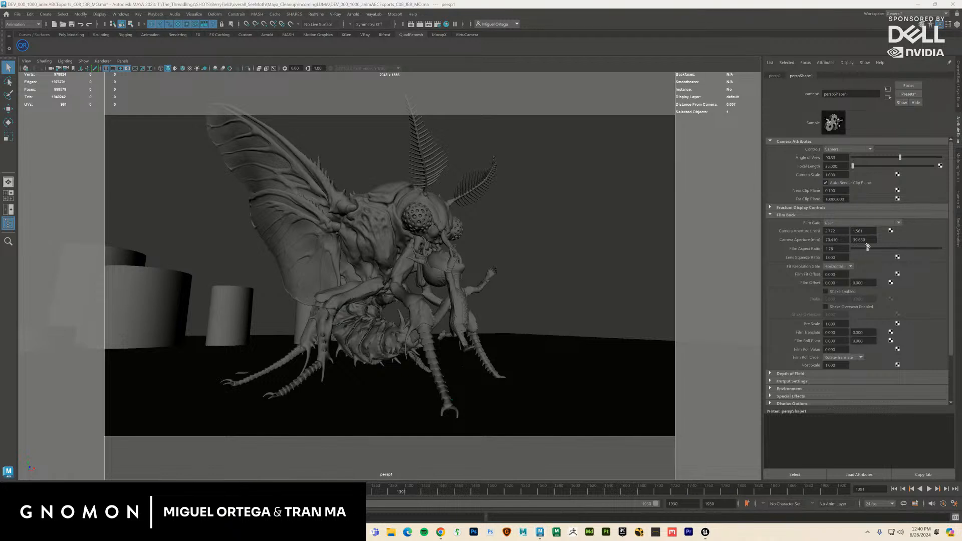
pyautogui.moveTo(865, 243)
pyautogui.mouseDown()
pyautogui.moveTo(819, 250)
pyautogui.moveTo(824, 236)
pyautogui.moveTo(854, 234)
pyautogui.moveTo(881, 239)
pyautogui.moveTo(874, 246)
pyautogui.mouseUp()
# Step: Set the camera's gate mask opacity to 1 and its gate mask color to black in the display options
pyautogui.scroll(-2, 788, 344)
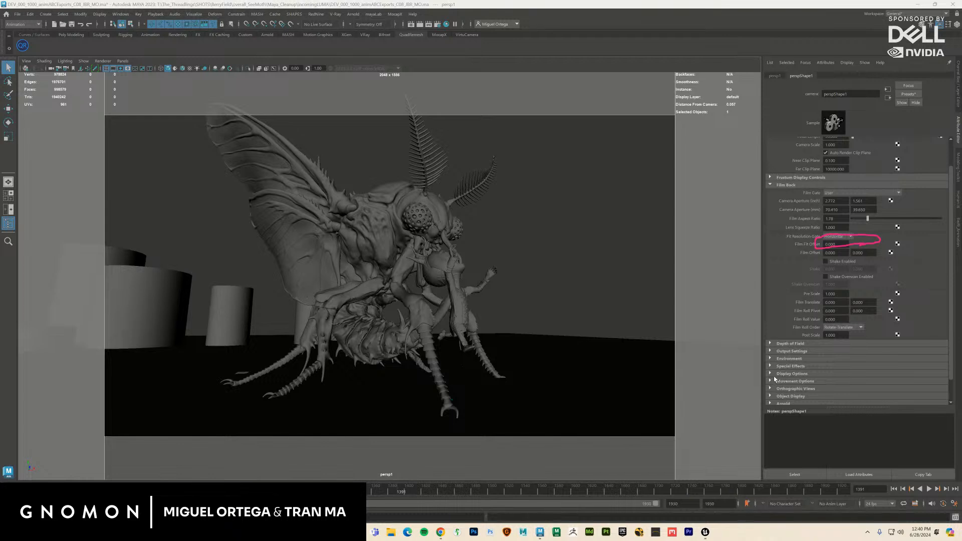
pyautogui.click(785, 374)
pyautogui.scroll(-3, 822, 371)
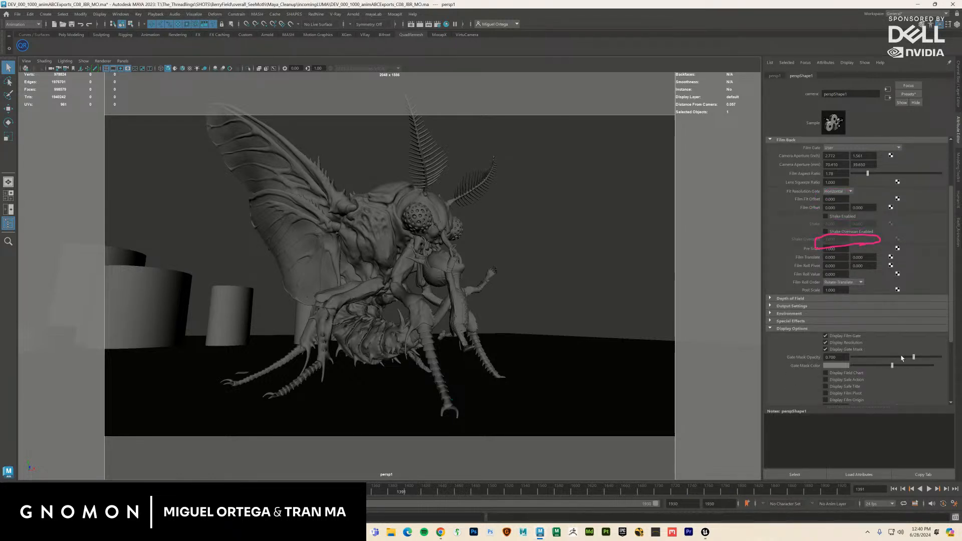
pyautogui.moveTo(913, 357); pyautogui.dragTo(941, 358)
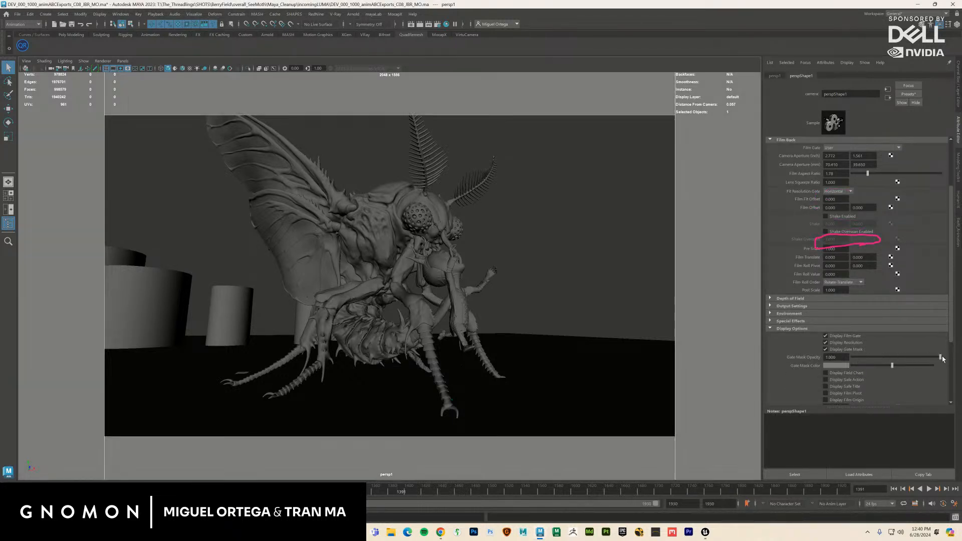
pyautogui.click(837, 356)
pyautogui.write('0')
pyautogui.press('Return')
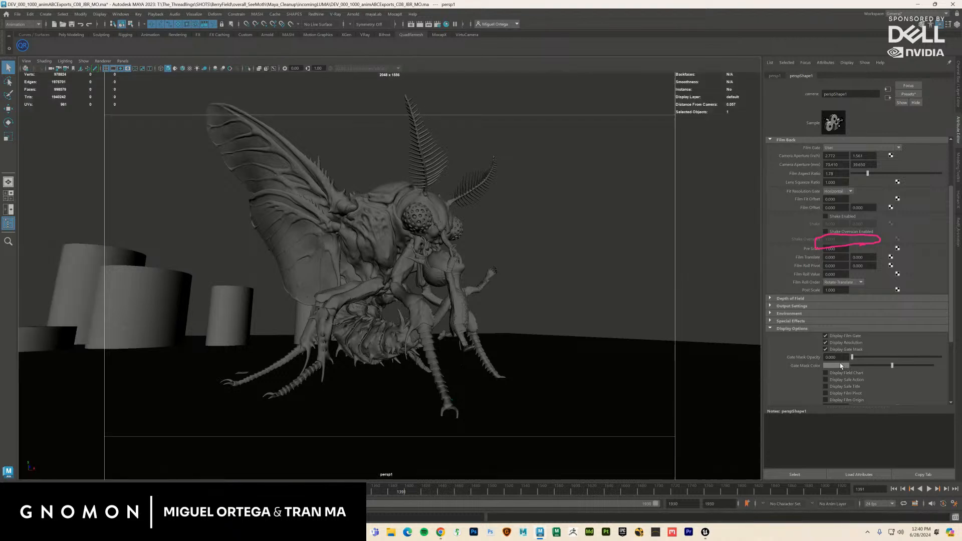
pyautogui.moveTo(892, 366); pyautogui.dragTo(851, 366)
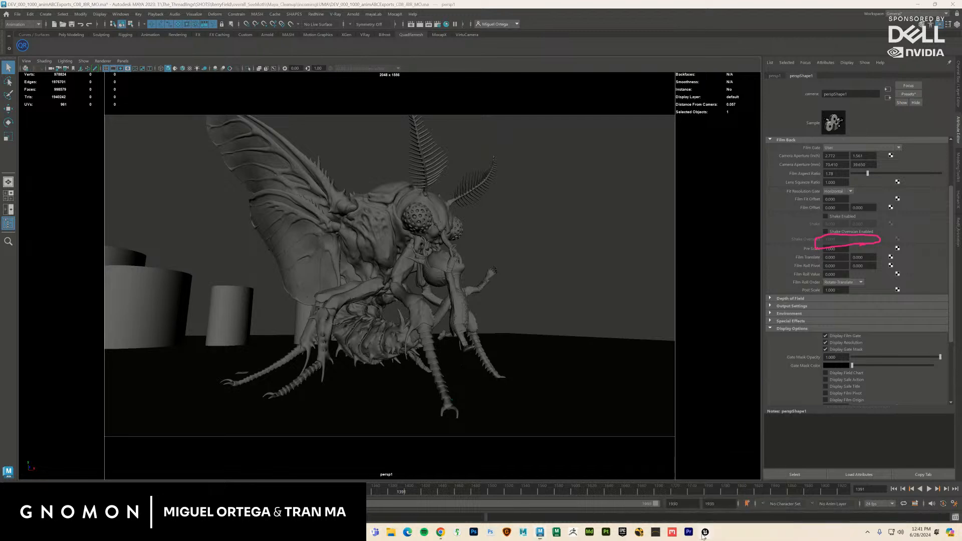
# Step: Switch to Unreal Engine and enlarge the Details area to show the cine camera's current camera settings
pyautogui.moveTo(702, 519)
pyautogui.click(664, 495)
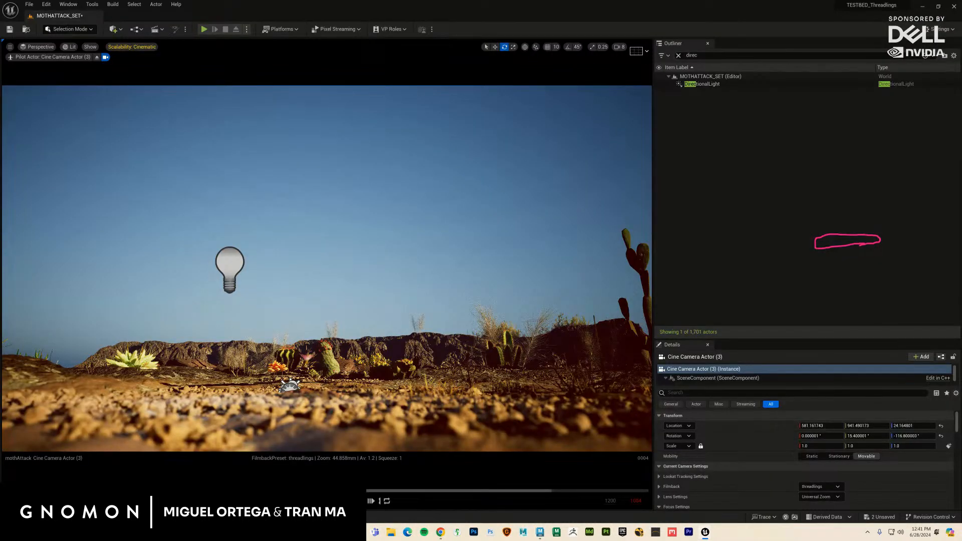
pyautogui.moveTo(781, 339); pyautogui.dragTo(782, 87)
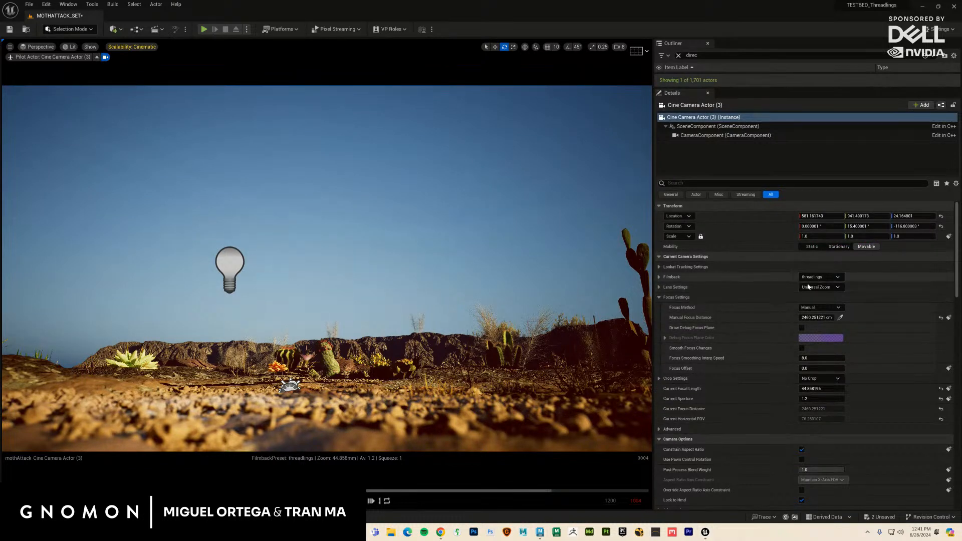
# Step: Try the IMAX 70mm filmback on the cine camera, restore the threadlings preset and open the filmback list again
pyautogui.click(826, 277)
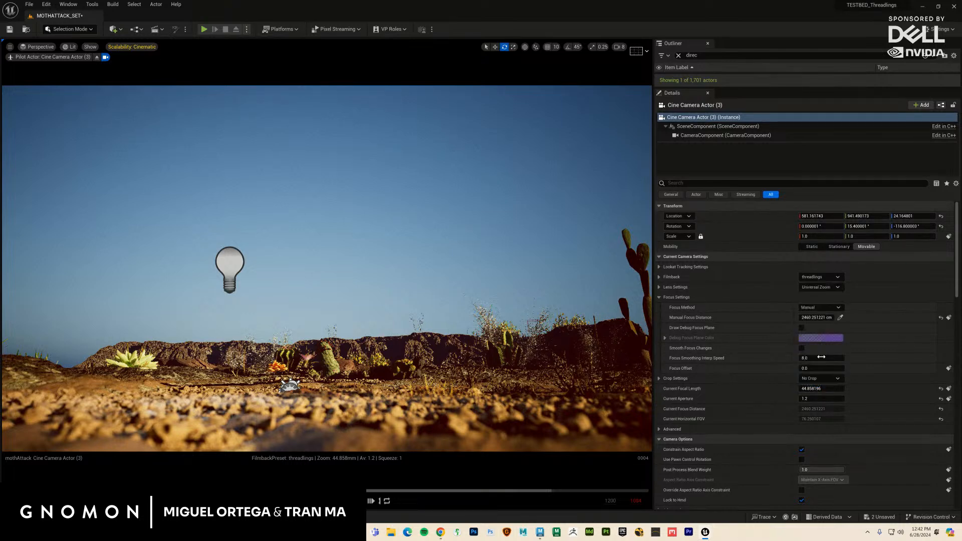
pyautogui.click(823, 356)
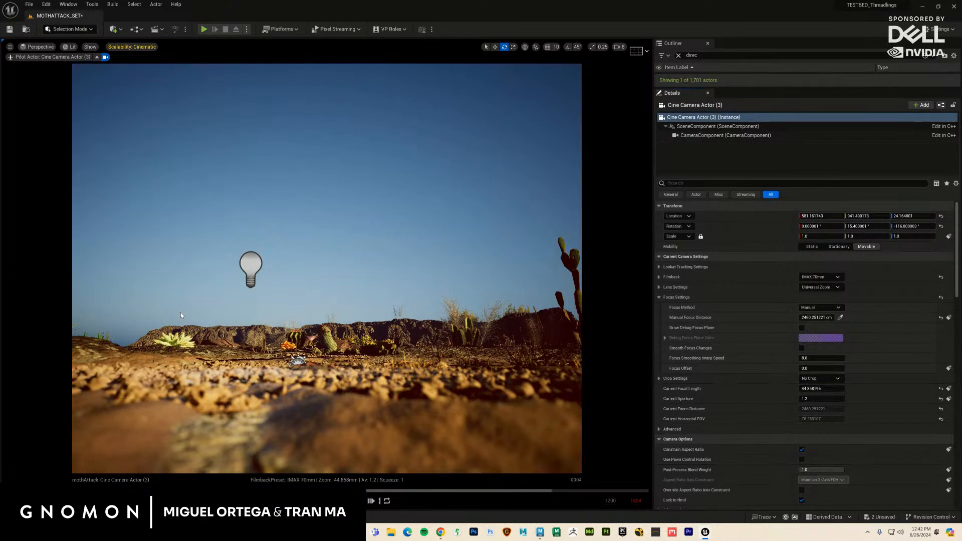
pyautogui.click(832, 278)
pyautogui.click(828, 383)
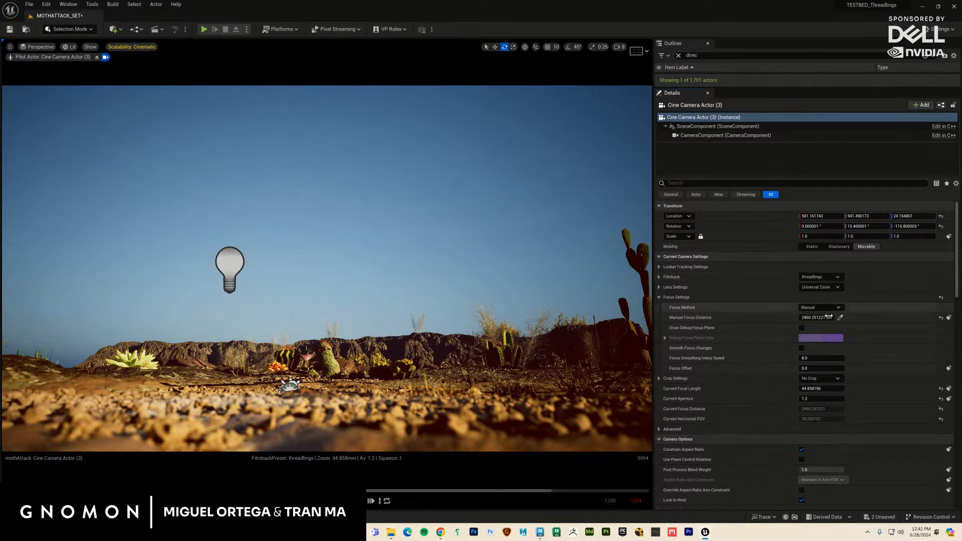
pyautogui.click(818, 277)
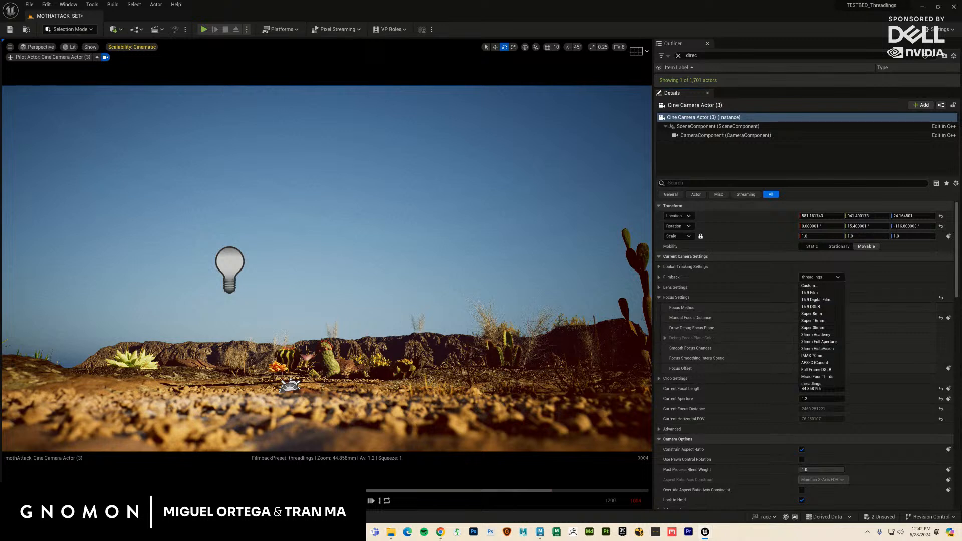
# Step: Switch to File Explorer and open the BaseEngine settings file from Epic Games > UE_5.3 > Engine > Config
pyautogui.hotkey('alt', 'Tab')
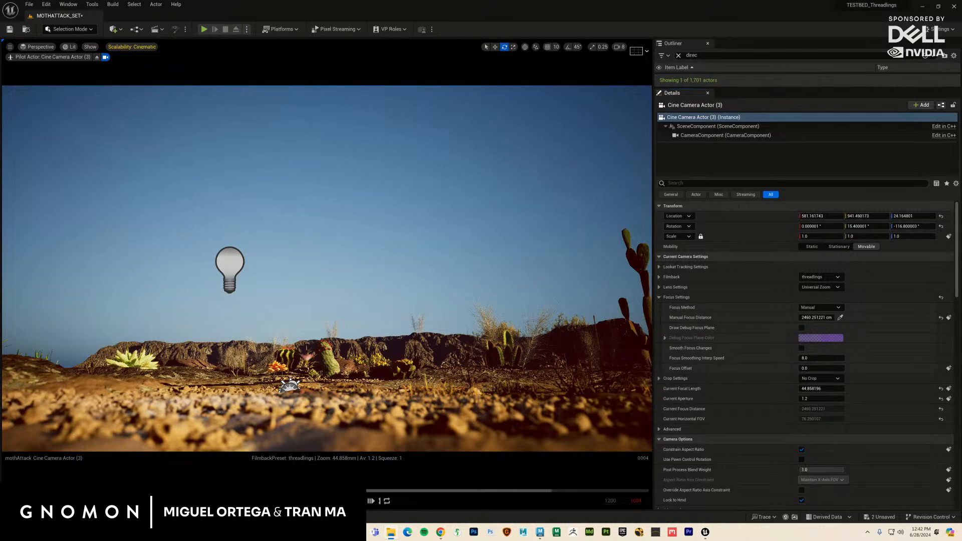
pyautogui.moveTo(961, 111); pyautogui.dragTo(424, 85)
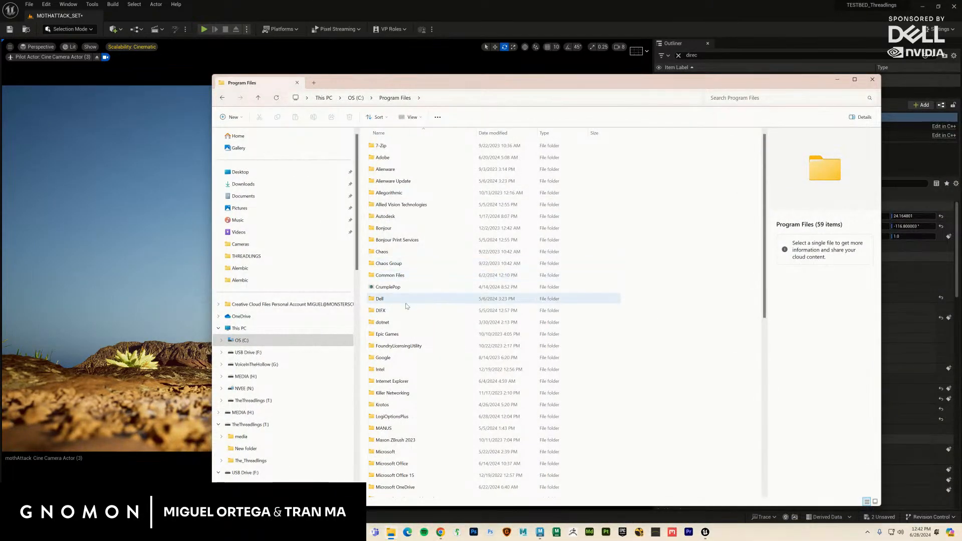
pyautogui.doubleClick(400, 336)
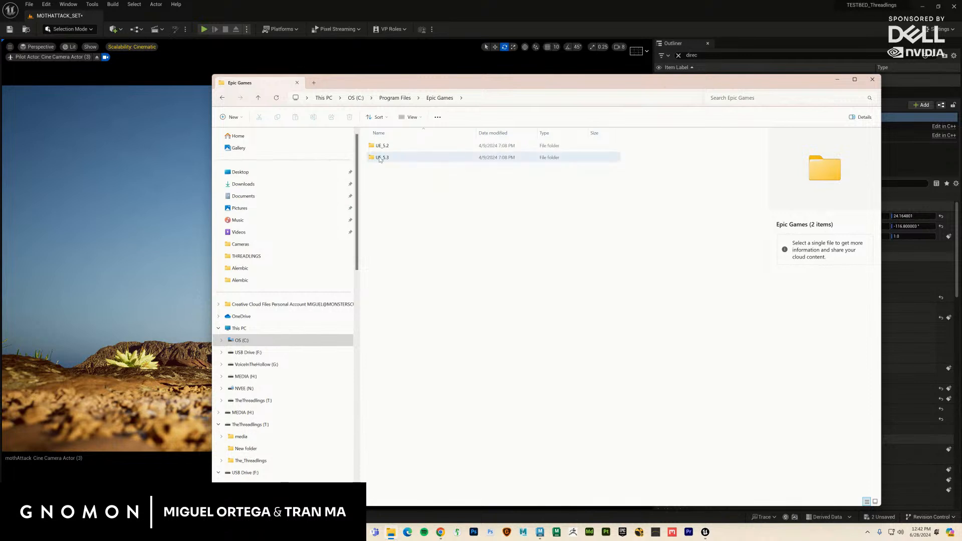
pyautogui.doubleClick(380, 158)
pyautogui.doubleClick(391, 159)
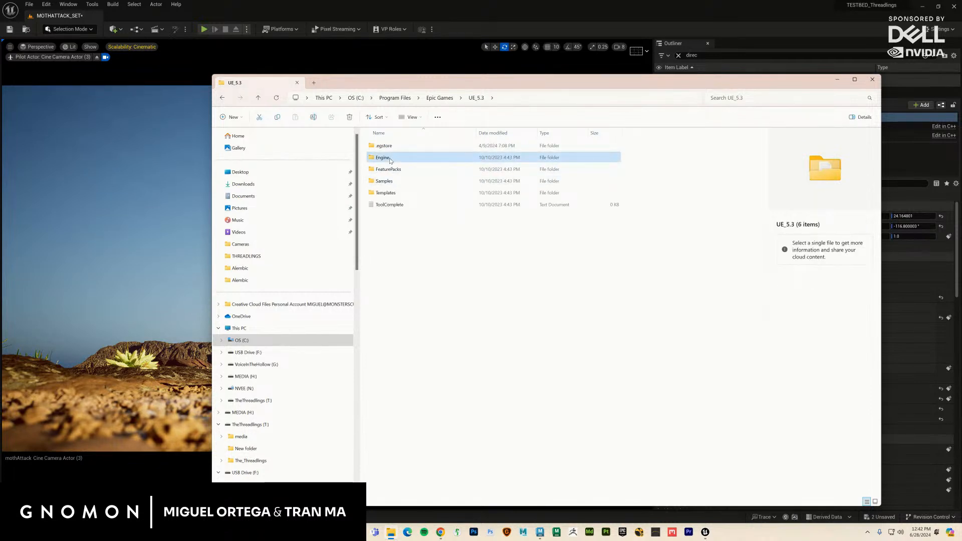
pyautogui.doubleClick(403, 170)
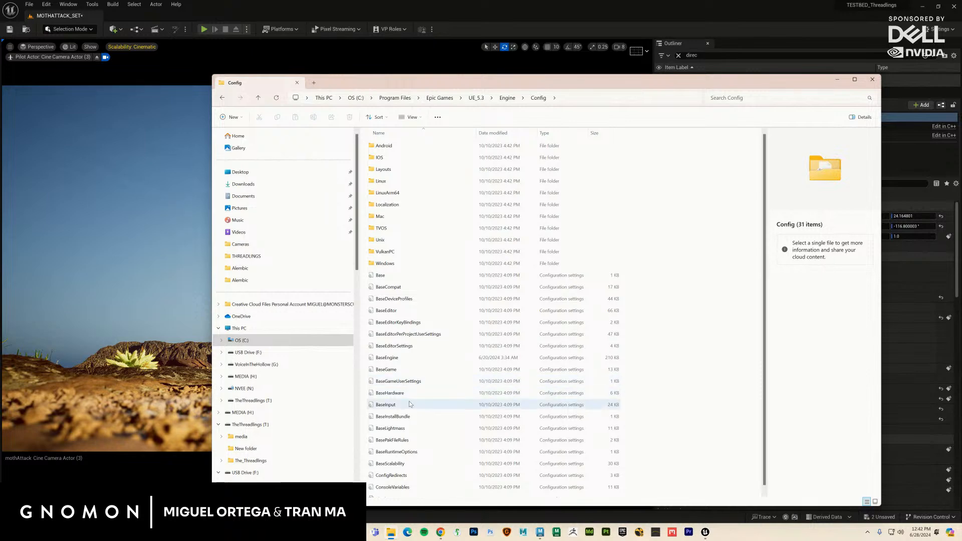
pyautogui.doubleClick(405, 360)
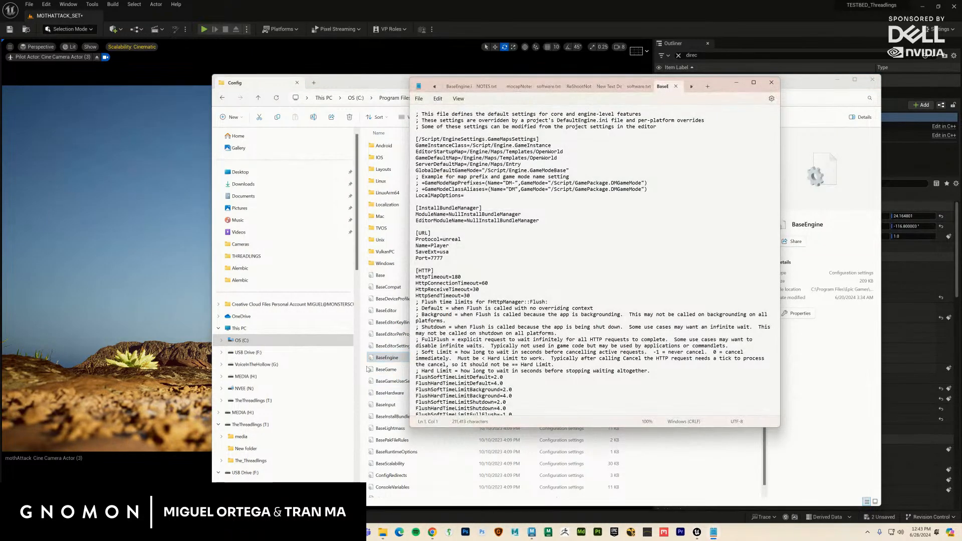
# Step: Highlight the CineCameraSettings section near the file's end that defines the threadlings filmback preset and default
pyautogui.moveTo(776, 154); pyautogui.dragTo(765, 450)
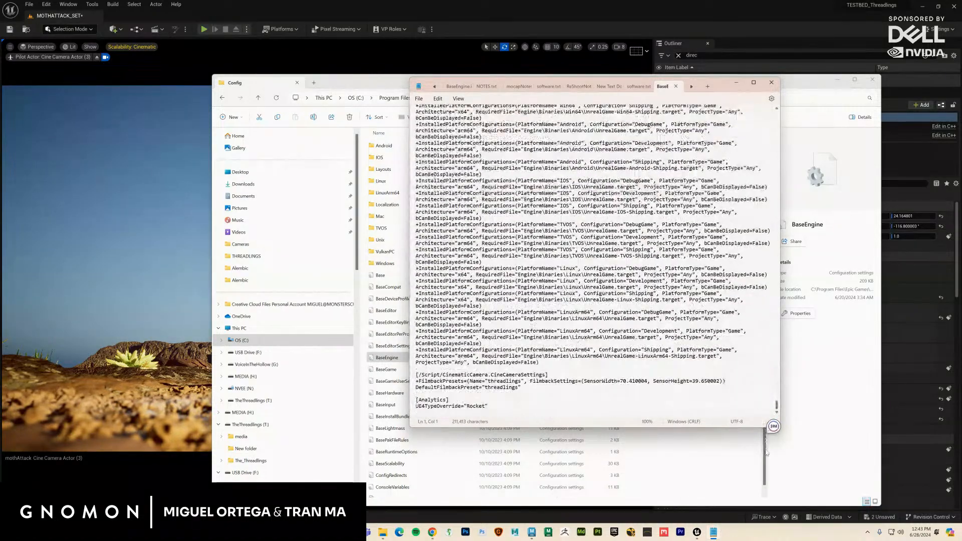
pyautogui.click(532, 390)
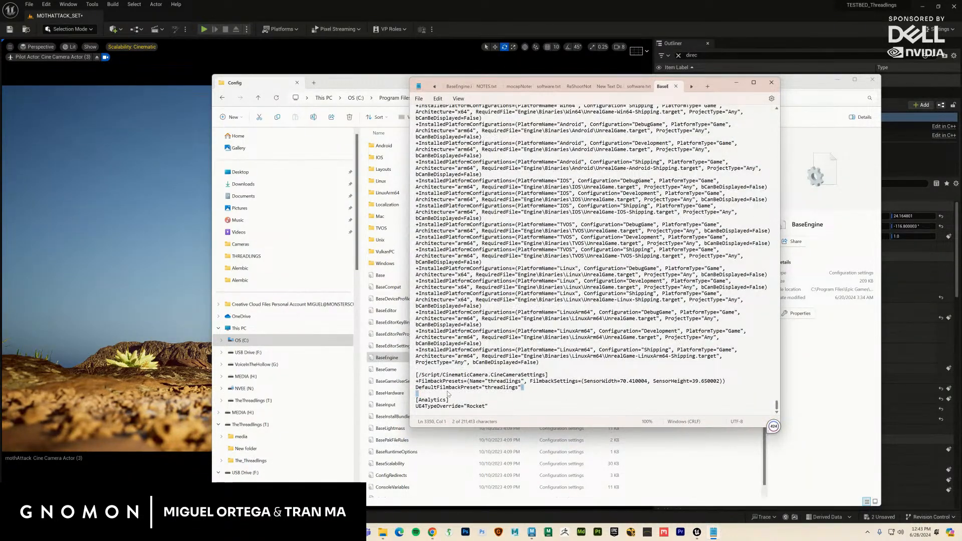
pyautogui.moveTo(522, 388); pyautogui.dragTo(408, 374)
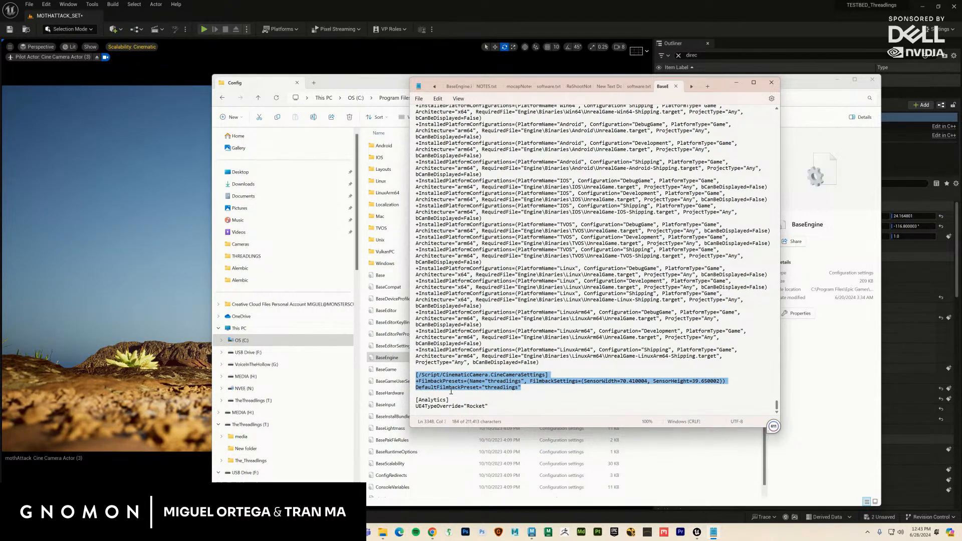
pyautogui.click(524, 388)
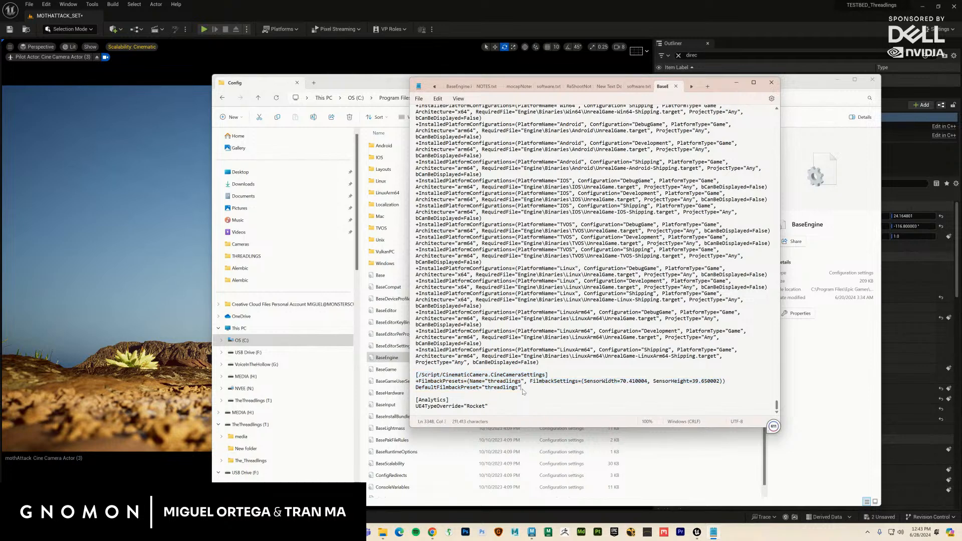
pyautogui.moveTo(525, 388); pyautogui.dragTo(413, 377)
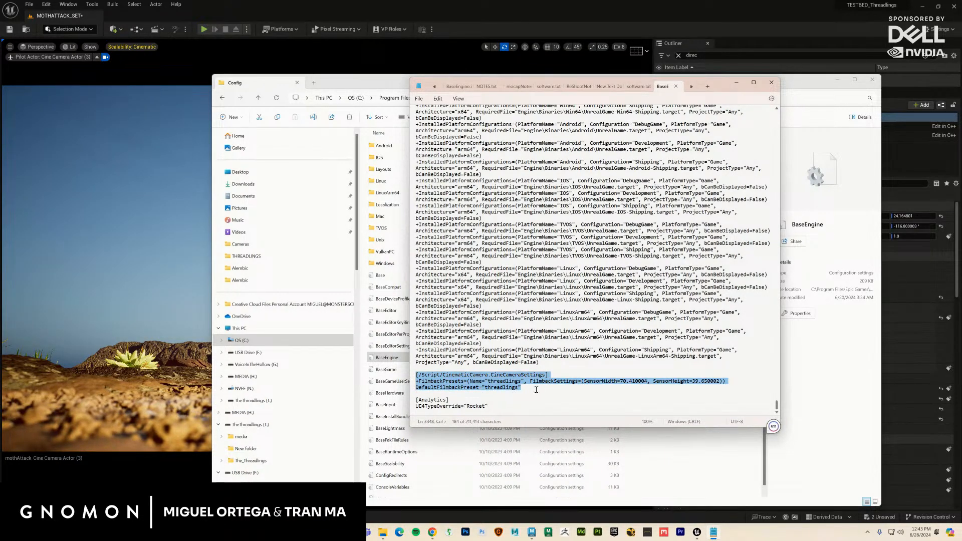
pyautogui.moveTo(527, 389); pyautogui.dragTo(412, 376)
pyautogui.click(524, 394)
pyautogui.moveTo(522, 389); pyautogui.dragTo(416, 375)
pyautogui.moveTo(523, 392); pyautogui.dragTo(405, 380)
pyautogui.moveTo(522, 390); pyautogui.dragTo(405, 376)
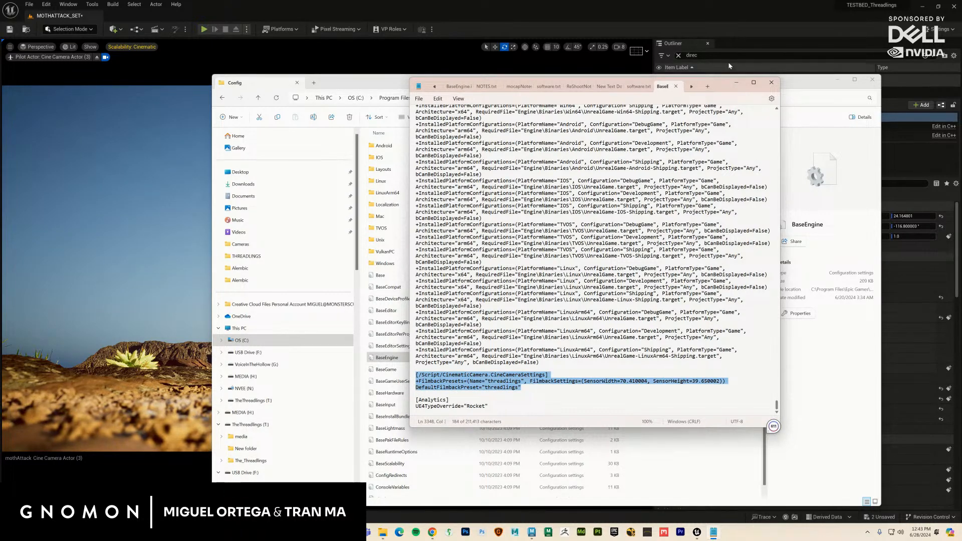
# Step: Close the BaseEngine text file, minimize File Explorer and switch back to the moth scene in Maya
pyautogui.click(771, 82)
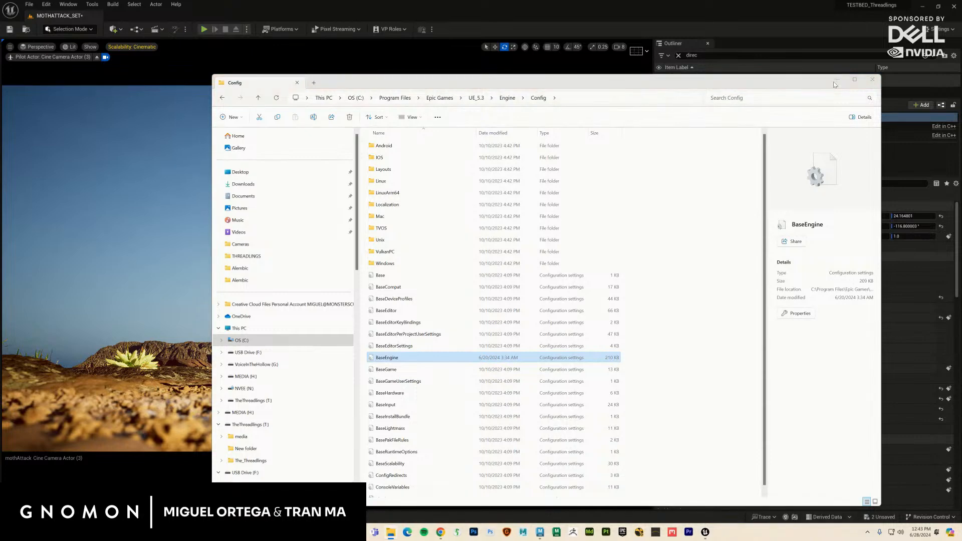
pyautogui.click(837, 79)
pyautogui.click(539, 534)
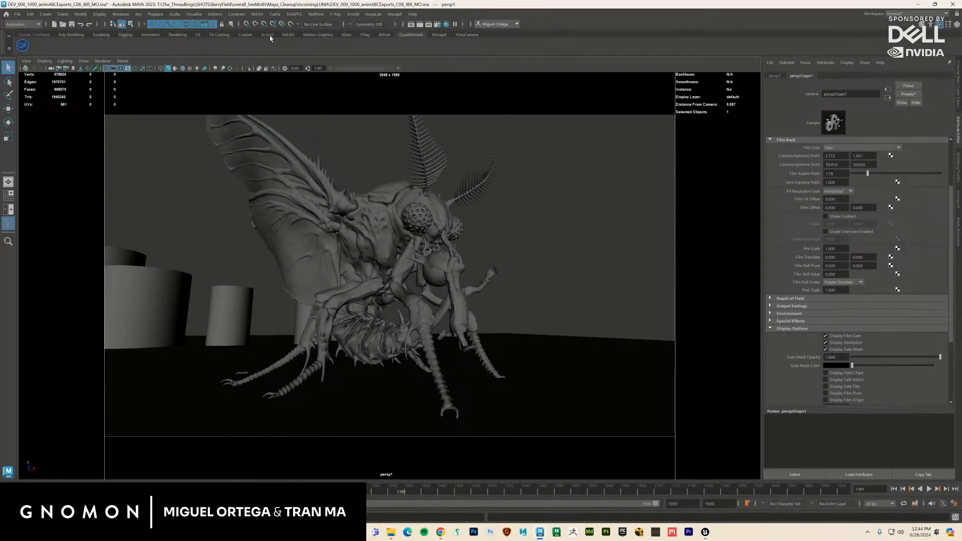
# Step: Examine the Threadlings Face Offset tool and its character choices, keeping the first character selected, and close the tool
pyautogui.click(245, 35)
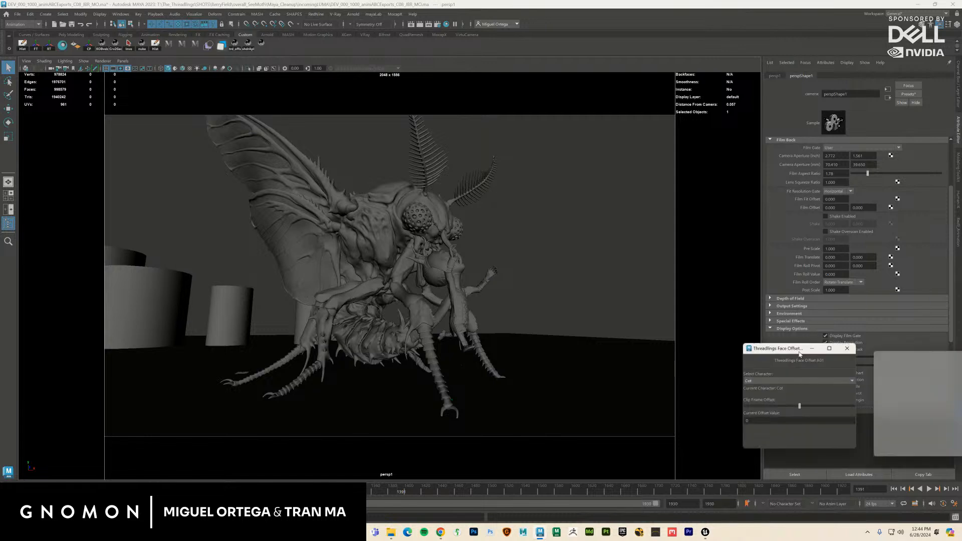
pyautogui.moveTo(801, 351); pyautogui.dragTo(589, 189)
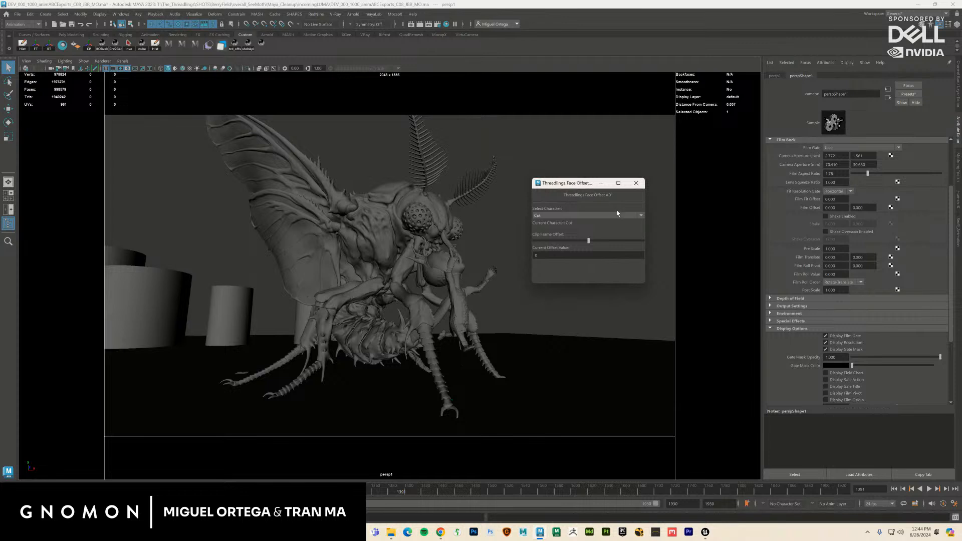
pyautogui.moveTo(579, 190); pyautogui.dragTo(584, 183)
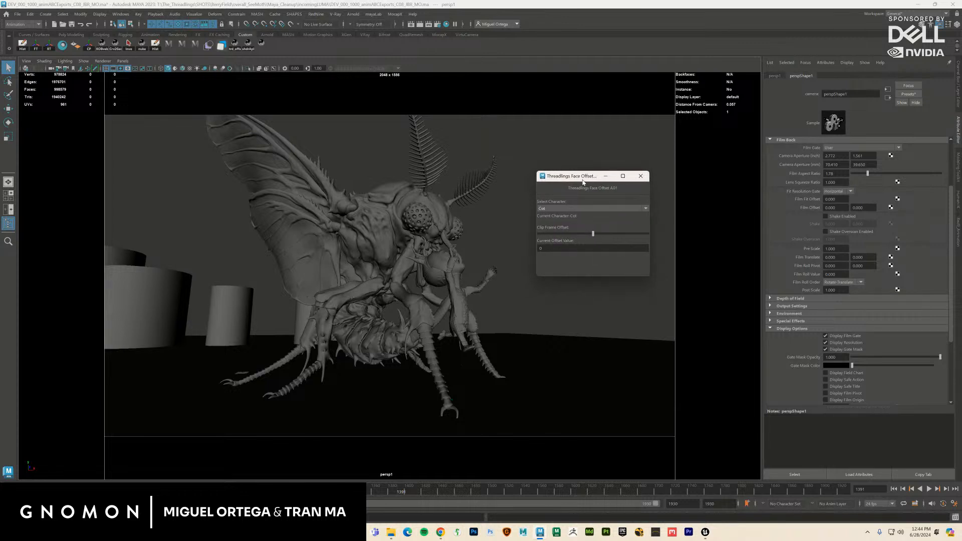
pyautogui.click(581, 208)
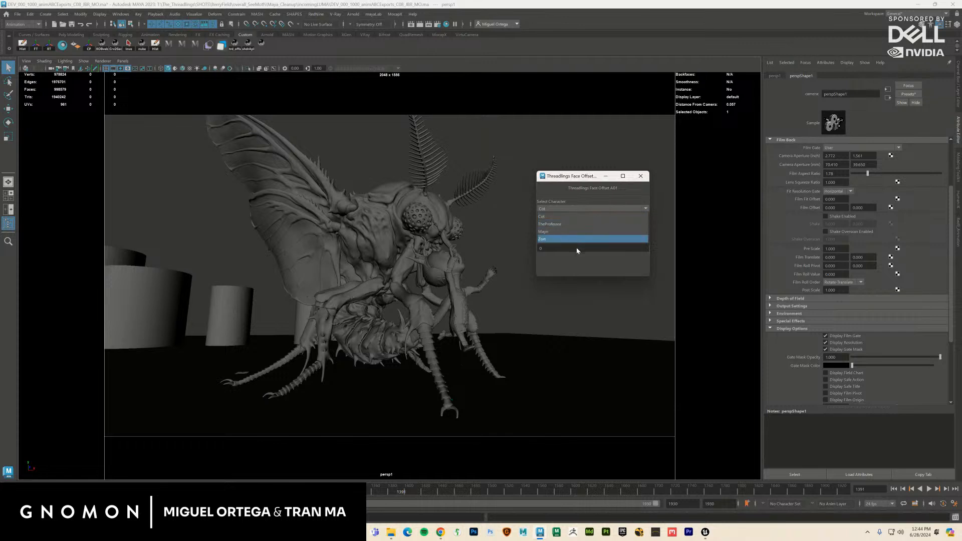
pyautogui.click(570, 217)
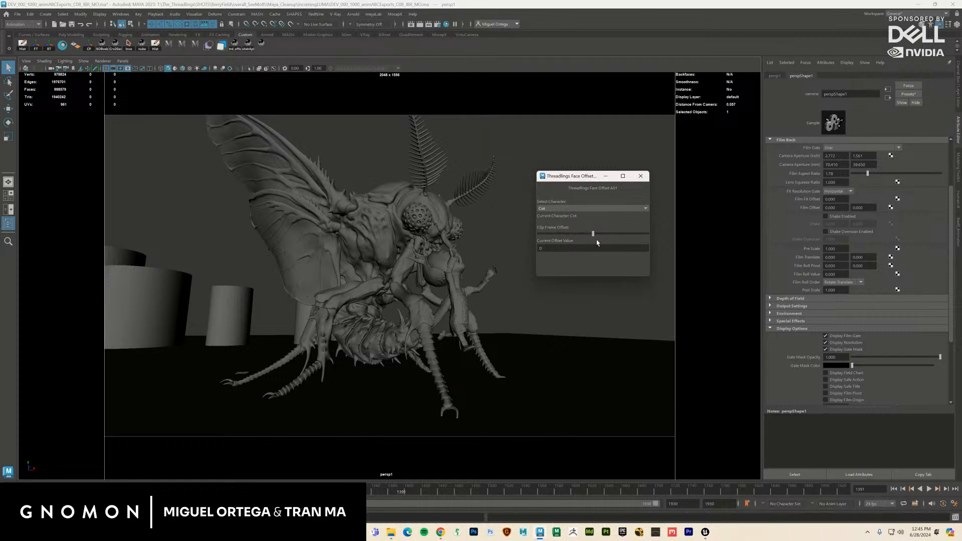
pyautogui.click(639, 177)
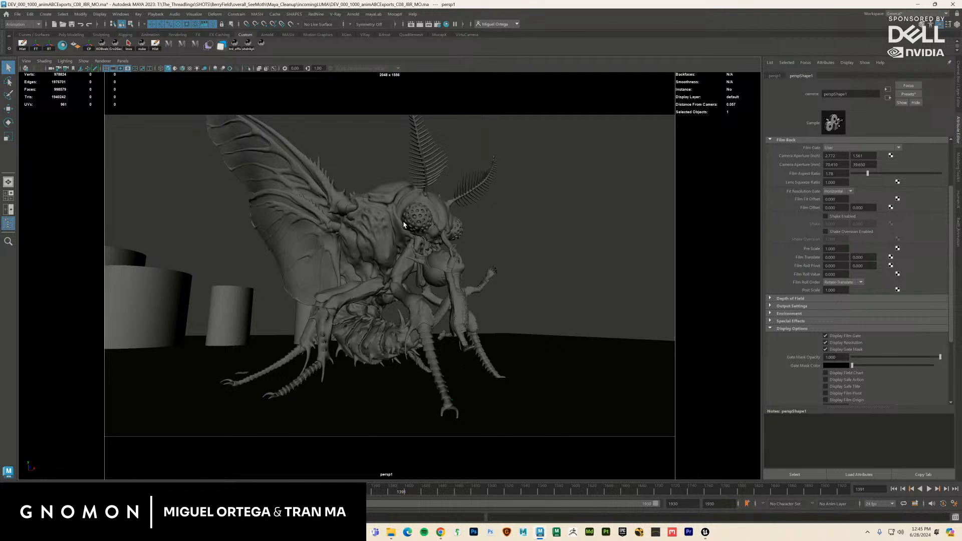
# Step: Clear the selection and play back the moth animation in the early part of the shot
pyautogui.click(581, 255)
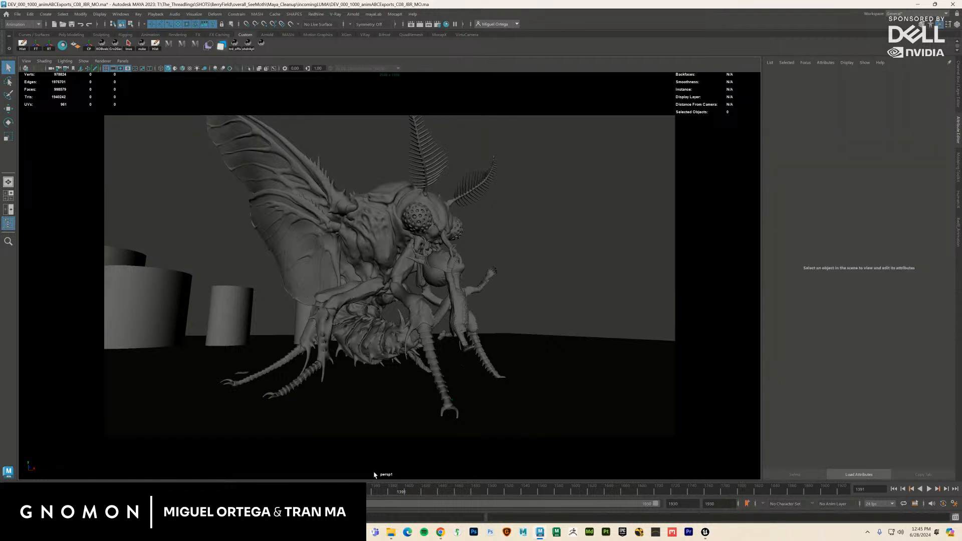
pyautogui.hotkey('alt', 'v')
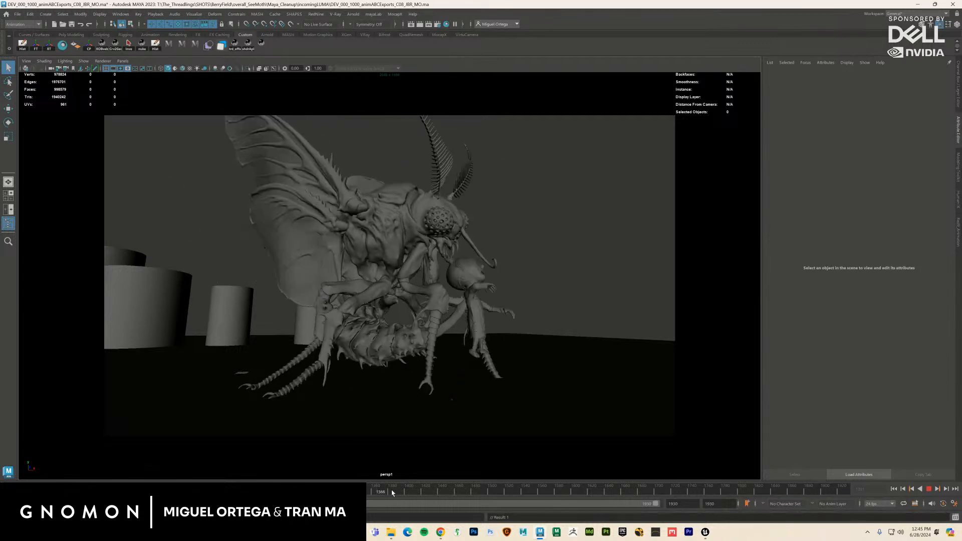
pyautogui.moveTo(411, 493); pyautogui.dragTo(457, 491)
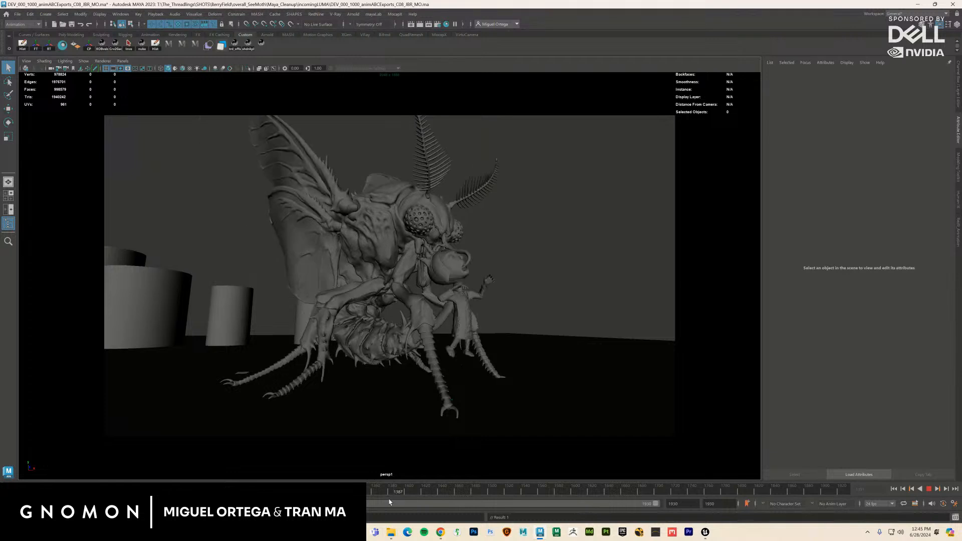
pyautogui.press('Escape')
pyautogui.moveTo(577, 419); pyautogui.dragTo(573, 416)
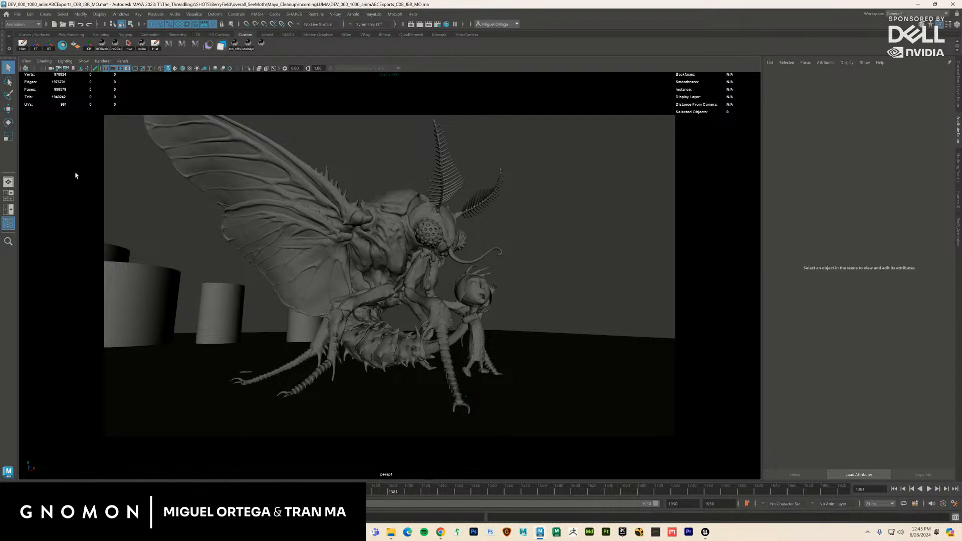
# Step: Select the active viewport camera and play the moth attack, scrubbing ahead to the later frames
pyautogui.click(27, 61)
pyautogui.click(106, 161)
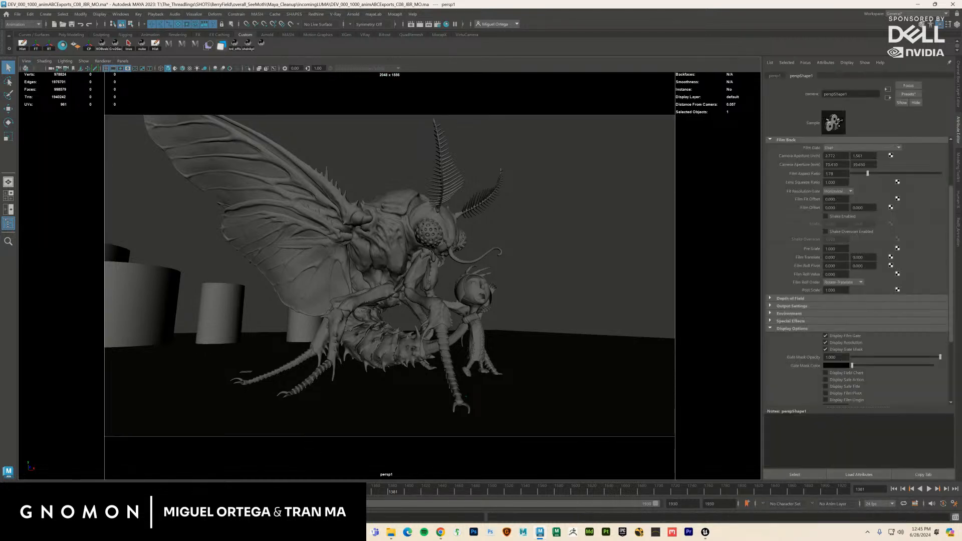
pyautogui.hotkey('alt', 'v')
pyautogui.moveTo(436, 491); pyautogui.dragTo(641, 492)
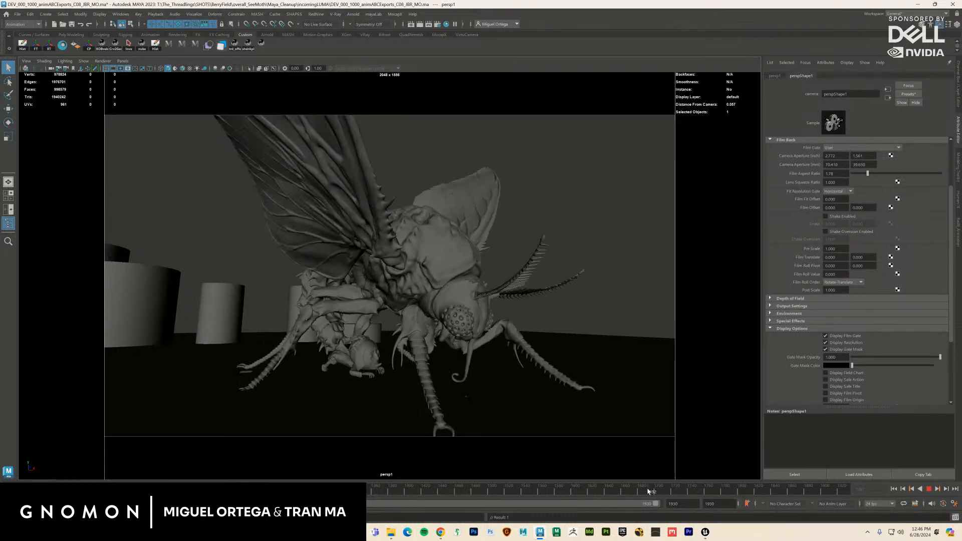
# Step: Examine the moth's takeoff around frame 1632 from different angles and return to the struggle near frame 1391
pyautogui.moveTo(419, 431); pyautogui.dragTo(447, 338)
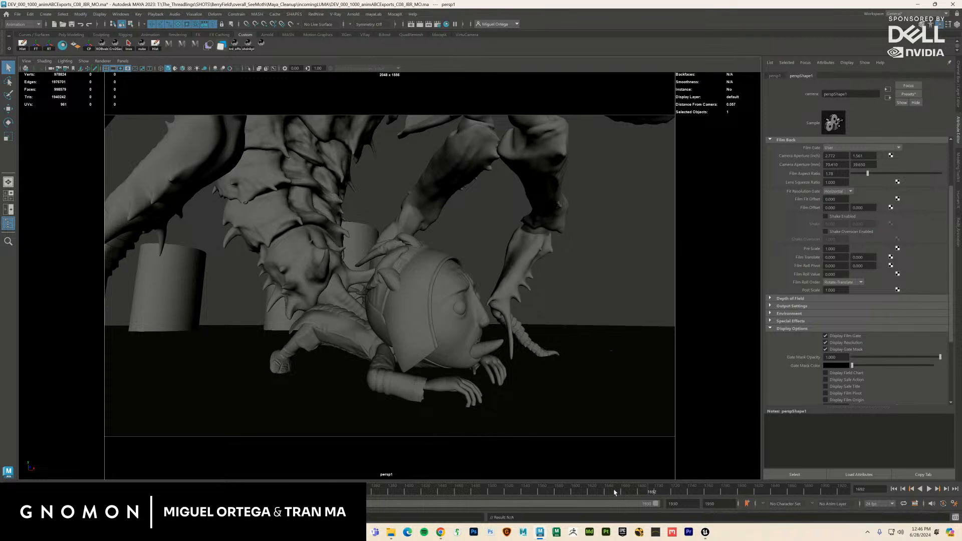
pyautogui.moveTo(595, 490); pyautogui.dragTo(602, 490)
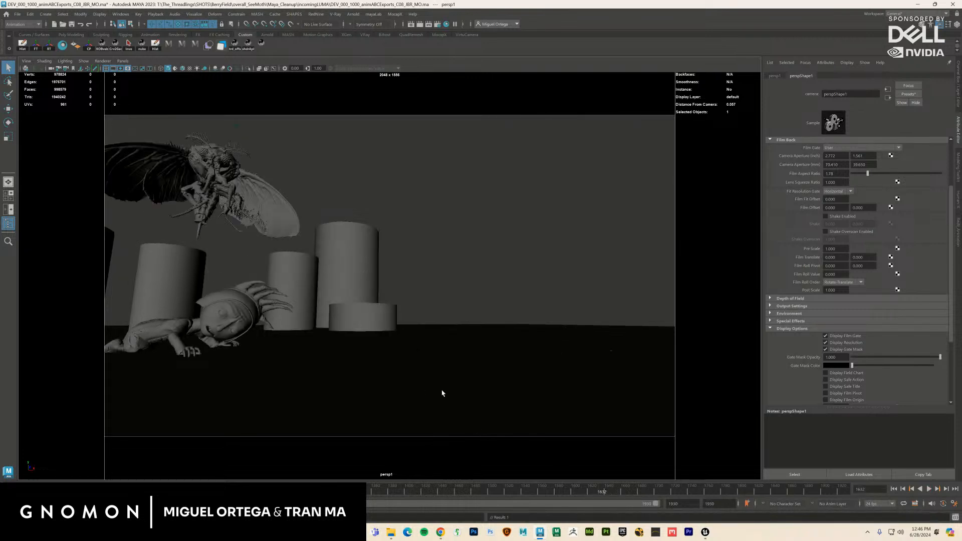
pyautogui.press('Escape')
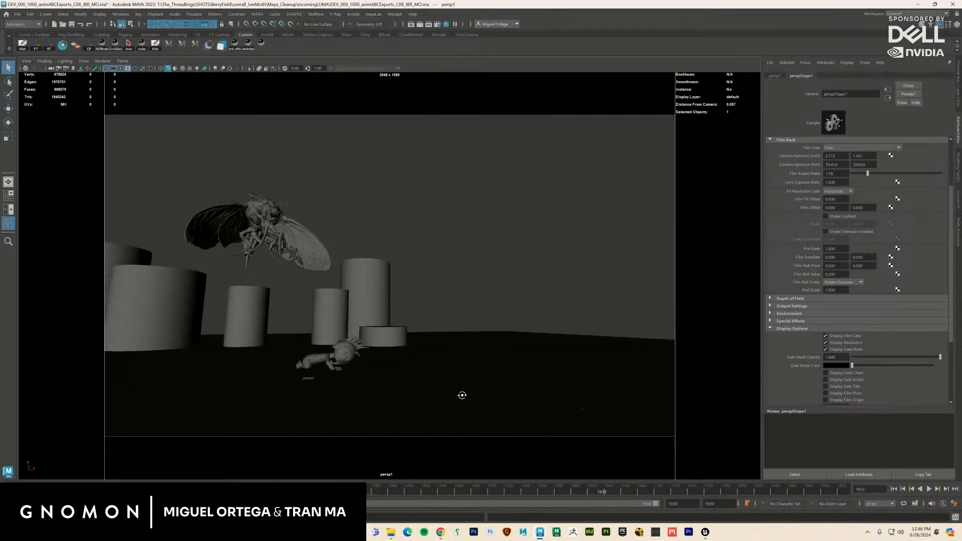
pyautogui.moveTo(563, 491); pyautogui.dragTo(399, 495)
pyautogui.moveTo(545, 382); pyautogui.dragTo(490, 393)
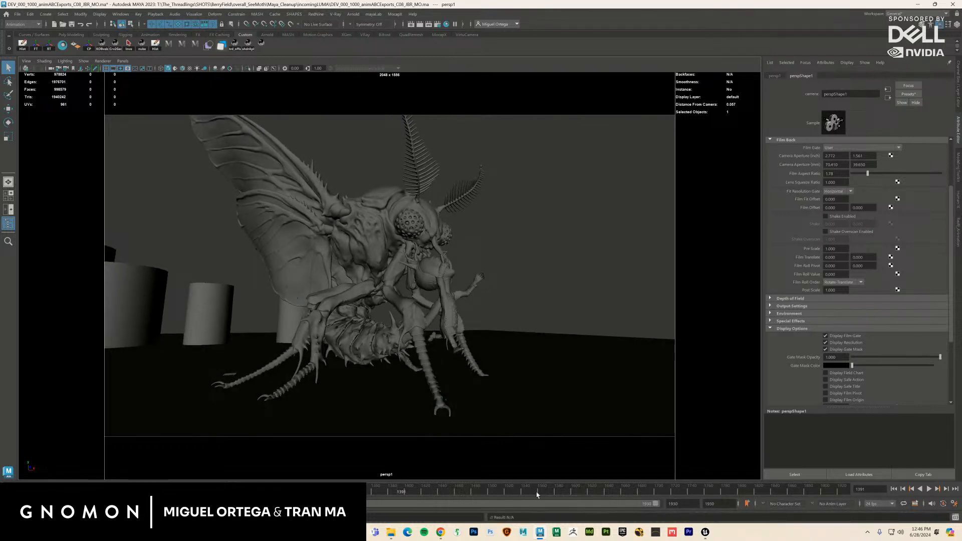
# Step: Replay the moth holding the character from the early frames and reframe the view around frame 1380
pyautogui.hotkey('alt', 'v')
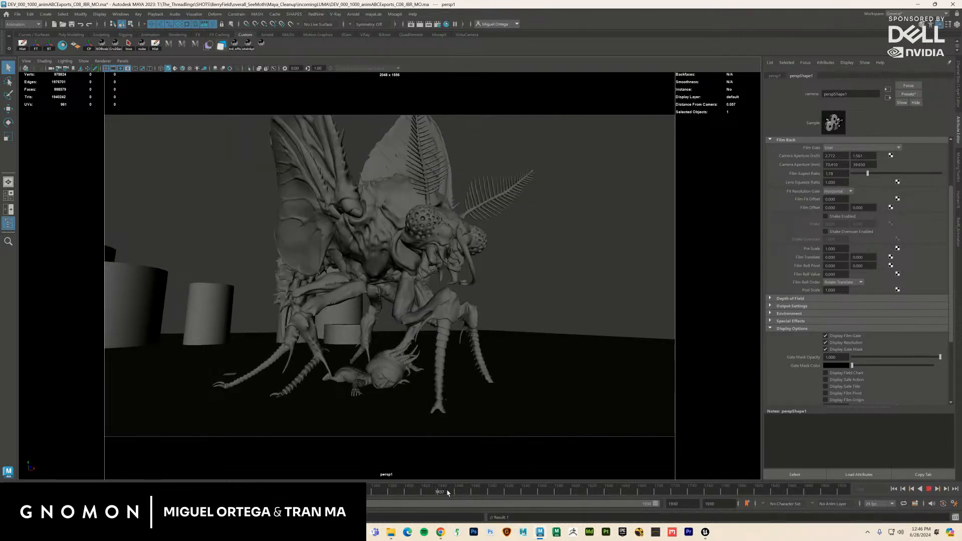
pyautogui.click(388, 494)
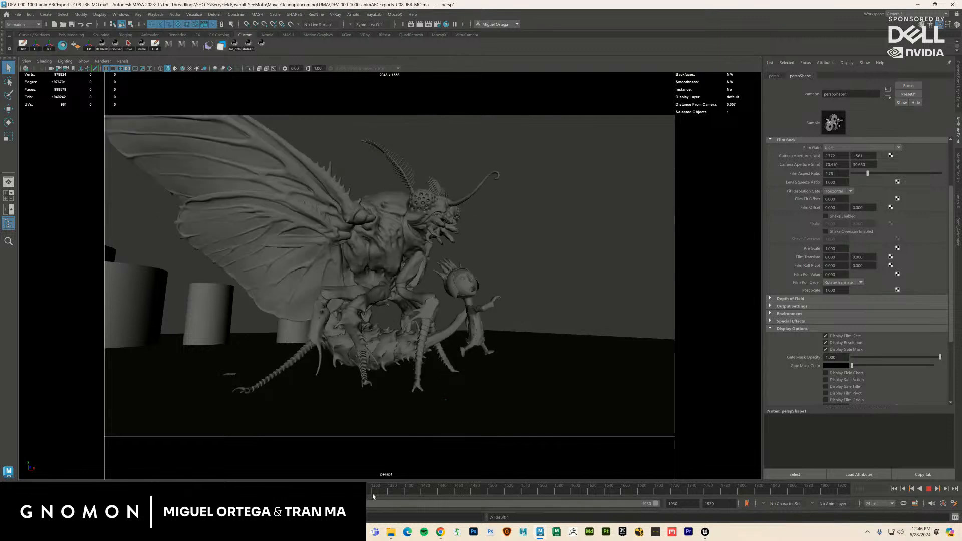
pyautogui.click(396, 495)
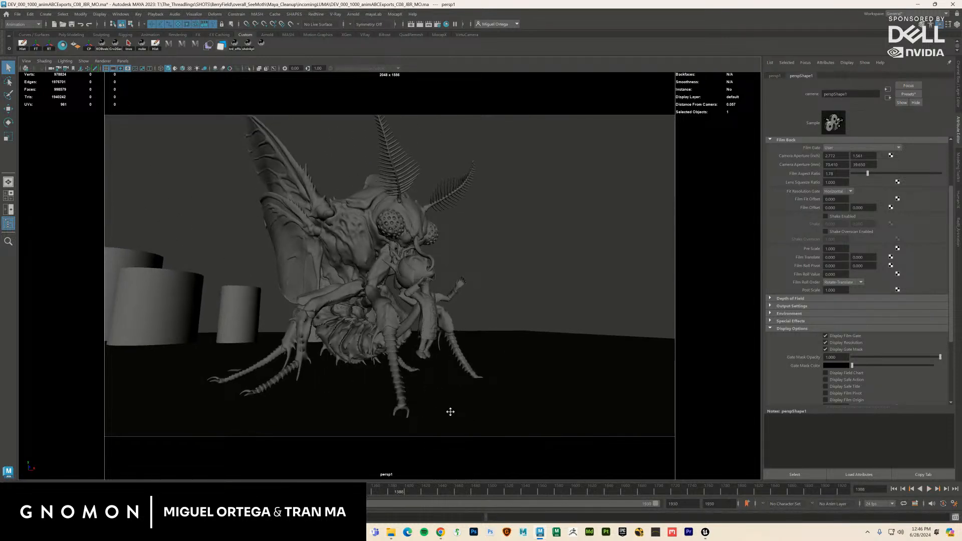
pyautogui.scroll(3, 463, 411)
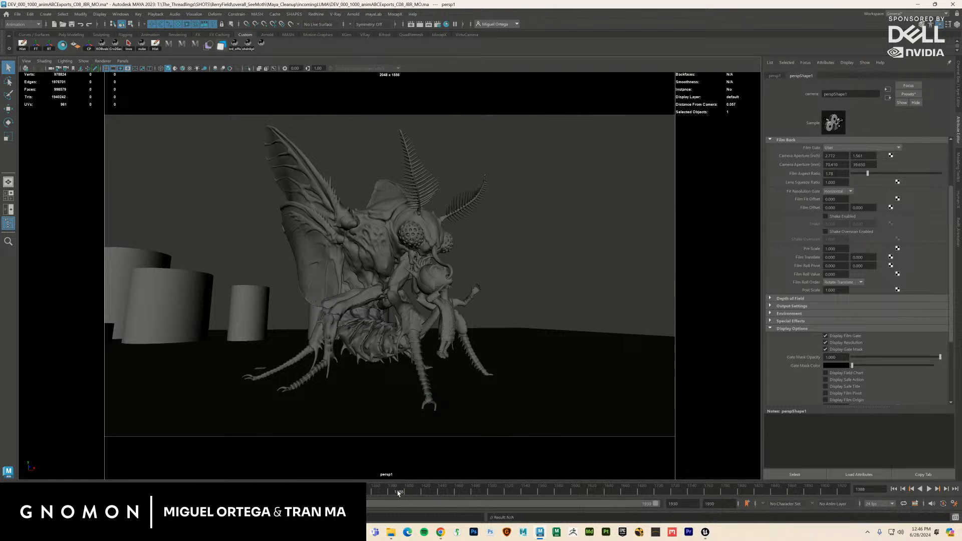
# Step: Review the attack animation from wider and side camera angles, stopping playback at frame 1342
pyautogui.hotkey('alt', 'v')
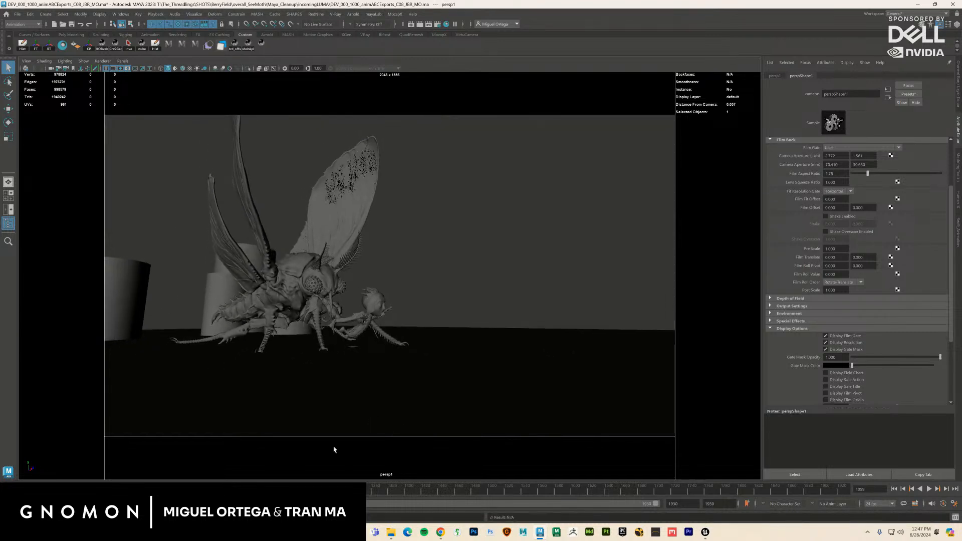
pyautogui.hotkey('alt', 'v')
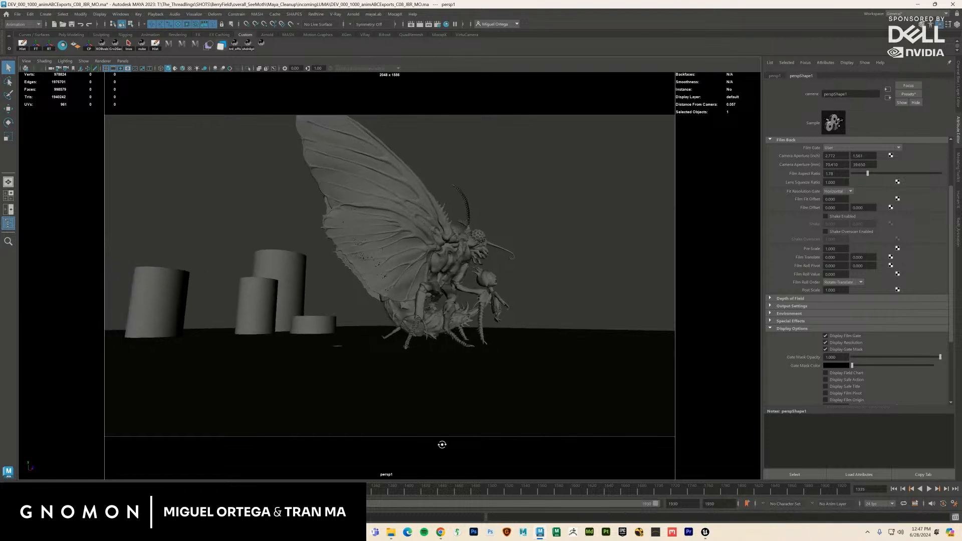
pyautogui.hotkey('alt', 'v')
pyautogui.moveTo(429, 445); pyautogui.dragTo(433, 430)
pyautogui.scroll(3, 432, 430)
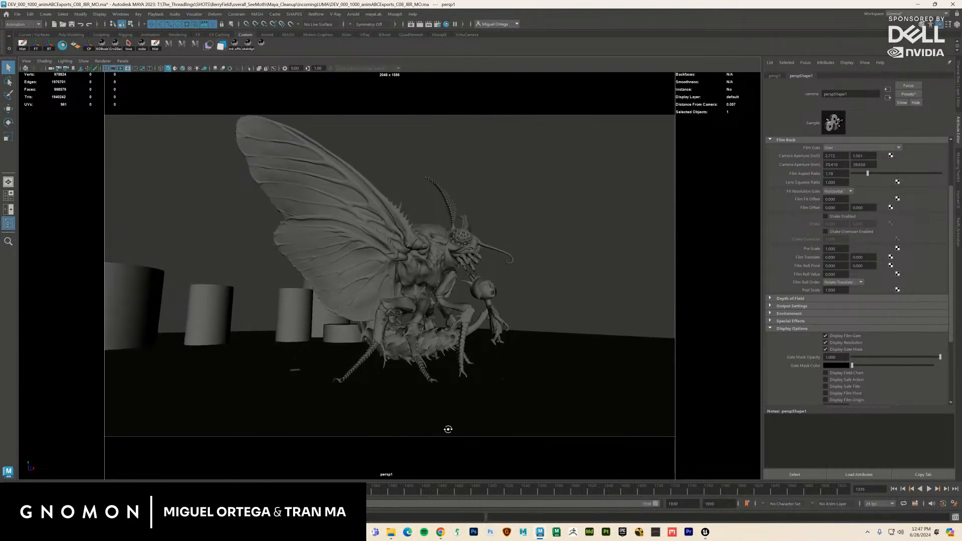
pyautogui.hotkey('alt', 'v')
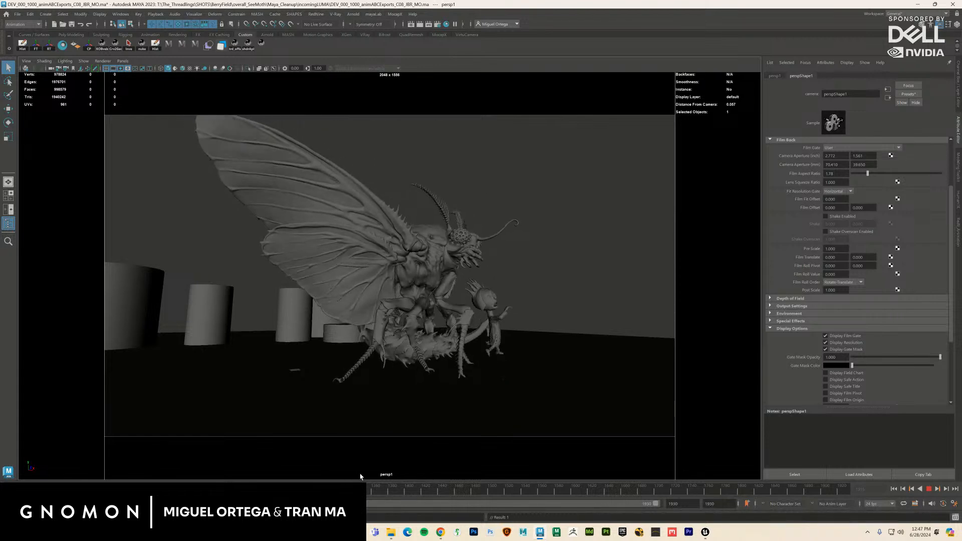
pyautogui.press('Escape')
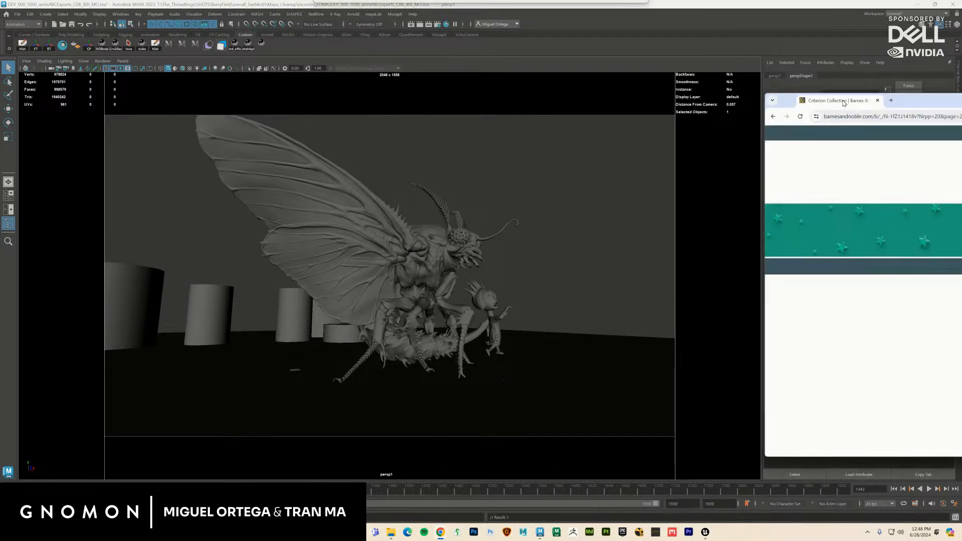
pyautogui.scroll(-5, 548, 282)
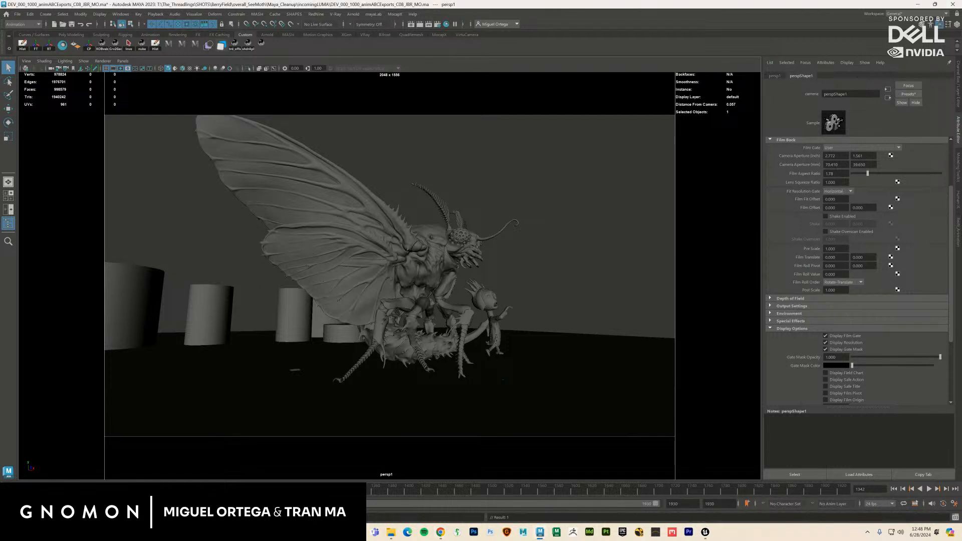
pyautogui.click(357, 490)
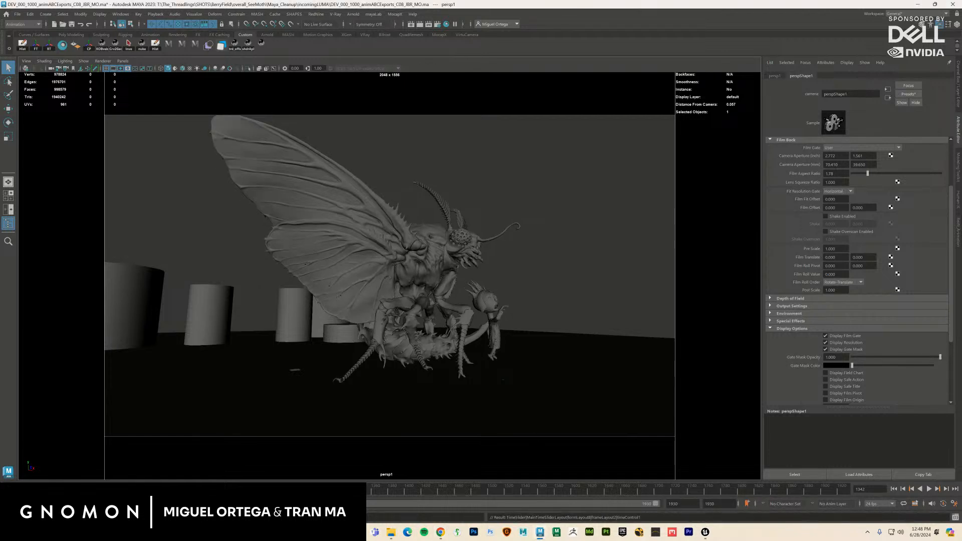
pyautogui.press('Escape')
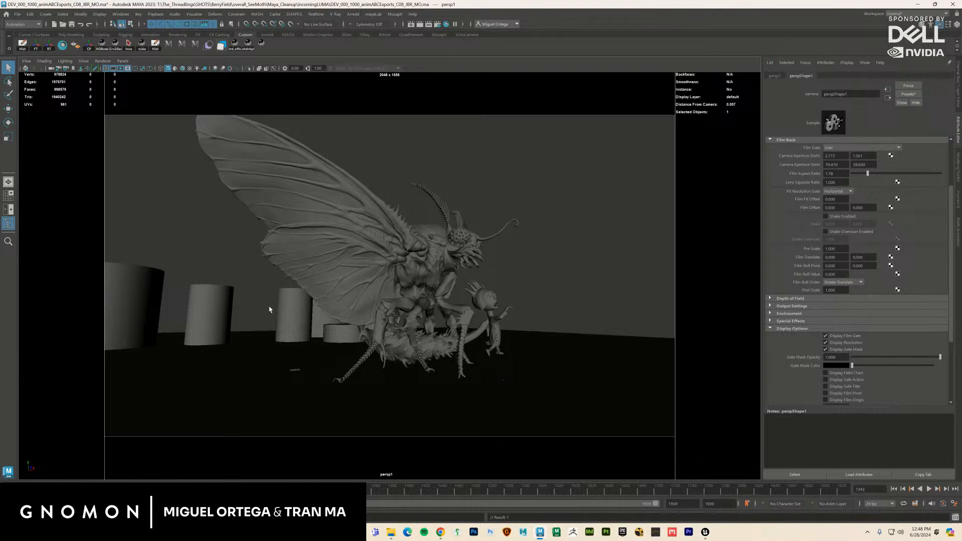
# Step: Open the VirtuCamera tool, enlarge its window, try to start serving and close the window
pyautogui.click(467, 35)
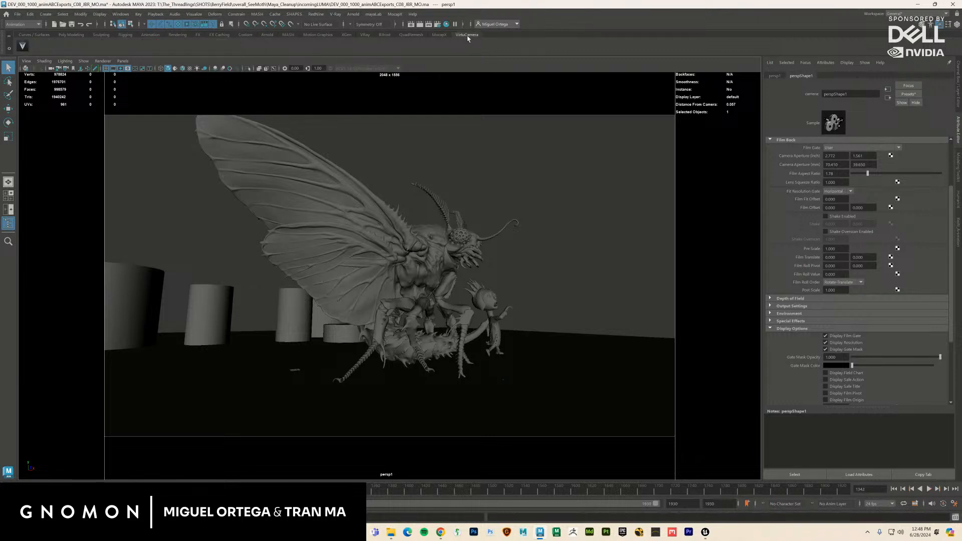
pyautogui.click(25, 48)
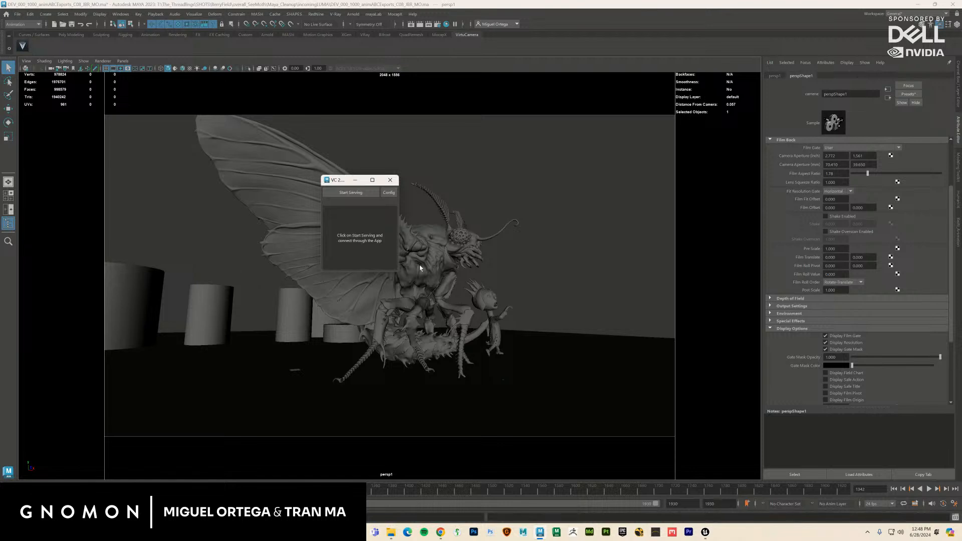
pyautogui.moveTo(398, 271); pyautogui.dragTo(596, 354)
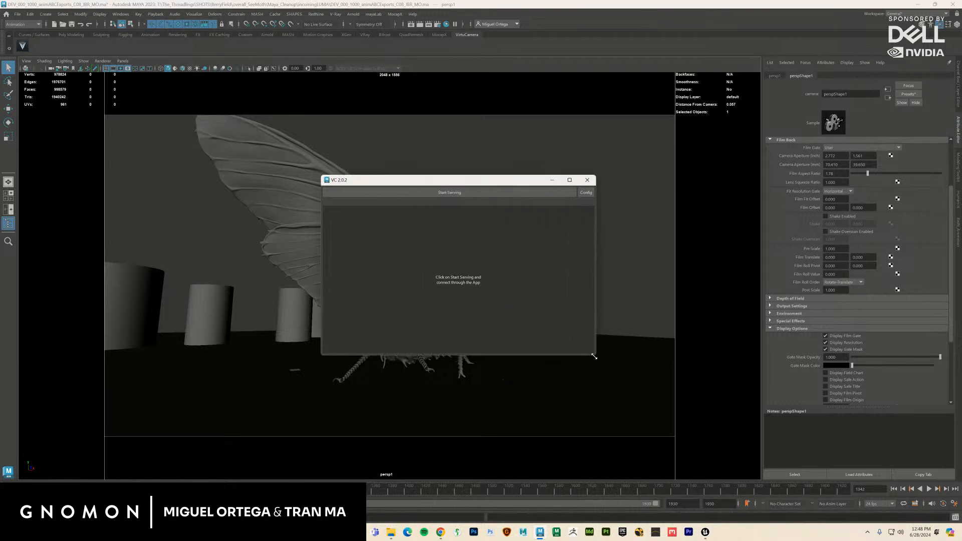
pyautogui.click(467, 192)
pyautogui.click(588, 181)
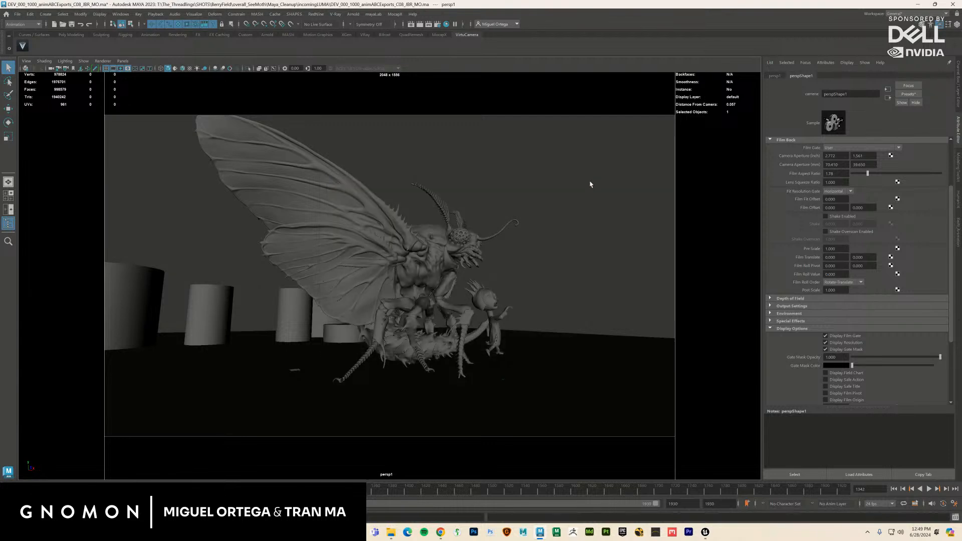
# Step: Reopen VirtuCamera, start serving to the client app and move its window clear of the viewport
pyautogui.click(22, 45)
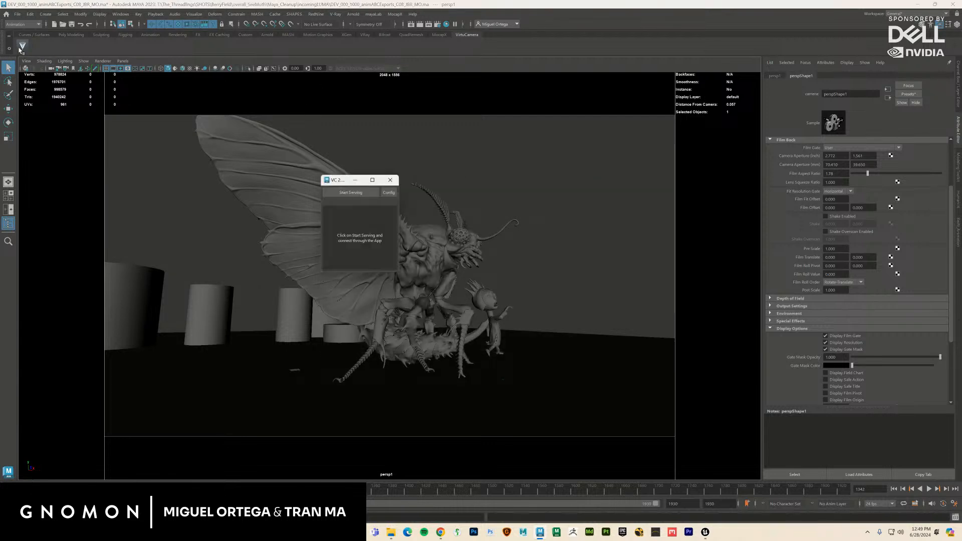
pyautogui.click(349, 193)
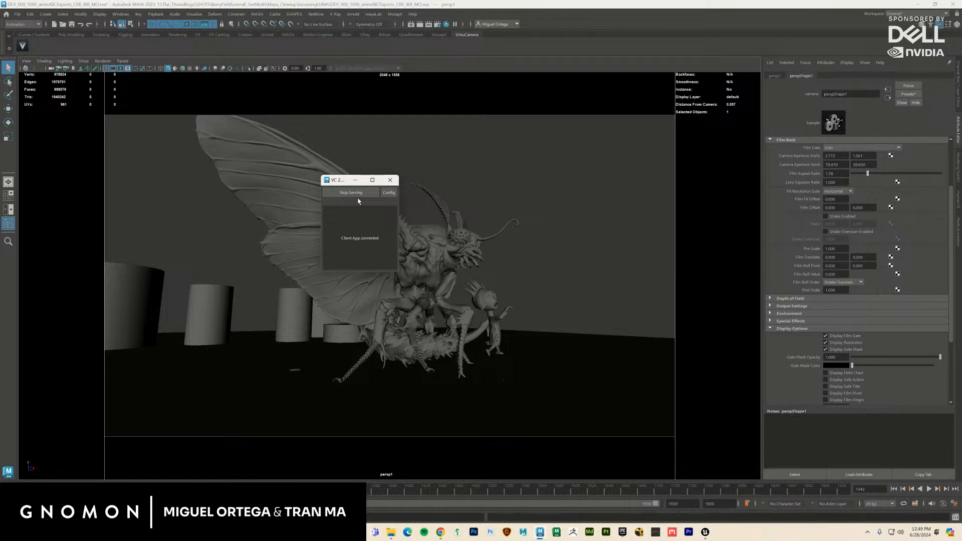
pyautogui.moveTo(346, 181); pyautogui.dragTo(961, 240)
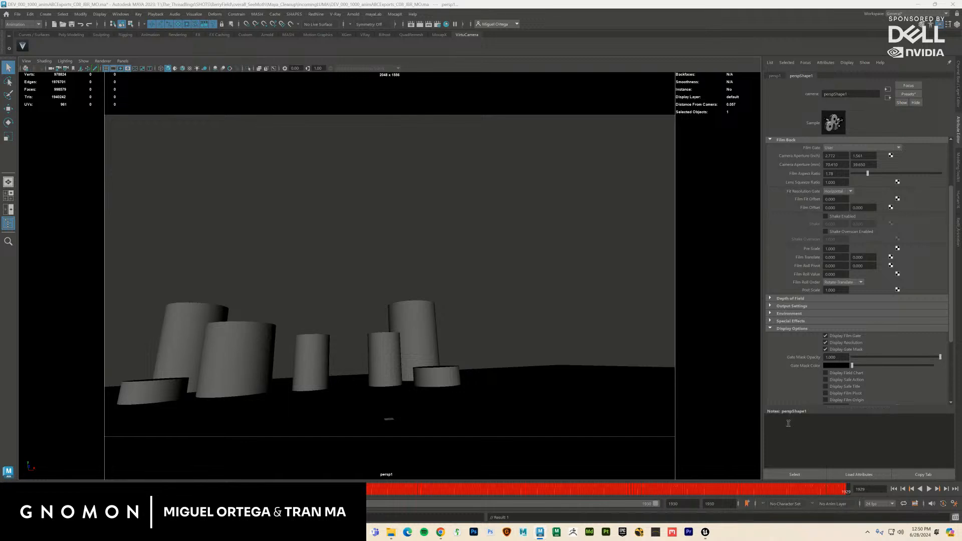
# Step: Replay the recorded handheld camera take several times and review how it follows the moth and character
pyautogui.hotkey('alt', 'v')
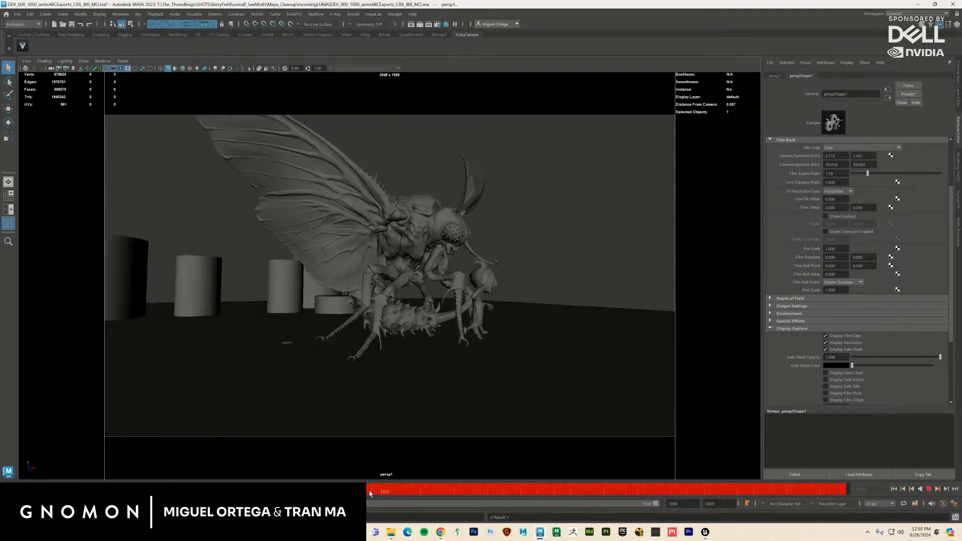
pyautogui.hotkey('alt', 'v')
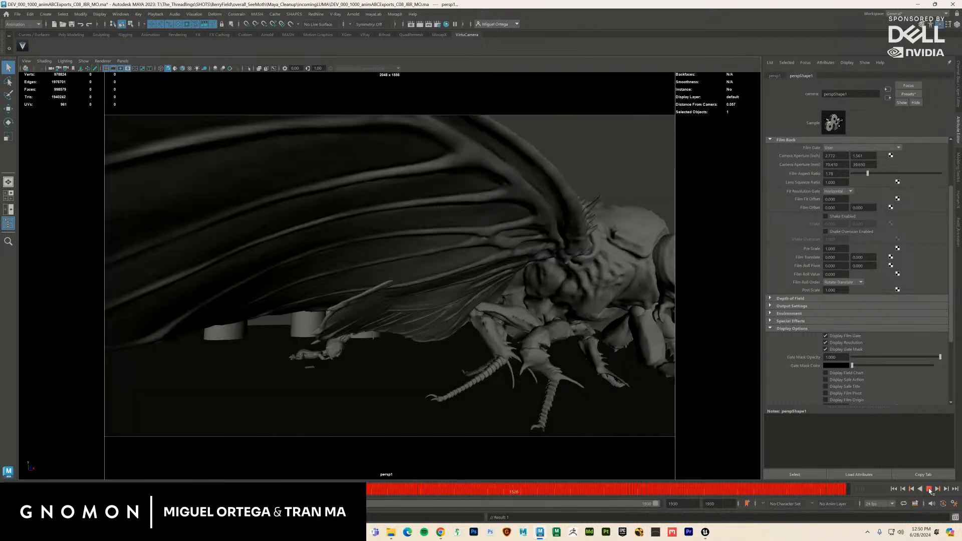
pyautogui.click(929, 489)
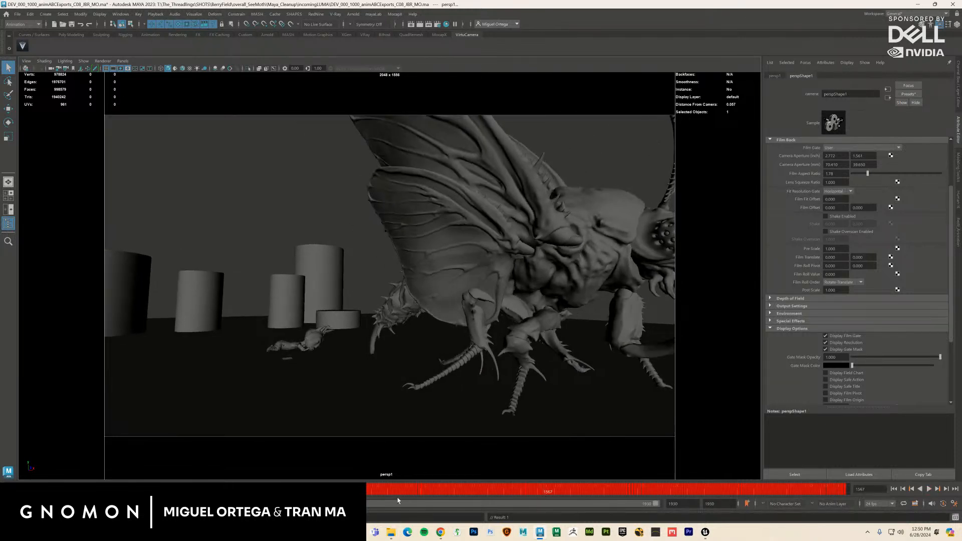
pyautogui.hotkey('alt', 'v')
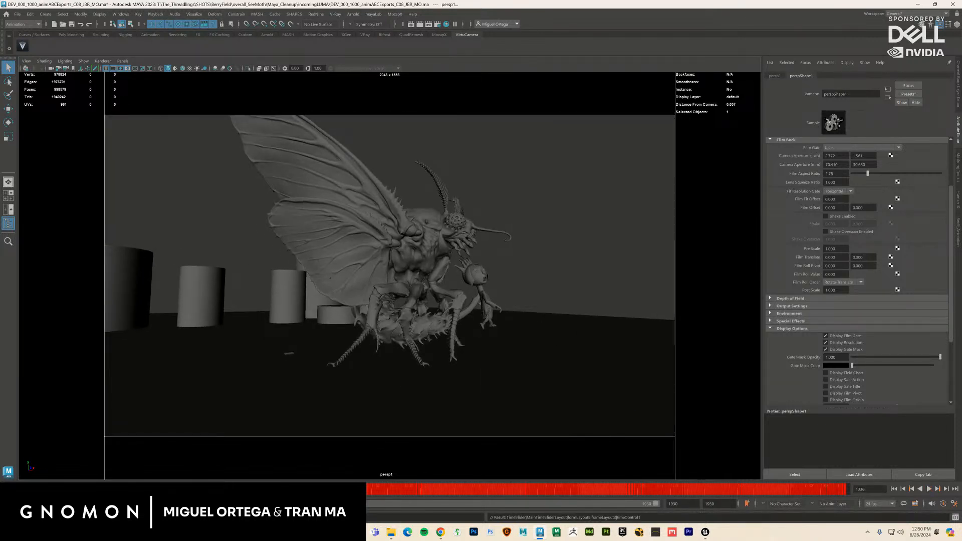
pyautogui.hotkey('alt', 'v')
pyautogui.press('capslock')
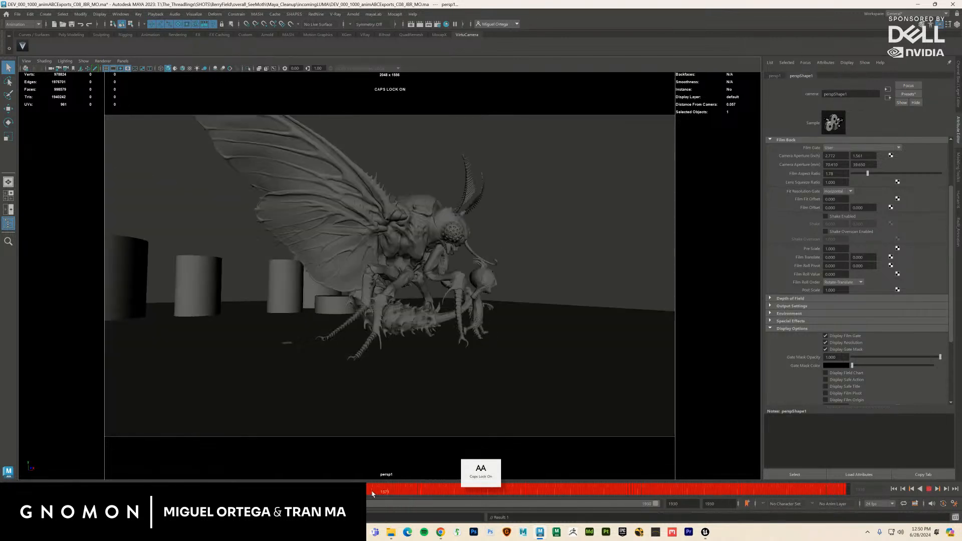
pyautogui.hotkey('alt', 'v')
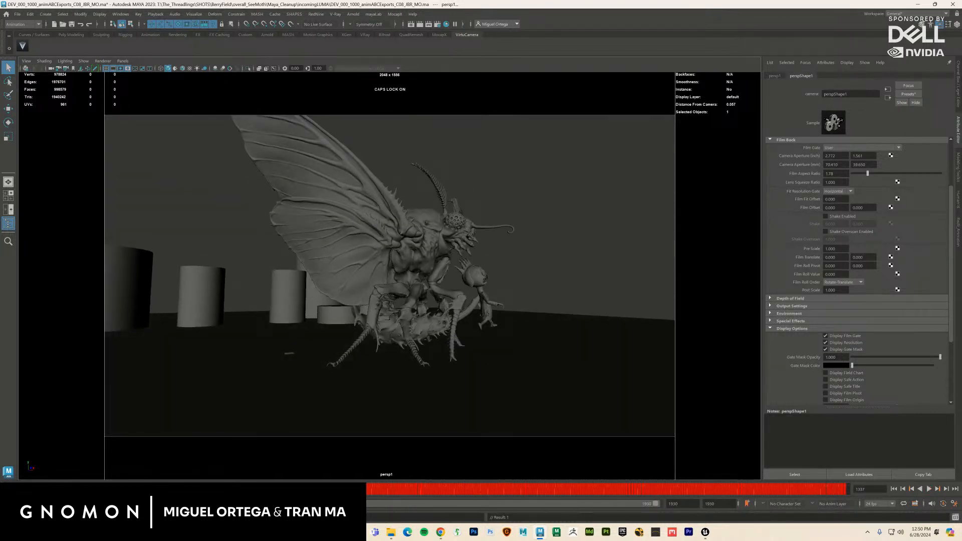
# Step: Delete all of the persp1 camera's recorded keyframes across the full timeline range
pyautogui.moveTo(361, 490); pyautogui.dragTo(880, 488)
pyautogui.rightClick(785, 494)
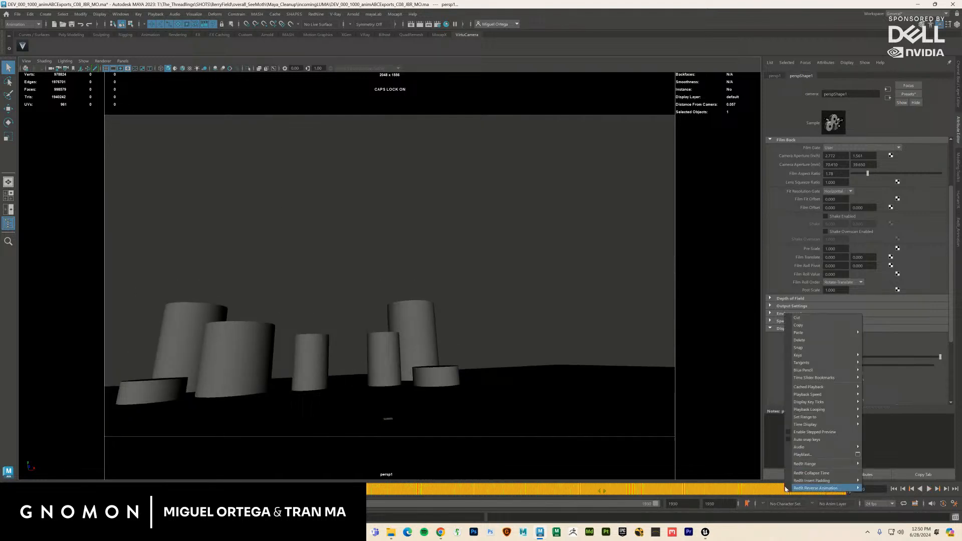
pyautogui.click(813, 340)
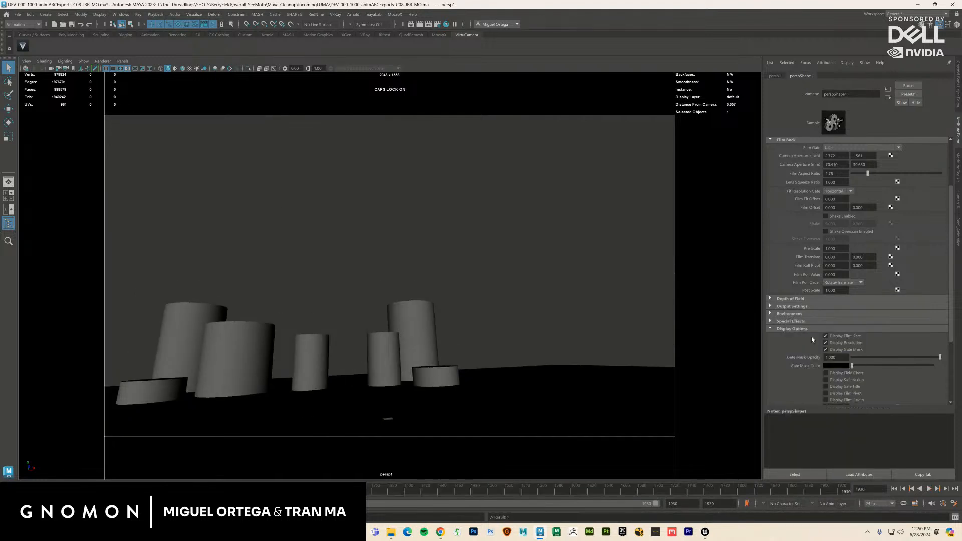
# Step: Replay the attack animation through the unkeyed camera and reframe the moth from the front around frame 1548
pyautogui.click(399, 495)
pyautogui.hotkey('alt', 'v')
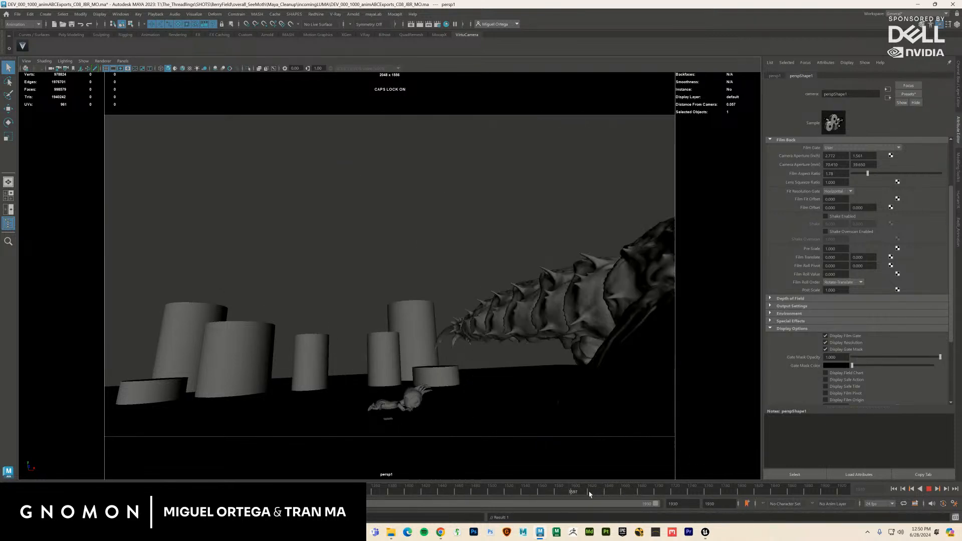
pyautogui.hotkey('alt', 'v')
pyautogui.moveTo(532, 466); pyautogui.dragTo(420, 437)
pyautogui.moveTo(633, 493)
pyautogui.mouseDown()
pyautogui.moveTo(761, 500)
pyautogui.moveTo(633, 504)
pyautogui.mouseUp()
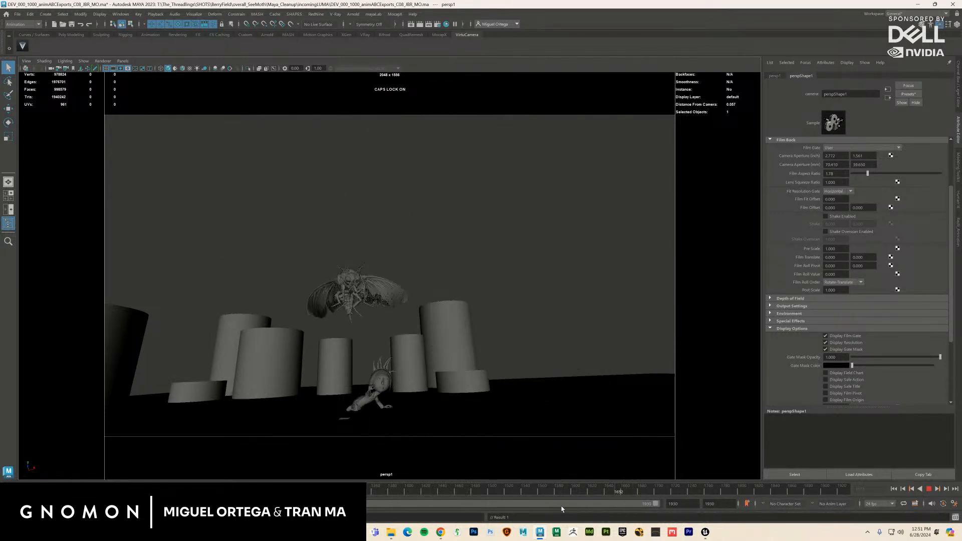
pyautogui.moveTo(561, 509); pyautogui.dragTo(531, 505)
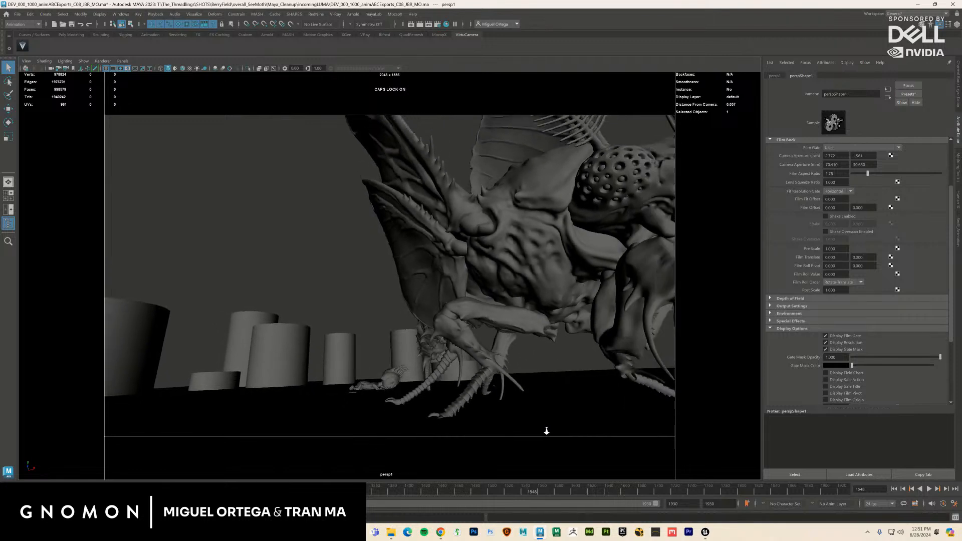
pyautogui.moveTo(546, 431); pyautogui.dragTo(505, 431)
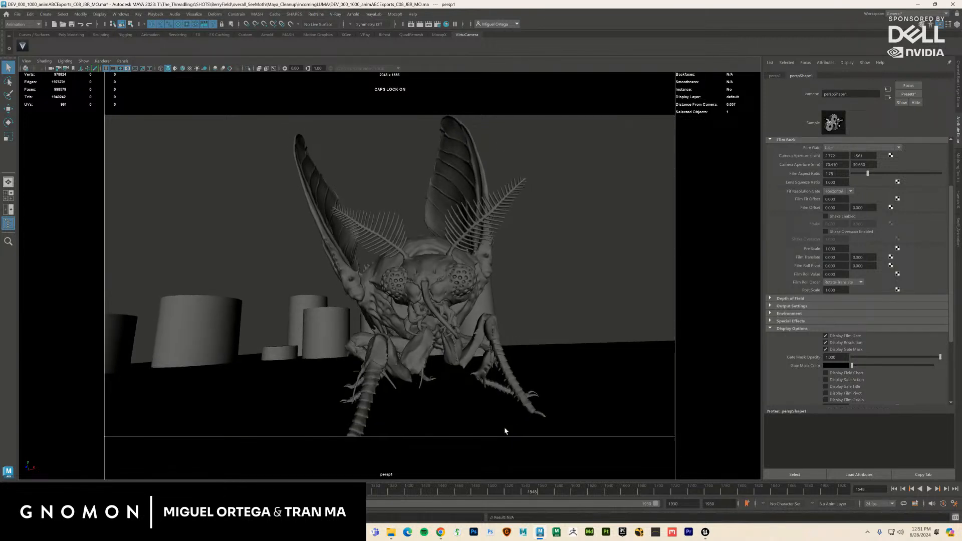
# Step: Replay the animation from the start and reframe the camera closer on the character and landing moth around frame 1076
pyautogui.hotkey('alt', 'v')
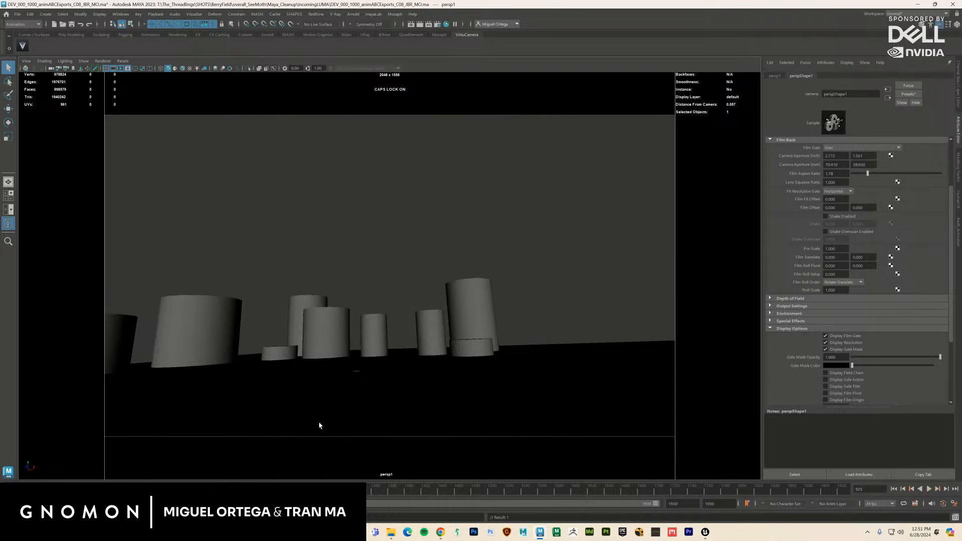
pyautogui.hotkey('alt', 'v')
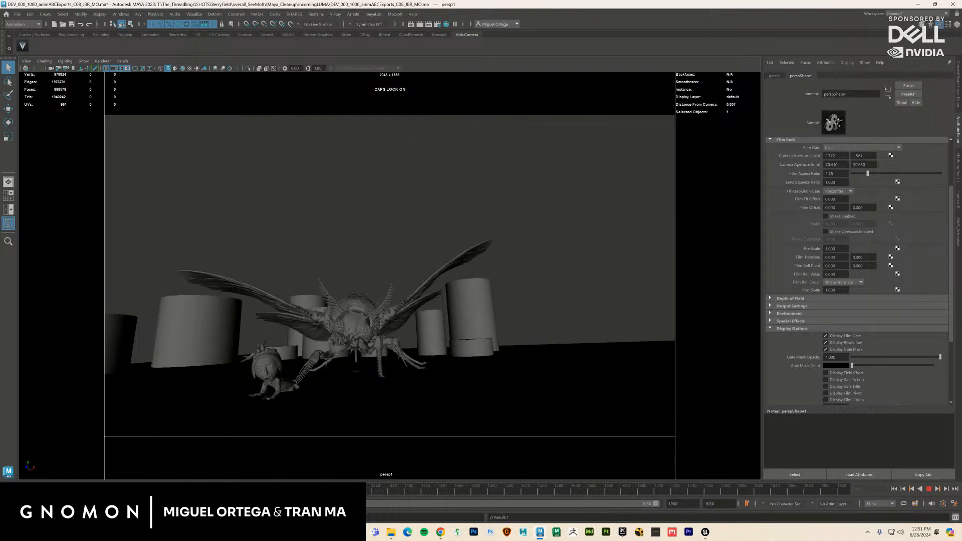
pyautogui.moveTo(350, 401); pyautogui.dragTo(407, 410)
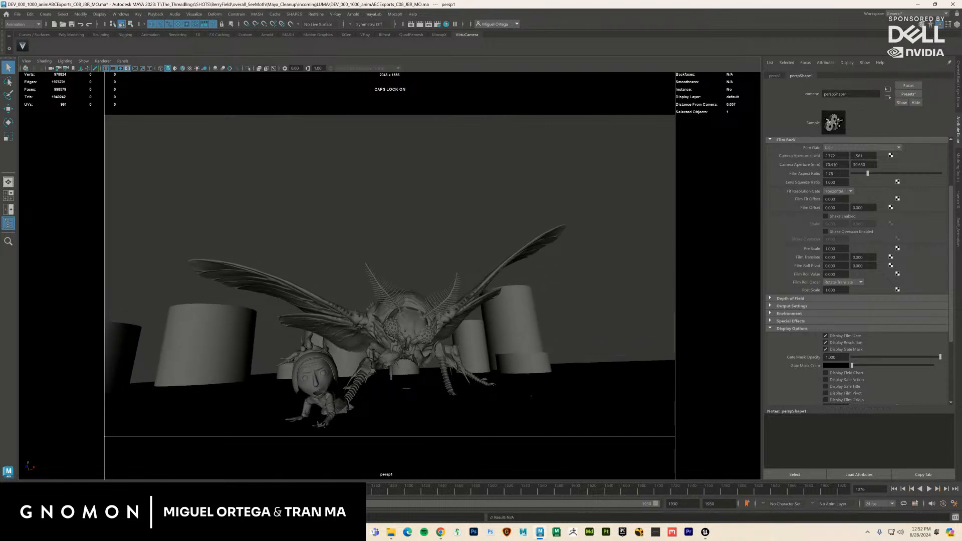
pyautogui.hotkey('alt', 'v')
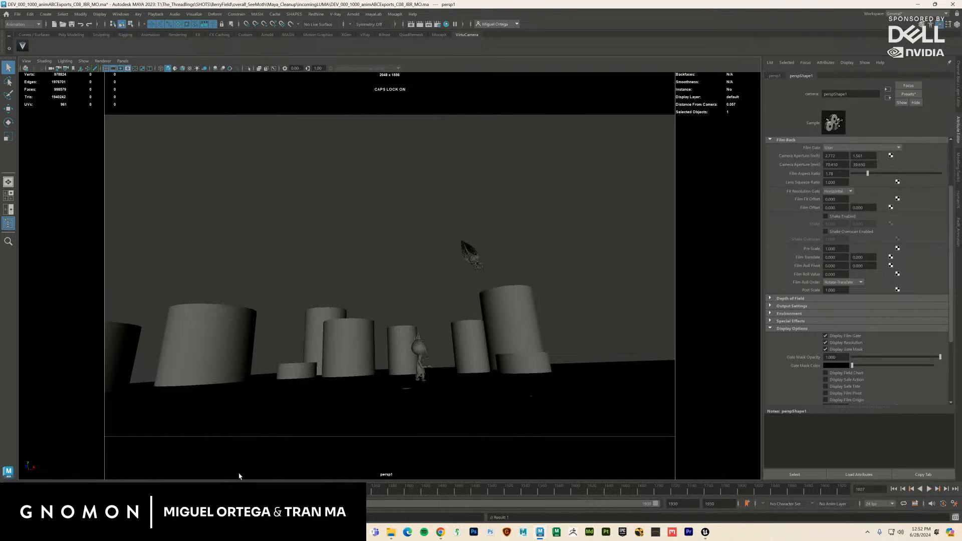
pyautogui.moveTo(386, 455); pyautogui.dragTo(399, 452)
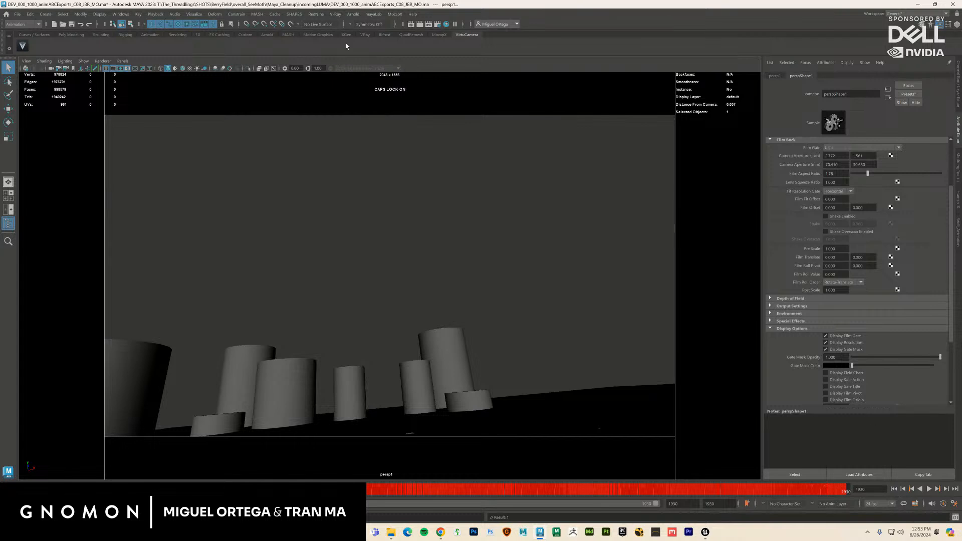
# Step: Play back the newly captured camera motion and stop at frame 1122
pyautogui.hotkey('alt', 'v')
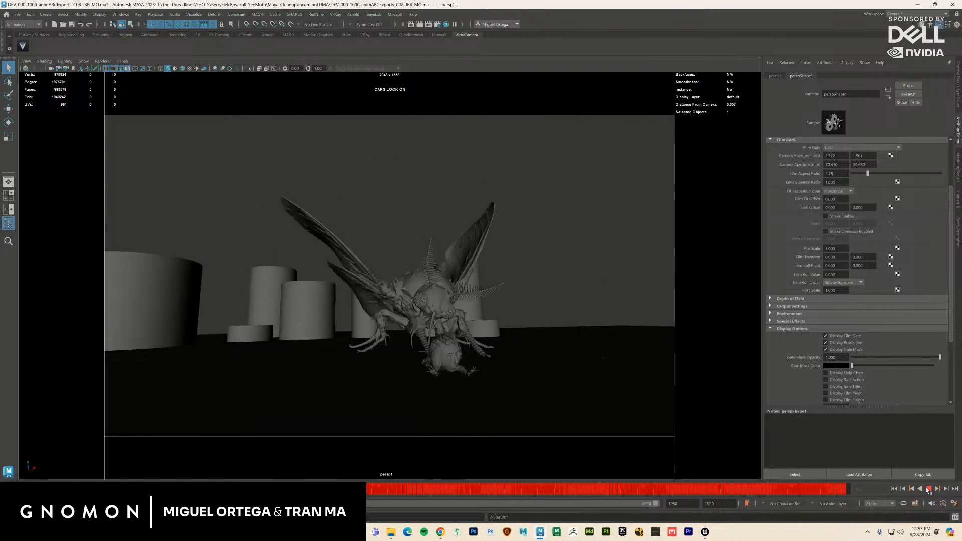
pyautogui.click(928, 489)
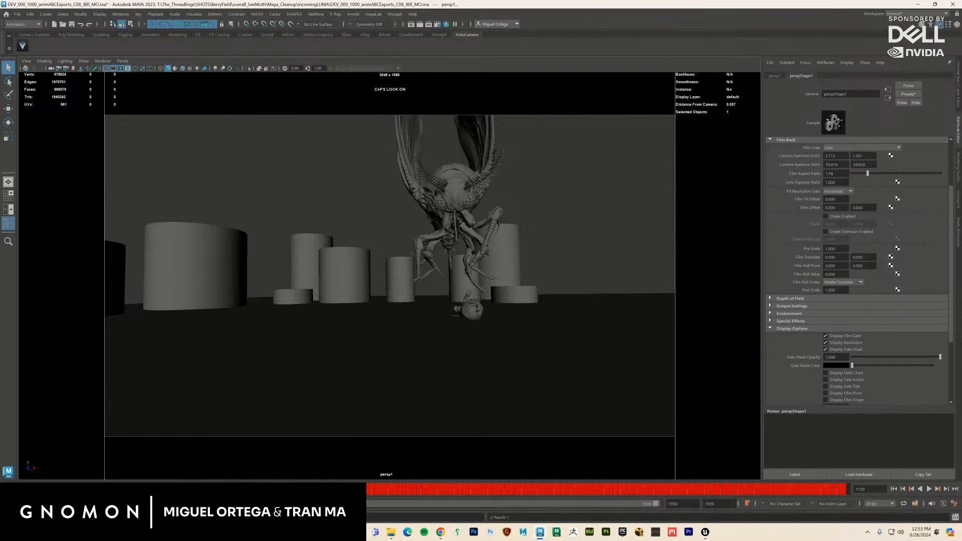
pyautogui.click(928, 490)
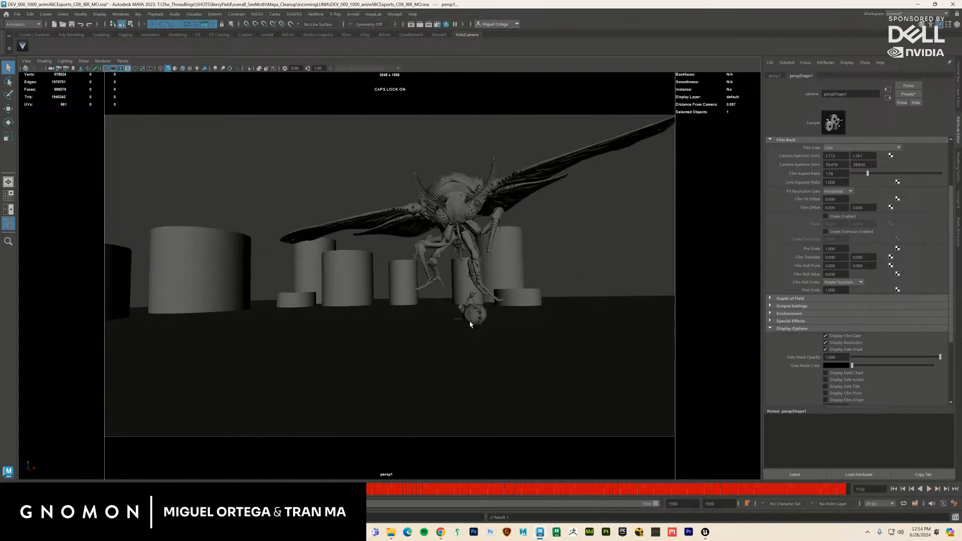
pyautogui.press('Escape')
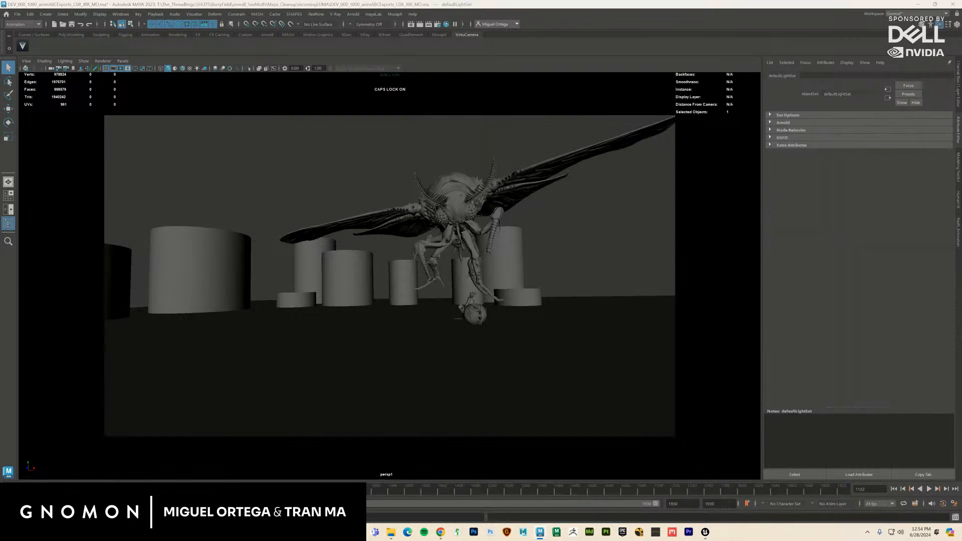
# Step: Create an animation layer from the selected persp1 camera and make that layer active
pyautogui.click(956, 25)
pyautogui.click(833, 321)
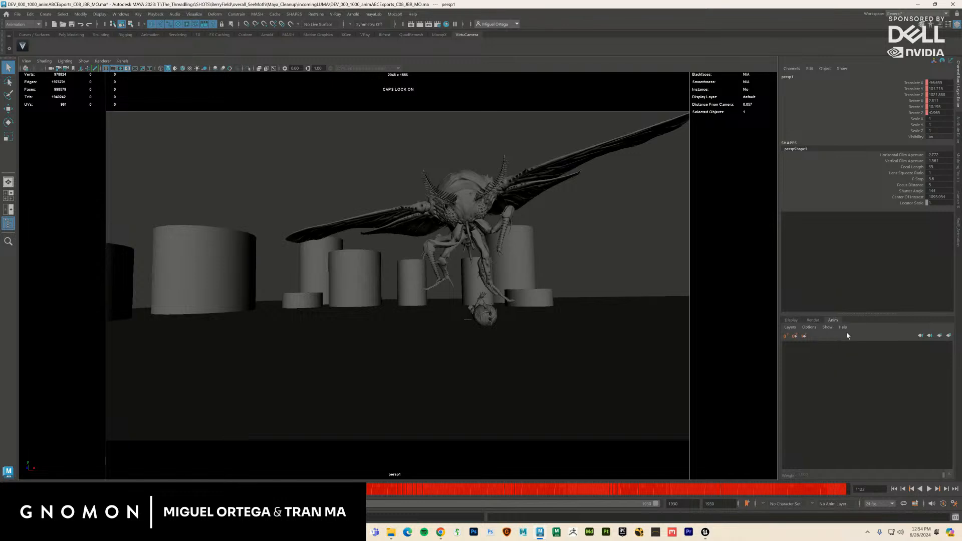
pyautogui.click(947, 340)
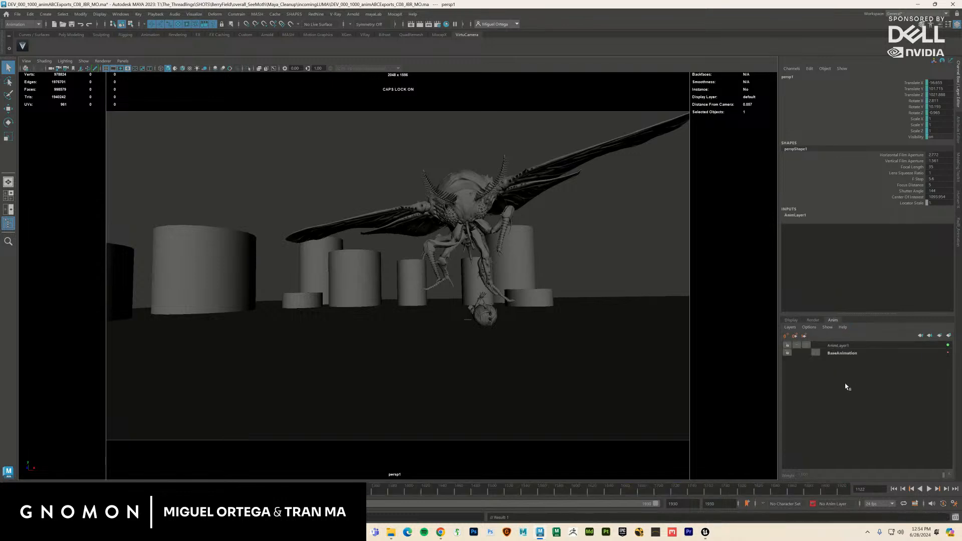
pyautogui.click(842, 347)
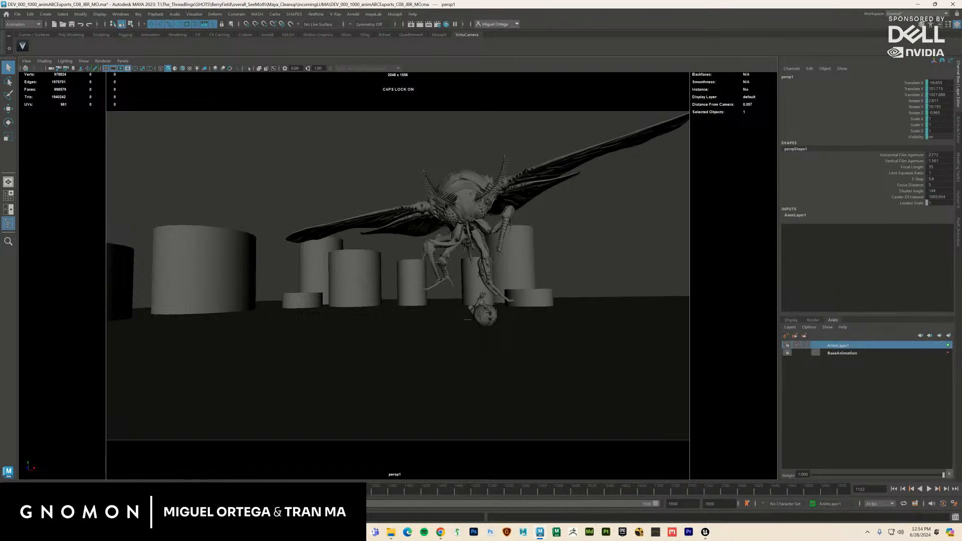
# Step: Play to around frame 1075 and offset the camera on the new layer to frame the character in front of the moth
pyautogui.hotkey('alt', 'v')
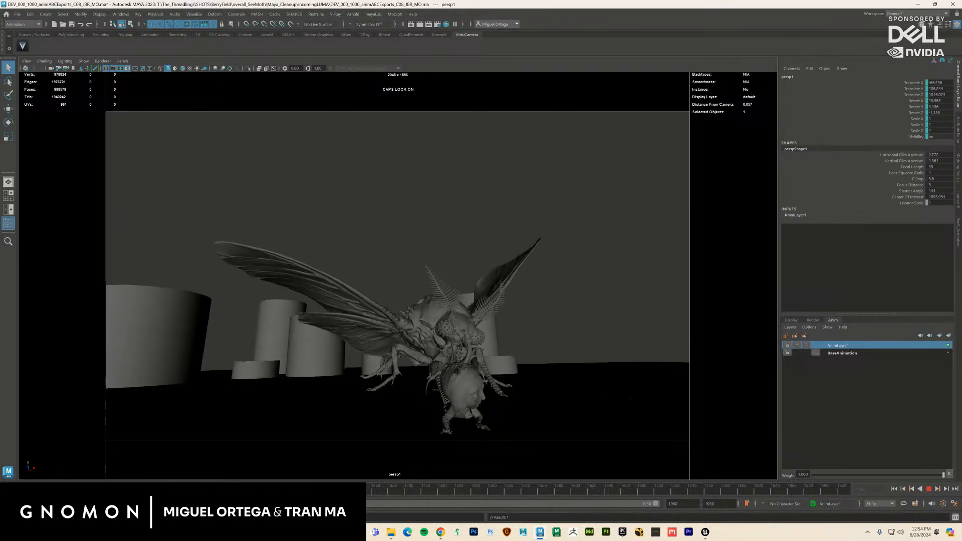
pyautogui.press('Escape')
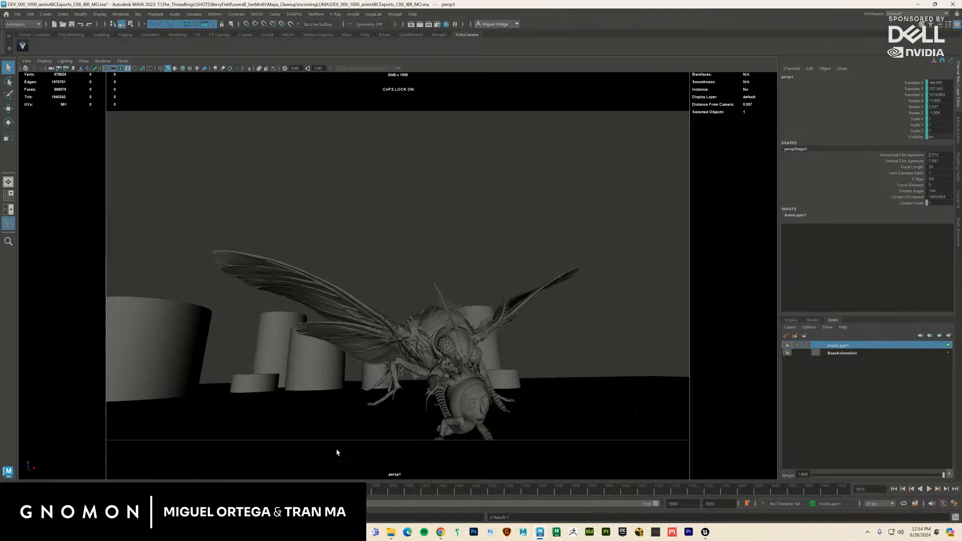
pyautogui.moveTo(370, 432); pyautogui.dragTo(371, 413)
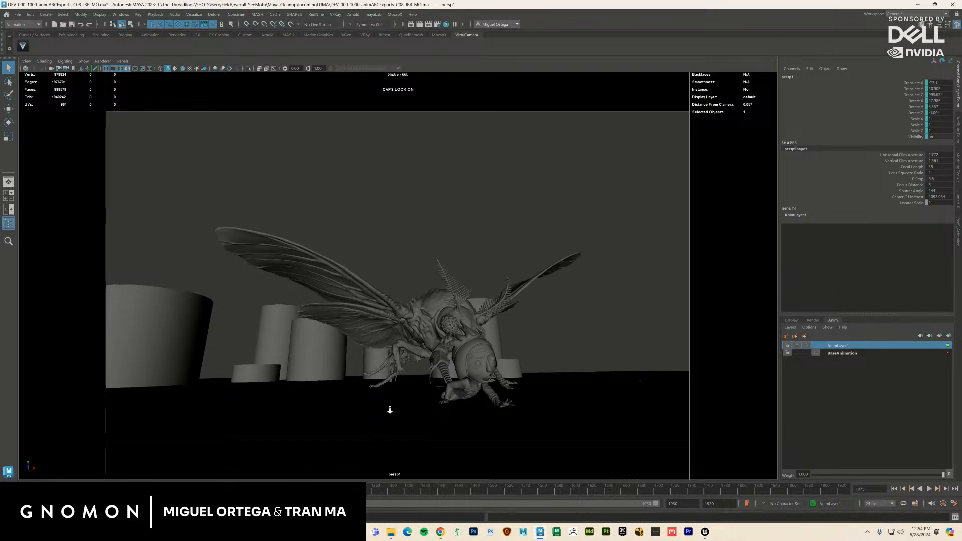
pyautogui.scroll(2, 391, 410)
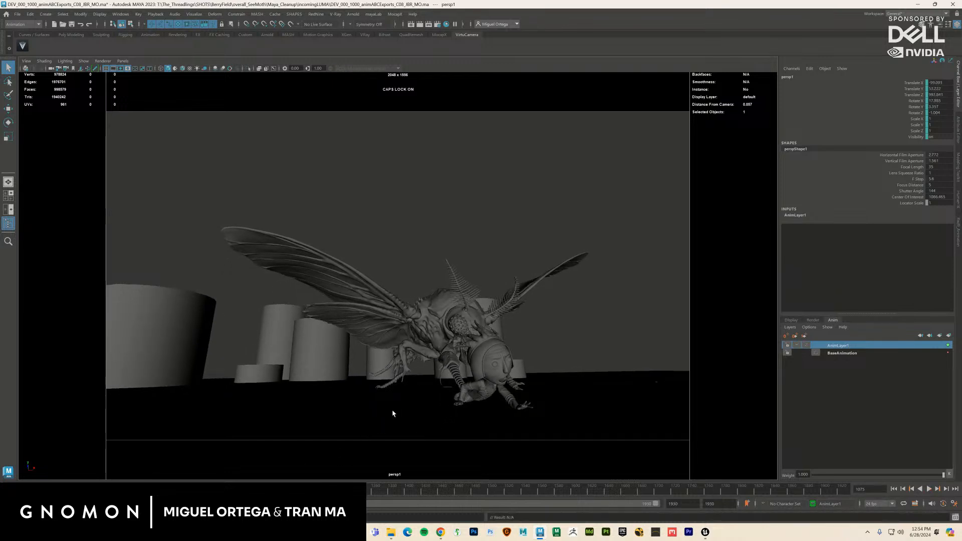
pyautogui.moveTo(393, 413); pyautogui.dragTo(424, 415)
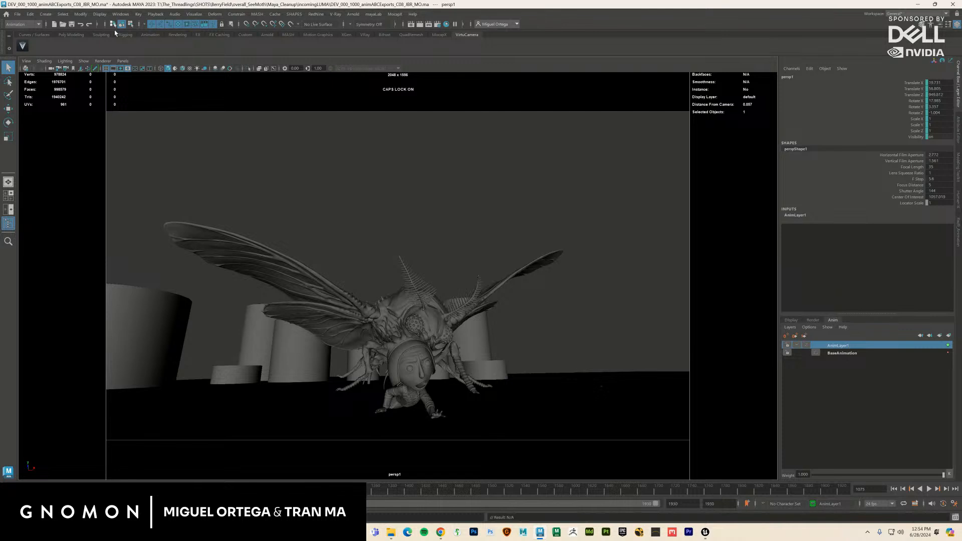
# Step: Replay the offset camera move, adjust the camera height at frame 1052 and play the shot again
pyautogui.click(27, 61)
pyautogui.click(100, 173)
pyautogui.hotkey('alt', 'v')
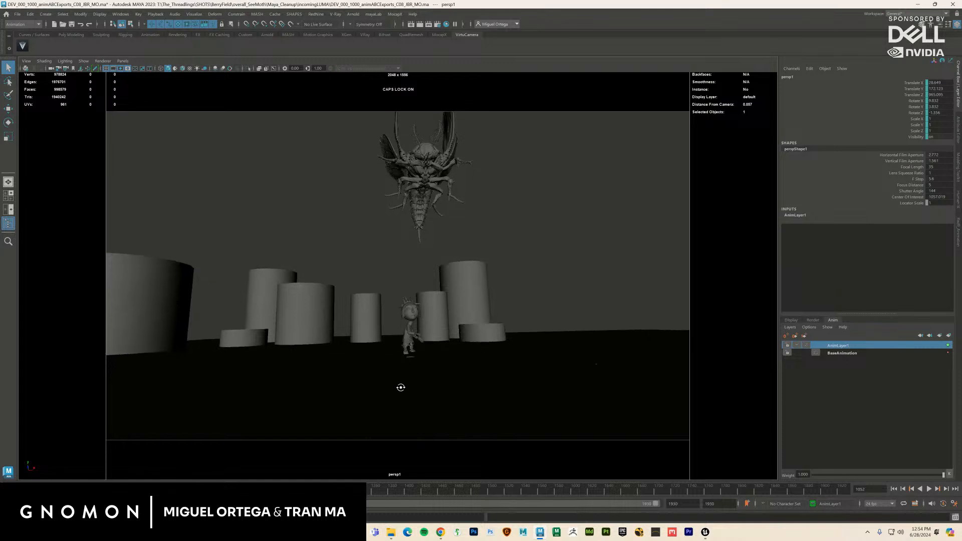
pyautogui.moveTo(404, 381); pyautogui.dragTo(403, 404)
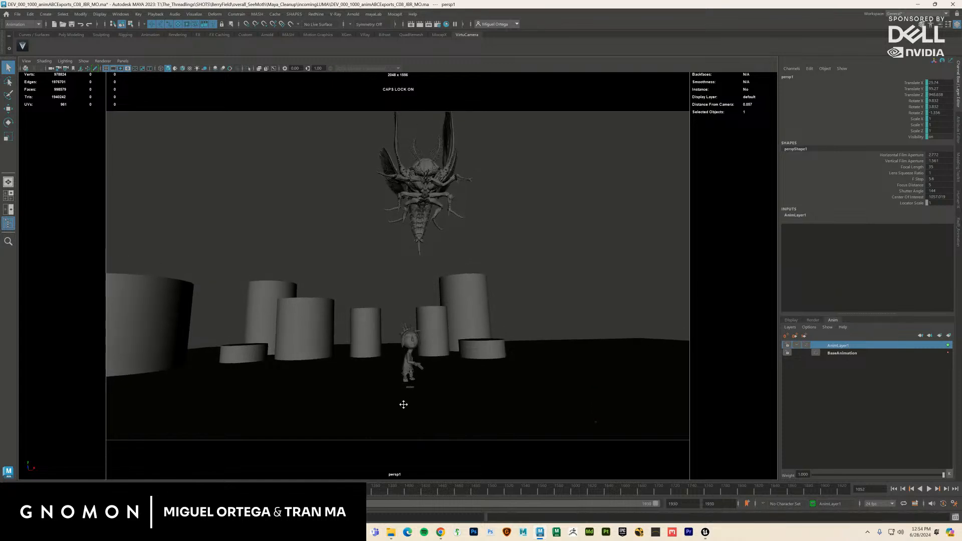
pyautogui.hotkey('alt', 'v')
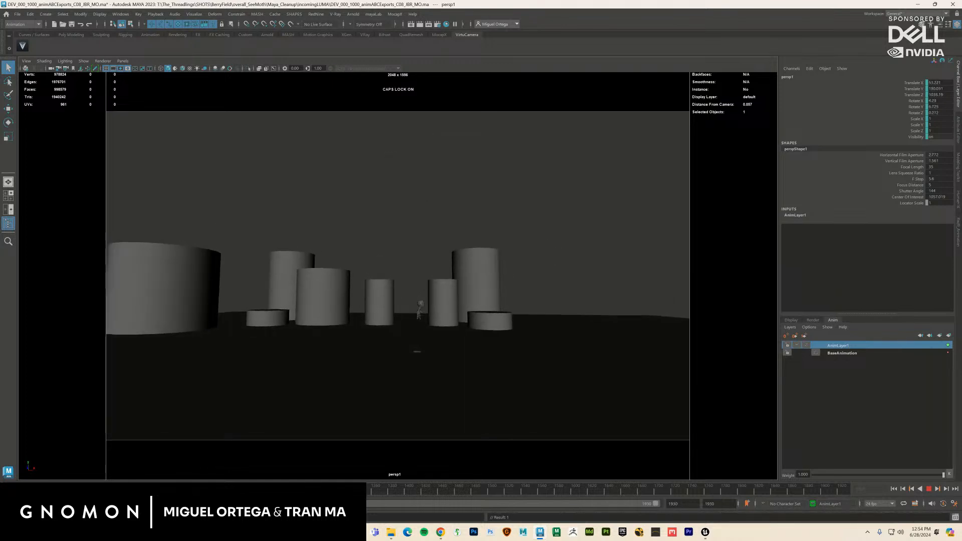
# Step: Arrange the viewport as two side-by-side panes with the persp1 camera beside the top view
pyautogui.press('space')
pyautogui.press('space')
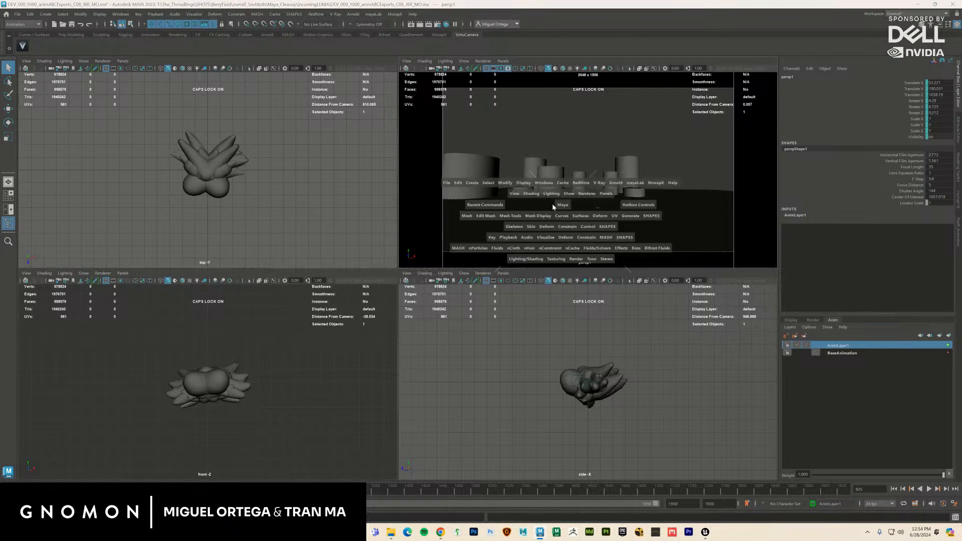
pyautogui.click(128, 60)
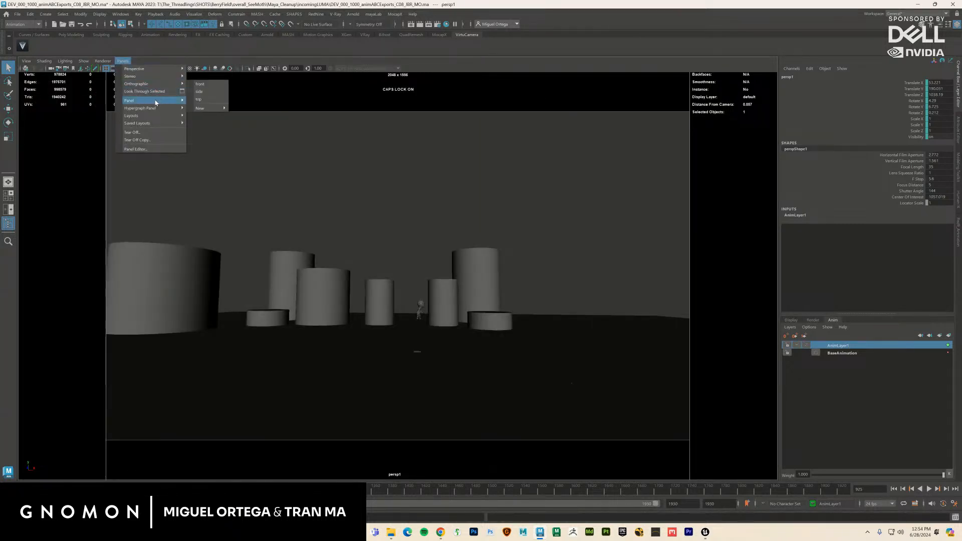
pyautogui.moveTo(150, 115)
pyautogui.click(228, 124)
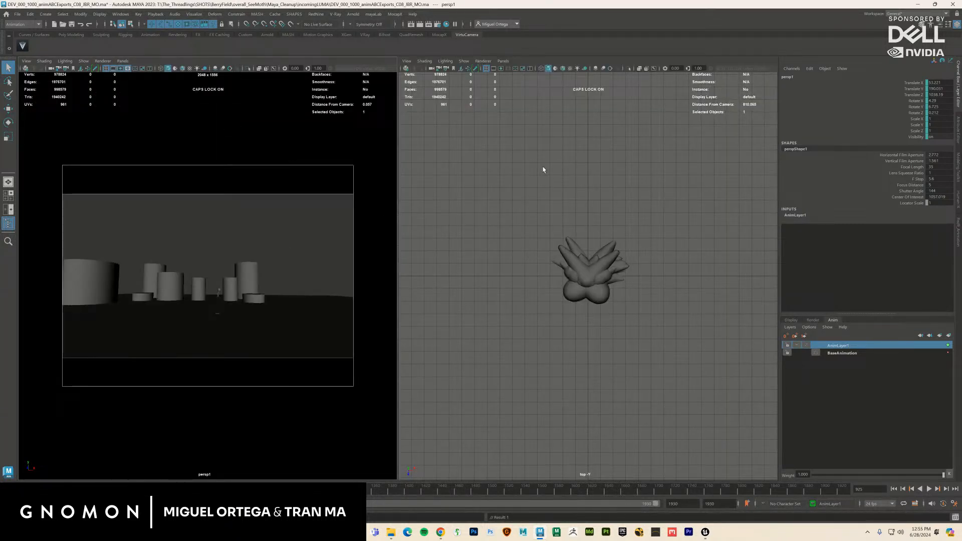
# Step: Show the persp camera view in the top-view pane, and replace it with a newly created perspective camera
pyautogui.click(503, 61)
pyautogui.moveTo(509, 66)
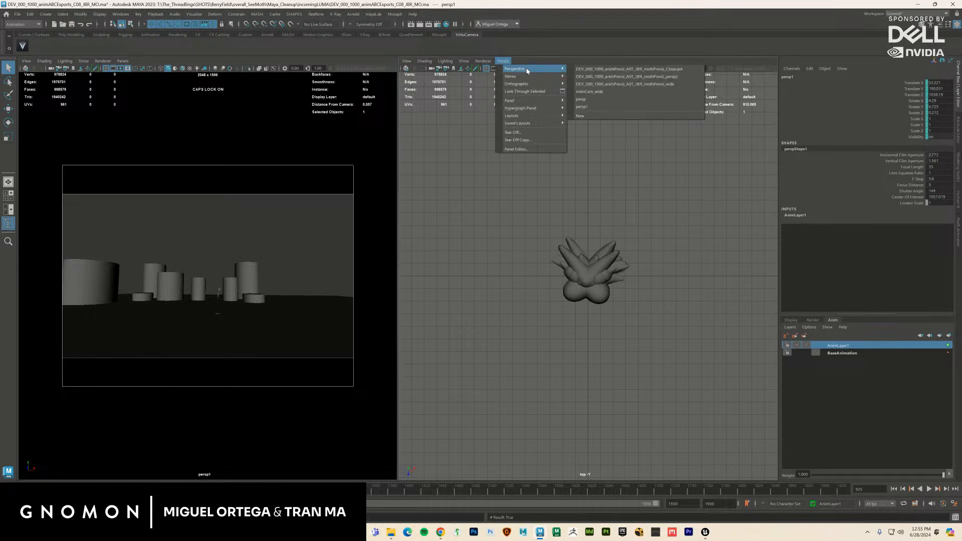
pyautogui.click(591, 101)
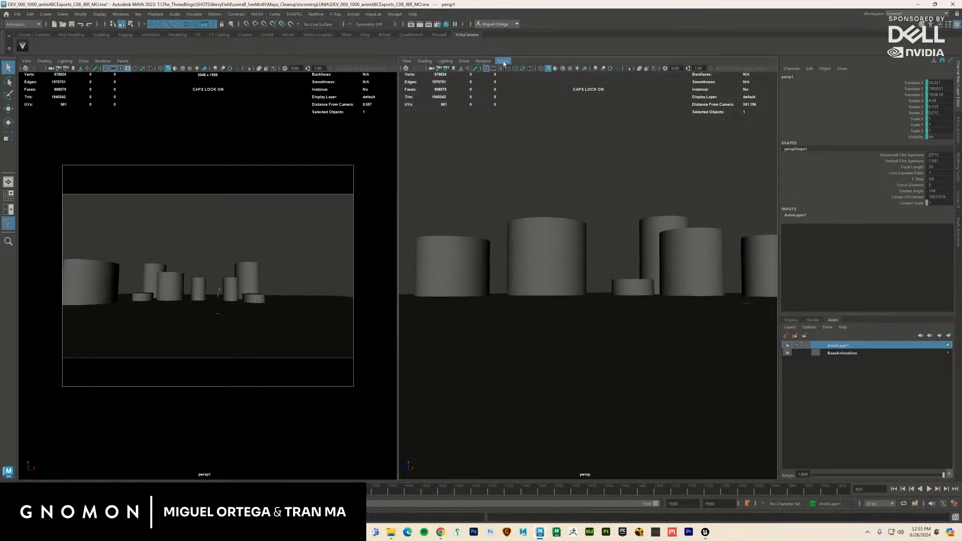
pyautogui.click(502, 61)
pyautogui.moveTo(509, 67)
pyautogui.click(611, 119)
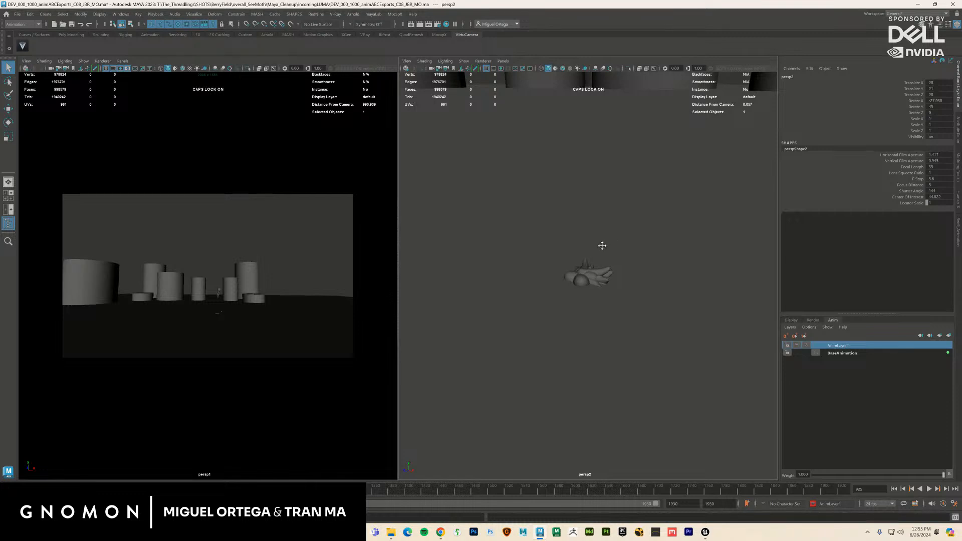
# Step: Select the persp1 camera and frame it in the new perspective view, seen level from the side with rotation handles
pyautogui.moveTo(602, 245); pyautogui.dragTo(593, 259)
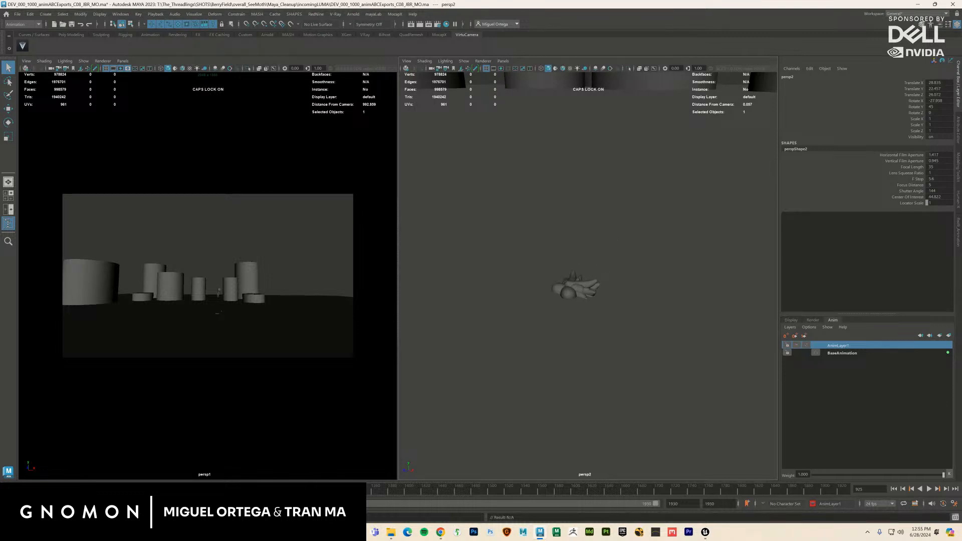
pyautogui.click(731, 289)
pyautogui.press('f')
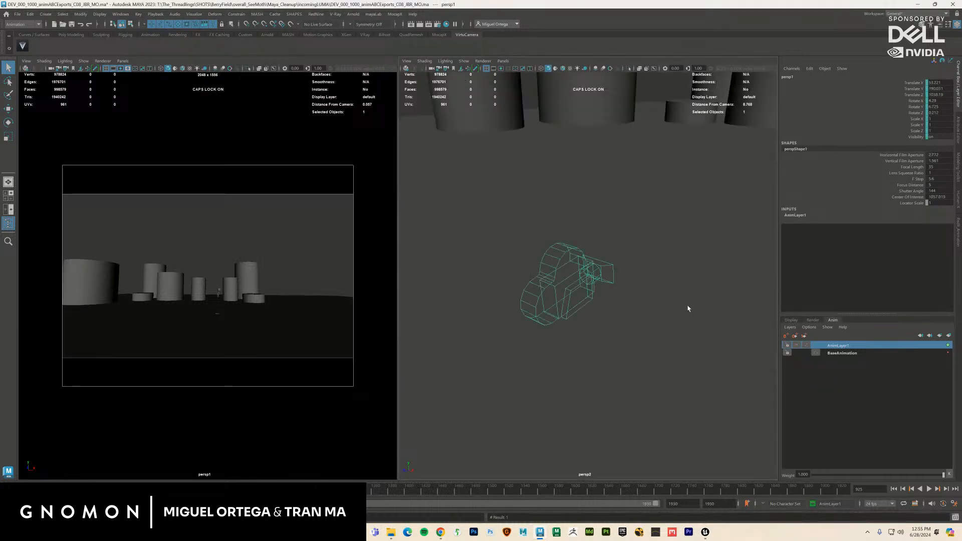
pyautogui.press('e')
pyautogui.moveTo(634, 328); pyautogui.dragTo(661, 328)
# Step: Import the character body model from the ASSETS/Characters folder of the The_Threadlings project
pyautogui.click(18, 14)
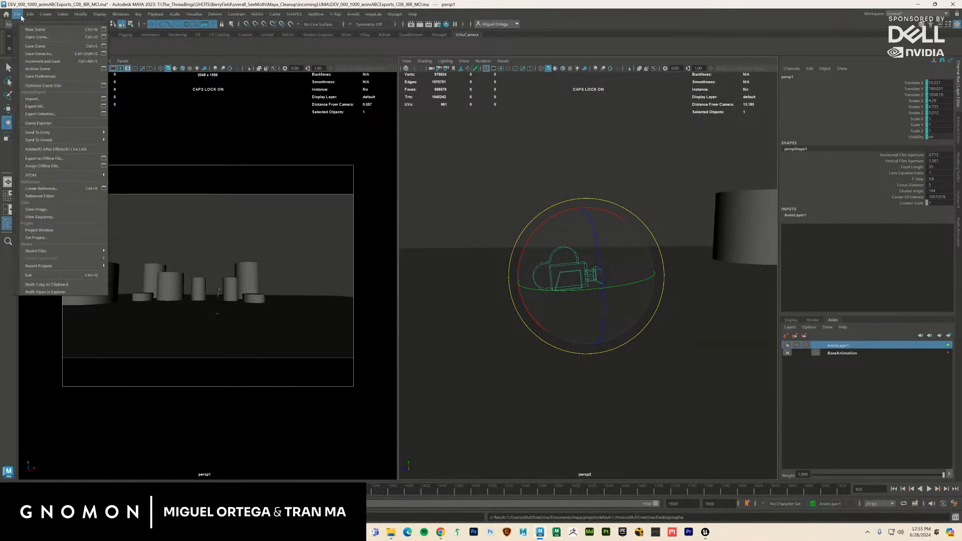
pyautogui.click(32, 99)
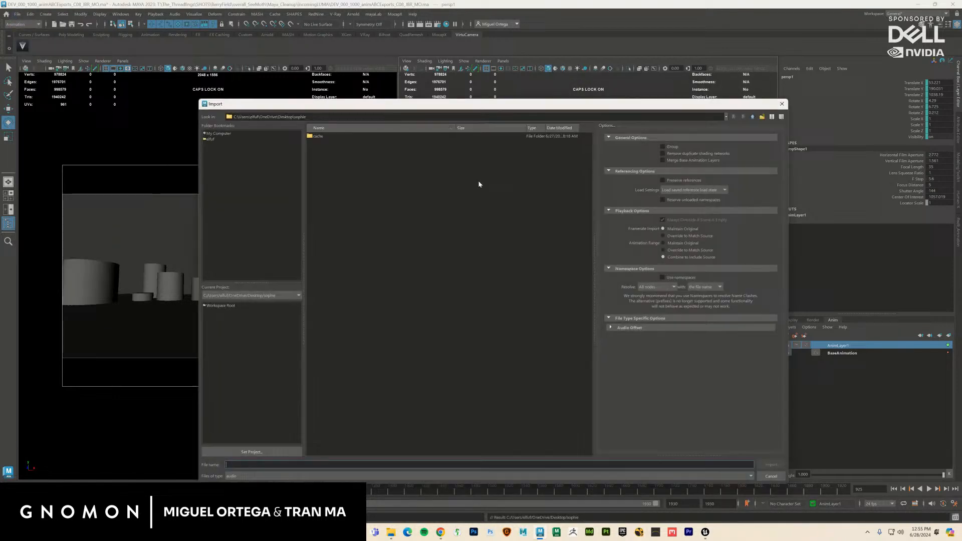
pyautogui.click(220, 133)
pyautogui.doubleClick(329, 155)
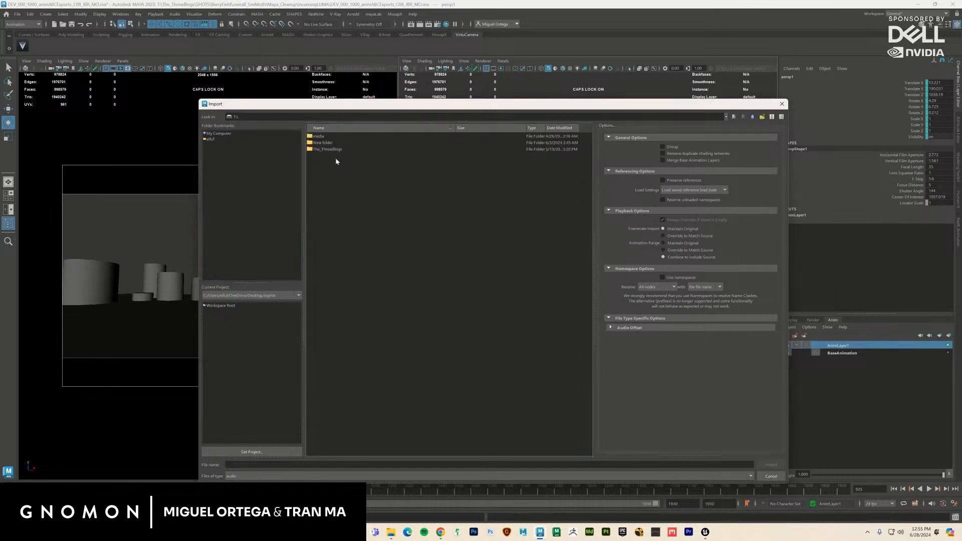
pyautogui.doubleClick(327, 150)
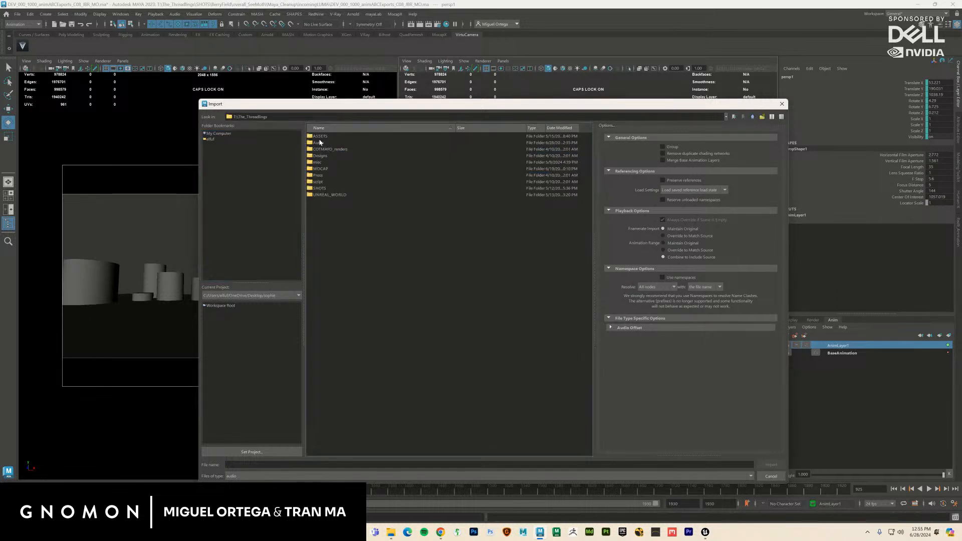
pyautogui.doubleClick(321, 136)
pyautogui.doubleClick(323, 137)
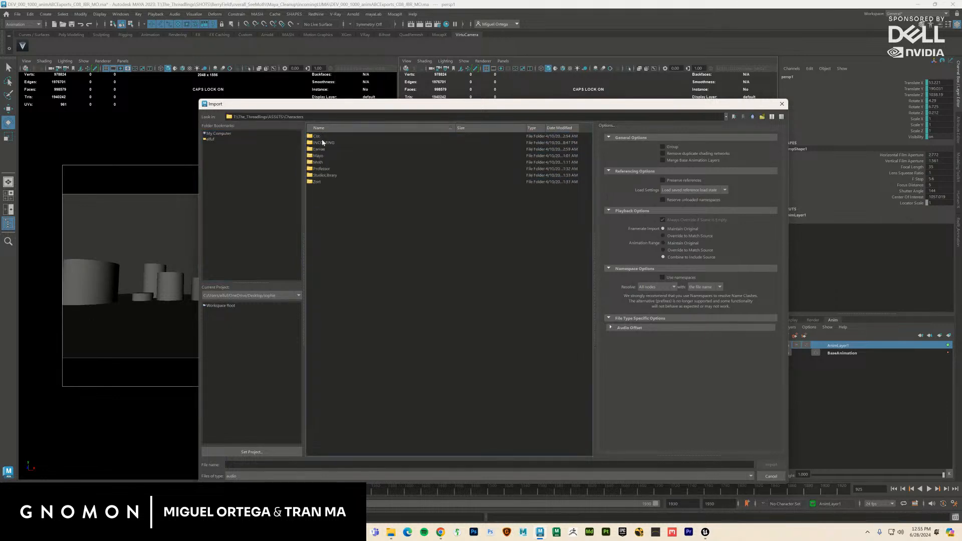
pyautogui.doubleClick(319, 156)
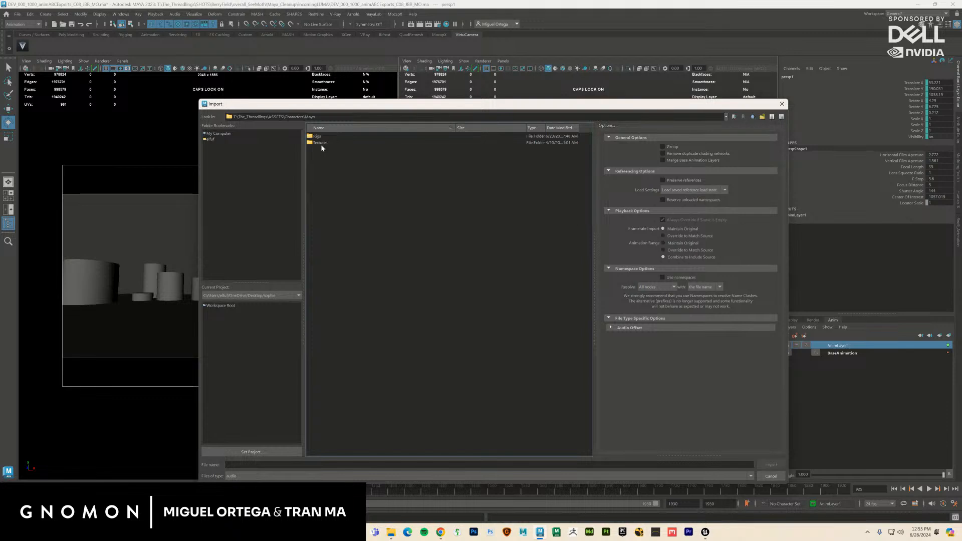
pyautogui.click(280, 476)
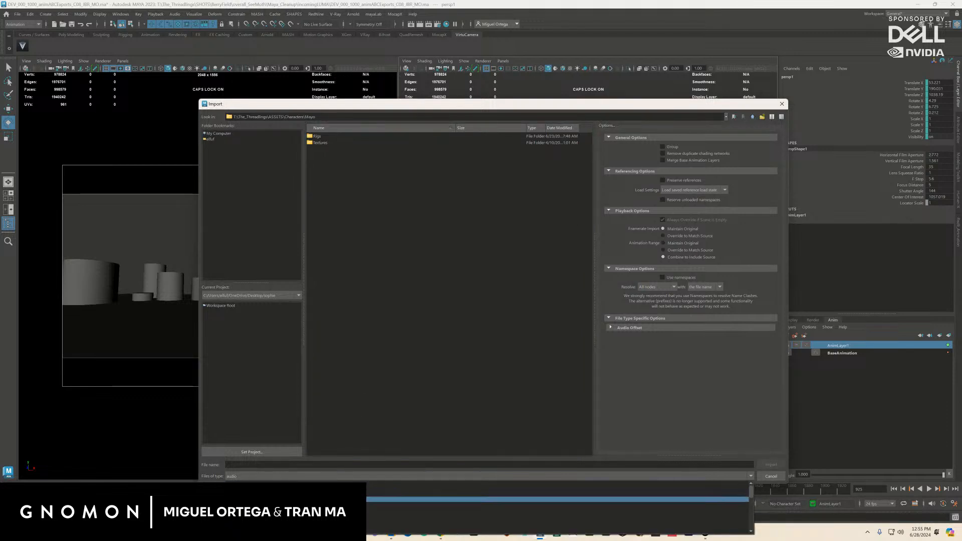
pyautogui.click(300, 502)
pyautogui.doubleClick(323, 149)
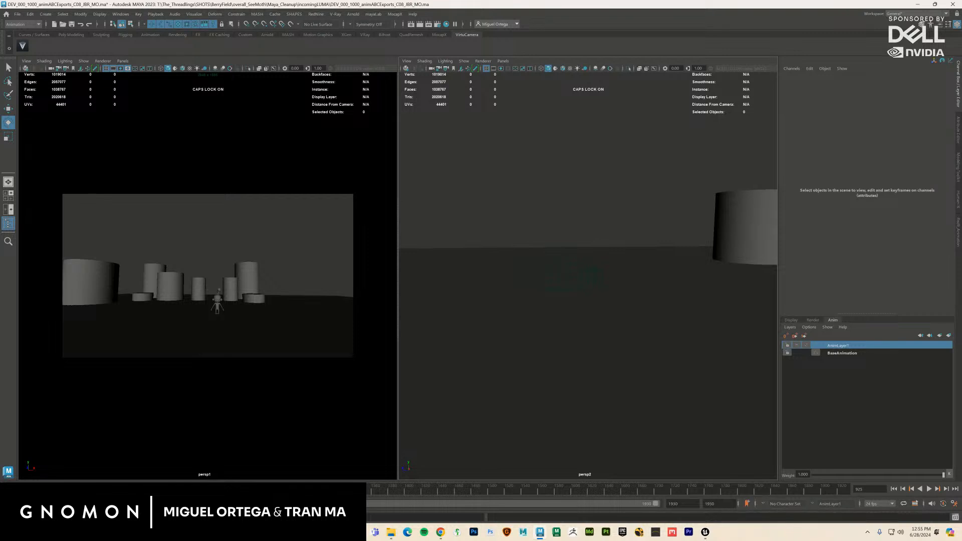
# Step: Snap the imported body mesh to the persp1 camera's position and shift it next to the camera
pyautogui.press('w')
pyautogui.press('v')
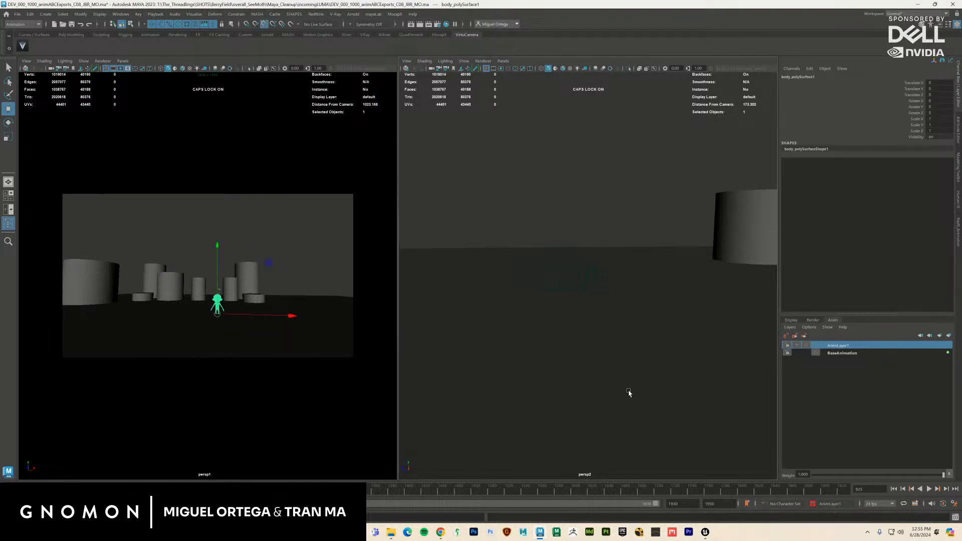
pyautogui.moveTo(581, 280); pyautogui.dragTo(600, 286)
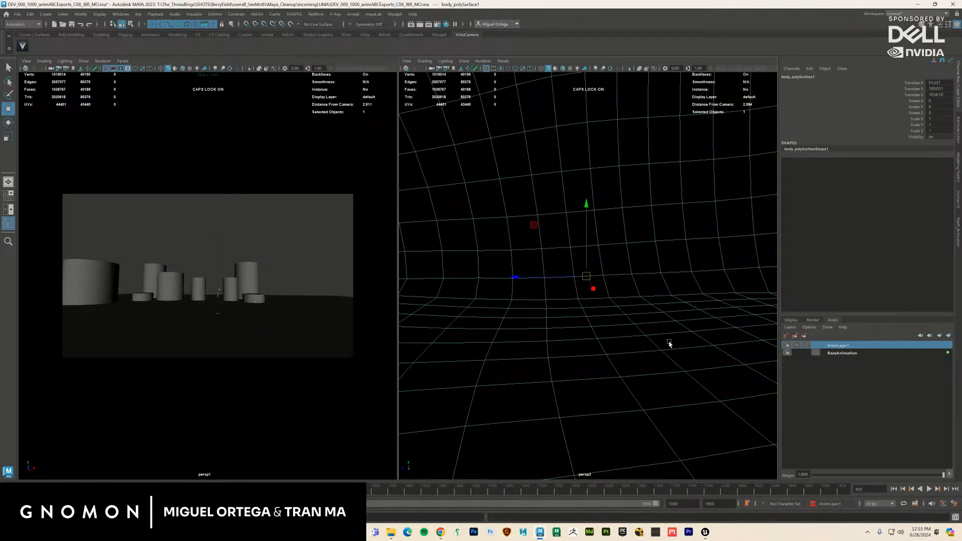
pyautogui.scroll(-10, 566, 279)
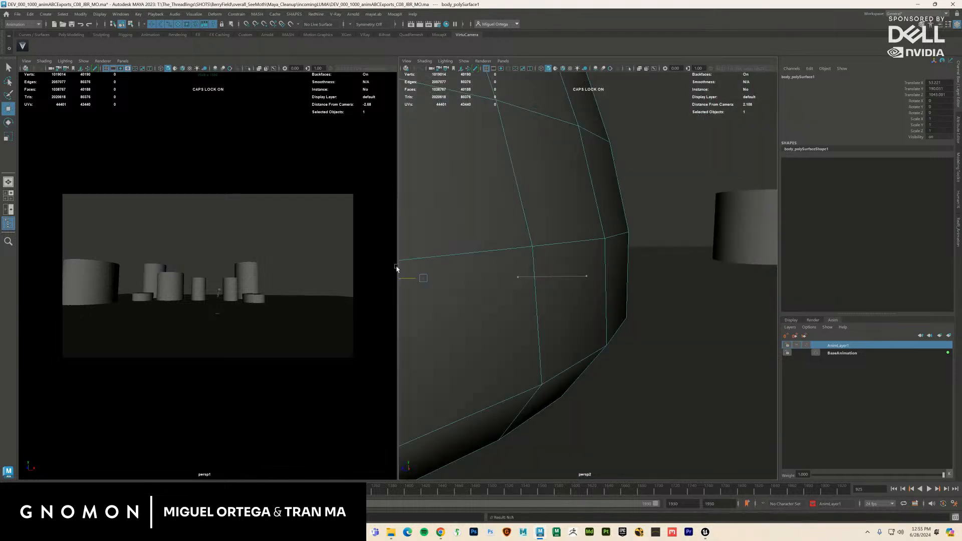
pyautogui.scroll(-15, 604, 298)
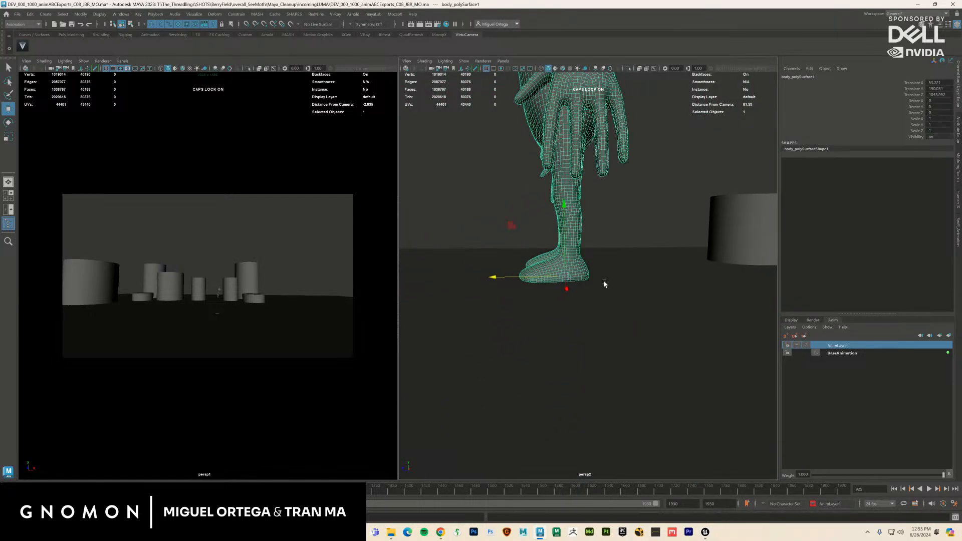
pyautogui.moveTo(619, 295); pyautogui.dragTo(539, 304)
pyautogui.press('e')
pyautogui.press('w')
# Step: At frame 925, raise the persp1 camera to the character's head height, about 288 in Y, and tilt it to about 1.6 in X
pyautogui.click(602, 320)
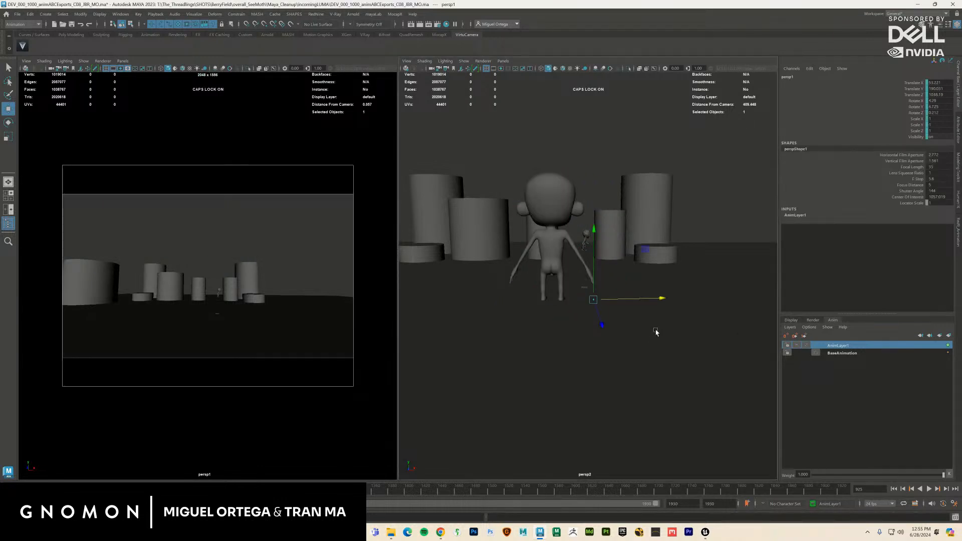
pyautogui.moveTo(737, 380); pyautogui.dragTo(645, 378)
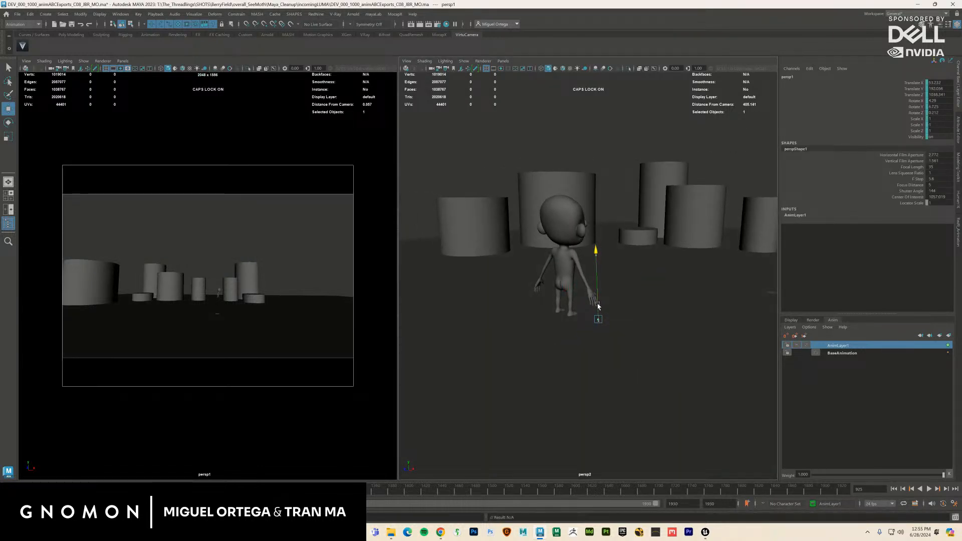
pyautogui.moveTo(597, 307); pyautogui.dragTo(606, 221)
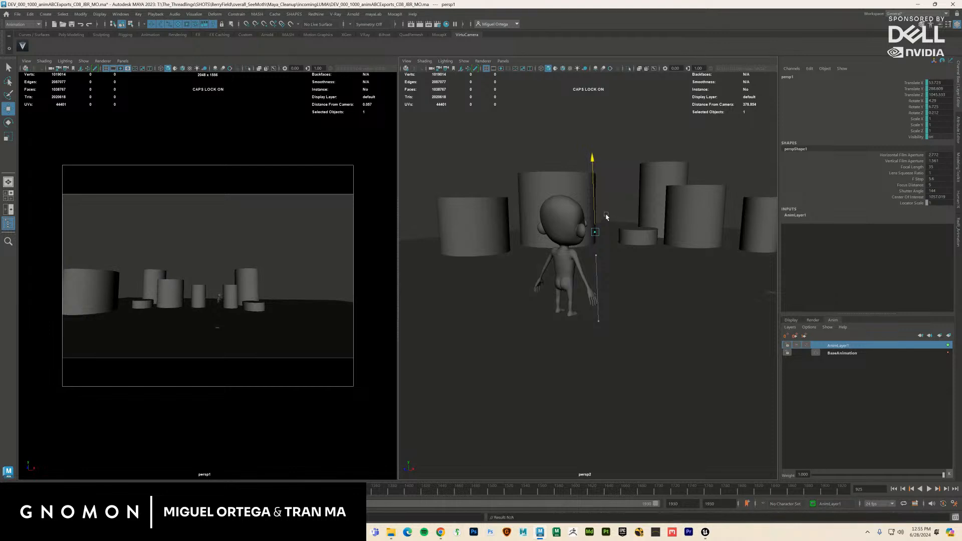
pyautogui.press('e')
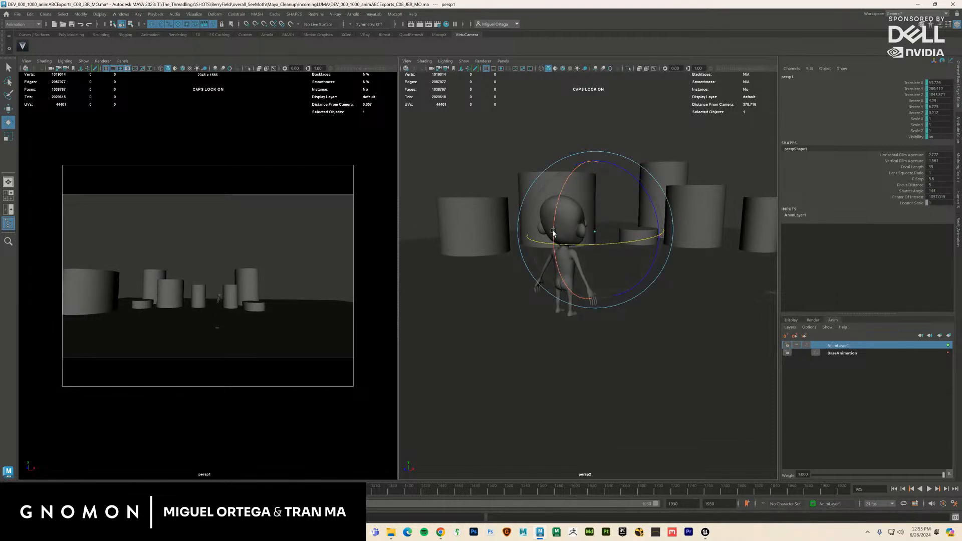
pyautogui.moveTo(555, 236); pyautogui.dragTo(554, 230)
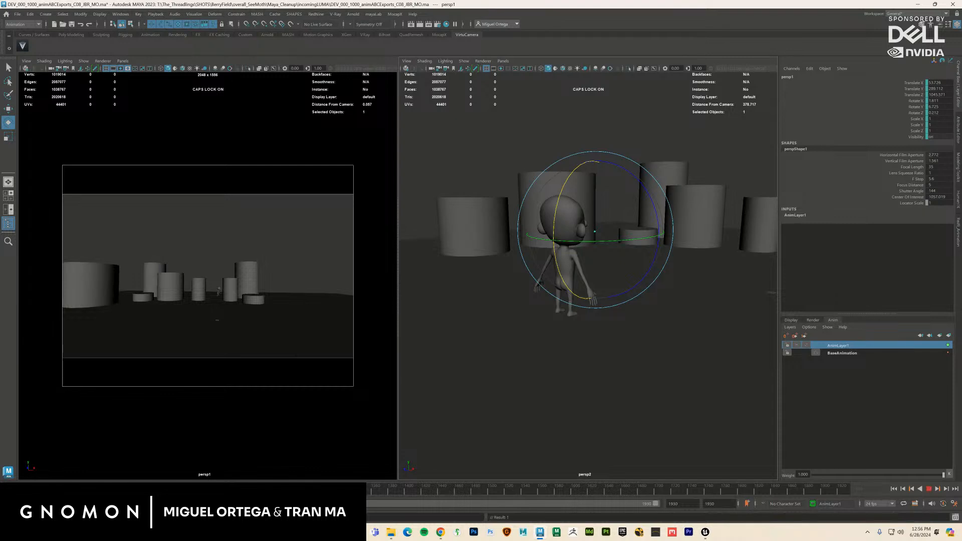
# Step: Pull the persp1 camera back behind the imported body so the whole figure fits in the shot
pyautogui.scroll(-5, 548, 361)
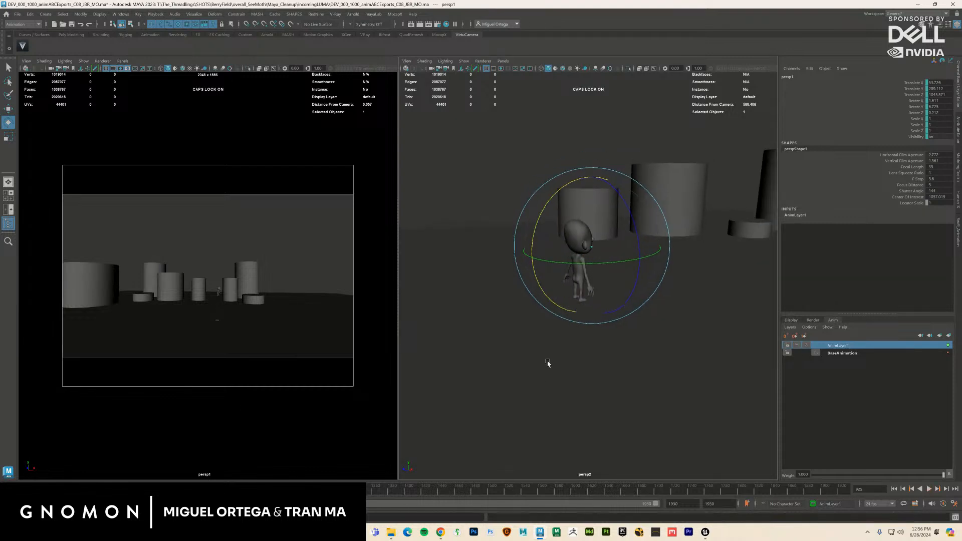
pyautogui.press('w')
pyautogui.moveTo(574, 253); pyautogui.dragTo(425, 311)
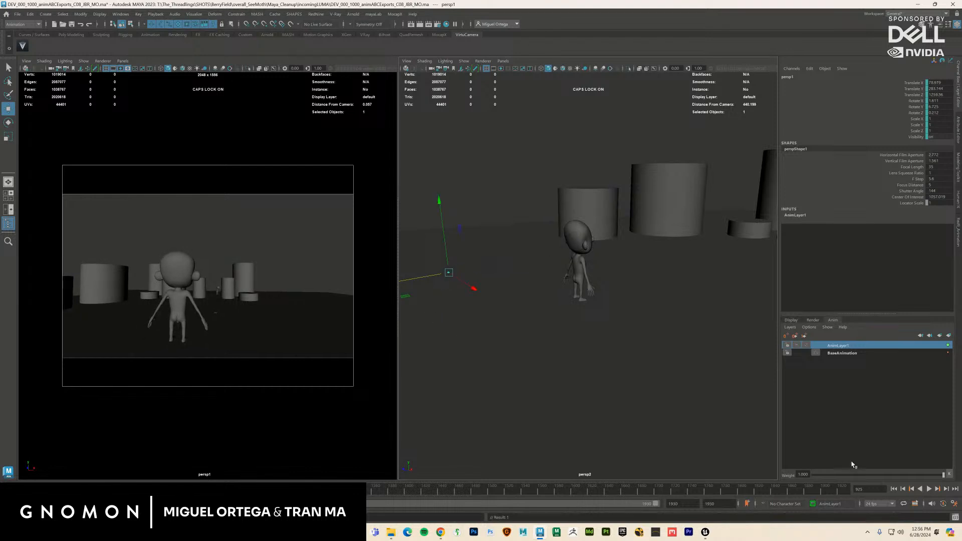
# Step: Deselect the camera and play the shot up to around frame 1012 to review the adjusted camera height
pyautogui.click(742, 389)
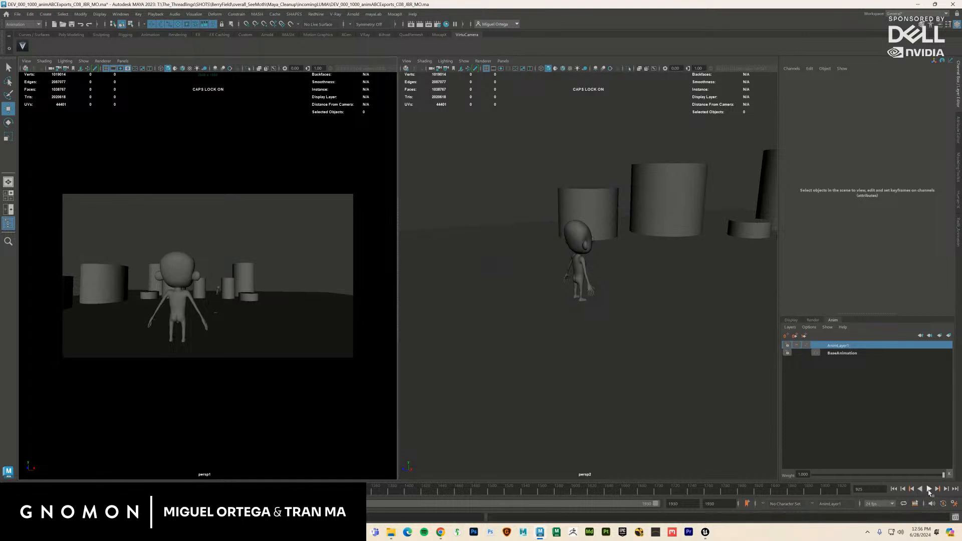
pyautogui.click(928, 490)
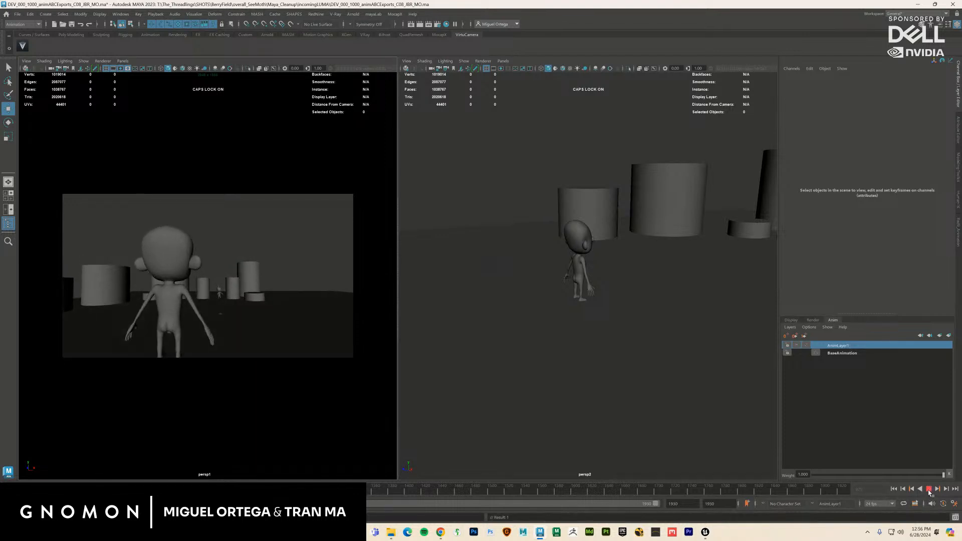
pyautogui.click(929, 490)
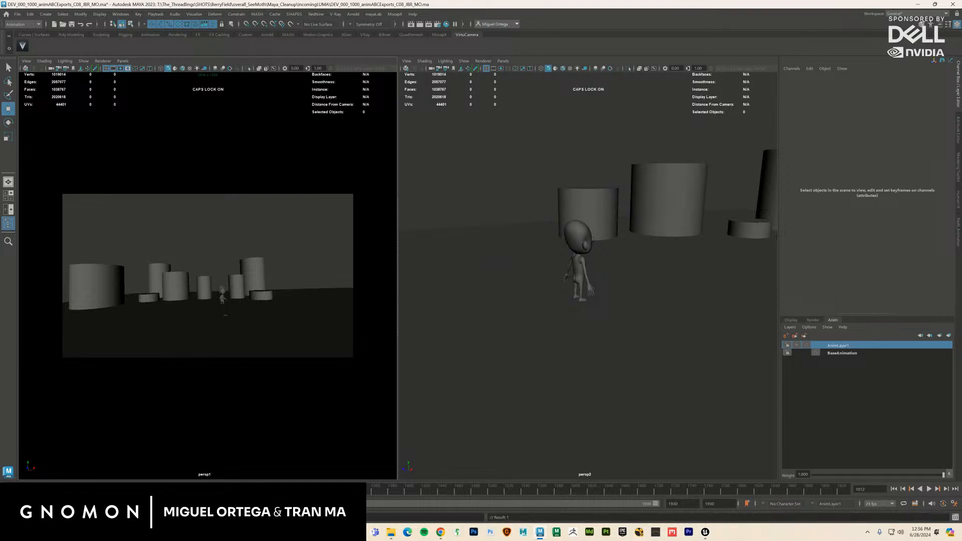
# Step: Raise the persp1 camera at the keys on frames 1052 and 1075 to the imported body's head height
pyautogui.click(603, 275)
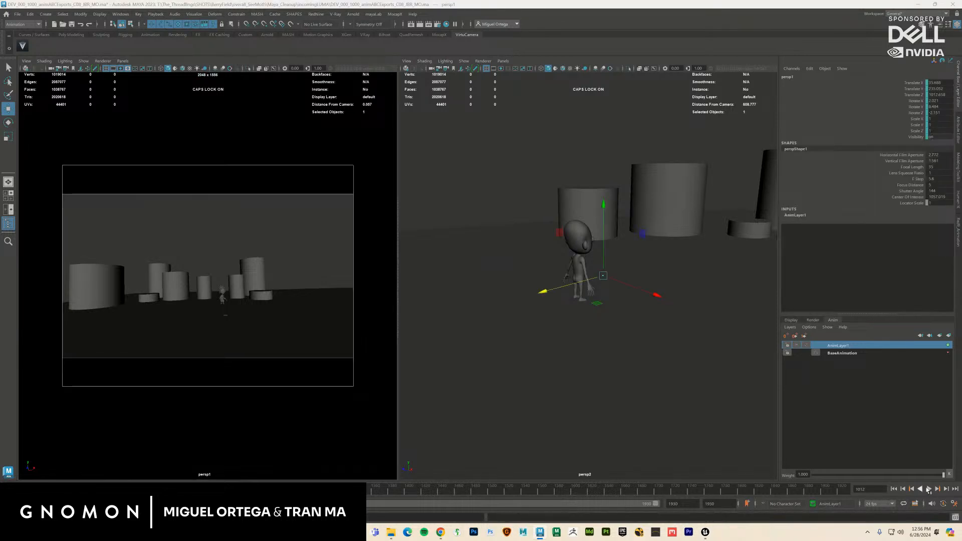
pyautogui.click(937, 490)
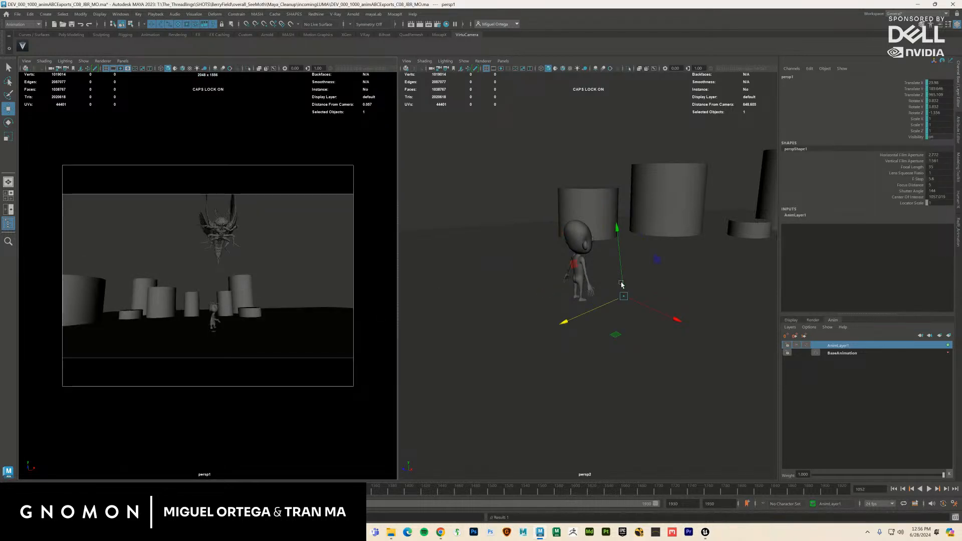
pyautogui.moveTo(623, 285); pyautogui.dragTo(598, 241)
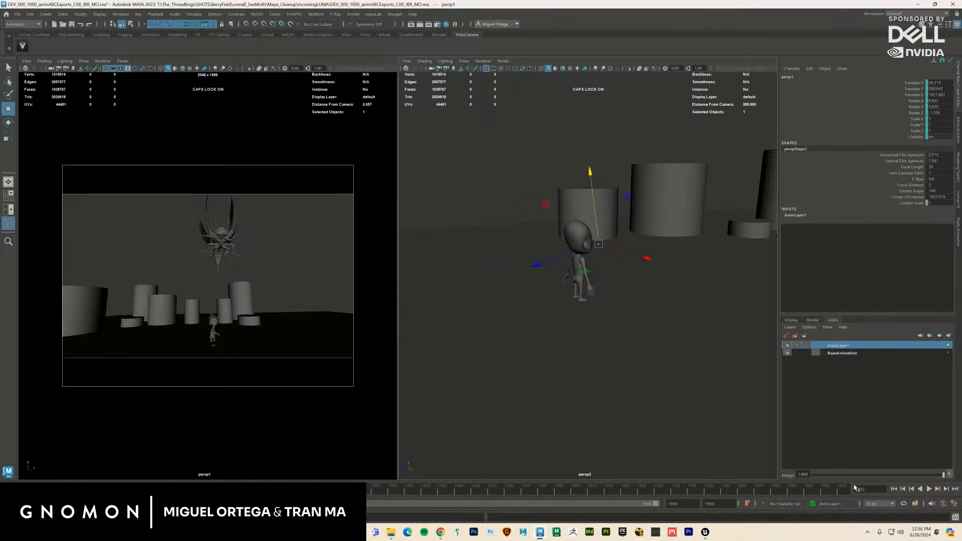
pyautogui.click(937, 491)
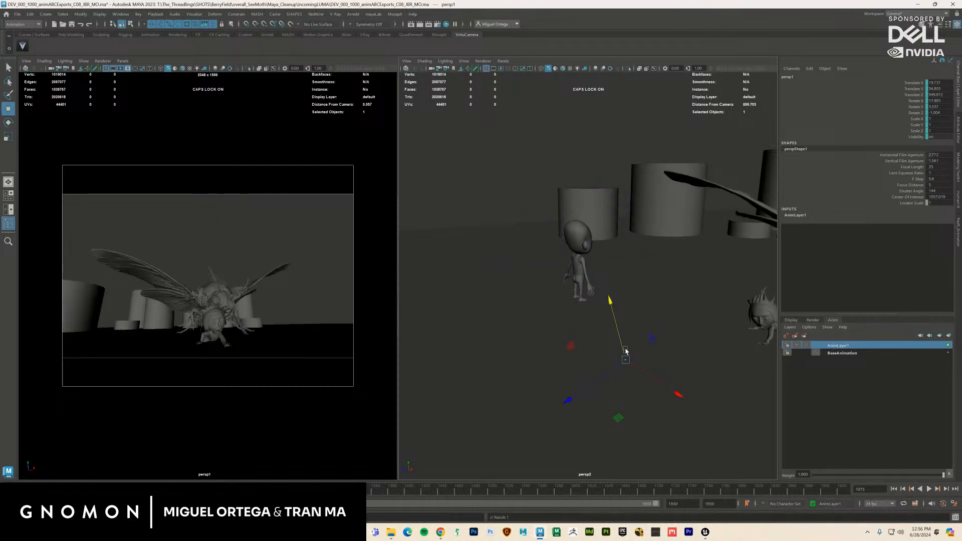
pyautogui.moveTo(622, 352); pyautogui.dragTo(619, 221)
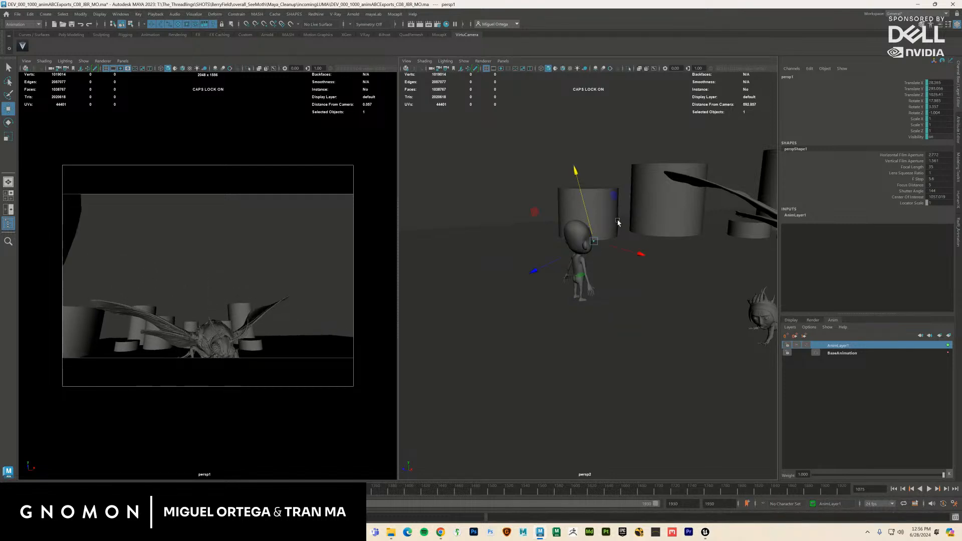
# Step: Try tilting the persp1 camera at frame 1075 to reframe the moth and character, and undo the rotation
pyautogui.press('e')
pyautogui.moveTo(535, 227); pyautogui.dragTo(562, 199)
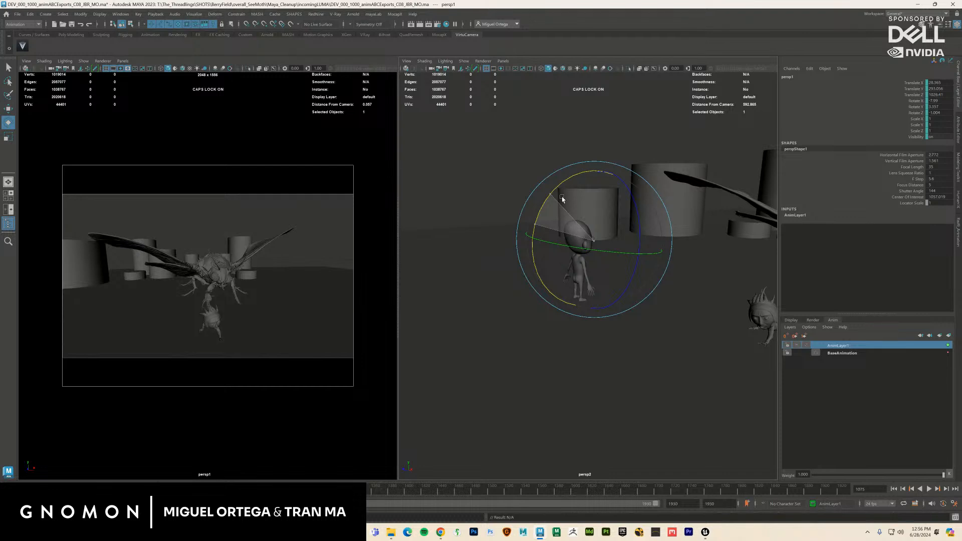
pyautogui.hotkey('ctrl', 'z')
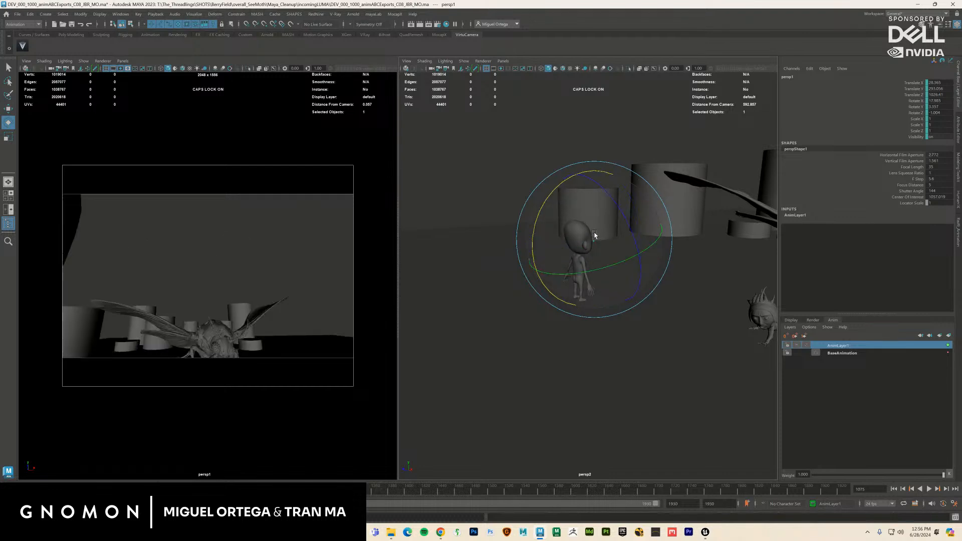
# Step: Deselect the persp1 camera and play the shot full-size from its start through the moth's attack to review the camera move
pyautogui.press('.')
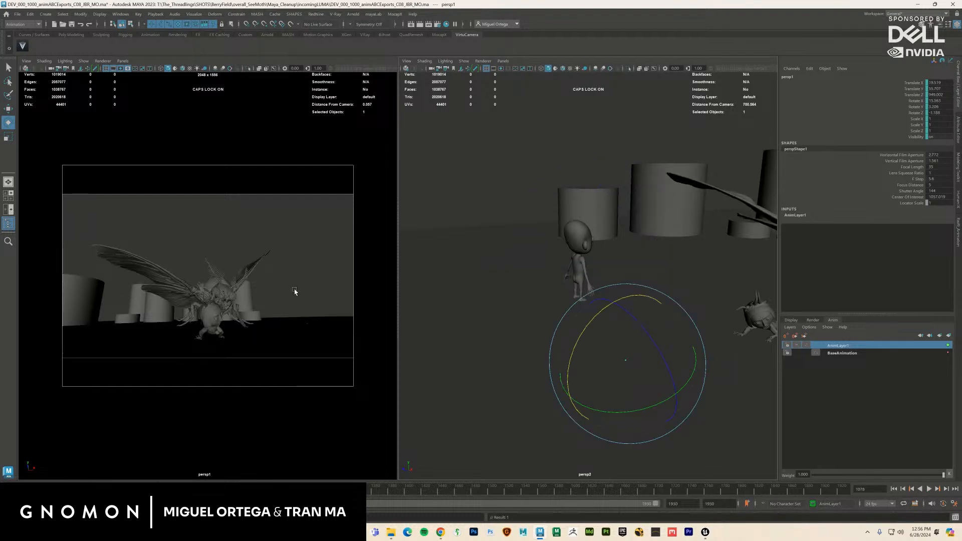
pyautogui.hotkey('alt', 'v')
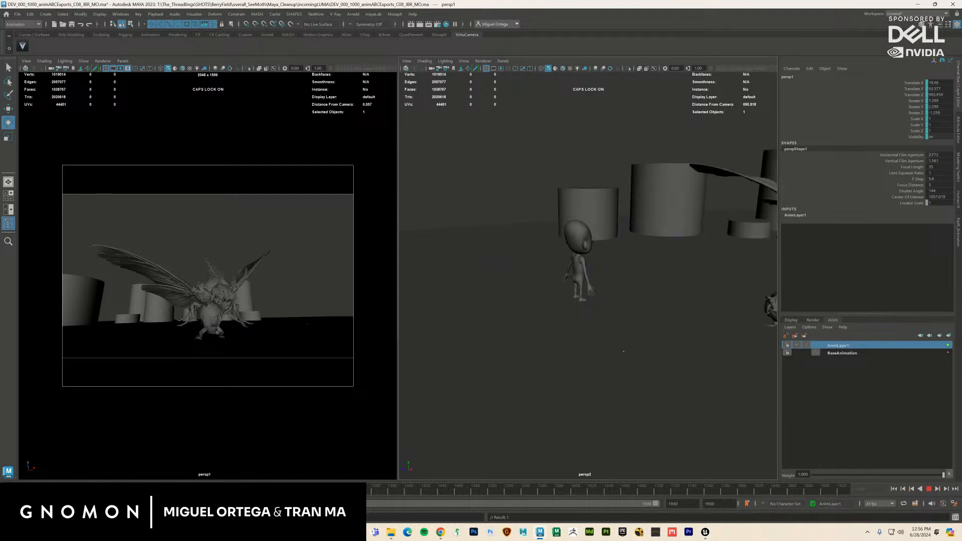
pyautogui.hotkey('alt', 'v')
pyautogui.click(337, 257)
pyautogui.press('space')
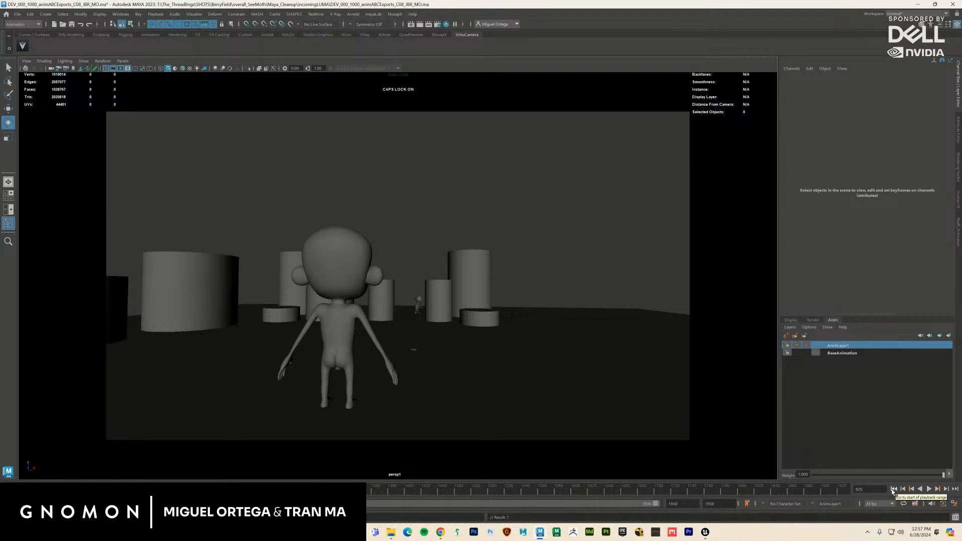
pyautogui.click(929, 489)
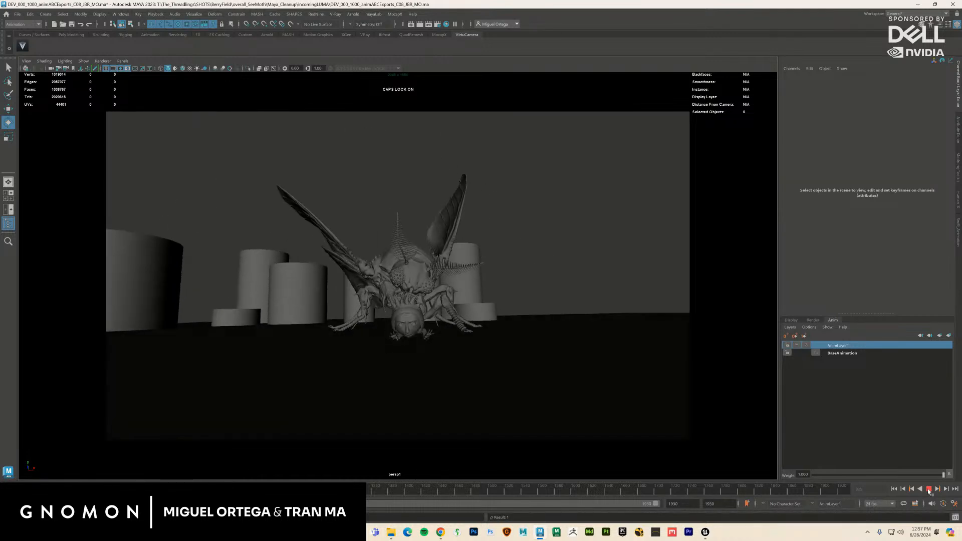
pyautogui.click(929, 489)
# Step: Reselect the persp1 camera and review the shot from the moth's attack and from its distant approach
pyautogui.click(344, 329)
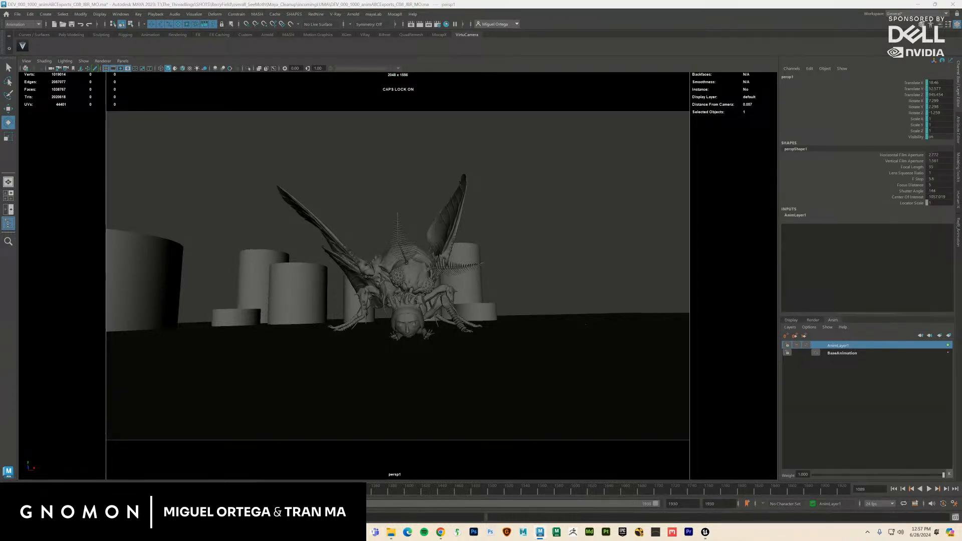
pyautogui.moveTo(146, 489); pyautogui.dragTo(148, 489)
pyautogui.press('w')
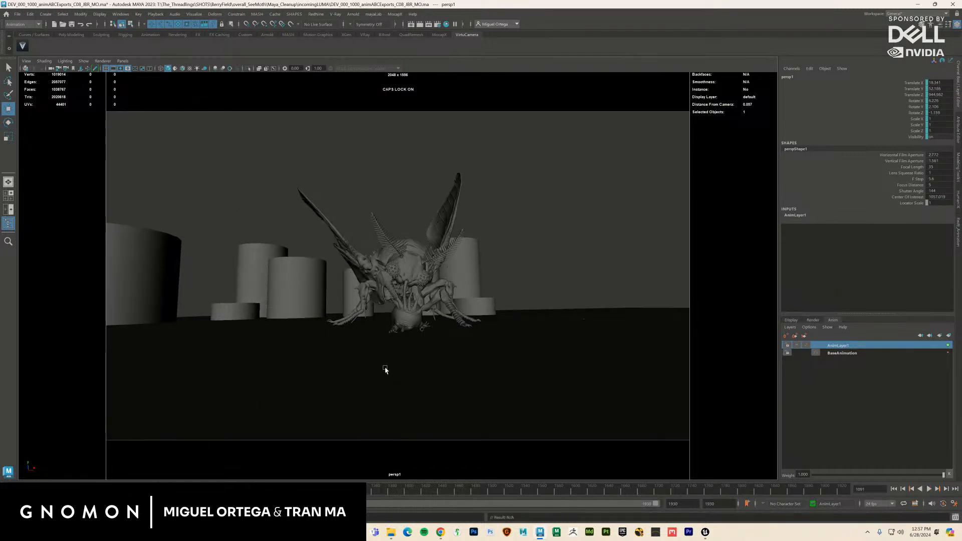
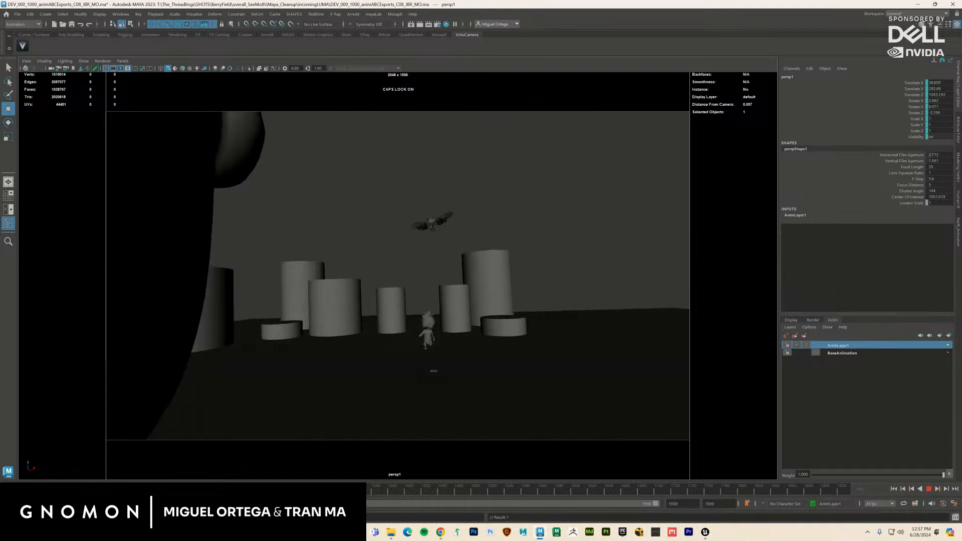
pyautogui.click(792, 490)
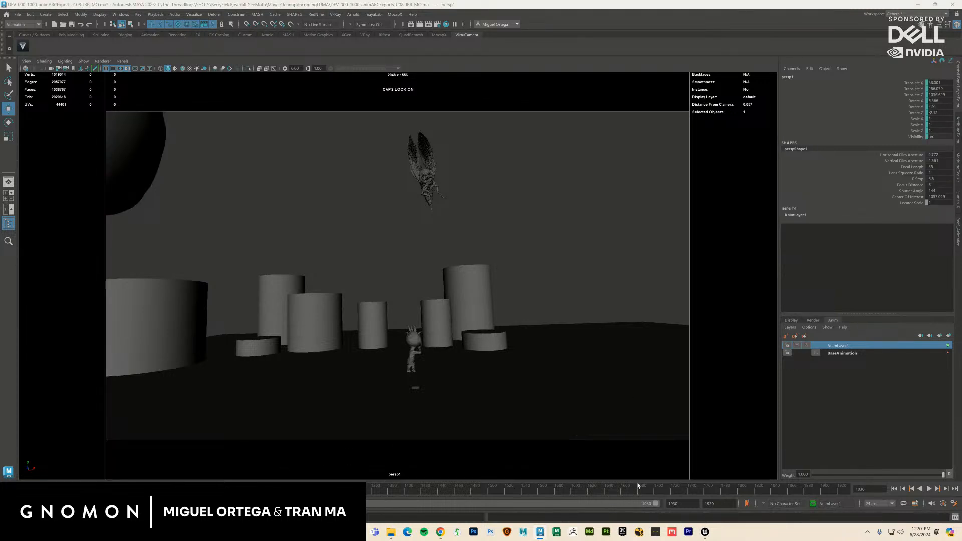
# Step: Adjust the persp1 camera's tilt at the keys on frames 1052, 1062 and 1075 to reframe the moth and character
pyautogui.click(938, 492)
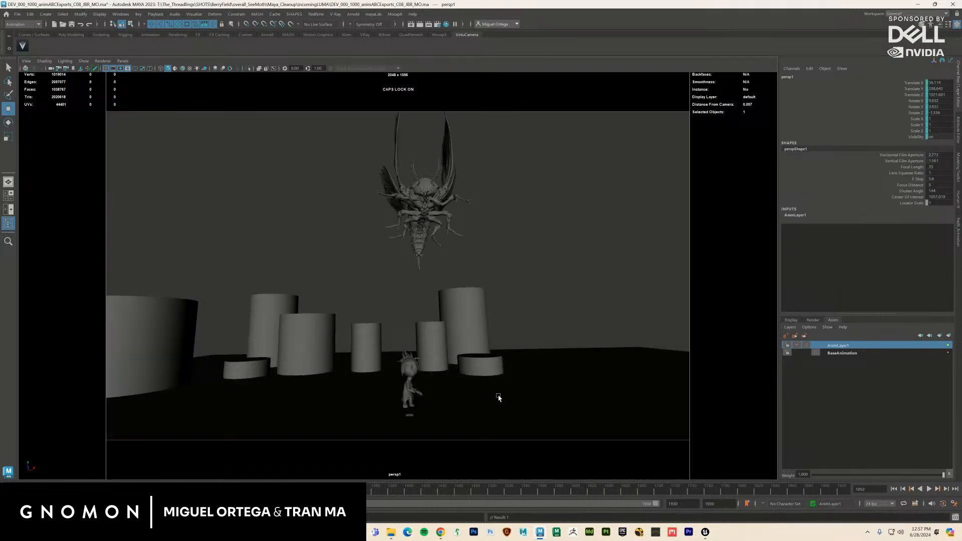
pyautogui.press('e')
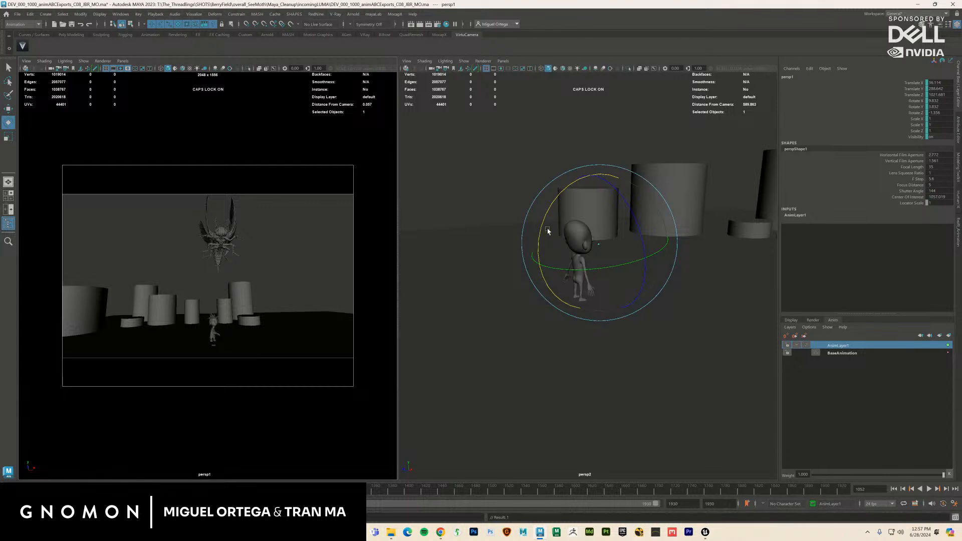
pyautogui.moveTo(539, 231); pyautogui.dragTo(534, 245)
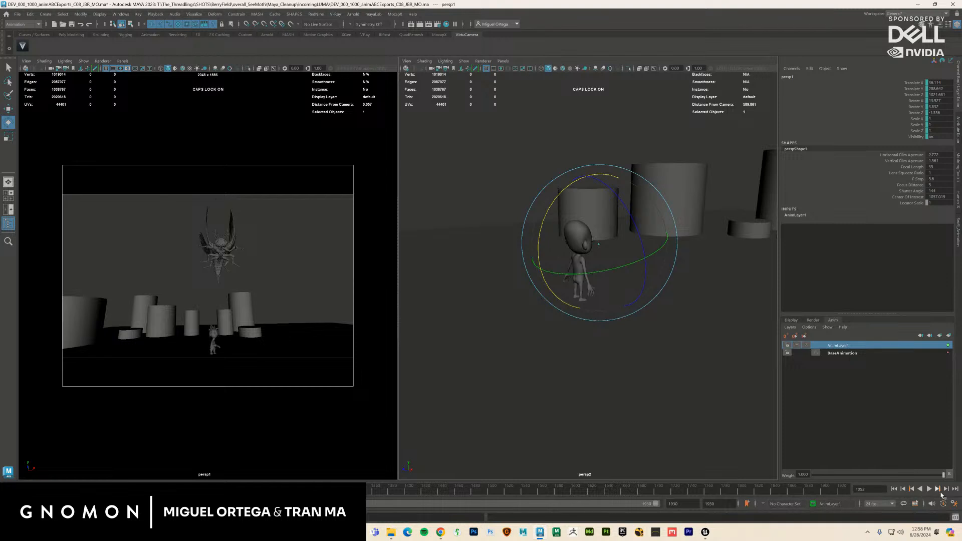
pyautogui.click(939, 490)
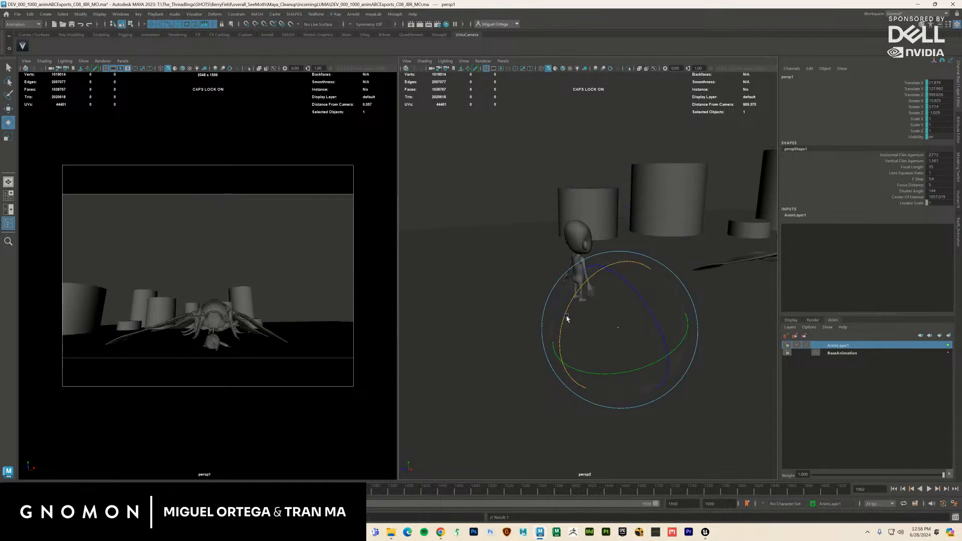
pyautogui.moveTo(567, 319); pyautogui.dragTo(571, 303)
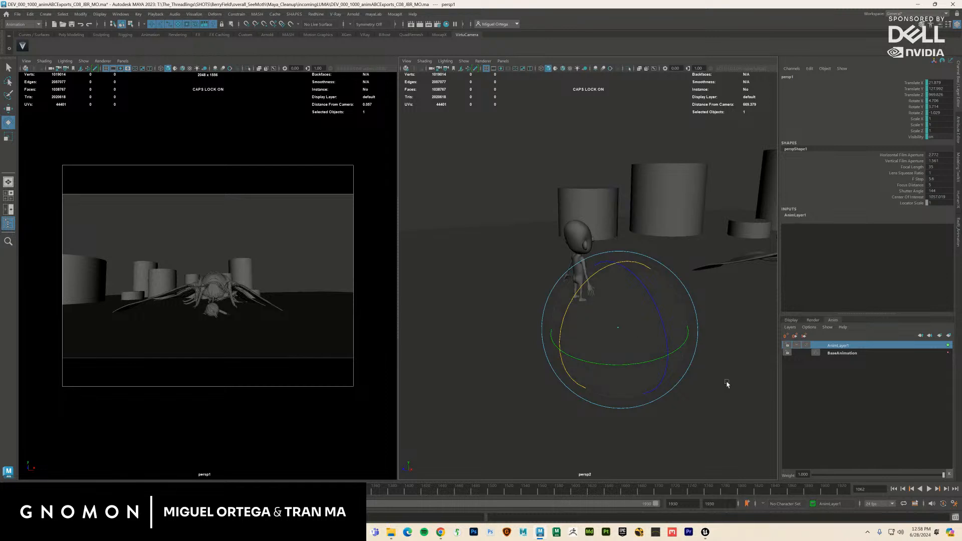
pyautogui.click(939, 491)
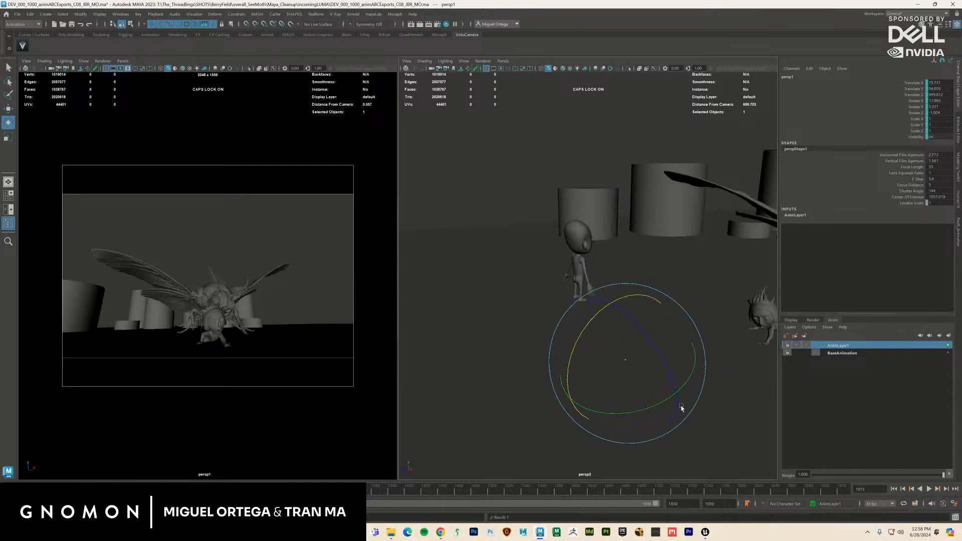
pyautogui.moveTo(574, 355); pyautogui.dragTo(574, 352)
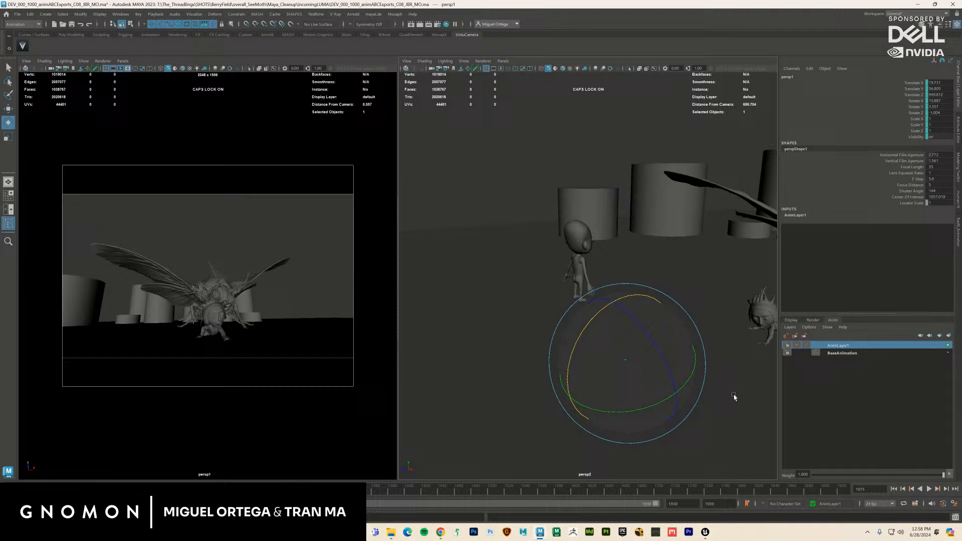
# Step: Return to the shot's start in a full-size persp1 view, deselect the camera, and toggle the imported body off and on
pyautogui.click(895, 490)
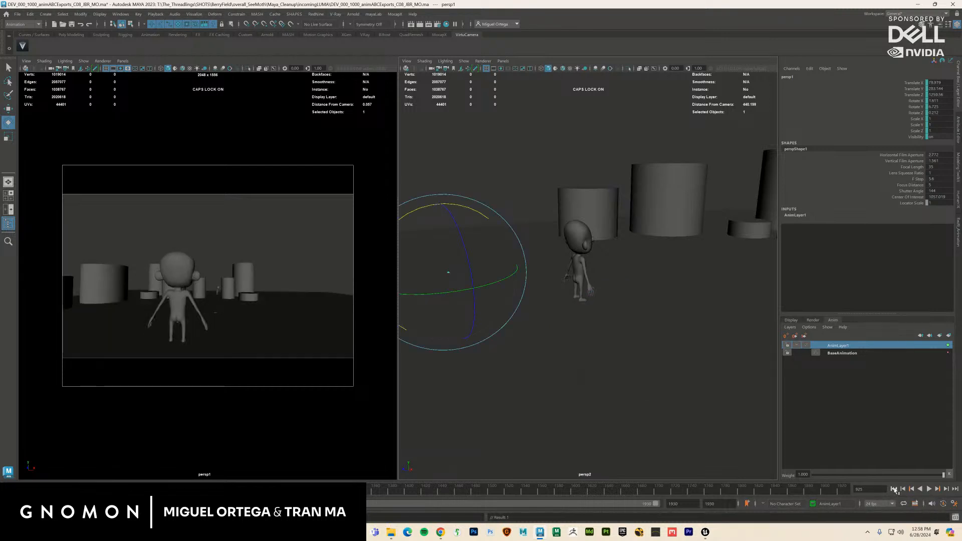
pyautogui.click(334, 267)
pyautogui.press('space')
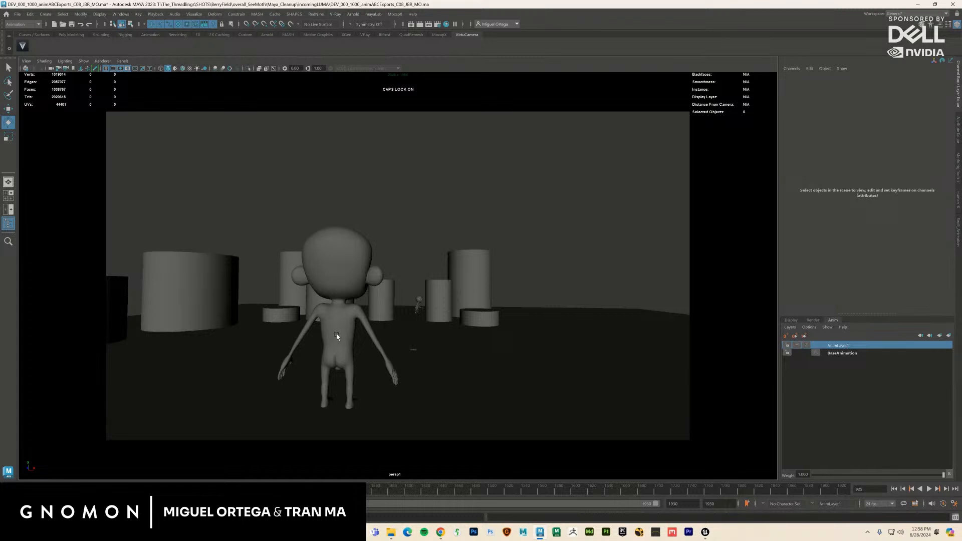
pyautogui.click(337, 336)
pyautogui.hotkey('ctrl', 'h')
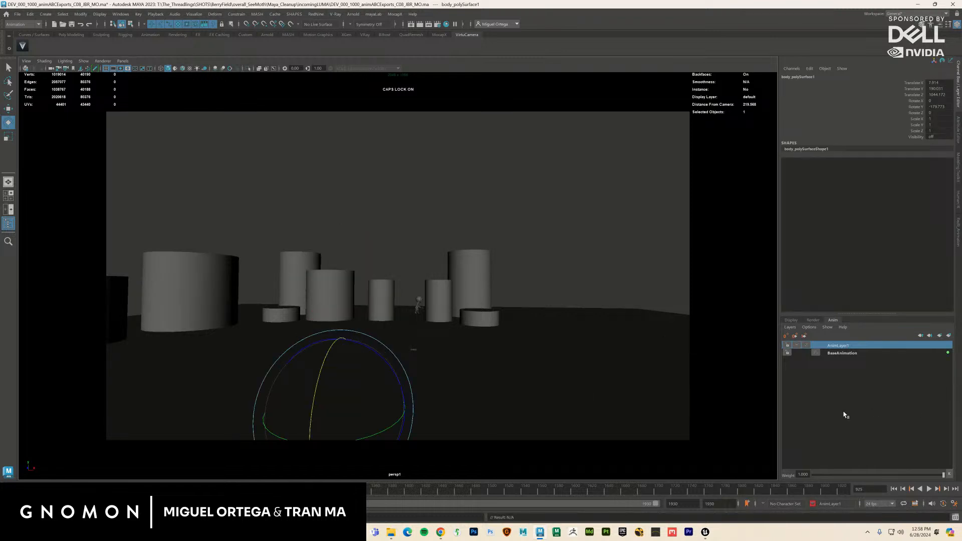
pyautogui.hotkey('ctrl', 'shift', 'h')
# Step: Reshape the wide background cylinder left of the imported body into a slim, tall column with a raised duplicate
pyautogui.click(195, 303)
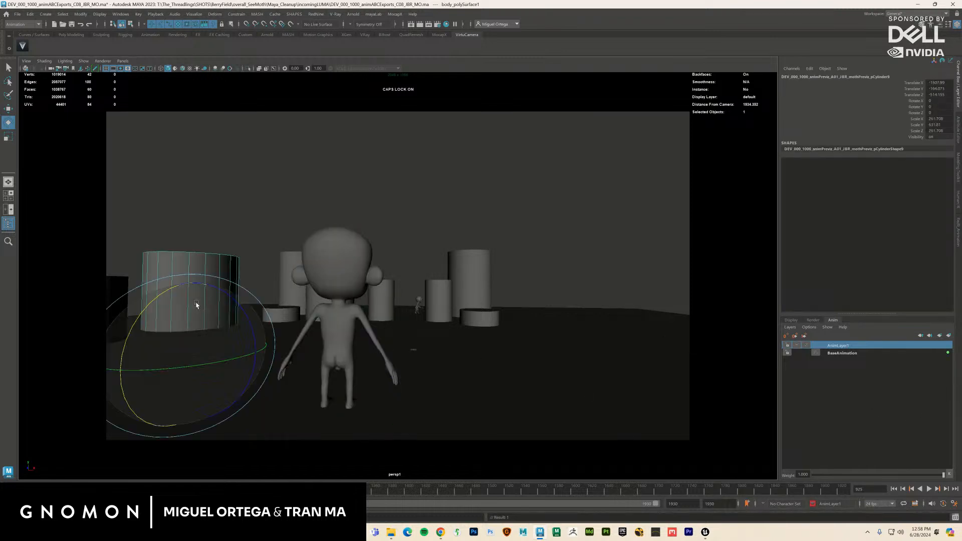
pyautogui.press('w')
pyautogui.press('r')
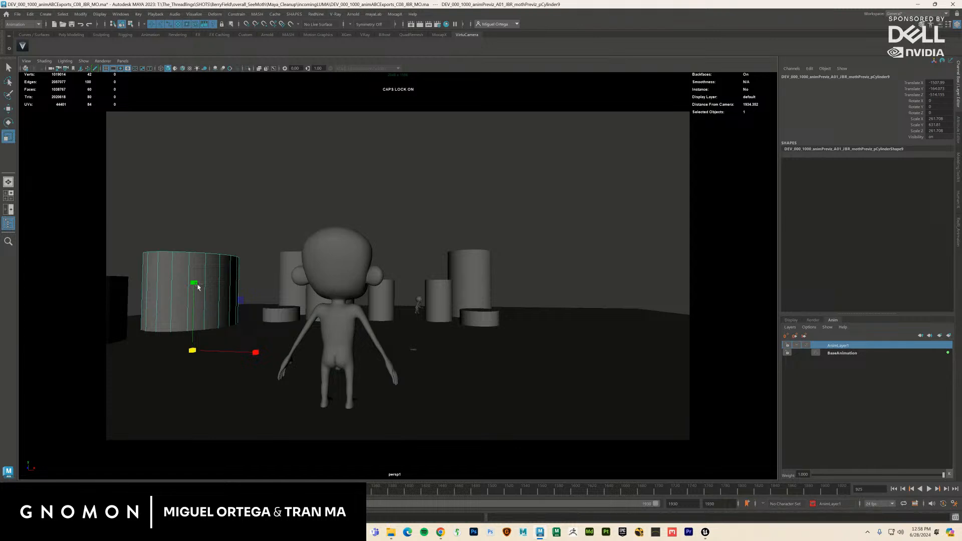
pyautogui.moveTo(198, 287)
pyautogui.mouseDown()
pyautogui.moveTo(199, 351)
pyautogui.moveTo(194, 284)
pyautogui.mouseUp()
pyautogui.press('w')
pyautogui.press('e')
pyautogui.press('r')
pyautogui.moveTo(195, 229); pyautogui.dragTo(207, 259)
pyautogui.press('w')
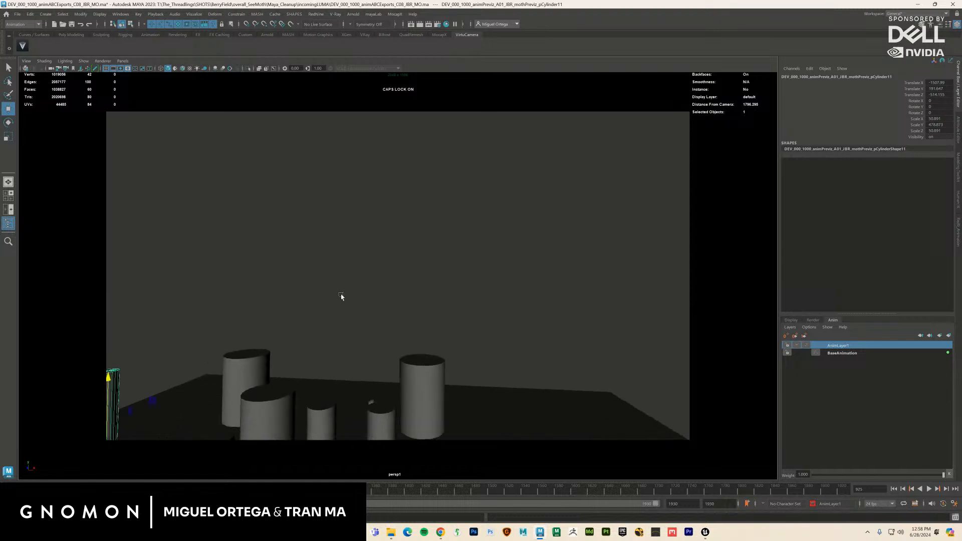
pyautogui.press('f')
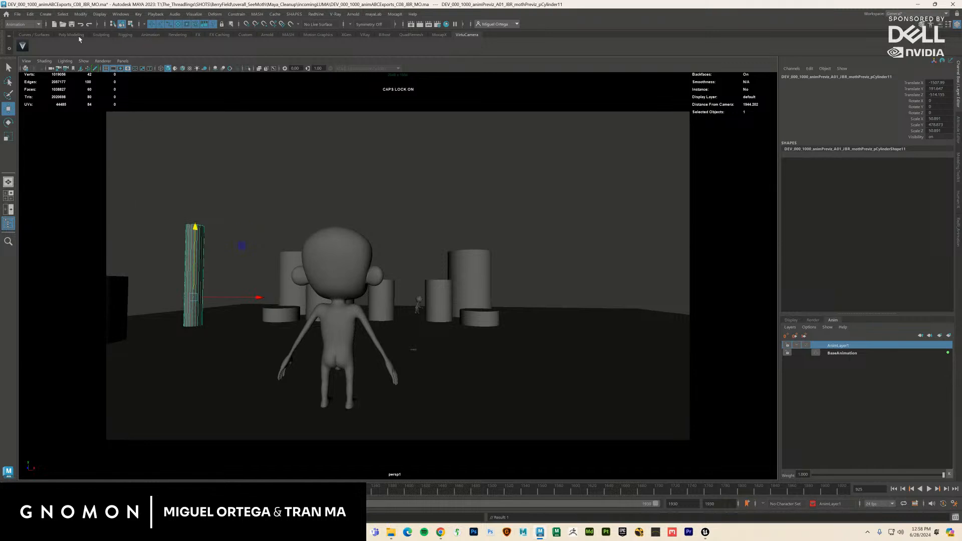
# Step: Create a polygon cylinder snapped at the imported body and scale it to about 19 wide and 75 high
pyautogui.click(46, 14)
pyautogui.moveTo(79, 44)
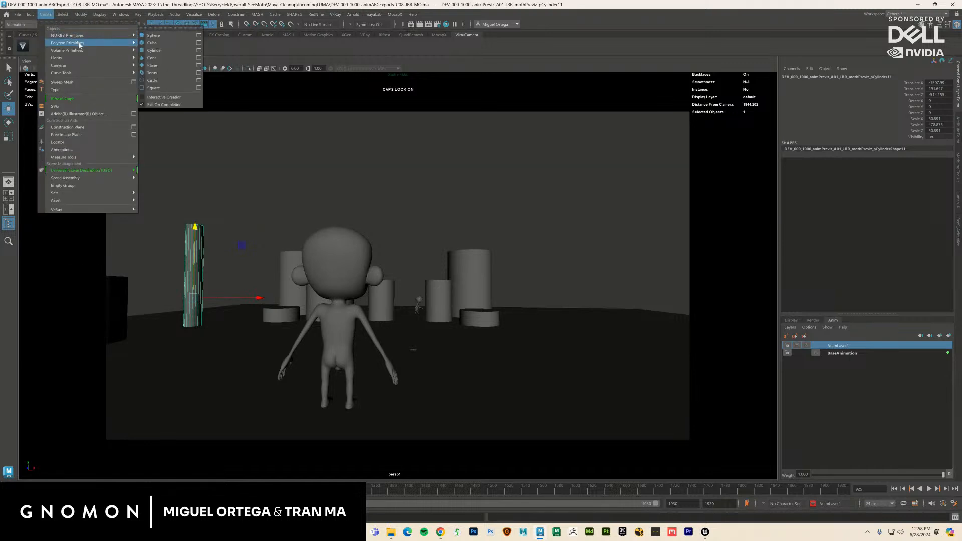
pyautogui.click(278, 351)
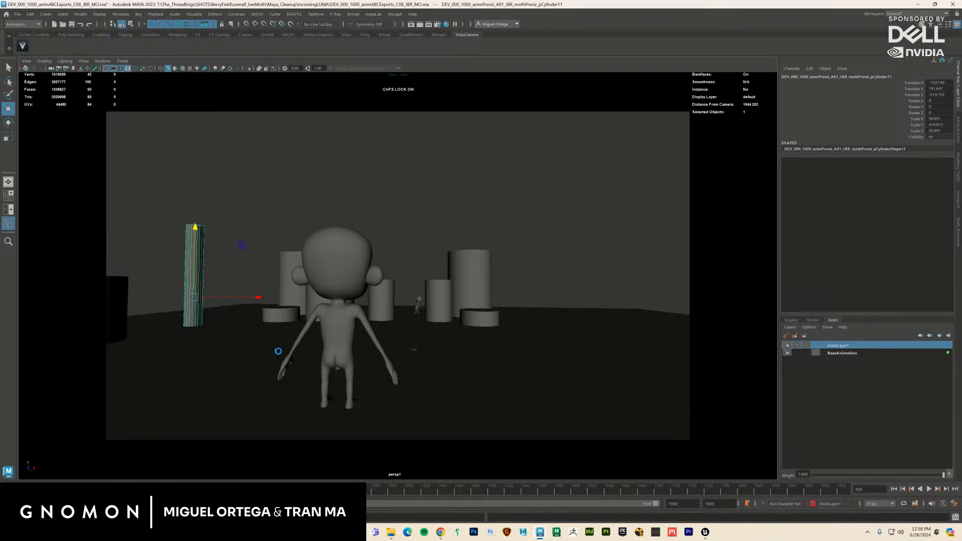
pyautogui.middleClick(345, 366)
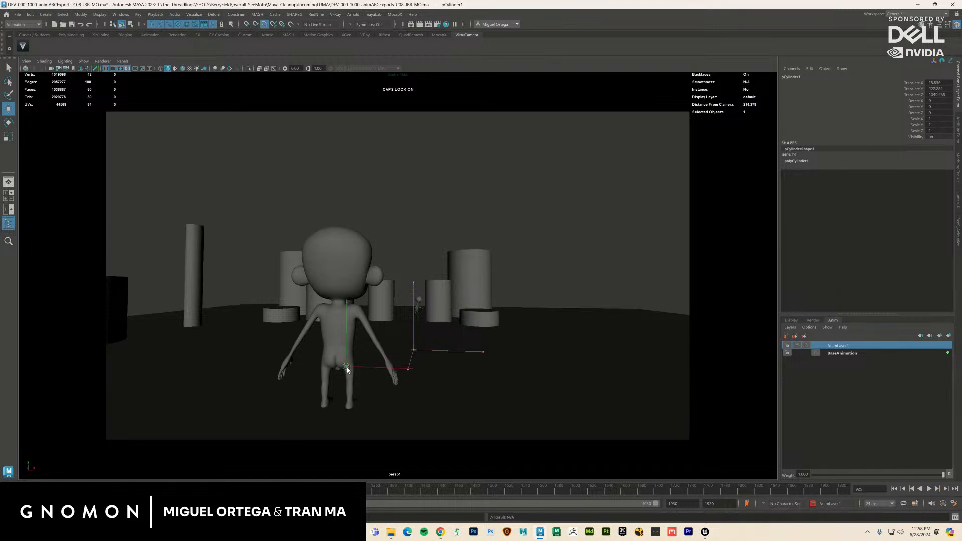
pyautogui.press('e')
pyautogui.press('r')
pyautogui.moveTo(346, 367); pyautogui.dragTo(392, 376)
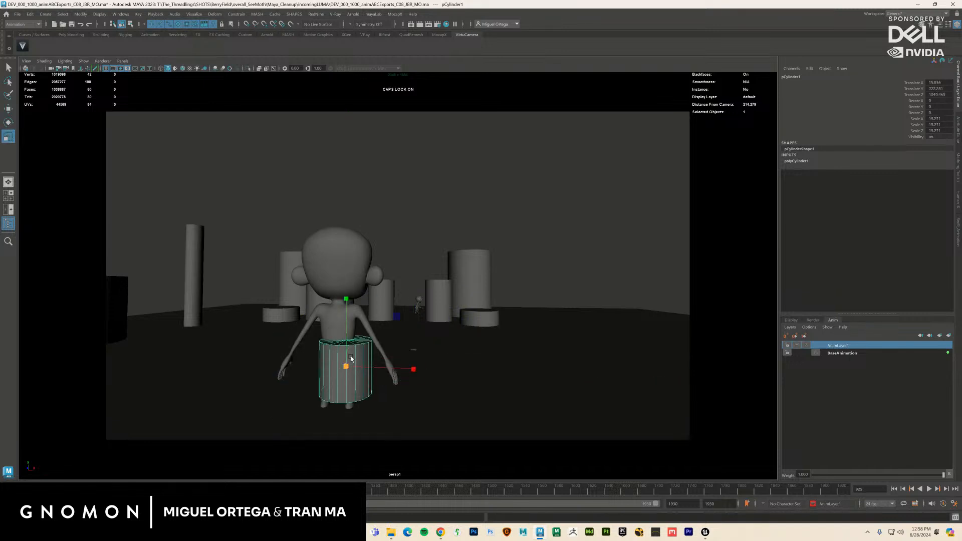
pyautogui.moveTo(347, 301); pyautogui.dragTo(343, 139)
# Step: Move the new cylinder to the left edge of the shot beside the body and stretch it into a taller foreground column
pyautogui.press('w')
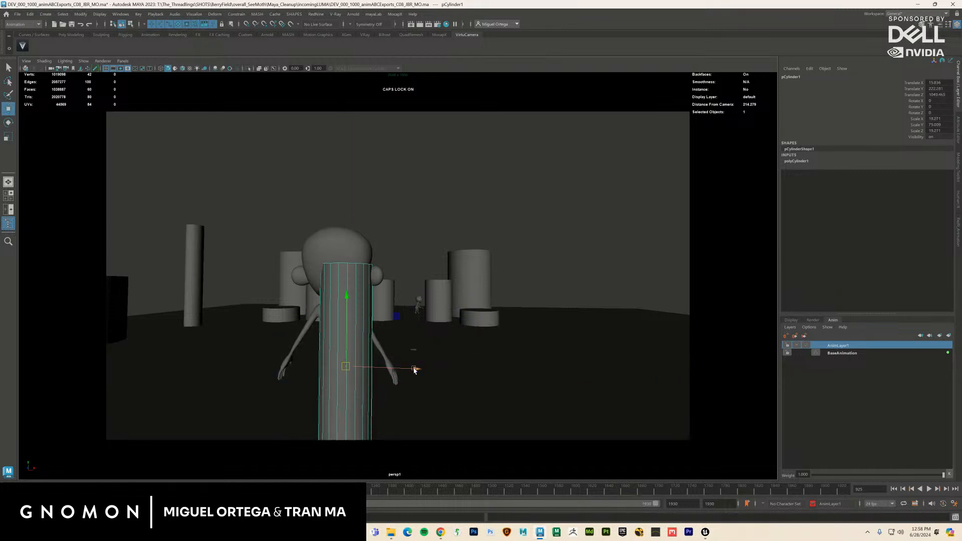
pyautogui.moveTo(414, 370); pyautogui.dragTo(200, 361)
pyautogui.press('e')
pyautogui.press('r')
pyautogui.moveTo(138, 290); pyautogui.dragTo(142, 228)
# Step: Duplicate the foreground column, place the copy lower on the right side of the shot, and briefly play the shot
pyautogui.press('w')
pyautogui.hotkey('ctrl', 'd')
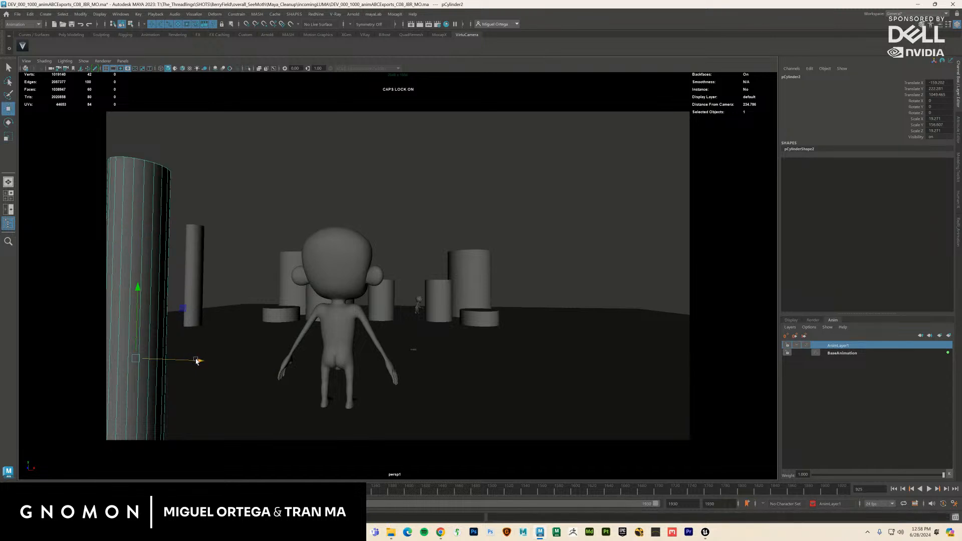
pyautogui.moveTo(198, 360); pyautogui.dragTo(638, 352)
pyautogui.moveTo(620, 307); pyautogui.dragTo(623, 424)
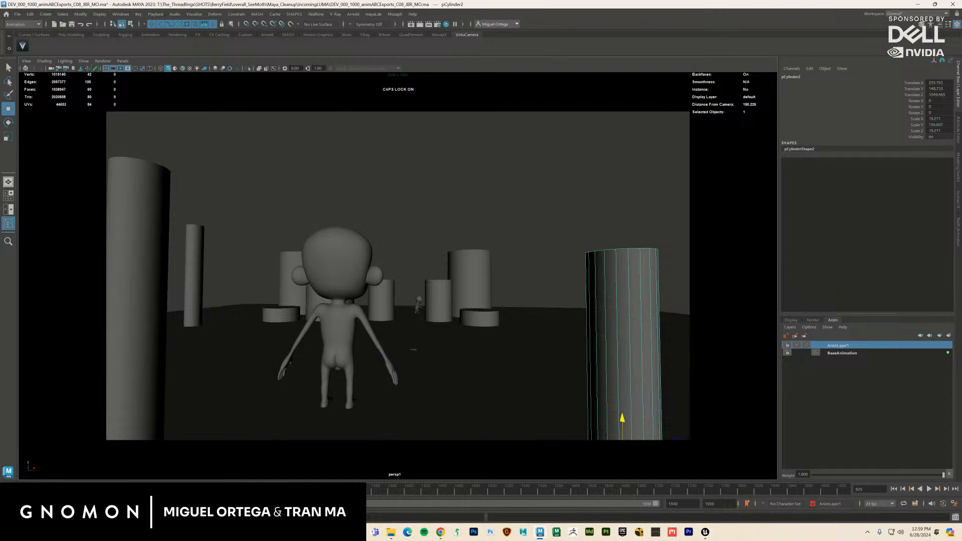
pyautogui.hotkey('alt', 'v')
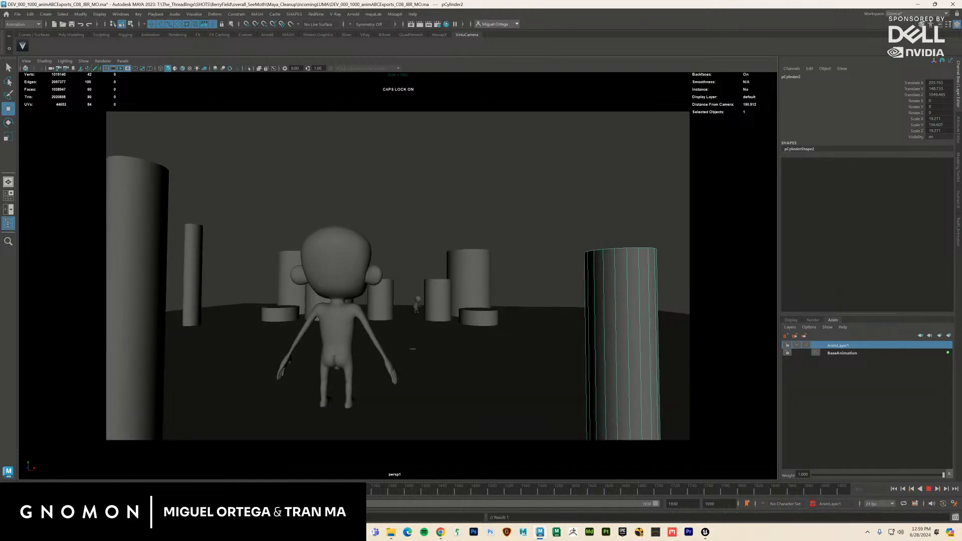
pyautogui.hotkey('alt', 'v')
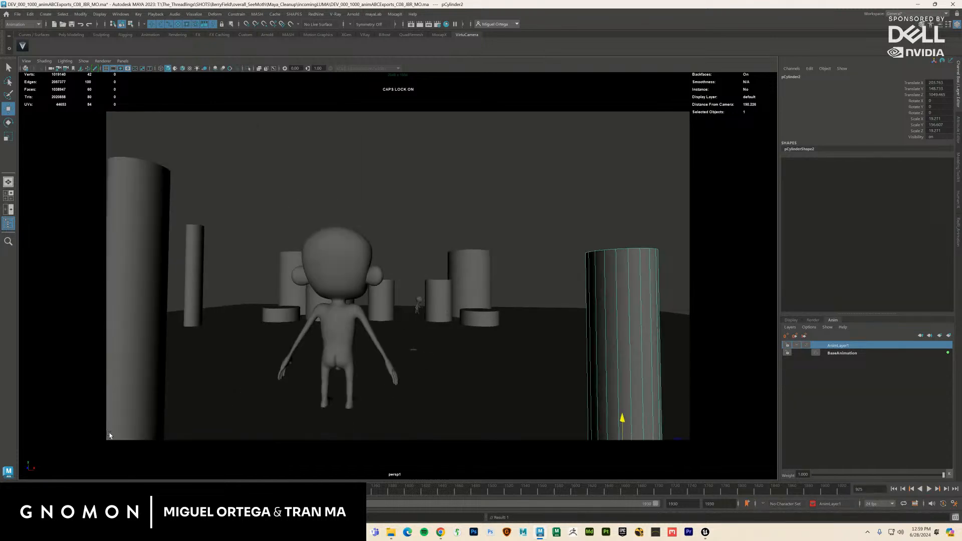
# Step: Duplicate the foreground column left of the body and place the copy farther ahead of the camera and slightly outward
pyautogui.click(149, 402)
pyautogui.moveTo(148, 403); pyautogui.dragTo(374, 363)
pyautogui.press('f')
pyautogui.moveTo(503, 367); pyautogui.dragTo(322, 373)
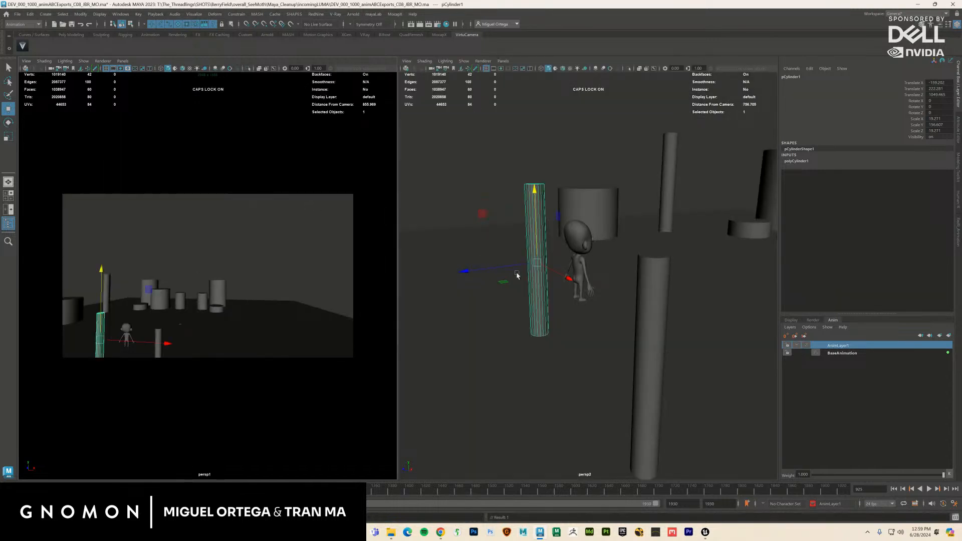
pyautogui.moveTo(518, 275); pyautogui.dragTo(601, 266)
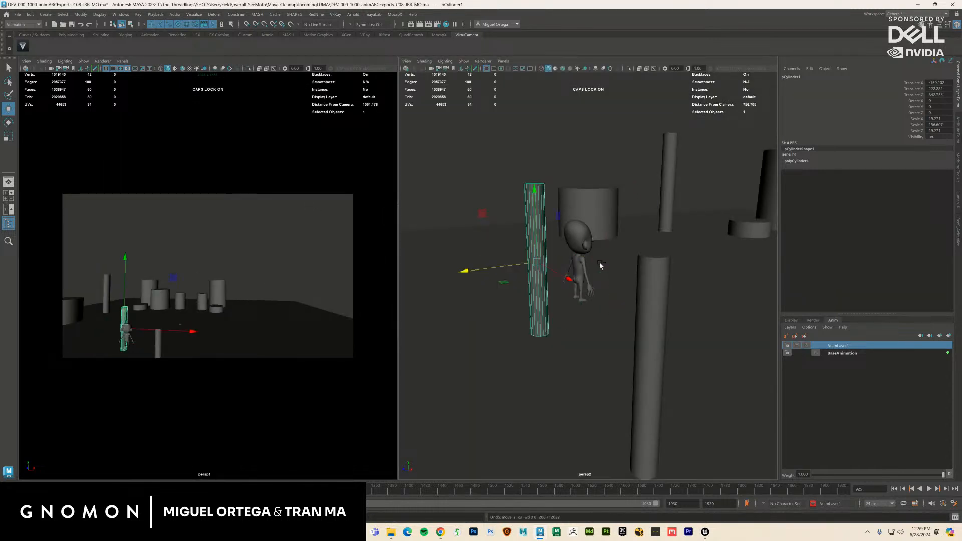
pyautogui.hotkey('ctrl', 'd')
pyautogui.moveTo(501, 271); pyautogui.dragTo(637, 251)
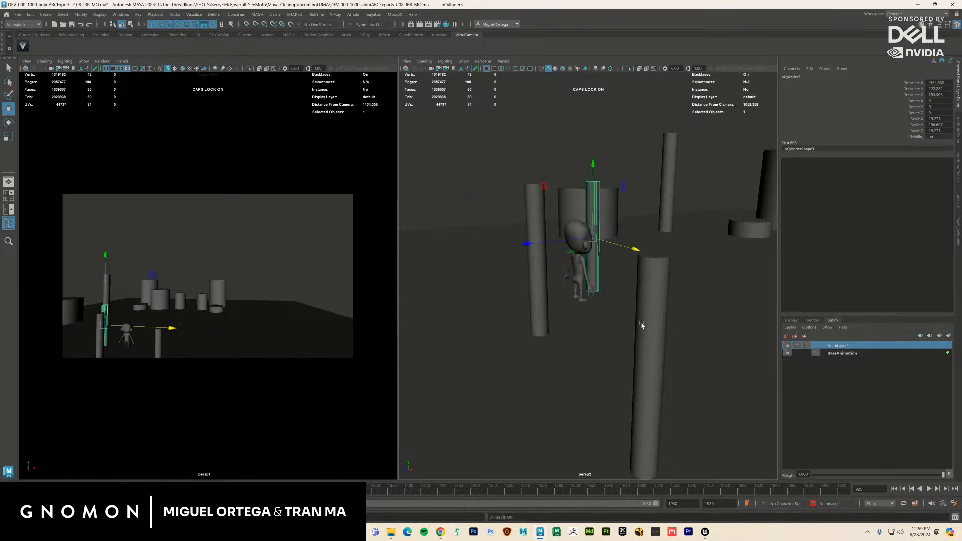
# Step: Duplicate the lower column on the body's right side and place the copy farther ahead of the camera and slightly outward
pyautogui.click(656, 351)
pyautogui.hotkey('ctrl', 'd')
pyautogui.moveTo(699, 409); pyautogui.dragTo(750, 444)
pyautogui.moveTo(780, 377); pyautogui.dragTo(705, 445)
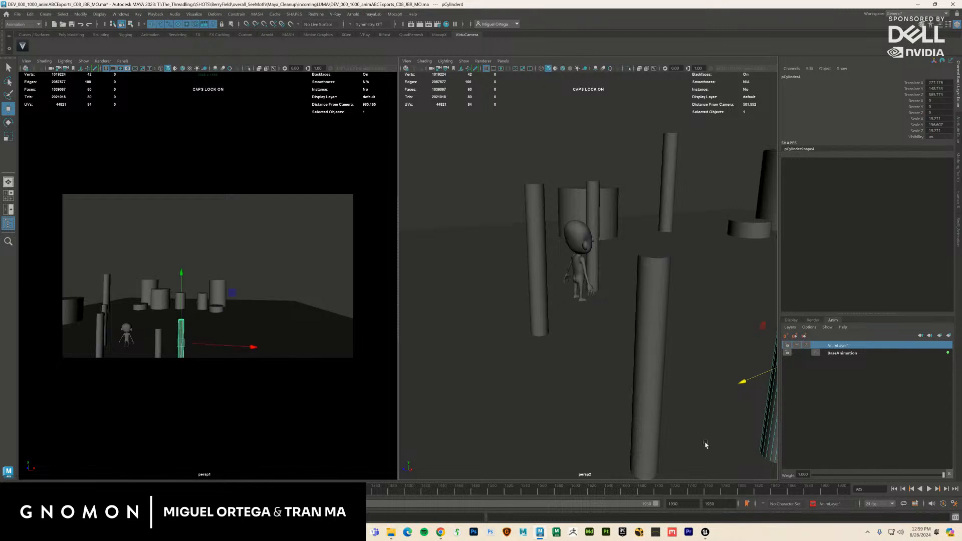
# Step: Stretch the far column on the body's right side much taller, raise it, and move it outward to the edge of the shot
pyautogui.press('Escape')
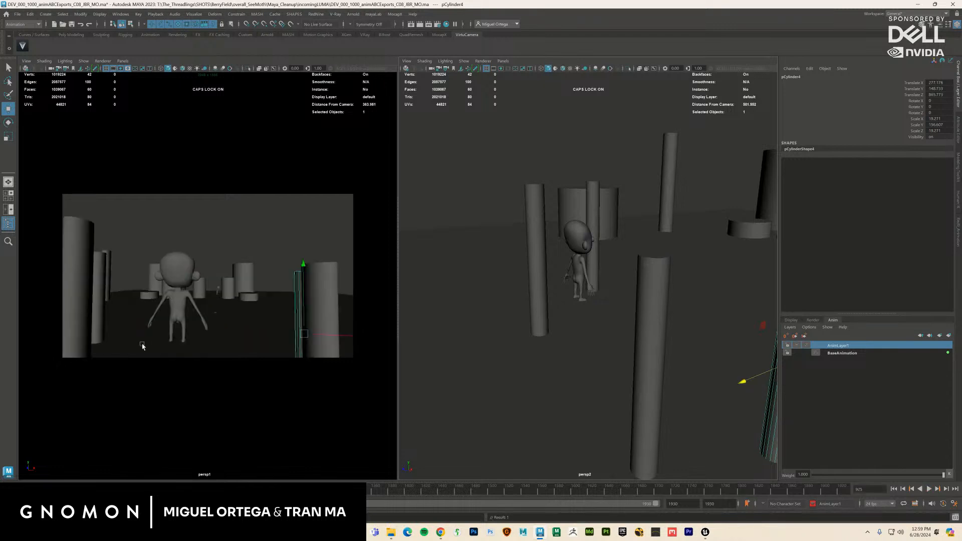
pyautogui.press('e')
pyautogui.press('w')
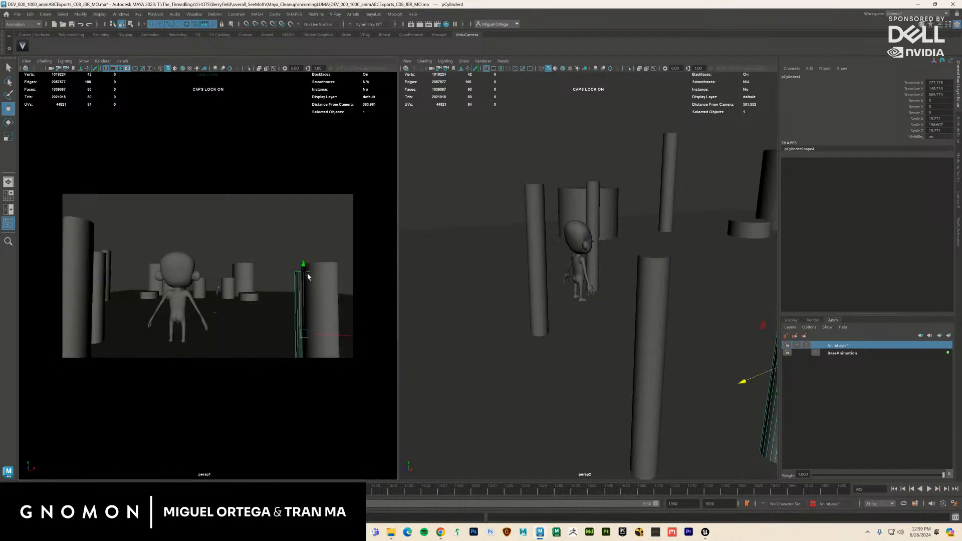
pyautogui.moveTo(304, 264); pyautogui.dragTo(317, 226)
pyautogui.press('r')
pyautogui.press('w')
pyautogui.scroll(-3, 765, 319)
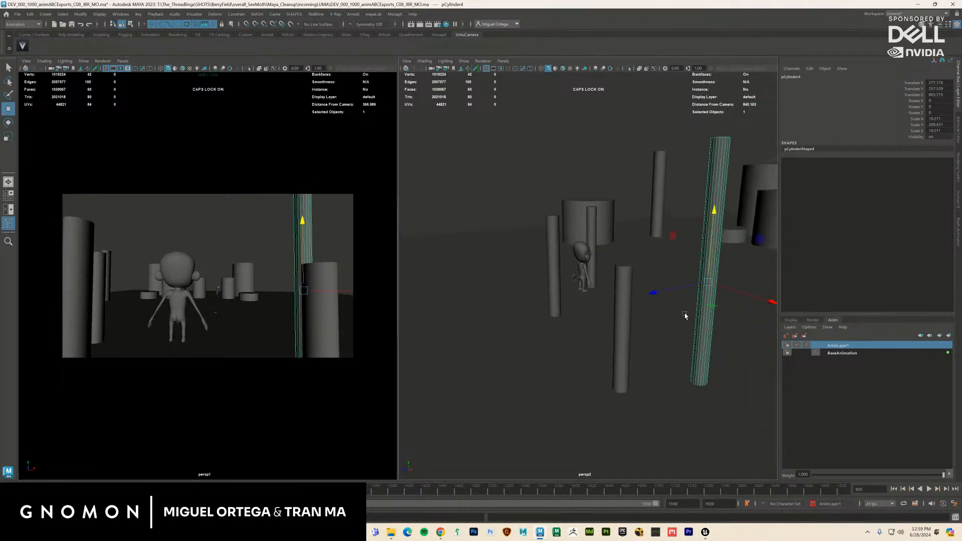
pyautogui.moveTo(730, 289); pyautogui.dragTo(754, 300)
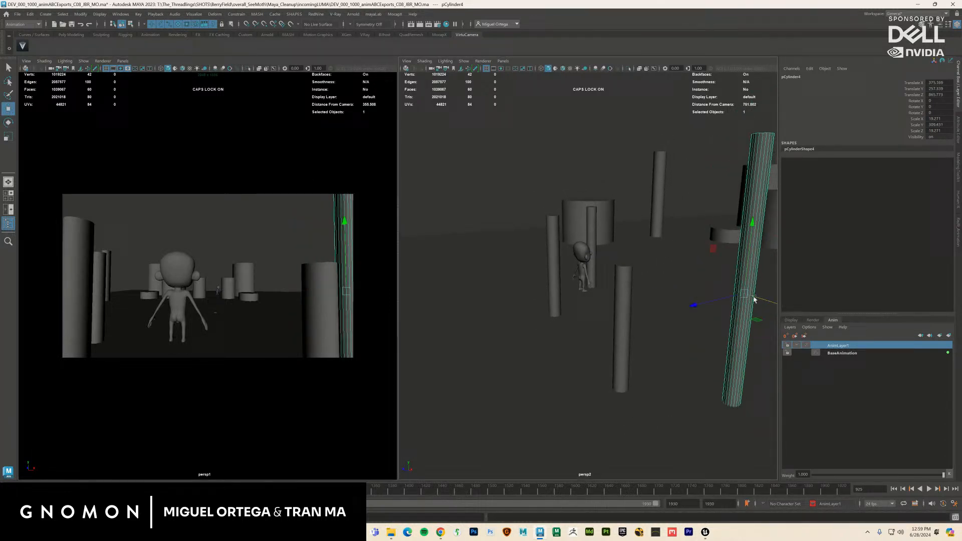
# Step: Stretch the far column on the body's left side taller and move it outward, partly behind the nearest foreground column
pyautogui.click(97, 294)
pyautogui.press('e')
pyautogui.press('r')
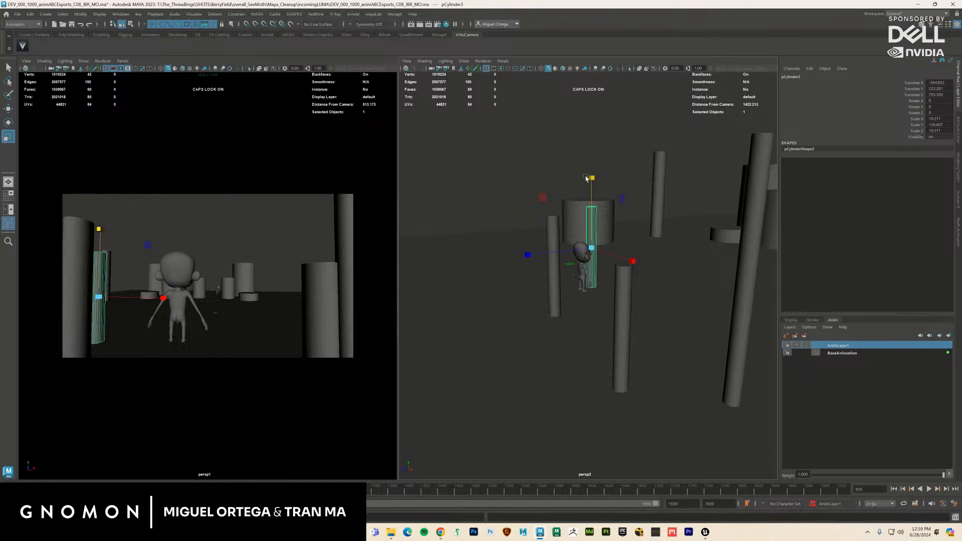
pyautogui.moveTo(591, 180); pyautogui.dragTo(585, 93)
pyautogui.press('w')
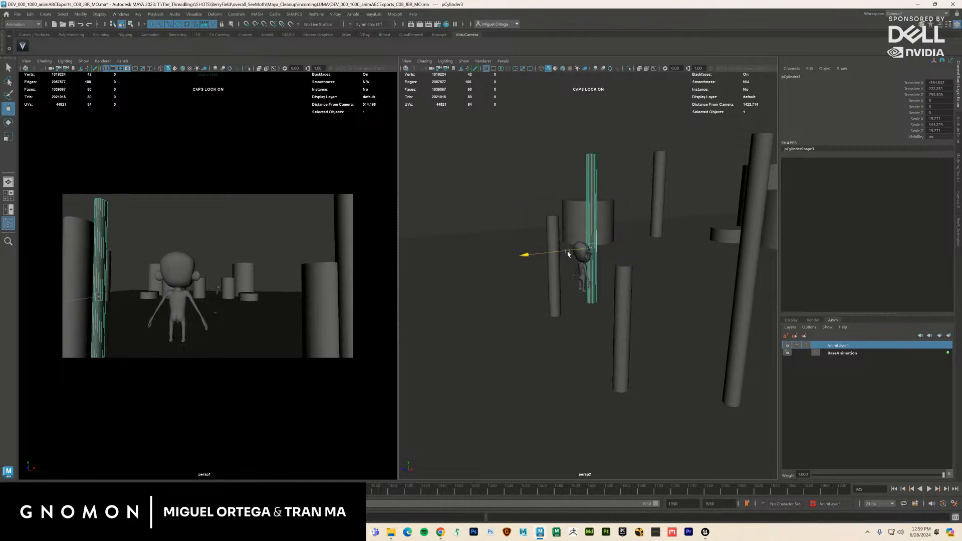
pyautogui.moveTo(564, 251); pyautogui.dragTo(630, 250)
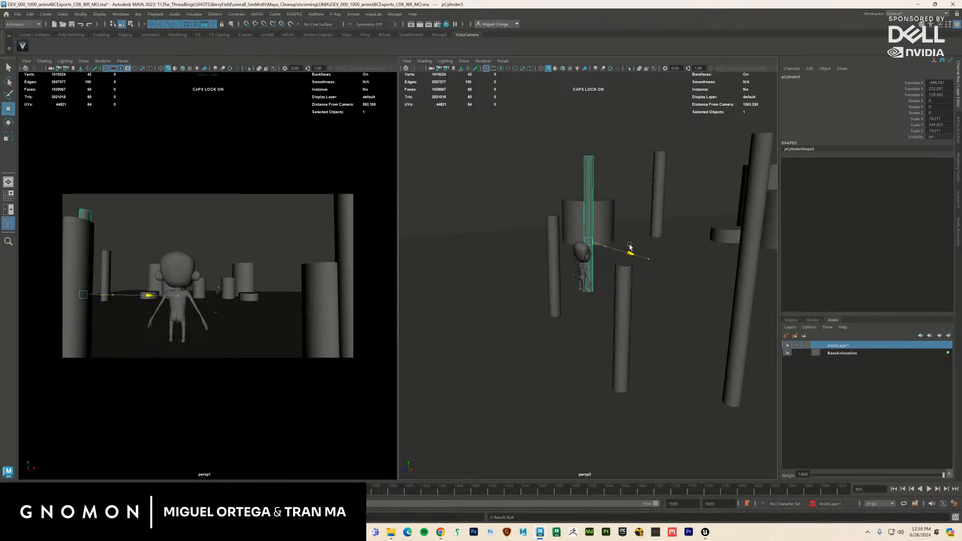
# Step: Lower the nearest column left of the body and move the nearest column right of it inward
pyautogui.click(87, 273)
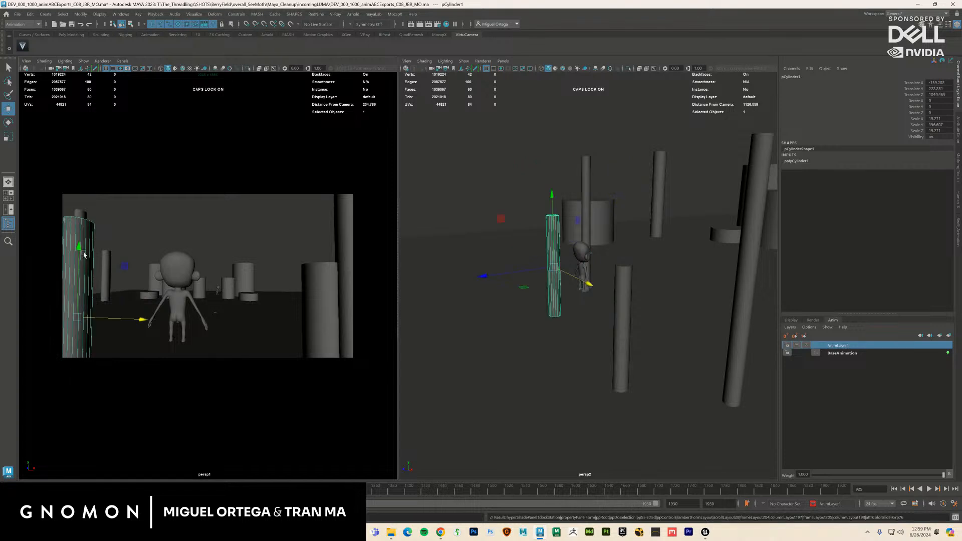
pyautogui.moveTo(81, 248); pyautogui.dragTo(81, 302)
pyautogui.click(317, 310)
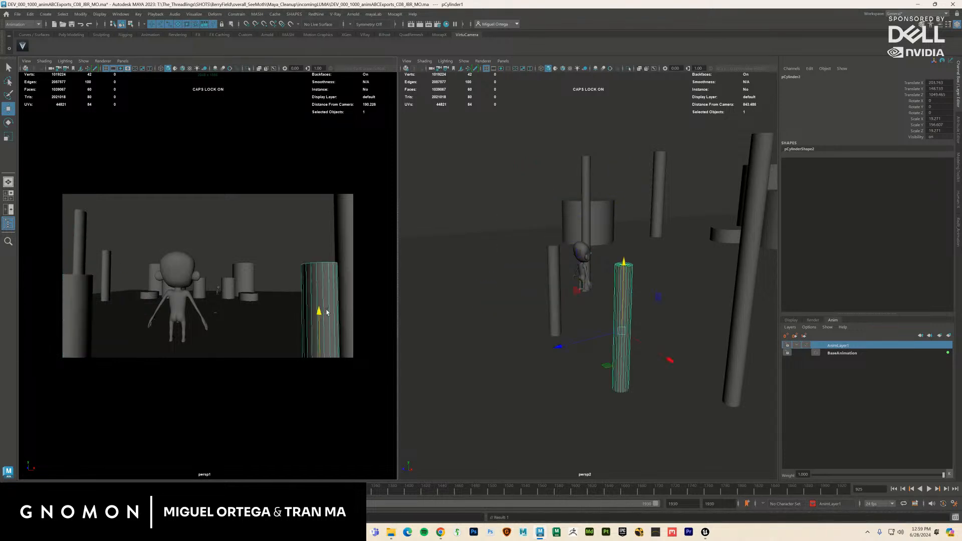
pyautogui.moveTo(672, 360); pyautogui.dragTo(662, 357)
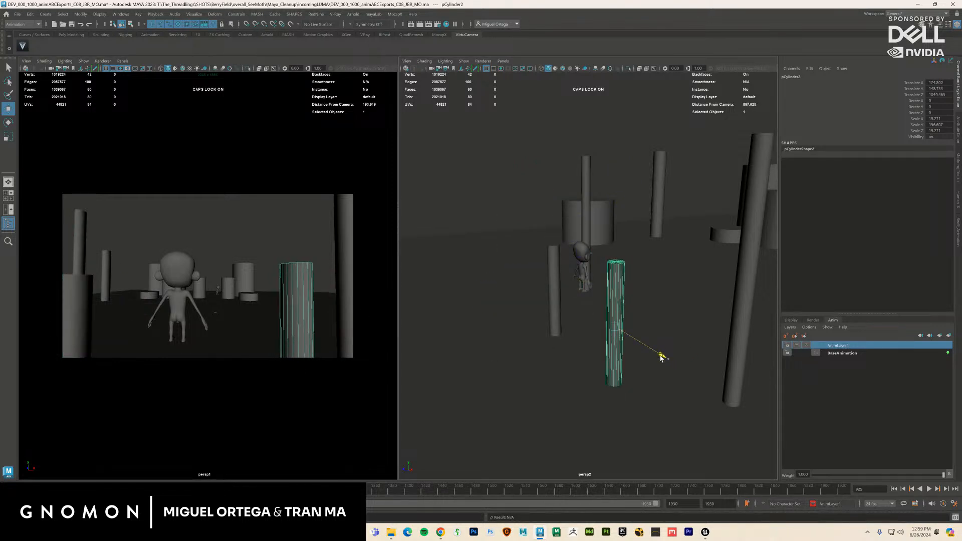
# Step: Enlarge the shot camera view and play the shot from its start to review the column placement
pyautogui.click(225, 230)
pyautogui.press('space')
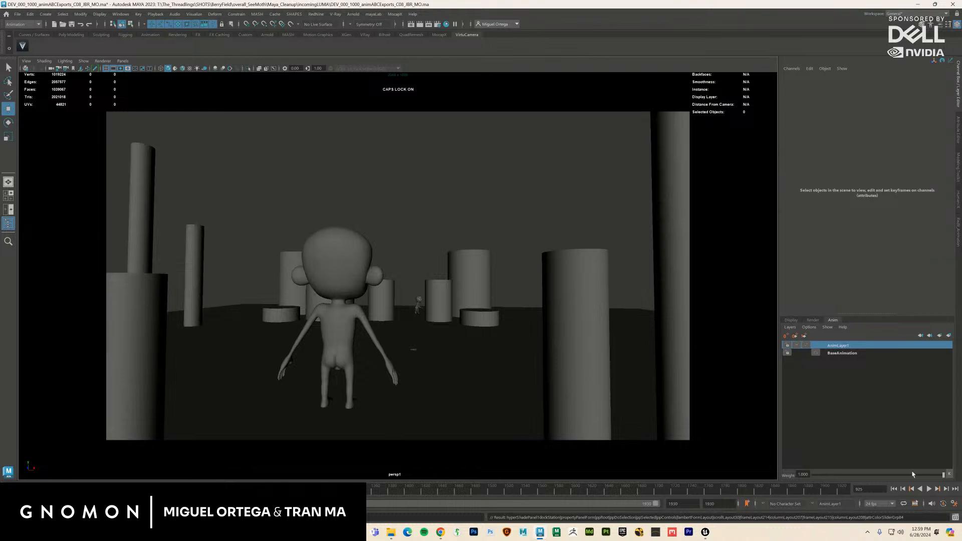
pyautogui.click(897, 490)
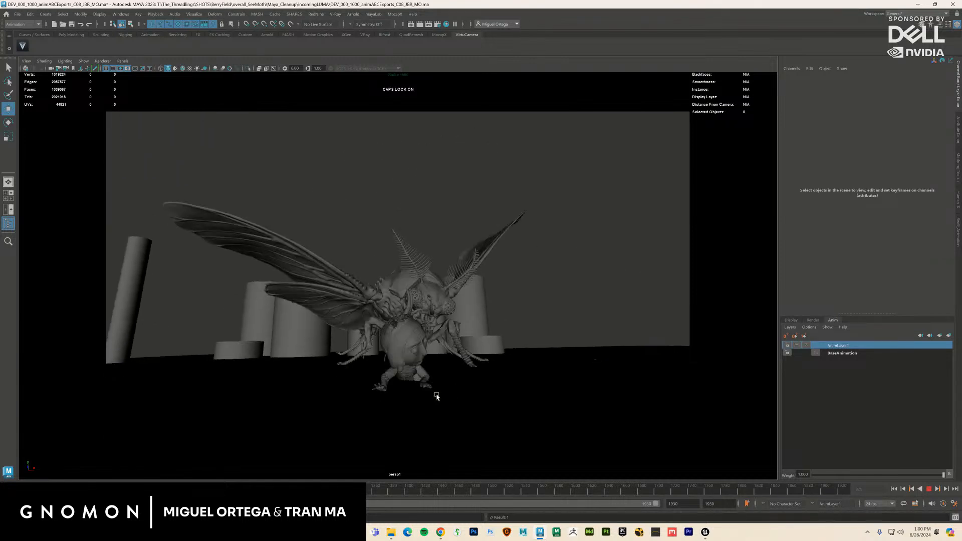
pyautogui.click(929, 489)
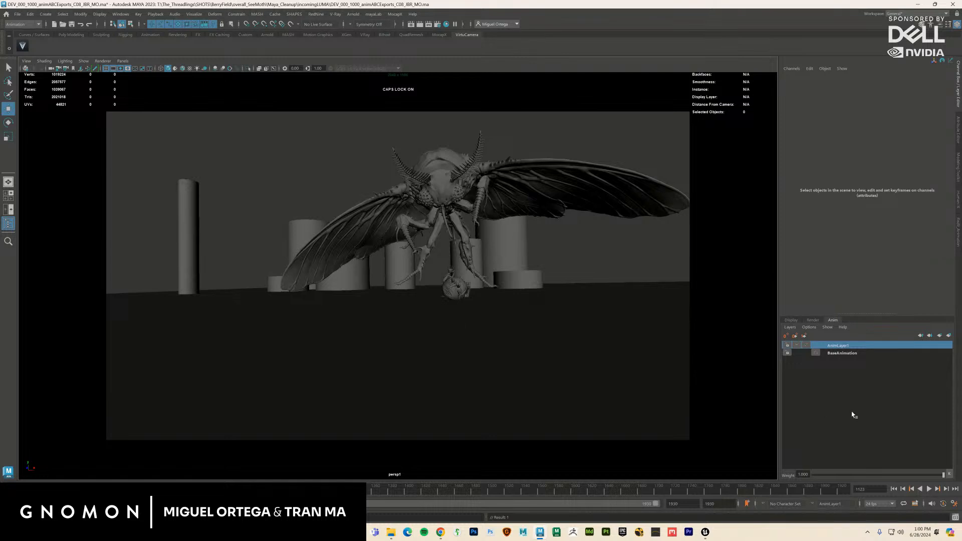
# Step: Hide the foreground body and replay the shot in the enlarged camera view
pyautogui.press('space')
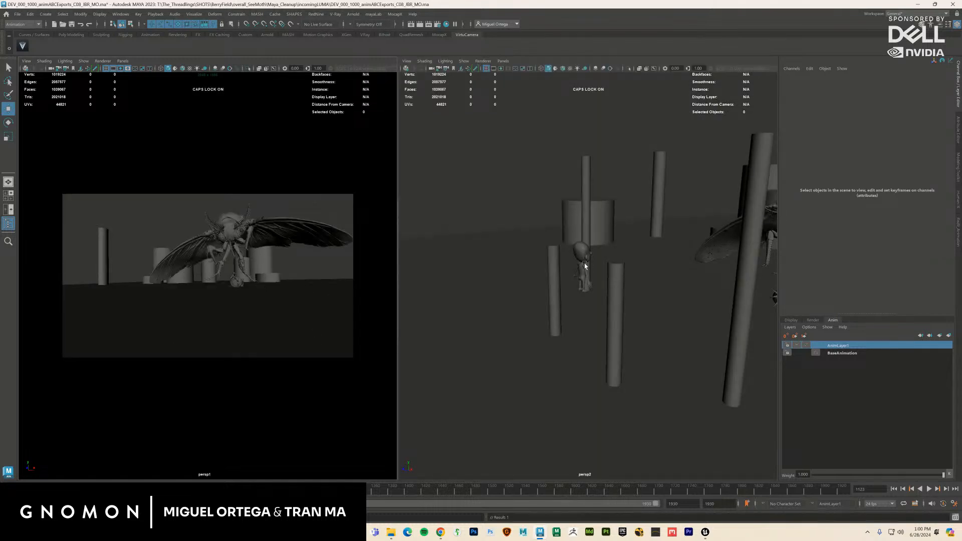
pyautogui.click(585, 266)
pyautogui.hotkey('ctrl', 'h')
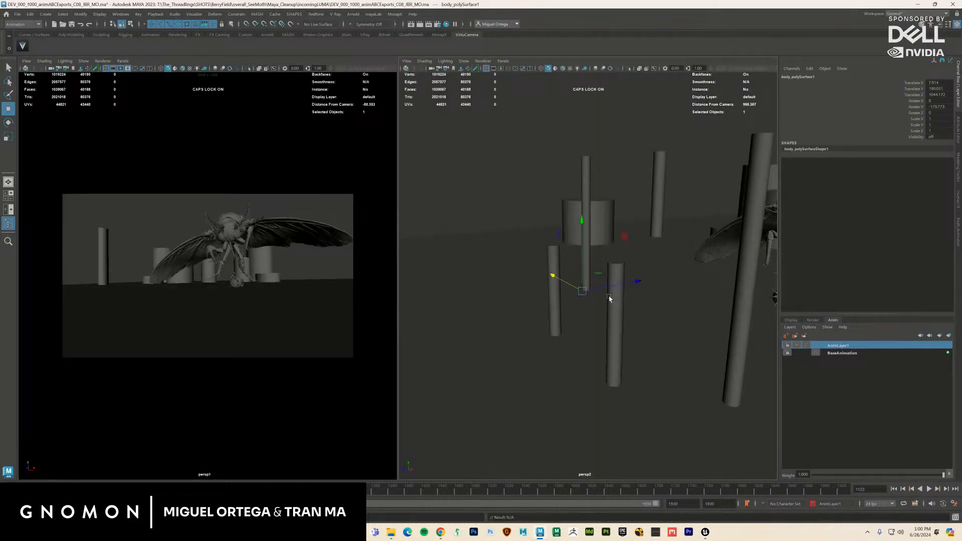
pyautogui.click(301, 273)
pyautogui.press('space')
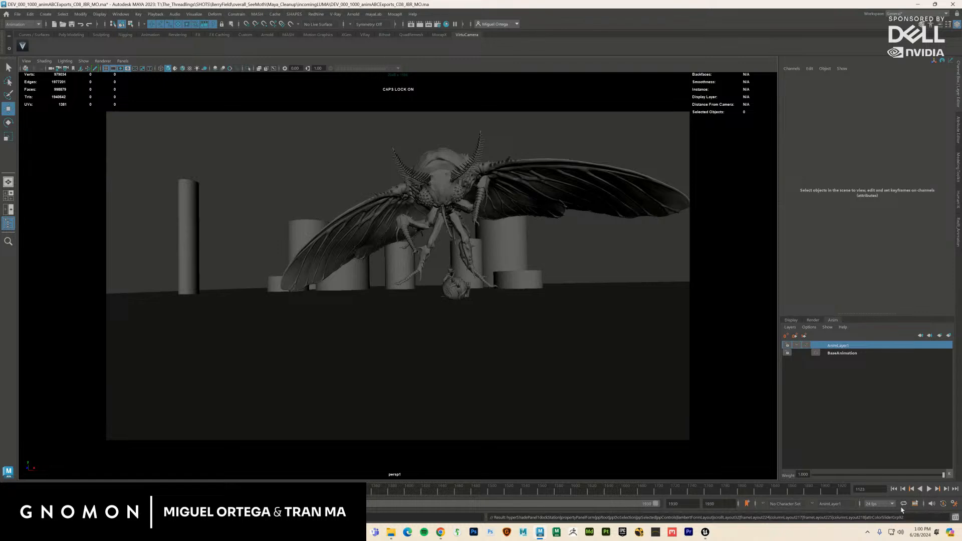
pyautogui.click(894, 489)
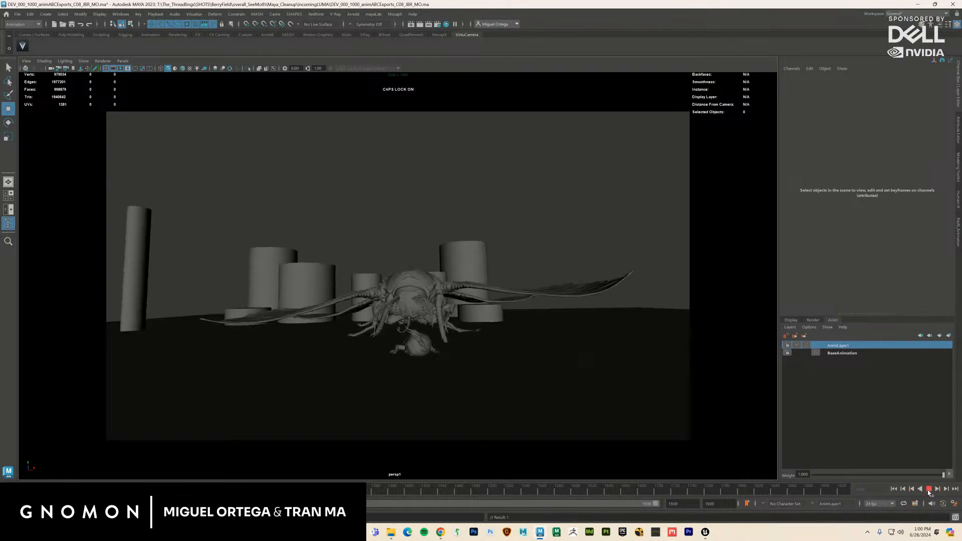
pyautogui.click(929, 491)
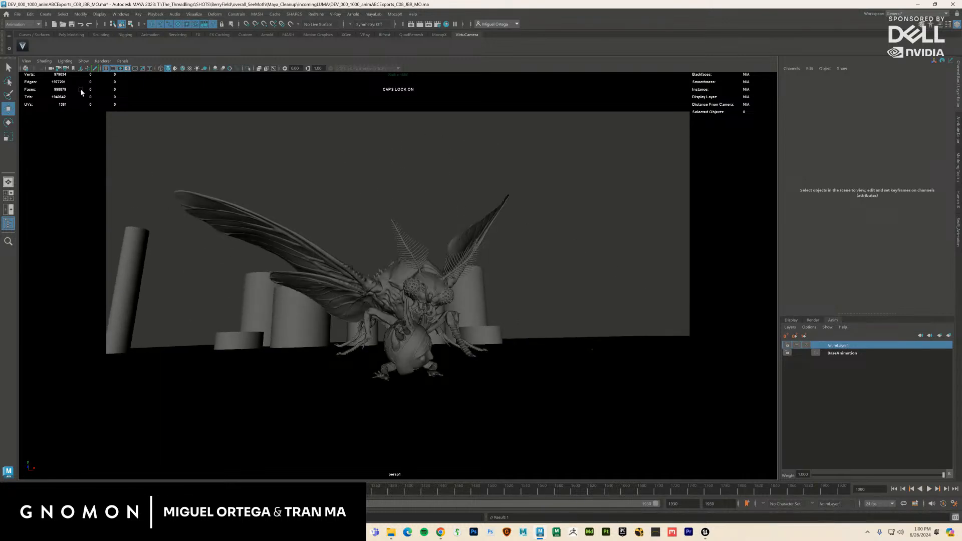
# Step: Select the shot camera, make AnimLayer1 the active animation layer, and play the shot around frame 1064
pyautogui.click(26, 60)
pyautogui.click(40, 71)
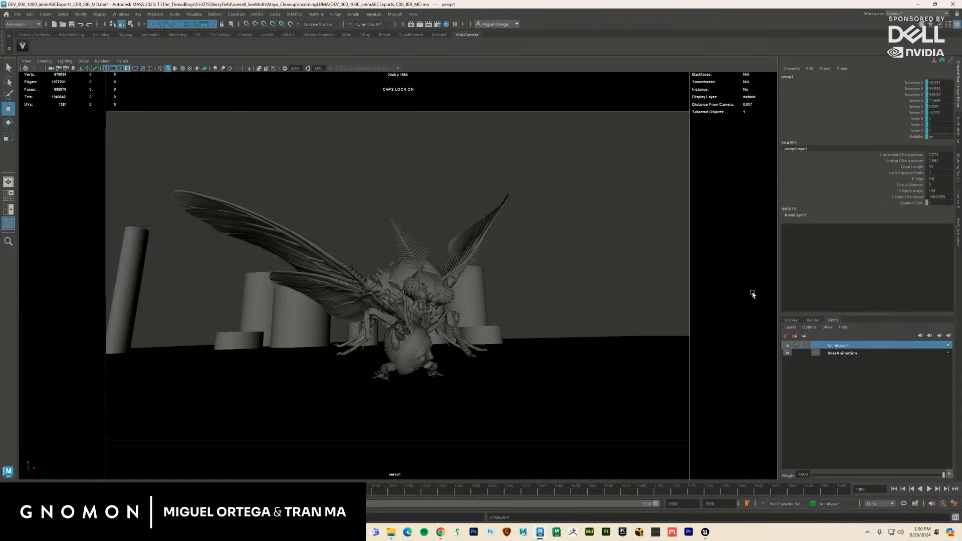
pyautogui.click(830, 355)
pyautogui.click(838, 345)
pyautogui.hotkey('alt', 'v')
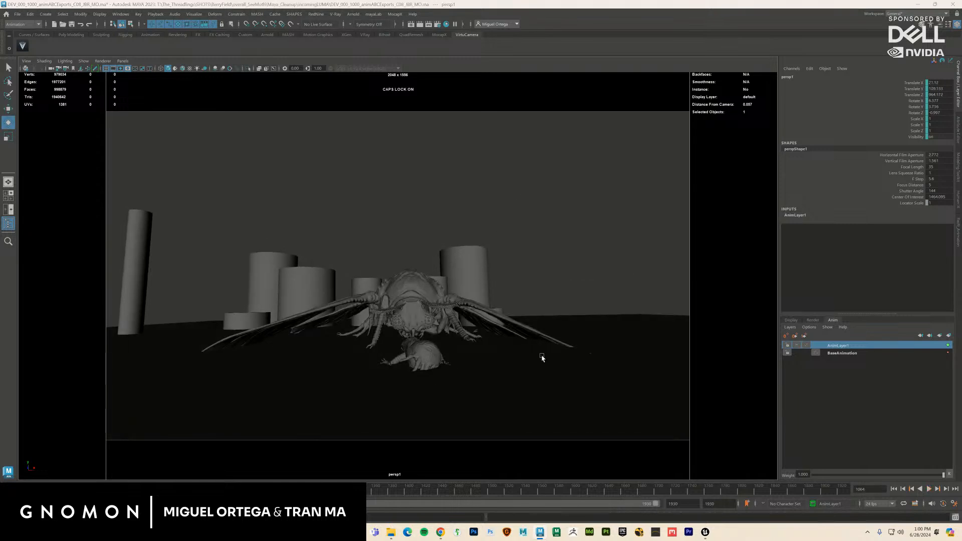
# Step: Adjust the shot camera's pitch slightly on AnimLayer1 near frame 1064 and step back through the preceding frames
pyautogui.press('space')
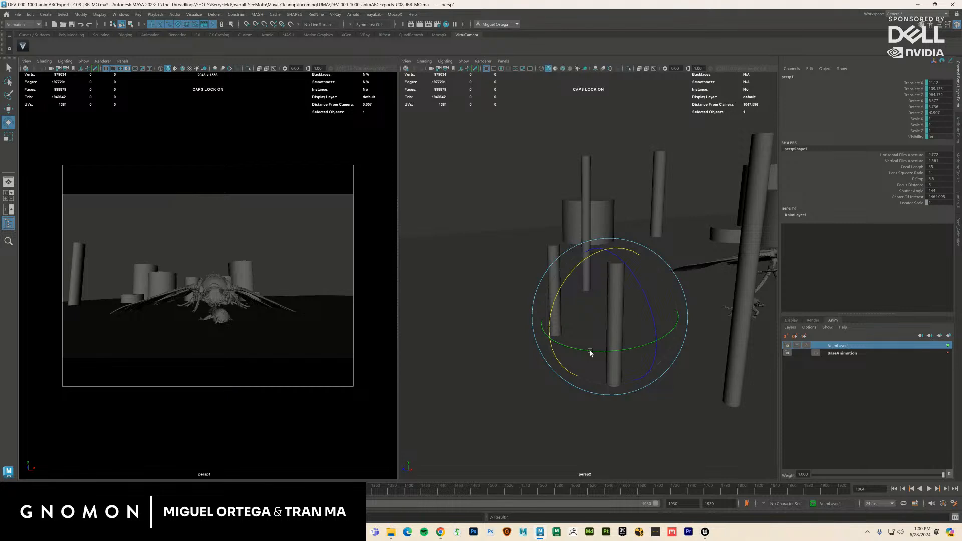
pyautogui.click(550, 314)
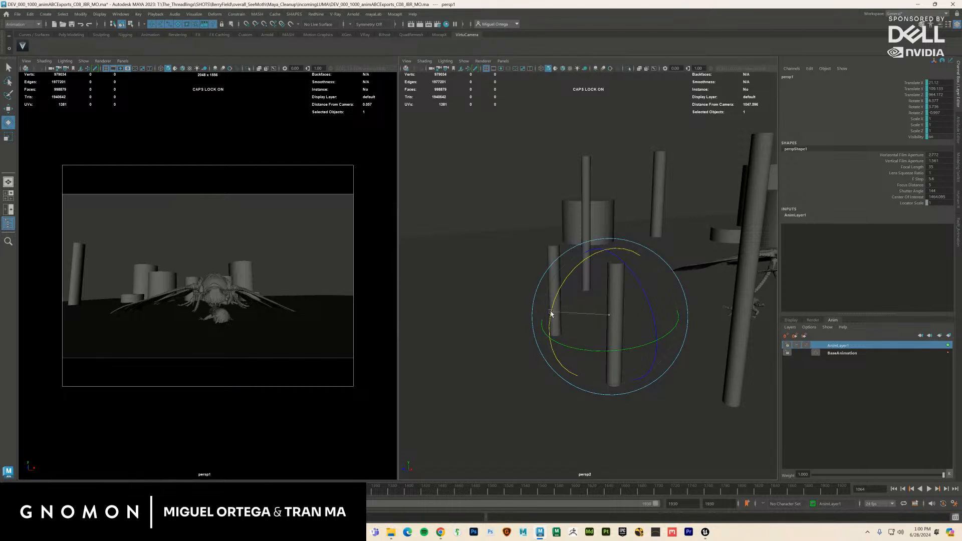
pyautogui.moveTo(550, 314); pyautogui.dragTo(546, 316)
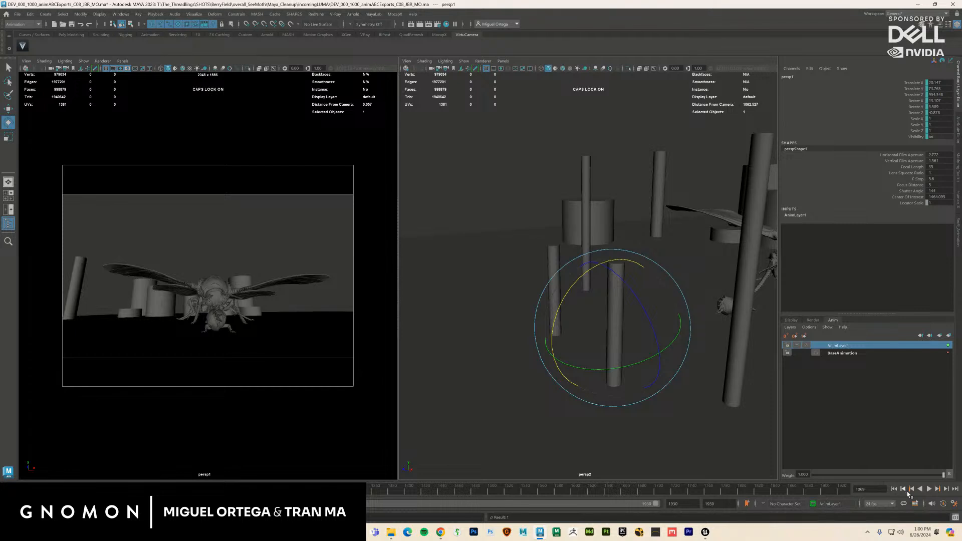
pyautogui.click(913, 490)
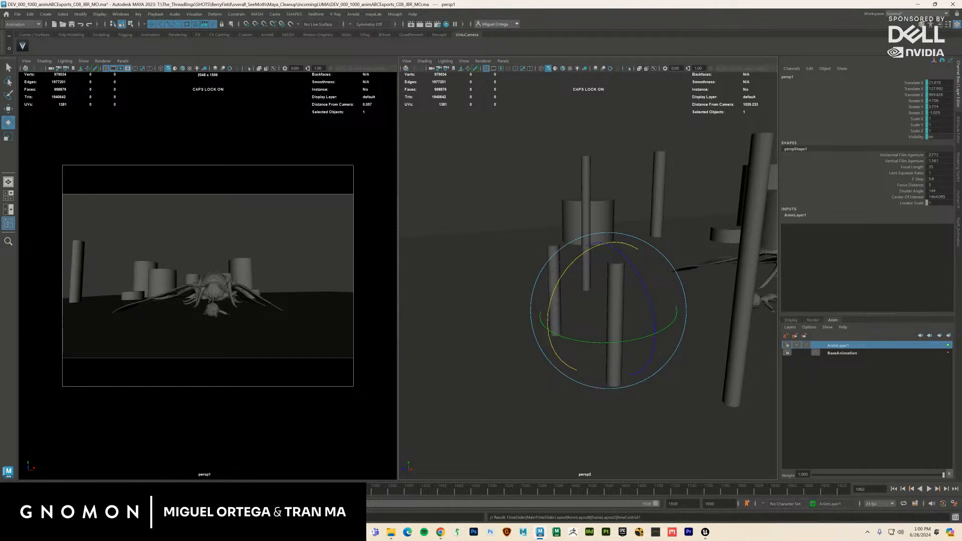
# Step: Tilt the shot camera down at frame 1064, playing the surrounding frames before and after the adjustment
pyautogui.hotkey('alt', 'v')
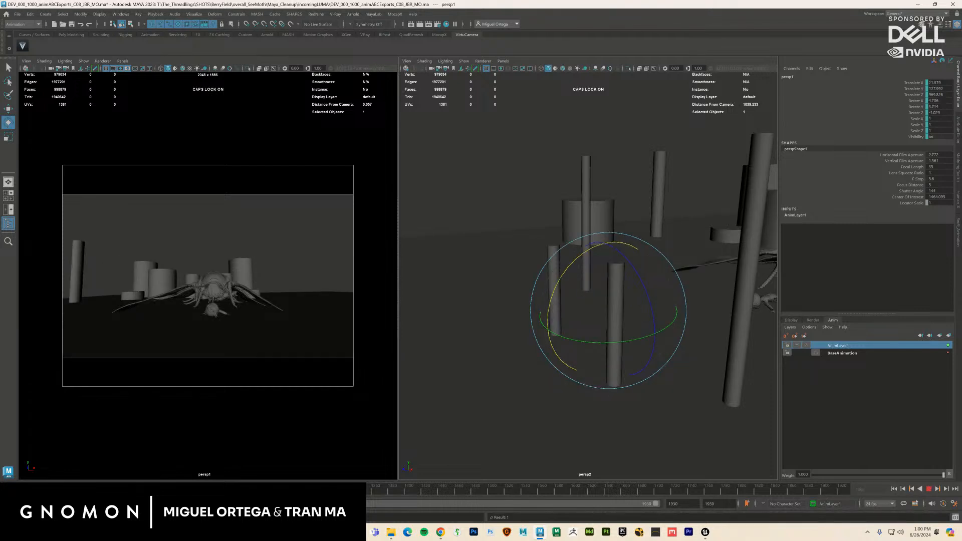
pyautogui.hotkey('alt', 'v')
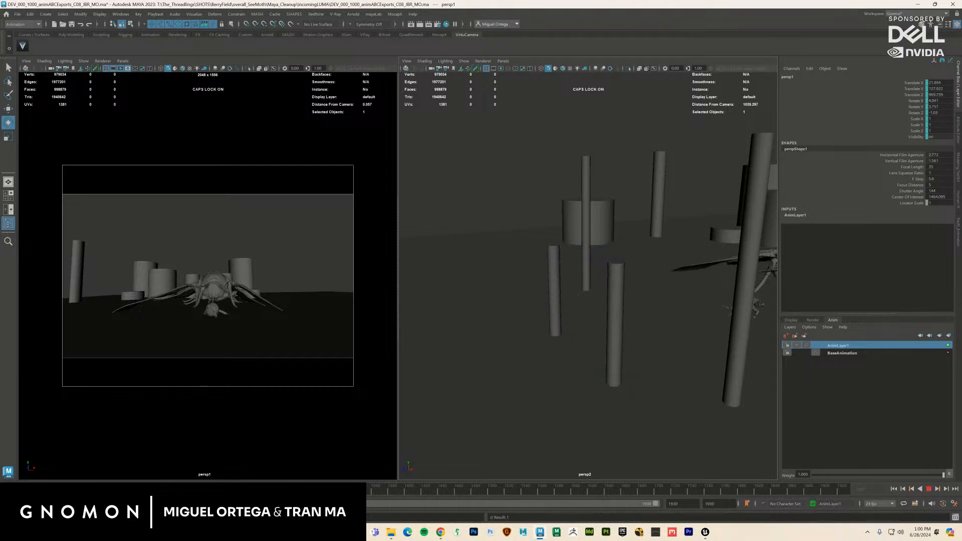
pyautogui.hotkey('alt', 'v')
pyautogui.moveTo(549, 308); pyautogui.dragTo(551, 300)
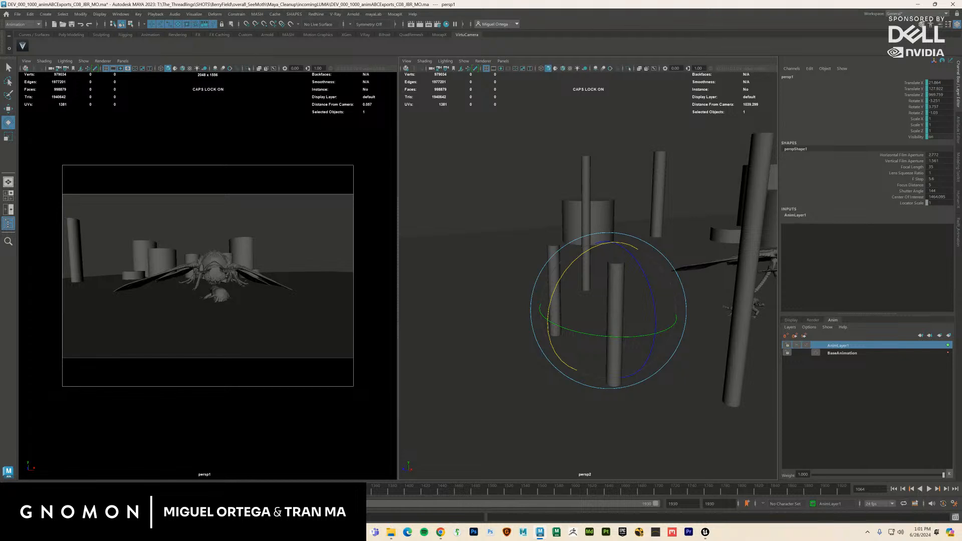
pyautogui.hotkey('alt', 'v')
pyautogui.hotkey('alt', 'v')
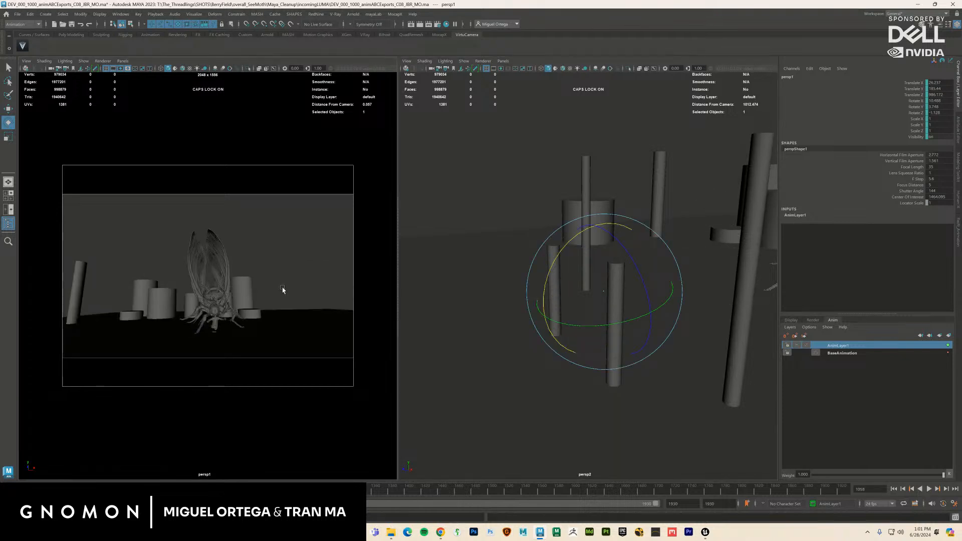
# Step: Enlarge the shot camera view with nothing selected and play the moth attack to review the camera tilt
pyautogui.click(282, 290)
pyautogui.press('space')
pyautogui.click(929, 489)
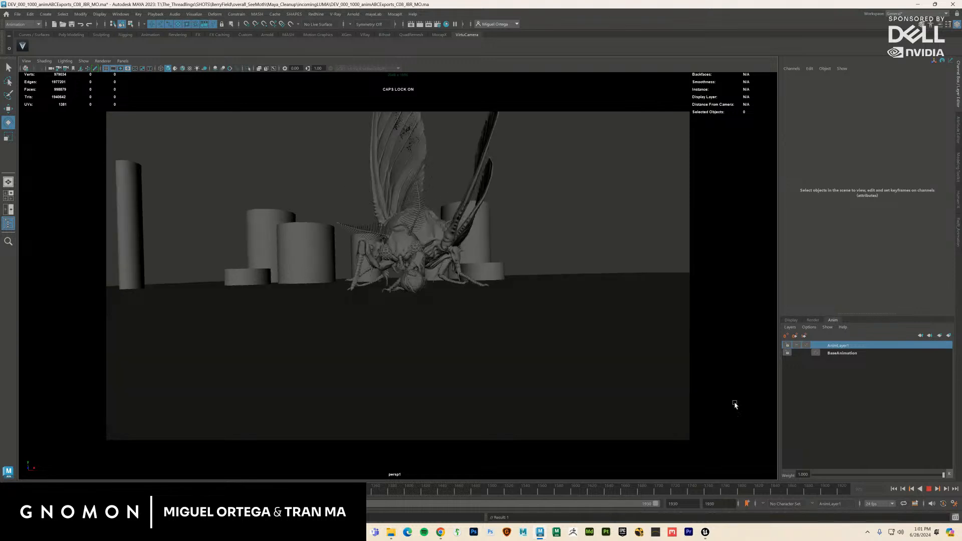
pyautogui.press('Escape')
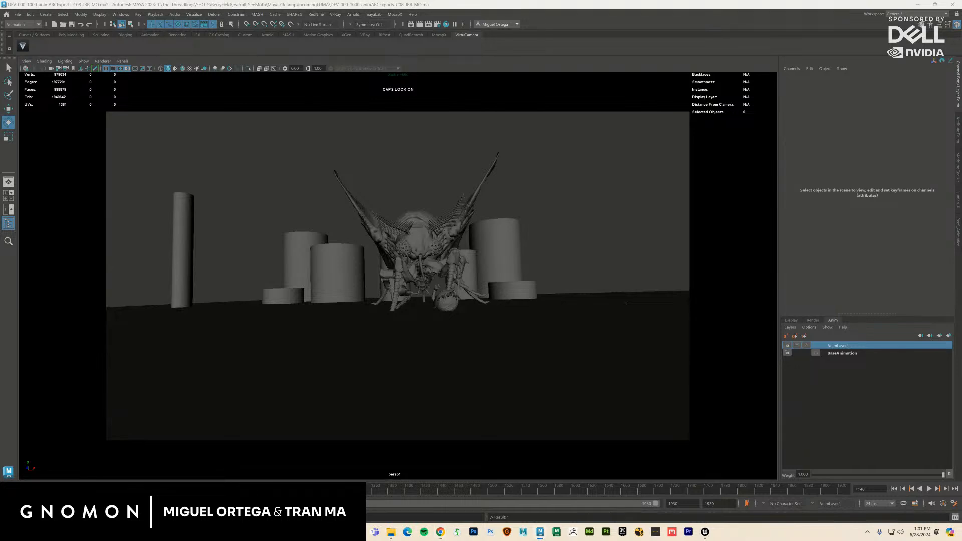
# Step: Select the shot camera in the restored two-view layout and tilt it up slightly at frame 1106 on AnimLayer1
pyautogui.click(741, 300)
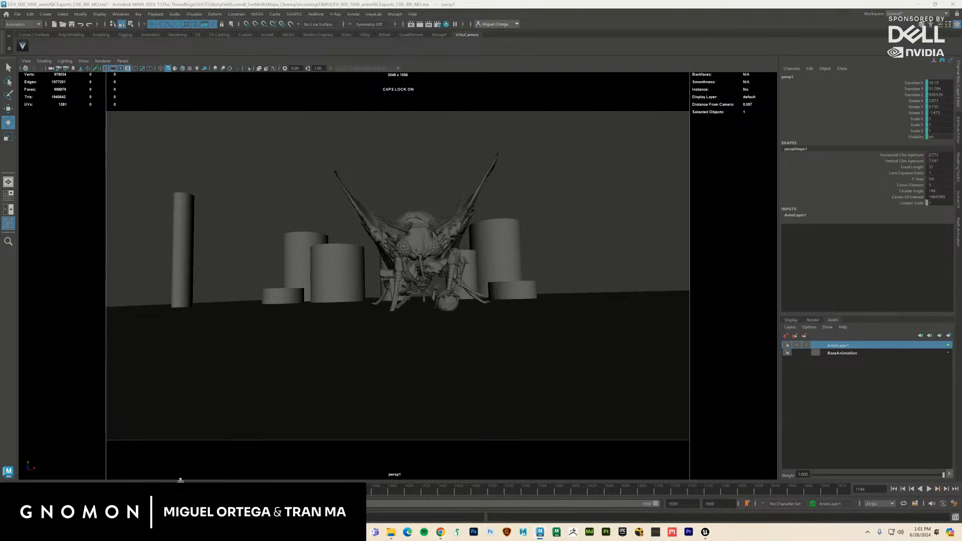
pyautogui.press('space')
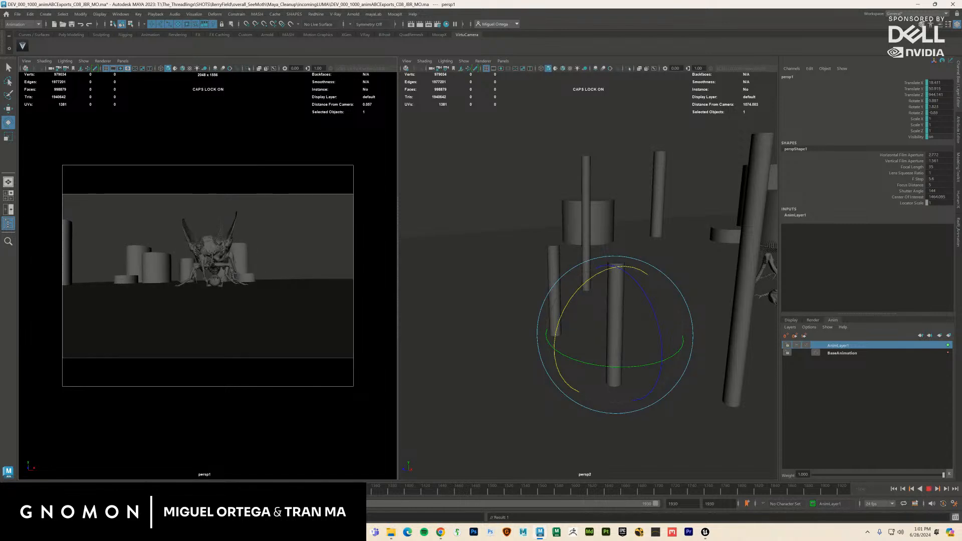
pyautogui.click(581, 263)
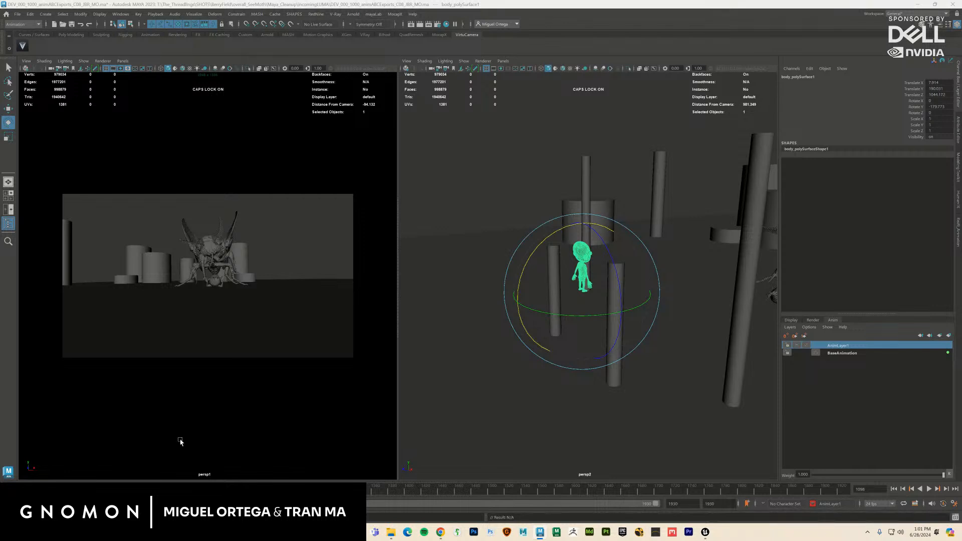
pyautogui.hotkey('ctrl', 'z')
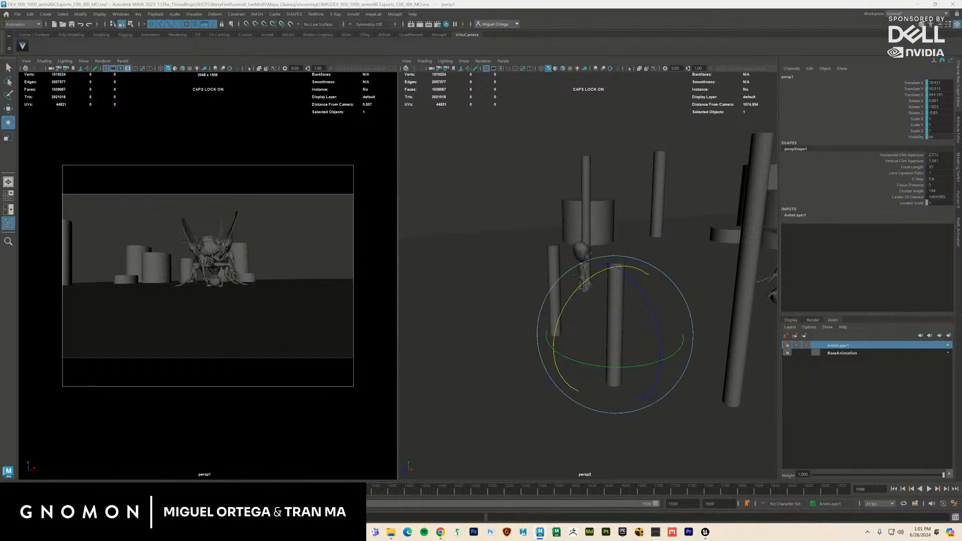
pyautogui.hotkey('alt', 'v')
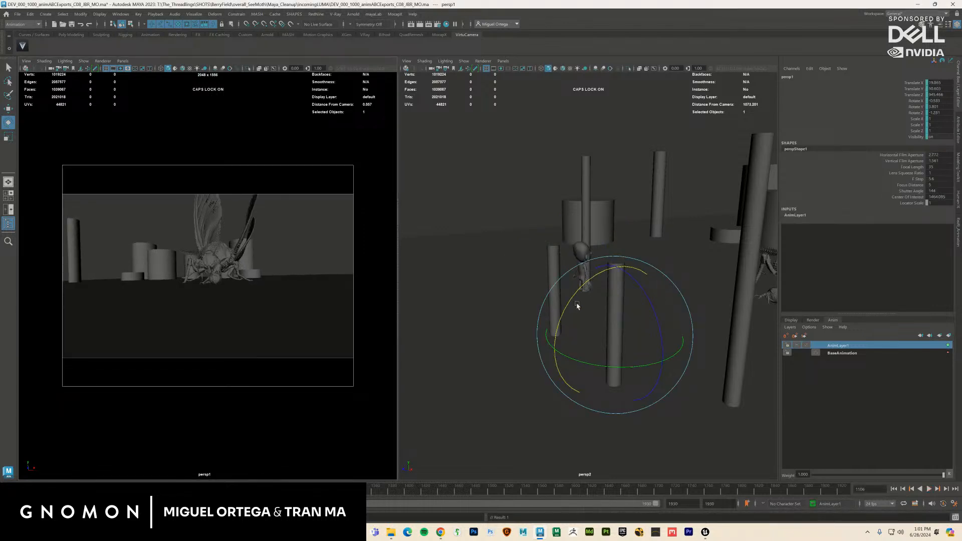
pyautogui.moveTo(574, 302); pyautogui.dragTo(642, 344)
pyautogui.press('w')
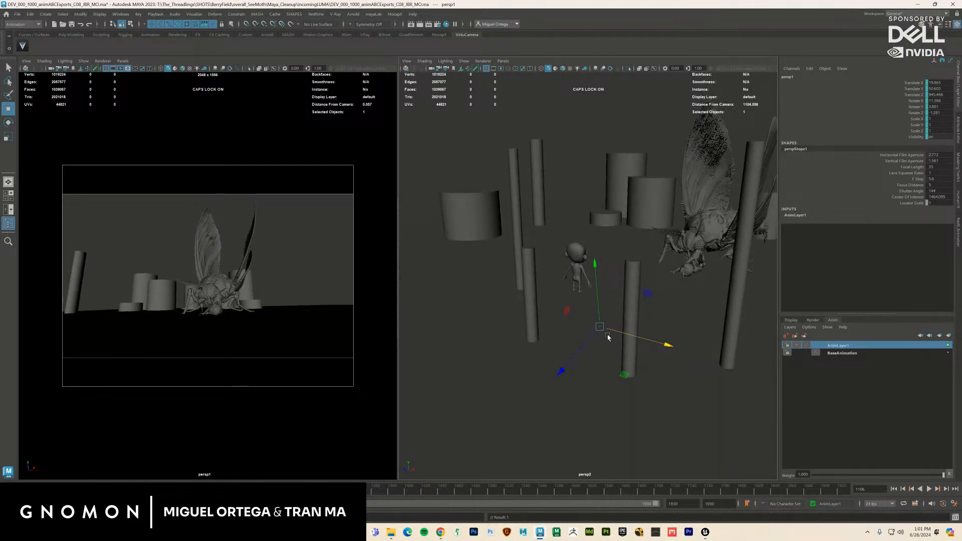
# Step: Raise the shot camera at frame 1114, re-aiming it down at the moth and pulling it back
pyautogui.hotkey('alt', 'v')
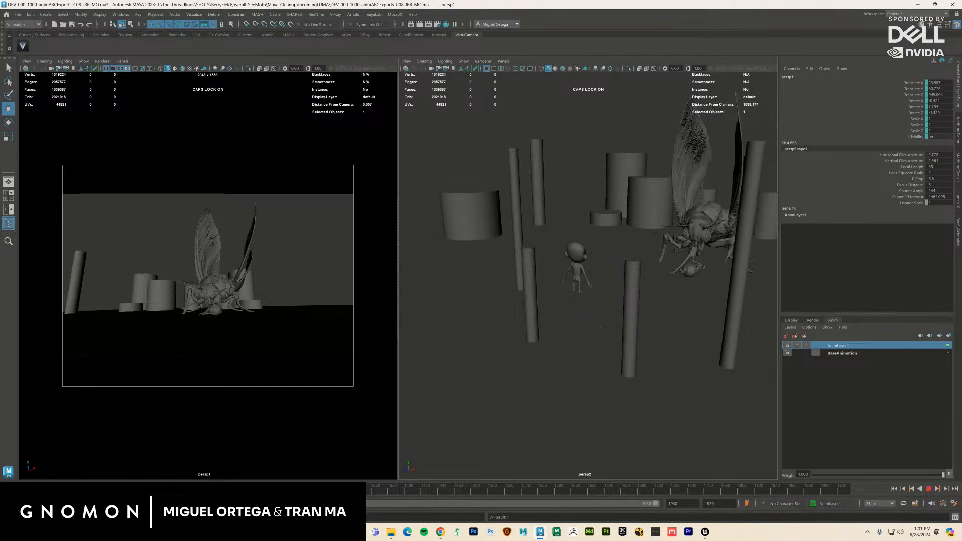
pyautogui.hotkey('alt', 'v')
pyautogui.moveTo(600, 317); pyautogui.dragTo(605, 250)
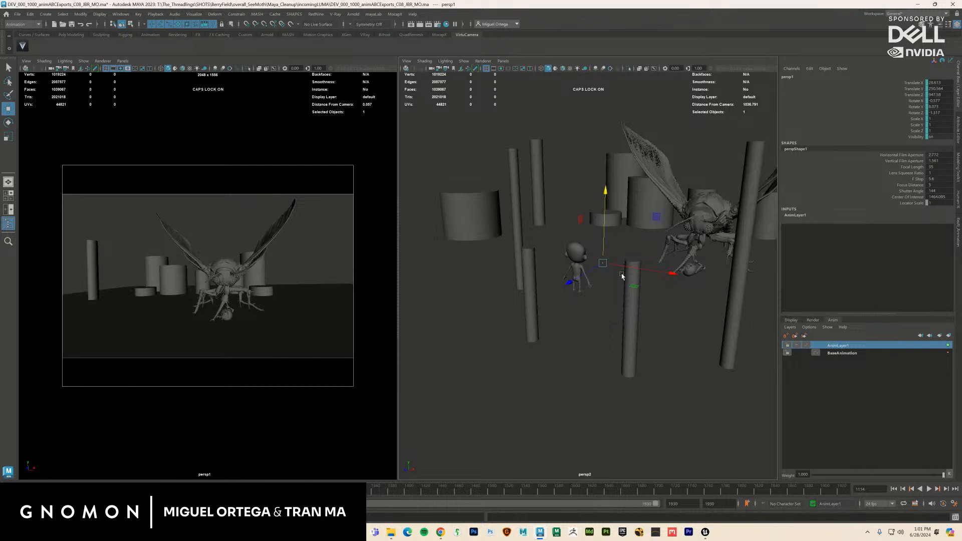
pyautogui.press('e')
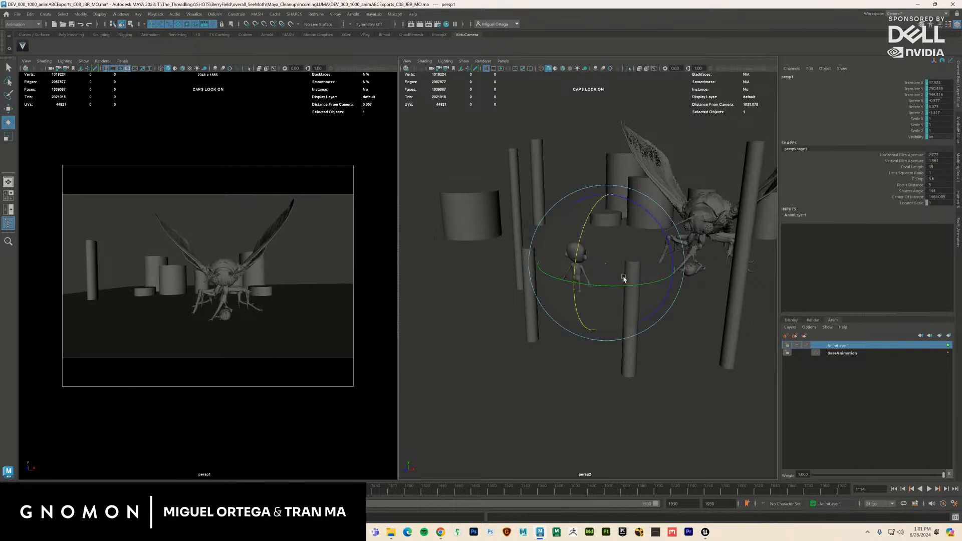
pyautogui.moveTo(621, 289); pyautogui.dragTo(577, 279)
pyautogui.press('w')
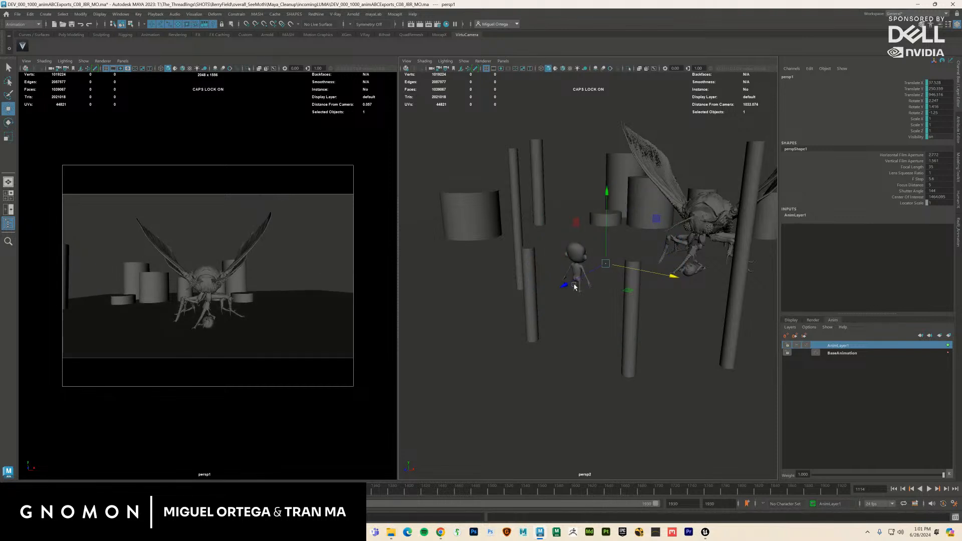
pyautogui.moveTo(577, 282); pyautogui.dragTo(556, 298)
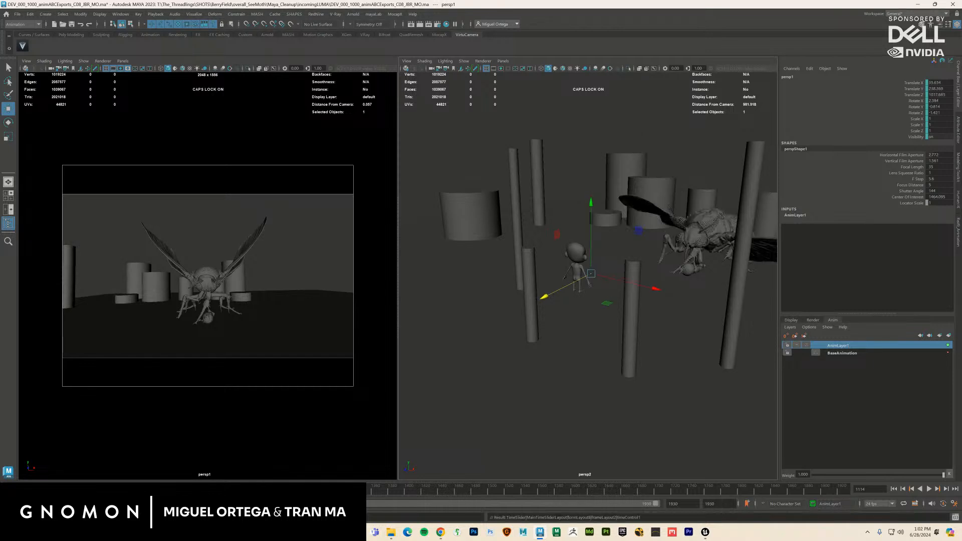
# Step: Step back to the earlier frames, reframe the scene view and play the moth attack with nothing selected
pyautogui.press(',')
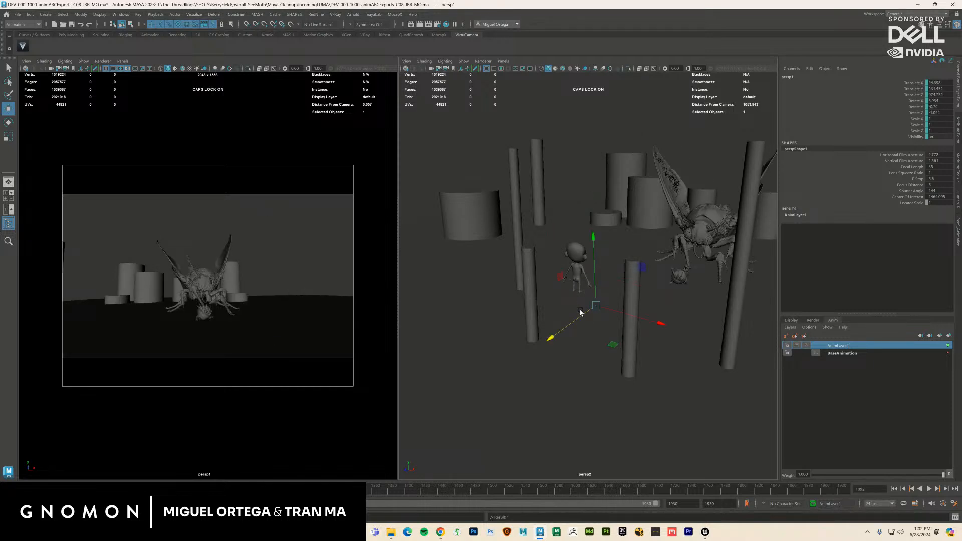
pyautogui.moveTo(591, 316); pyautogui.dragTo(559, 264)
pyautogui.press('e')
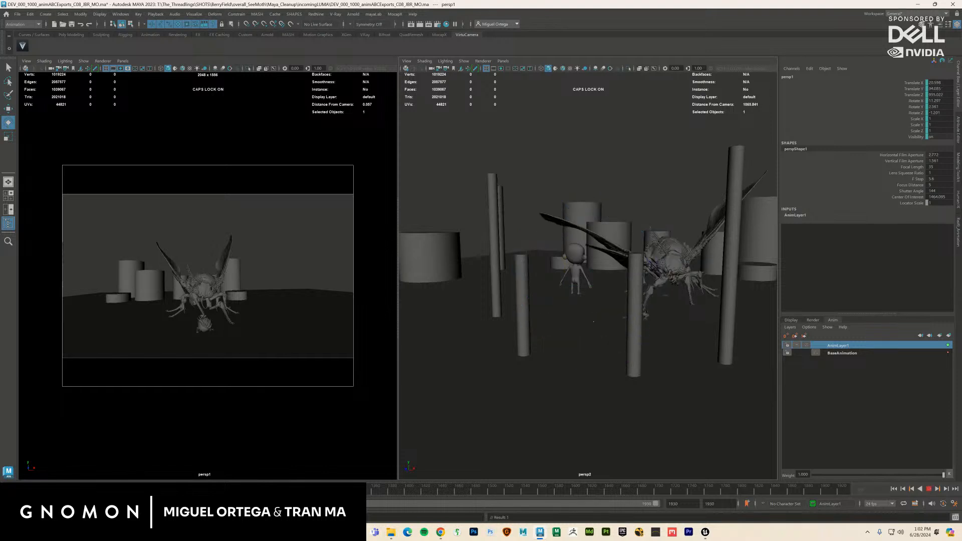
pyautogui.click(287, 277)
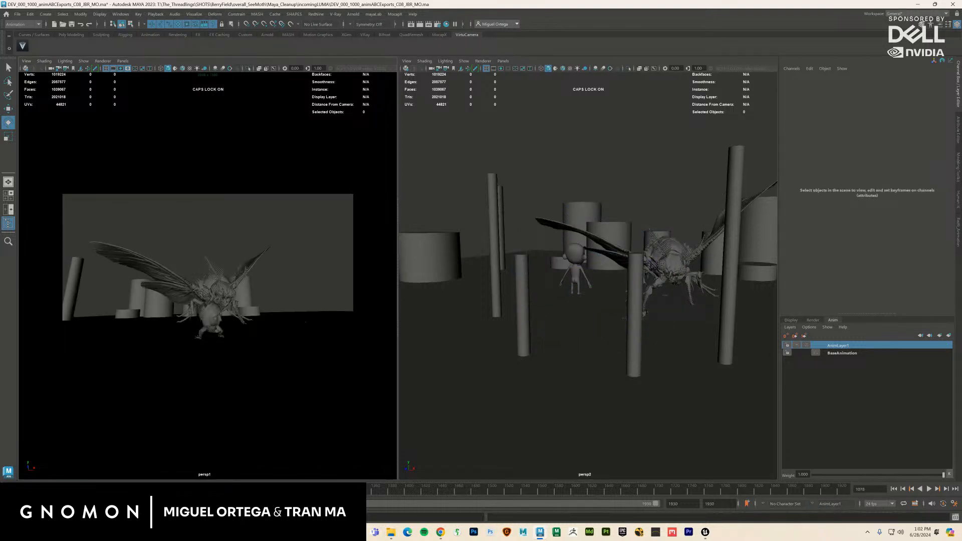
pyautogui.hotkey('alt', 'v')
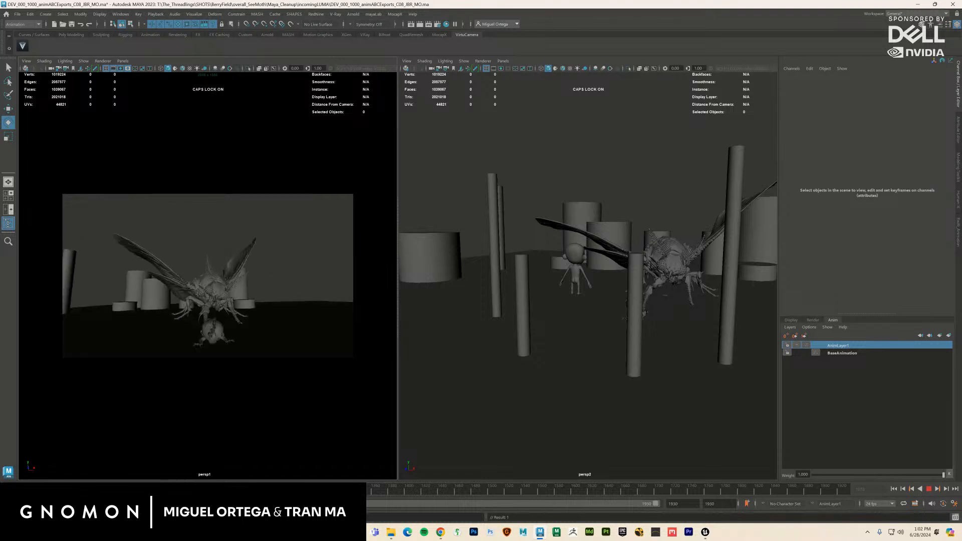
pyautogui.press('Escape')
# Step: Play the shot with the camera selected, then deselect it and replay from the first frame through the attack
pyautogui.click(26, 60)
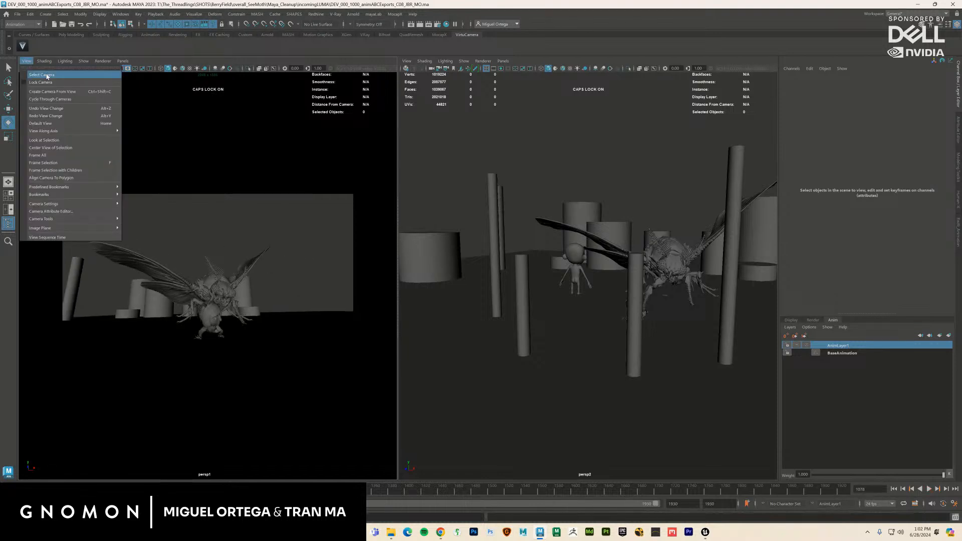
pyautogui.click(36, 71)
pyautogui.hotkey('alt', 'v')
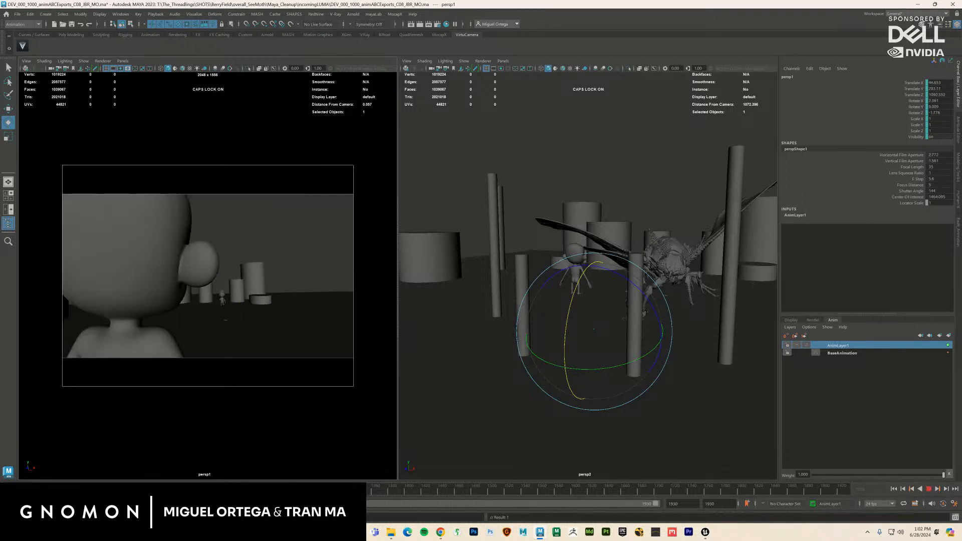
pyautogui.hotkey('alt', 'v')
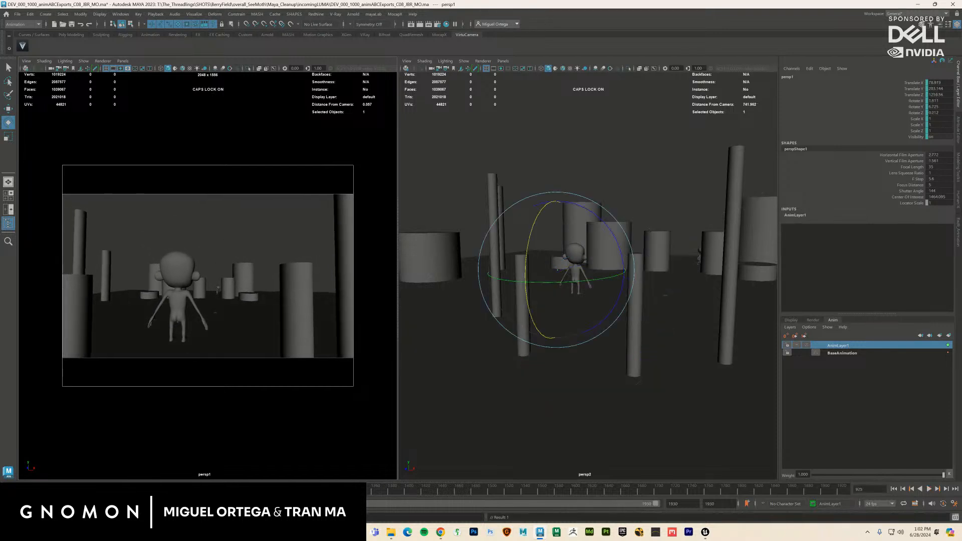
pyautogui.click(247, 251)
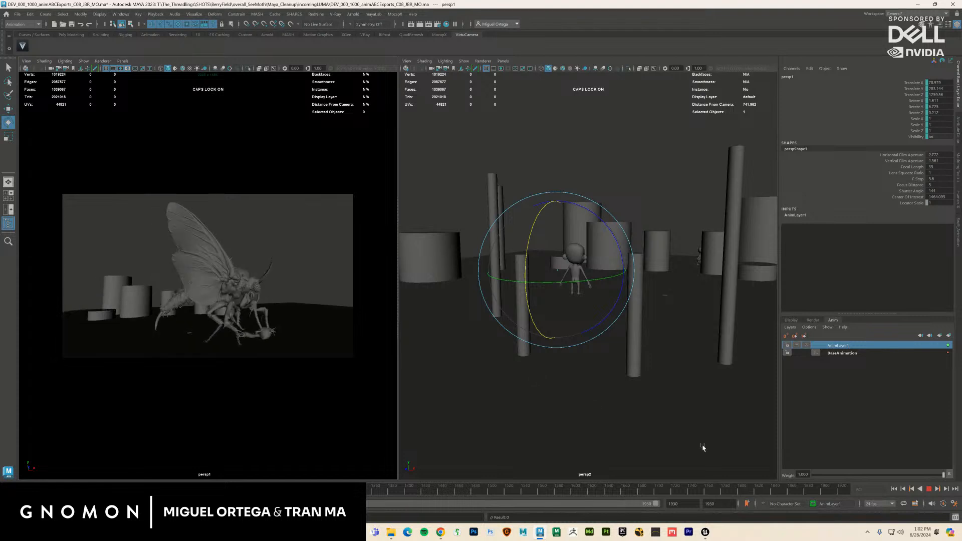
pyautogui.click(894, 491)
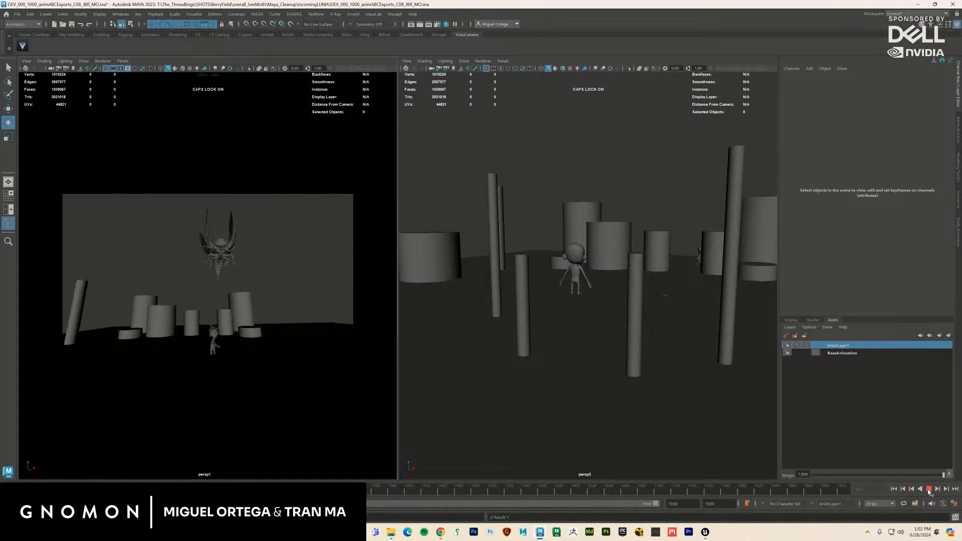
pyautogui.click(928, 489)
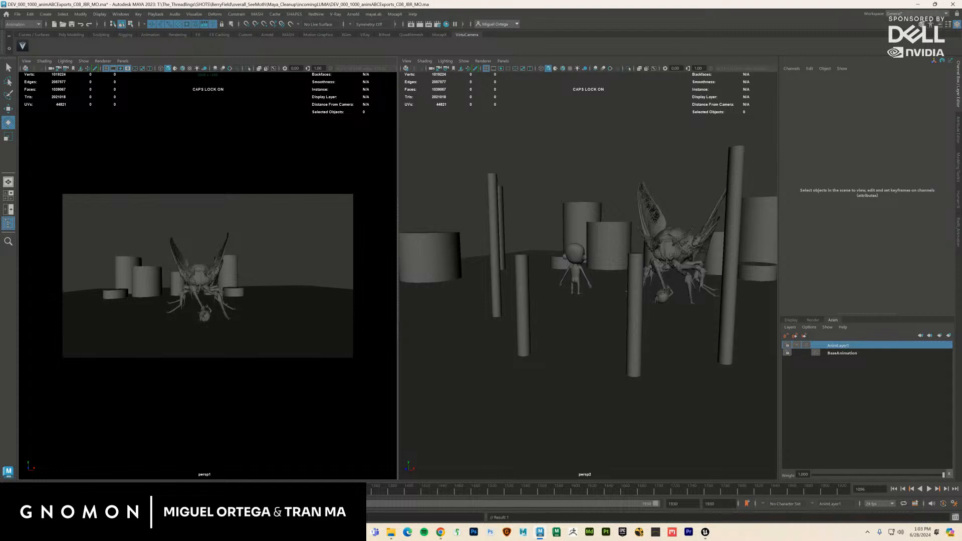
# Step: Delete the selected shot camera's AnimLayer1 keys around frame 1126
pyautogui.click(590, 271)
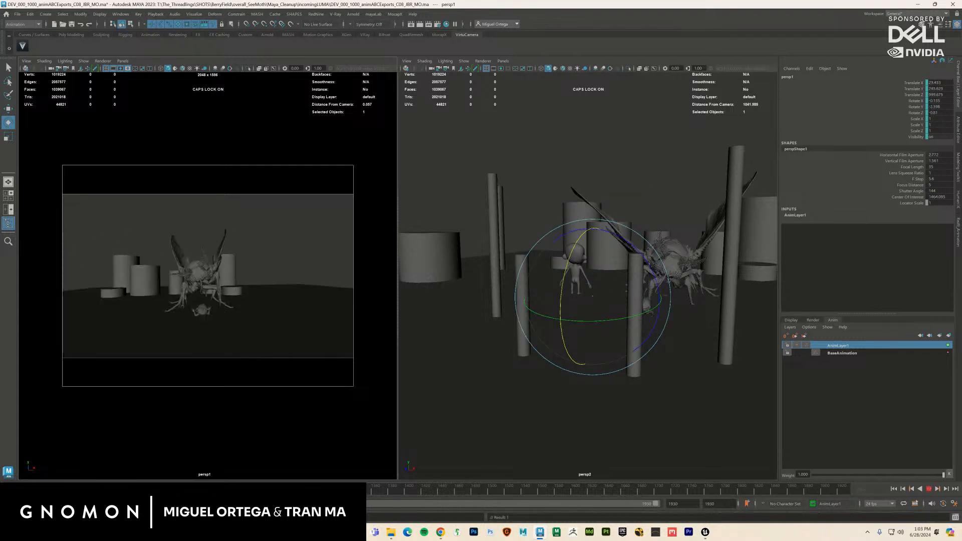
pyautogui.rightClick(171, 487)
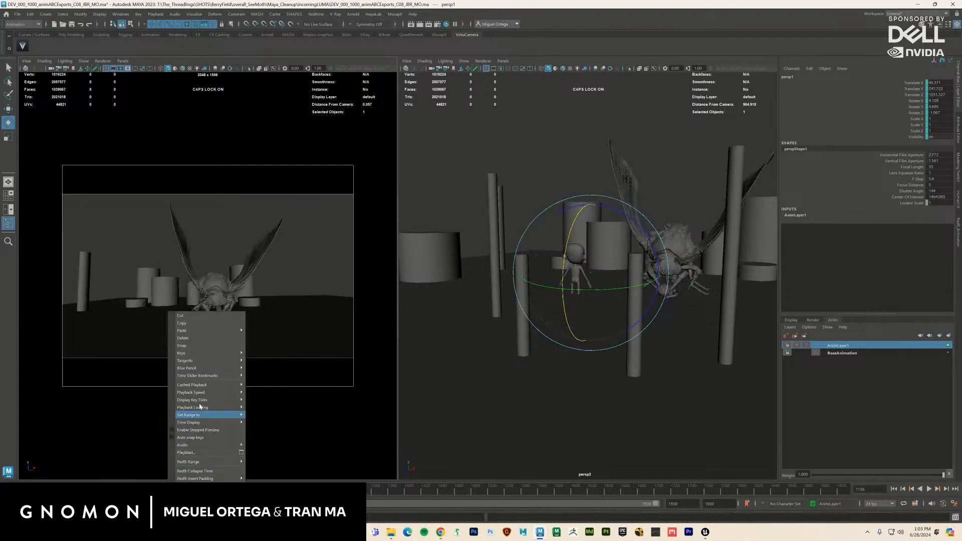
pyautogui.click(218, 339)
# Step: Tilt the shot camera up at frame 1100 on AnimLayer1, playing the surrounding frames before and after the adjustment
pyautogui.hotkey('alt', 'v')
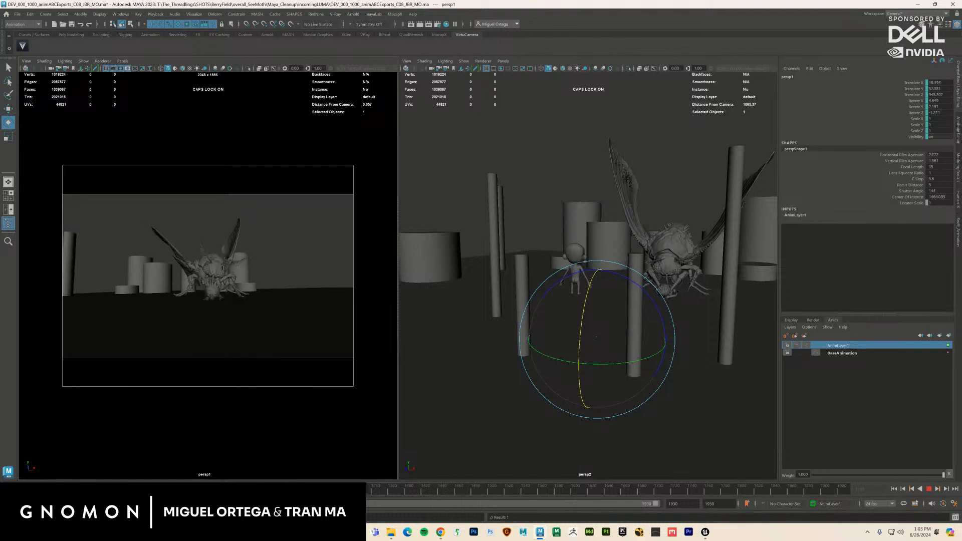
pyautogui.hotkey('alt', 'v')
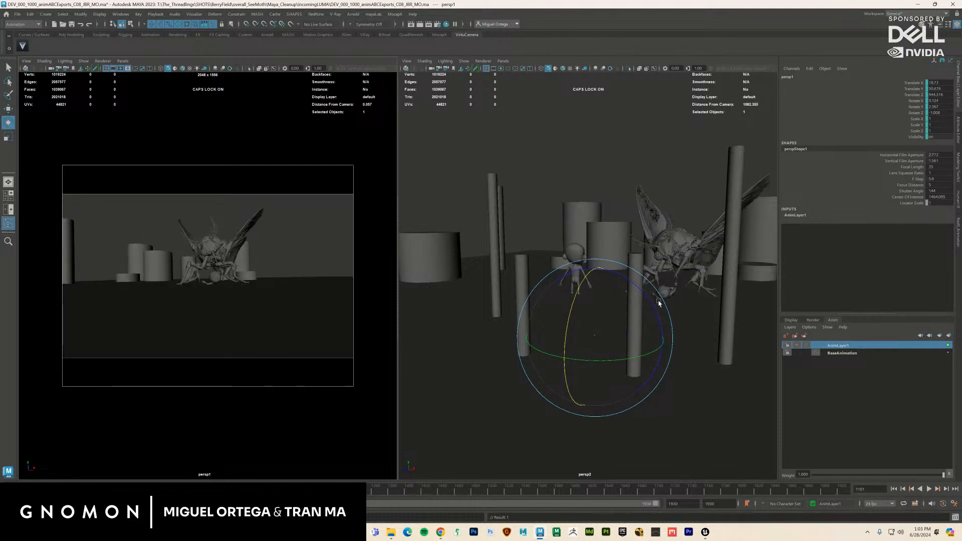
pyautogui.moveTo(568, 329); pyautogui.dragTo(567, 351)
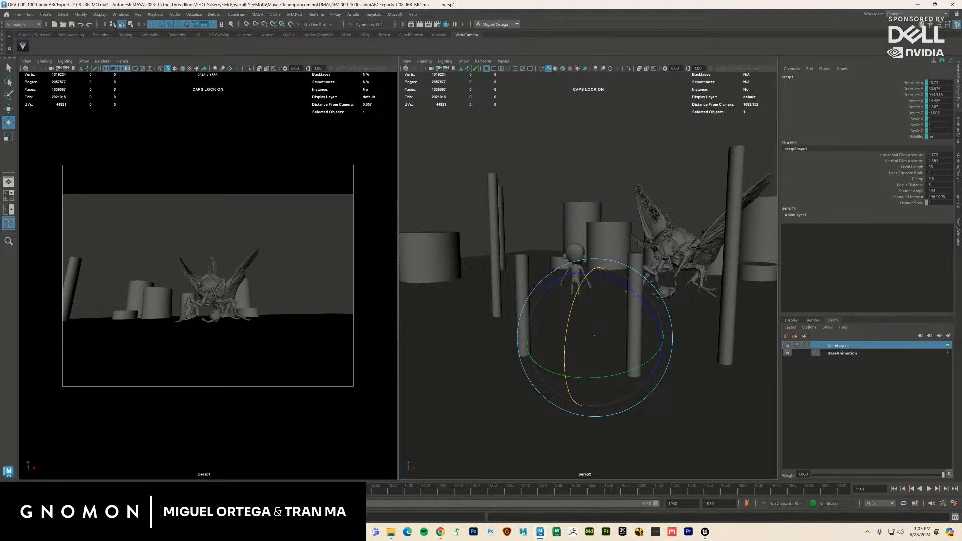
pyautogui.hotkey('alt', 'v')
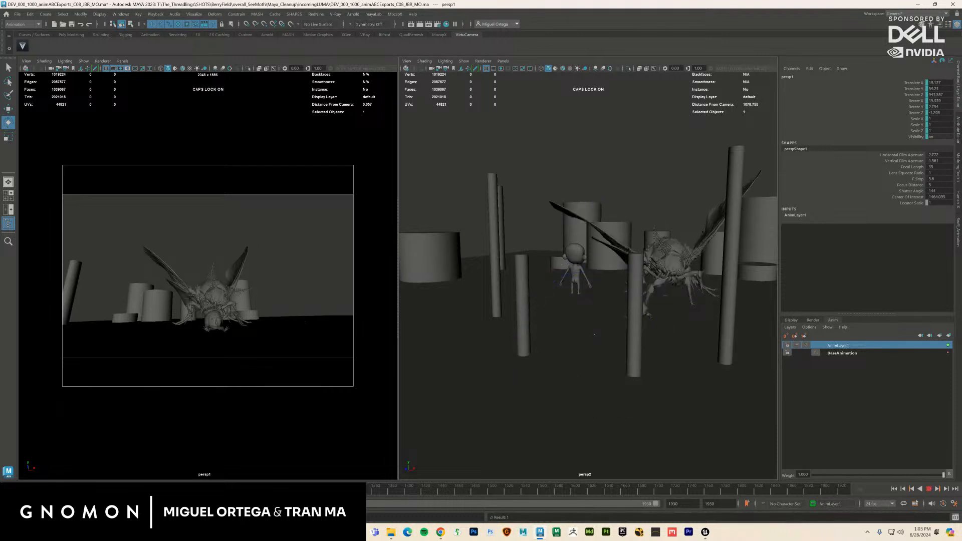
pyautogui.hotkey('alt', 'v')
# Step: Return to the start of the shot and play it repeatedly in the enlarged camera view to review the revised tilt
pyautogui.moveTo(143, 489); pyautogui.dragTo(16, 489)
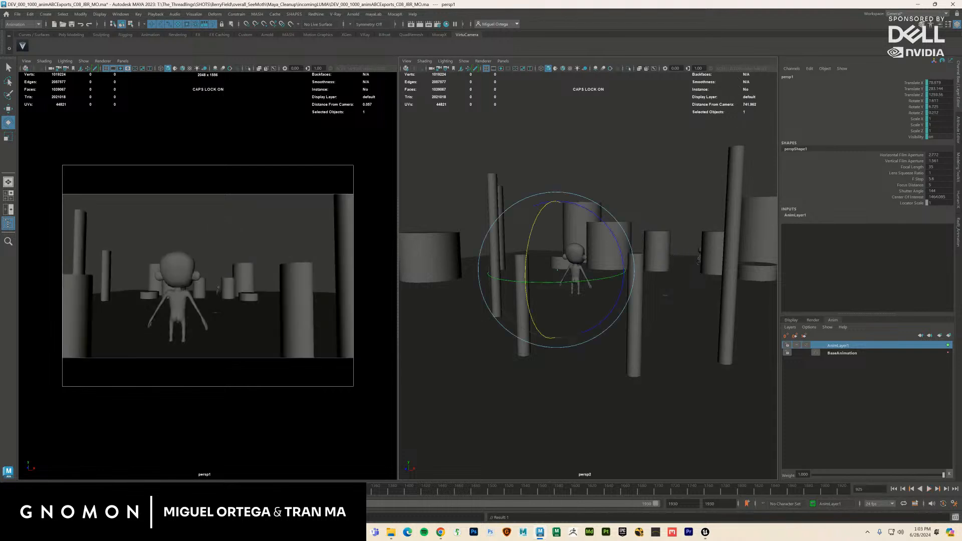
pyautogui.click(280, 229)
pyautogui.press('space')
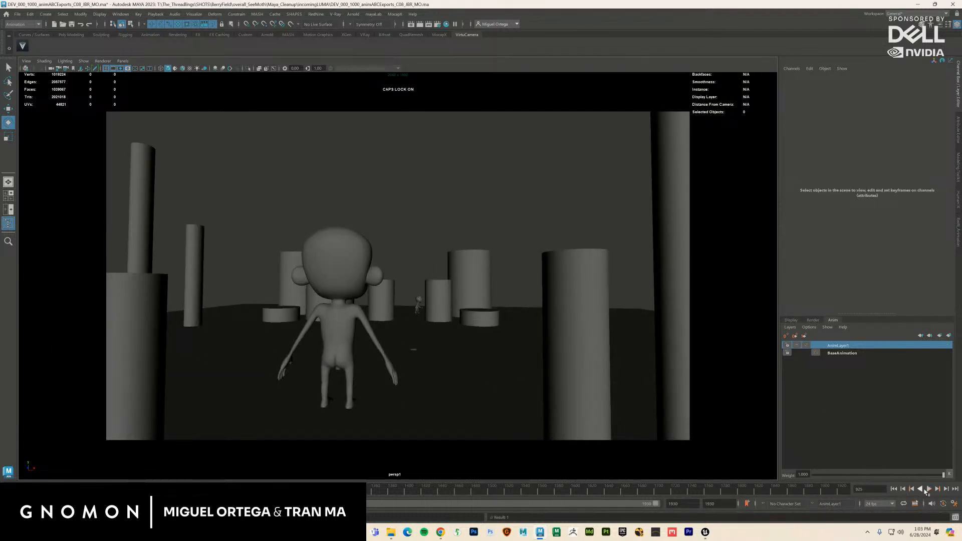
pyautogui.click(929, 489)
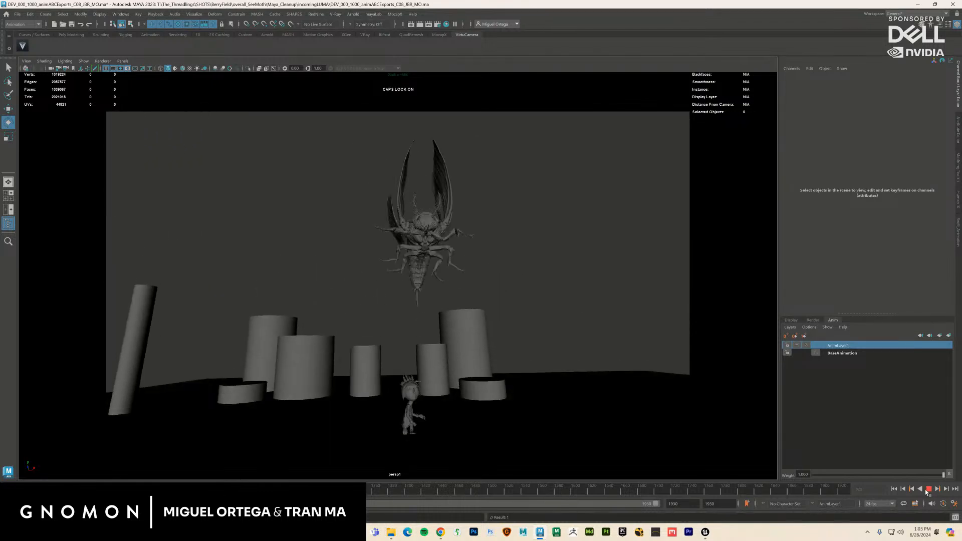
pyautogui.click(927, 491)
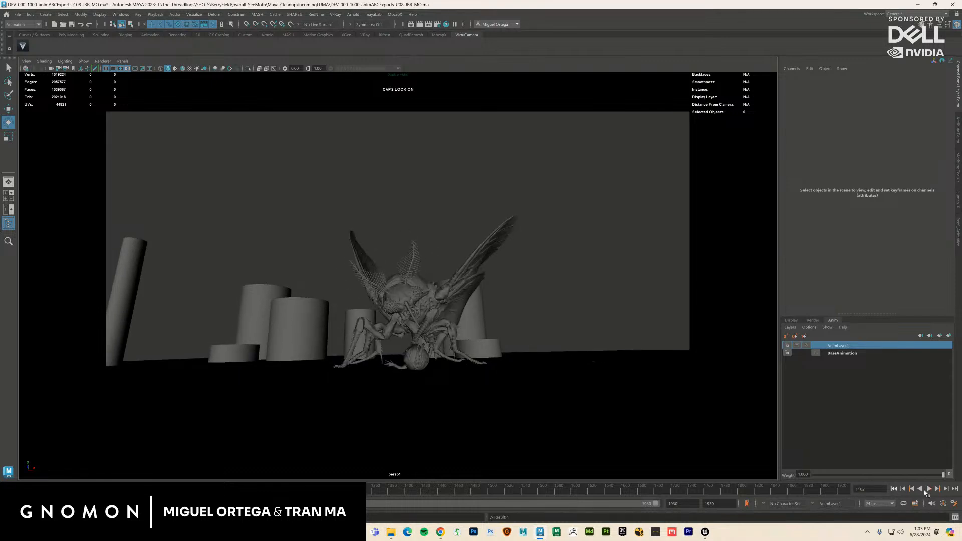
pyautogui.click(927, 490)
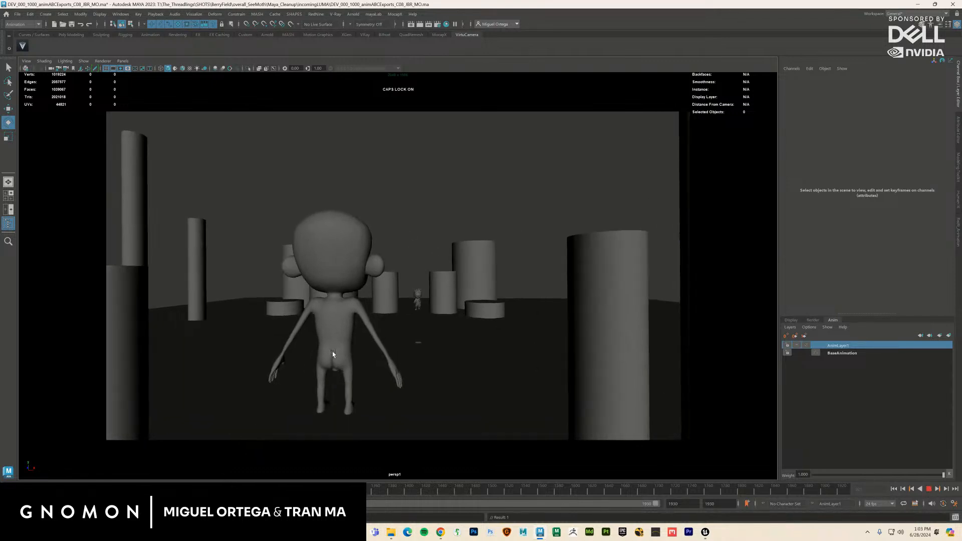
pyautogui.click(332, 354)
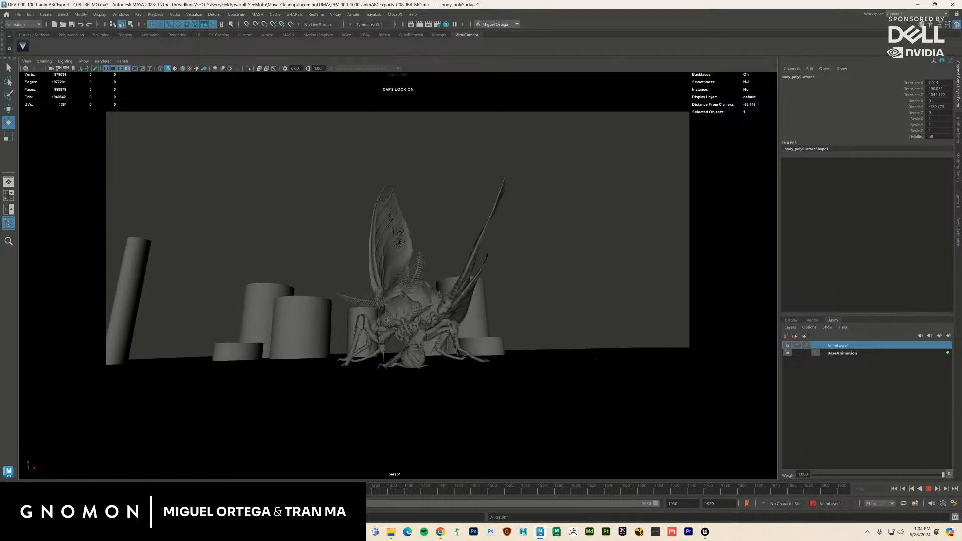
pyautogui.press('Escape')
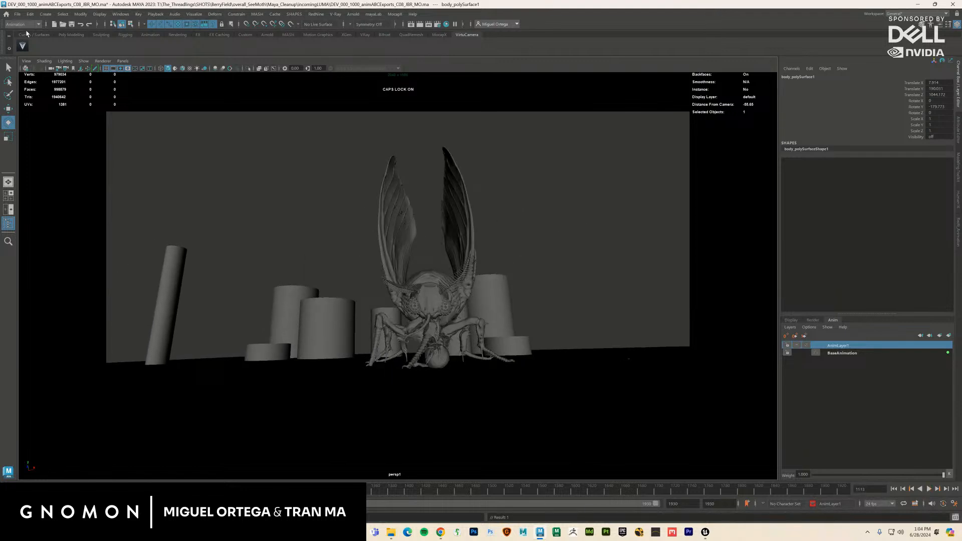
# Step: Save the scene, then replay the shot from its first frame through the attack
pyautogui.click(18, 15)
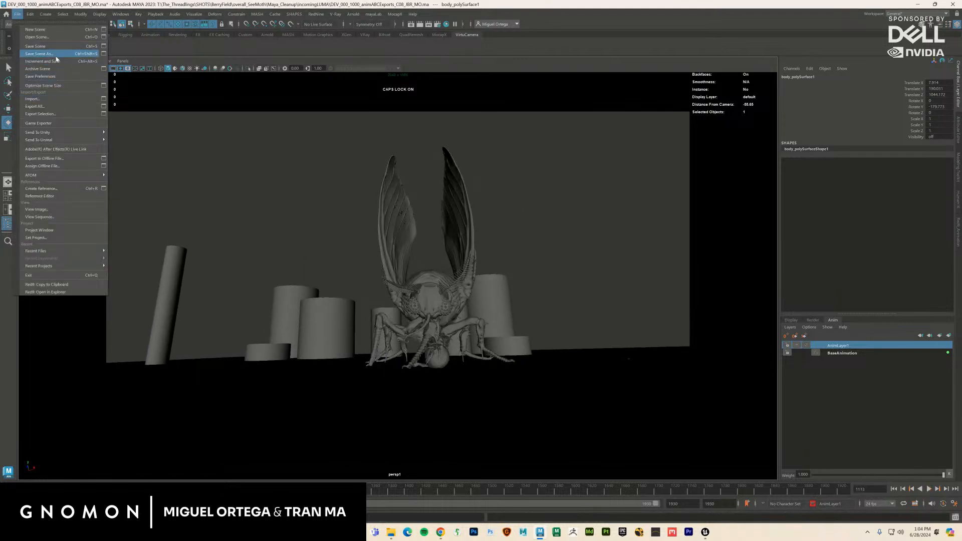
pyautogui.click(60, 53)
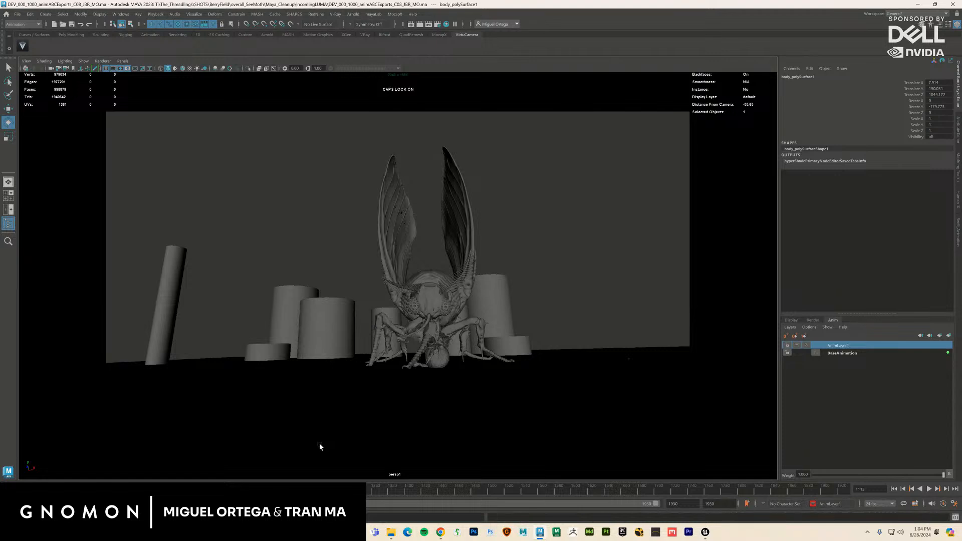
pyautogui.click(895, 489)
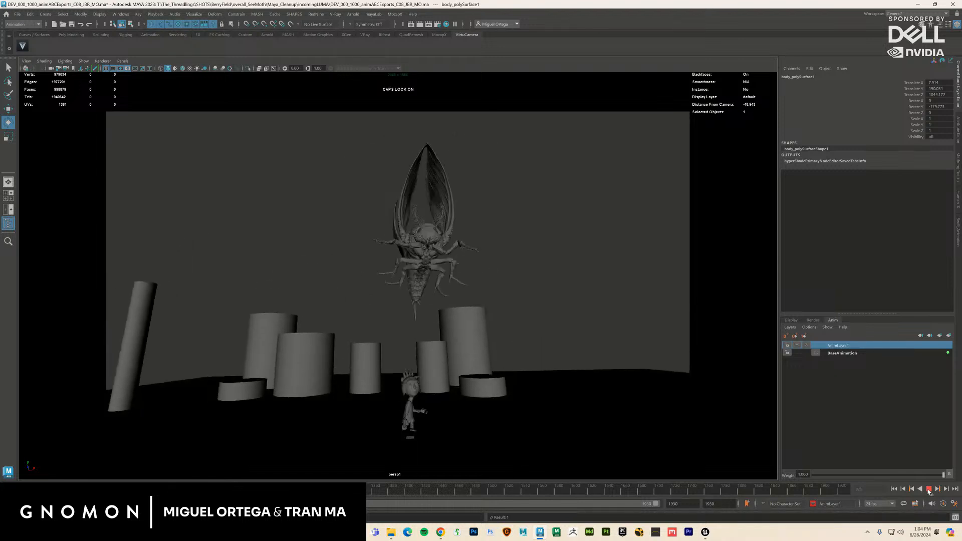
pyautogui.click(929, 490)
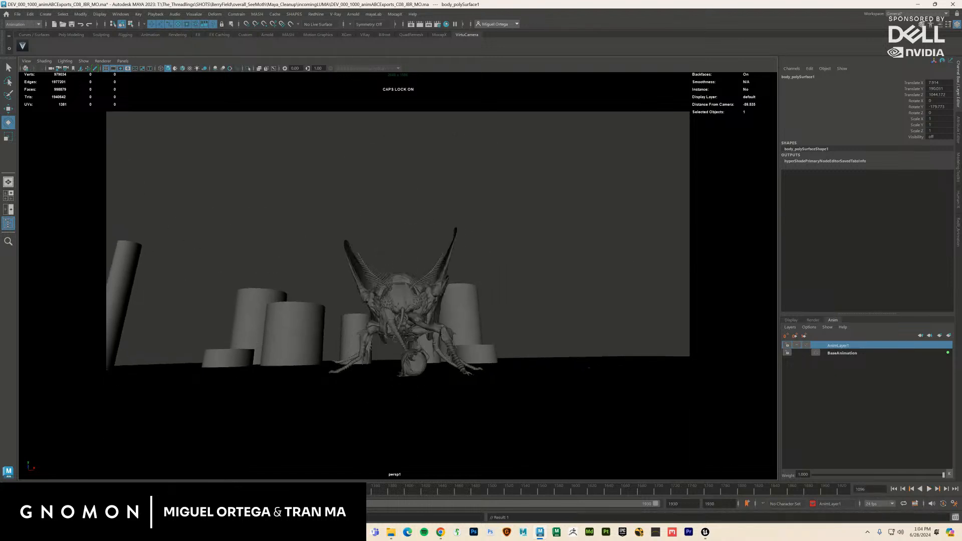
pyautogui.click(929, 489)
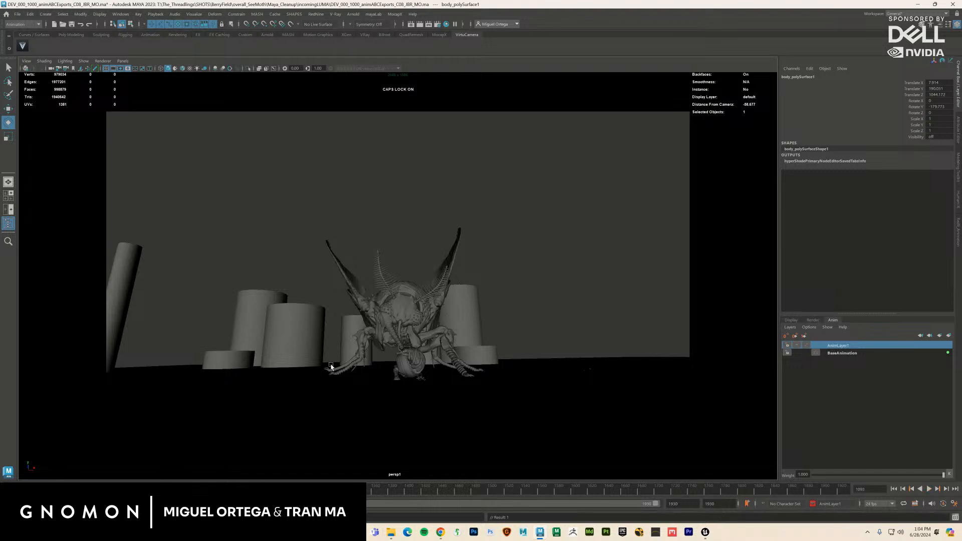
# Step: Switch the shot camera viewport to a new perspective camera
pyautogui.click(131, 63)
pyautogui.moveTo(136, 68)
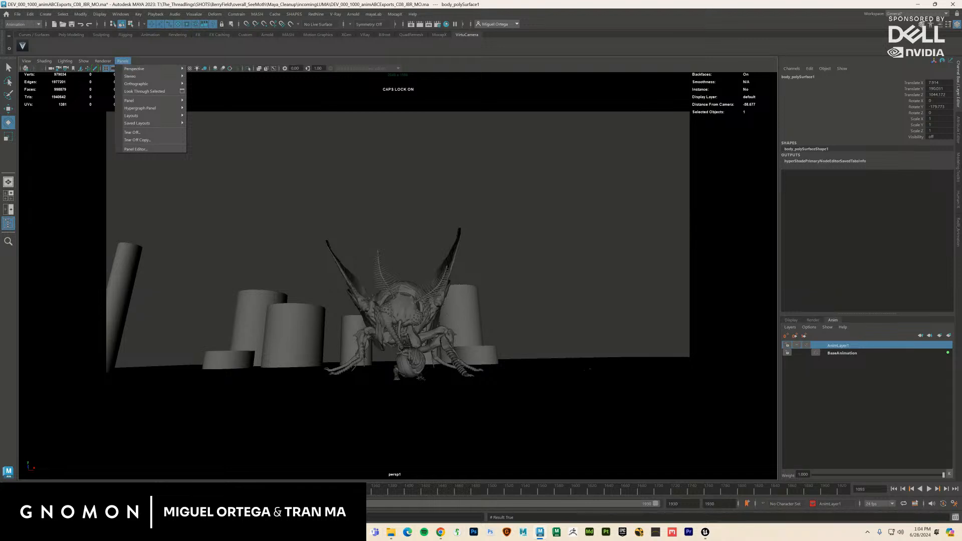
pyautogui.press('Escape')
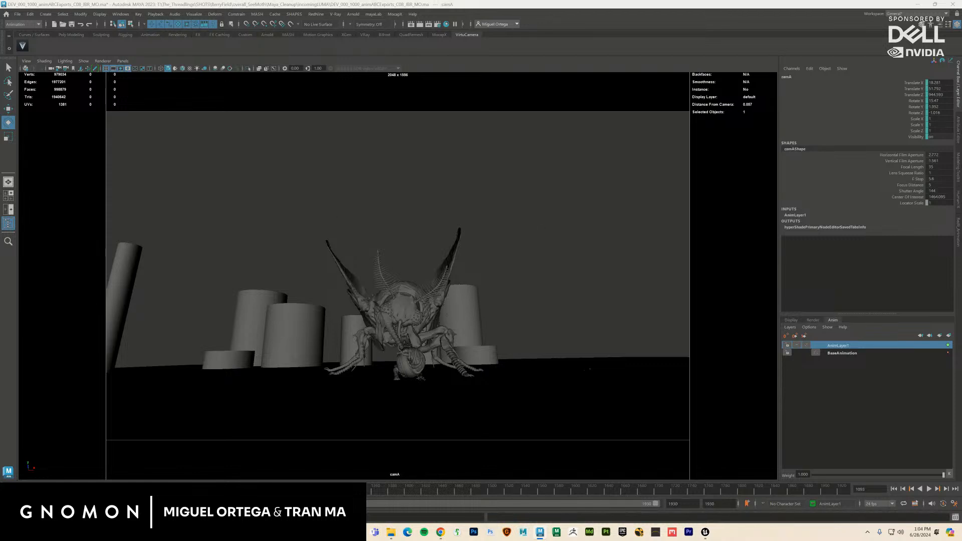
pyautogui.click(122, 61)
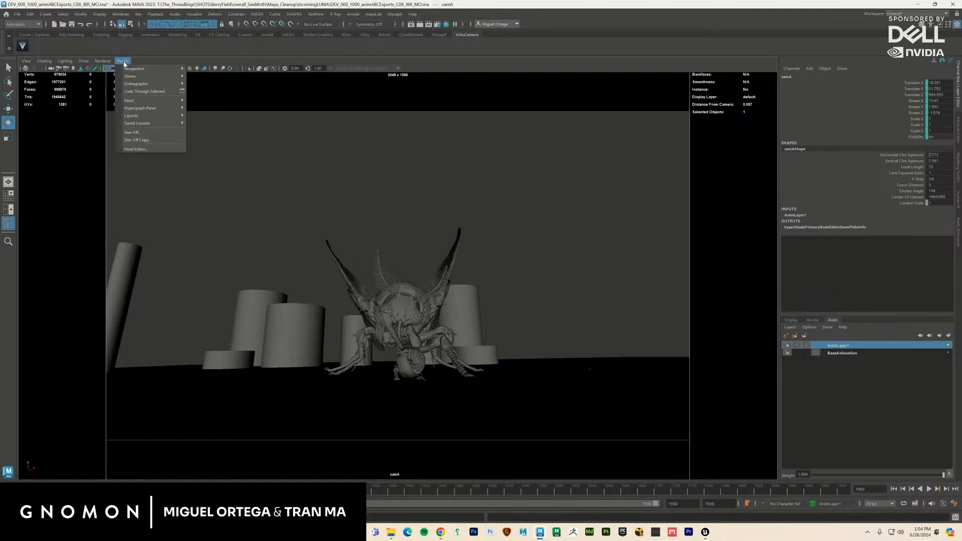
pyautogui.moveTo(138, 71)
pyautogui.click(221, 118)
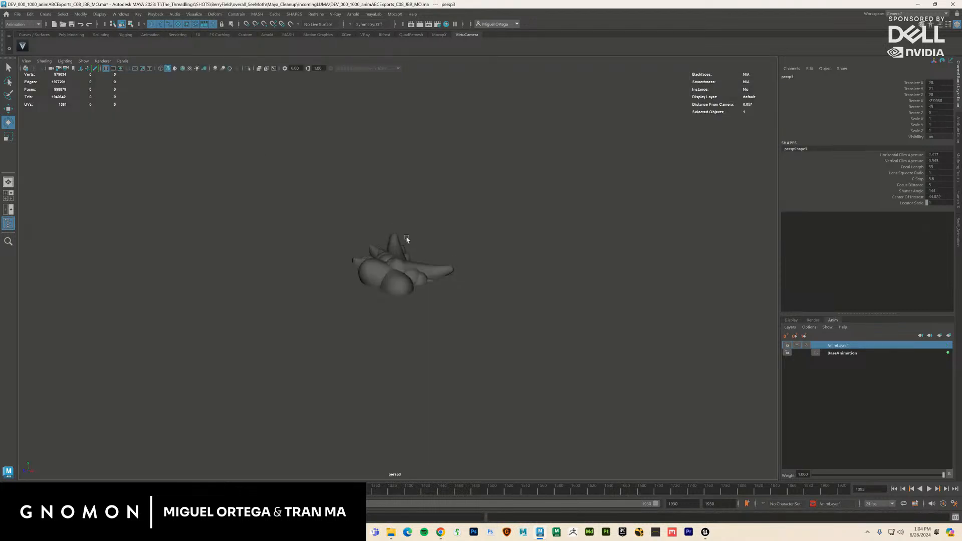
# Step: Apply the THREADLINGS camera preset to the new perspective camera with Replace, and bring its lens attributes into view
pyautogui.hotkey('ctrl', 'a')
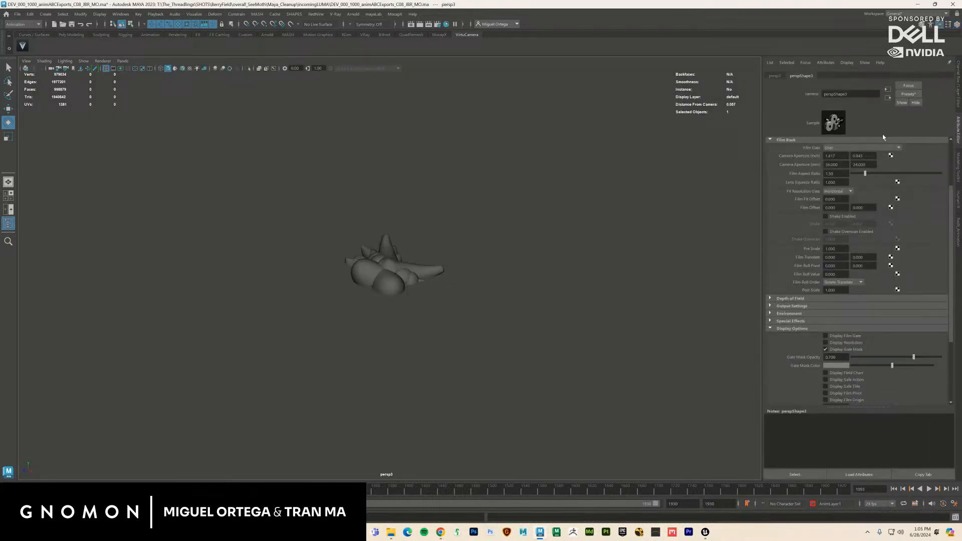
pyautogui.click(924, 95)
pyautogui.moveTo(925, 120)
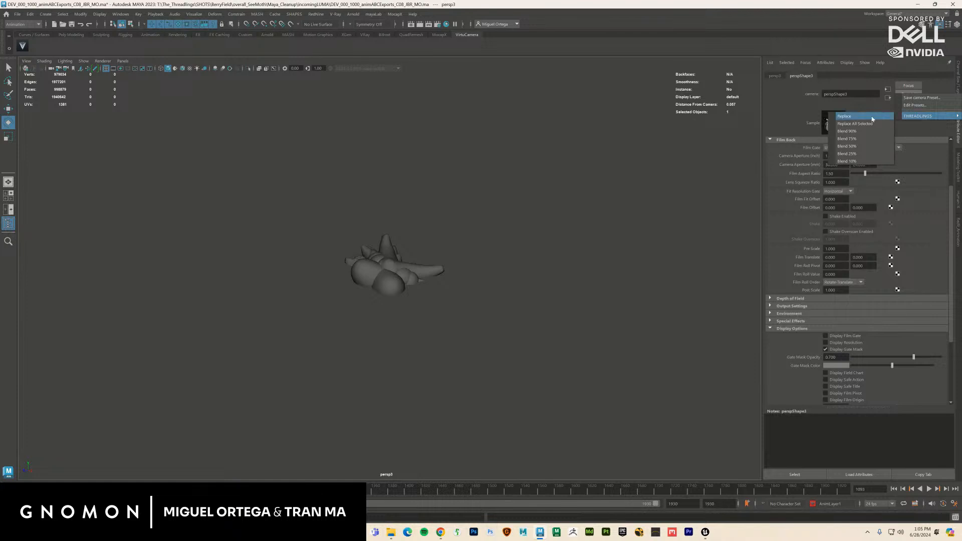
pyautogui.click(873, 119)
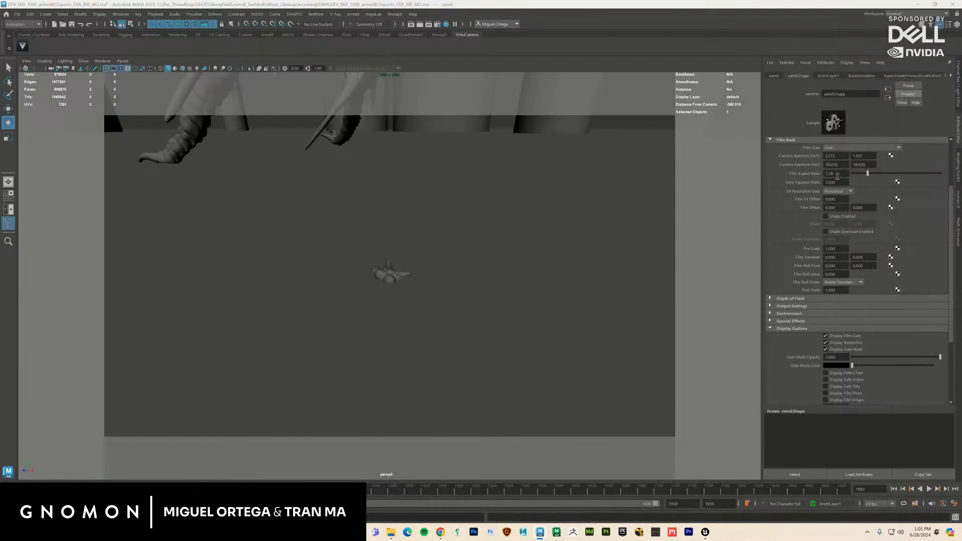
pyautogui.moveTo(952, 202); pyautogui.dragTo(947, 158)
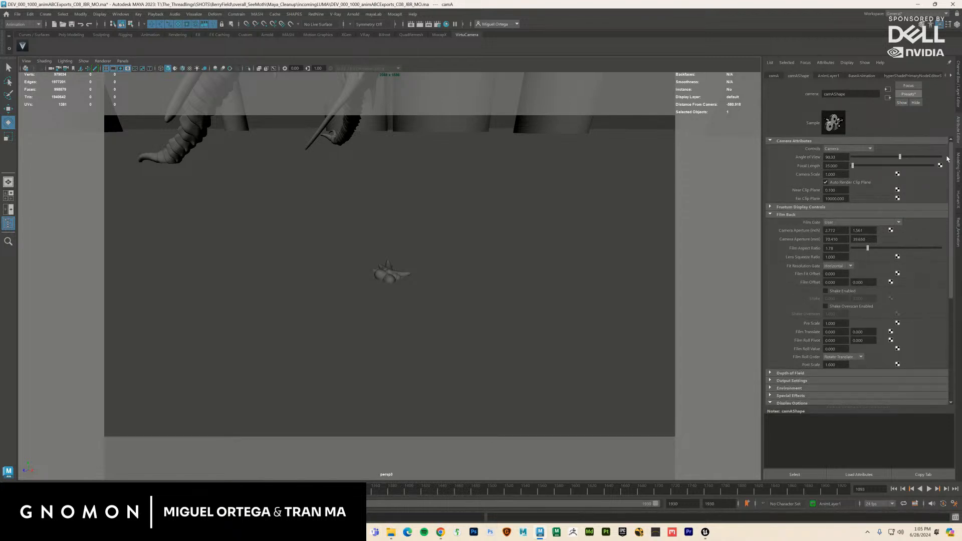
# Step: Look through the new perspective camera and frame a low close-up of the moth over the fallen character
pyautogui.click(199, 145)
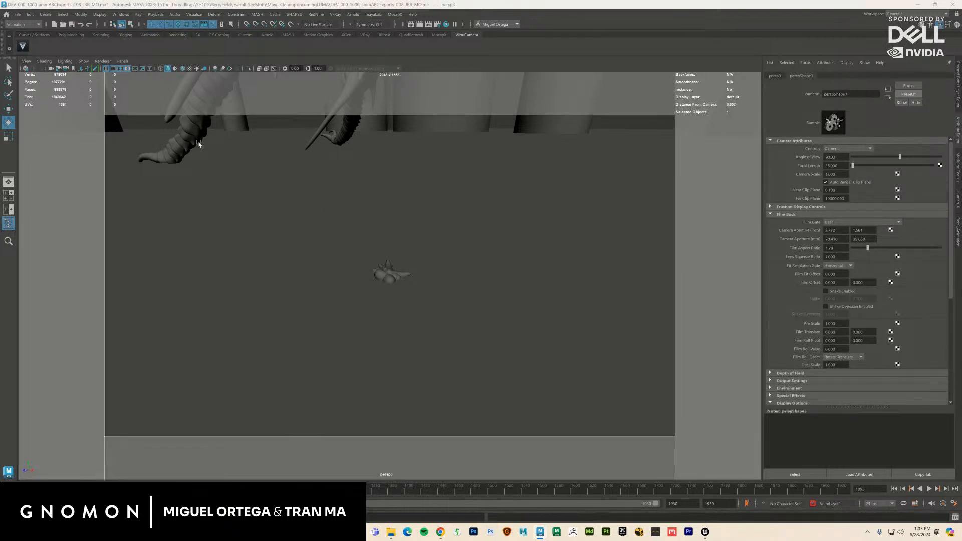
pyautogui.click(123, 61)
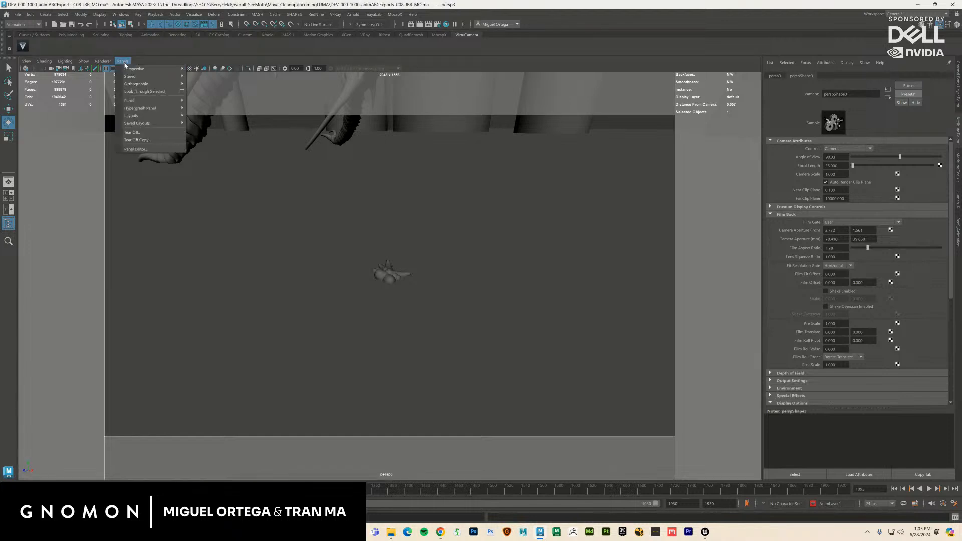
pyautogui.moveTo(150, 69)
pyautogui.click(249, 122)
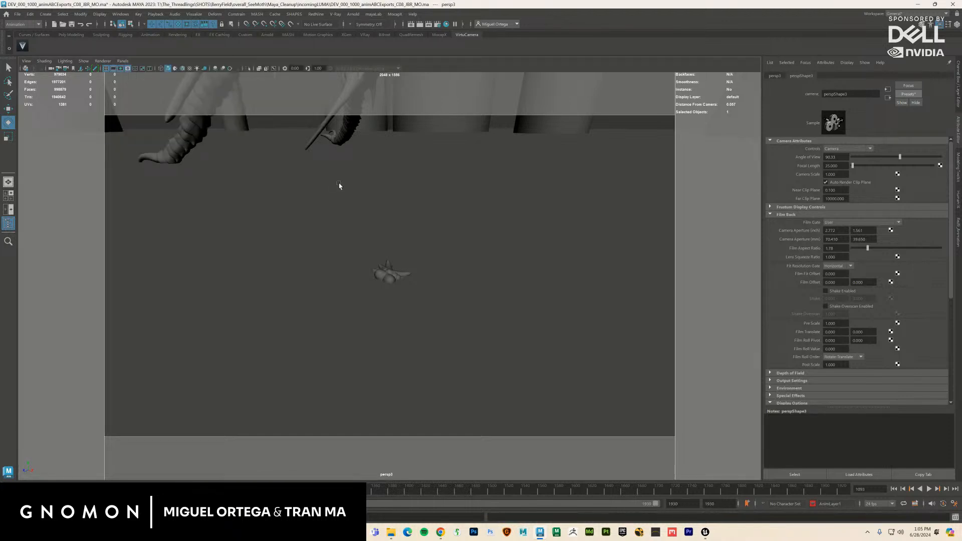
pyautogui.moveTo(402, 168); pyautogui.dragTo(502, 343)
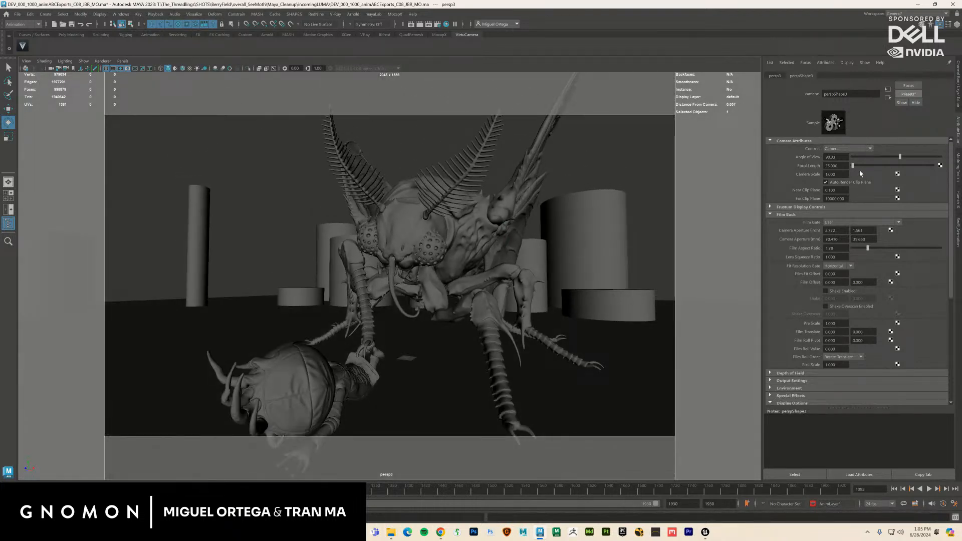
# Step: Set the new camera's focal length to 50 and reframe the moth with the fallen character in the foreground
pyautogui.moveTo(853, 169); pyautogui.dragTo(855, 169)
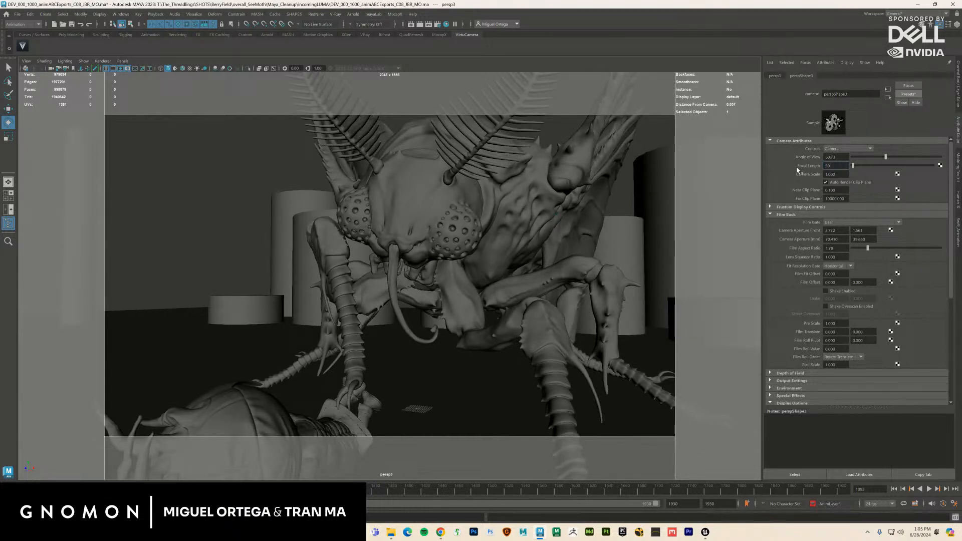
pyautogui.write('50')
pyautogui.press('Return')
pyautogui.moveTo(485, 339); pyautogui.dragTo(487, 342)
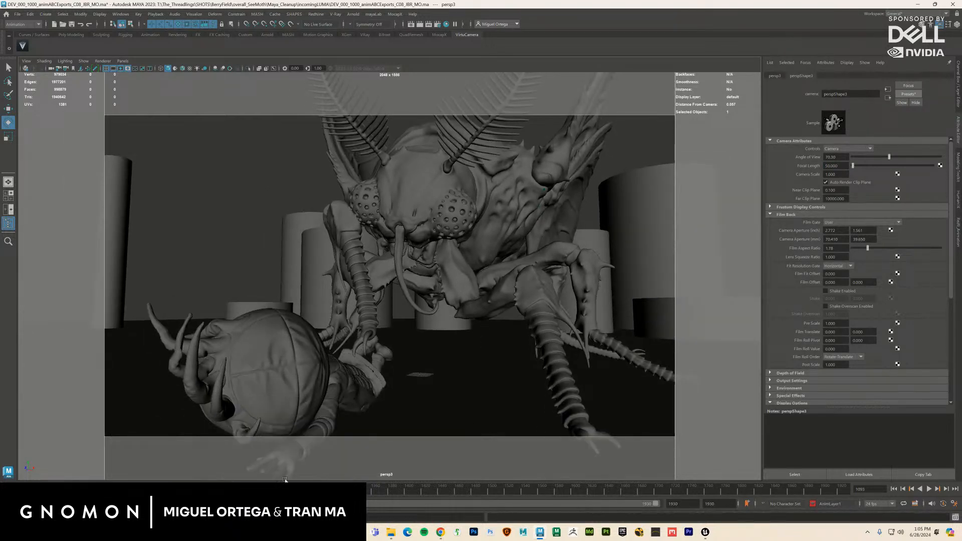
# Step: Try front, side and rear framings of the attack with the new camera, playing the animation from each viewpoint
pyautogui.hotkey('alt', 'v')
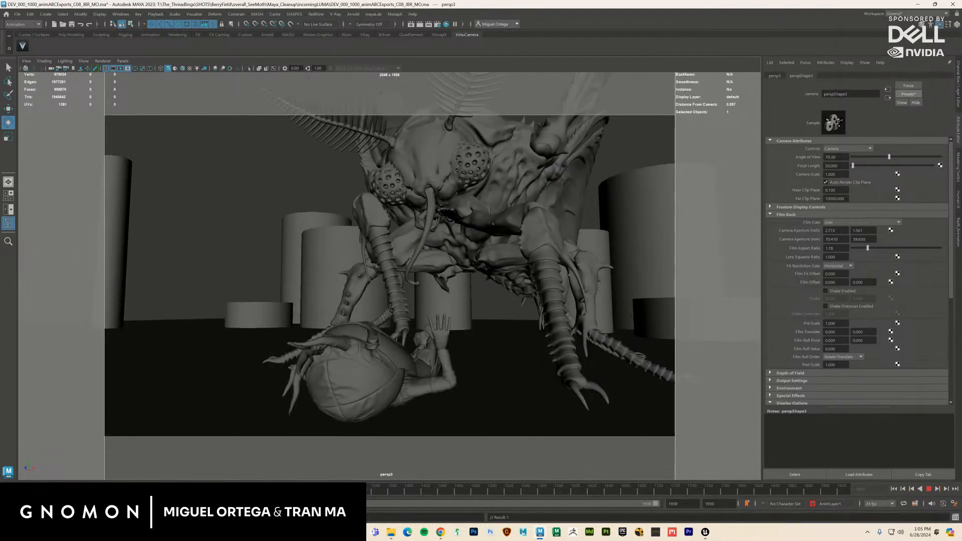
pyautogui.hotkey('alt', 'v')
pyautogui.moveTo(415, 420); pyautogui.dragTo(460, 391)
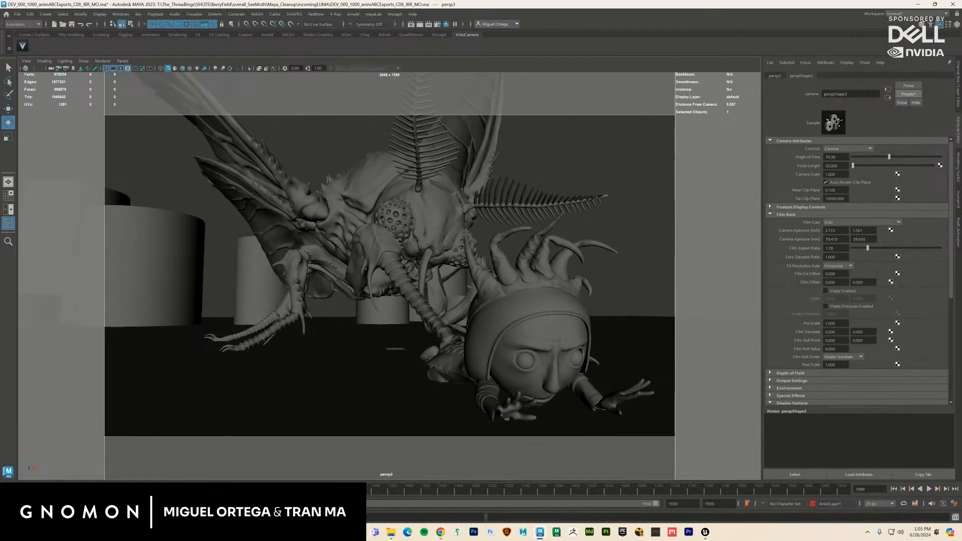
pyautogui.hotkey('alt', 'v')
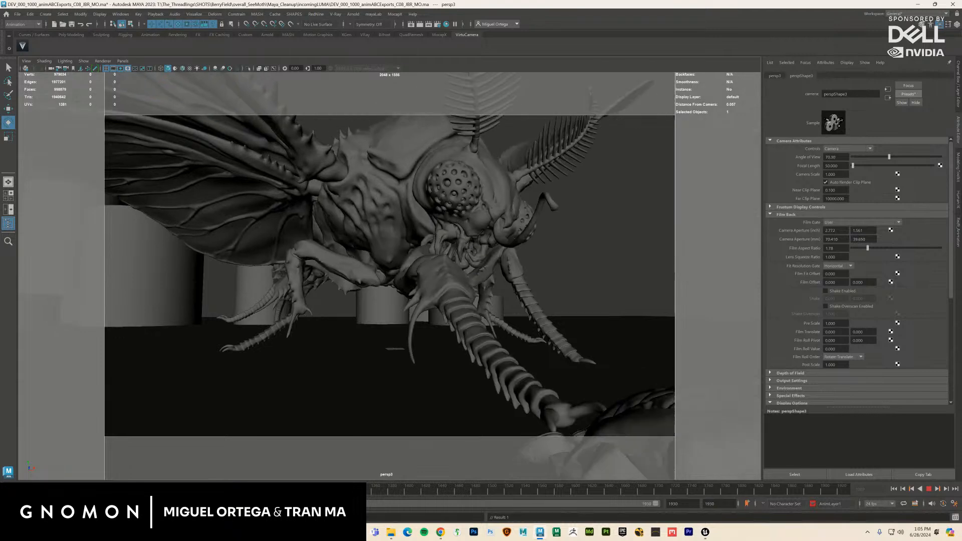
pyautogui.hotkey('alt', 'v')
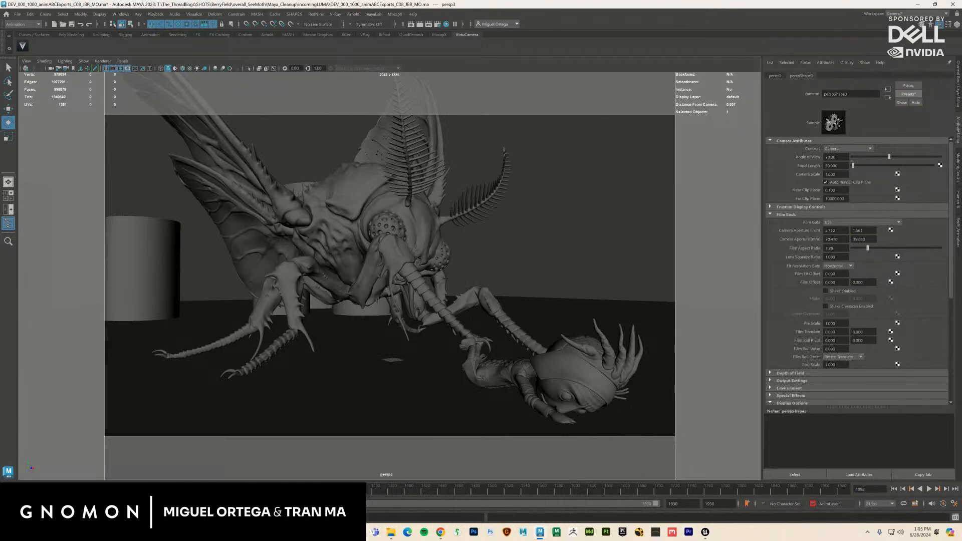
pyautogui.hotkey('alt', 'v')
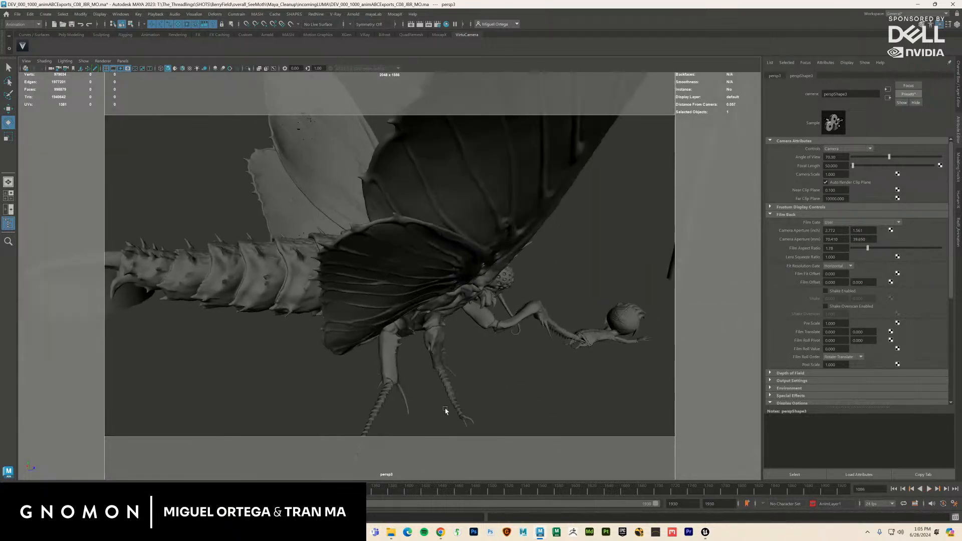
pyautogui.hotkey('alt', 'v')
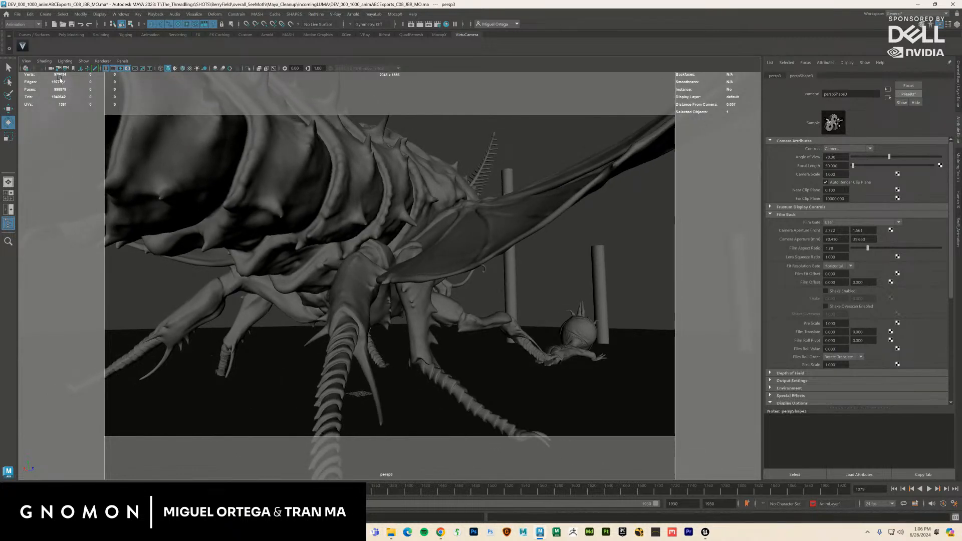
# Step: Select the new viewport camera and refine its low framing from behind the moth, replaying the attack to check it
pyautogui.click(25, 62)
pyautogui.click(41, 76)
pyautogui.hotkey('alt', 'v')
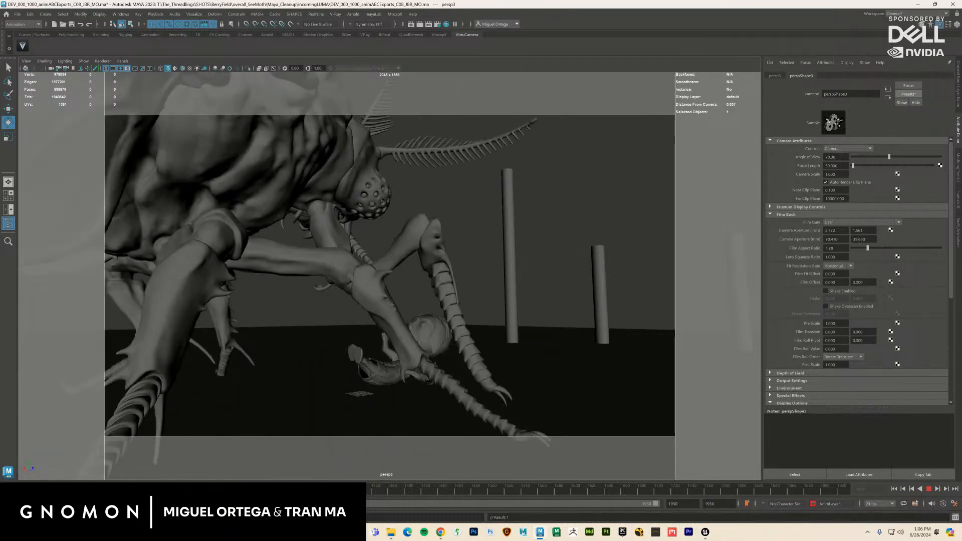
pyautogui.hotkey('alt', 'v')
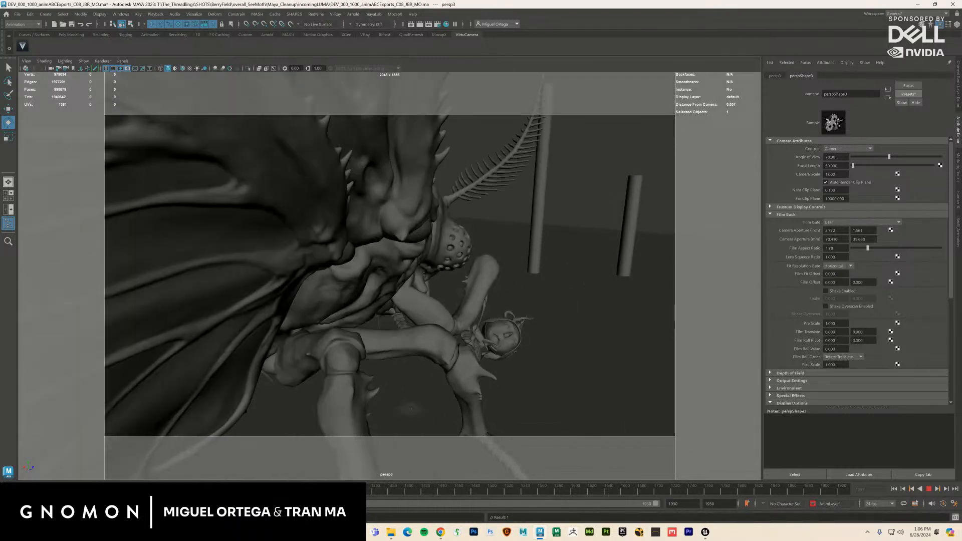
pyautogui.press('Escape')
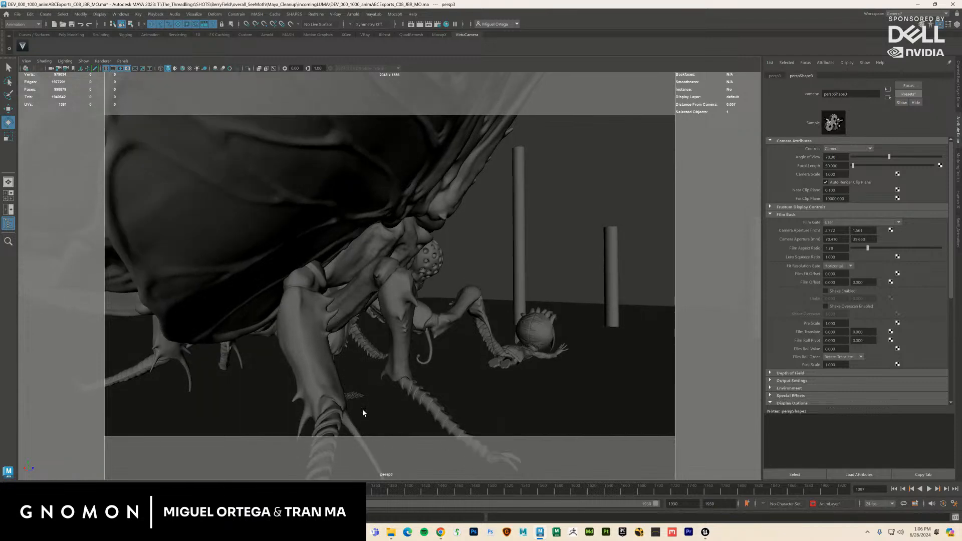
pyautogui.hotkey('alt', 'v')
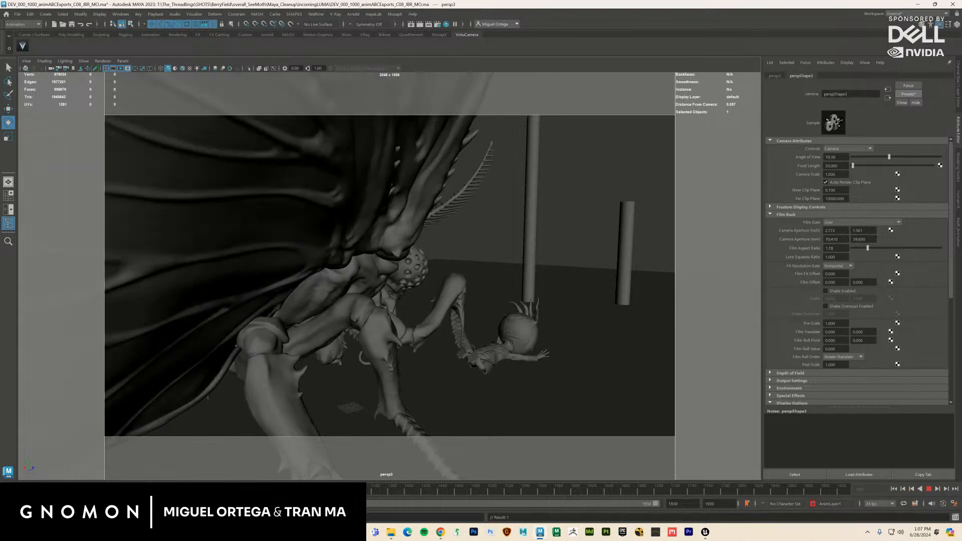
pyautogui.press('Escape')
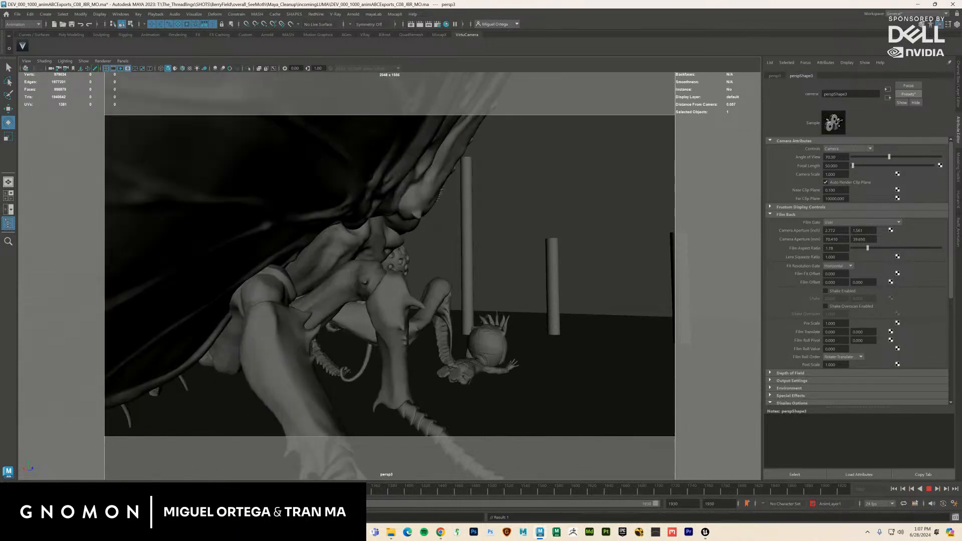
pyautogui.press('Escape')
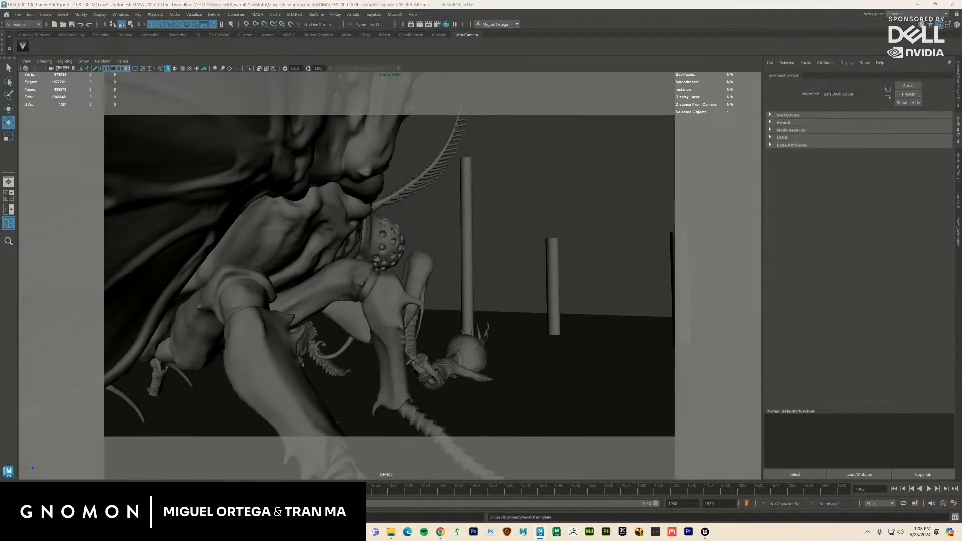
# Step: Move the standing character body mesh down to the ground beside the background pillars, and replay the attack
pyautogui.click(620, 269)
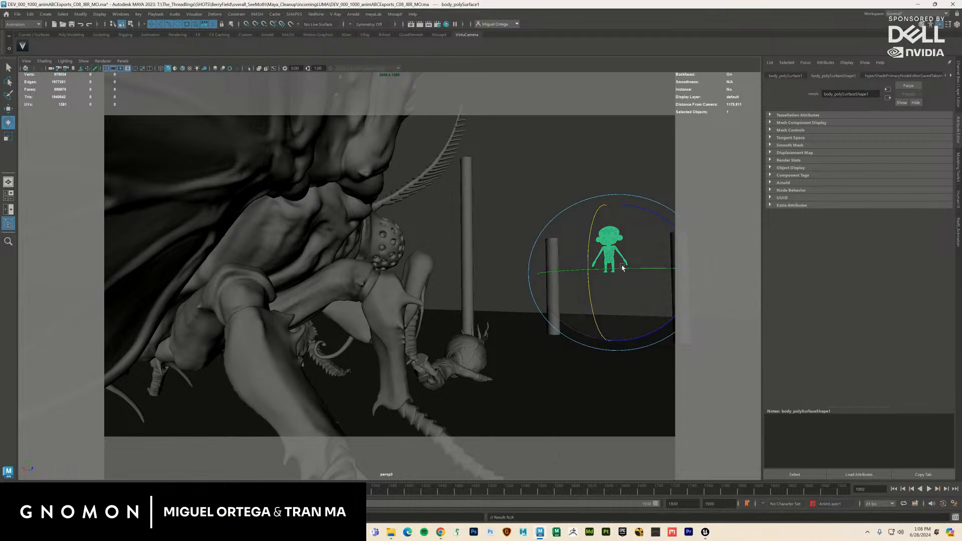
pyautogui.press('w')
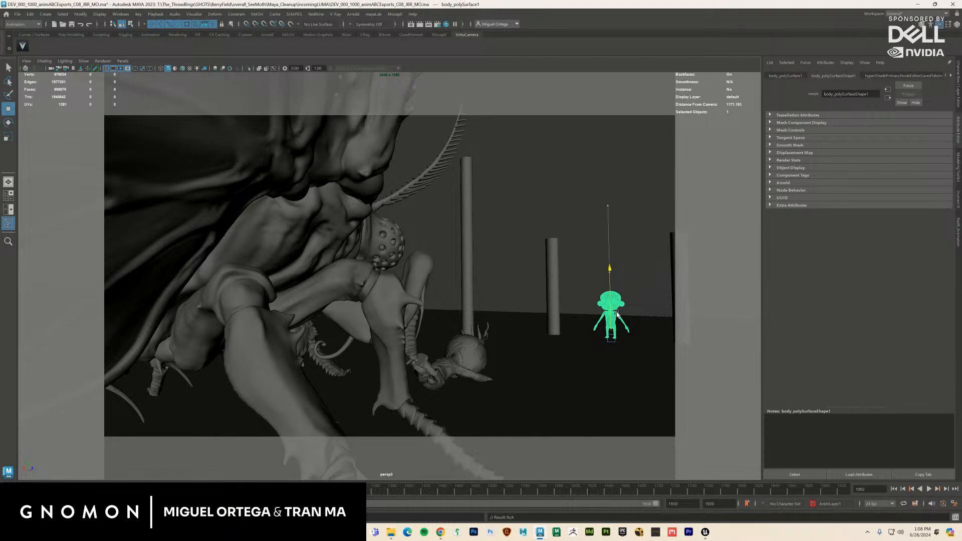
pyautogui.hotkey('alt', 'v')
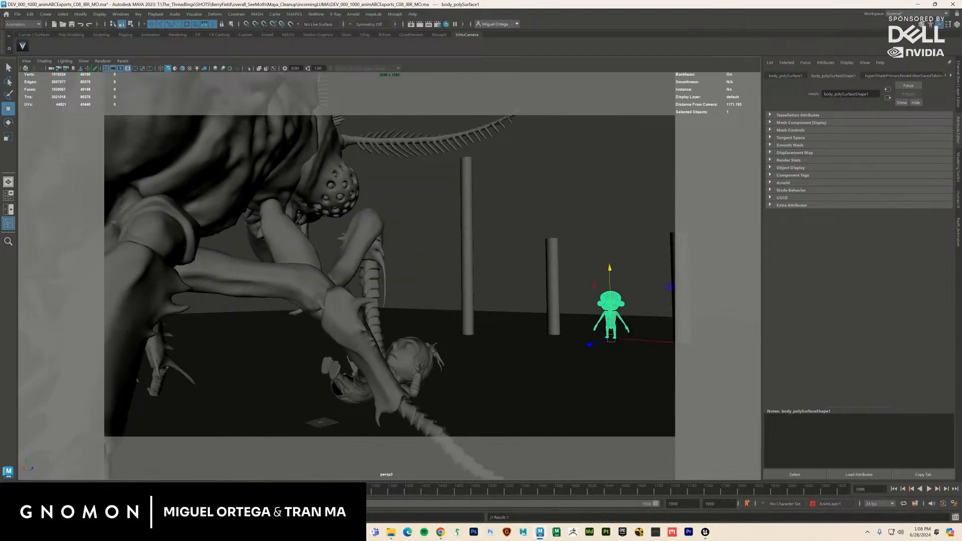
# Step: Select the viewport camera and replay the moth attack from the low rear framing, pausing at different moments to examine the composition
pyautogui.click(27, 61)
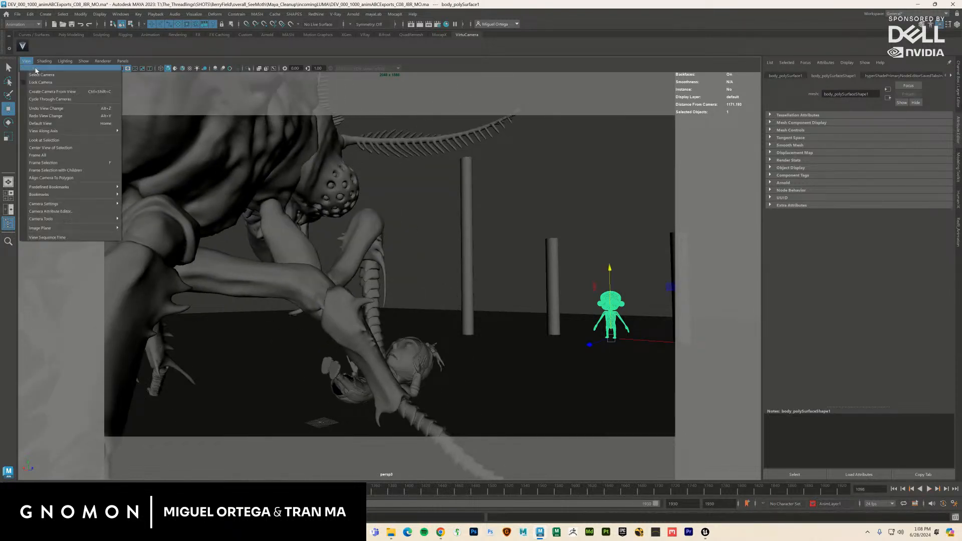
pyautogui.click(42, 75)
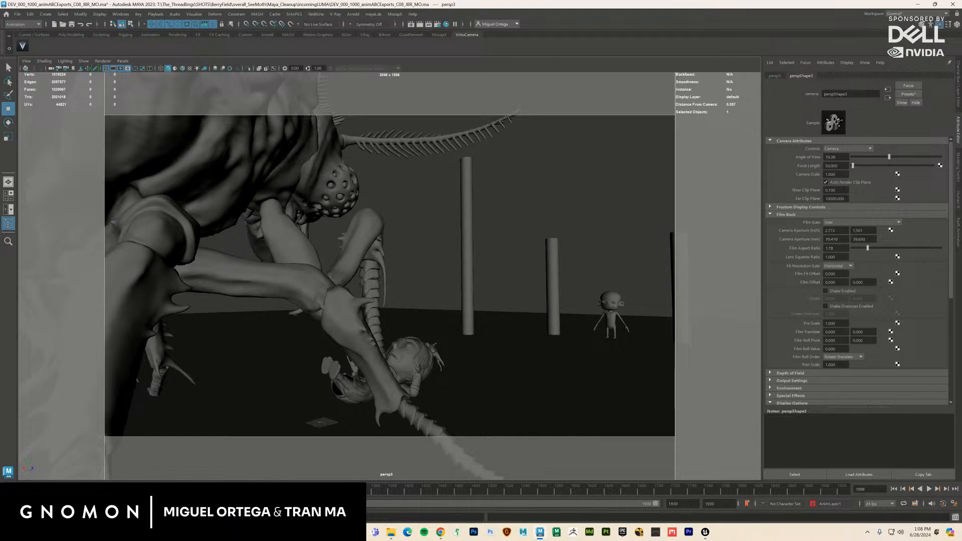
pyautogui.hotkey('alt', 'v')
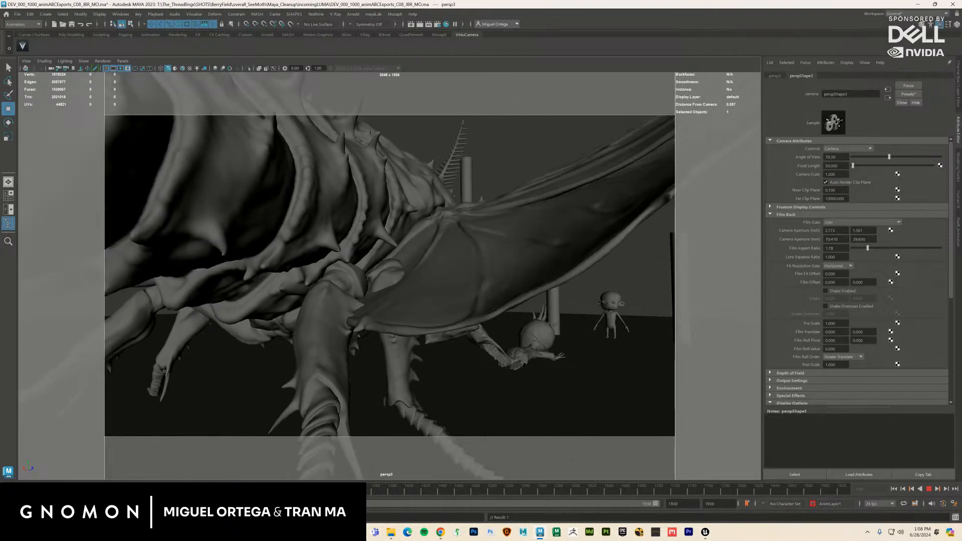
pyautogui.hotkey('alt', 'v')
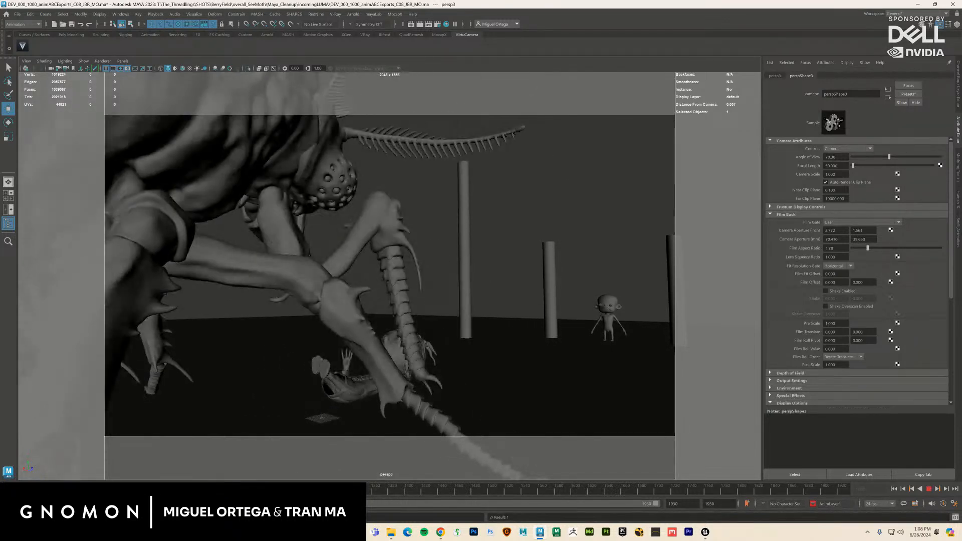
pyautogui.press('Escape')
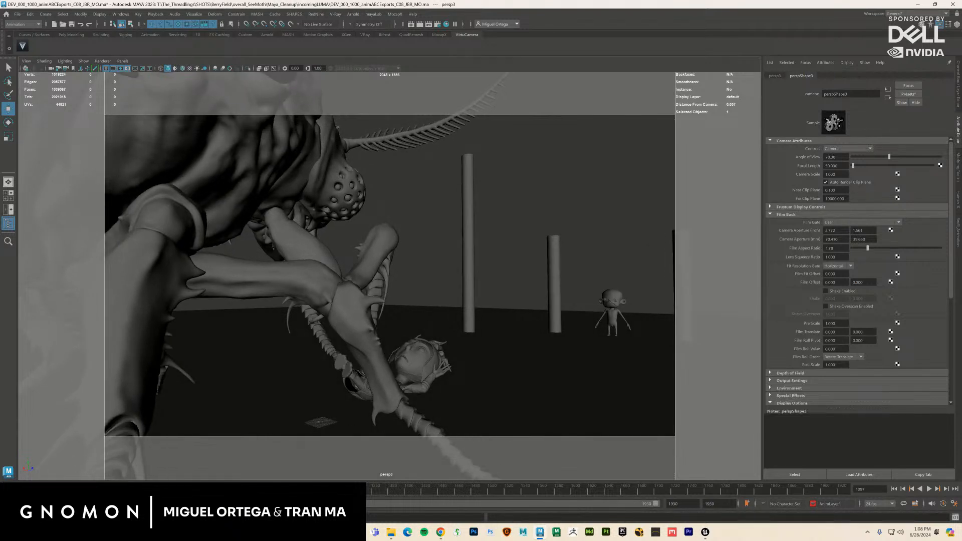
pyautogui.hotkey('alt', 'v')
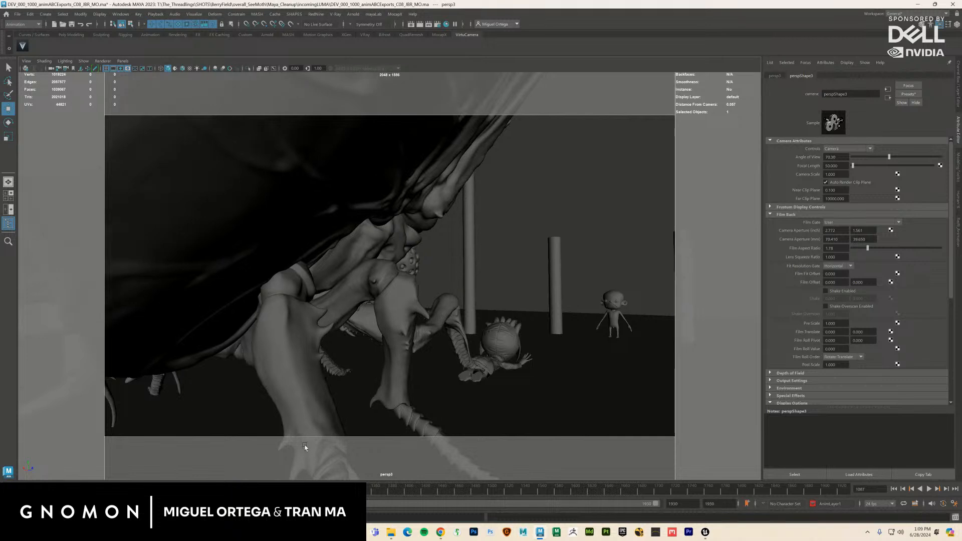
pyautogui.hotkey('alt', 'v')
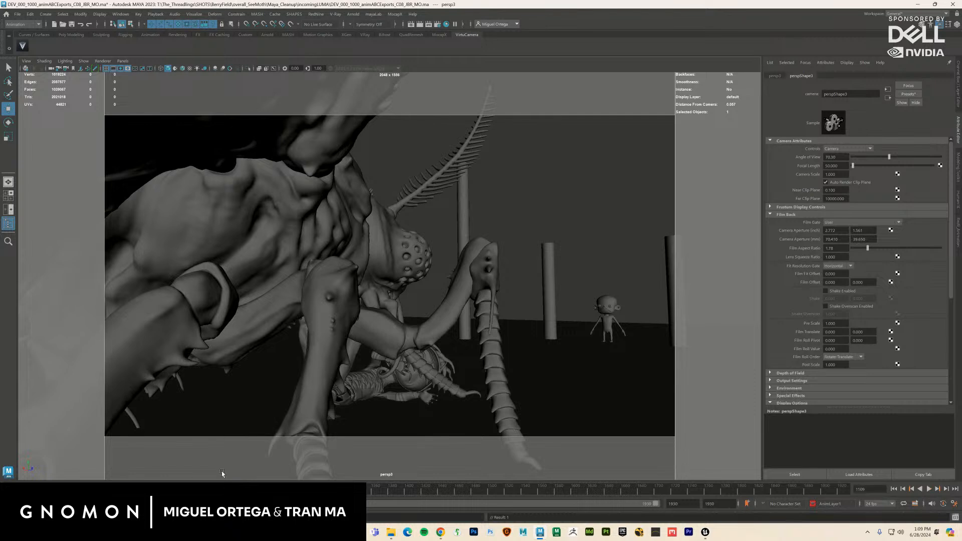
pyautogui.hotkey('alt', 'v')
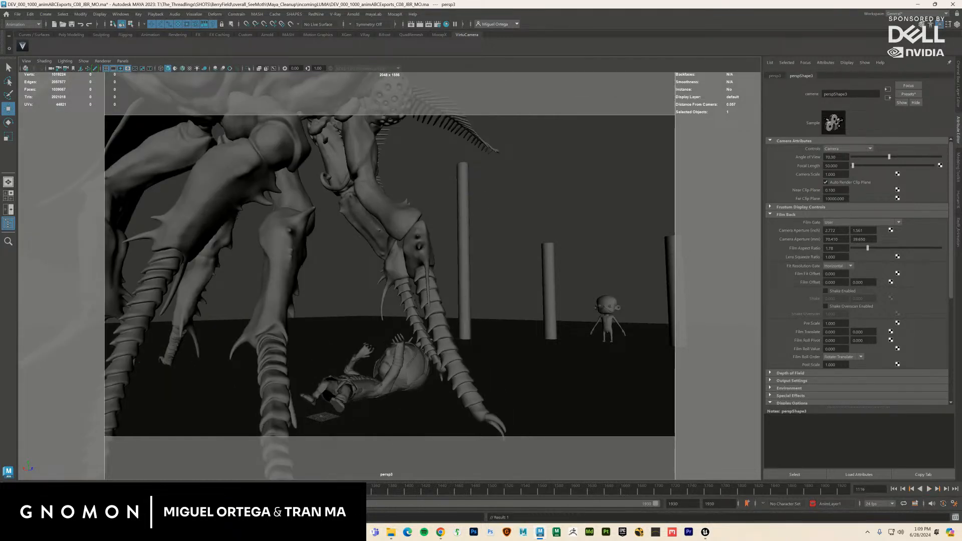
# Step: Nudge the low rear framing slightly and replay the attack to check the fallen character's position under the moth
pyautogui.moveTo(336, 437); pyautogui.dragTo(342, 439)
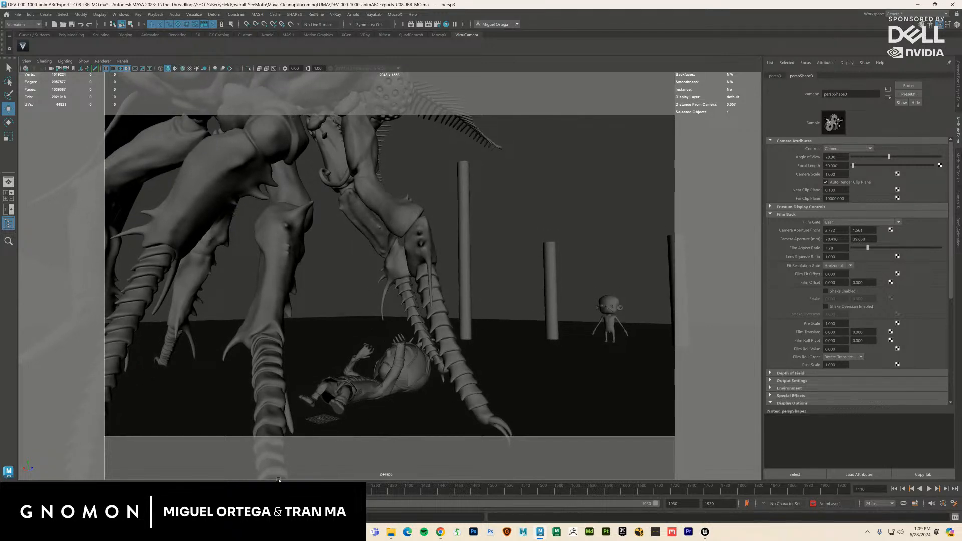
pyautogui.hotkey('alt', 'v')
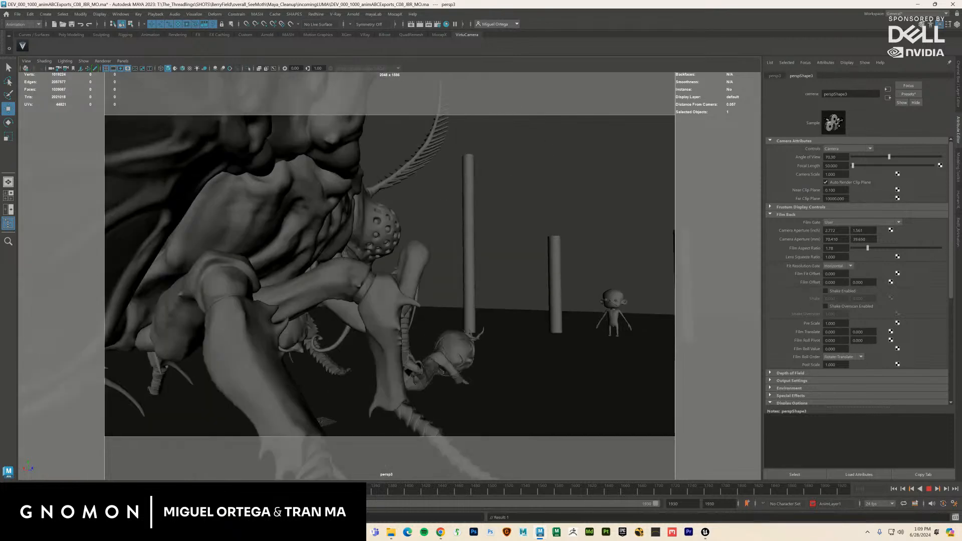
pyautogui.press('Escape')
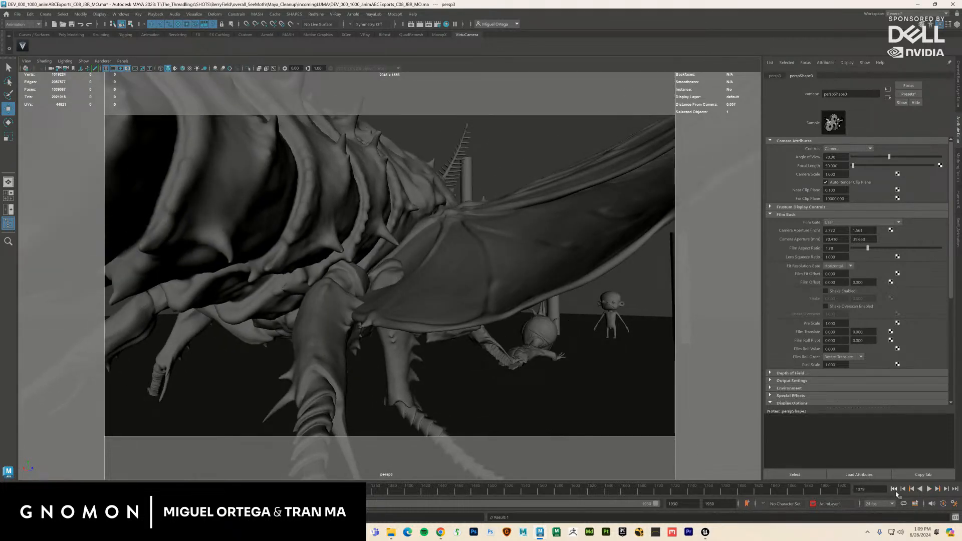
pyautogui.hotkey('alt', 'v')
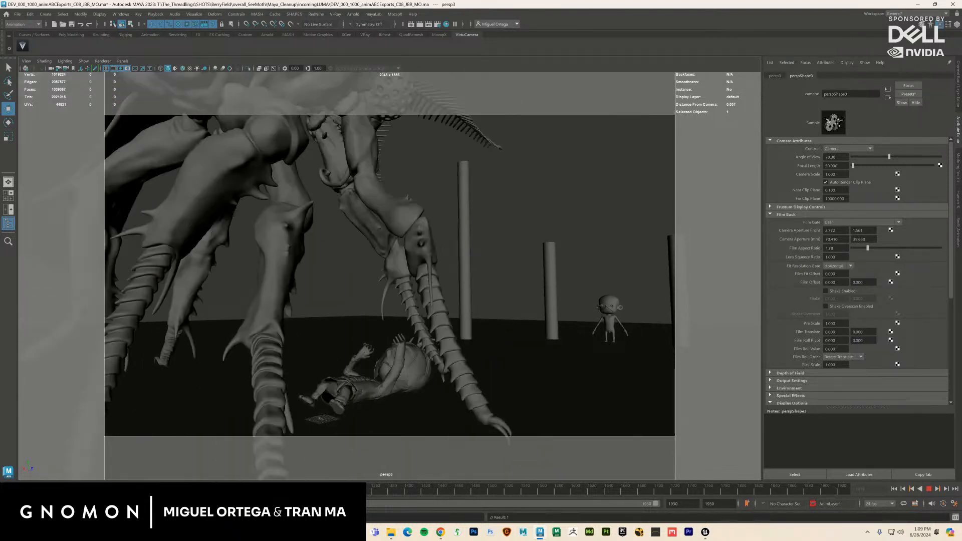
pyautogui.press('Escape')
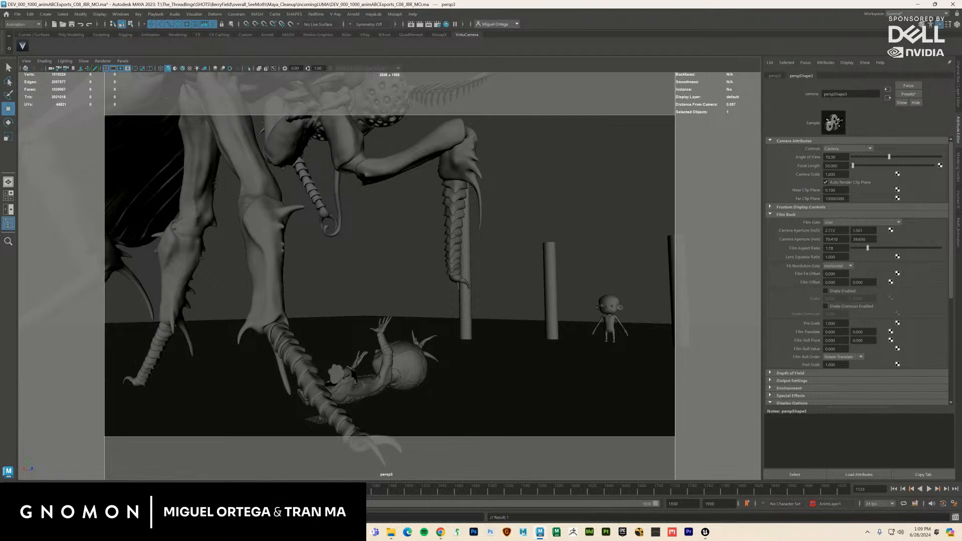
pyautogui.moveTo(206, 490); pyautogui.dragTo(177, 490)
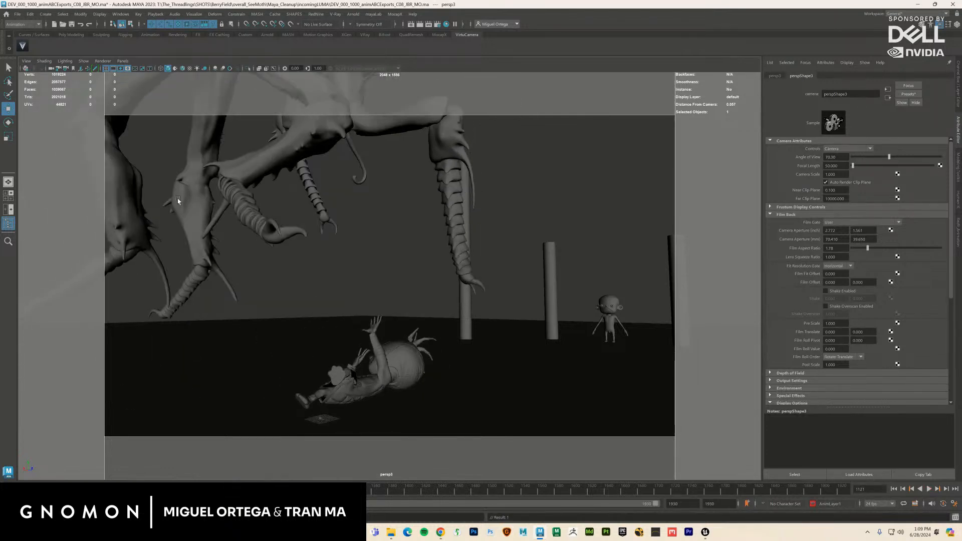
# Step: Rename the low rear camera to camB and reorder it directly below camA in the scene hierarchy
pyautogui.click(123, 61)
pyautogui.moveTo(150, 68)
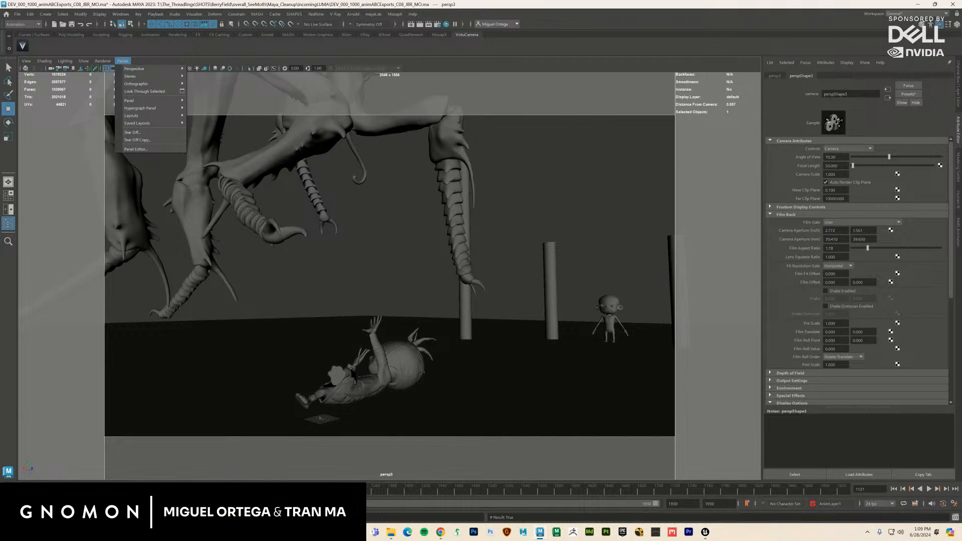
pyautogui.press('Escape')
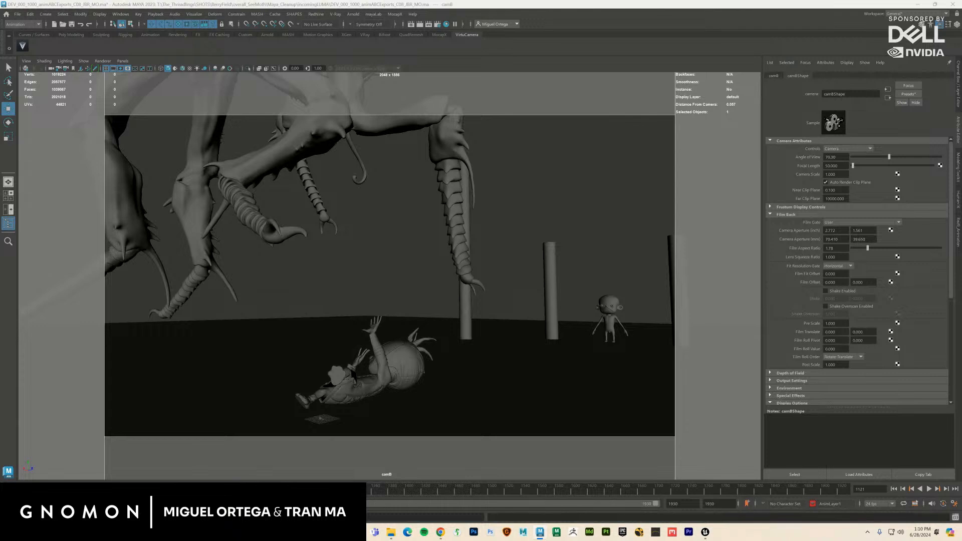
pyautogui.moveTo(742, 540); pyautogui.dragTo(647, 184)
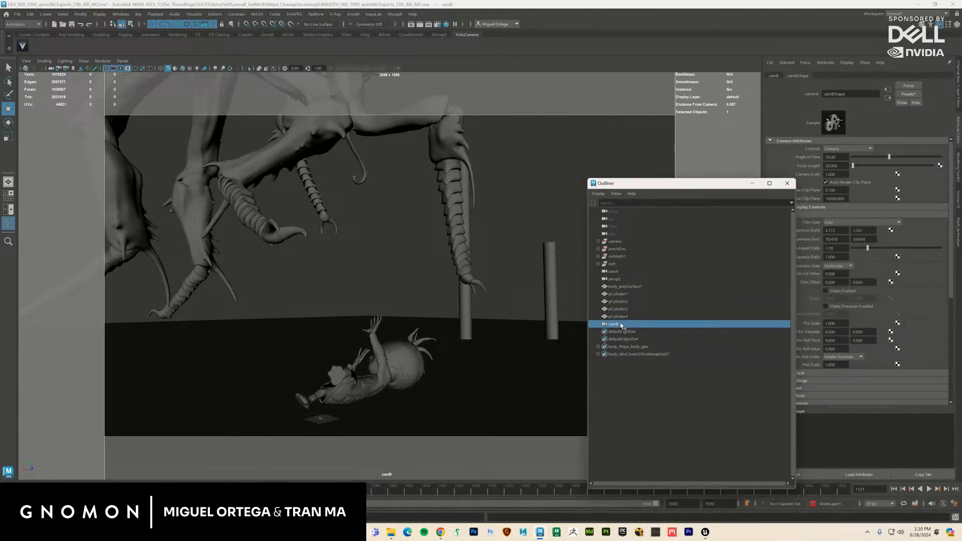
pyautogui.moveTo(622, 326); pyautogui.dragTo(623, 279)
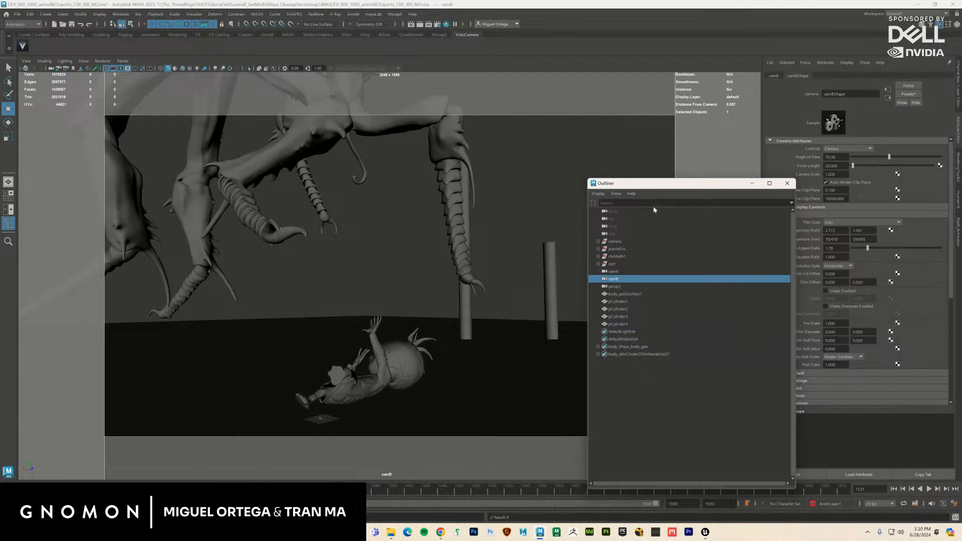
pyautogui.click(787, 183)
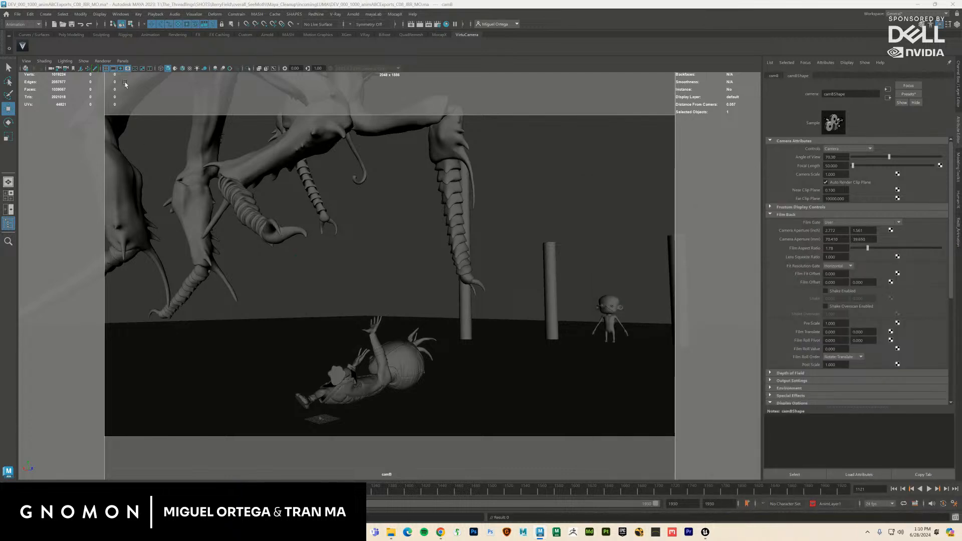
# Step: Create another new perspective camera, frame it on camA, and reframe towards the pillars with the front of the moth at the side
pyautogui.click(123, 62)
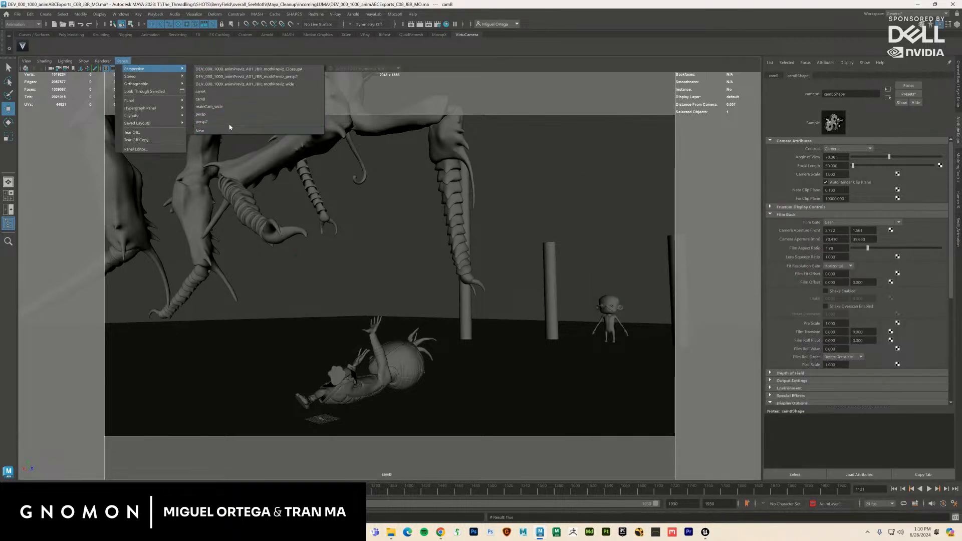
pyautogui.click(228, 131)
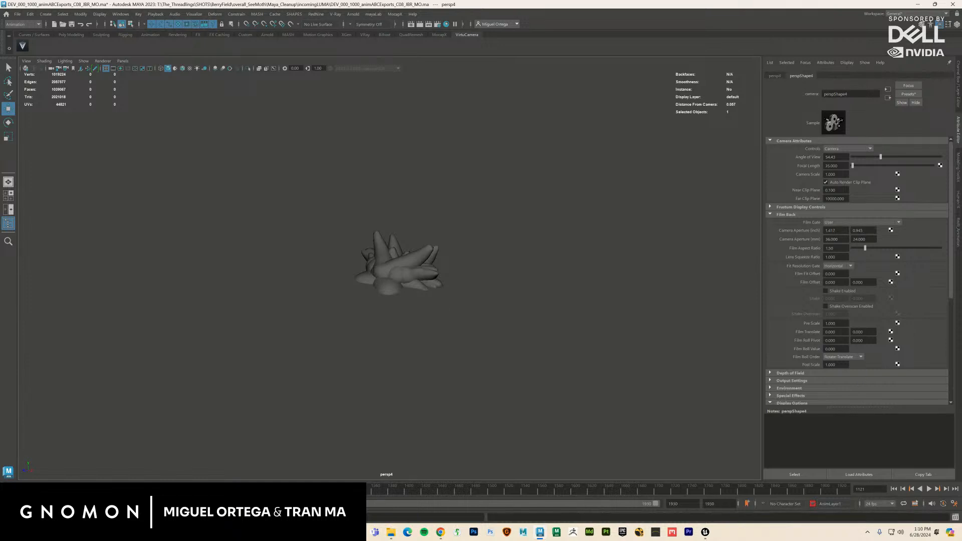
pyautogui.press('f')
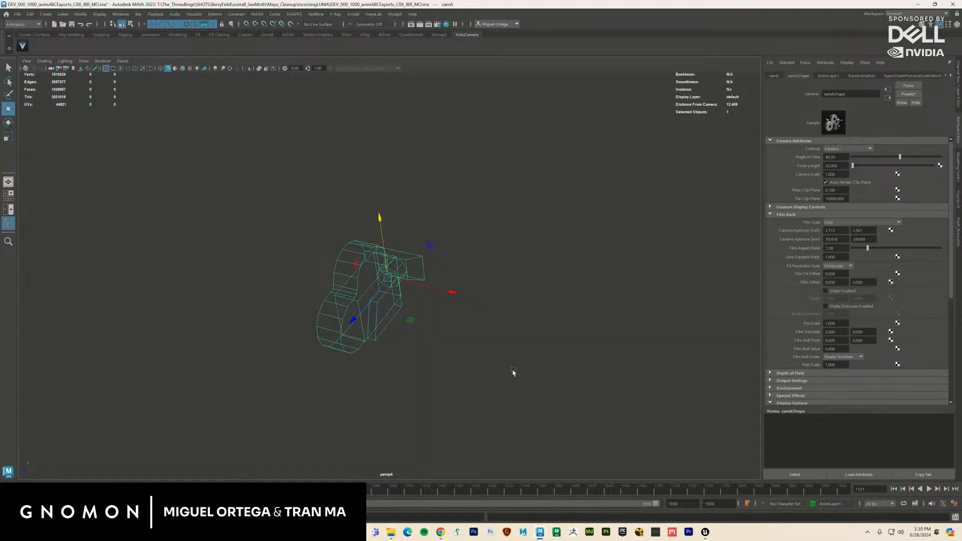
pyautogui.scroll(-3, 519, 368)
pyautogui.moveTo(516, 326); pyautogui.dragTo(482, 352)
pyautogui.scroll(2, 444, 368)
pyautogui.click(909, 94)
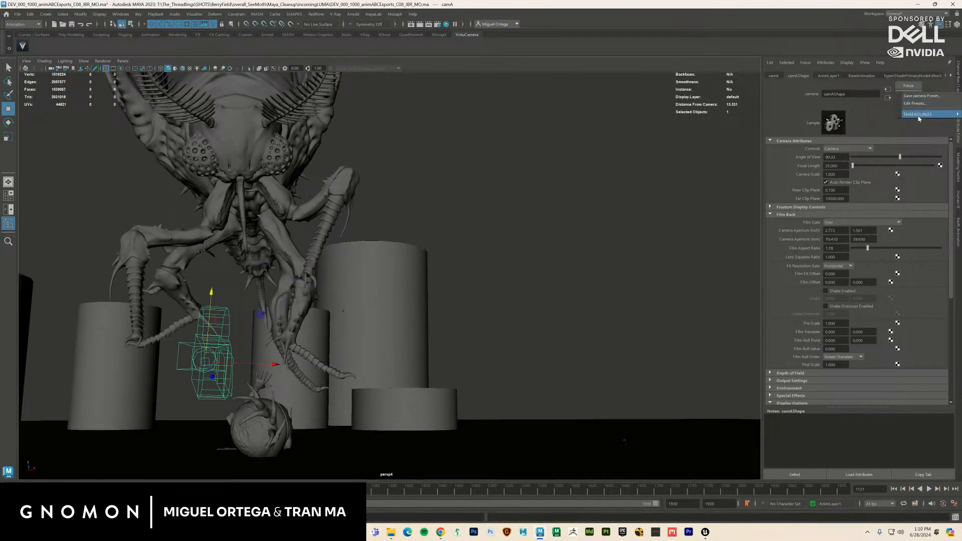
pyautogui.moveTo(919, 119)
pyautogui.click(878, 117)
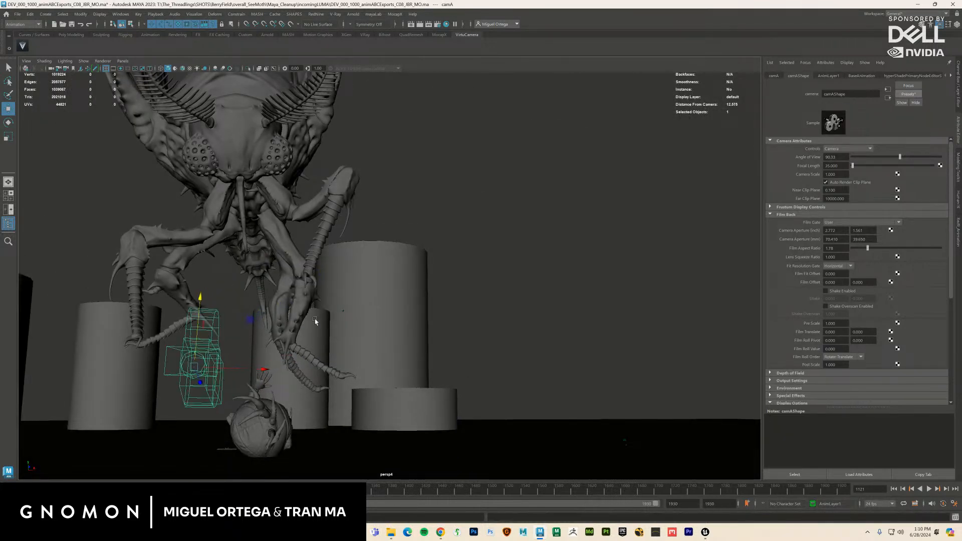
pyautogui.moveTo(315, 319); pyautogui.dragTo(608, 382)
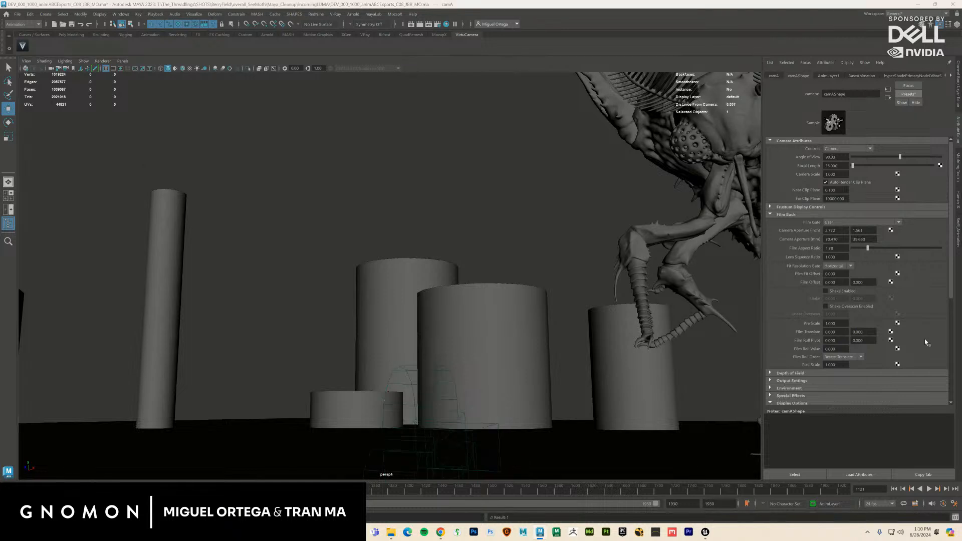
# Step: Select the new perspective camera and turn on its resolution gate display
pyautogui.click(123, 61)
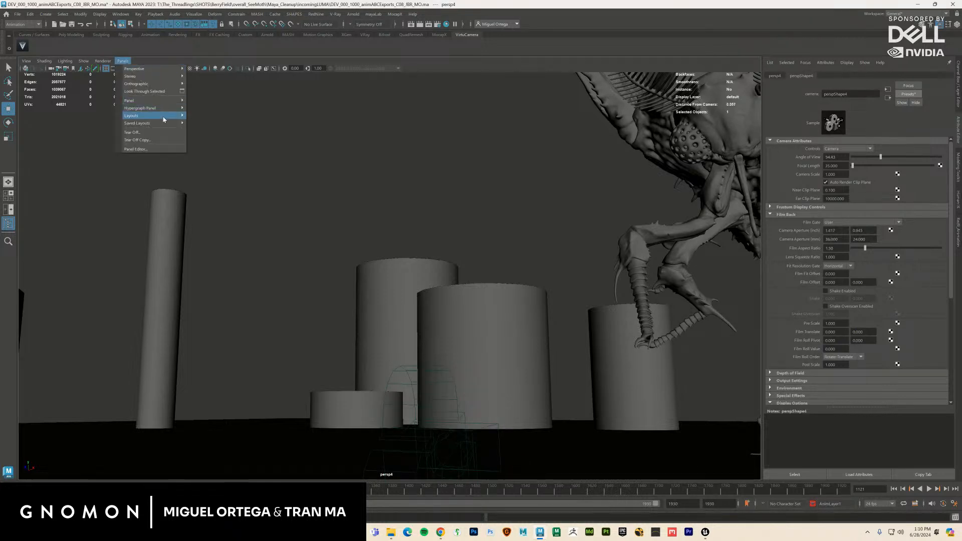
pyautogui.click(155, 94)
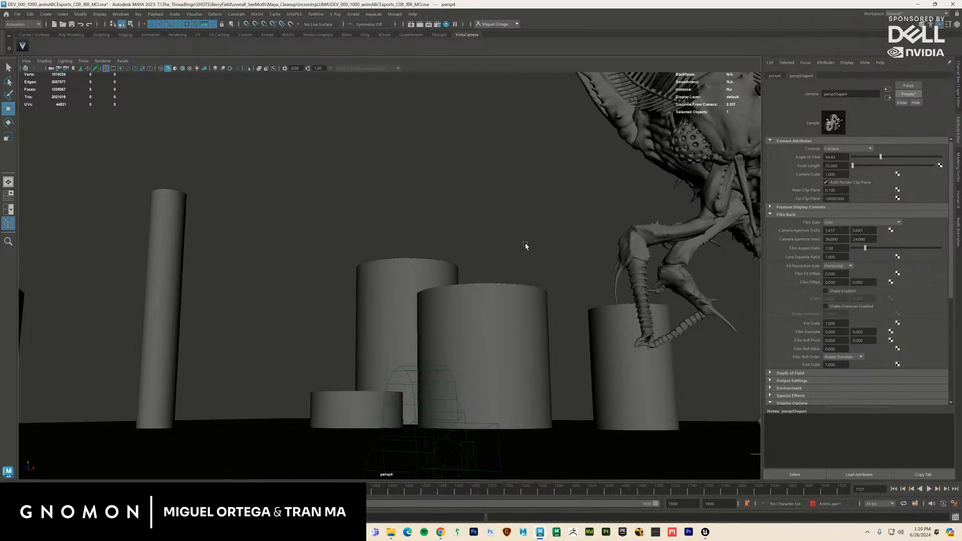
pyautogui.click(26, 60)
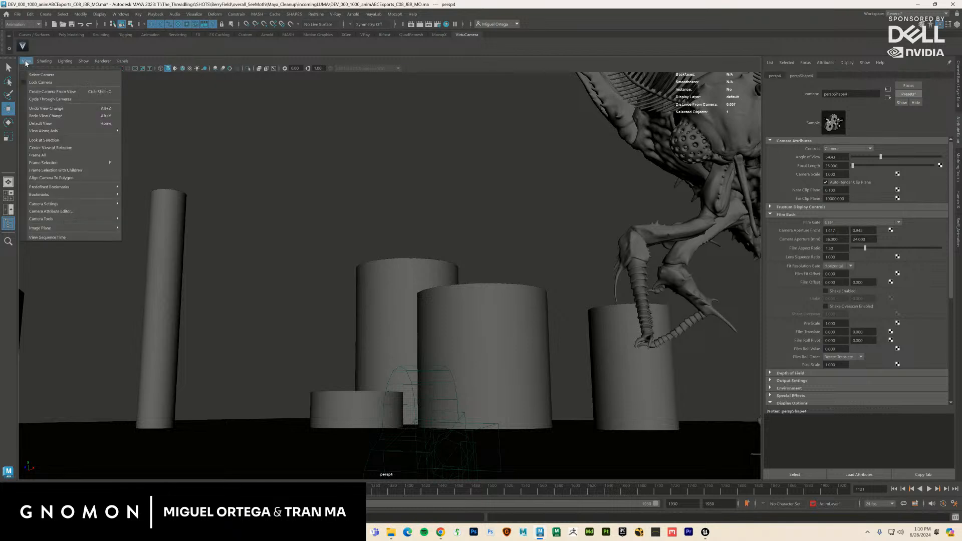
pyautogui.moveTo(75, 204)
pyautogui.click(168, 254)
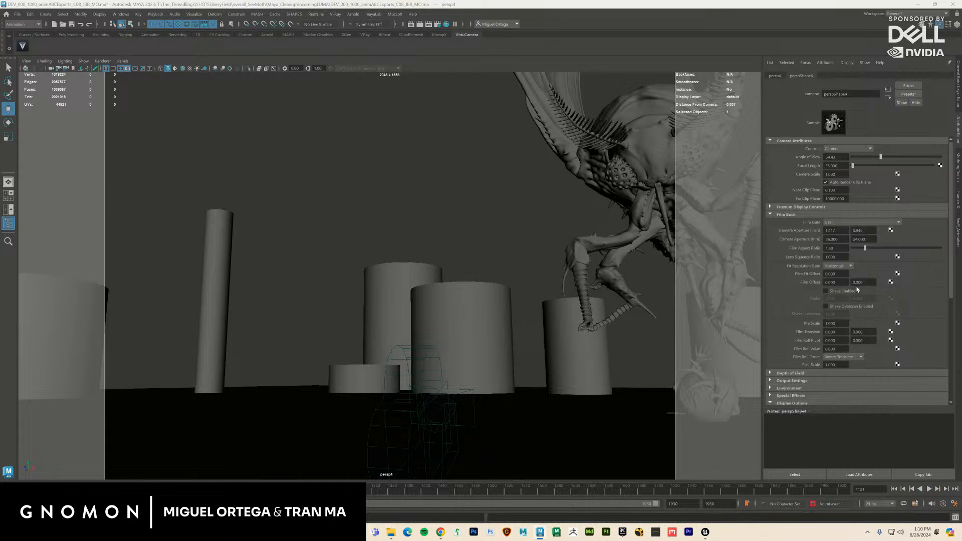
# Step: Display the film gate with a black gate mask at opacity 1.000, and play the attack through the new camera
pyautogui.scroll(-3, 912, 293)
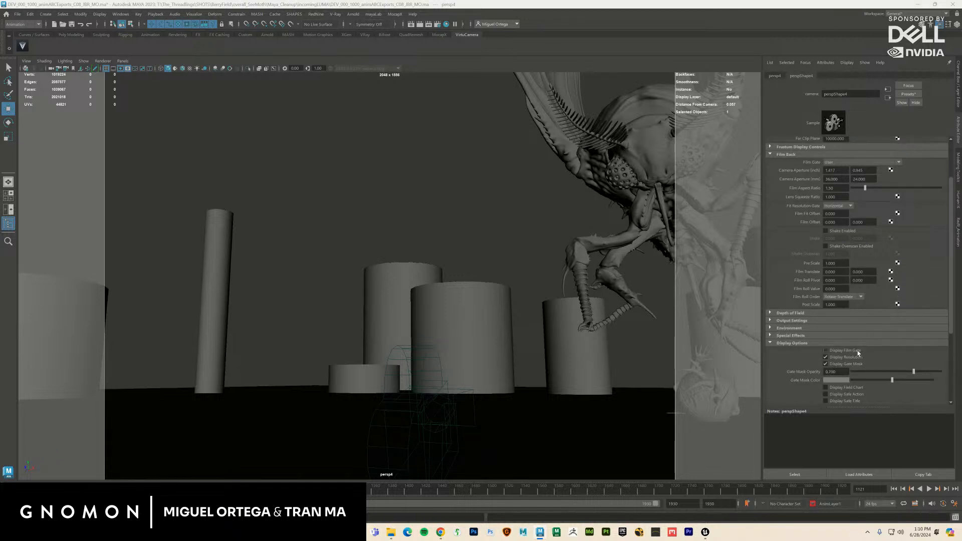
pyautogui.click(826, 351)
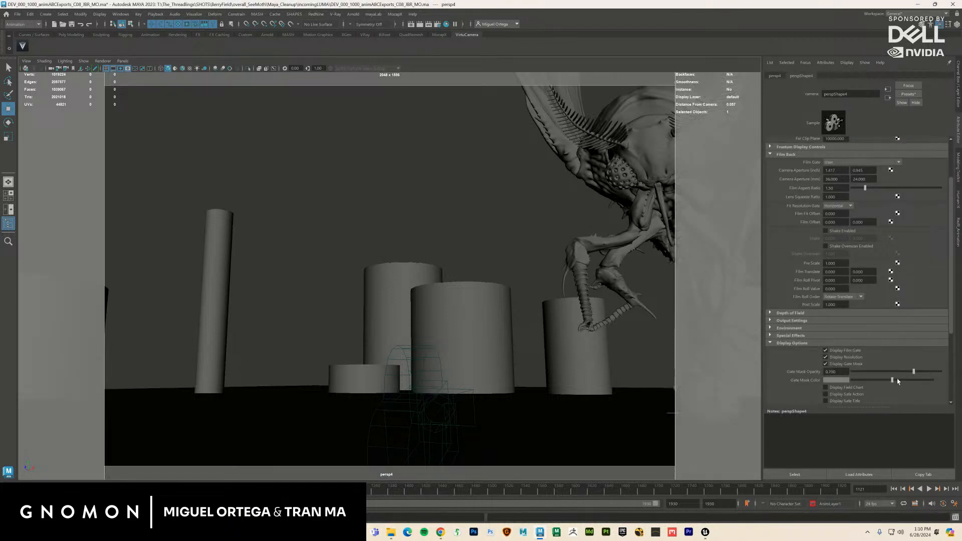
pyautogui.moveTo(897, 378); pyautogui.dragTo(788, 390)
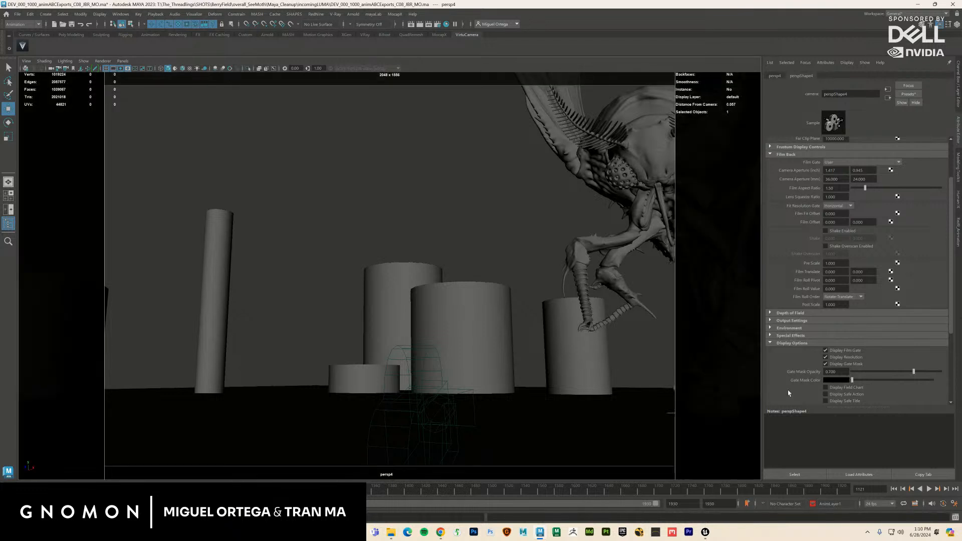
pyautogui.click(941, 374)
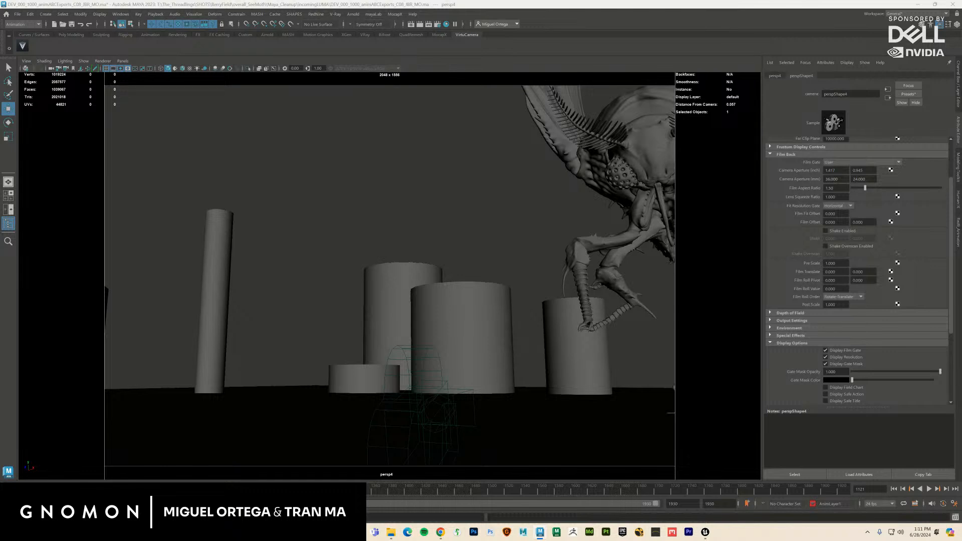
pyautogui.hotkey('alt', 'v')
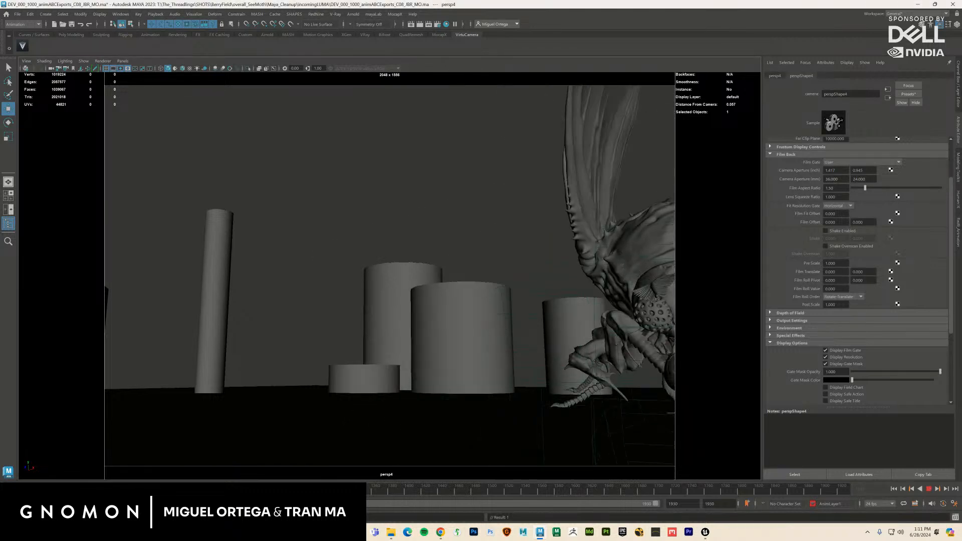
pyautogui.hotkey('alt', 'v')
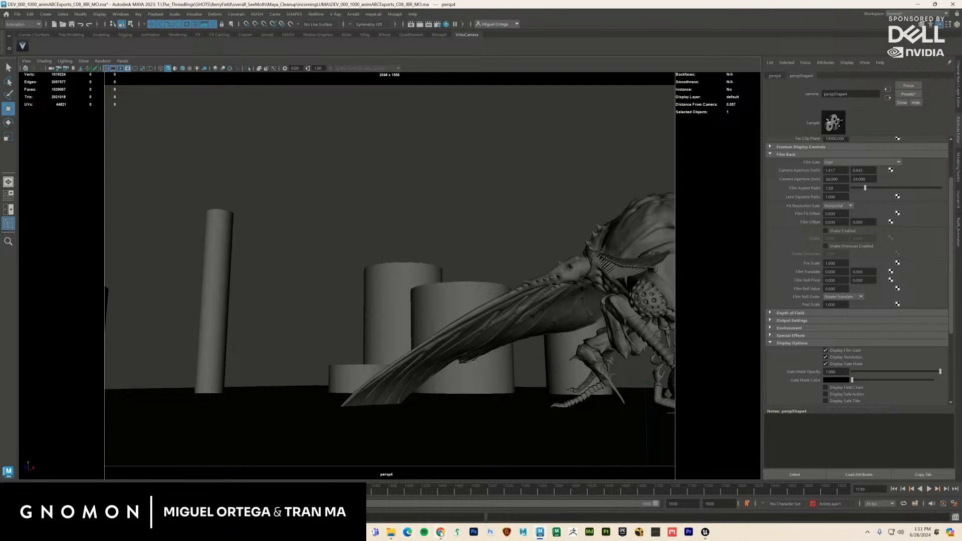
pyautogui.click(524, 496)
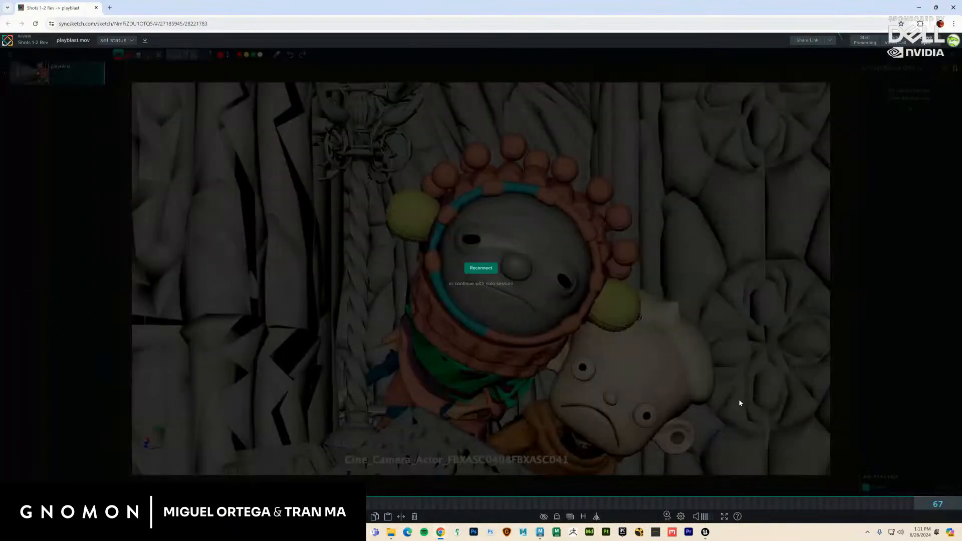
pyautogui.click(919, 7)
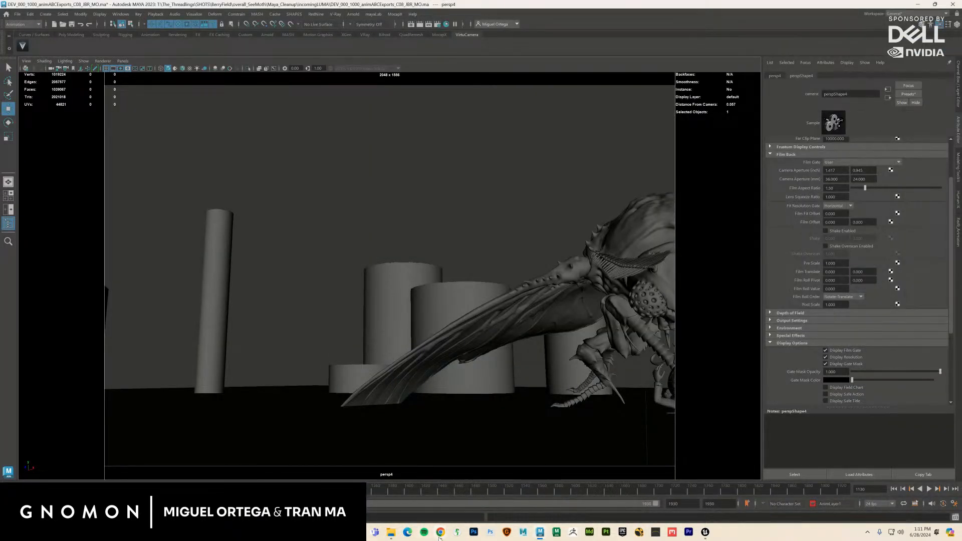
pyautogui.click(443, 491)
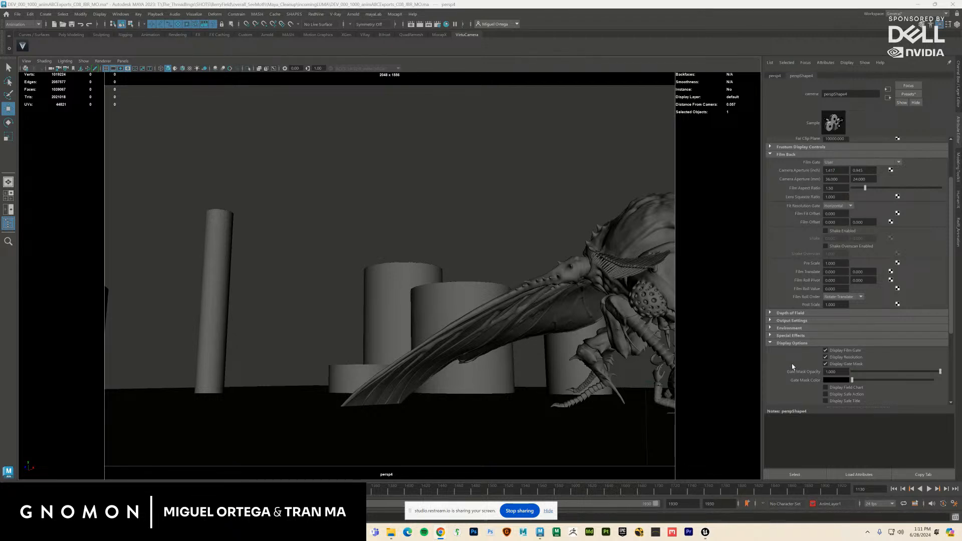
# Step: Go to frame 1124, frame the new camera on the small character's hat, and orbit around it
pyautogui.moveTo(182, 489); pyautogui.dragTo(178, 489)
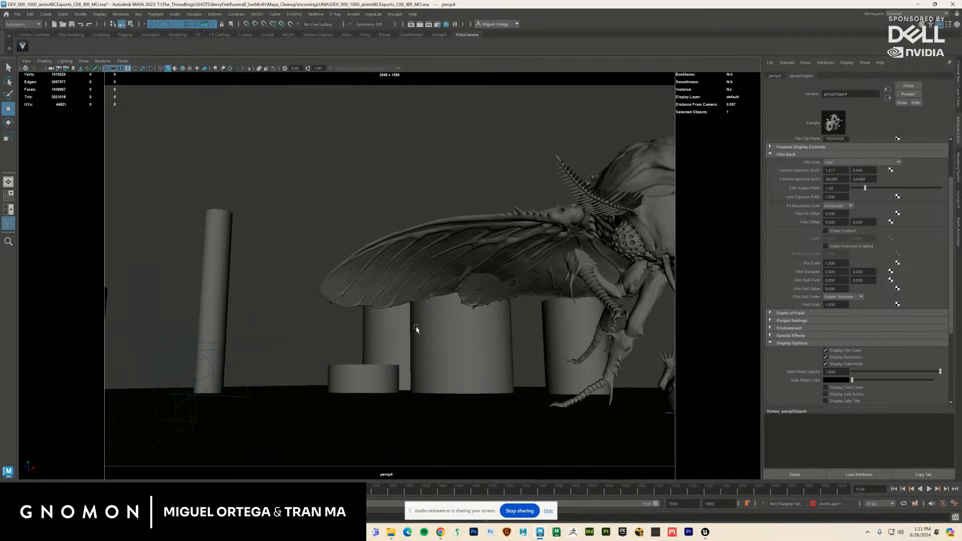
pyautogui.click(671, 395)
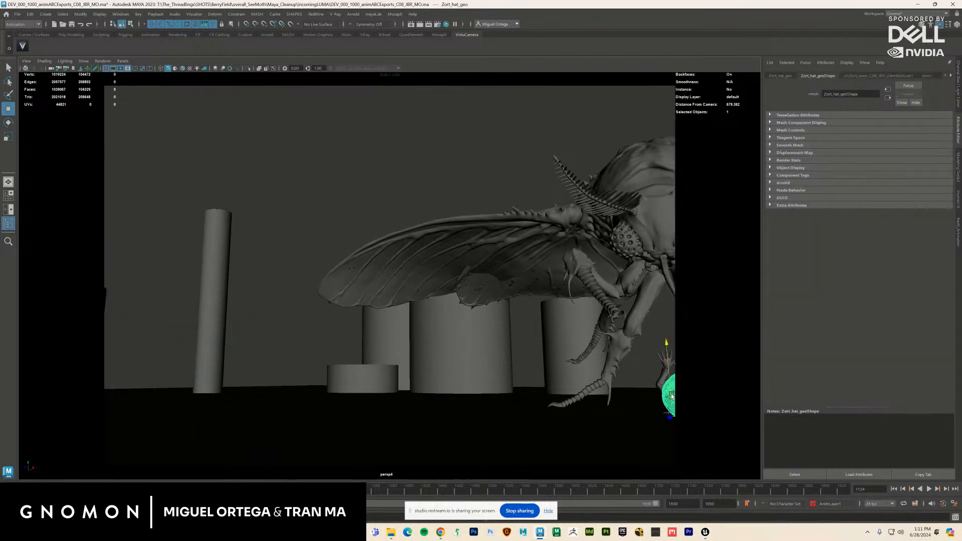
pyautogui.press('f')
pyautogui.moveTo(489, 354); pyautogui.dragTo(556, 412)
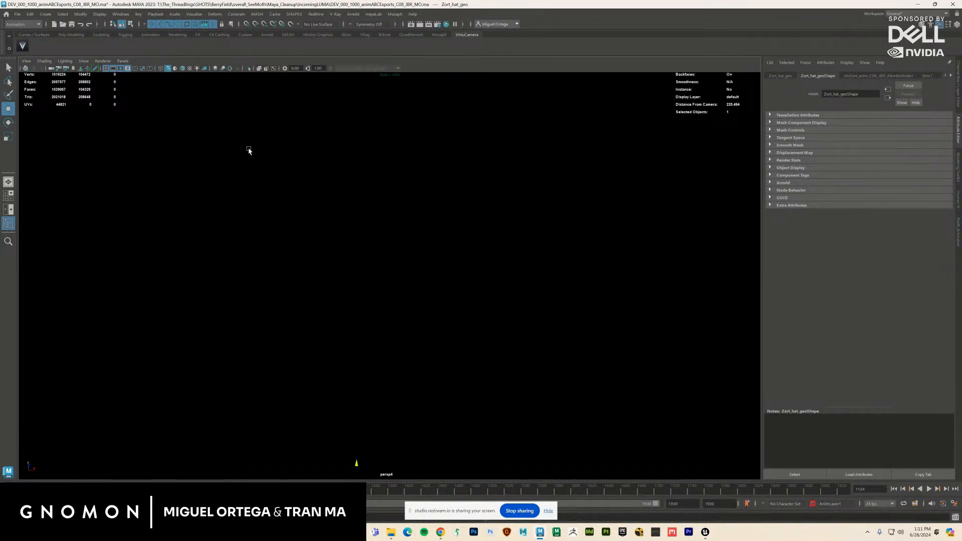
# Step: Set the new perspective camera's focal length to 25 and reframe on the moth's face above the small character's horned hat
pyautogui.click(28, 62)
pyautogui.click(41, 75)
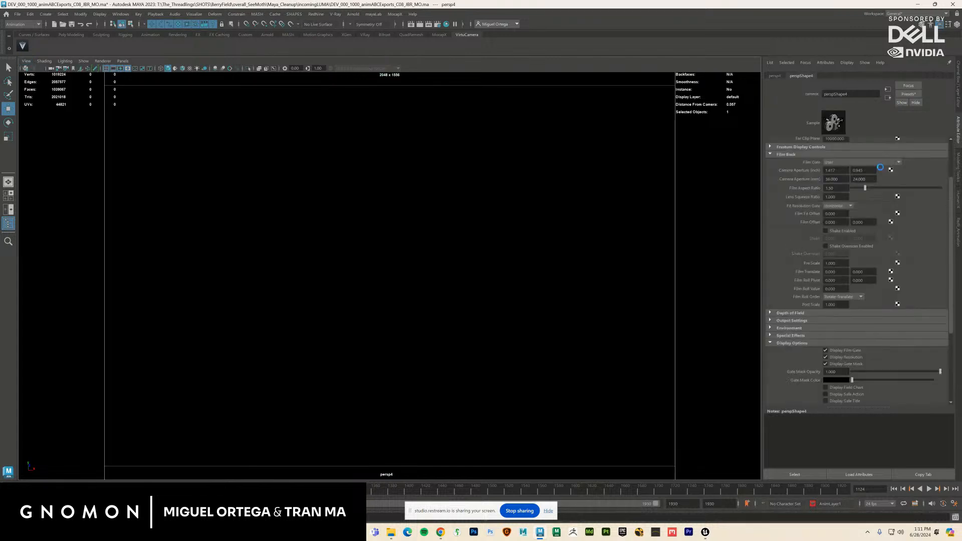
pyautogui.scroll(3, 888, 240)
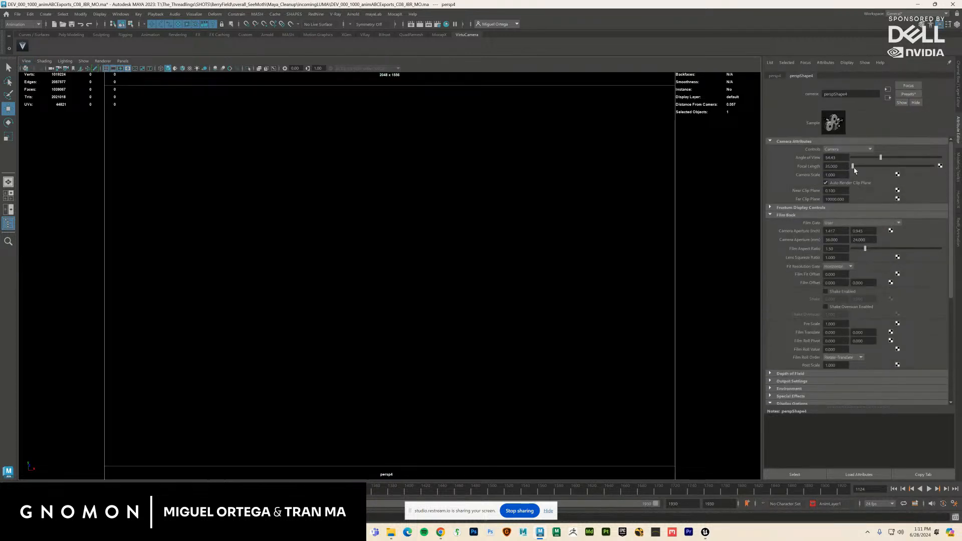
pyautogui.moveTo(830, 168); pyautogui.dragTo(802, 170)
pyautogui.write('25')
pyautogui.press('Return')
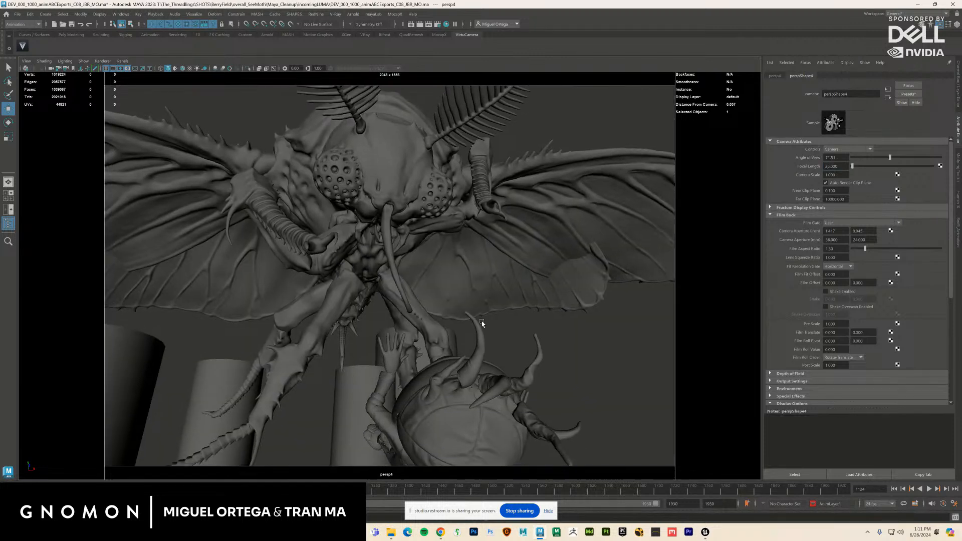
pyautogui.scroll(5, 482, 324)
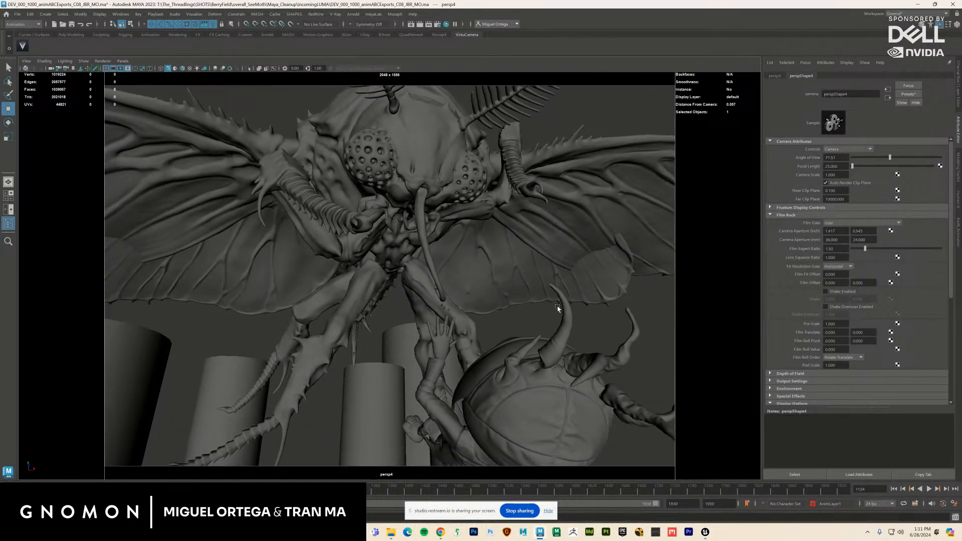
# Step: Push the persp4 camera in toward the moth and play the animation to check the framing
pyautogui.scroll(3, 558, 308)
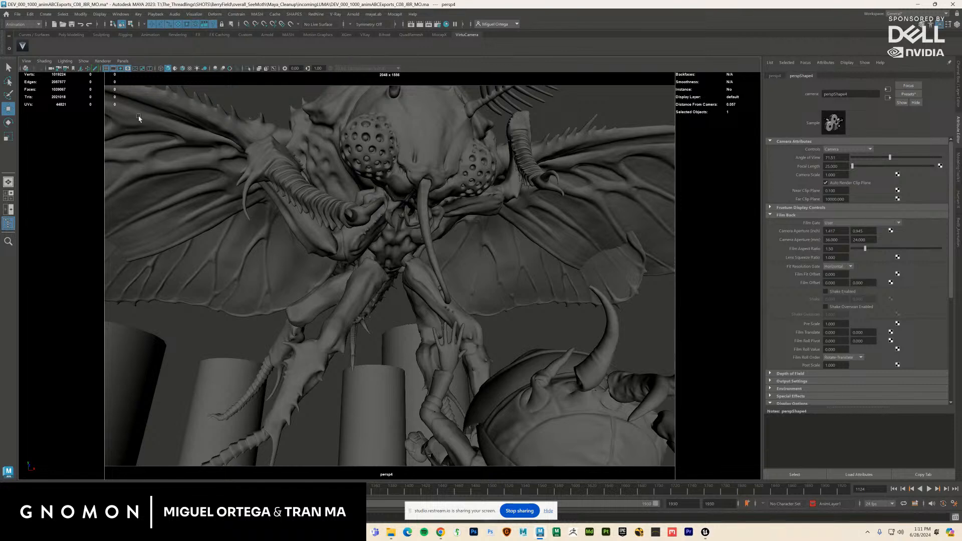
pyautogui.click(26, 61)
pyautogui.click(92, 130)
pyautogui.hotkey('alt', 'v')
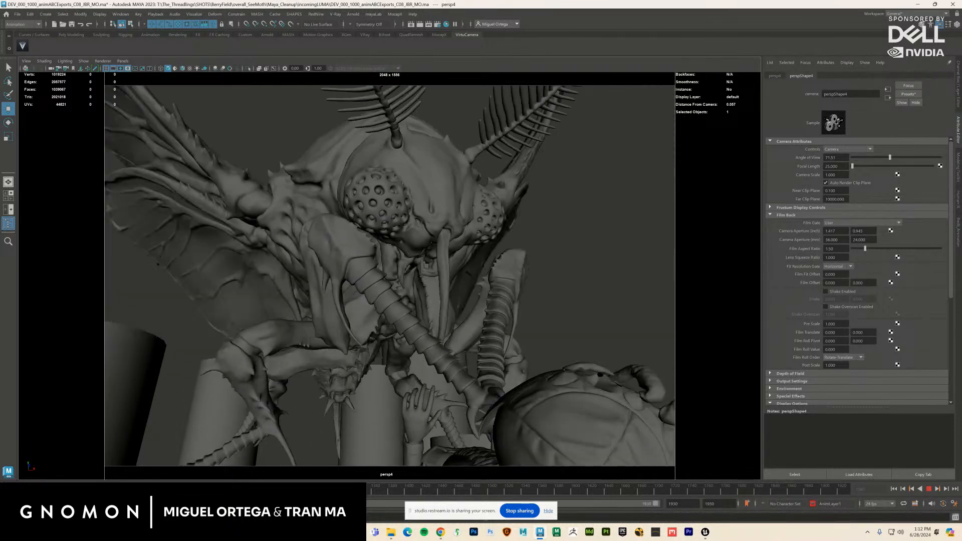
pyautogui.press('Escape')
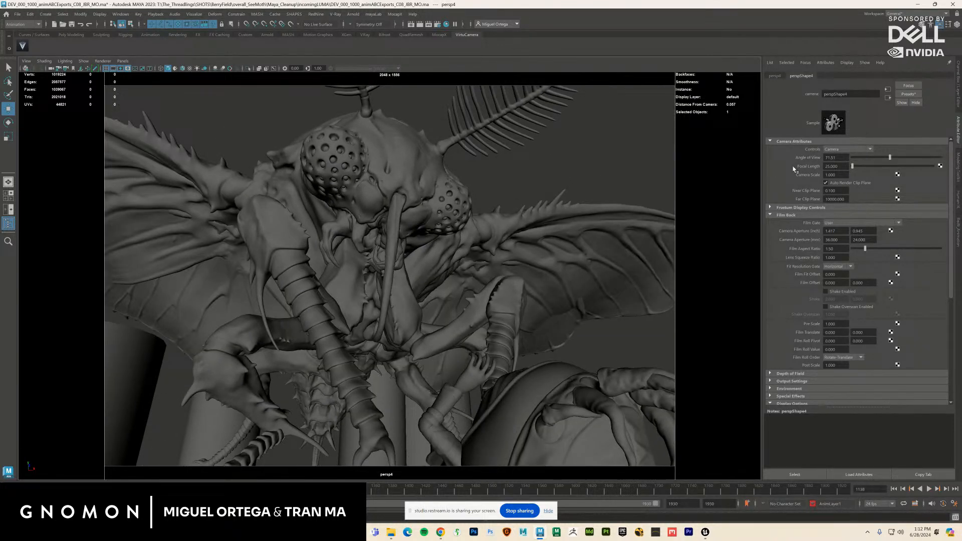
# Step: Set the persp4 camera's focal length to 20
pyautogui.doubleClick(841, 166)
pyautogui.write('20')
pyautogui.press('Return')
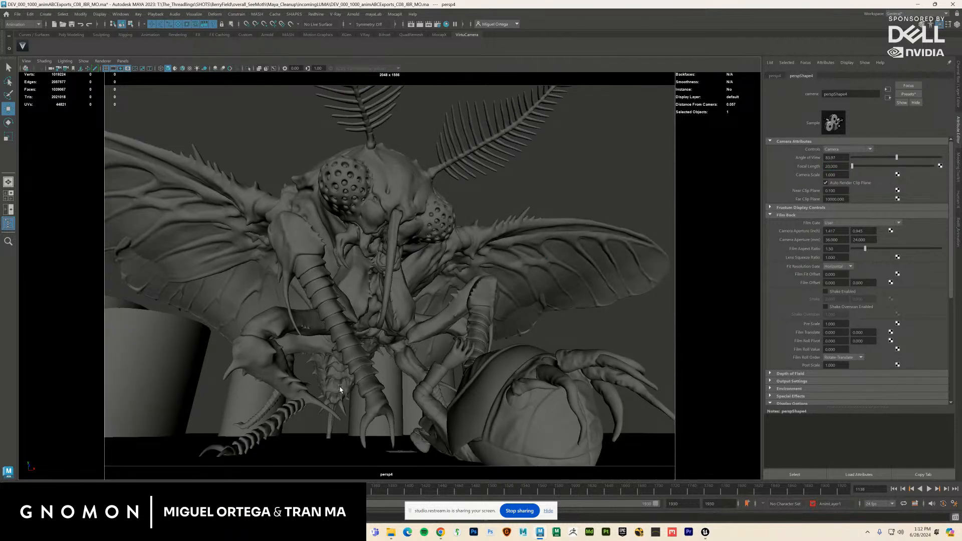
# Step: Play the animation in short runs through the wider lens, shifting the camera slightly to review the moth's framing
pyautogui.hotkey('alt', 'v')
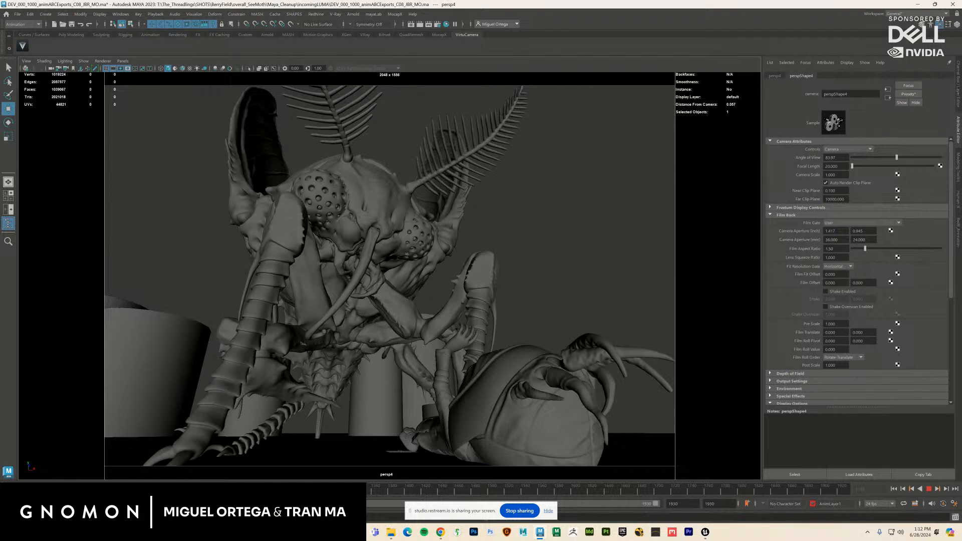
pyautogui.hotkey('alt', 'v')
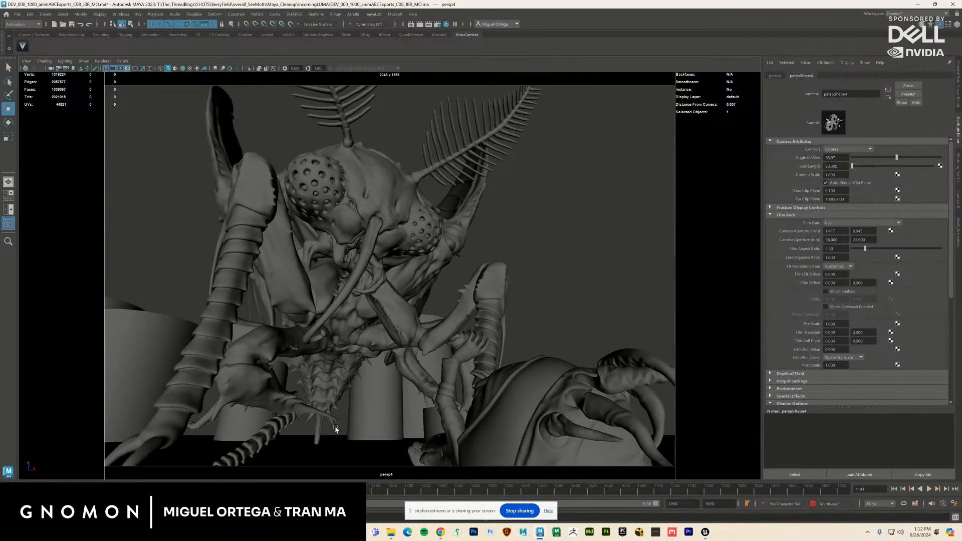
pyautogui.moveTo(335, 429); pyautogui.dragTo(377, 422)
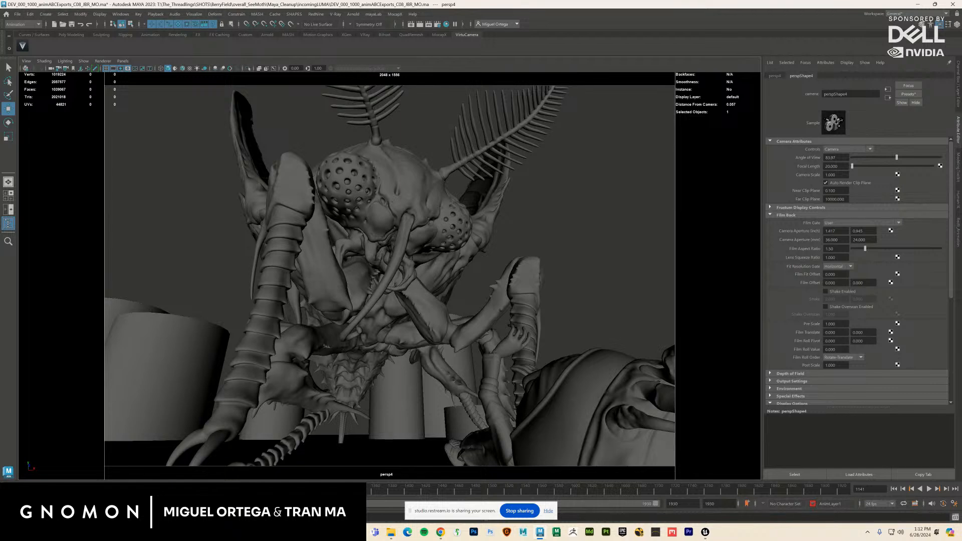
pyautogui.hotkey('alt', 'v')
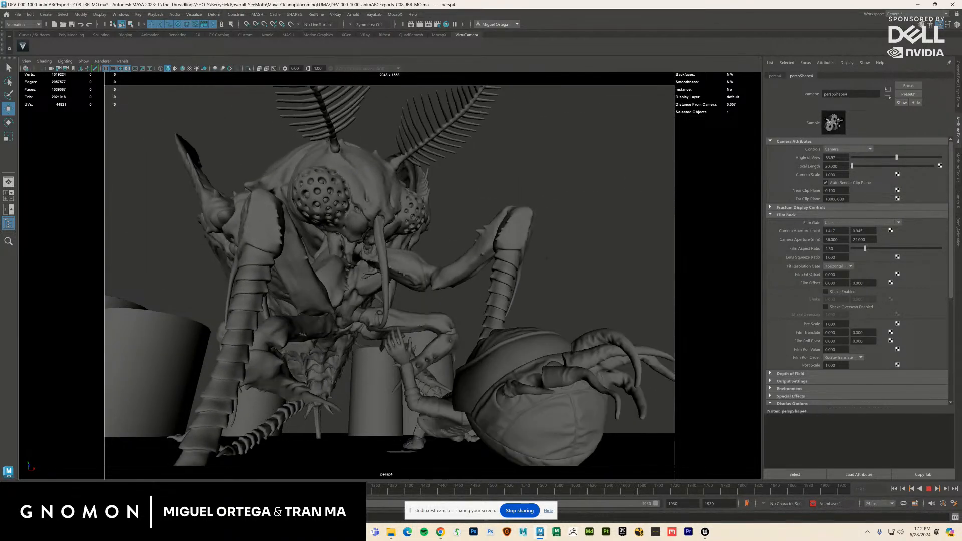
pyautogui.hotkey('alt', 'v')
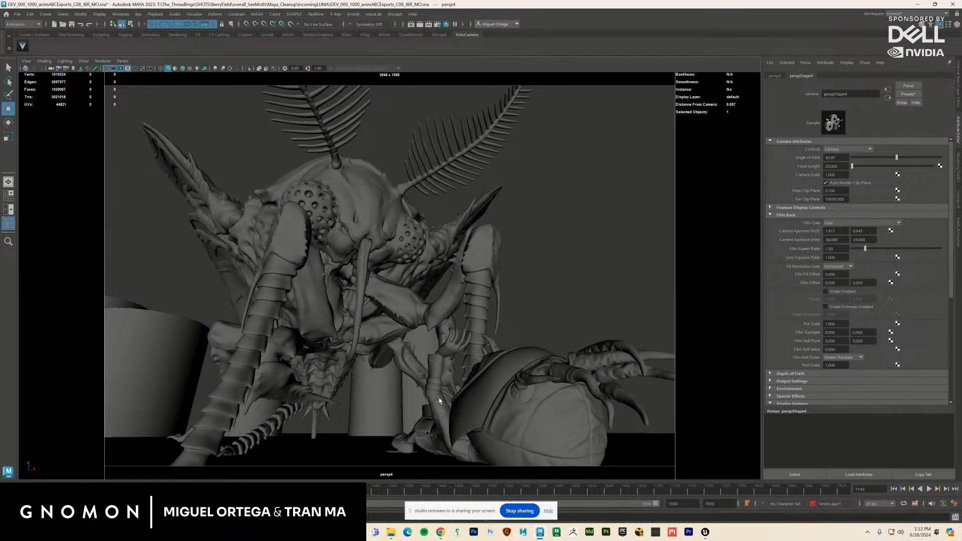
# Step: Try a long-lens view by raising the camera's focal length to about 164 and moving the camera onto the moth
pyautogui.moveTo(854, 169); pyautogui.dragTo(858, 169)
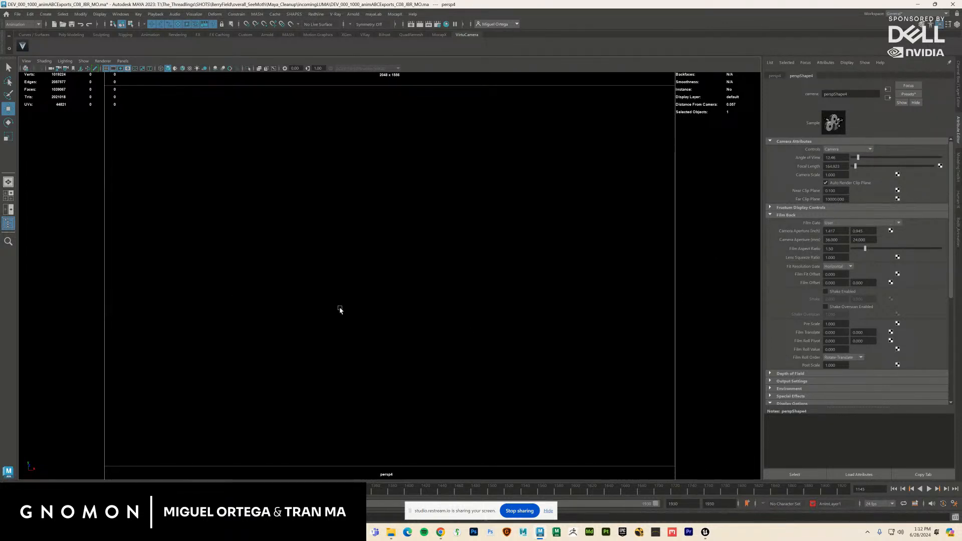
pyautogui.click(425, 307)
pyautogui.moveTo(425, 307); pyautogui.dragTo(516, 339)
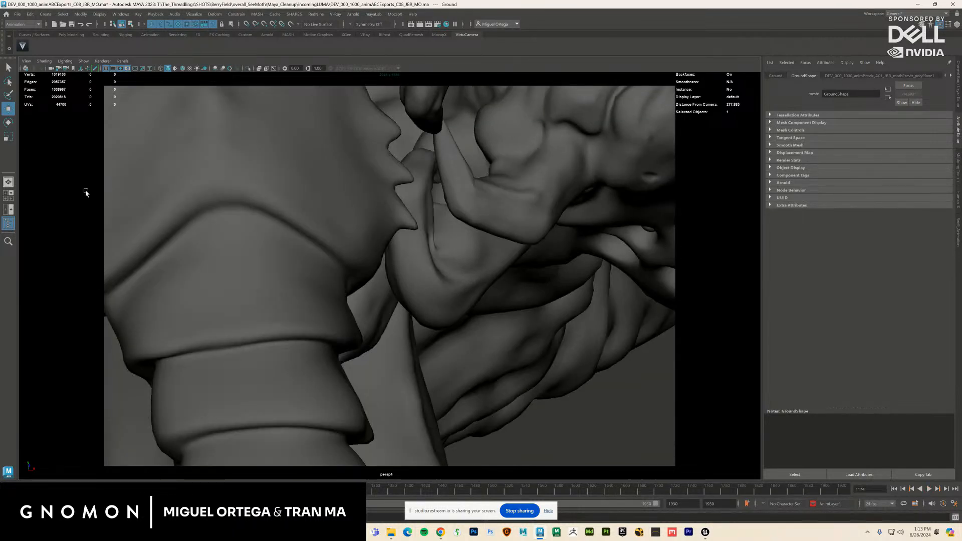
# Step: Select the viewport camera and set its focal length to 80
pyautogui.click(26, 60)
pyautogui.click(45, 75)
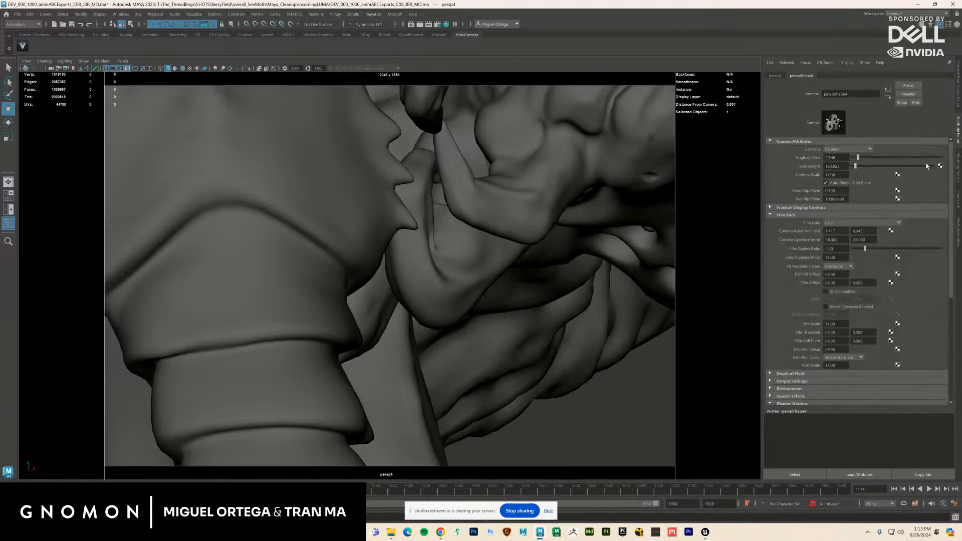
pyautogui.doubleClick(844, 167)
pyautogui.write('80')
pyautogui.press('Return')
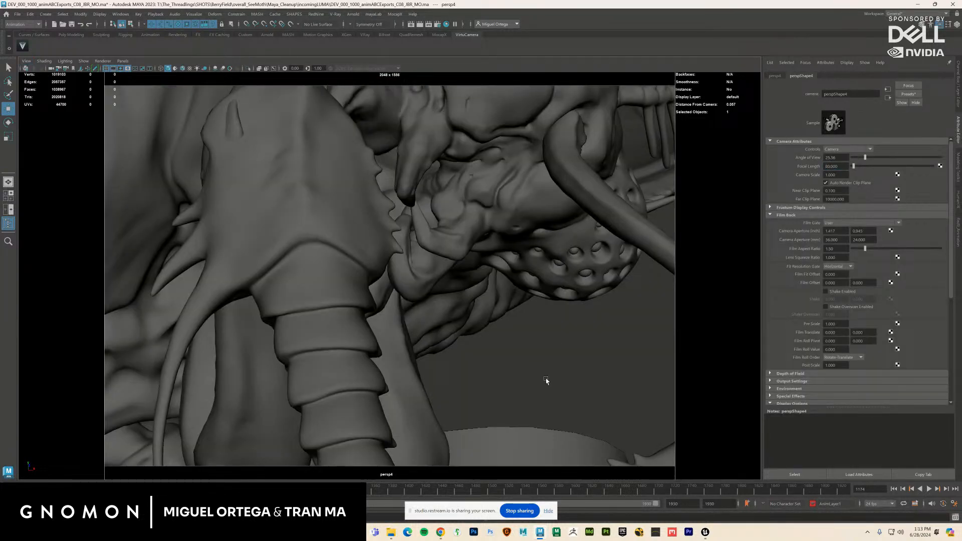
# Step: Frame the view on the riding character's hat at frame 1080, reselect the viewport camera, and orbit it around the moth's face
pyautogui.click(911, 489)
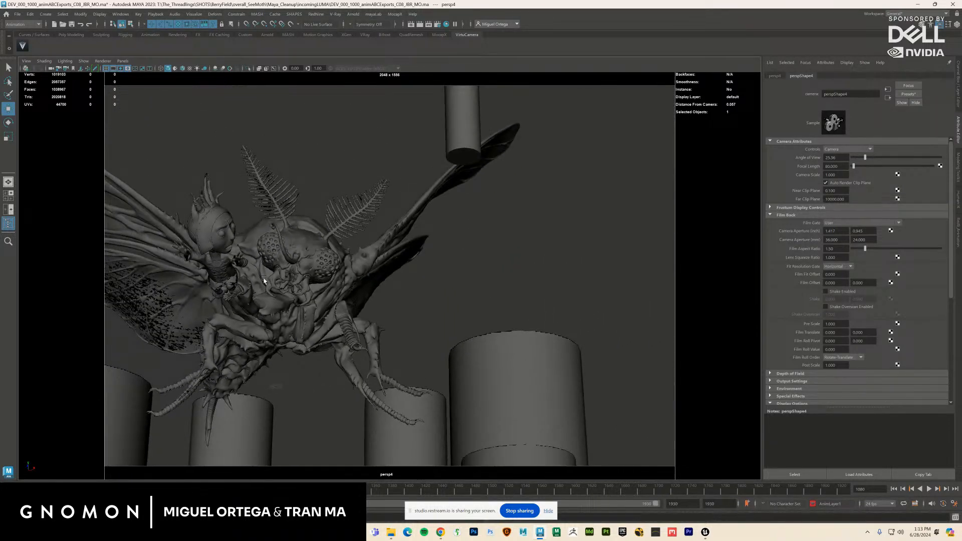
pyautogui.click(211, 245)
pyautogui.press('f')
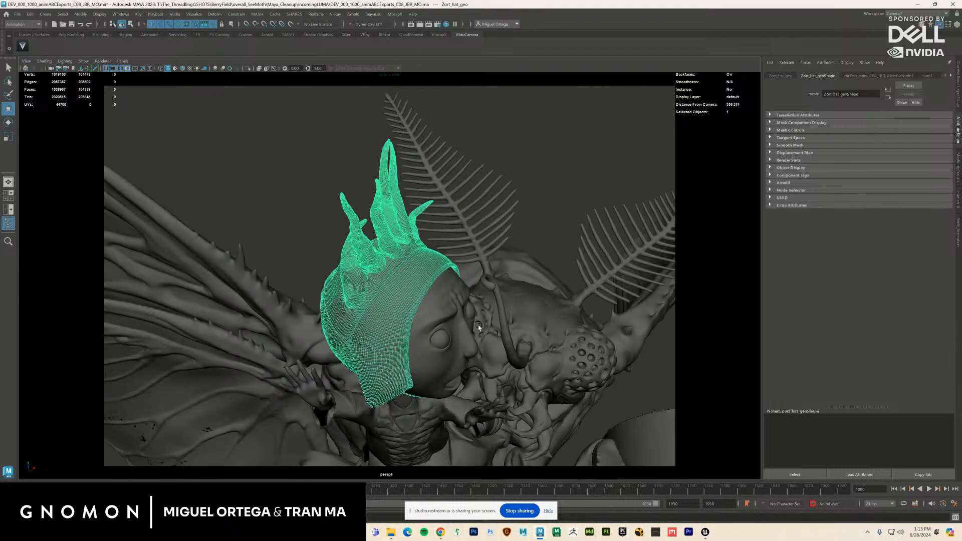
pyautogui.click(26, 61)
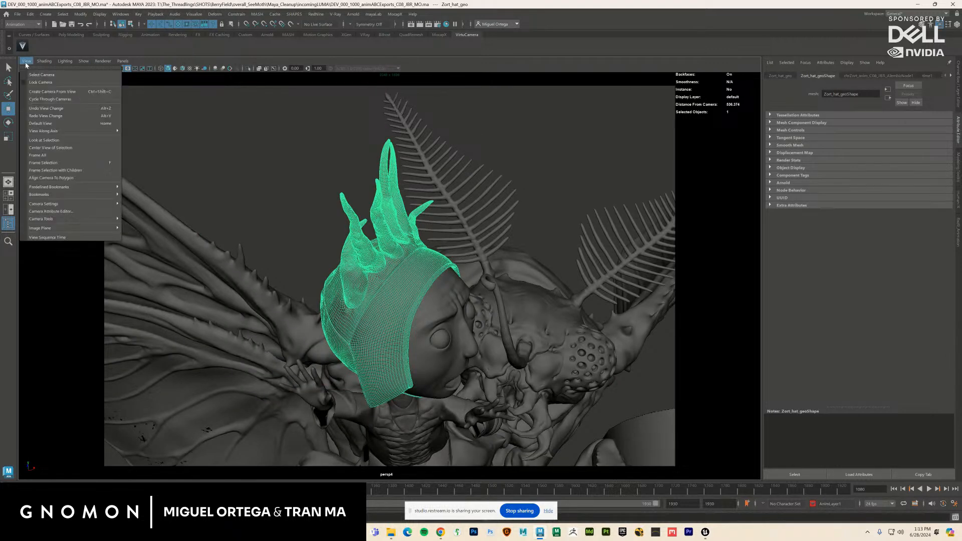
pyautogui.click(37, 73)
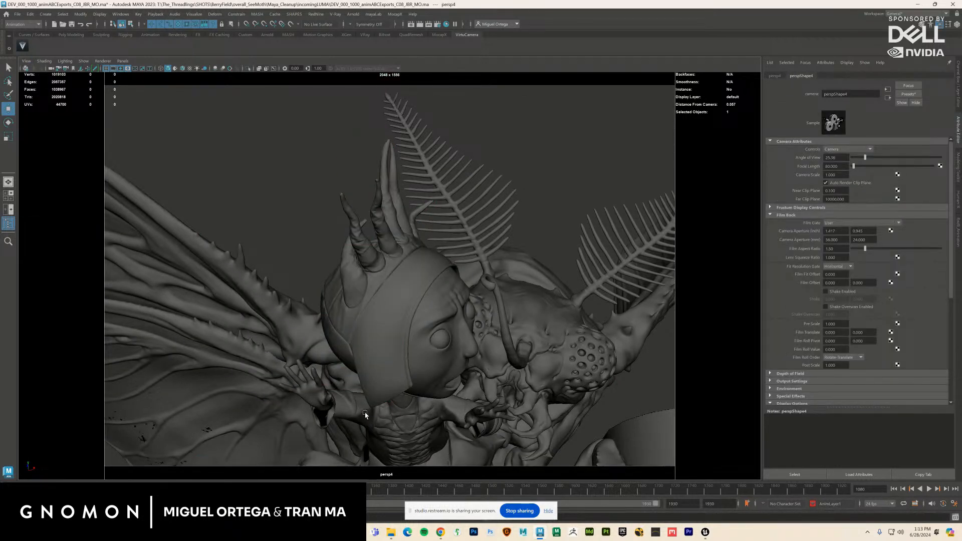
pyautogui.moveTo(365, 415); pyautogui.dragTo(230, 408)
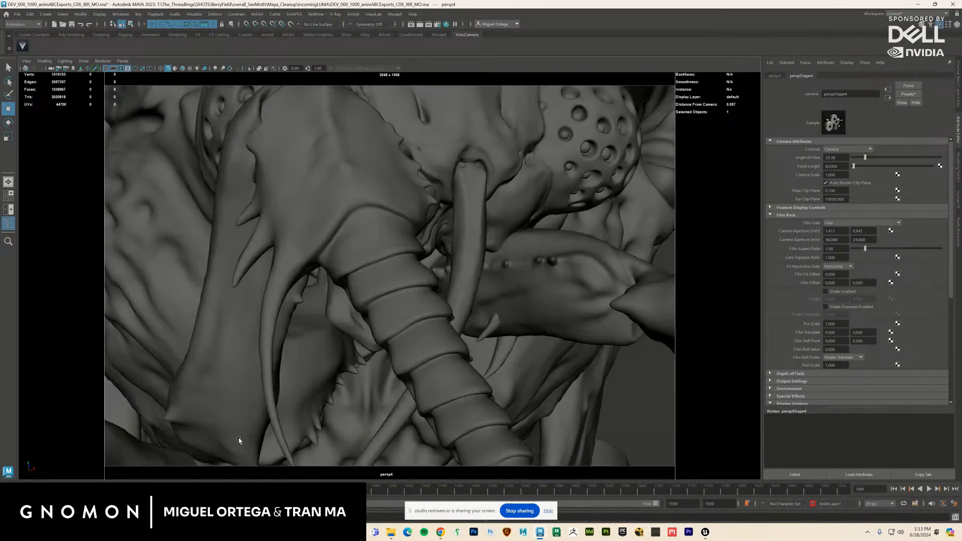
pyautogui.press('Escape')
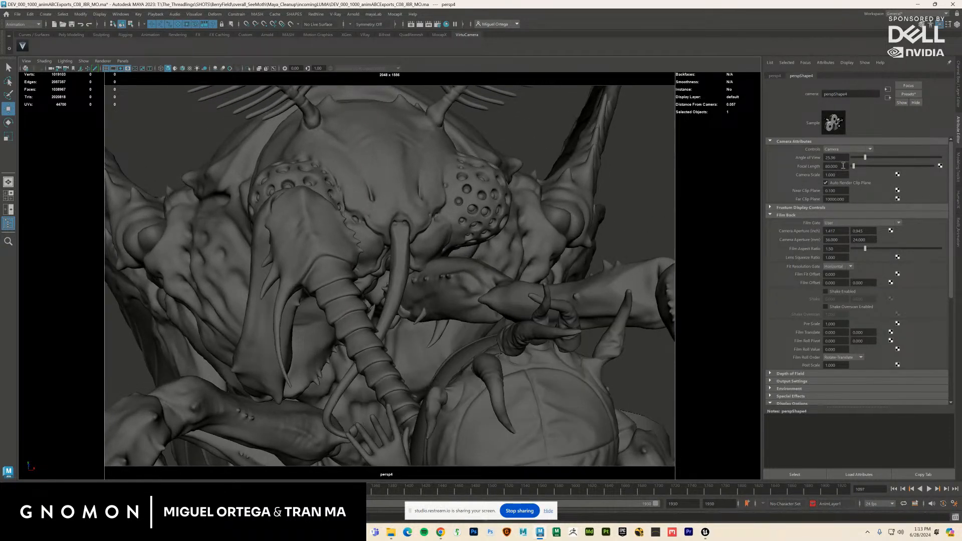
# Step: Set the camera's focal length to 20 and move in for a low, close view of the moth and the foreground character
pyautogui.moveTo(844, 166); pyautogui.dragTo(815, 168)
pyautogui.write('20')
pyautogui.press('Return')
pyautogui.scroll(3, 389, 298)
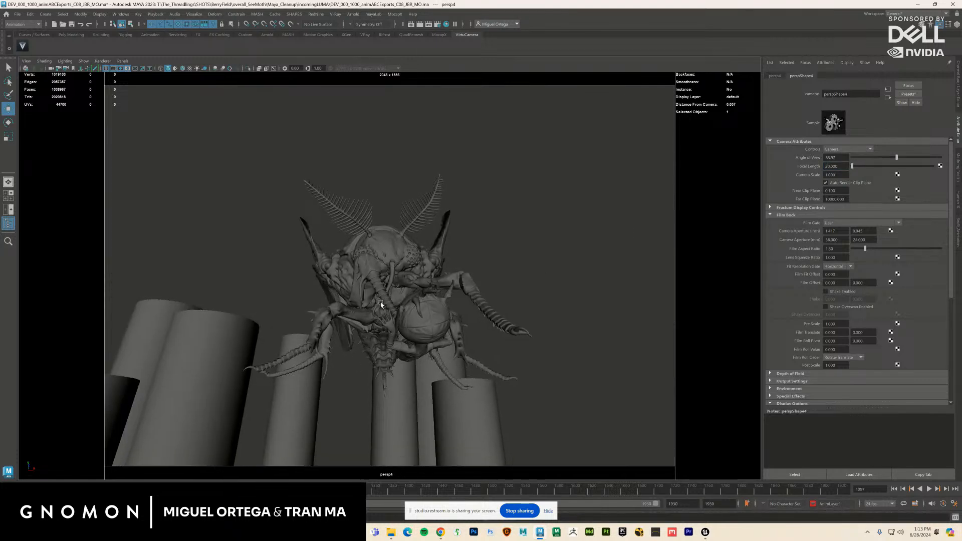
pyautogui.scroll(6, 477, 337)
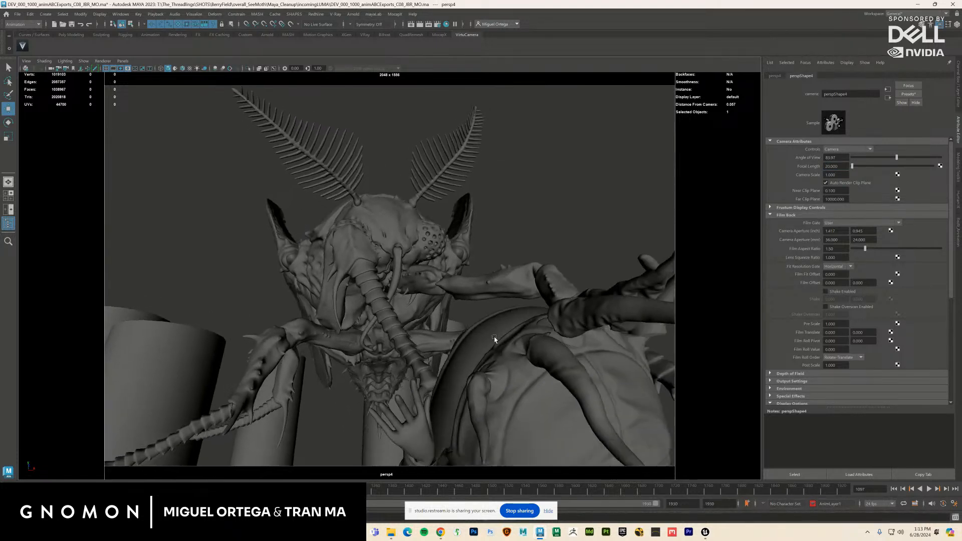
pyautogui.moveTo(498, 338)
pyautogui.mouseDown()
pyautogui.moveTo(468, 333)
pyautogui.moveTo(483, 333)
pyautogui.mouseUp()
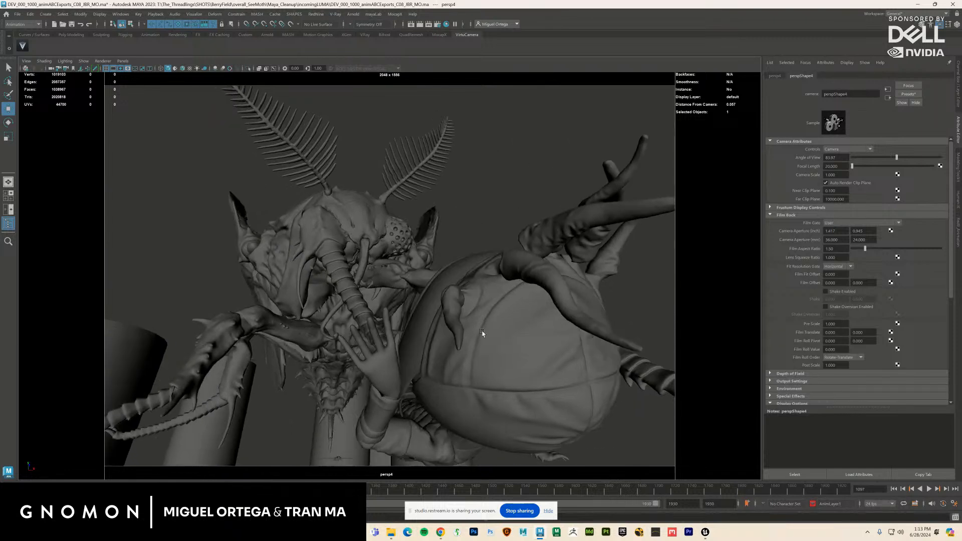
pyautogui.scroll(4, 483, 333)
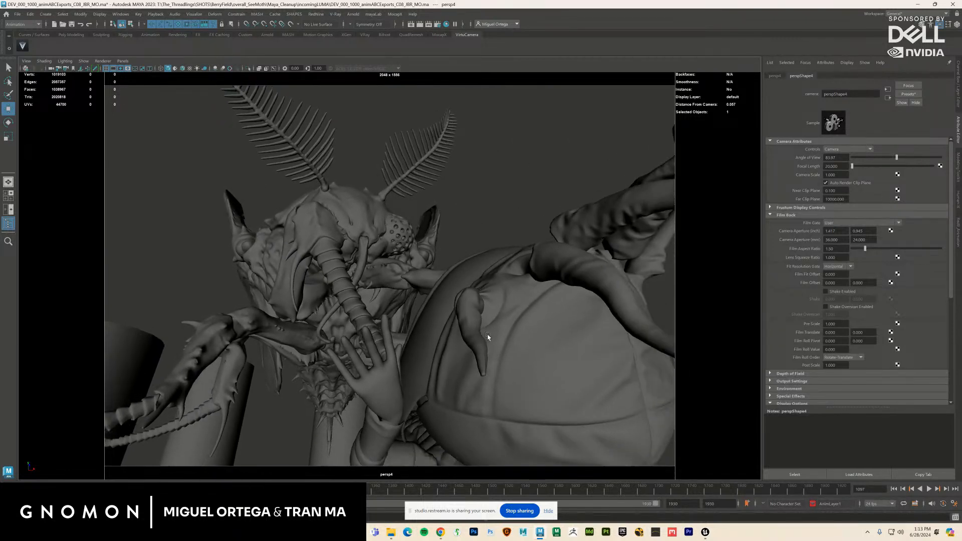
pyautogui.scroll(5, 476, 326)
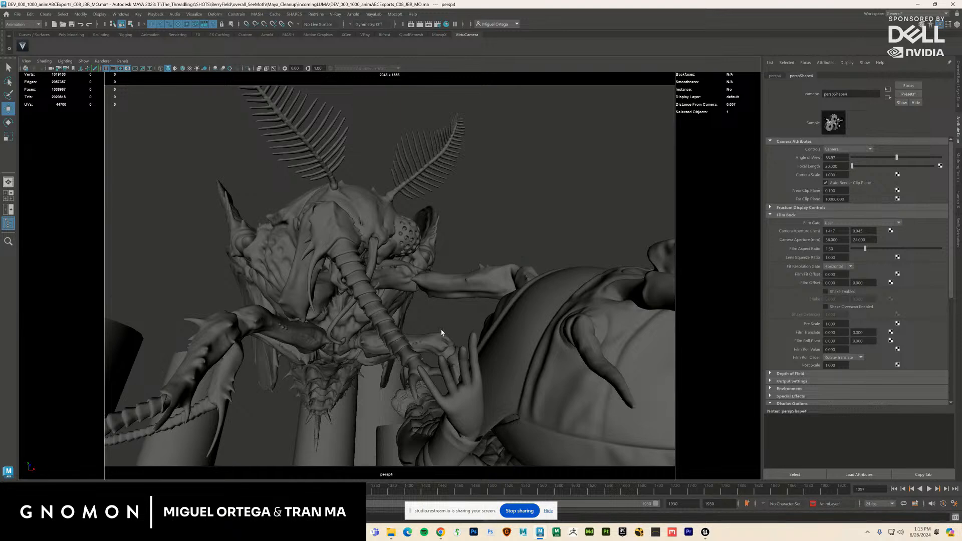
# Step: Play the shot through the close wide-lens camera and stop at frame 1129
pyautogui.click(29, 66)
pyautogui.click(29, 66)
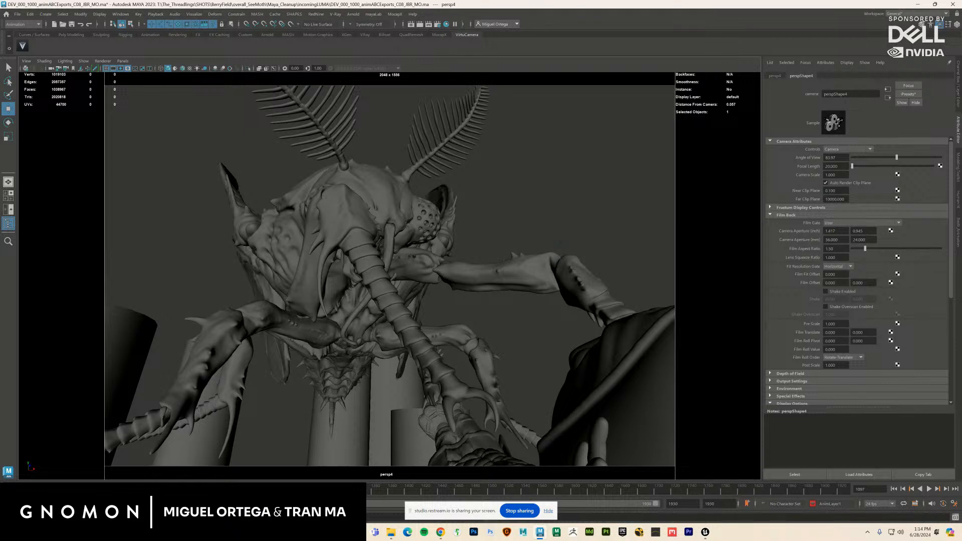
pyautogui.hotkey('alt', 'v')
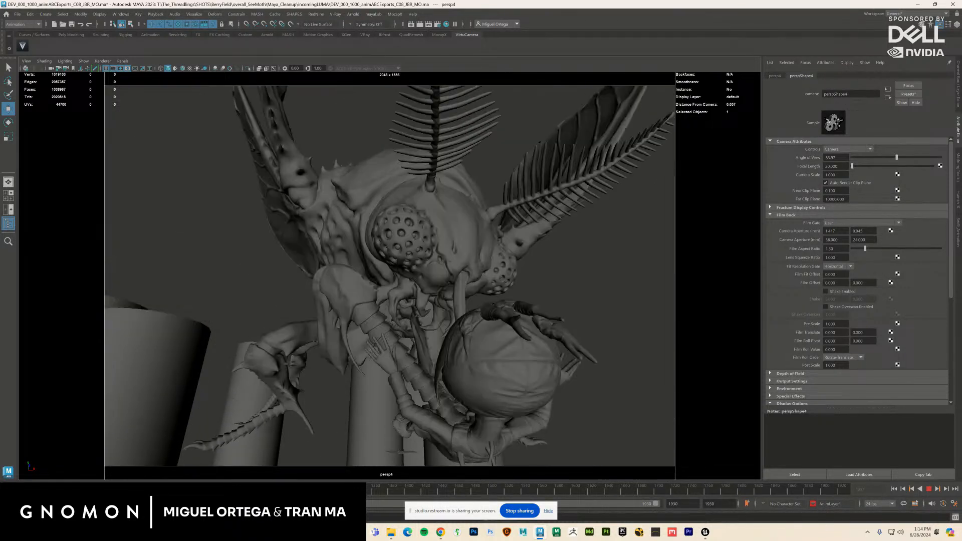
pyautogui.hotkey('alt', 'v')
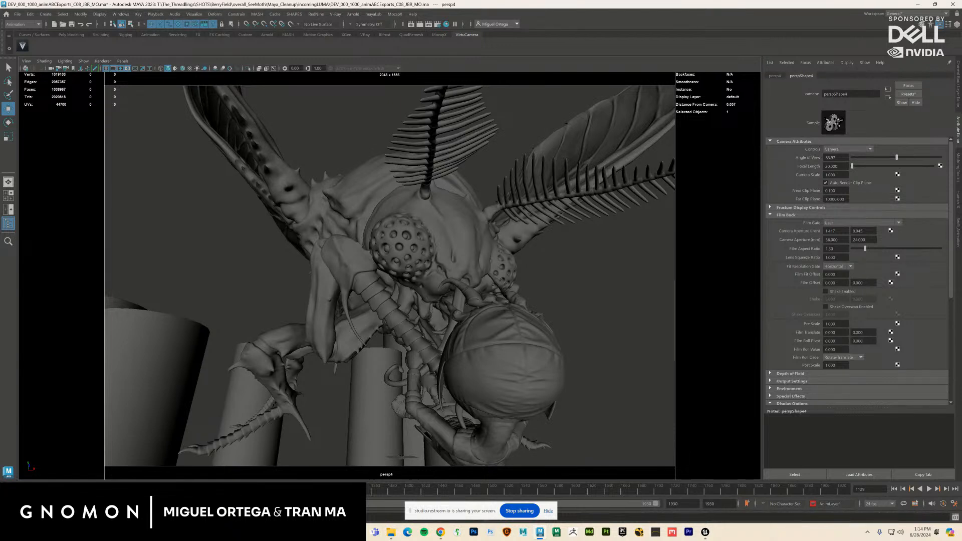
# Step: Set the camera's focal length to 25 and nudge the framing around the moth's head and the foreground character
pyautogui.click(842, 167)
pyautogui.write('2')
pyautogui.write('5')
pyautogui.press('Return')
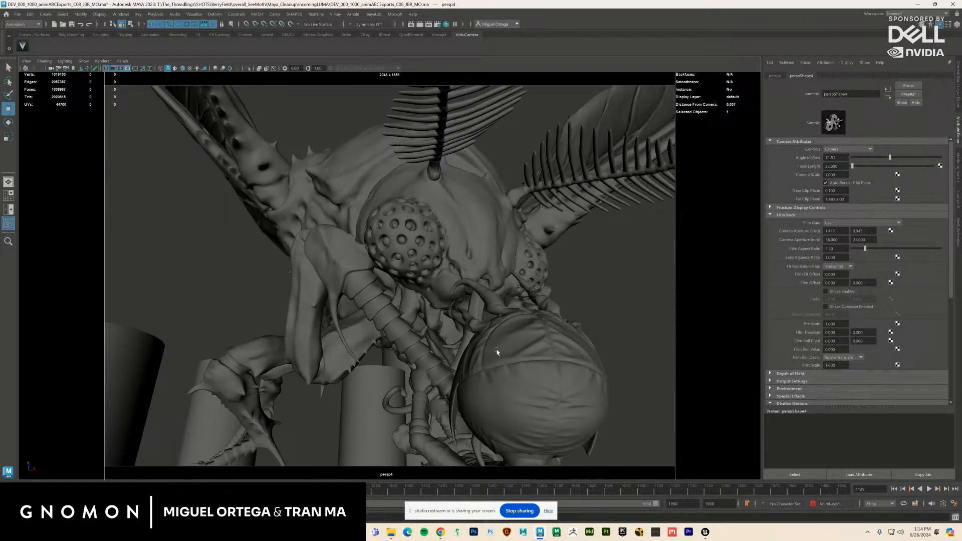
pyautogui.moveTo(497, 352); pyautogui.dragTo(503, 352)
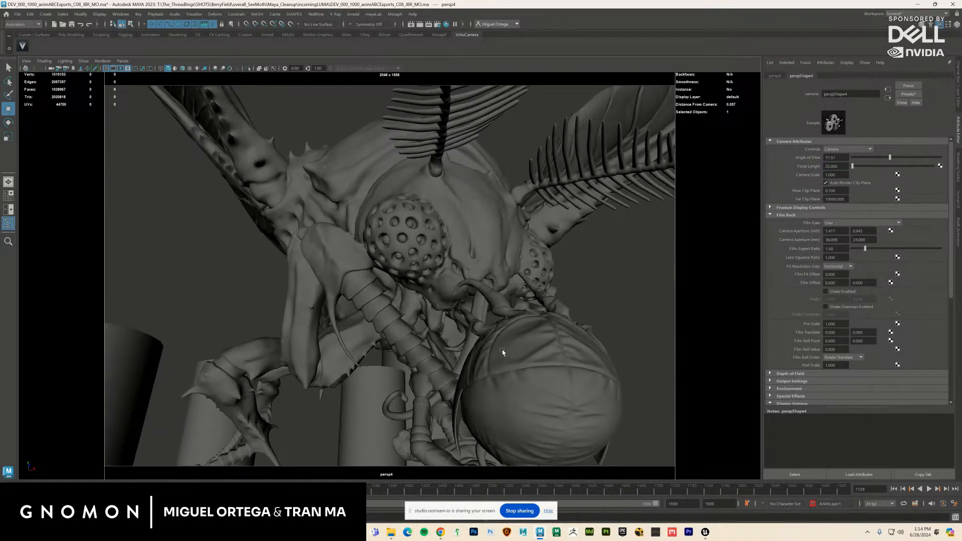
# Step: Play the shot to frame 1144, reselect the camera, and step back frame by frame to frame 1127
pyautogui.hotkey('alt', 'v')
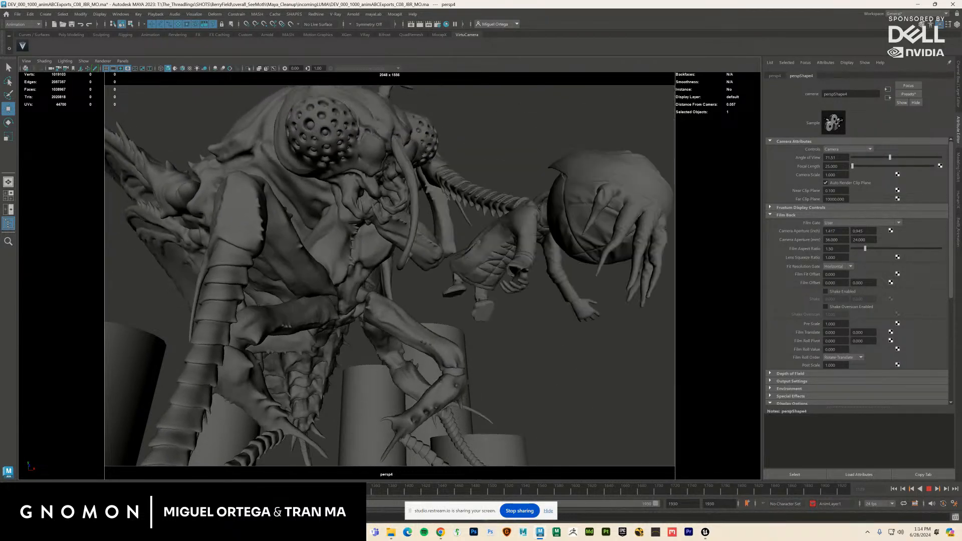
pyautogui.press('Escape')
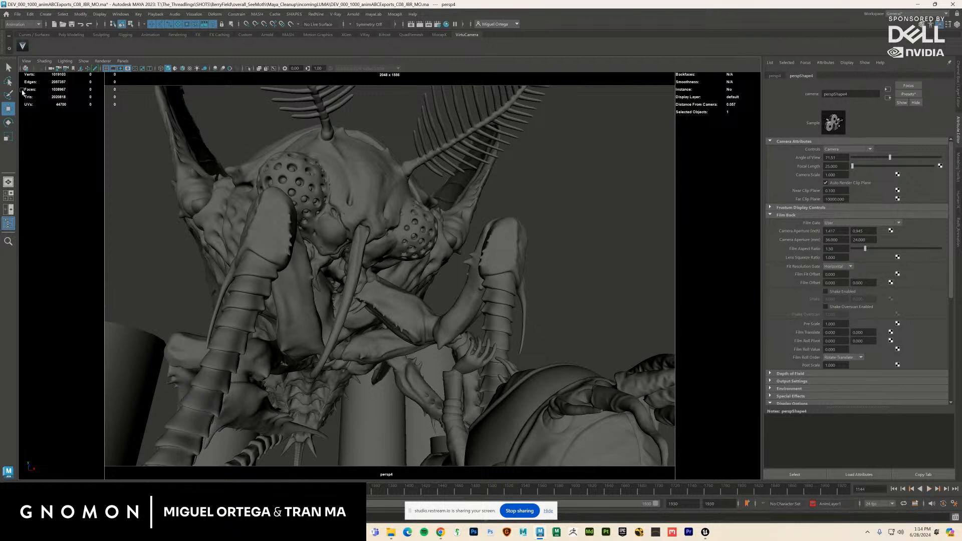
pyautogui.click(26, 61)
pyautogui.click(38, 76)
pyautogui.hotkey('alt', ',')
pyautogui.hotkey('alt', ',')
pyautogui.hotkey('alt', ',')
pyautogui.hotkey('alt', ',')
pyautogui.hotkey('alt', ',')
pyautogui.hotkey('alt', ',')
pyautogui.hotkey('alt', ',')
pyautogui.hotkey('alt', ',')
pyautogui.hotkey('alt', ',')
pyautogui.hotkey('alt', ',')
pyautogui.hotkey('alt', ',')
pyautogui.hotkey('alt', ',')
pyautogui.hotkey('alt', ',')
pyautogui.hotkey('alt', ',')
pyautogui.hotkey('alt', ',')
pyautogui.hotkey('alt', ',')
pyautogui.hotkey('alt', ',')
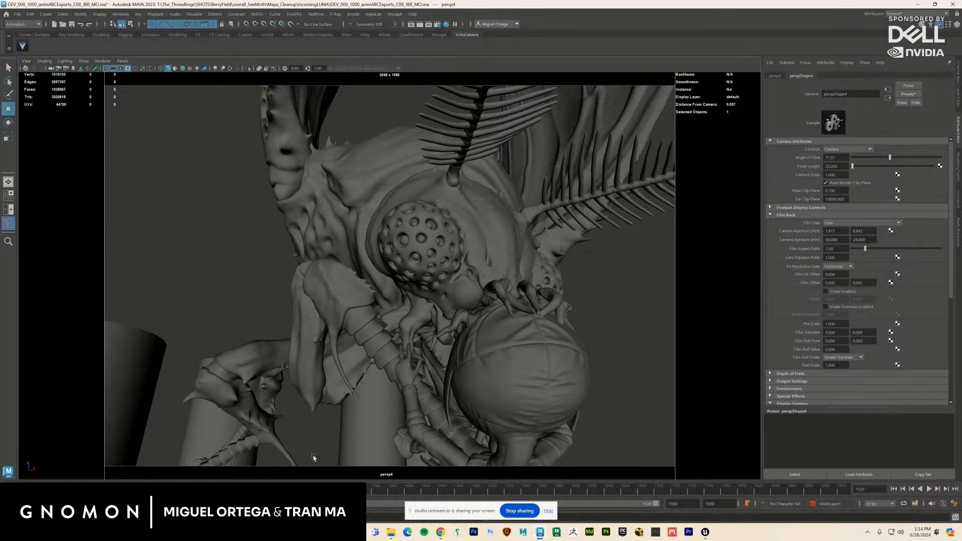
# Step: Scrub back to an earlier frame and adjust the camera so the foreground character sits closer beside the moth
pyautogui.hotkey('alt', 'v')
pyautogui.hotkey('alt', 'v')
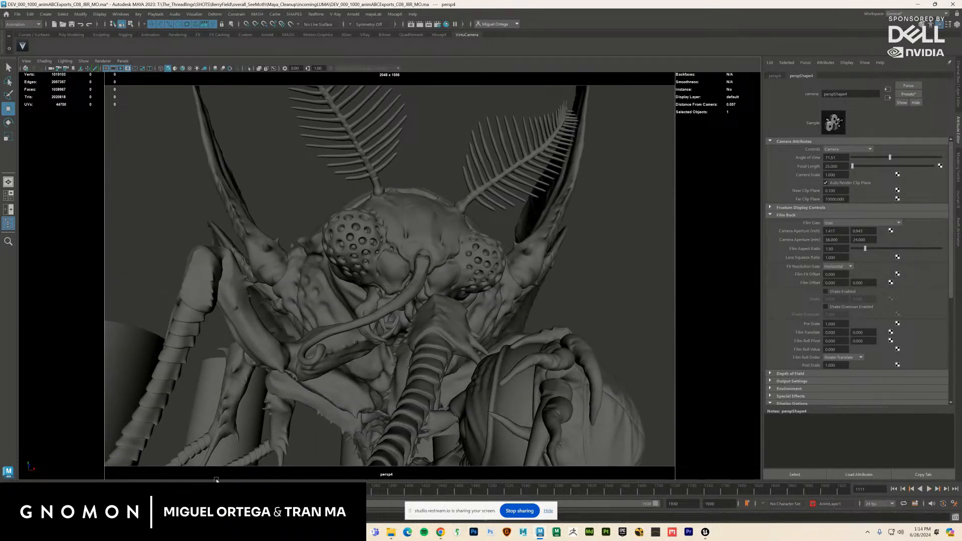
pyautogui.moveTo(175, 489); pyautogui.dragTo(159, 489)
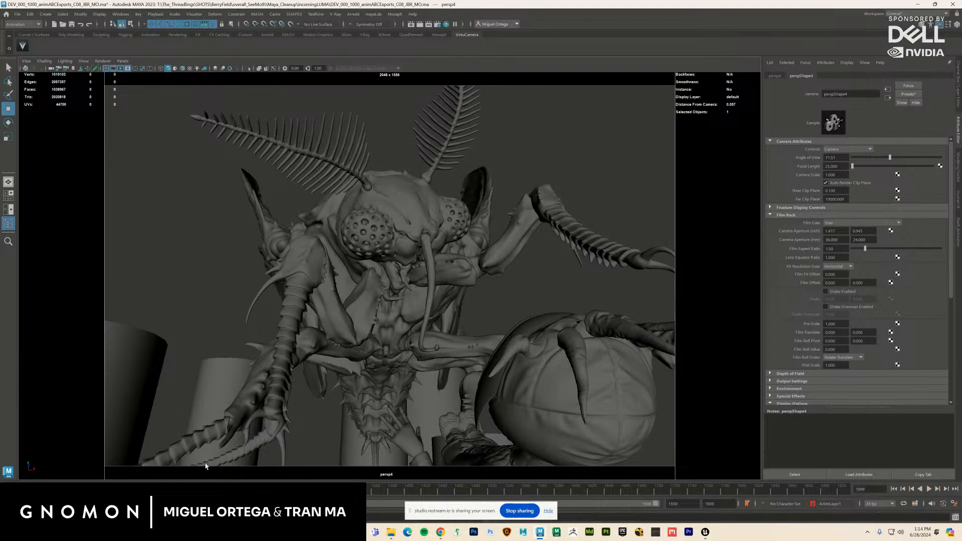
pyautogui.moveTo(370, 407); pyautogui.dragTo(378, 413)
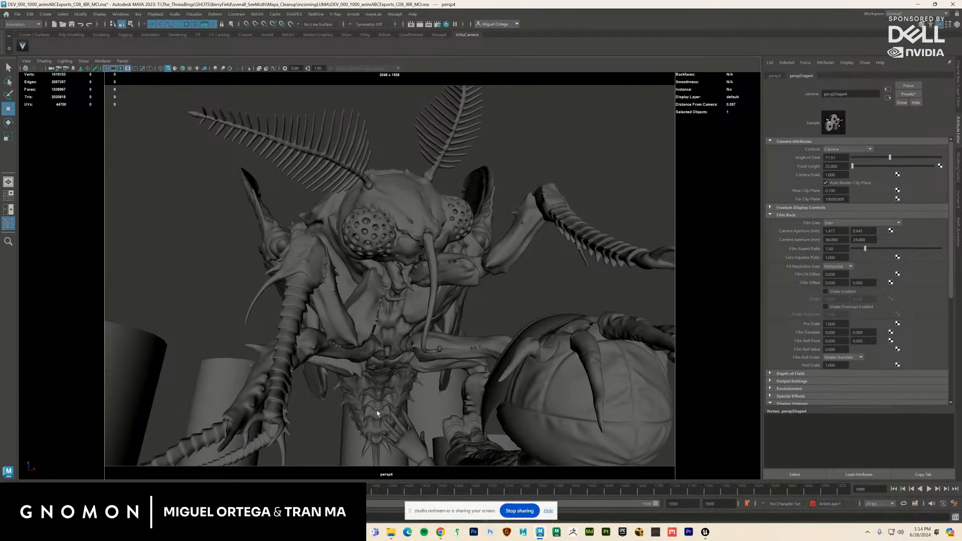
# Step: Play the shot through the camera in several passes, stopping to examine how the moth and foreground character are framed
pyautogui.hotkey('alt', 'v')
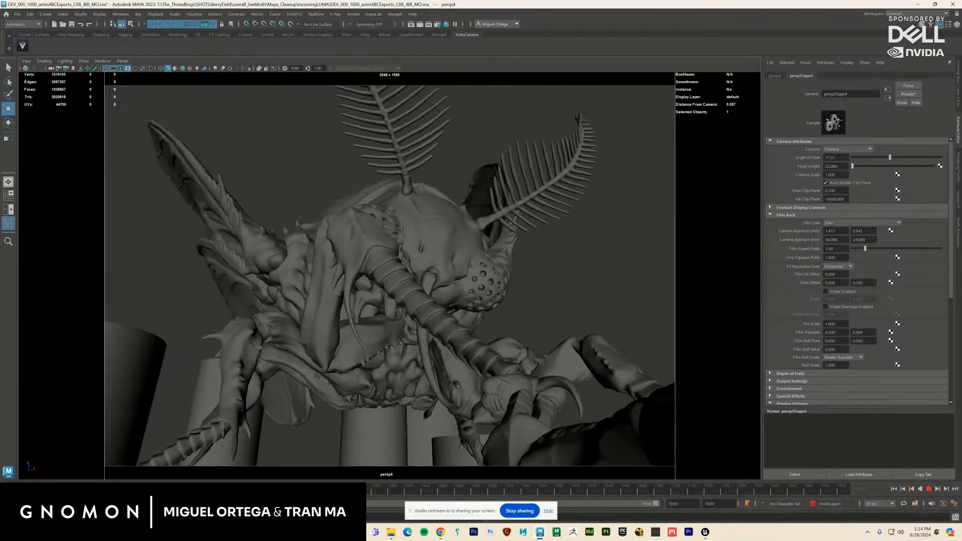
pyautogui.hotkey('alt', 'v')
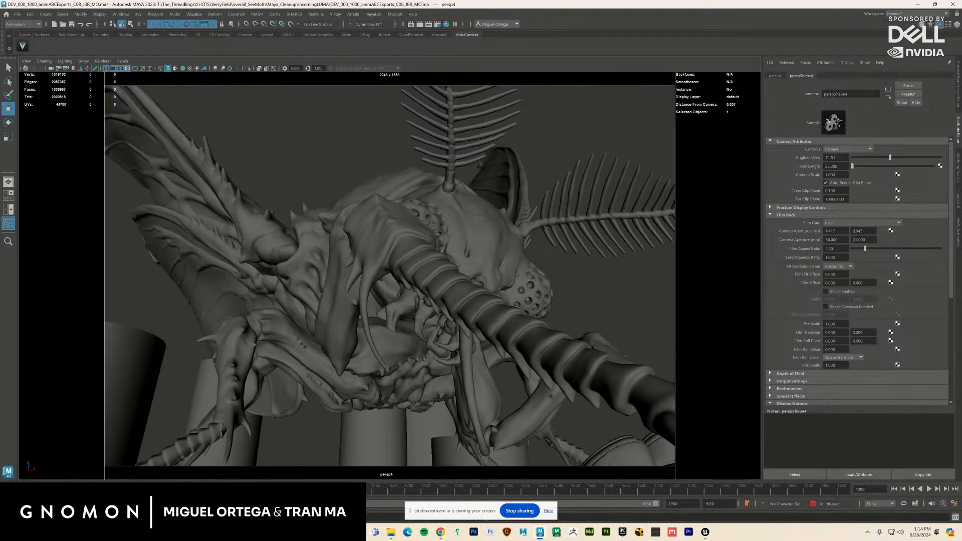
pyautogui.hotkey('alt', 'v')
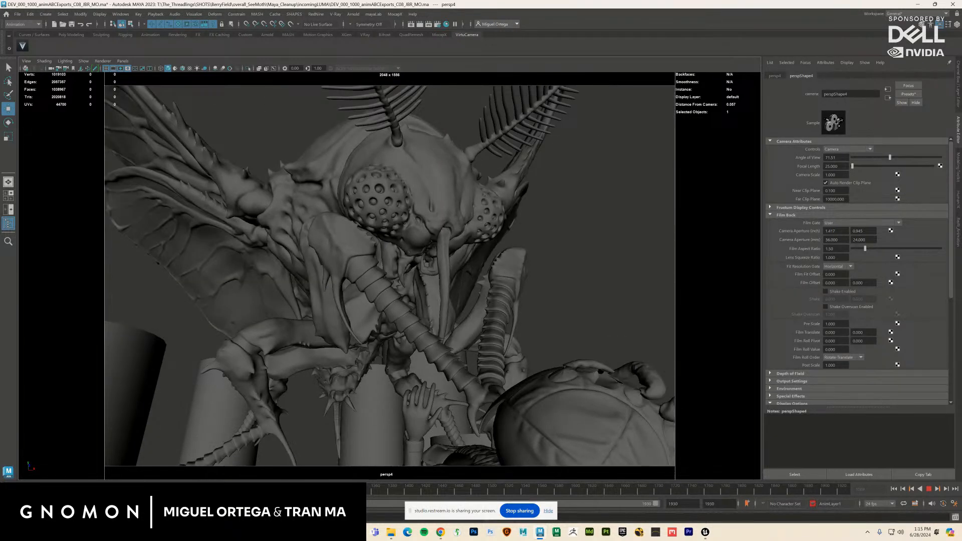
pyautogui.press('Escape')
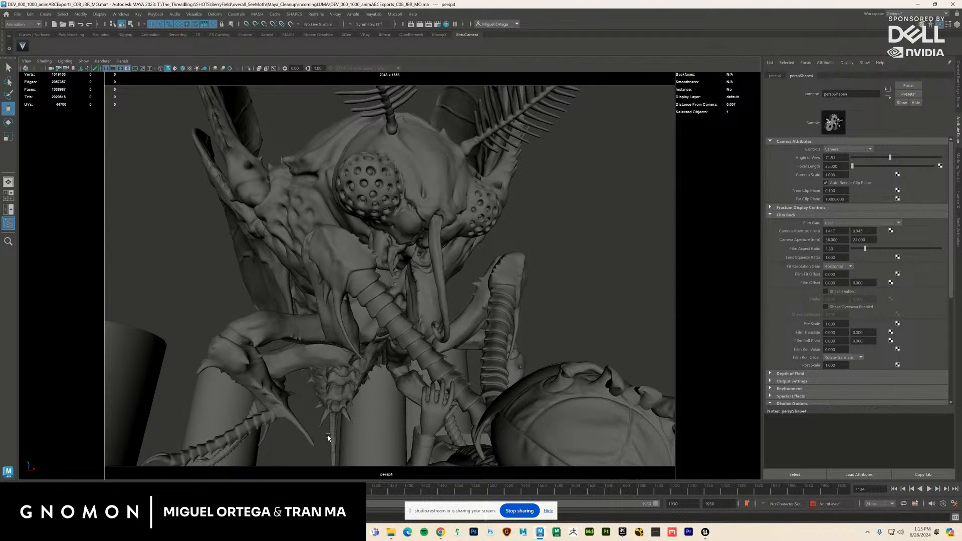
pyautogui.hotkey('alt', 'v')
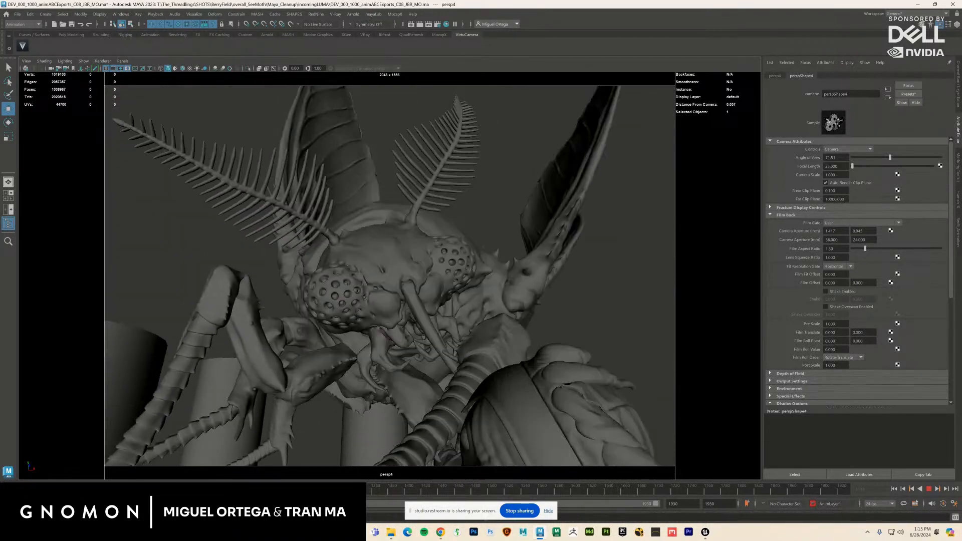
pyautogui.press('Escape')
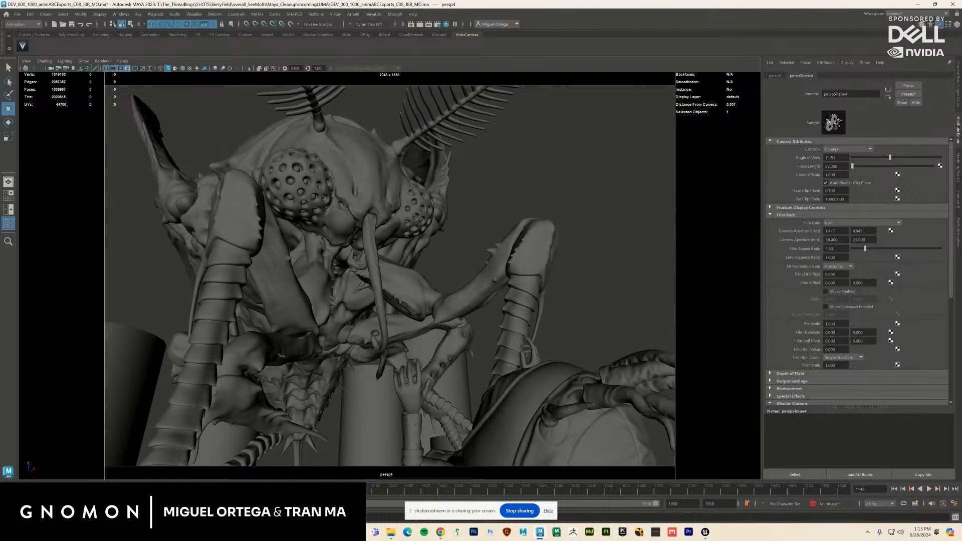
pyautogui.hotkey('alt', 'v')
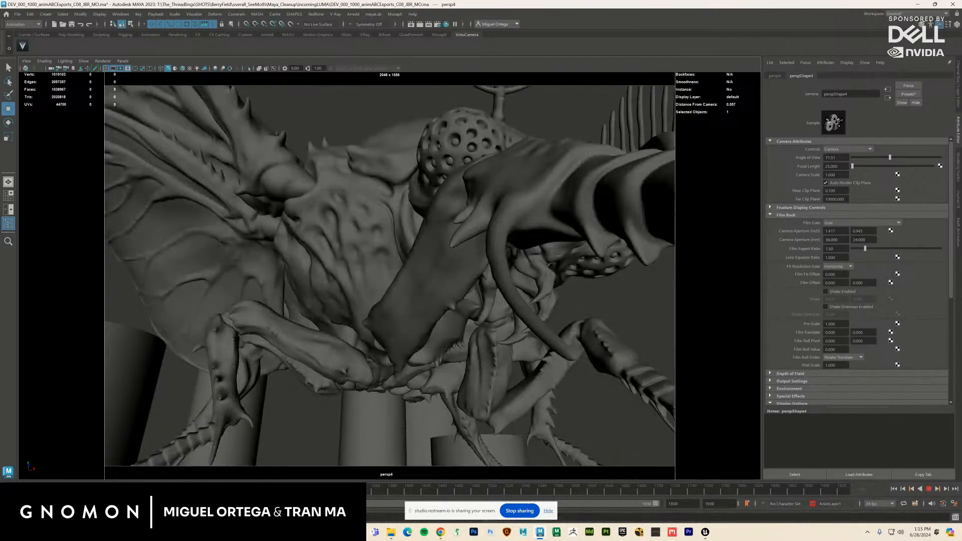
# Step: Delete the camera's key at frame 1085, replay the shot, and step back to the previous key
pyautogui.rightClick(165, 485)
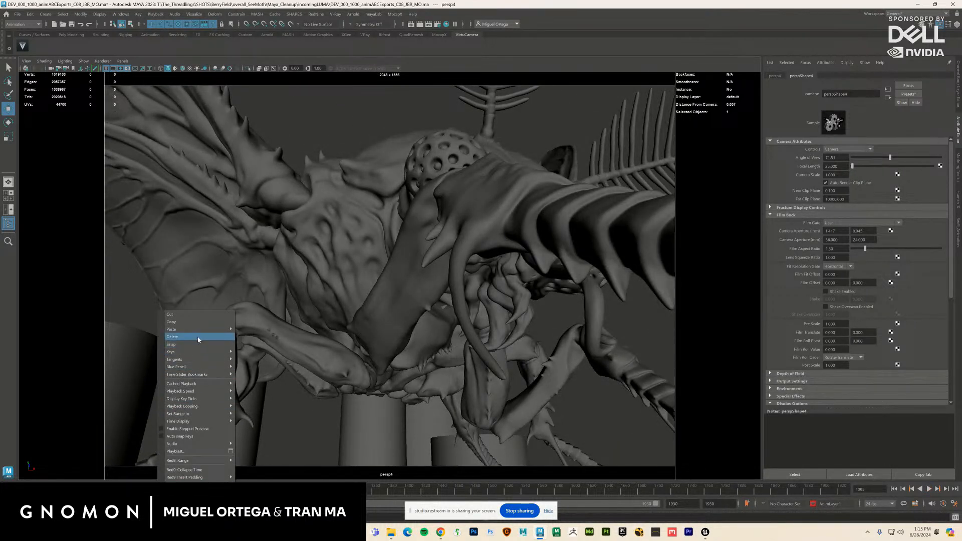
pyautogui.click(198, 338)
pyautogui.hotkey('alt', 'v')
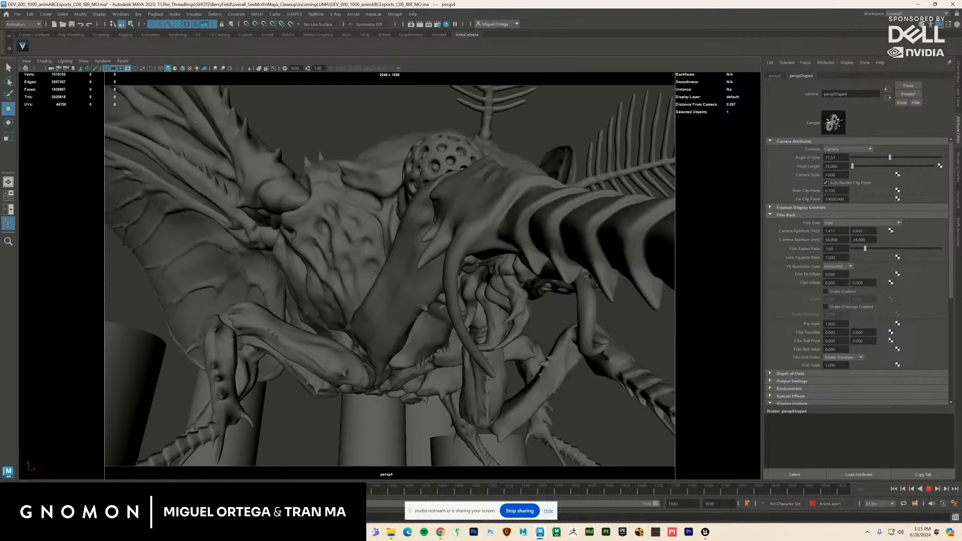
pyautogui.hotkey('alt', 'v')
pyautogui.click(912, 489)
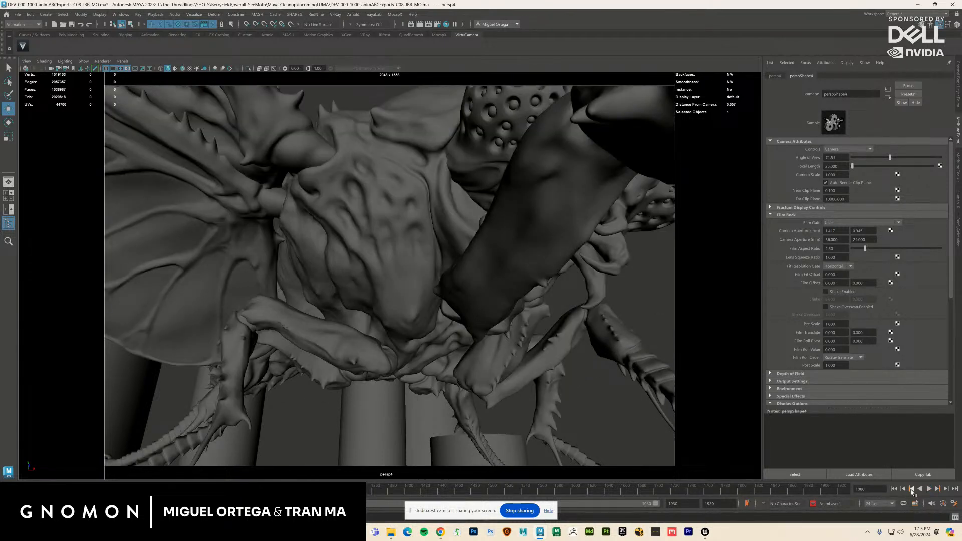
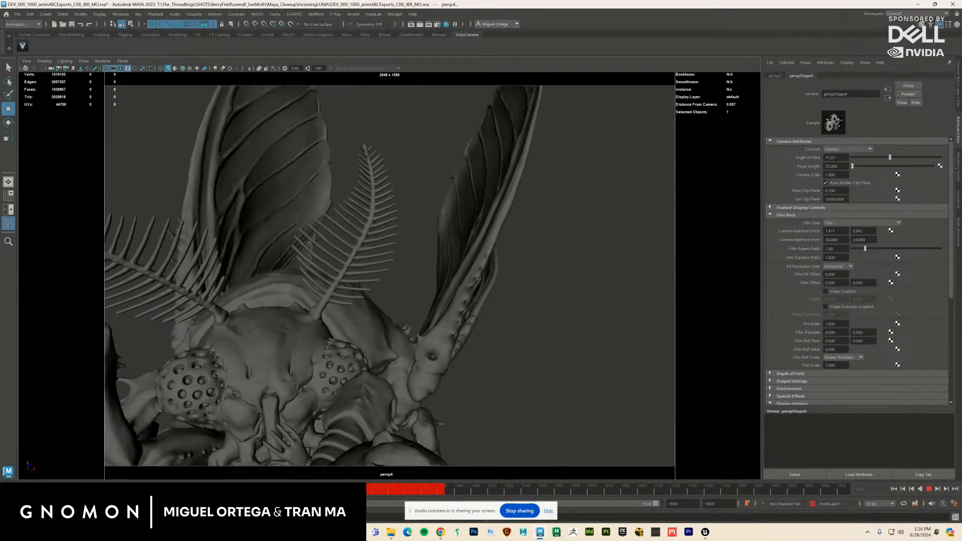
# Step: Stop playback, select the shot camera, and create a new animation layer containing it
pyautogui.press('Escape')
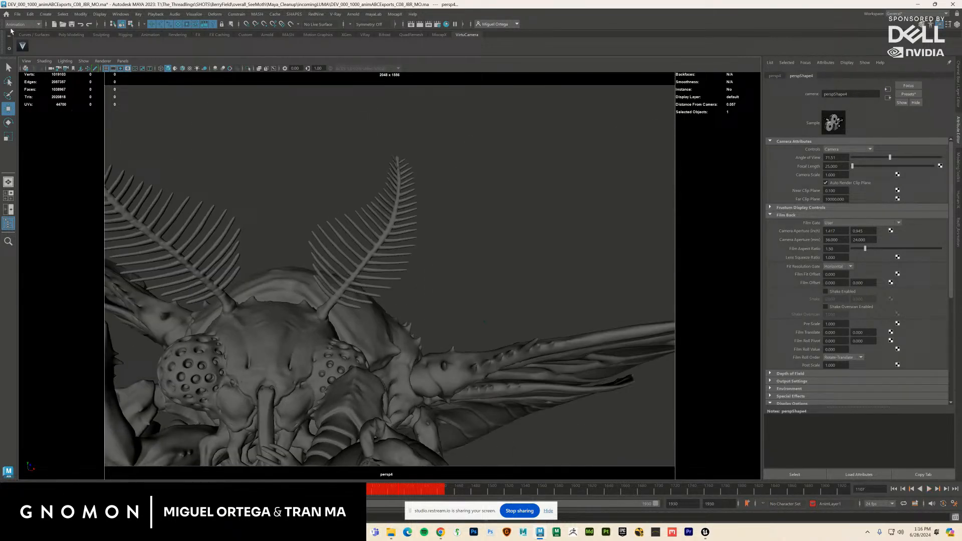
pyautogui.click(26, 60)
pyautogui.click(39, 76)
pyautogui.click(957, 25)
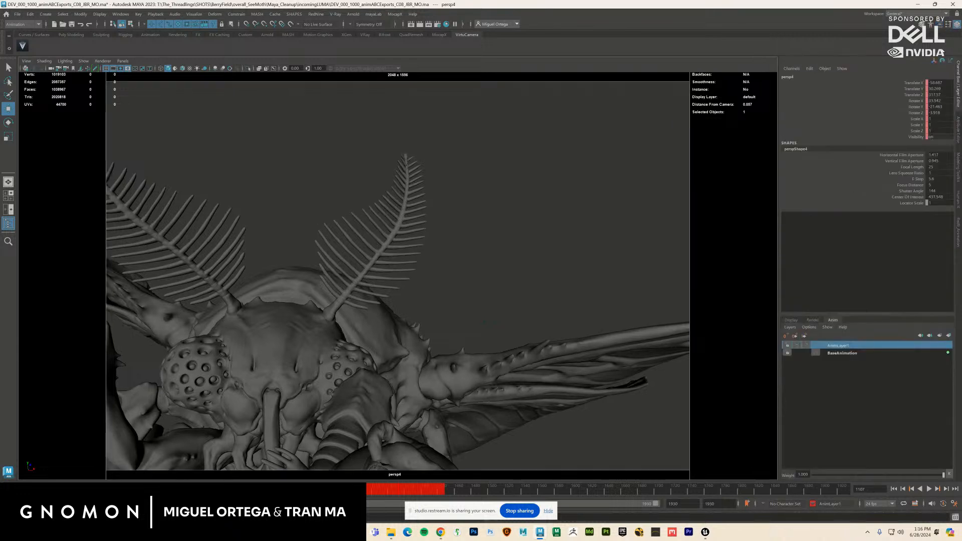
pyautogui.click(862, 354)
pyautogui.click(949, 336)
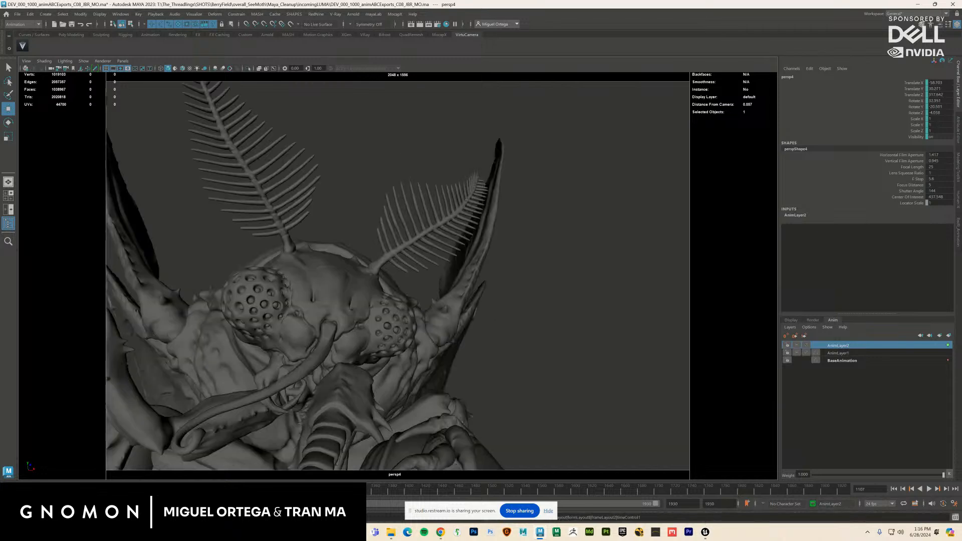
# Step: Show the camera view beside a perspective view framed on the camera, and reposition the camera lower beneath the moth at frame 1108
pyautogui.press('space')
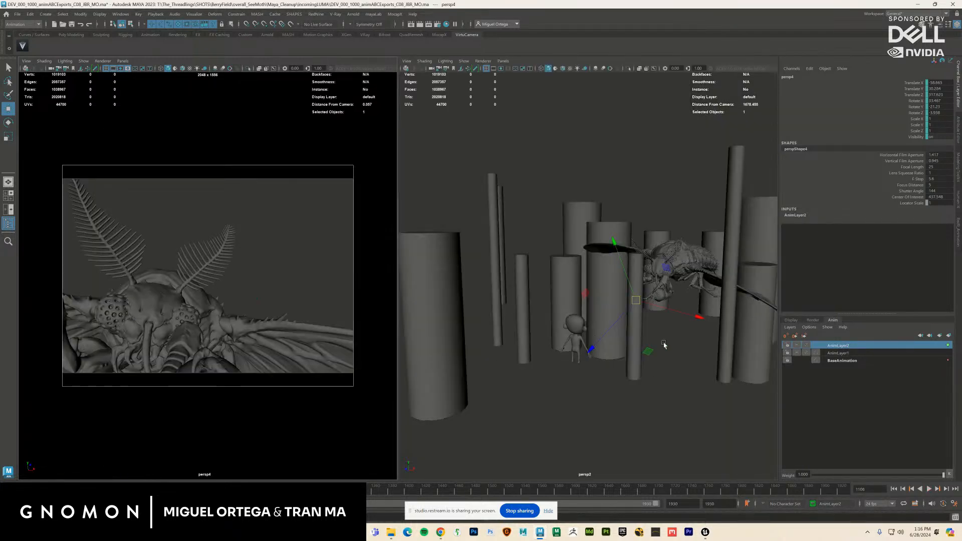
pyautogui.press('f')
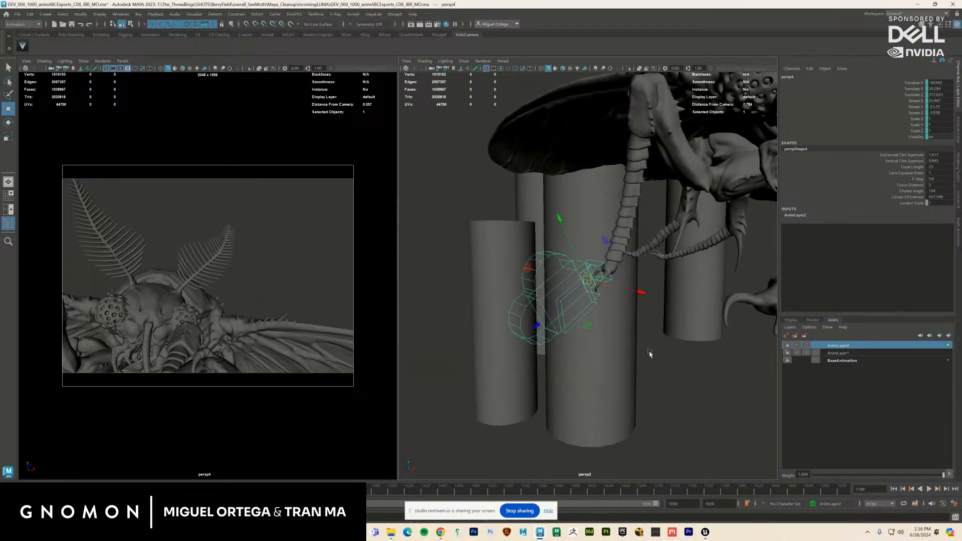
pyautogui.moveTo(576, 256); pyautogui.dragTo(565, 301)
pyautogui.press('e')
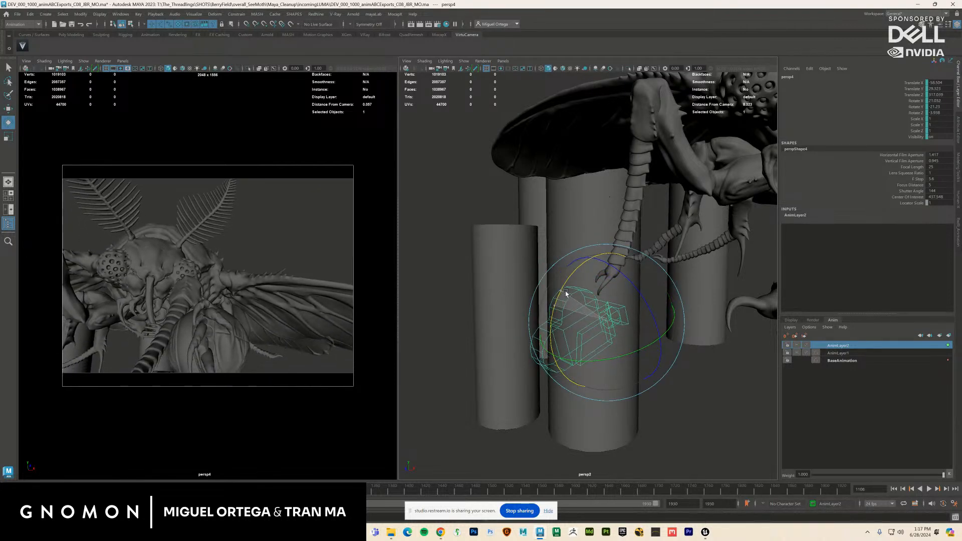
# Step: Pull the camera back and sideways at frame 1108 and tilt it to hold both the moth's head and the character
pyautogui.press('w')
pyautogui.moveTo(651, 346); pyautogui.dragTo(551, 306)
pyautogui.moveTo(645, 399); pyautogui.dragTo(530, 272)
pyautogui.press('e')
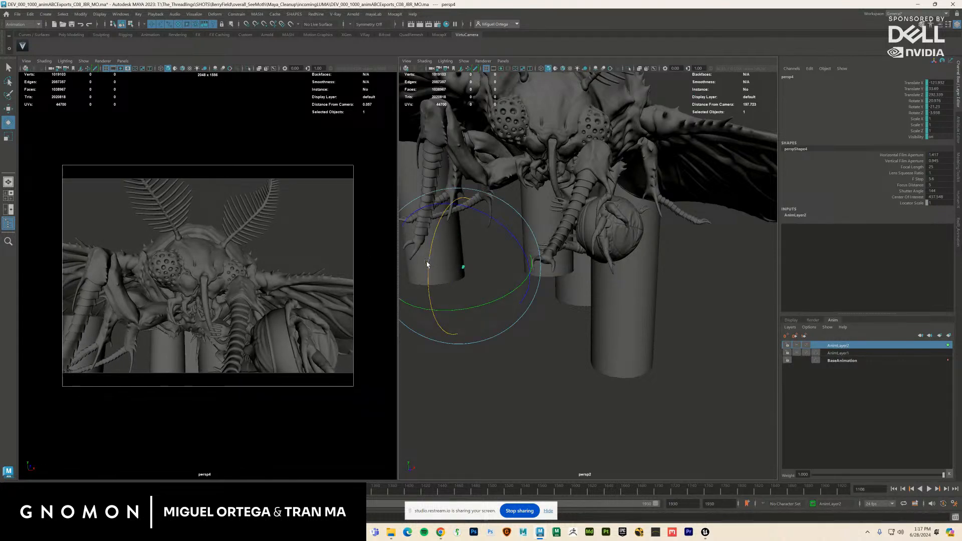
pyautogui.moveTo(429, 264); pyautogui.dragTo(427, 263)
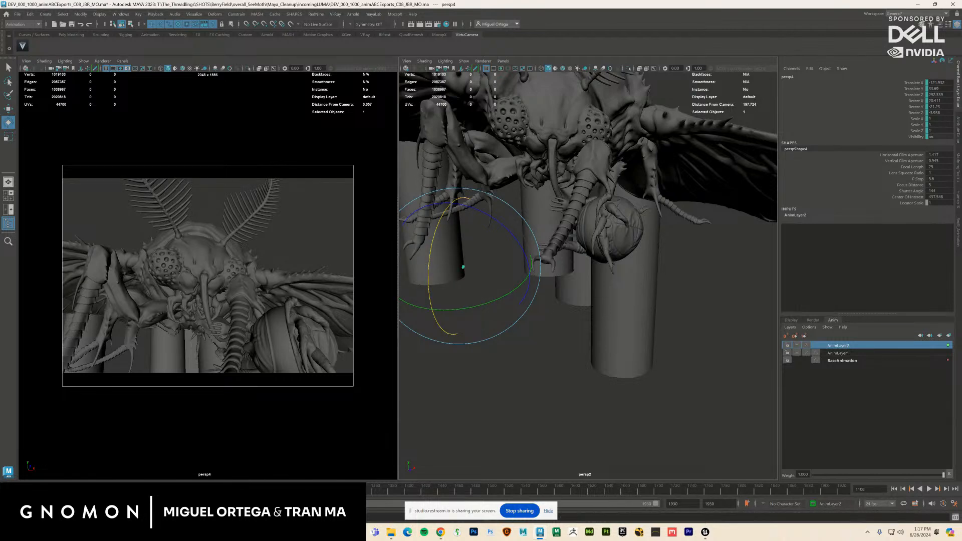
# Step: Play a little further into the shot, shift the camera sideways, and tilt it up toward the moth's body
pyautogui.hotkey('alt', 'v')
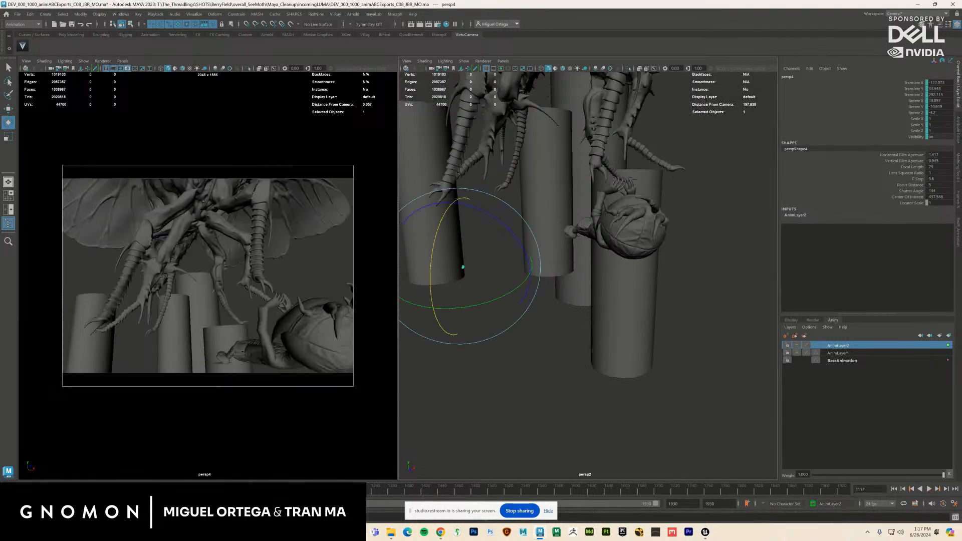
pyautogui.press('w')
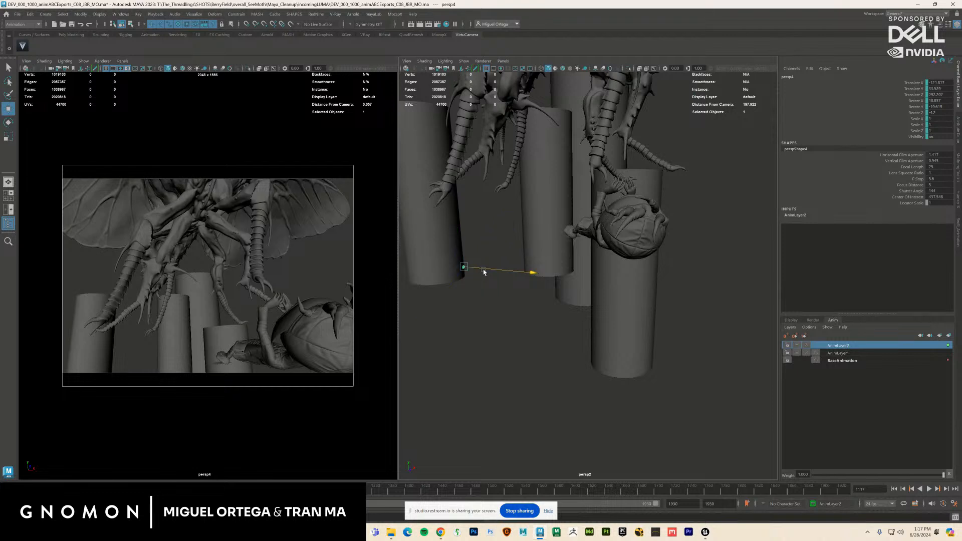
pyautogui.moveTo(494, 273)
pyautogui.mouseDown()
pyautogui.moveTo(542, 274)
pyautogui.moveTo(504, 273)
pyautogui.moveTo(506, 283)
pyautogui.mouseUp()
pyautogui.press('e')
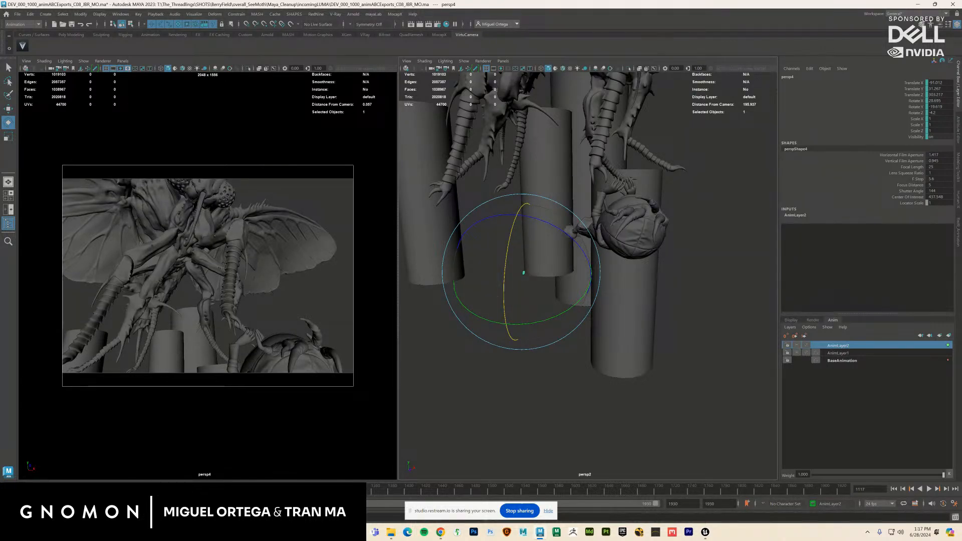
# Step: Play to frame 1126 and adjust the camera's tilt and height around the moth's head and the character
pyautogui.hotkey('alt', 'v')
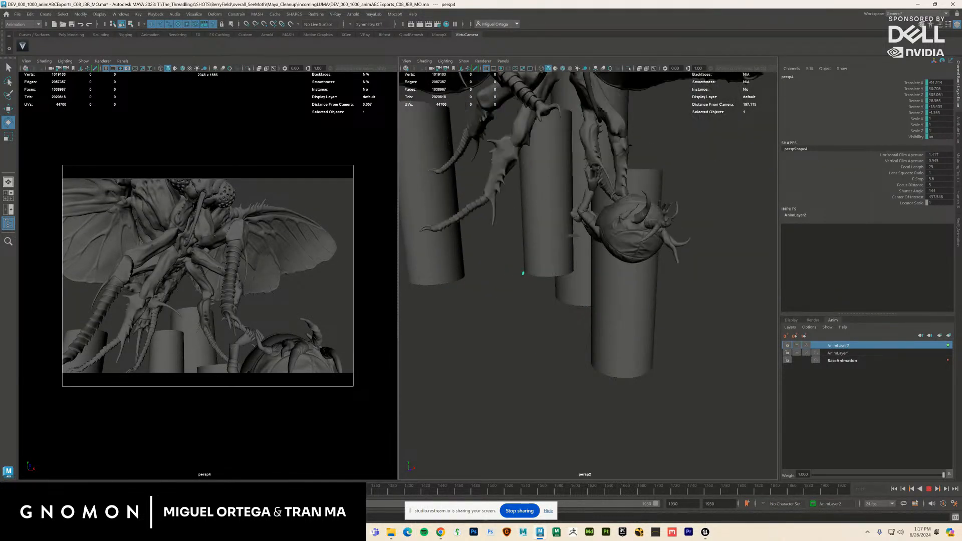
pyautogui.hotkey('alt', 'v')
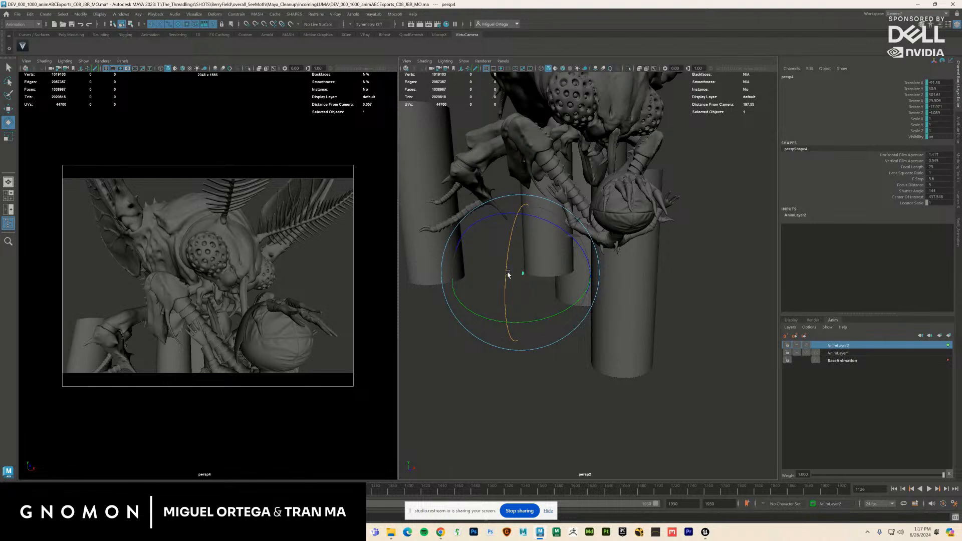
pyautogui.moveTo(507, 273); pyautogui.dragTo(521, 258)
pyautogui.press('w')
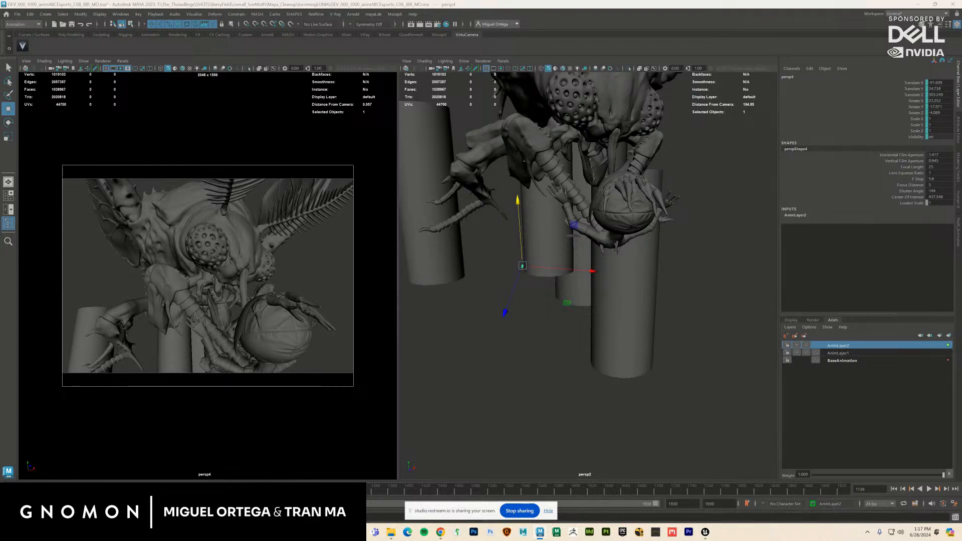
# Step: Unhide the ground plane and reselect the shot camera
pyautogui.hotkey('ctrl', 'z')
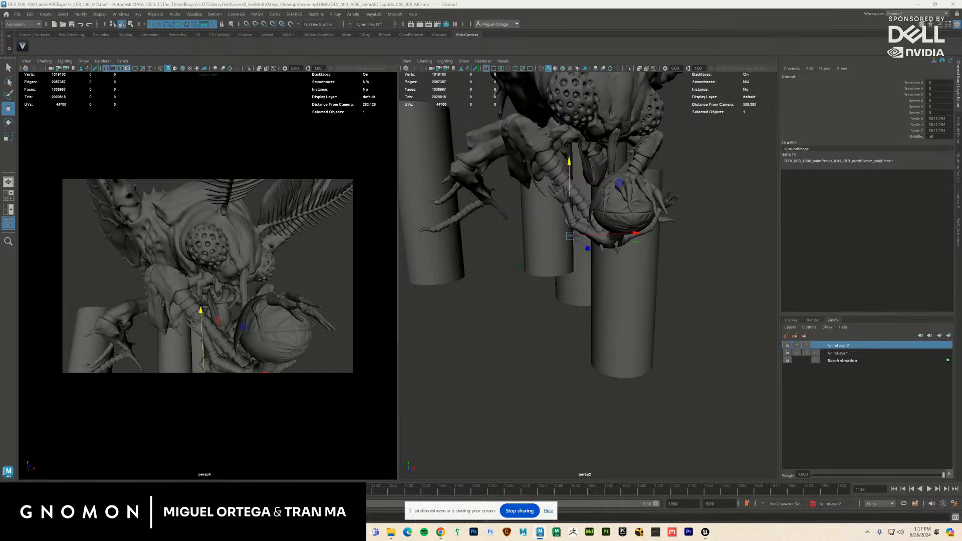
pyautogui.hotkey('shift', 'h')
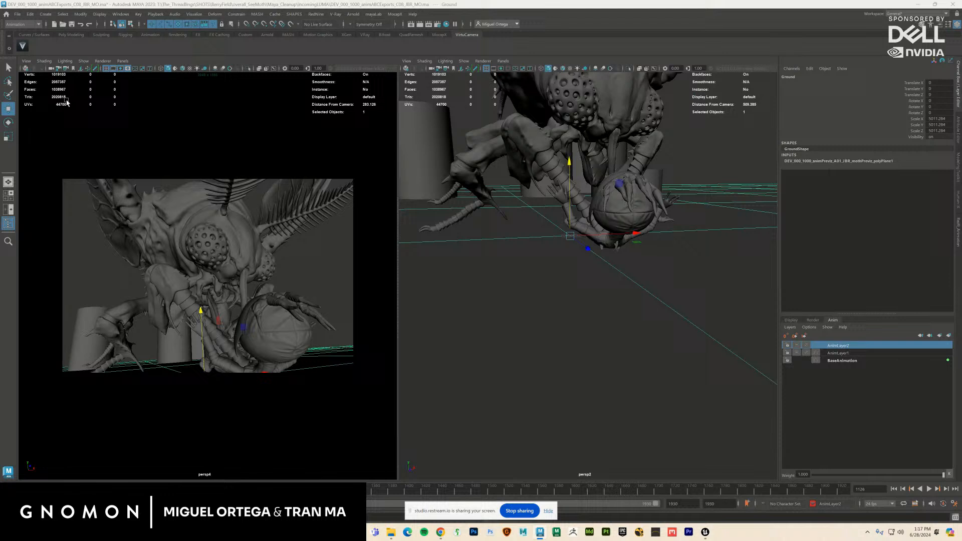
pyautogui.click(26, 61)
pyautogui.click(50, 75)
# Step: Move and rotate the camera at frame 1126 for a tighter, slightly rolled framing of the moth's head and the character above the ground
pyautogui.press('e')
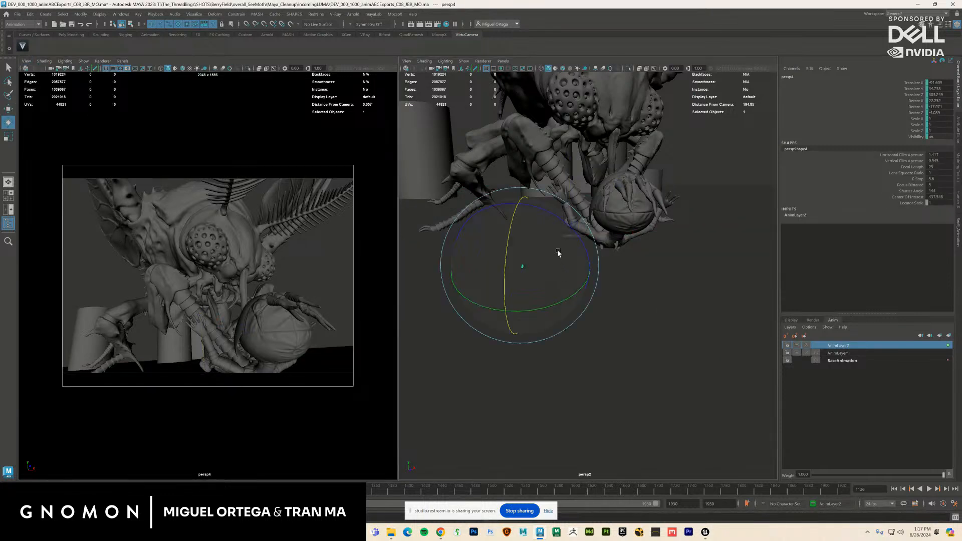
pyautogui.moveTo(567, 304); pyautogui.dragTo(458, 257)
pyautogui.press('w')
pyautogui.press('e')
pyautogui.press('w')
pyautogui.press('e')
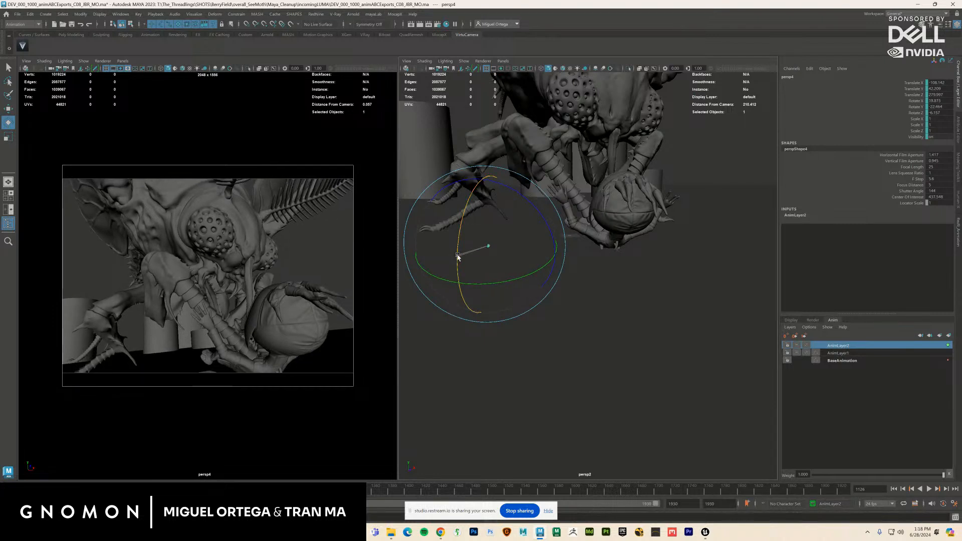
# Step: Clear the selection and play the shot to frame 1122 to check the new camera framing
pyautogui.click(331, 271)
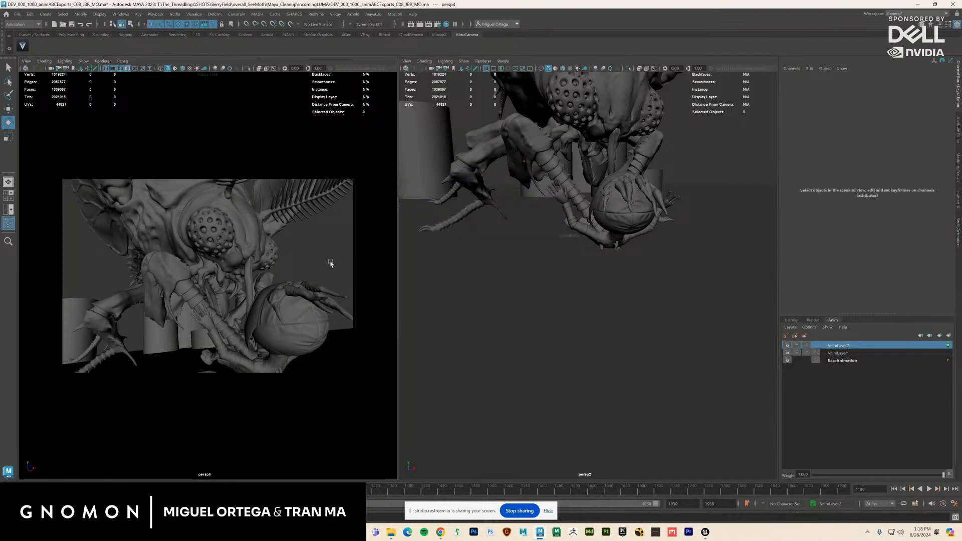
pyautogui.hotkey('alt', 'v')
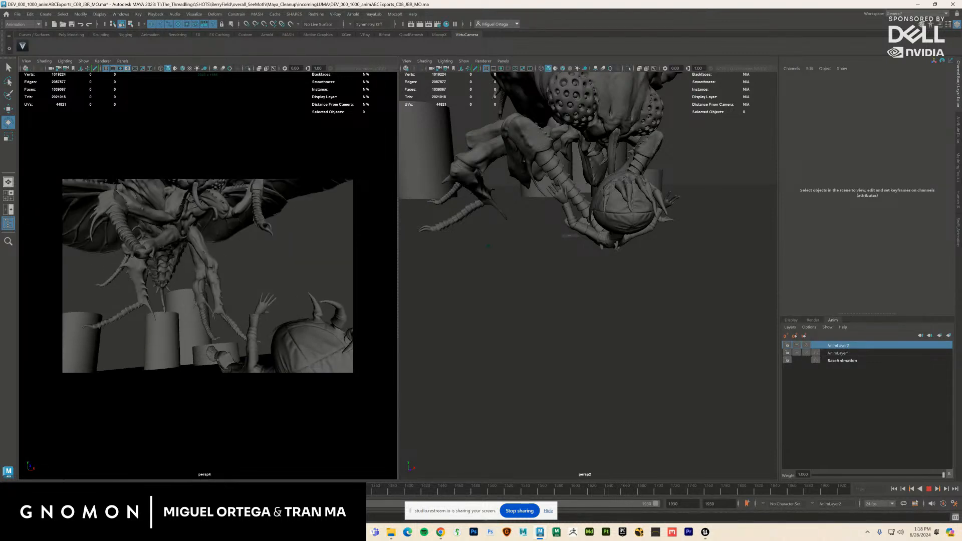
pyautogui.hotkey('alt', 'v')
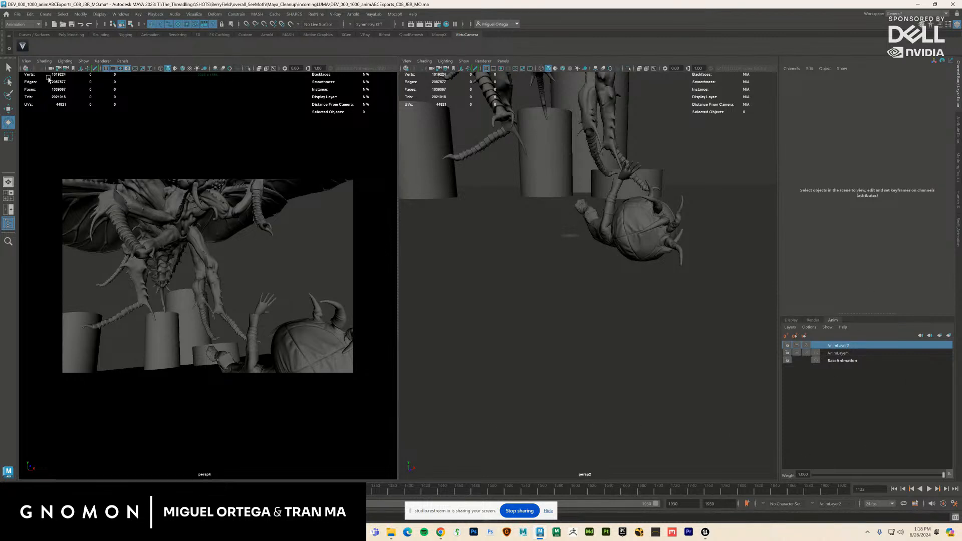
# Step: Reselect the camera, shorten the playback range to end at frame 1387, and adjust the camera's tilt at frame 1121
pyautogui.click(26, 60)
pyautogui.click(36, 75)
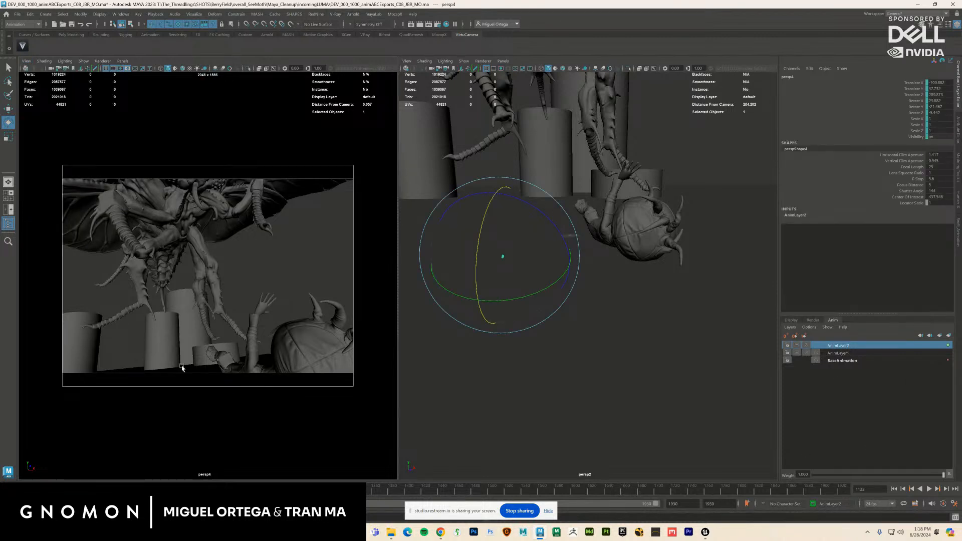
pyautogui.moveTo(657, 505); pyautogui.dragTo(356, 506)
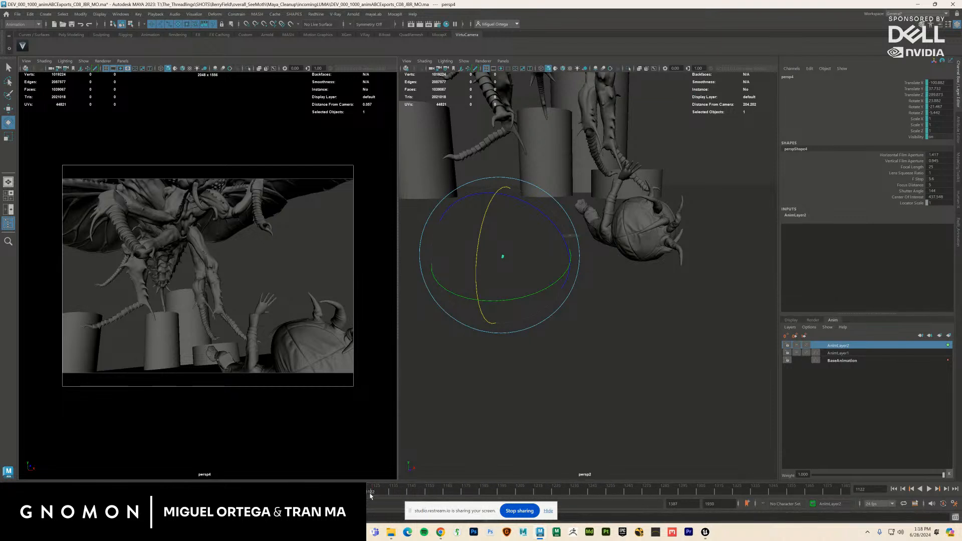
pyautogui.hotkey('alt', 'v')
pyautogui.click(367, 492)
pyautogui.moveTo(483, 296)
pyautogui.mouseDown()
pyautogui.moveTo(484, 285)
pyautogui.moveTo(484, 295)
pyautogui.mouseUp()
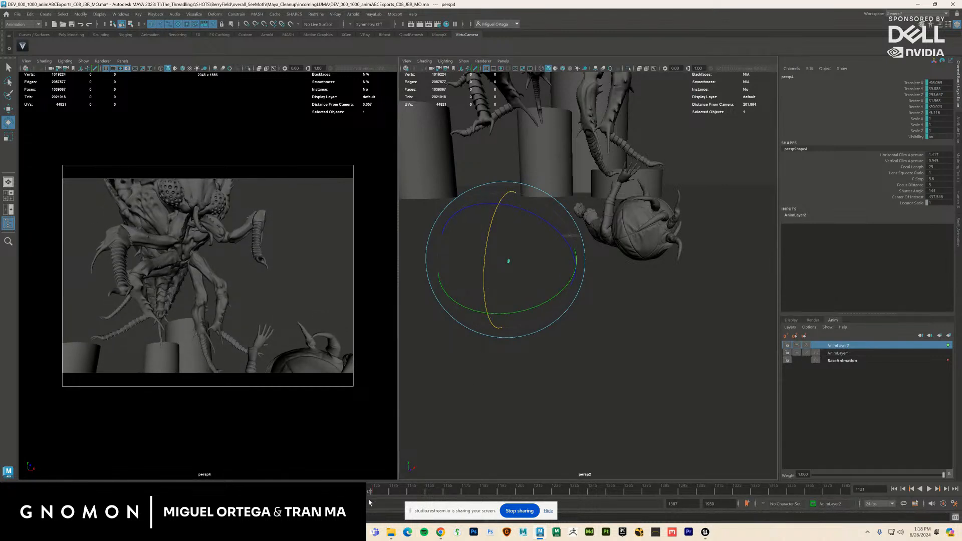
# Step: Play back the shot and step through the frames around 1118 to check the camera framing of the moth and character
pyautogui.hotkey('alt', 'v')
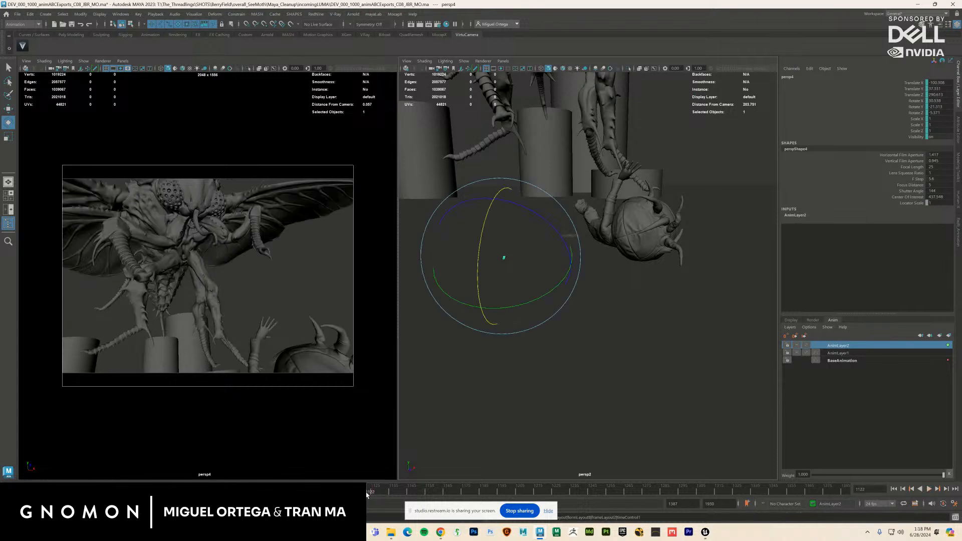
pyautogui.hotkey('alt', 'v')
pyautogui.hotkey('alt', 'v')
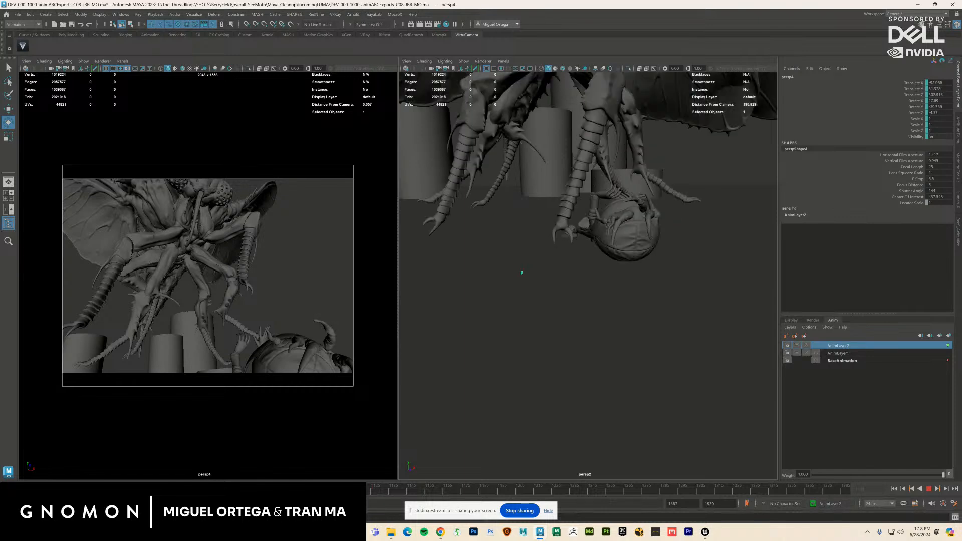
pyautogui.hotkey('alt', 'v')
pyautogui.hotkey('alt', '.')
pyautogui.hotkey('alt', '.')
pyautogui.hotkey('alt', '.')
pyautogui.hotkey('alt', '.')
pyautogui.hotkey('alt', '.')
pyautogui.hotkey('alt', '.')
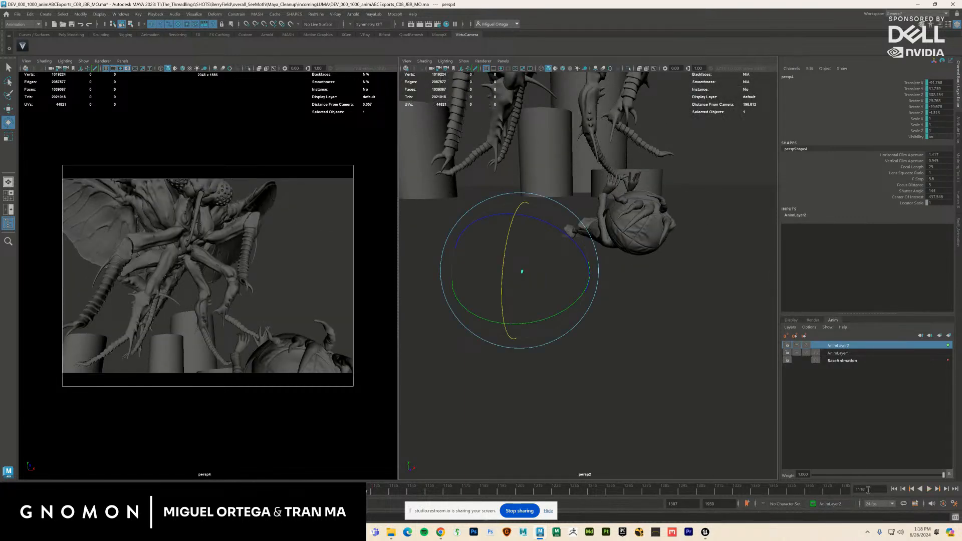
# Step: Tilt the camera slightly upward just before frame 1118 and at frame 1121, and fine-tune its rotation at frame 1126
pyautogui.click(910, 490)
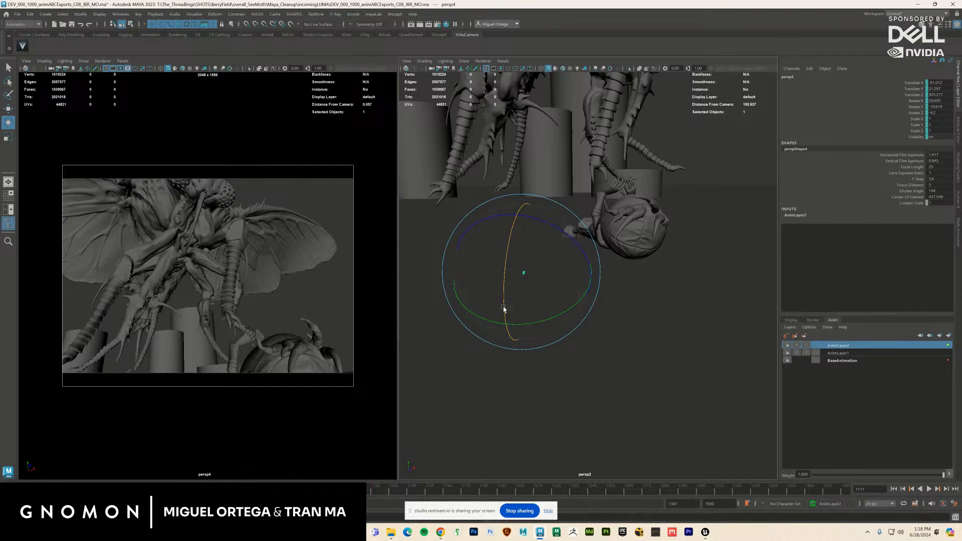
pyautogui.moveTo(504, 308); pyautogui.dragTo(502, 312)
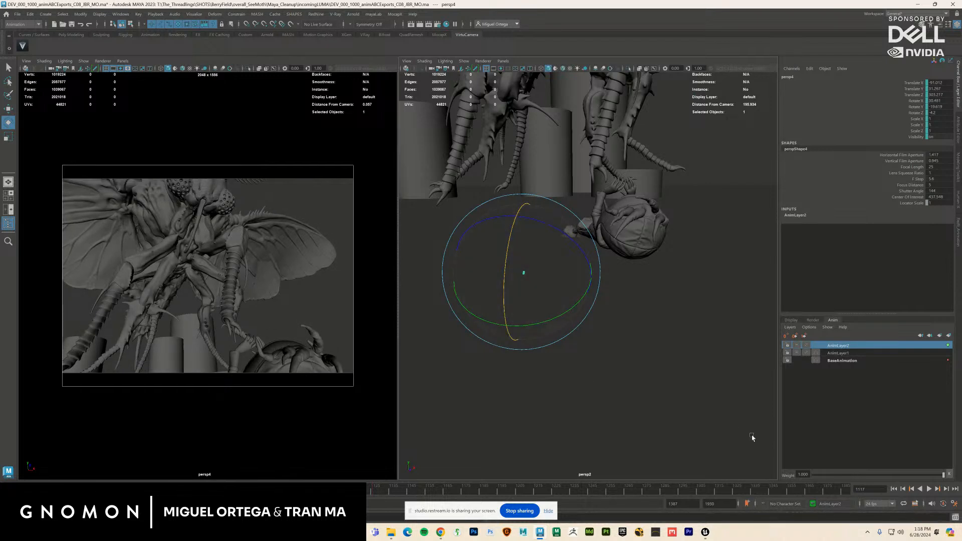
pyautogui.hotkey('alt', '.')
pyautogui.hotkey('alt', '.')
pyautogui.hotkey('alt', '.')
pyautogui.hotkey('alt', '.')
pyautogui.moveTo(483, 294); pyautogui.dragTo(481, 301)
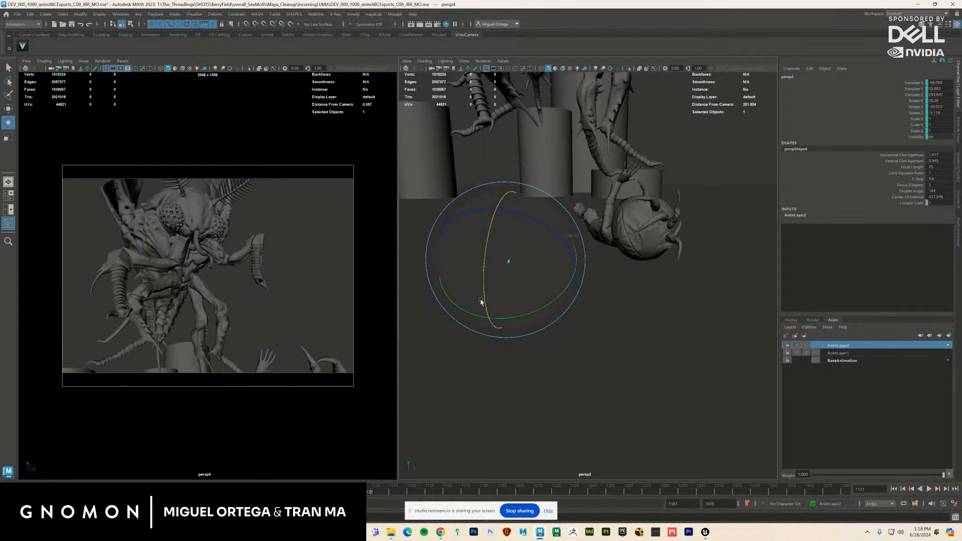
pyautogui.click(936, 490)
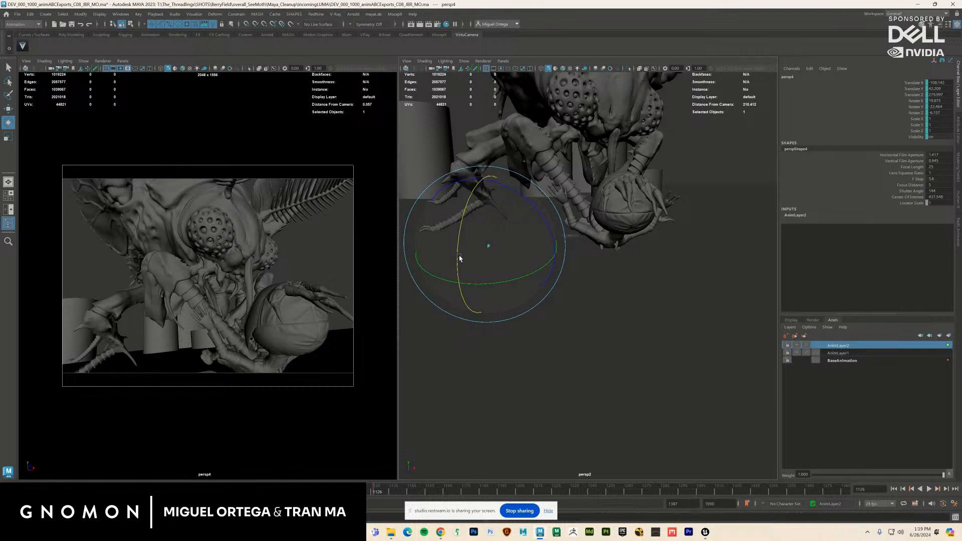
pyautogui.moveTo(460, 258); pyautogui.dragTo(457, 257)
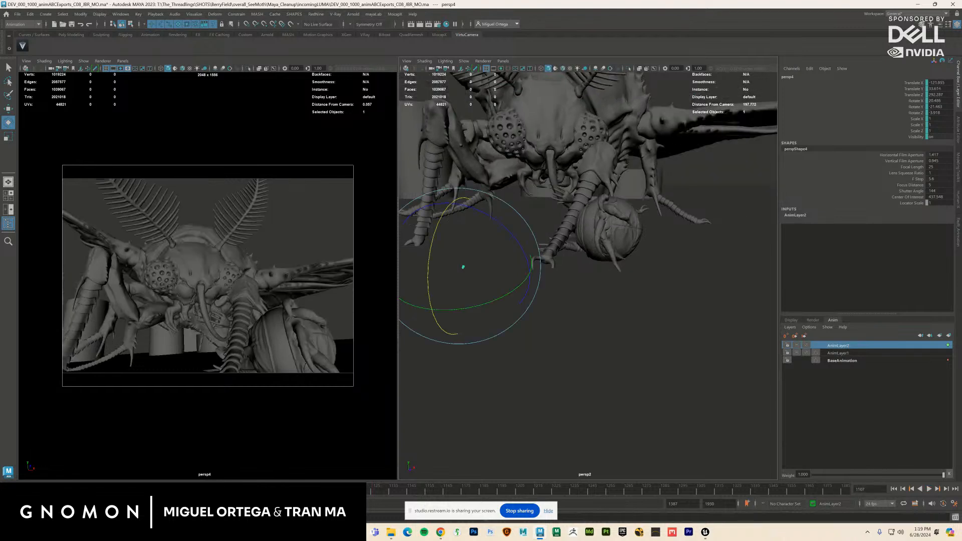
# Step: Clear the selection, maximize the shot camera's view, and go back to an early frame before the moth appears
pyautogui.click(318, 239)
pyautogui.press('space')
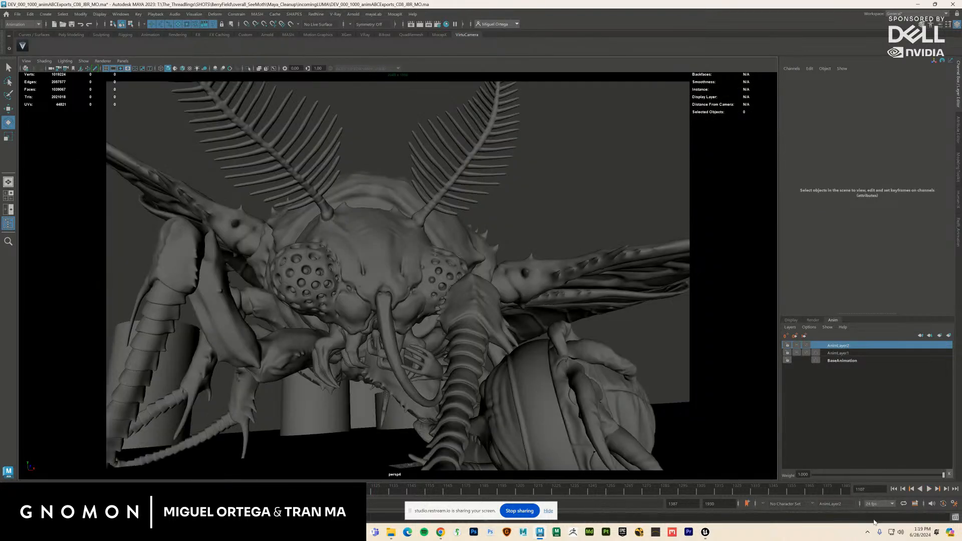
pyautogui.click(910, 491)
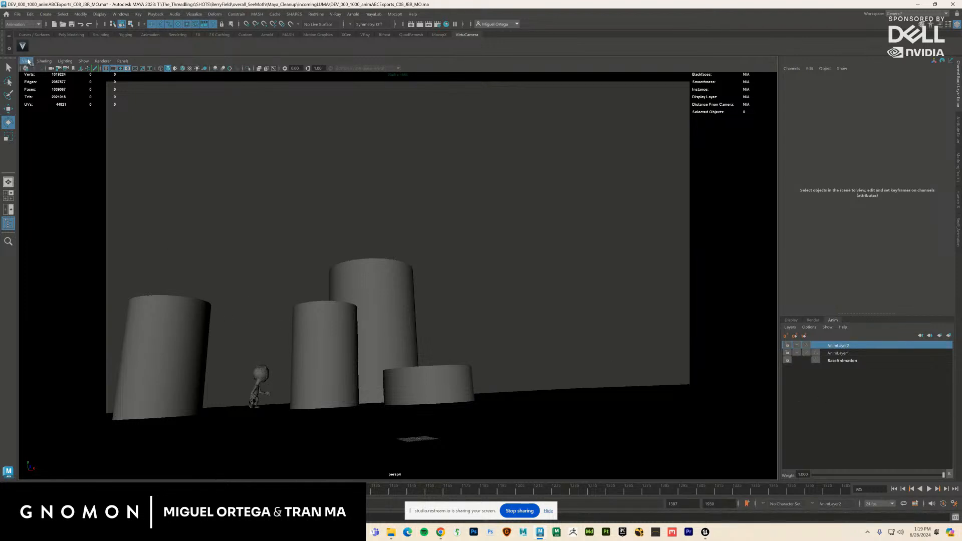
# Step: Select the shot camera and name both it and its animation layer camC
pyautogui.click(26, 61)
pyautogui.click(45, 75)
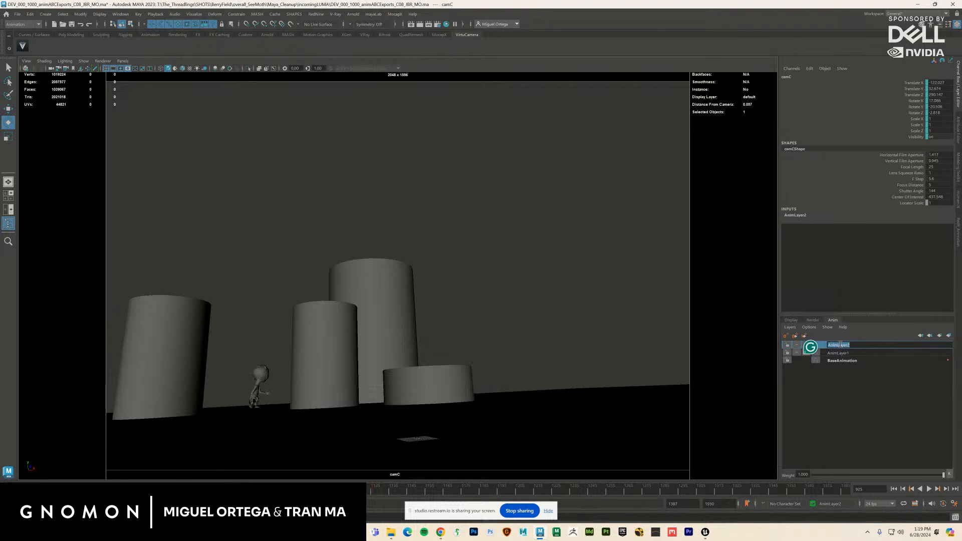
pyautogui.write('camC')
pyautogui.press('Return')
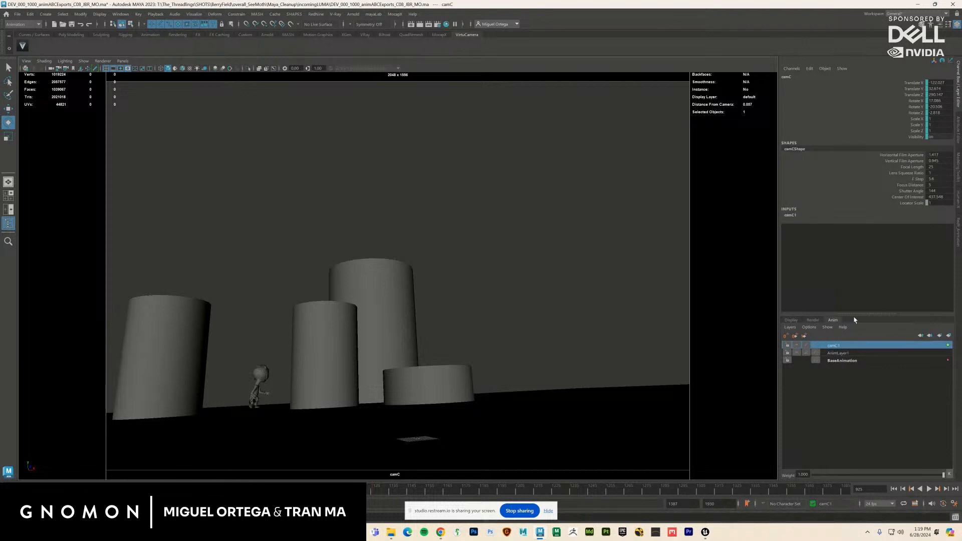
# Step: Rename the animation layer AnimLayer1 as camA1 and save the scene
pyautogui.click(125, 311)
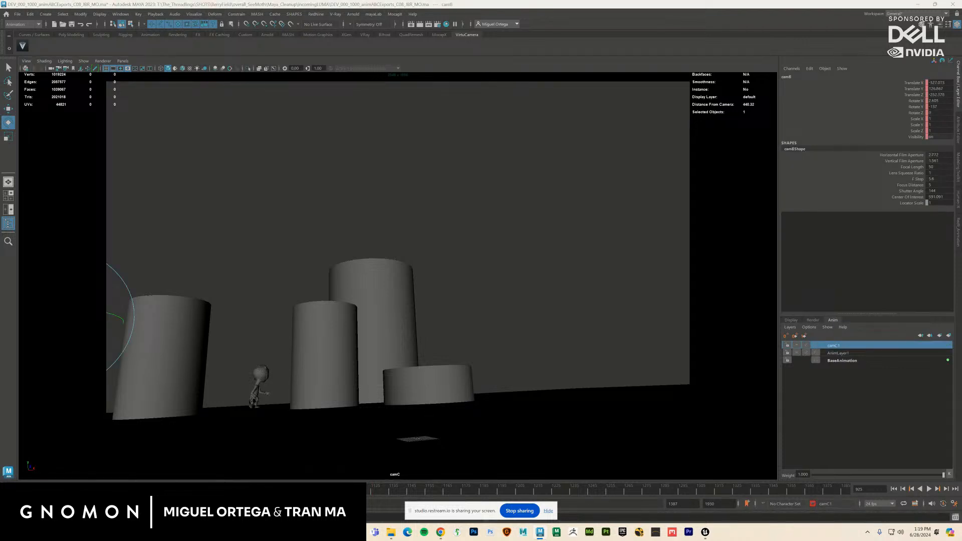
pyautogui.doubleClick(841, 354)
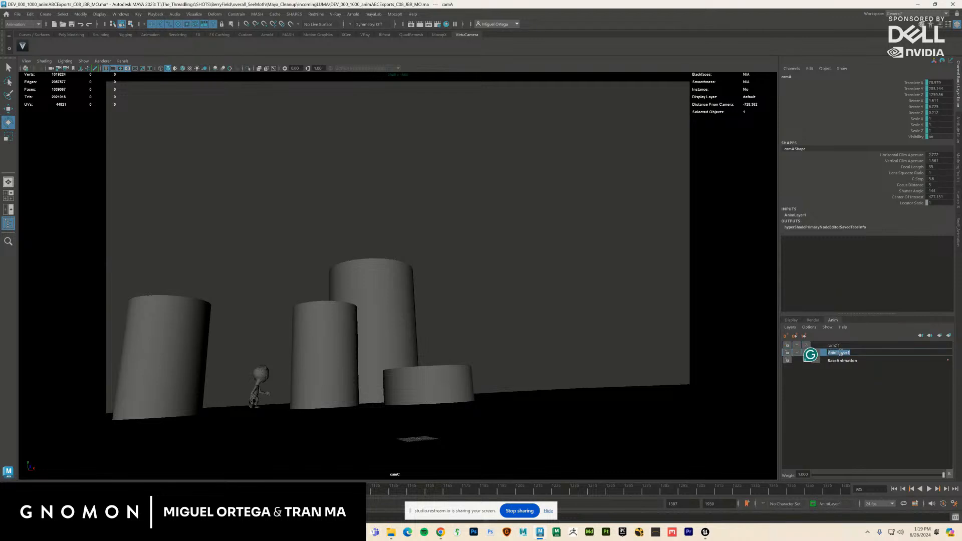
pyautogui.write('camA1')
pyautogui.press('Return')
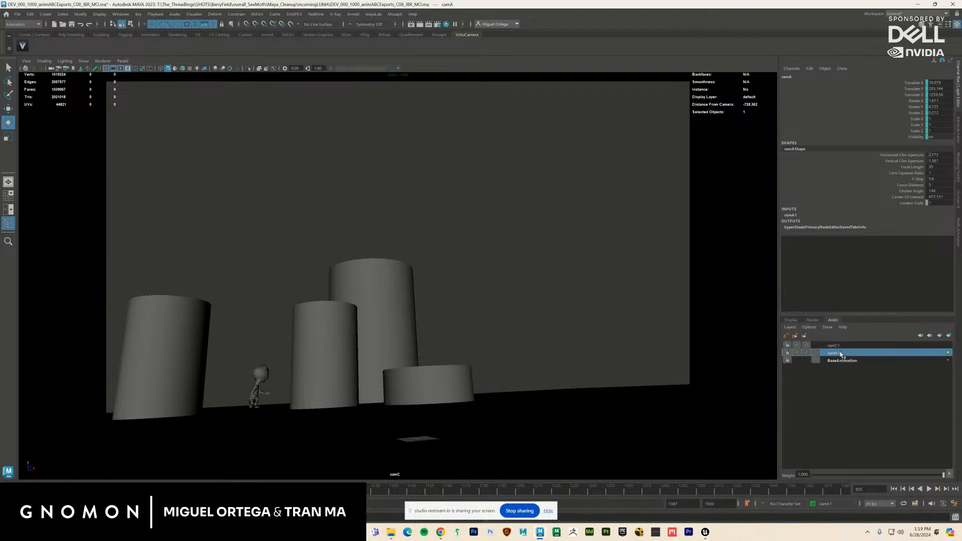
pyautogui.click(17, 14)
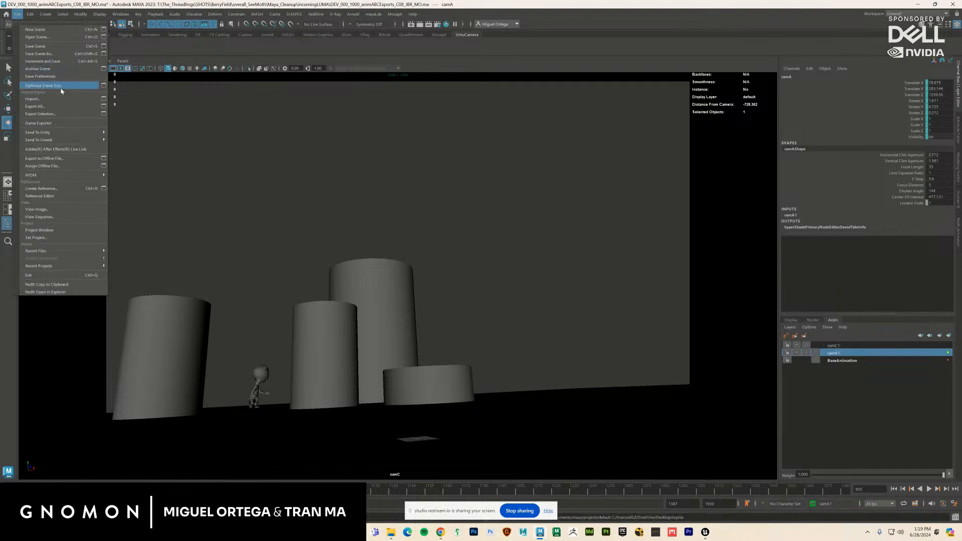
pyautogui.click(55, 46)
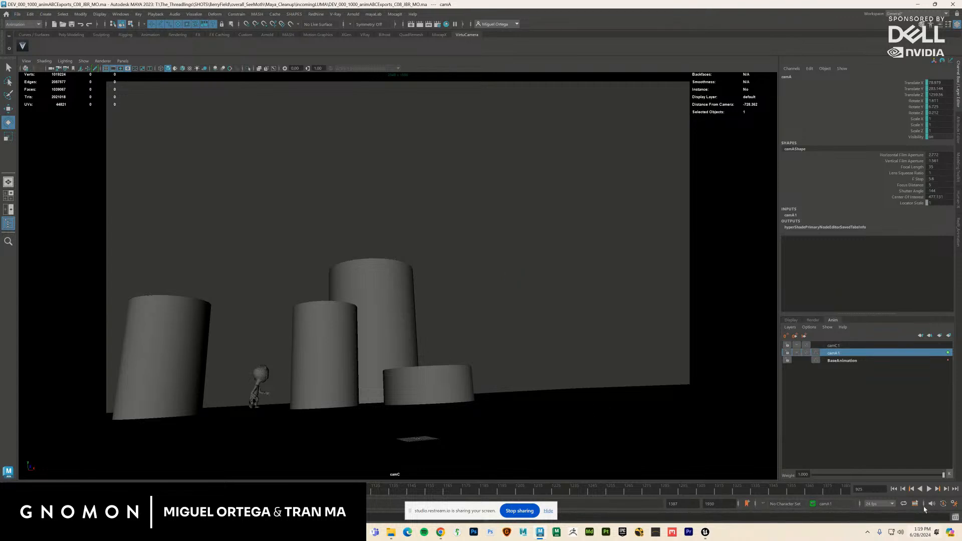
# Step: Switch the view to the camA camera and play the shot through it up to the moth's landing on the character
pyautogui.click(928, 489)
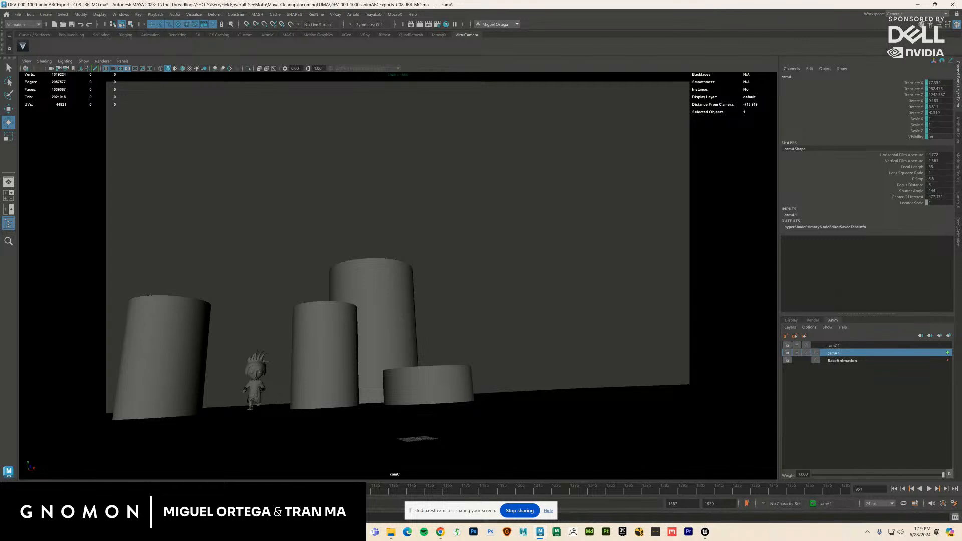
pyautogui.click(123, 61)
pyautogui.moveTo(145, 72)
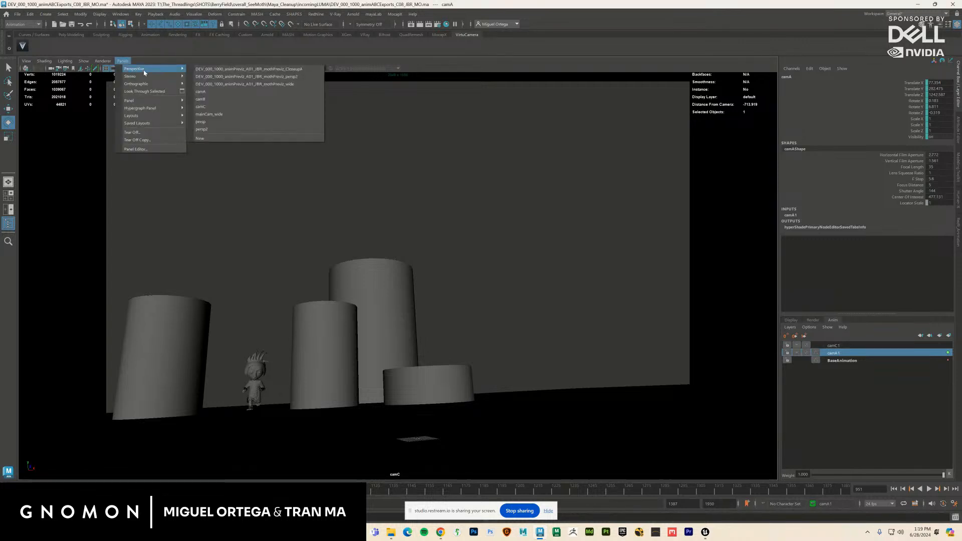
pyautogui.click(213, 92)
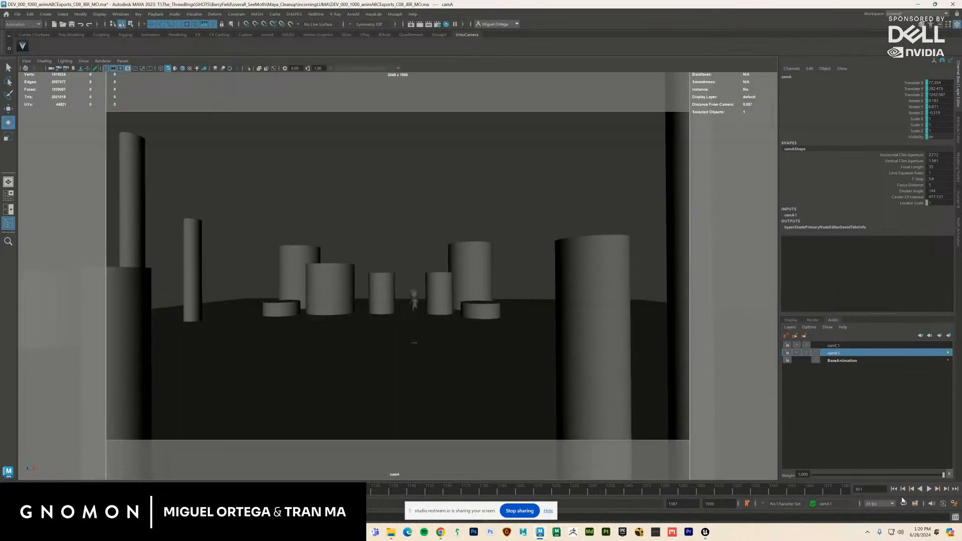
pyautogui.click(929, 489)
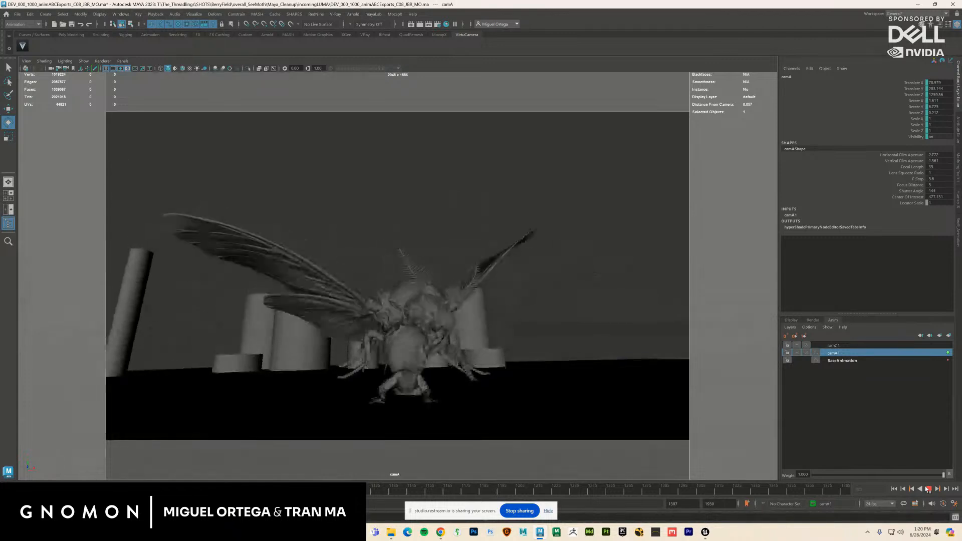
pyautogui.press('Escape')
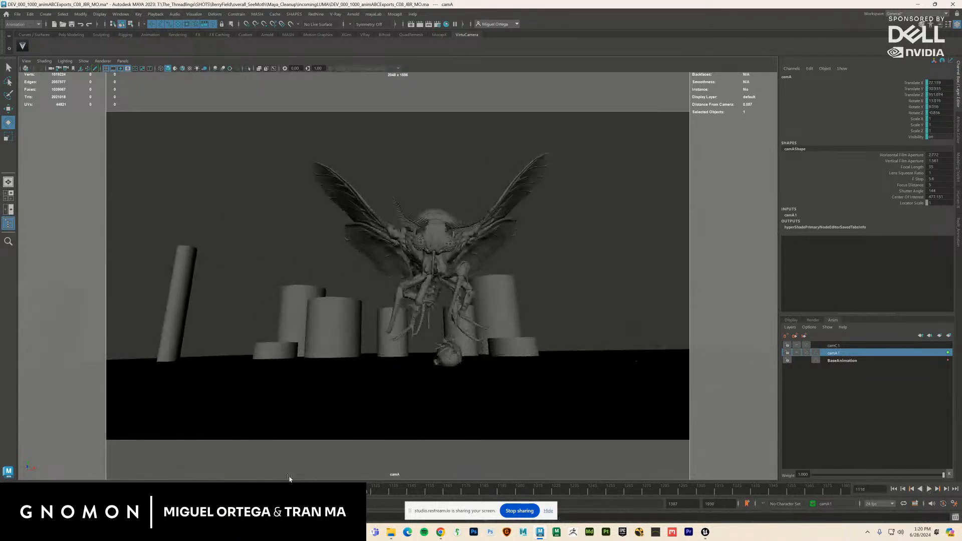
pyautogui.hotkey('alt', 'v')
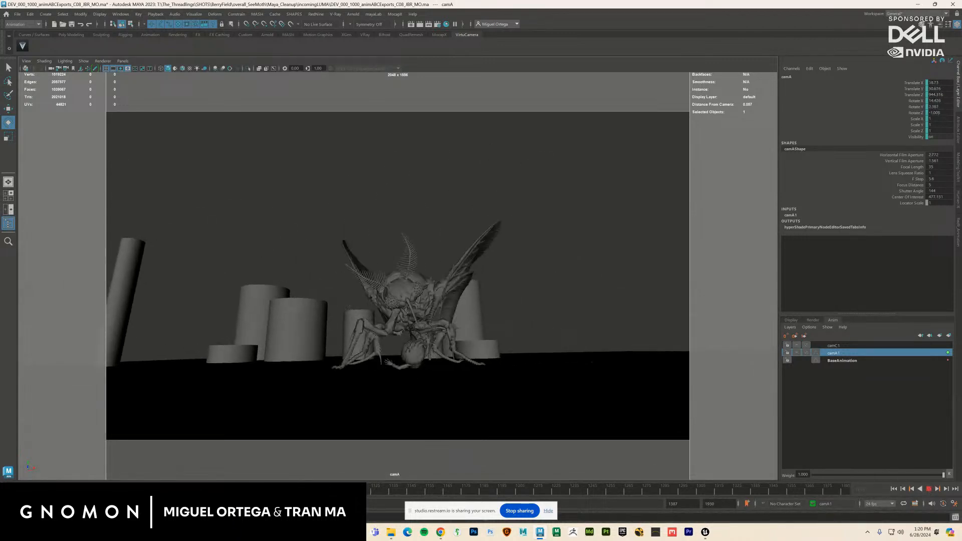
pyautogui.press('Escape')
pyautogui.rightClick(351, 490)
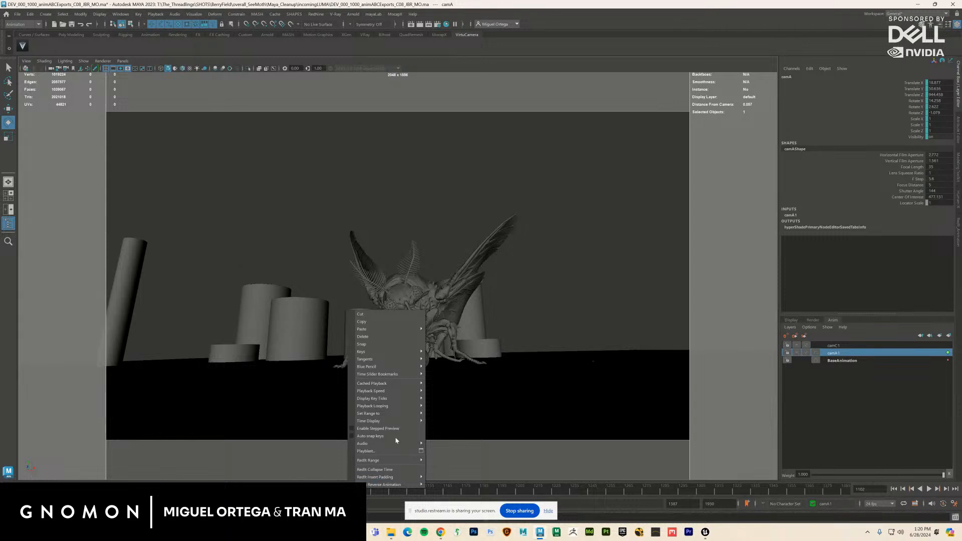
pyautogui.click(508, 358)
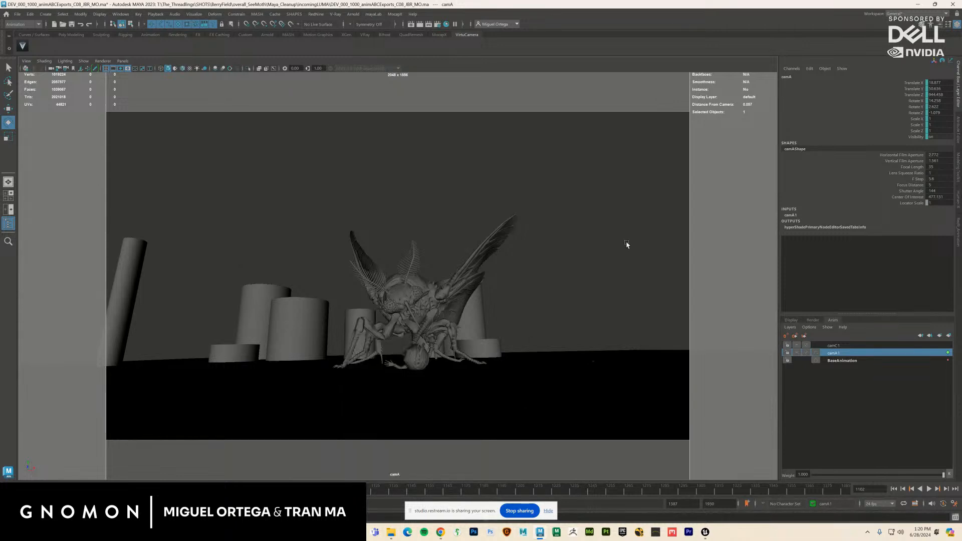
# Step: Remove the extra renderable cameras in the render settings so that only mainCam_wide is left
pyautogui.click(437, 25)
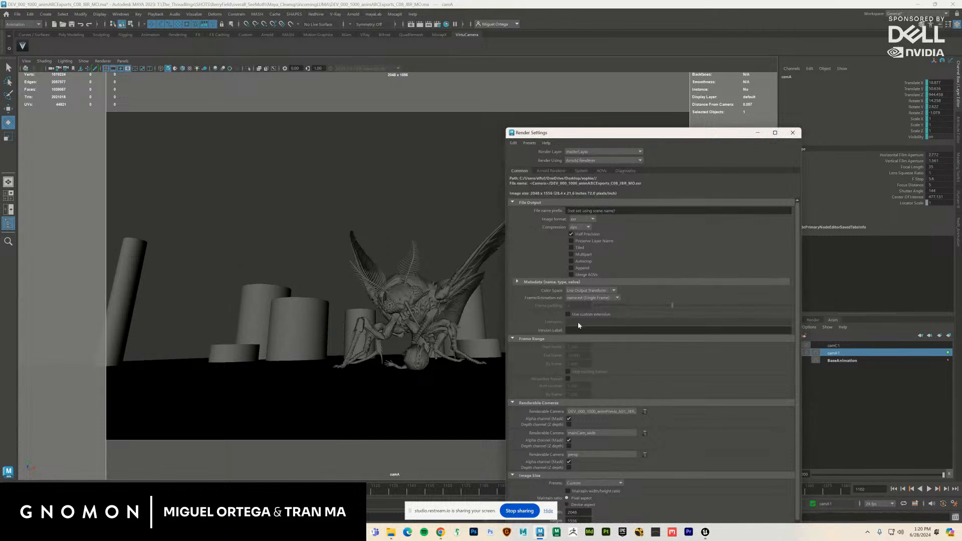
pyautogui.scroll(-2, 578, 325)
pyautogui.click(645, 424)
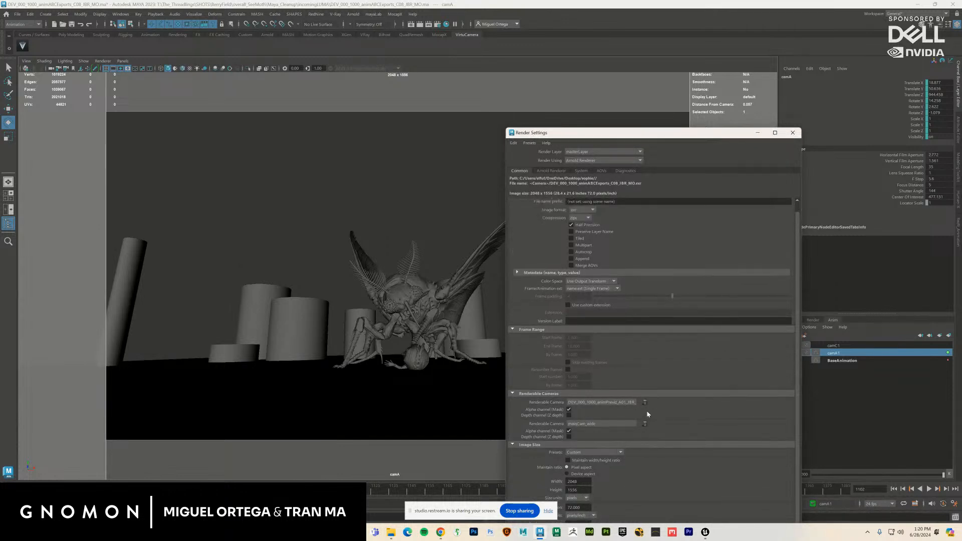
pyautogui.click(645, 402)
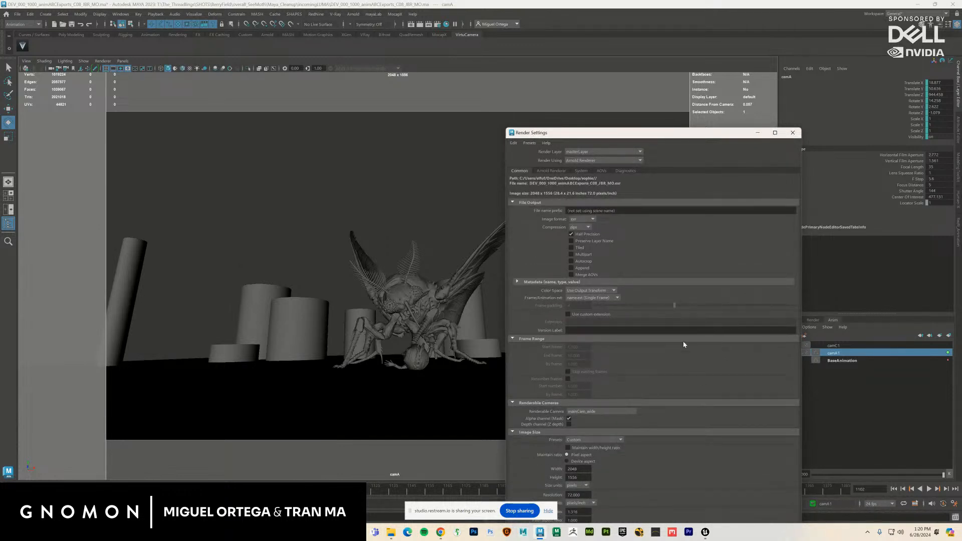
pyautogui.moveTo(695, 134); pyautogui.dragTo(704, 13)
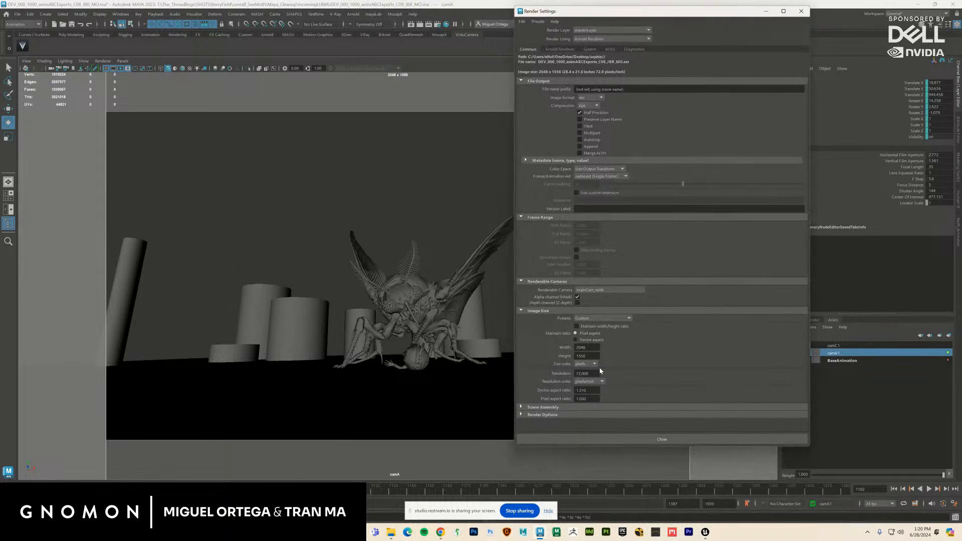
# Step: Set the render image size to the HD_720 preset and play the shot through camA in the new format
pyautogui.click(591, 317)
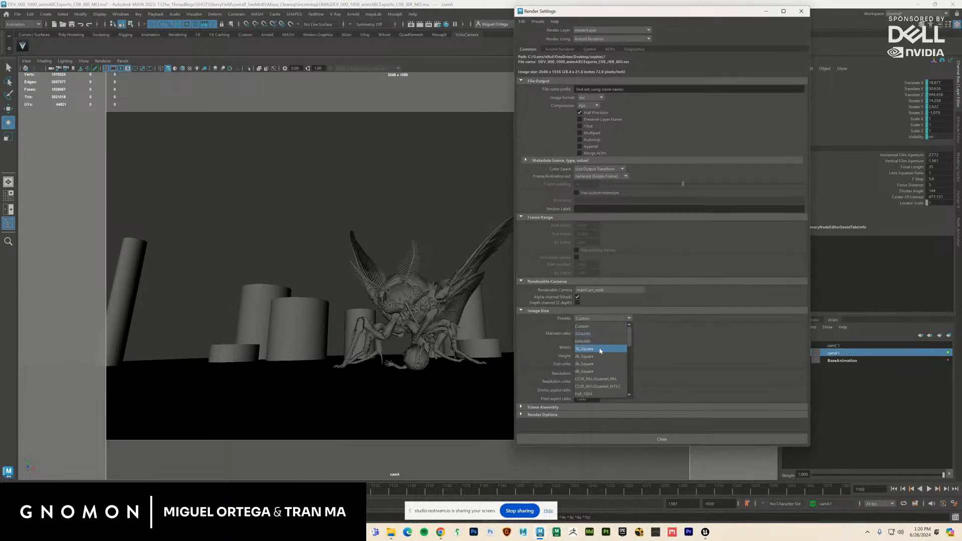
pyautogui.click(680, 352)
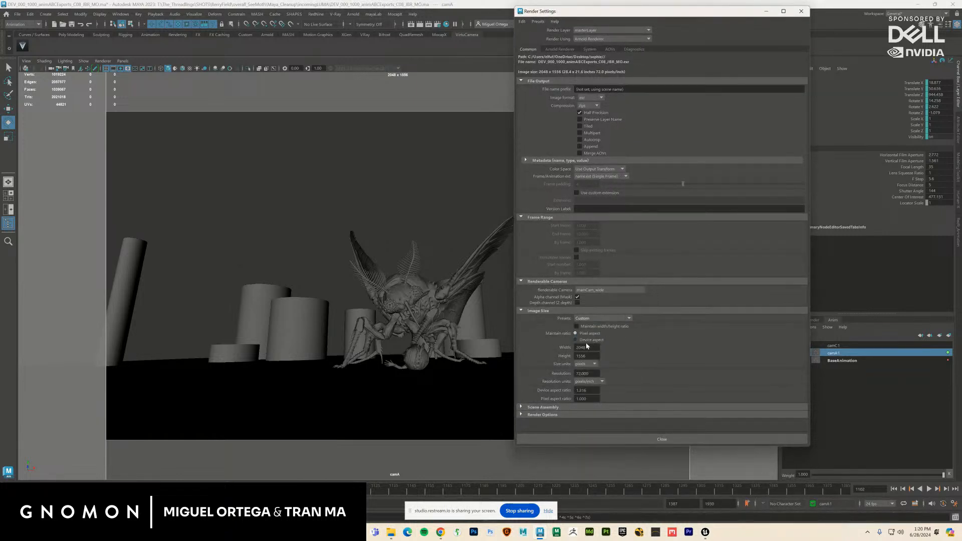
pyautogui.click(621, 318)
pyautogui.moveTo(630, 338); pyautogui.dragTo(628, 356)
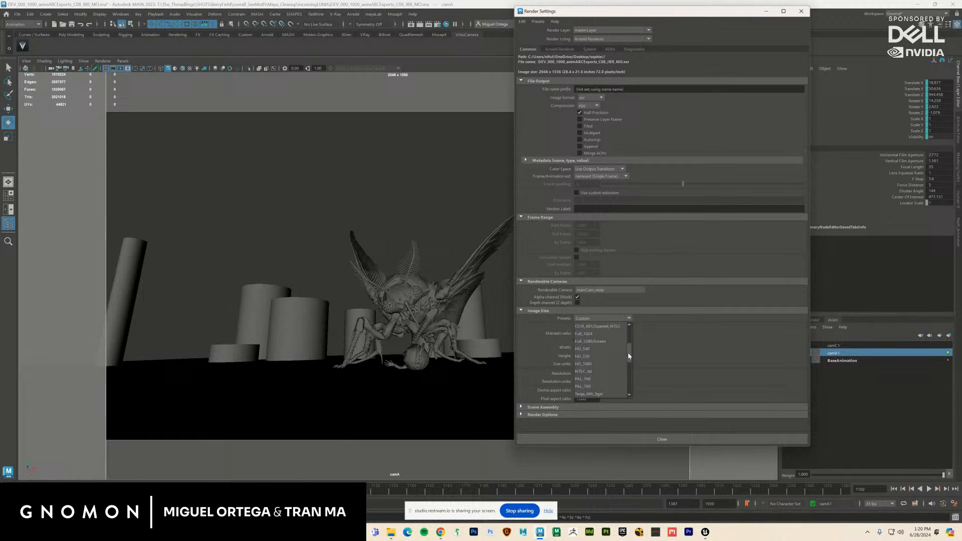
pyautogui.click(601, 356)
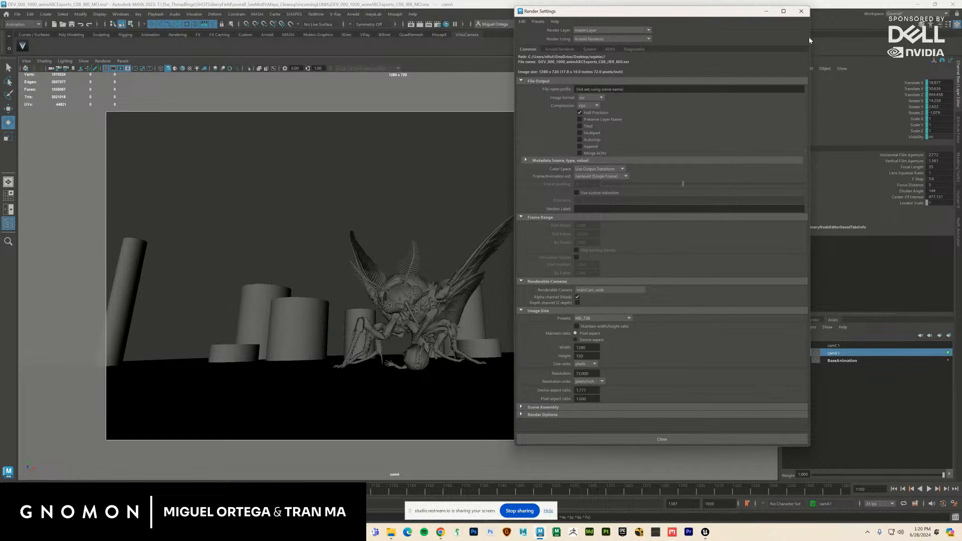
pyautogui.click(801, 12)
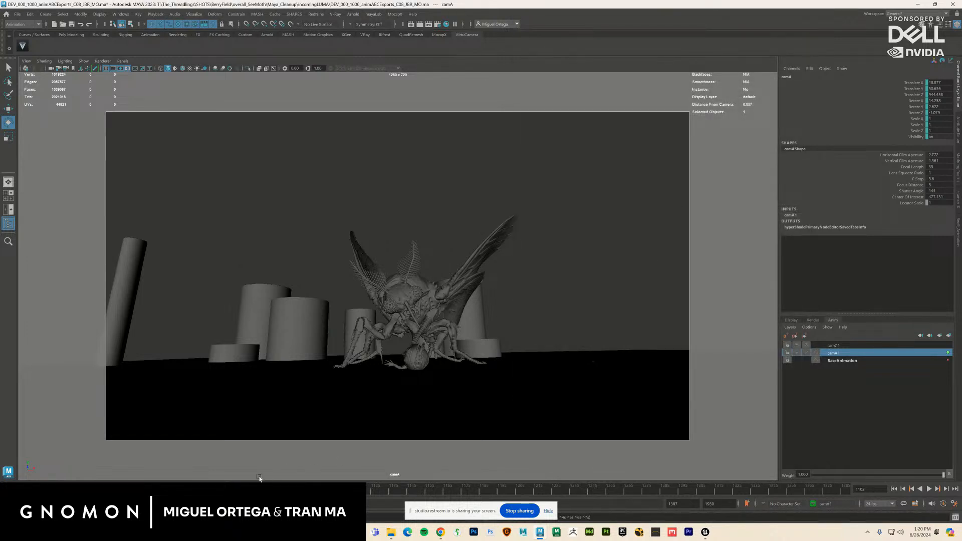
pyautogui.hotkey('alt', 'v')
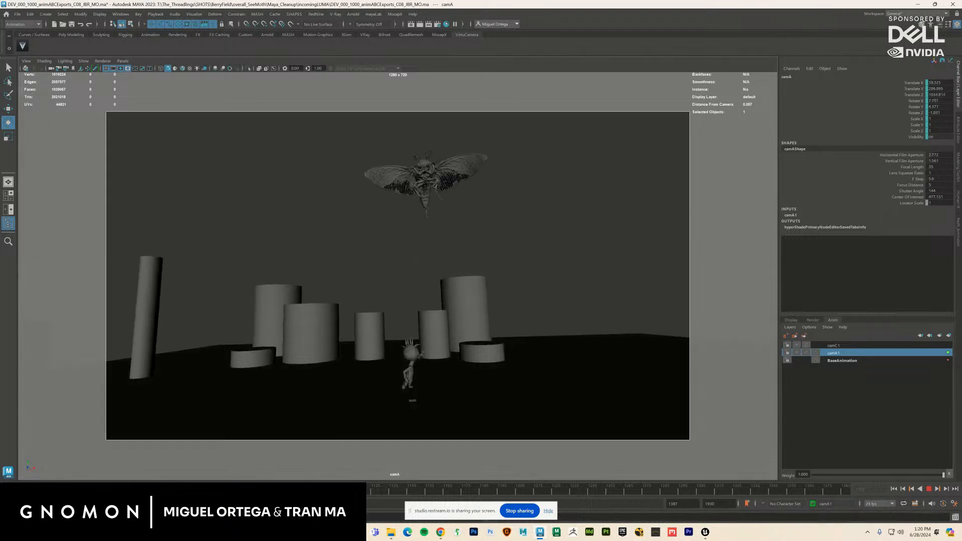
# Step: Stop playback, open the playblast options and browse the movie file location to T:\The_Threadlings\SHOTS\BerryField\overall_SeeMoth\Renders
pyautogui.hotkey('alt', 'v')
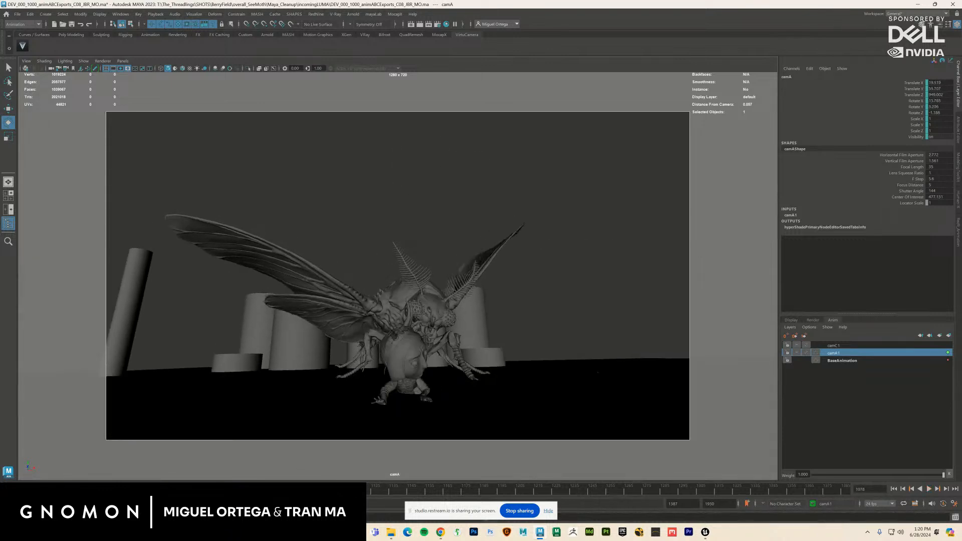
pyautogui.moveTo(291, 488); pyautogui.dragTo(225, 488)
pyautogui.rightClick(226, 484)
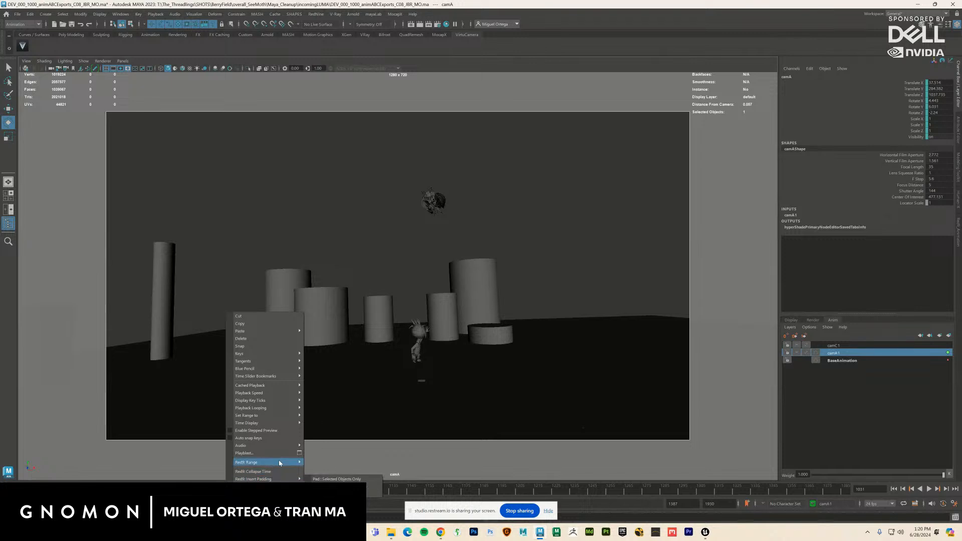
pyautogui.click(299, 453)
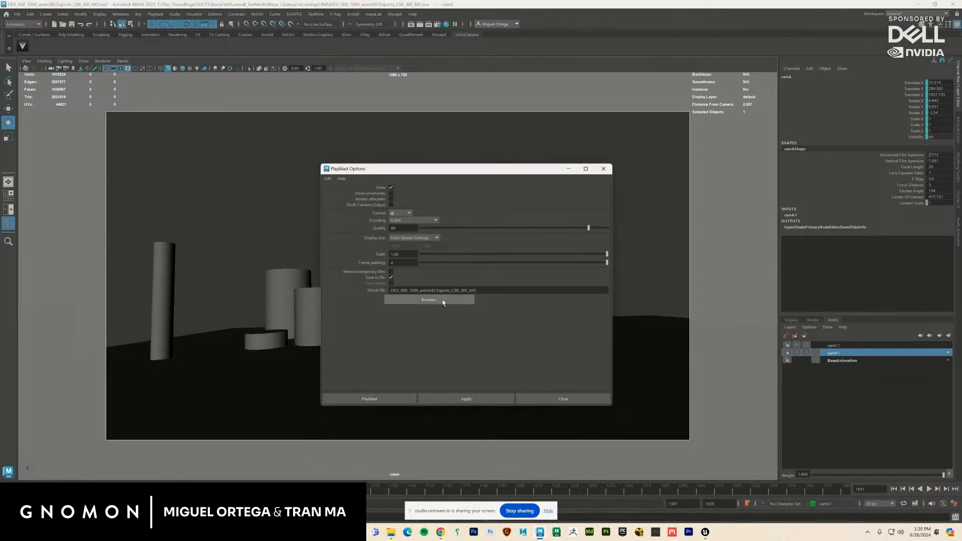
pyautogui.click(441, 299)
pyautogui.click(231, 134)
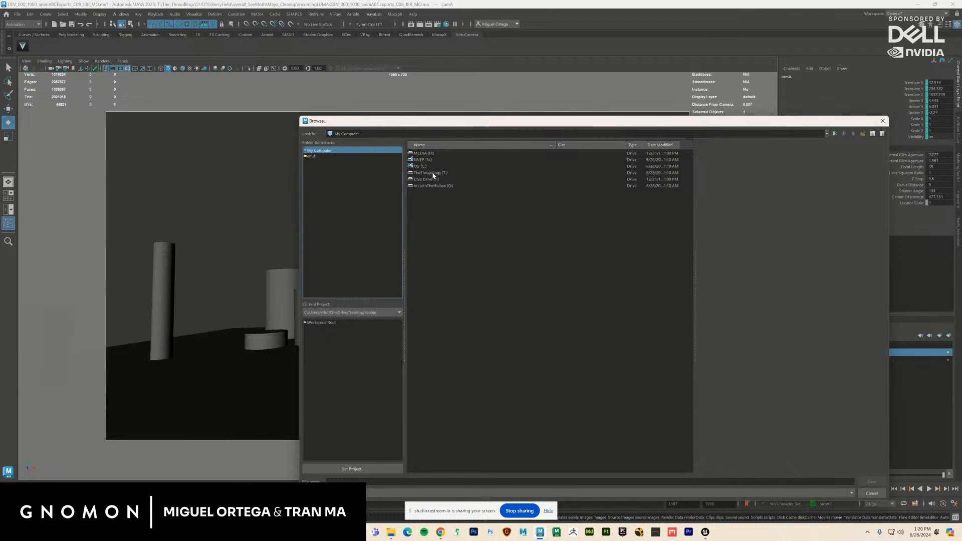
pyautogui.doubleClick(431, 173)
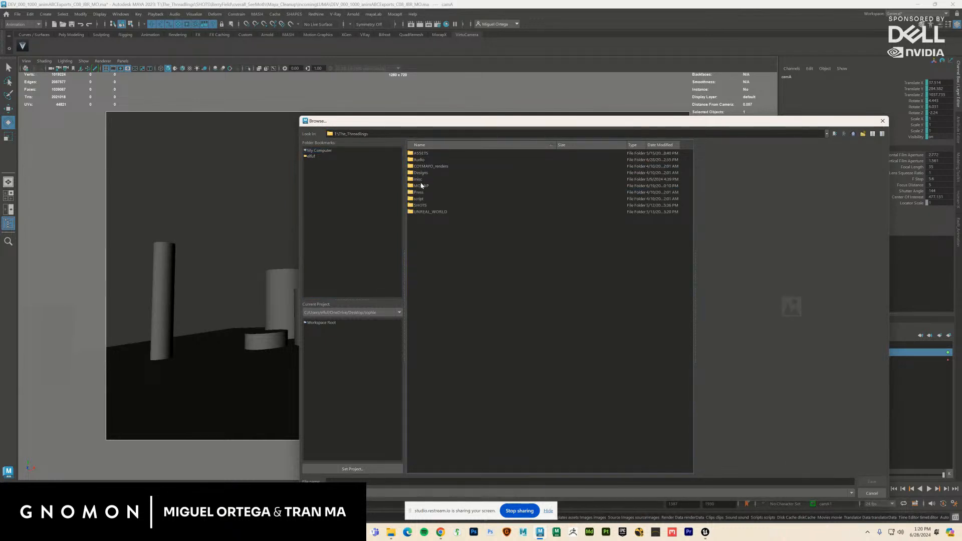
pyautogui.doubleClick(421, 206)
pyautogui.doubleClick(422, 159)
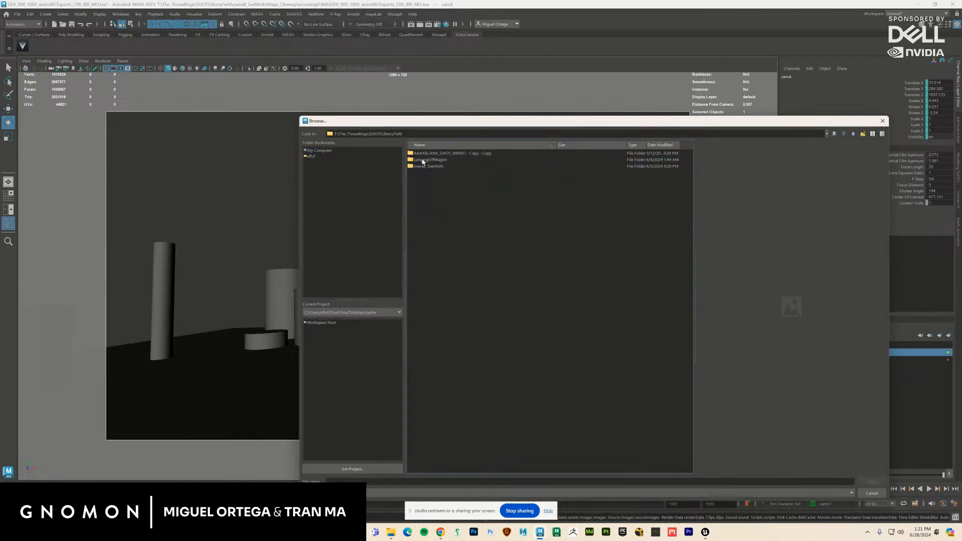
pyautogui.doubleClick(422, 167)
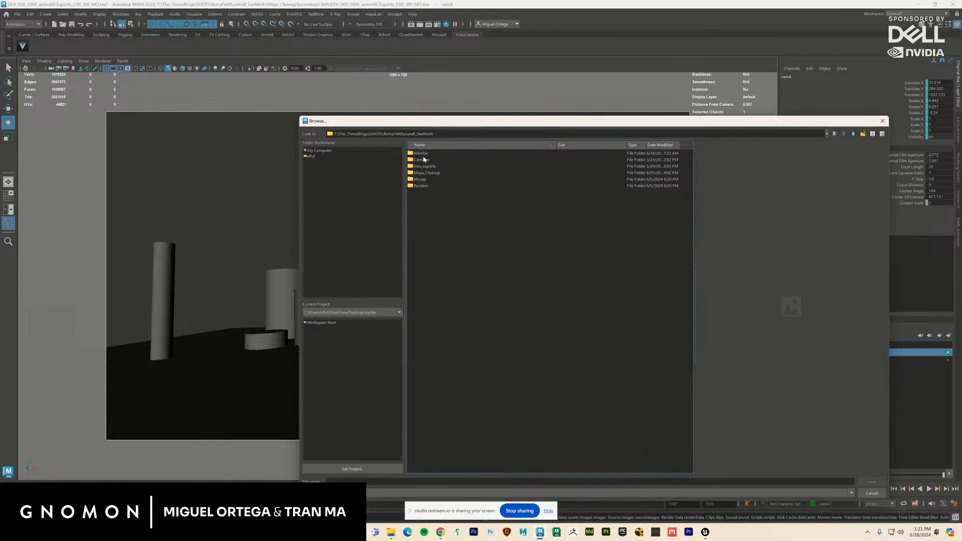
pyautogui.doubleClick(424, 187)
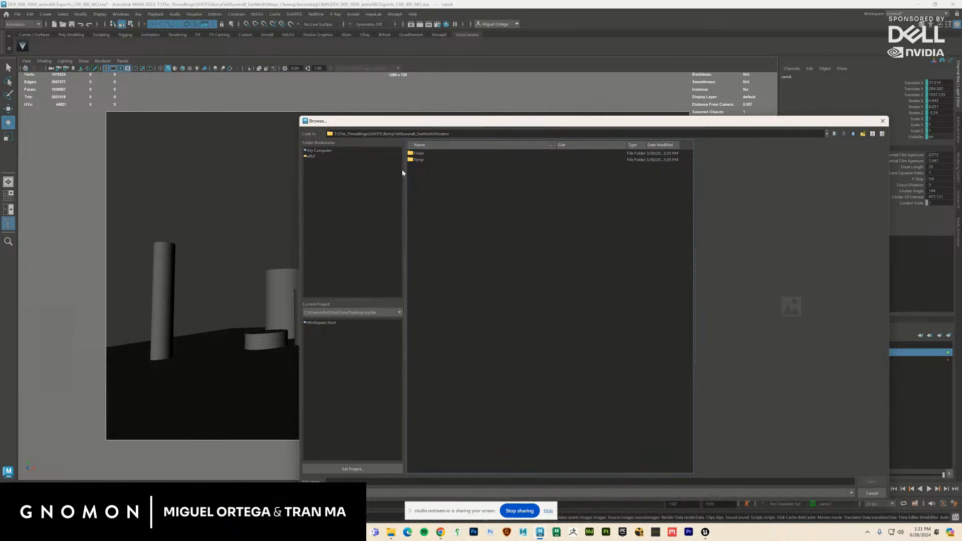
# Step: Create a folder named previz inside Renders and open it
pyautogui.click(862, 134)
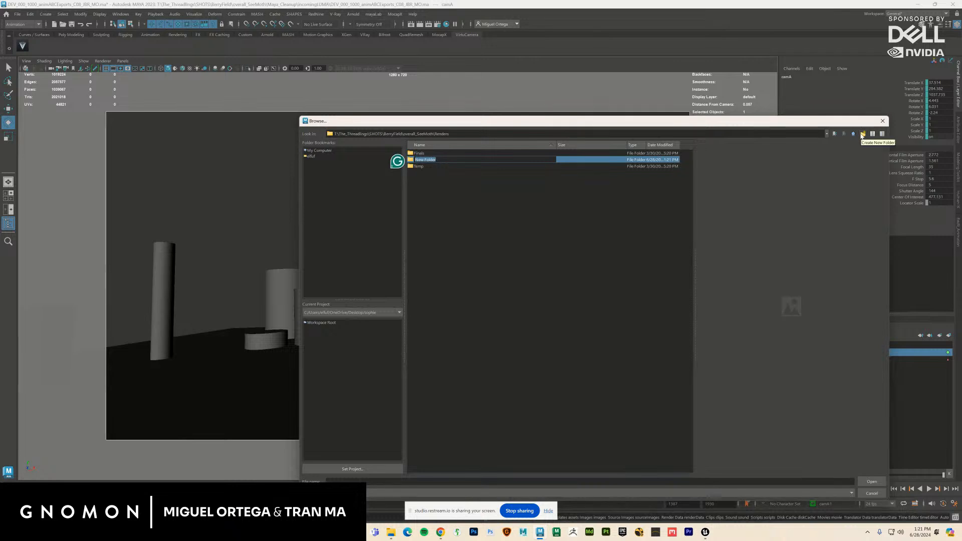
pyautogui.write('previz')
pyautogui.press('Return')
pyautogui.press('Return')
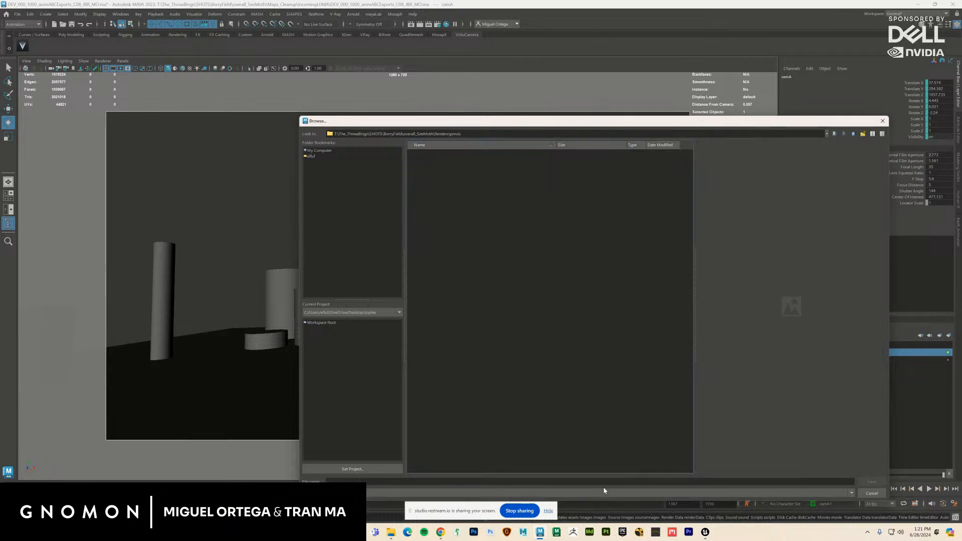
# Step: Name the movie file camA, playblast the shot with the H.264 encoding and close the resulting video
pyautogui.click(463, 480)
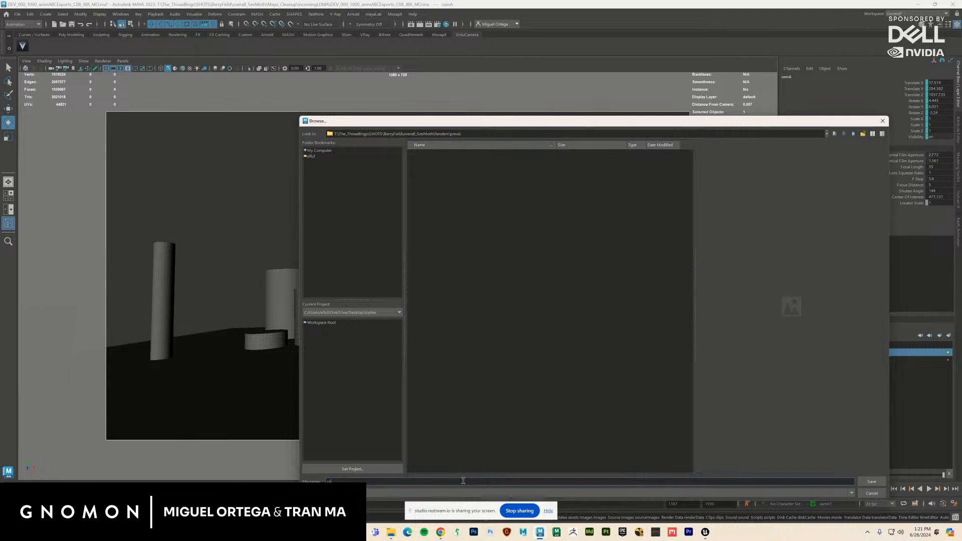
pyautogui.press('Return')
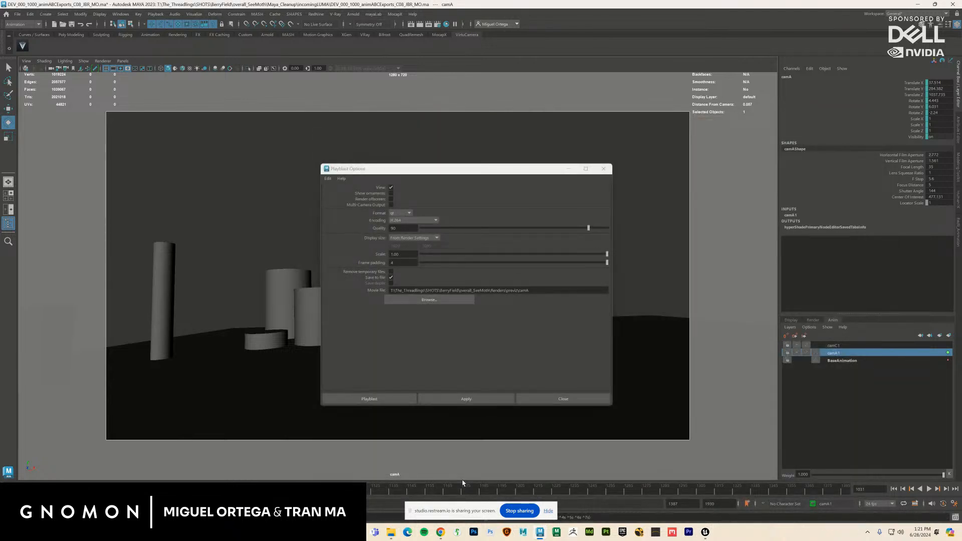
pyautogui.click(380, 399)
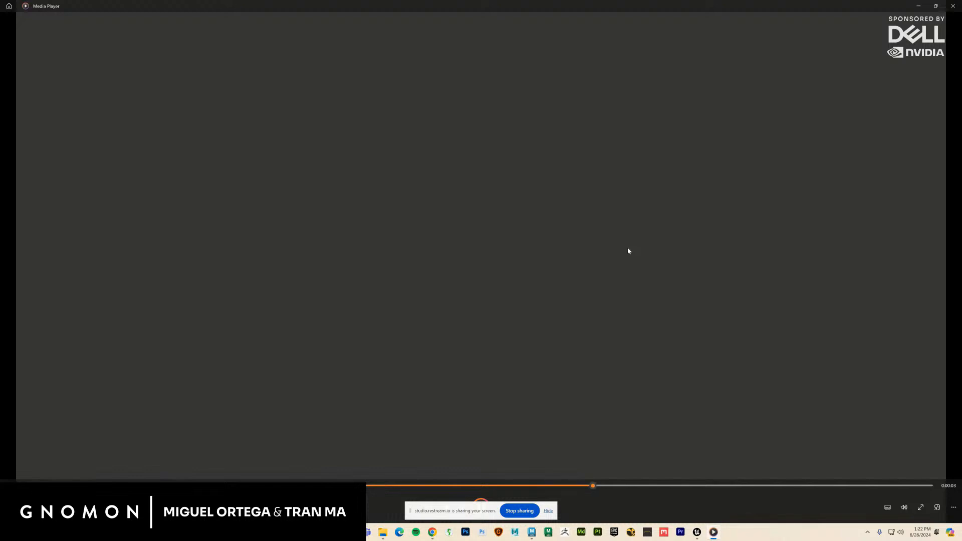
pyautogui.click(953, 6)
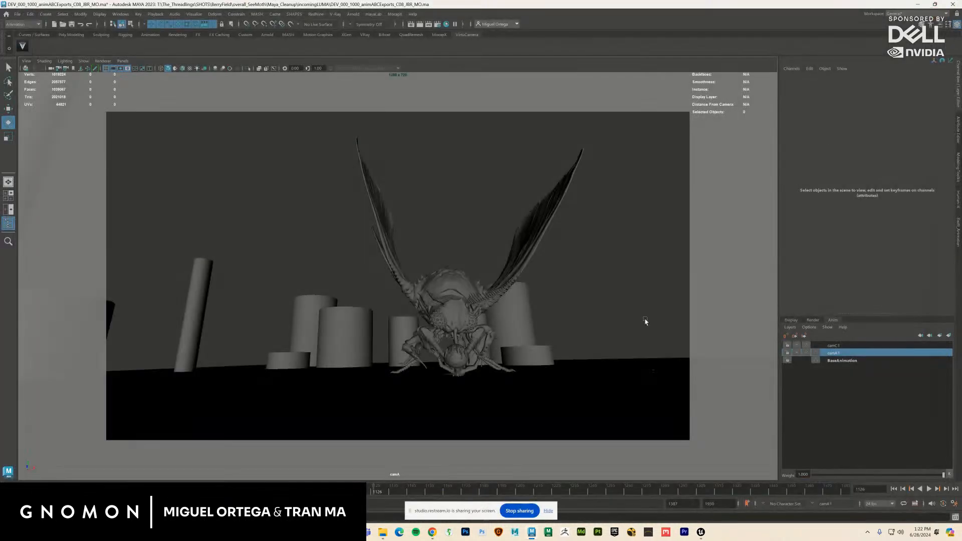
# Step: Switch to Premiere Pro and open the THREADLINGS_21 project
pyautogui.click(689, 531)
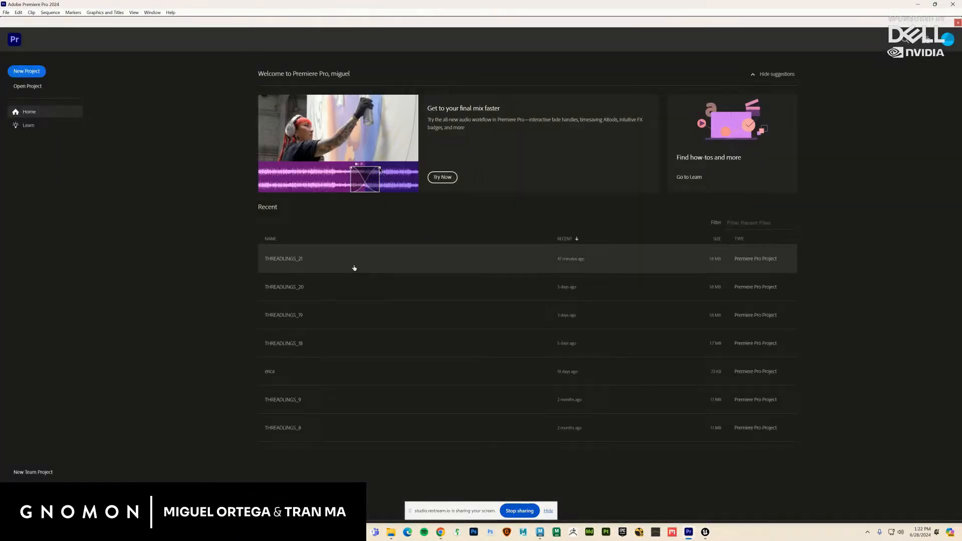
pyautogui.click(353, 268)
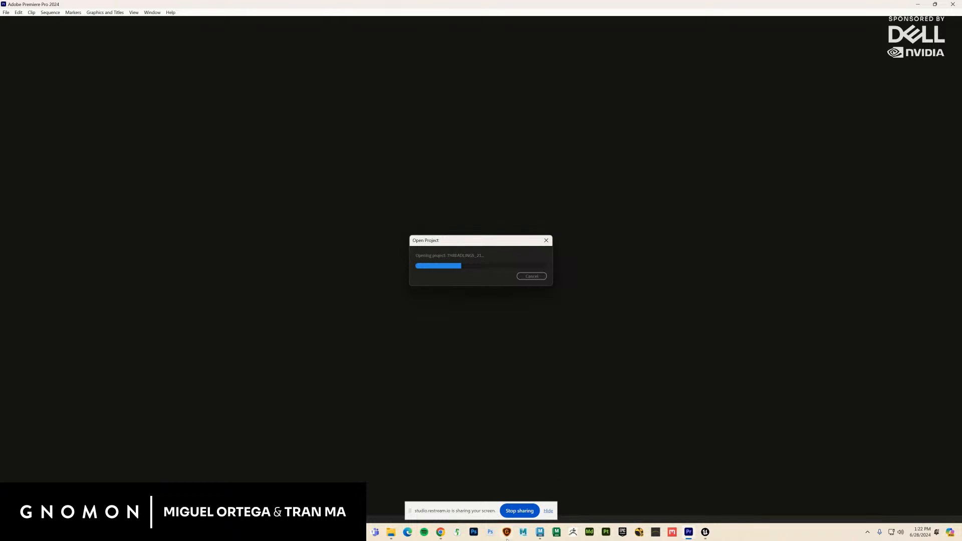
# Step: Return to Maya and set the playblast encoding to Animation, keeping the display size from the render settings
pyautogui.hotkey('alt', 'Tab')
pyautogui.rightClick(501, 491)
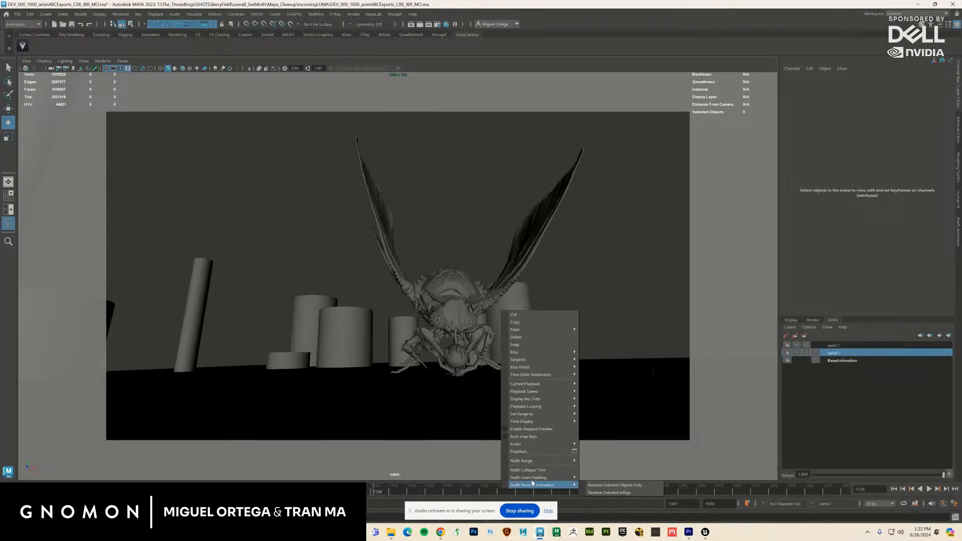
pyautogui.click(574, 453)
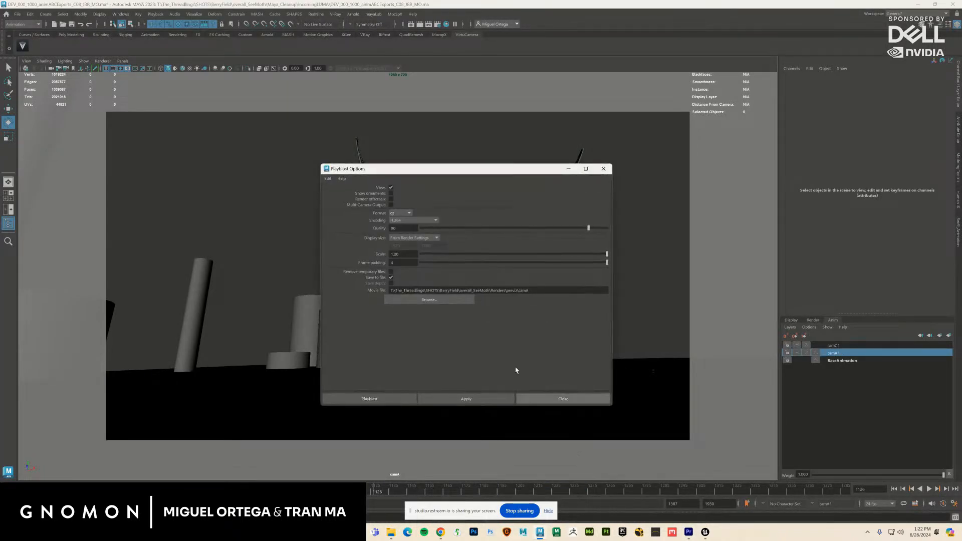
pyautogui.click(414, 223)
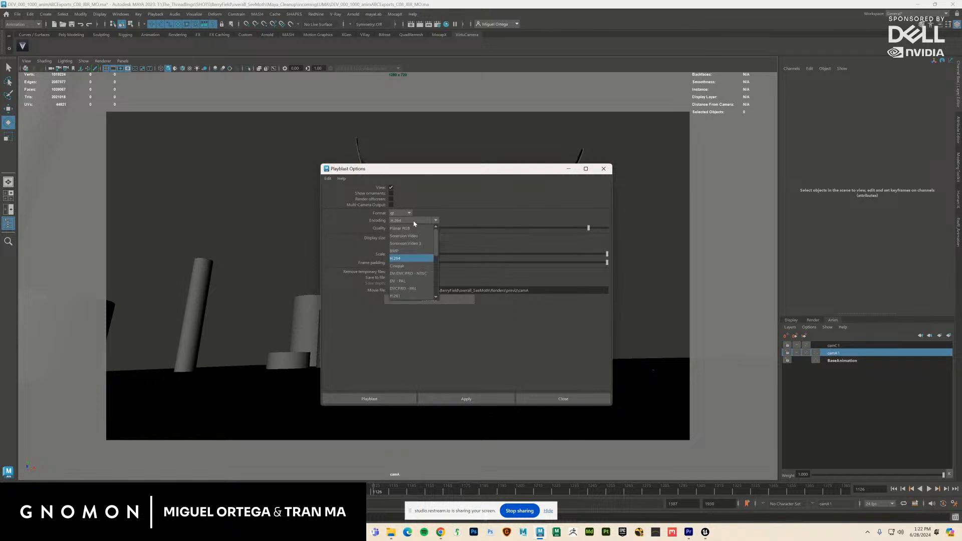
pyautogui.click(414, 224)
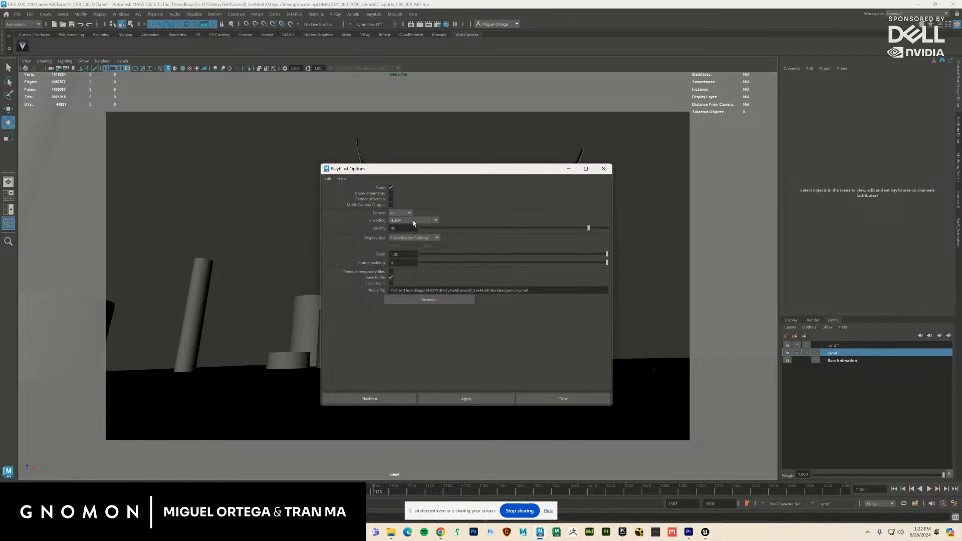
pyautogui.click(424, 240)
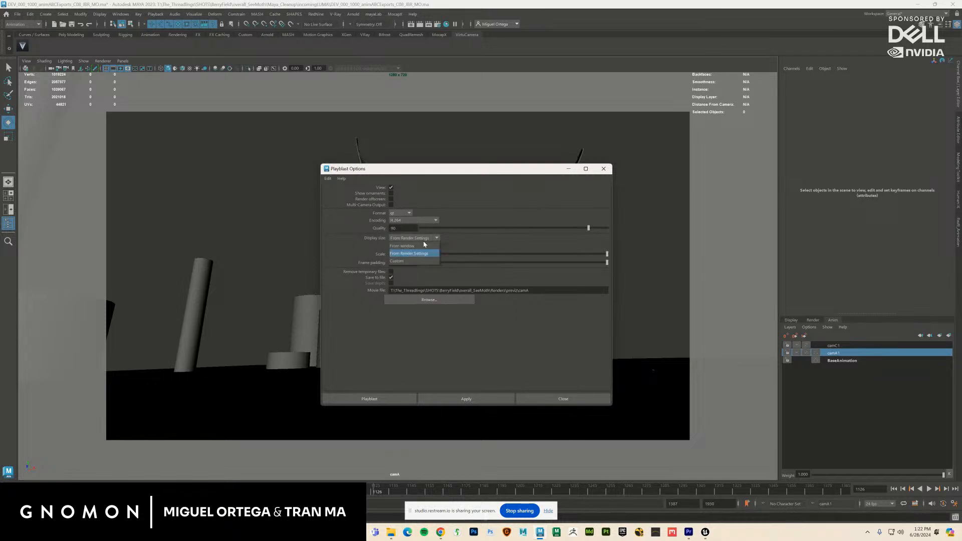
pyautogui.click(500, 251)
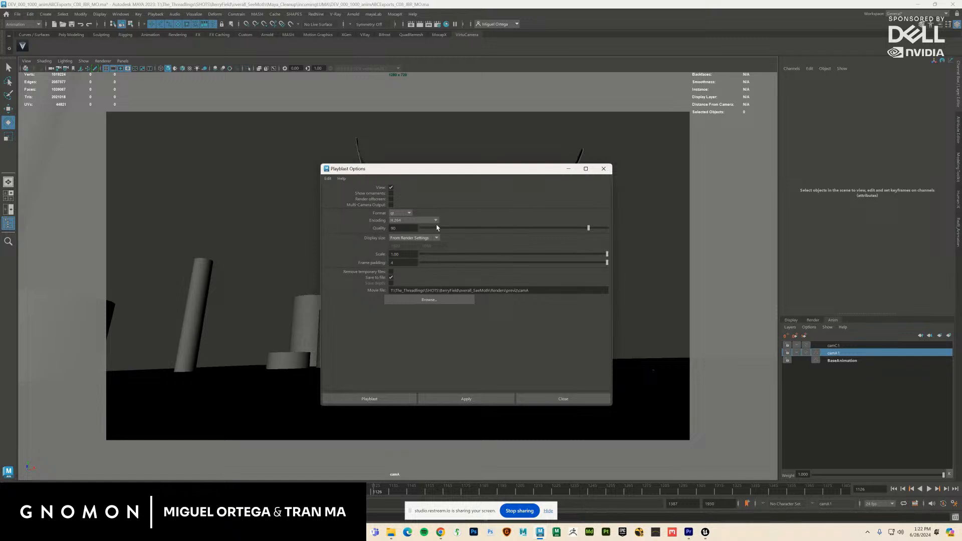
pyautogui.click(423, 220)
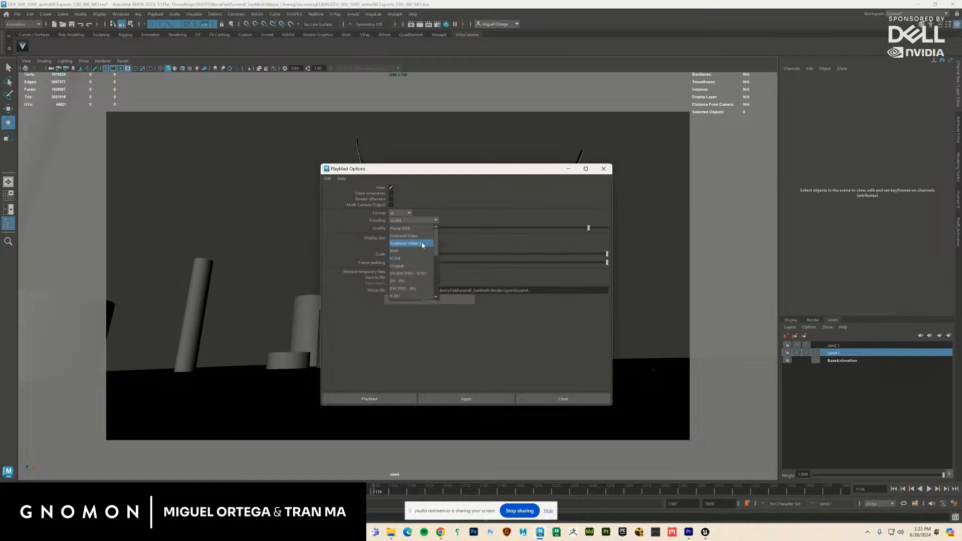
pyautogui.scroll(-5, 422, 249)
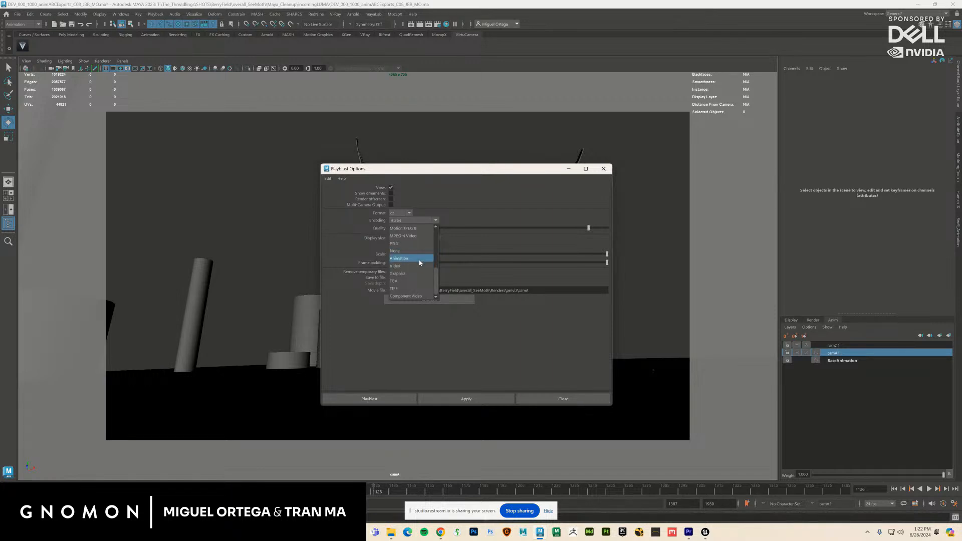
pyautogui.click(420, 258)
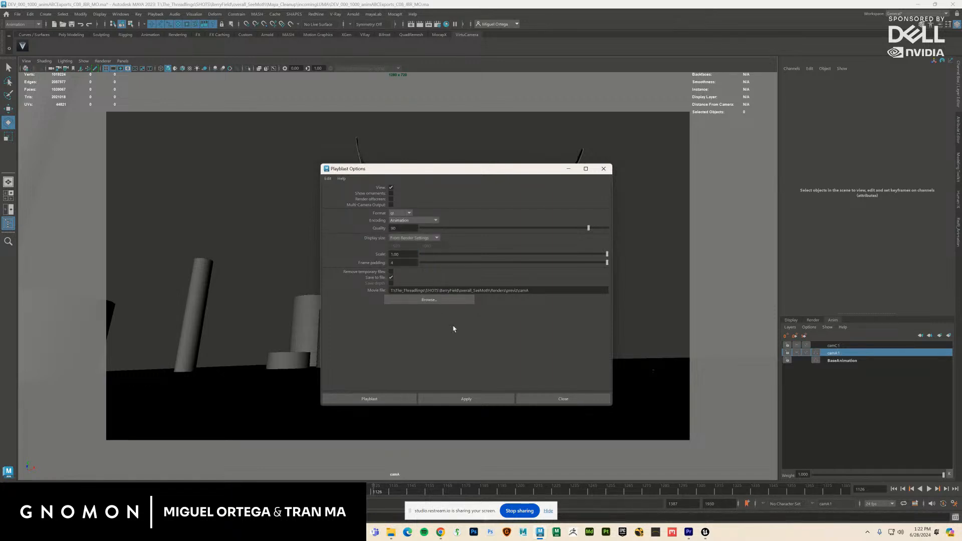
# Step: Playblast the shot over the existing camA movie and close the media player
pyautogui.click(371, 398)
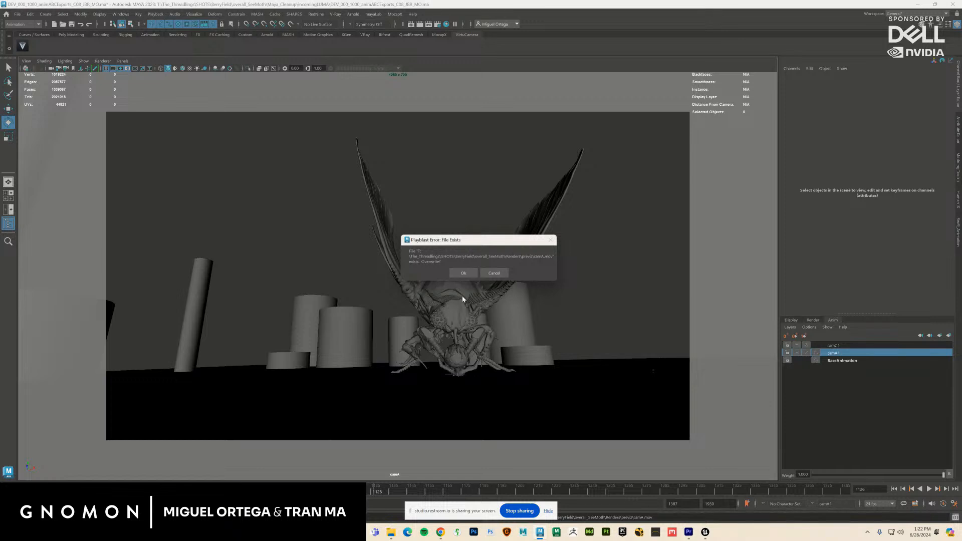
pyautogui.click(464, 273)
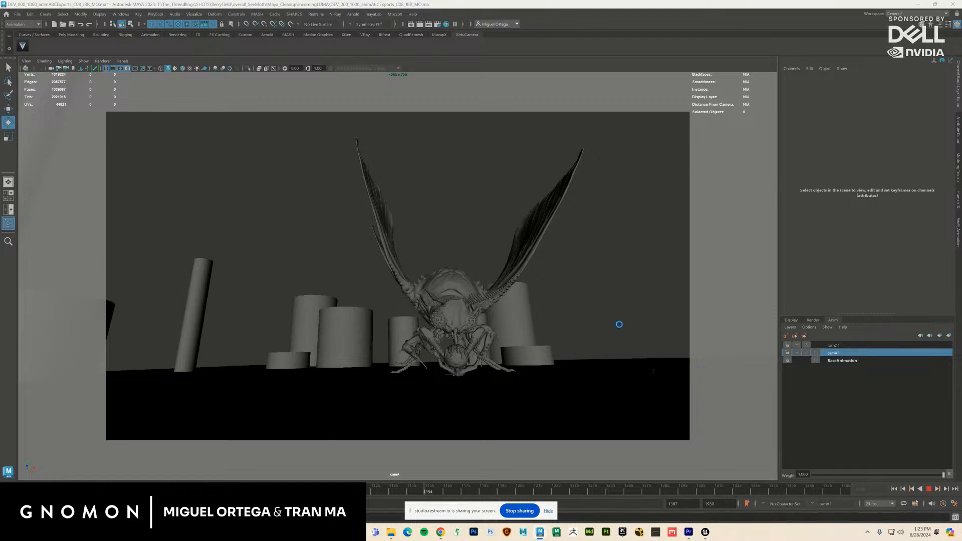
pyautogui.press('Escape')
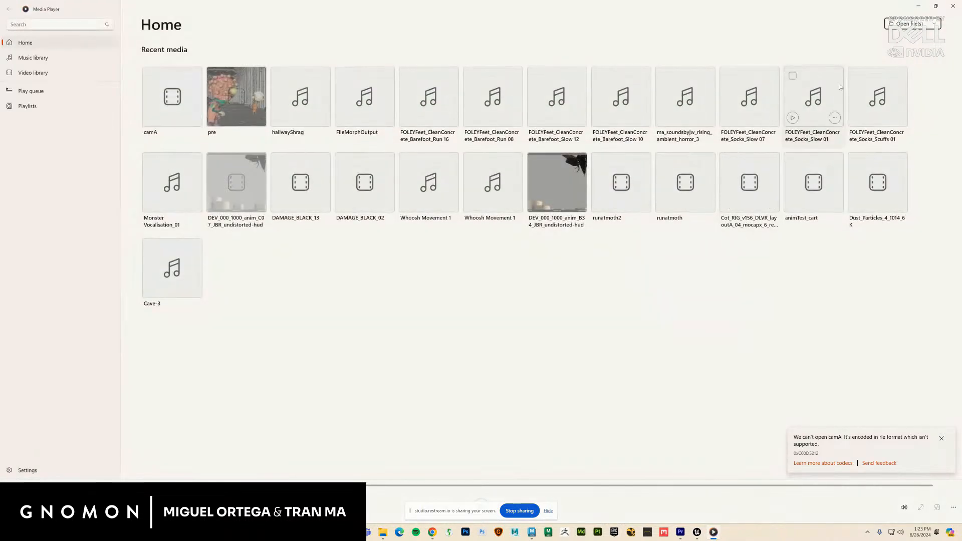
pyautogui.click(953, 7)
# Step: Reopen the playblast options and set the format to avi with the encoding left at none
pyautogui.rightClick(432, 496)
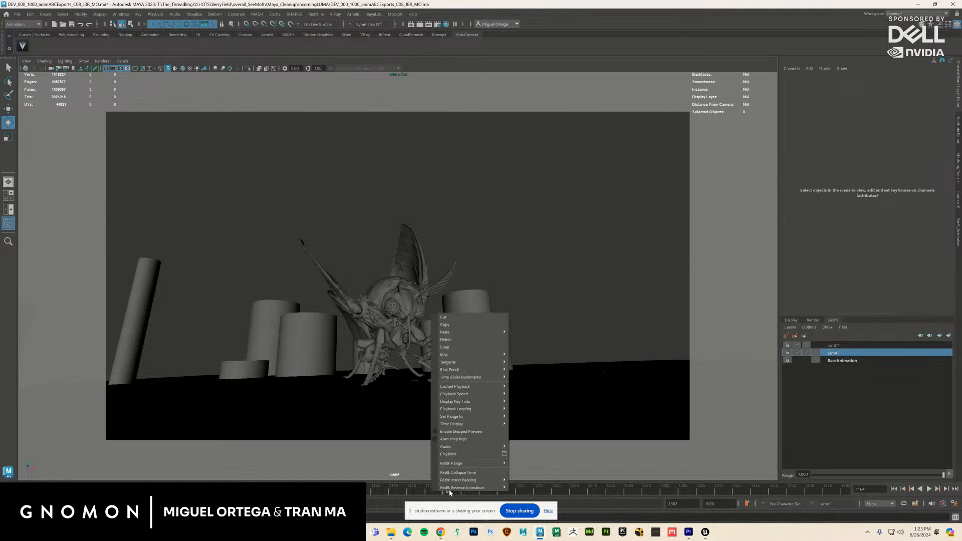
pyautogui.click(503, 455)
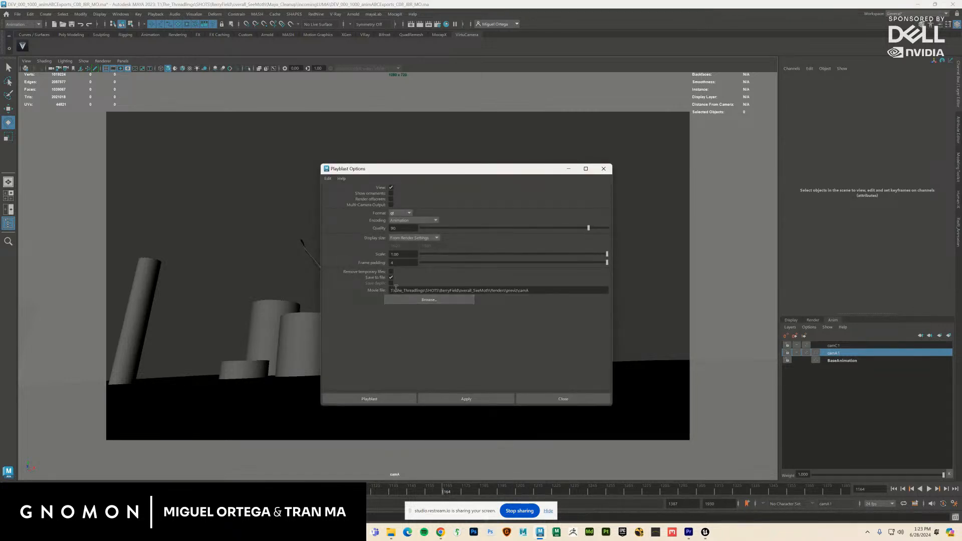
pyautogui.click(401, 213)
pyautogui.click(401, 231)
pyautogui.click(421, 222)
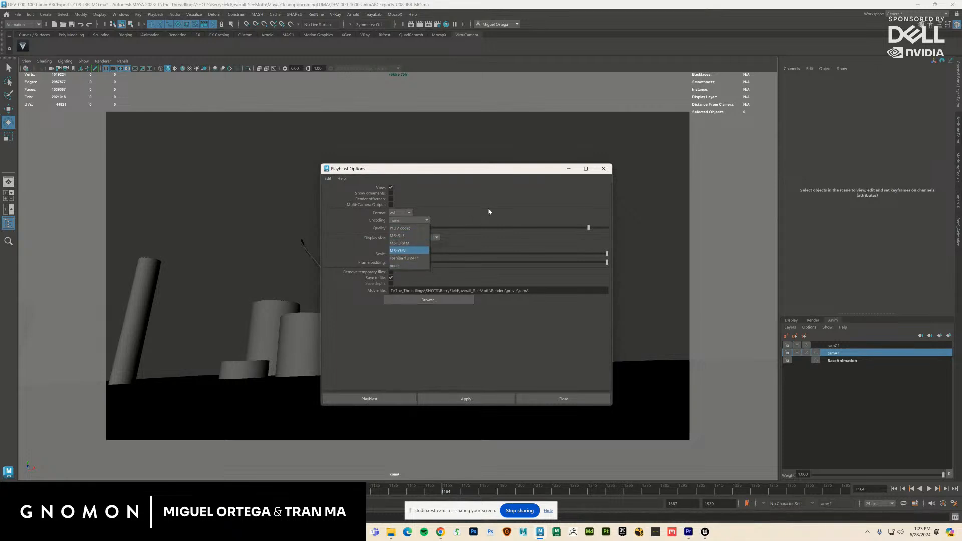
pyautogui.click(454, 219)
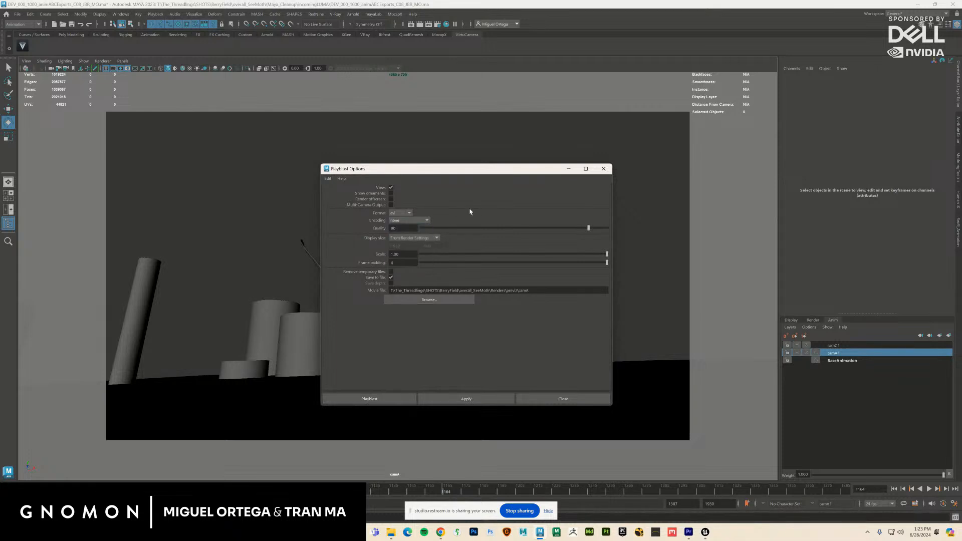
# Step: Playblast the camA shot as an avi, close the resulting video and switch to Premiere Pro
pyautogui.click(382, 400)
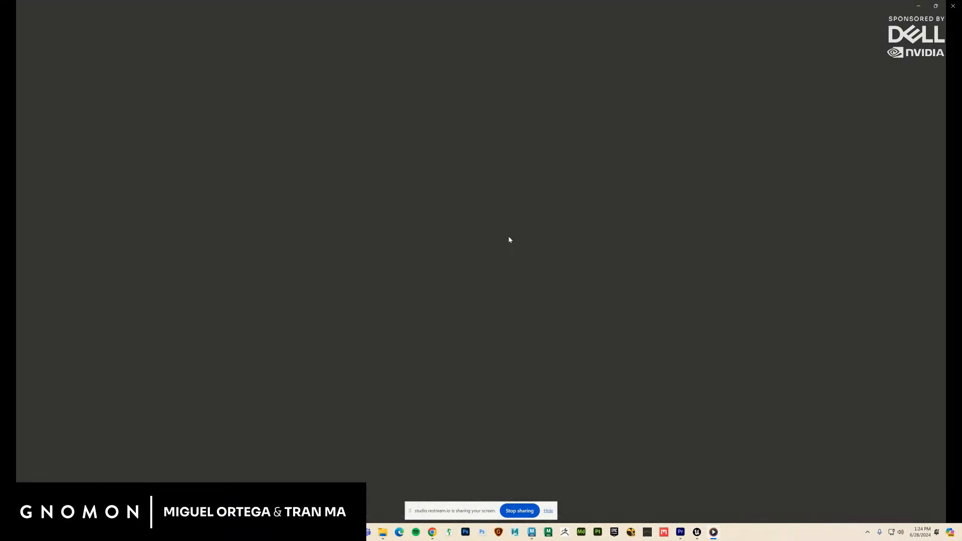
pyautogui.click(952, 5)
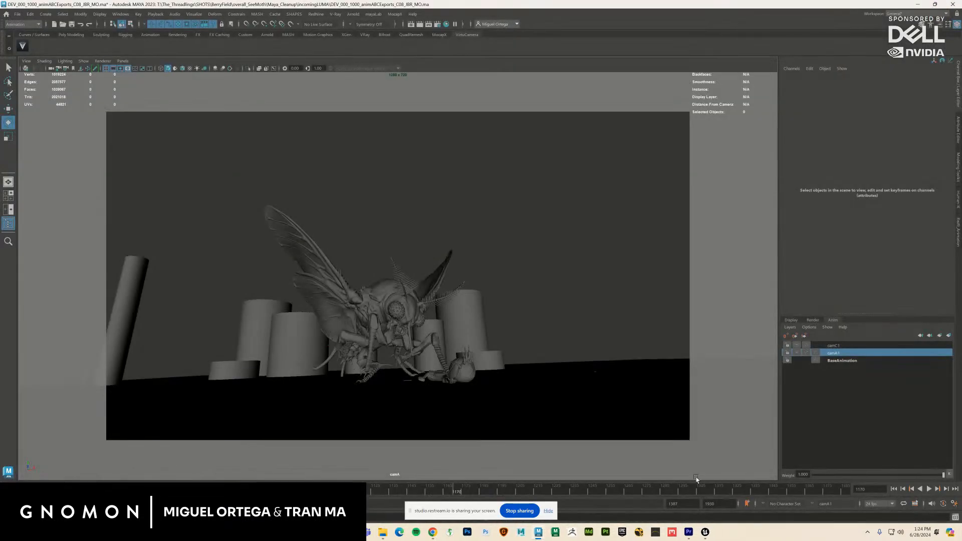
pyautogui.click(689, 532)
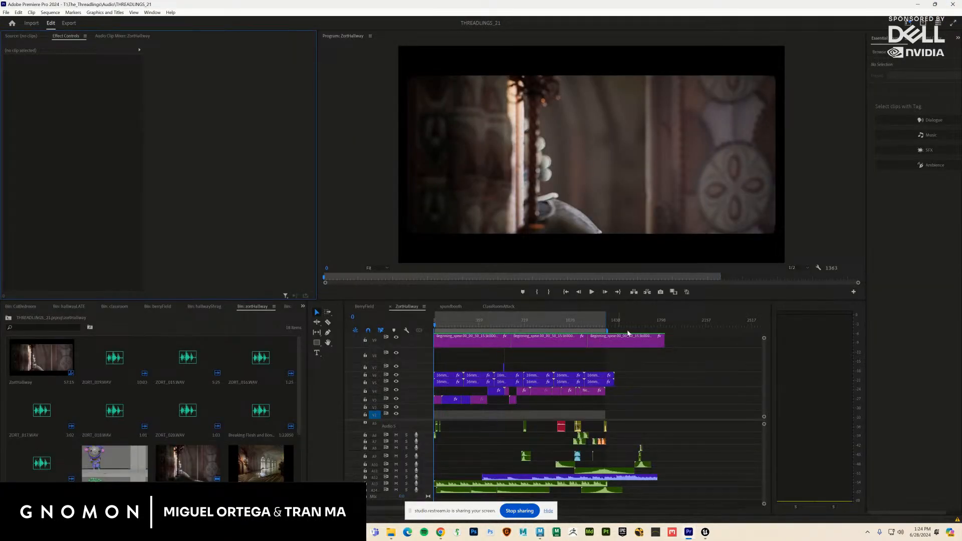
# Step: Clear the existing clip from the spundbooth sequence and return the playhead to the start
pyautogui.click(654, 326)
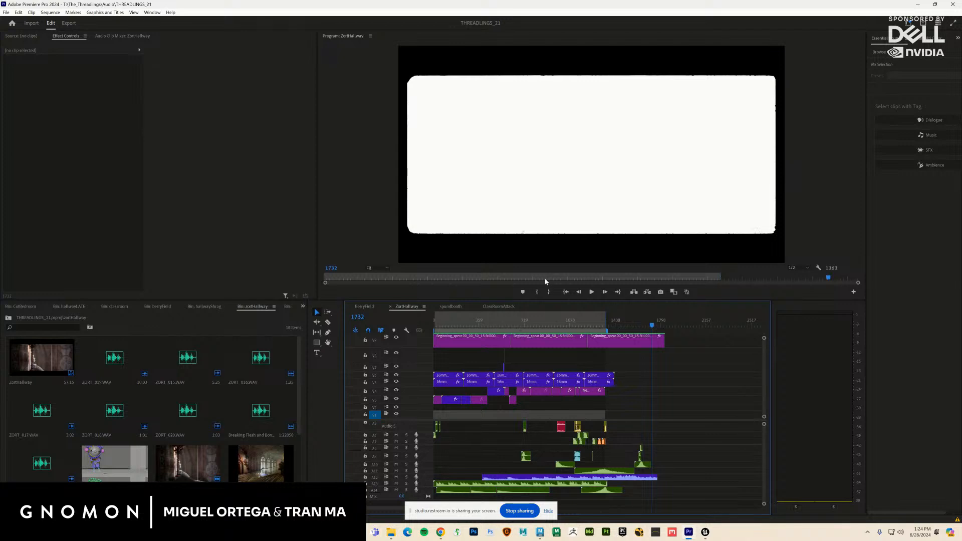
pyautogui.click(453, 306)
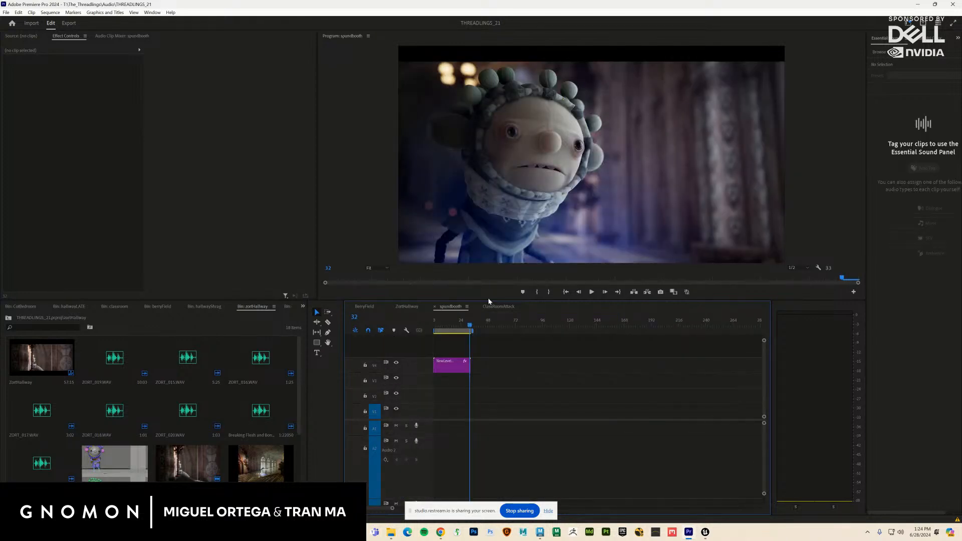
pyautogui.click(454, 366)
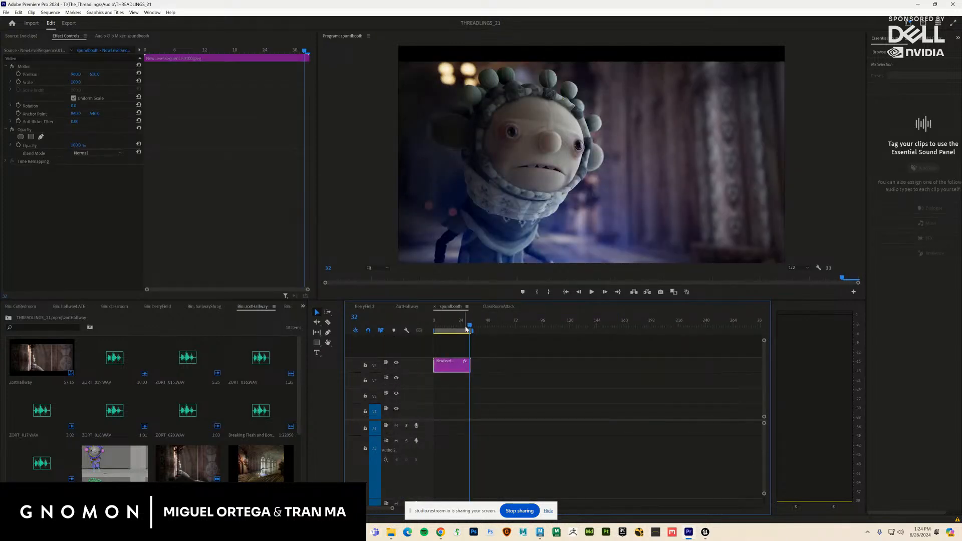
pyautogui.press('Delete')
pyautogui.click(460, 327)
pyautogui.moveTo(460, 326); pyautogui.dragTo(397, 322)
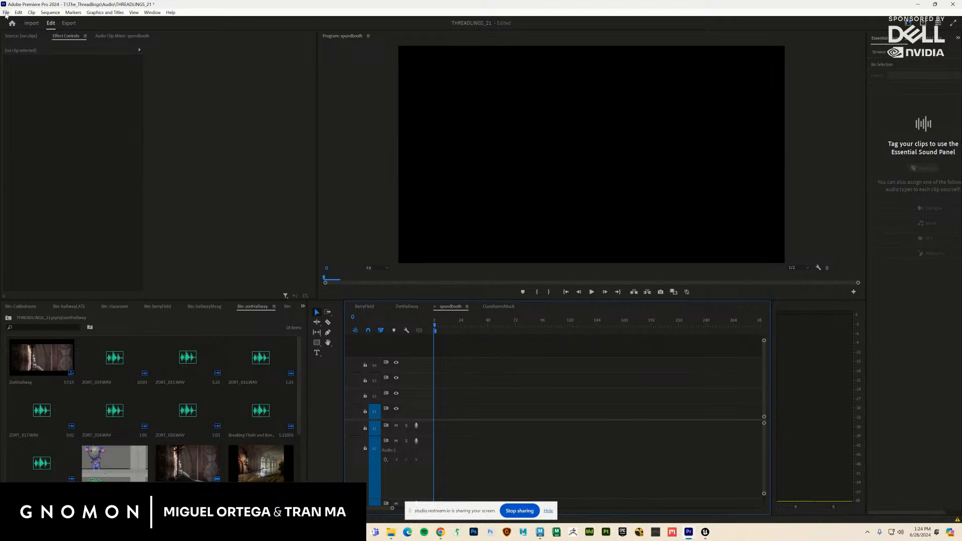
# Step: Import camA.mov into the BTS bin and scrub through it in the source monitor
pyautogui.click(6, 12)
pyautogui.click(22, 216)
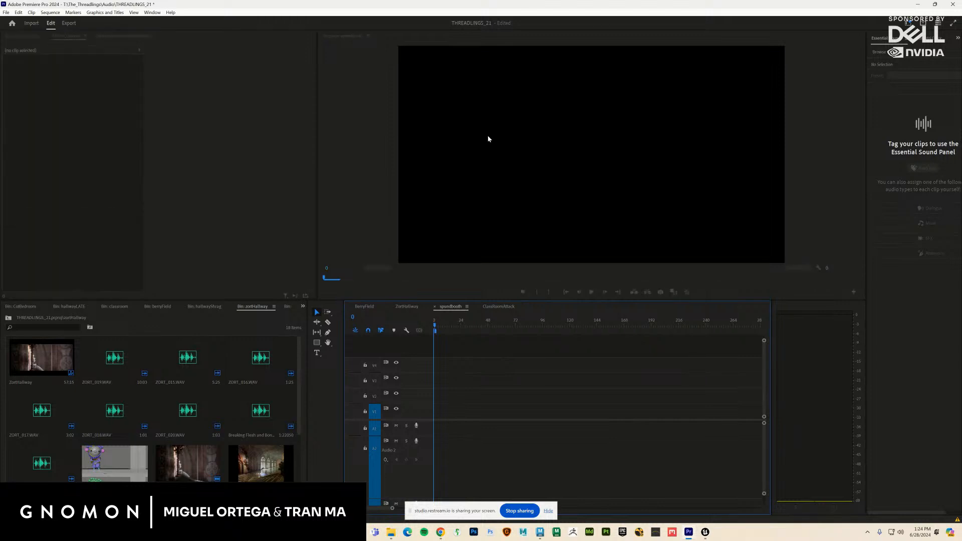
pyautogui.press('Escape')
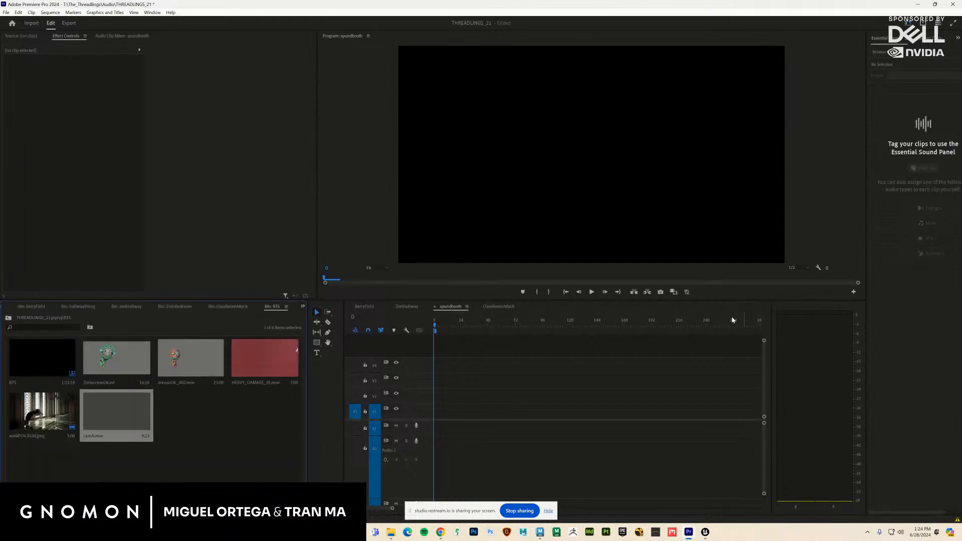
pyautogui.doubleClick(137, 431)
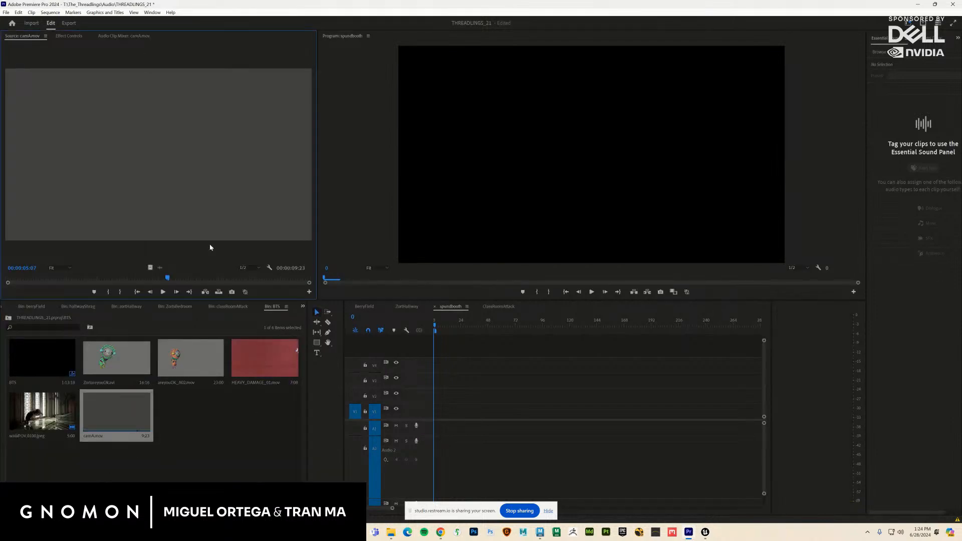
pyautogui.moveTo(152, 281); pyautogui.dragTo(48, 281)
# Step: Replace the camA.mov footage with camA.avi, and delete the clip from the bin after viewing it
pyautogui.rightClick(125, 413)
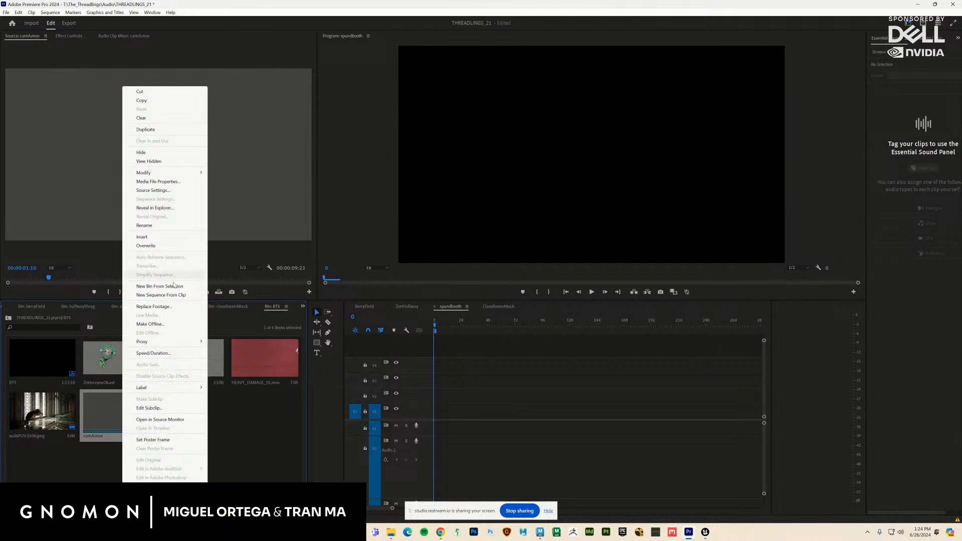
pyautogui.click(159, 308)
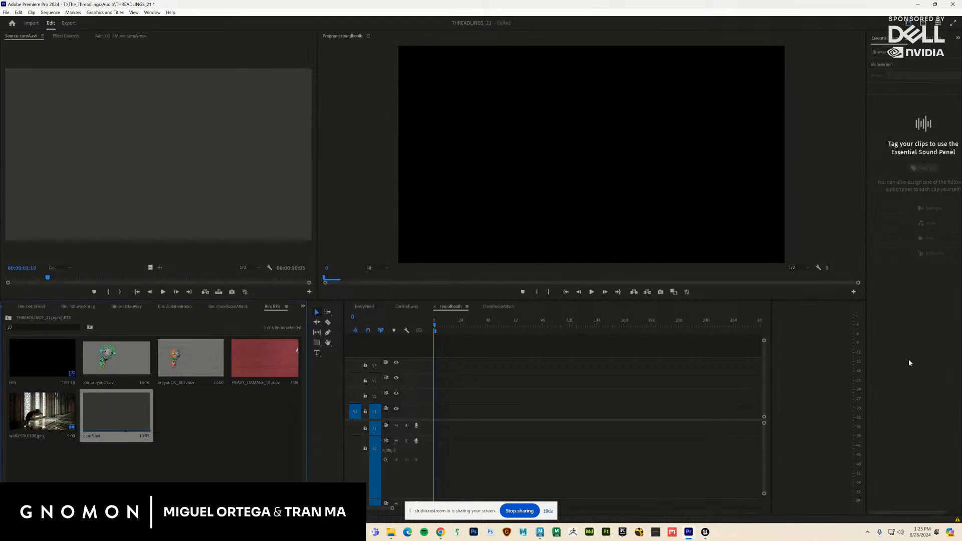
pyautogui.doubleClick(115, 421)
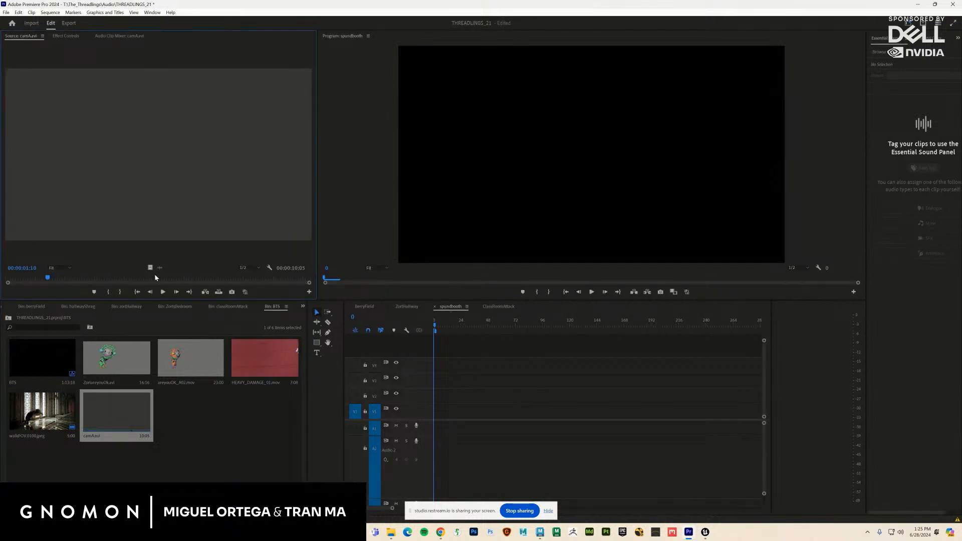
pyautogui.click(118, 408)
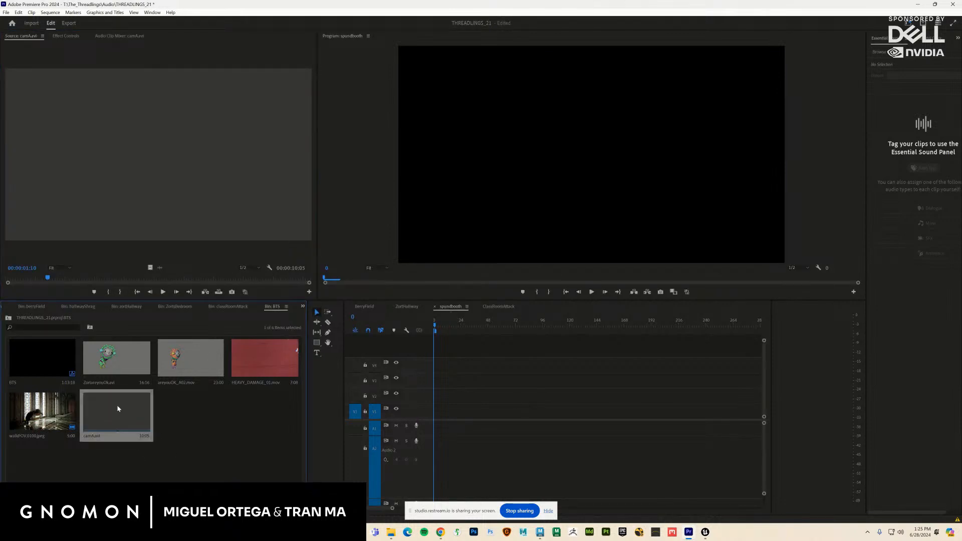
pyautogui.press('Delete')
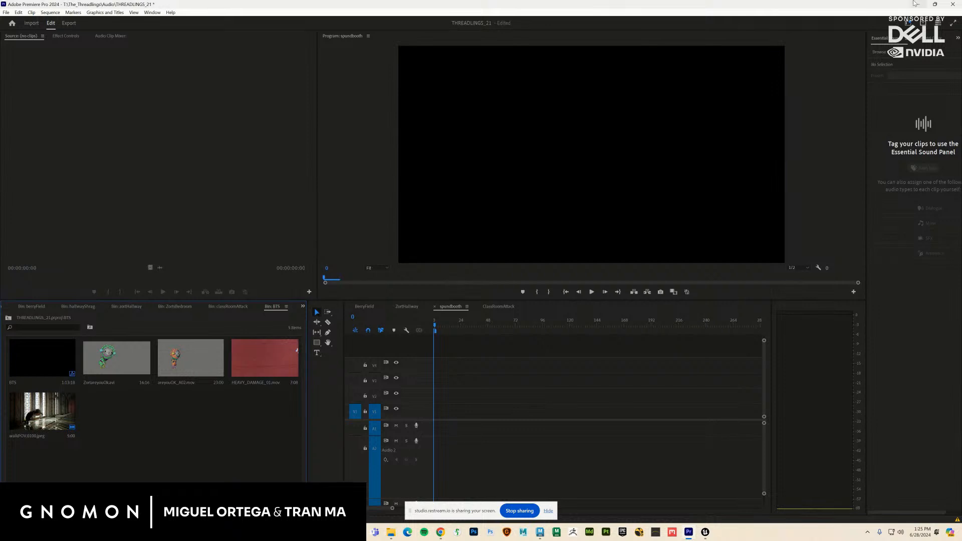
# Step: Switch to Maya and open the playblast options, keeping the display size from the render settings
pyautogui.hotkey('alt', 'Tab')
pyautogui.moveTo(377, 489); pyautogui.dragTo(302, 489)
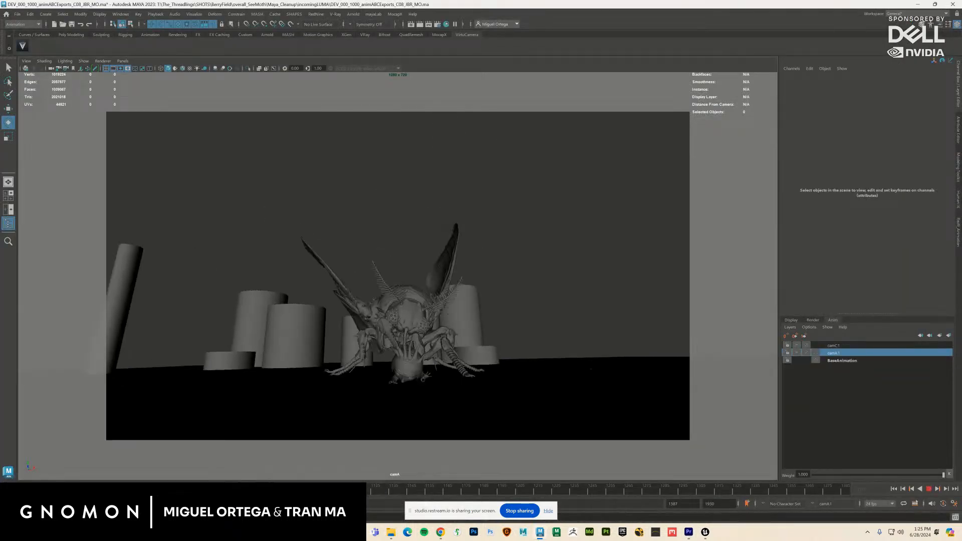
pyautogui.rightClick(303, 488)
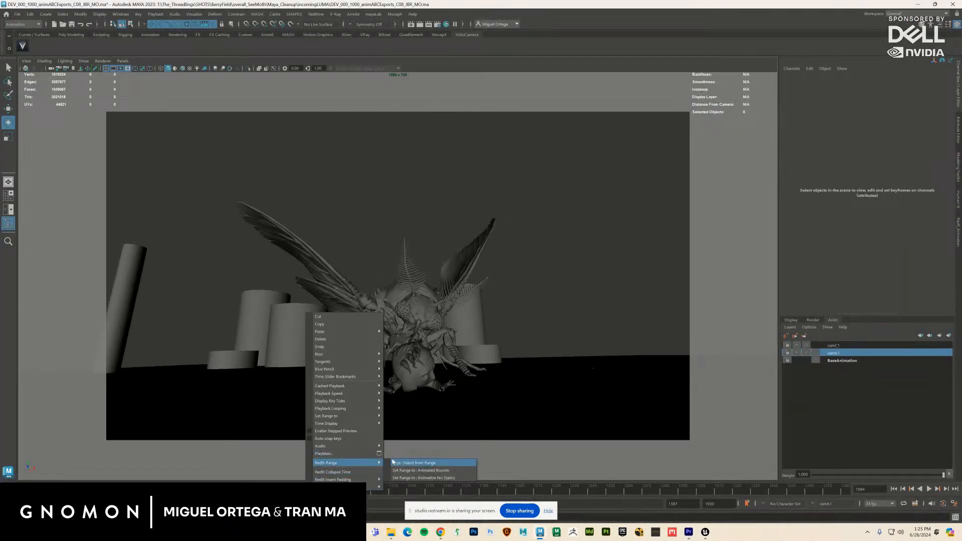
pyautogui.click(379, 453)
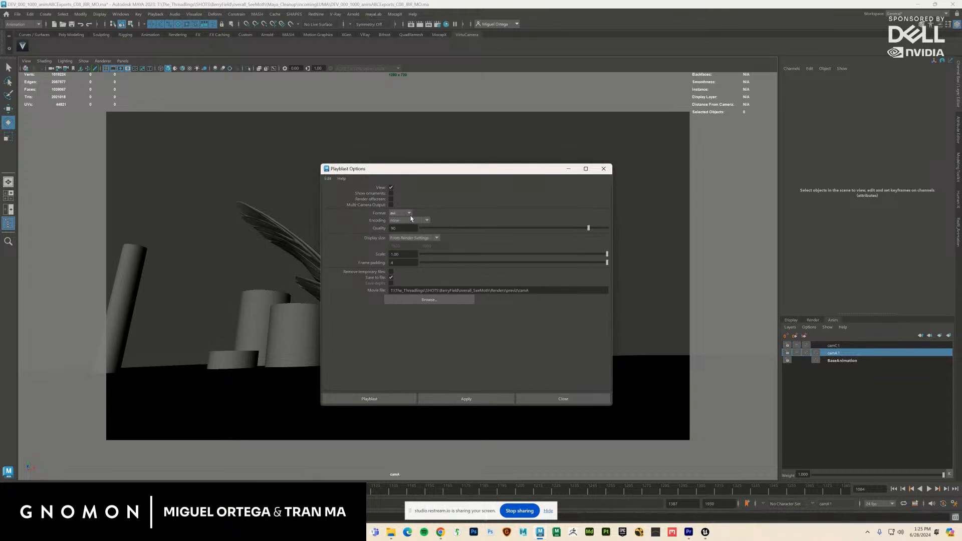
pyautogui.click(428, 238)
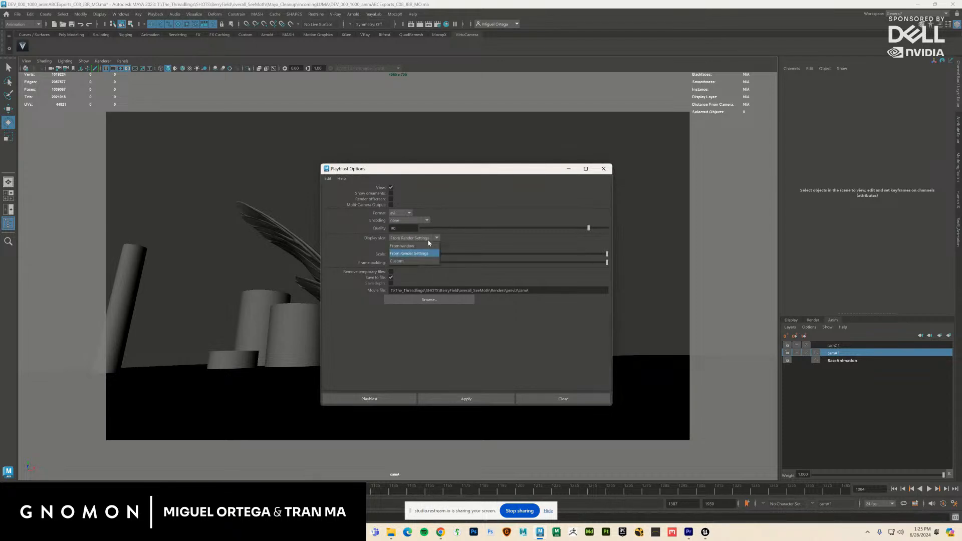
pyautogui.click(428, 241)
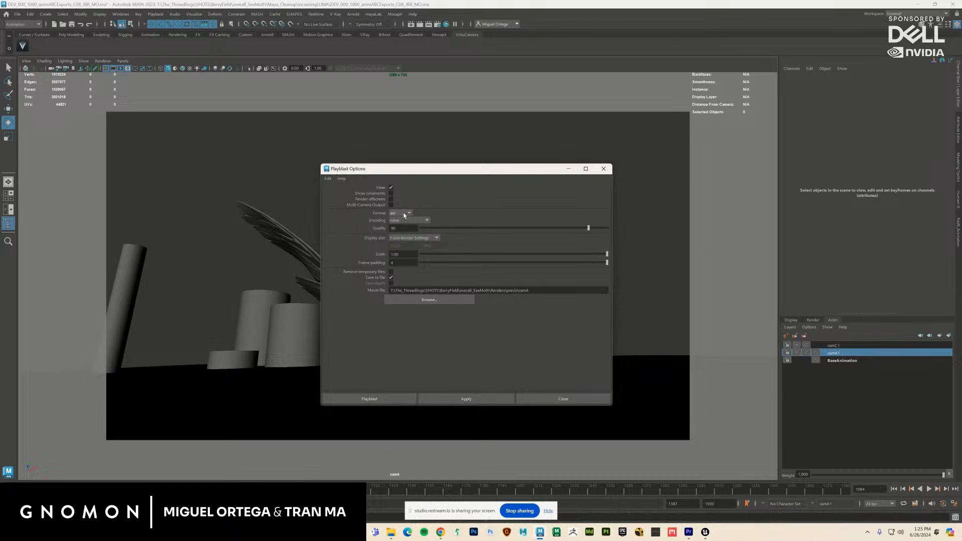
# Step: Try the IYUV codec as the avi encoding for the playblast
pyautogui.click(414, 221)
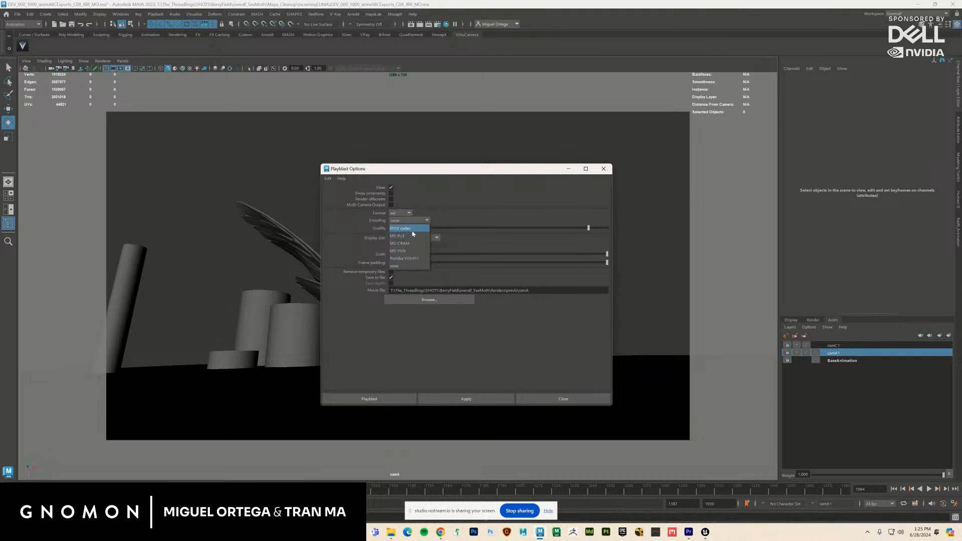
pyautogui.click(413, 229)
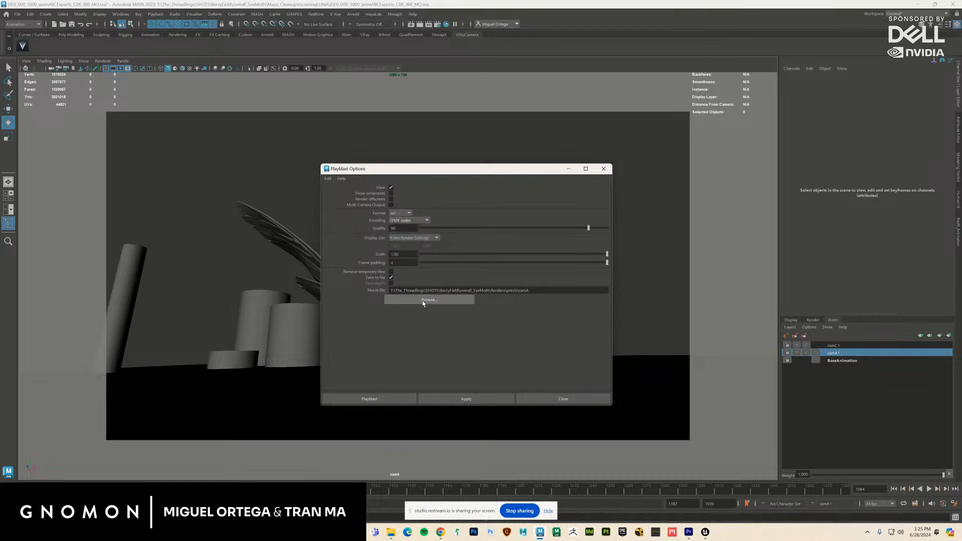
pyautogui.click(410, 221)
pyautogui.click(411, 222)
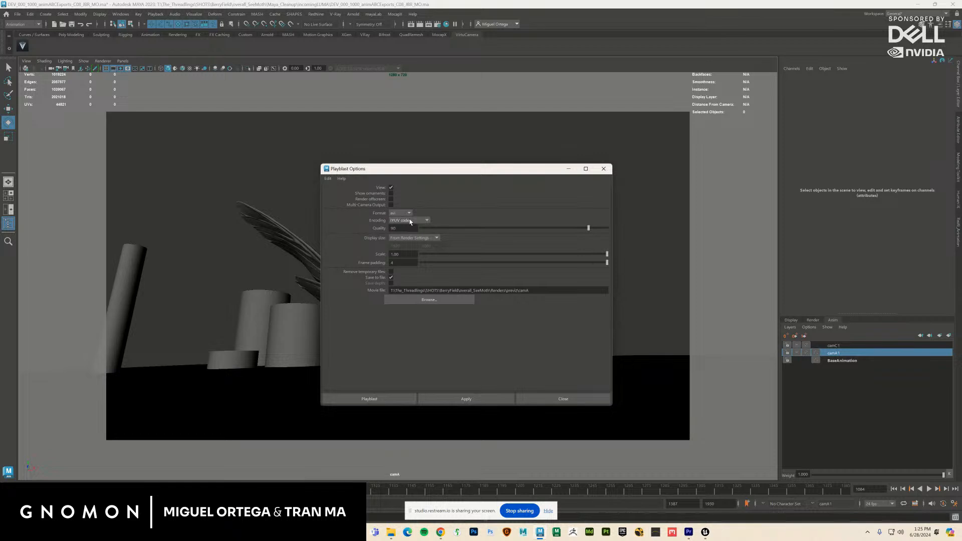
# Step: Set the playblast format to qt with H.264 encoding
pyautogui.click(402, 214)
pyautogui.click(402, 221)
pyautogui.click(412, 221)
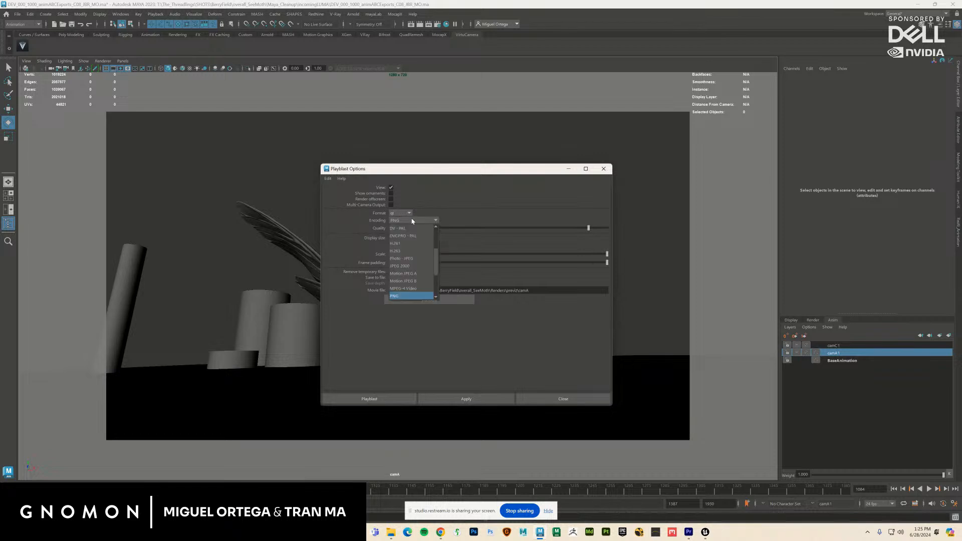
pyautogui.click(420, 253)
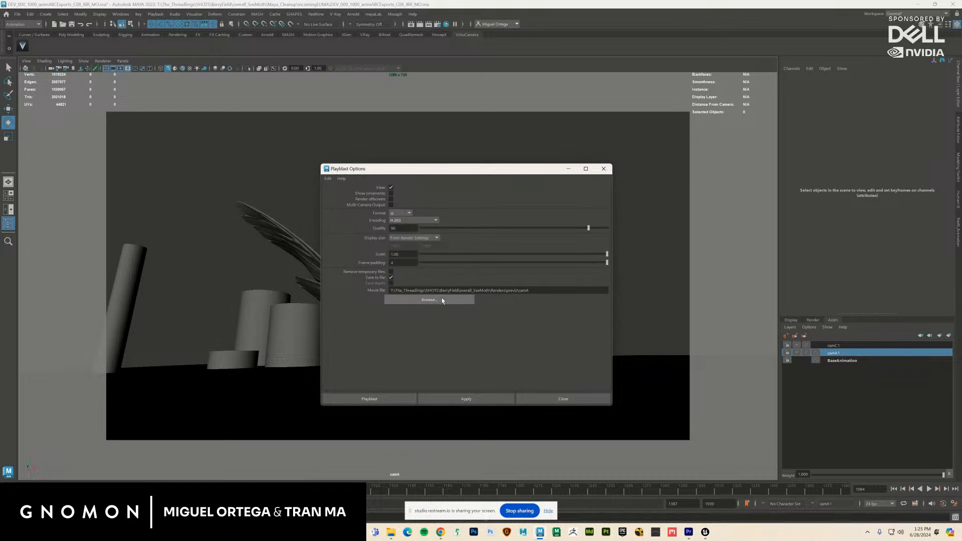
# Step: Playblast the H.264 version over the existing camA movie, view it and close the media player
pyautogui.click(389, 399)
pyautogui.click(464, 273)
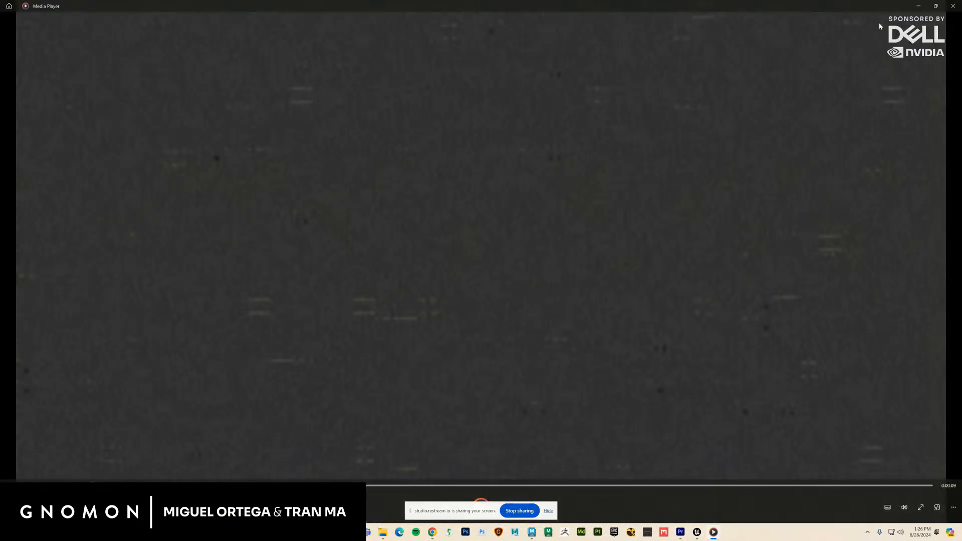
pyautogui.click(549, 510)
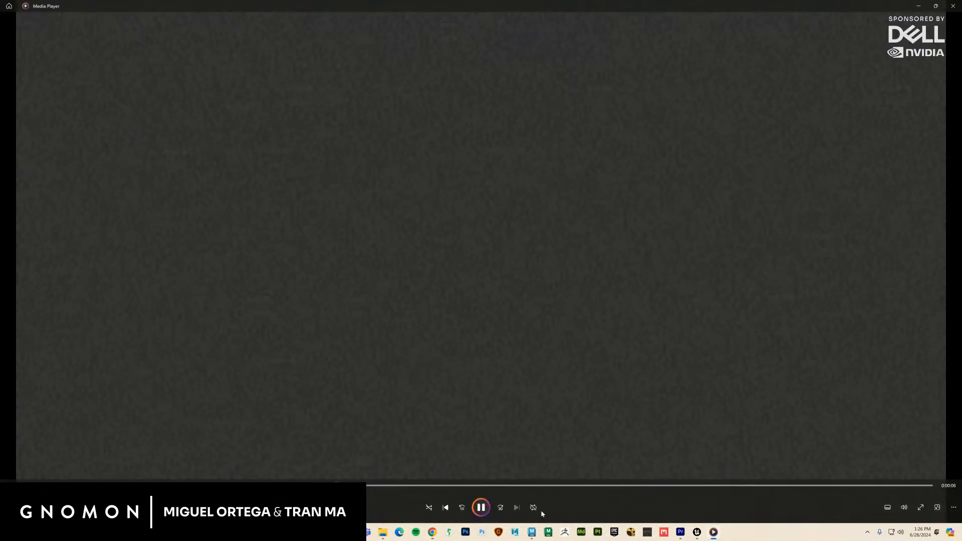
pyautogui.click(952, 6)
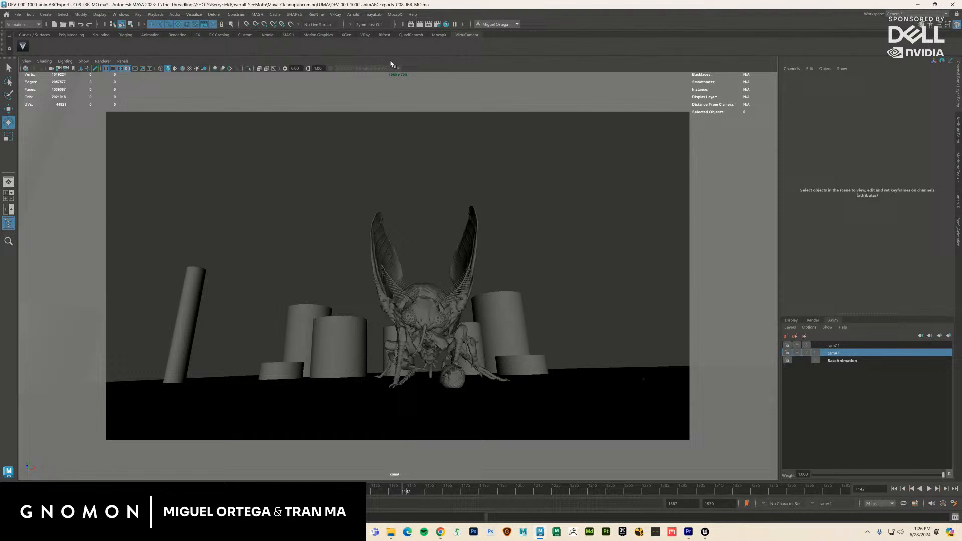
# Step: Enable Maintain width/height ratio in the render settings and reselect the HD_720 image size preset
pyautogui.click(437, 24)
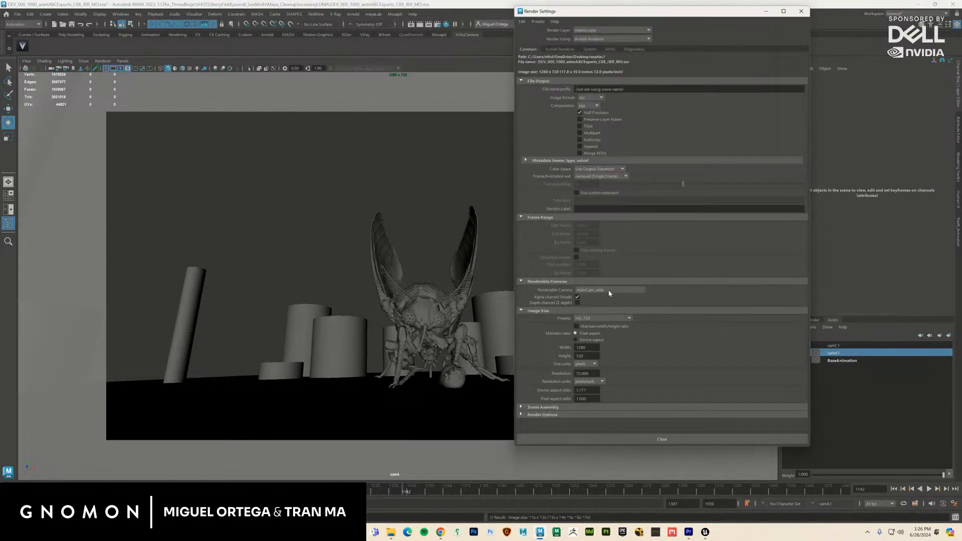
pyautogui.click(607, 319)
pyautogui.click(610, 328)
pyautogui.click(612, 319)
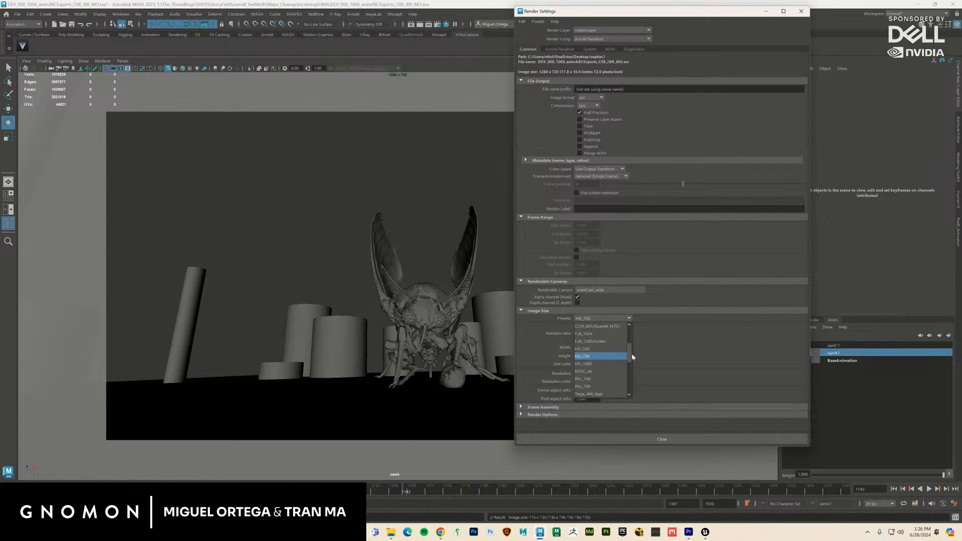
pyautogui.click(612, 357)
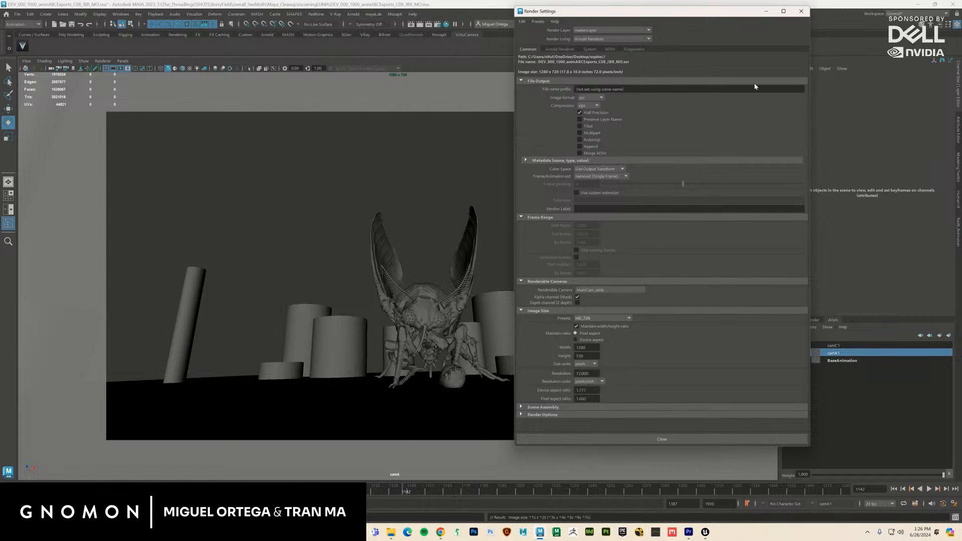
# Step: Change the renderable camera to camA and close the render settings
pyautogui.click(625, 291)
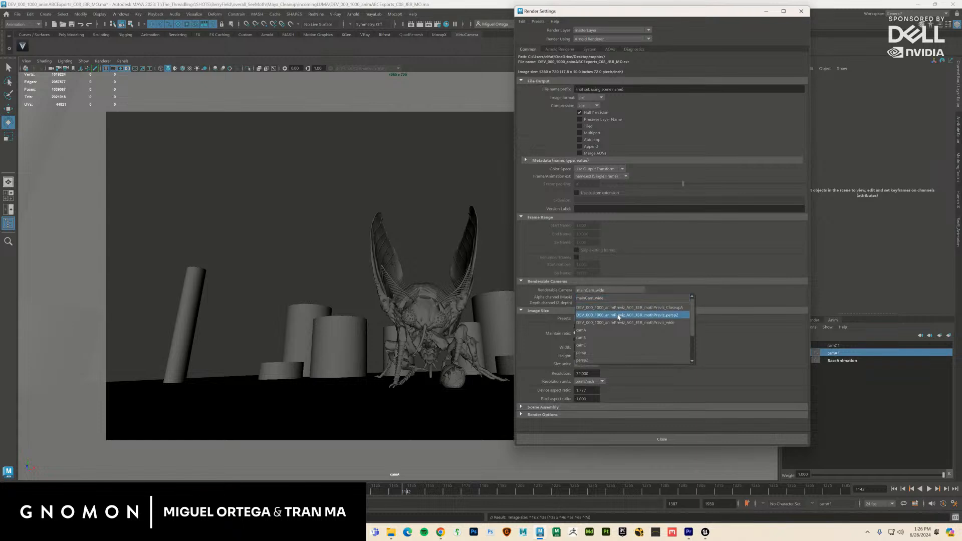
pyautogui.click(611, 330)
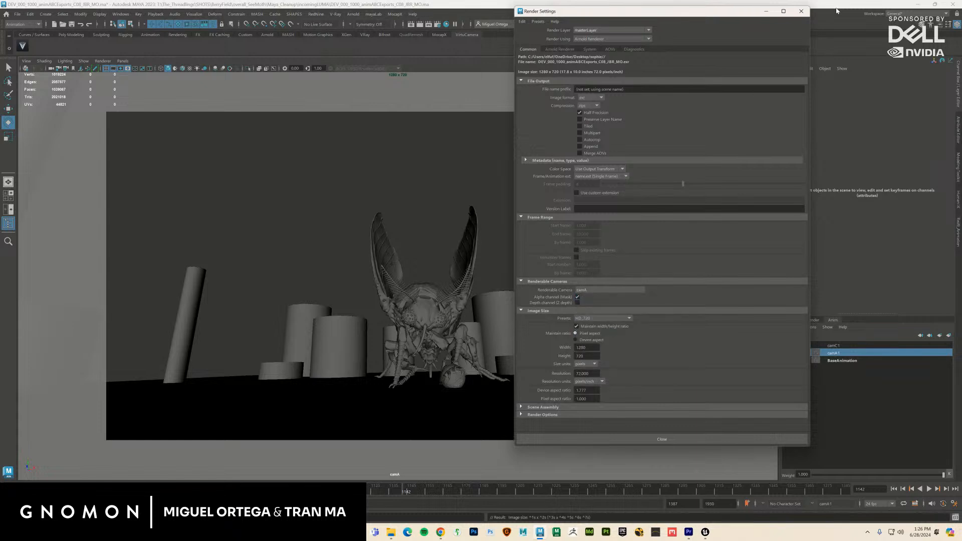
pyautogui.click(801, 10)
# Step: Raise the playblast quality to 100, keeping qt, H.264 and the render-settings size, and playblast over the existing camA movie
pyautogui.rightClick(376, 490)
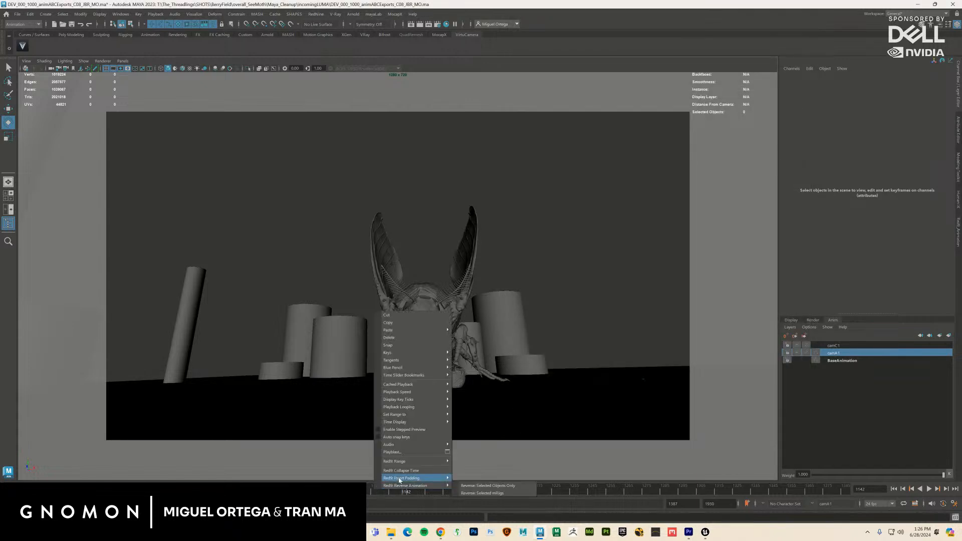
pyautogui.click(448, 452)
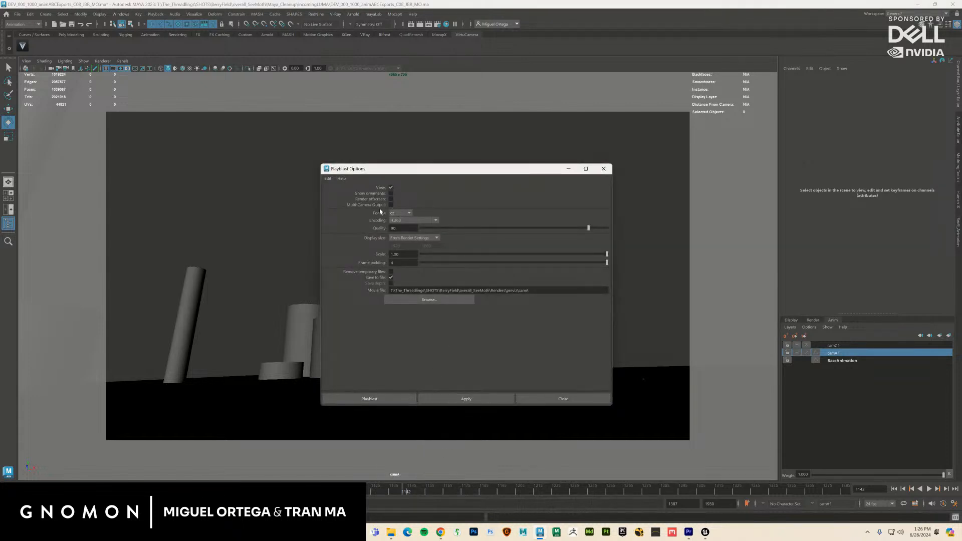
pyautogui.click(401, 213)
pyautogui.moveTo(589, 228); pyautogui.dragTo(598, 231)
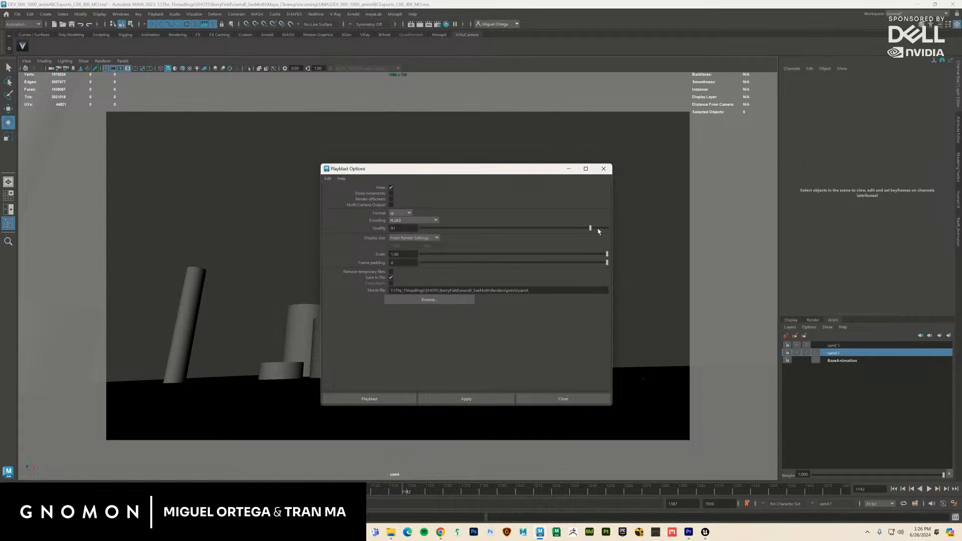
pyautogui.click(414, 220)
pyautogui.click(414, 250)
pyautogui.click(419, 239)
pyautogui.click(424, 254)
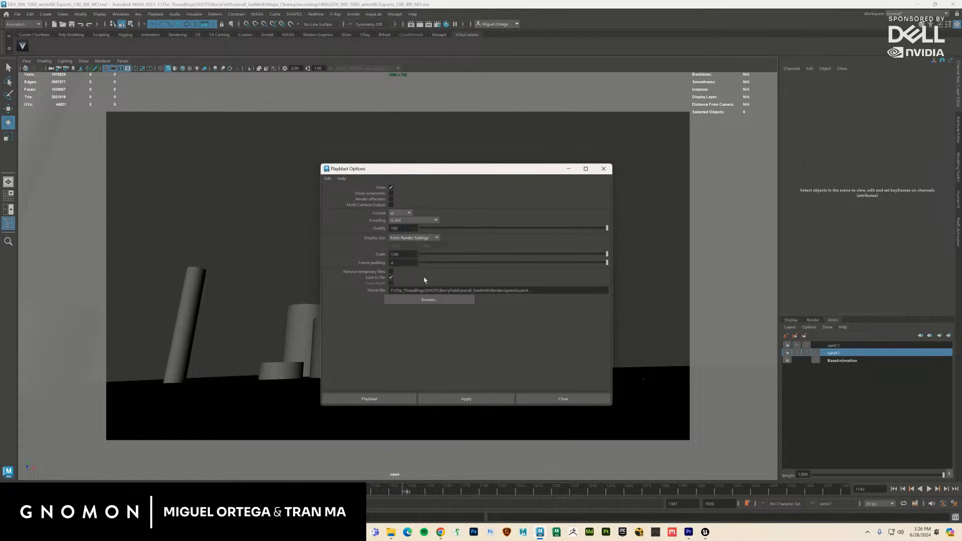
pyautogui.click(402, 398)
pyautogui.click(464, 273)
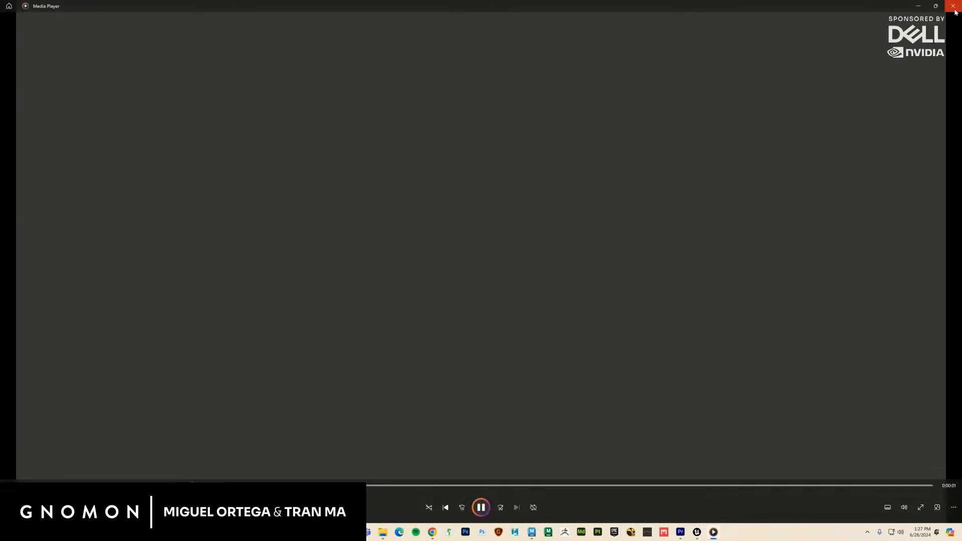
# Step: Set the playback range to end at frame 1090, playblast over the existing camA movie, and close the media player after viewing
pyautogui.click(954, 6)
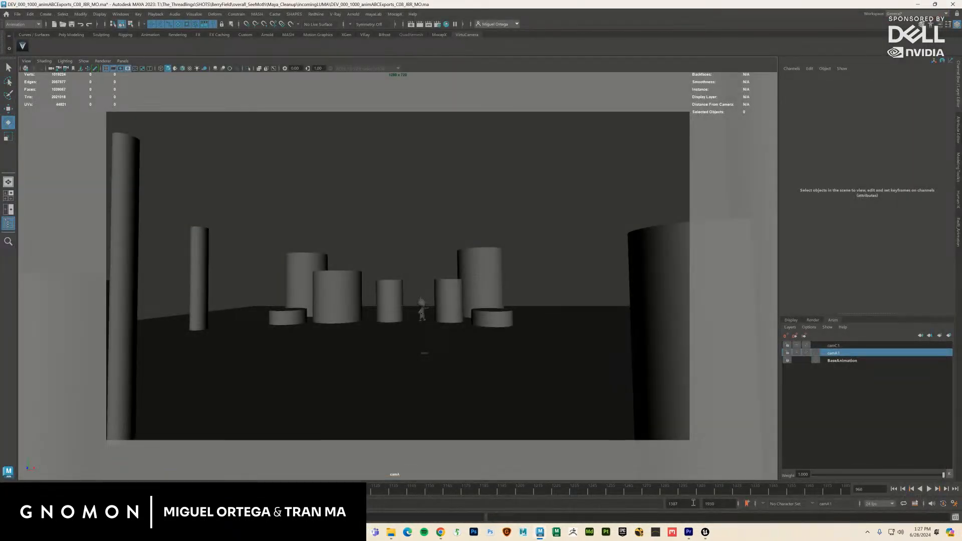
pyautogui.click(693, 503)
pyautogui.write('1090')
pyautogui.press('Return')
pyautogui.rightClick(466, 487)
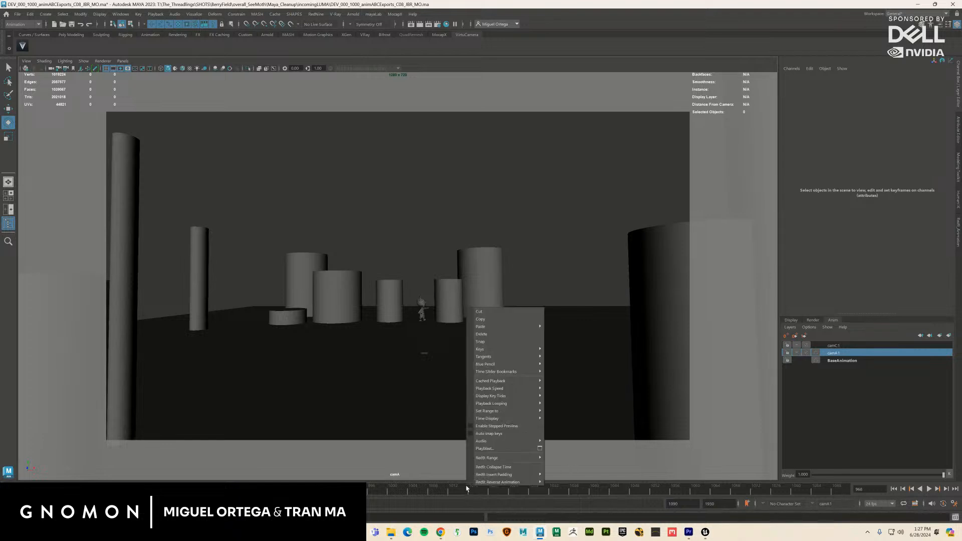
pyautogui.click(496, 449)
pyautogui.click(464, 272)
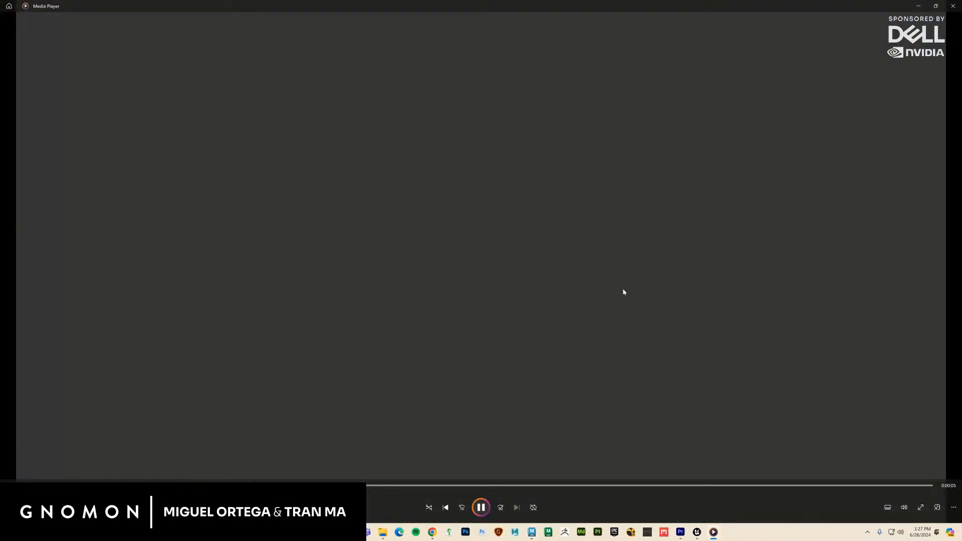
pyautogui.click(951, 7)
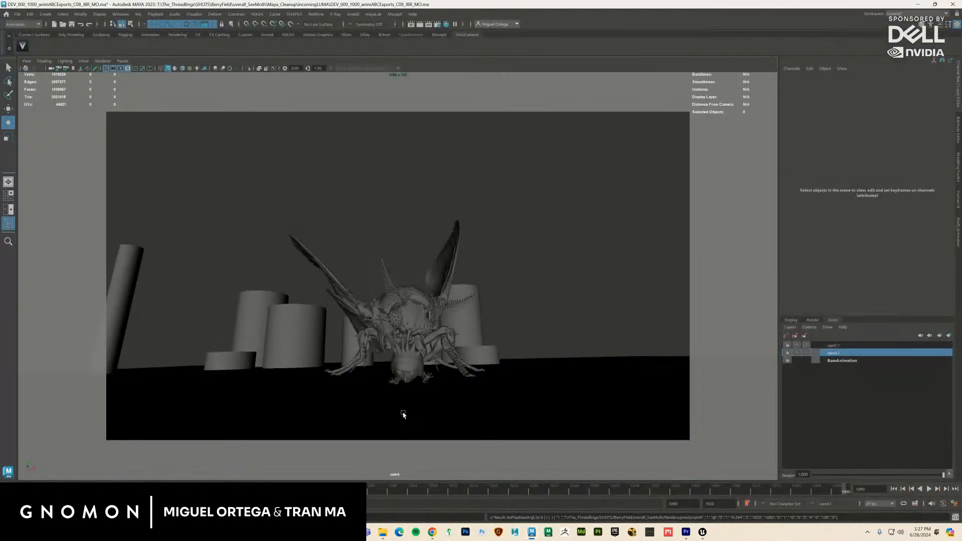
# Step: Open the playblast options and switch the display size between From Render Settings and From Window
pyautogui.rightClick(407, 492)
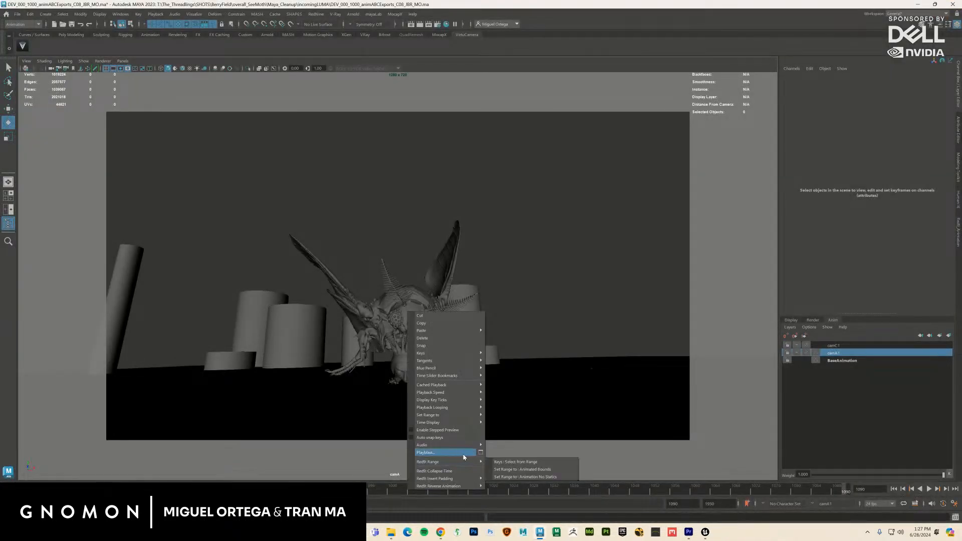
pyautogui.click(480, 452)
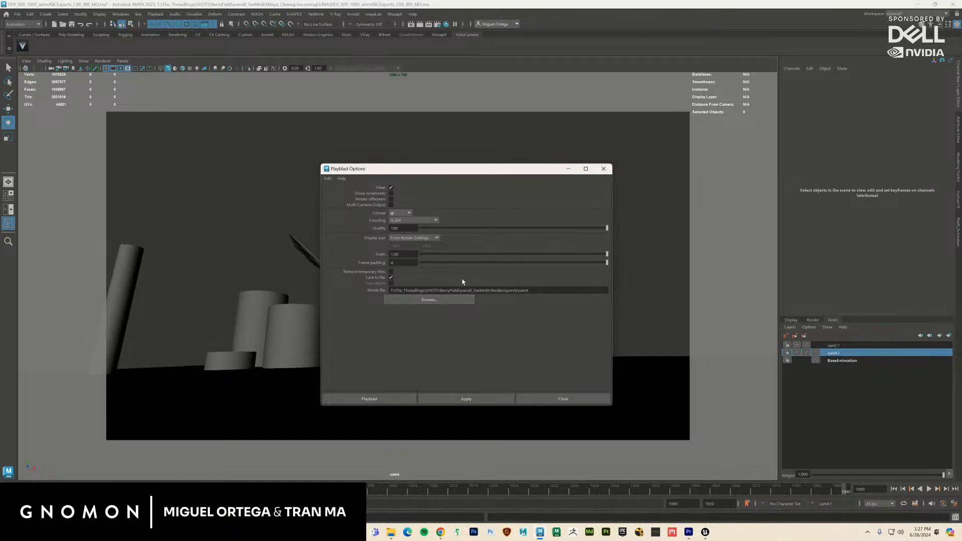
pyautogui.click(416, 237)
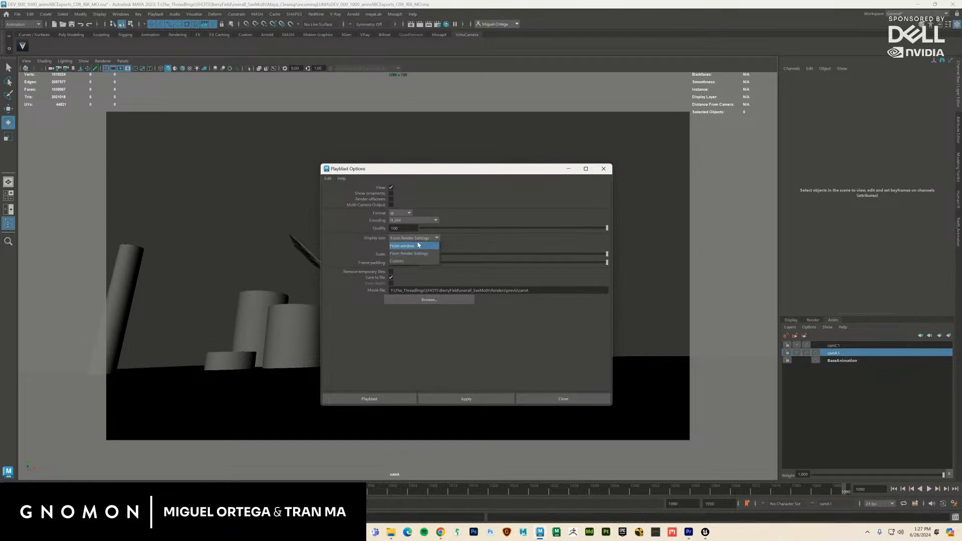
pyautogui.click(409, 253)
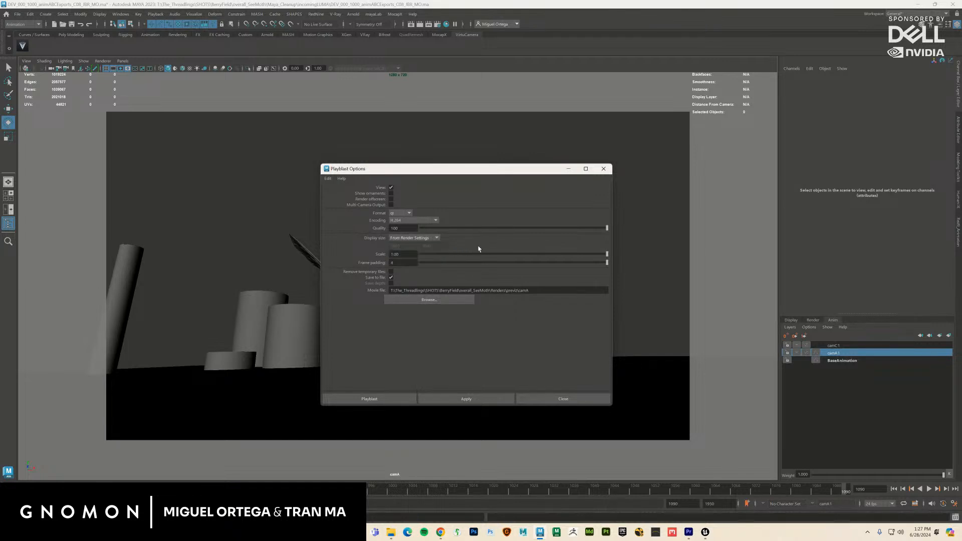
pyautogui.click(421, 240)
pyautogui.click(418, 246)
pyautogui.click(414, 239)
pyautogui.click(412, 244)
# Step: Change the playblast encoding to DV - PAL, playblast over the existing camA movie, and close the media player
pyautogui.click(414, 220)
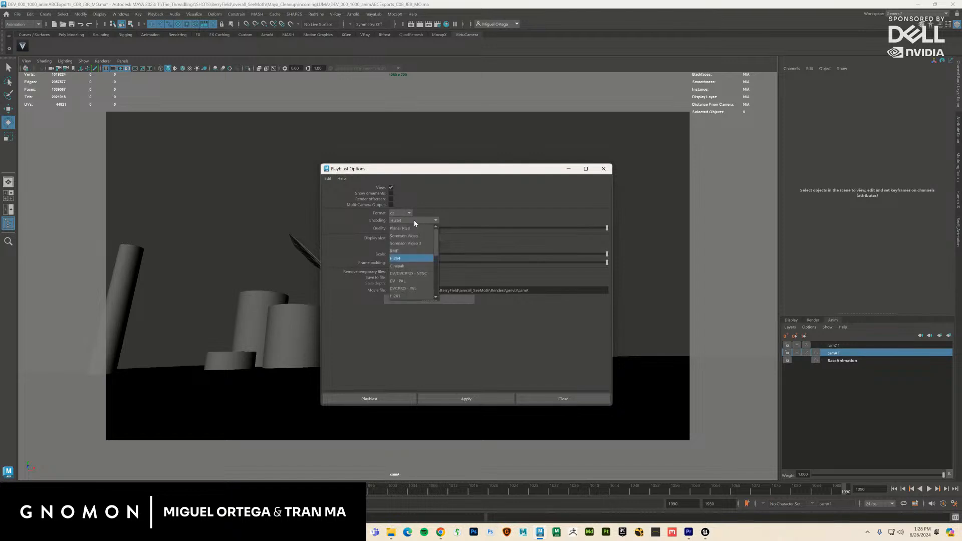
pyautogui.click(415, 281)
pyautogui.click(371, 399)
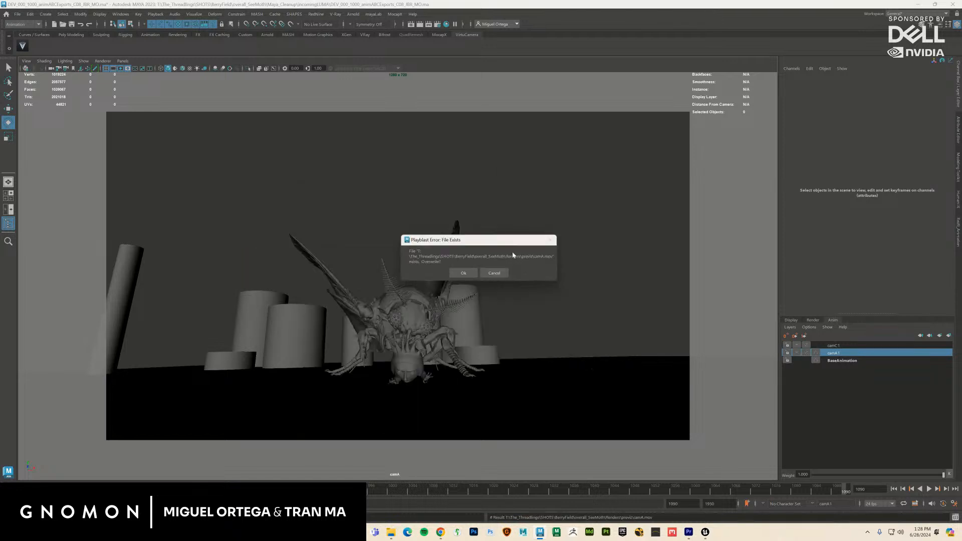
pyautogui.click(469, 272)
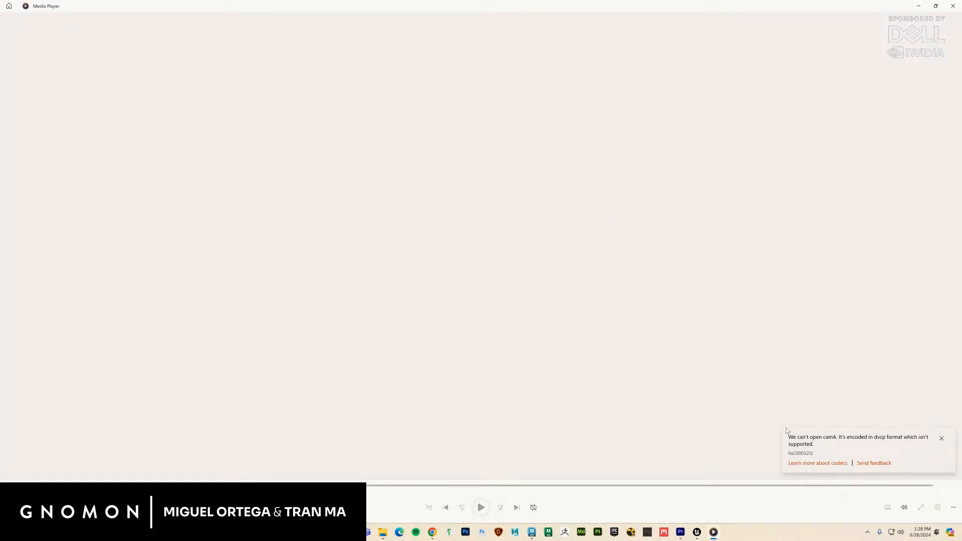
pyautogui.click(940, 441)
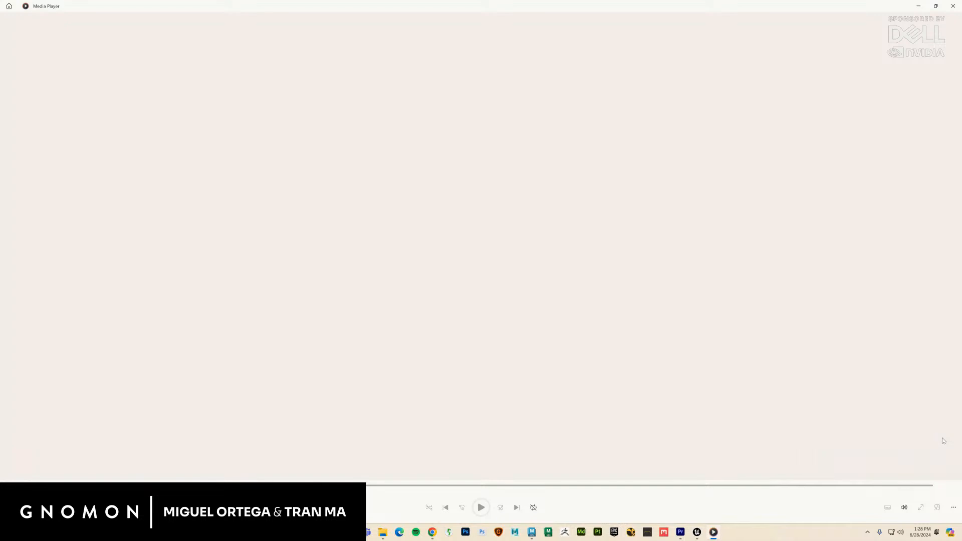
pyautogui.click(958, 7)
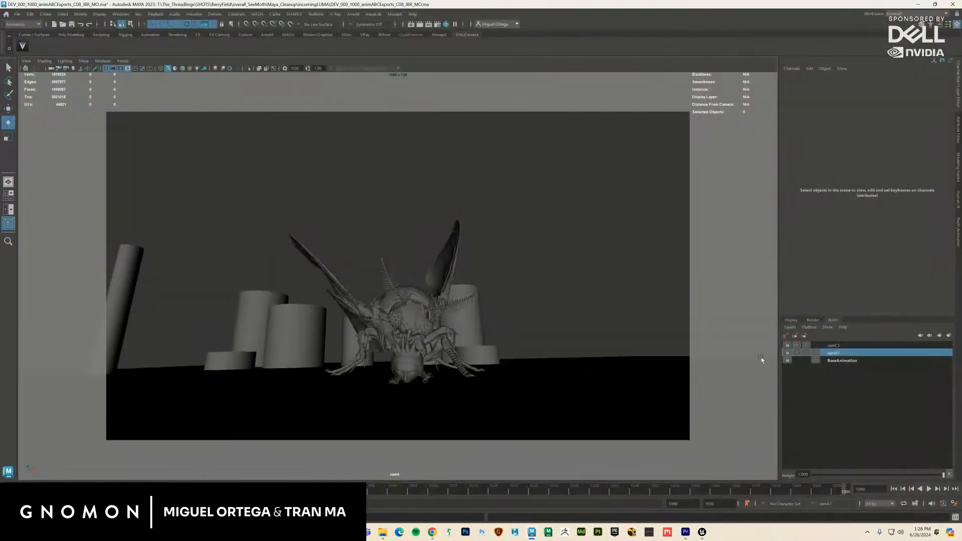
# Step: Switch to File Explorer and move its window aside
pyautogui.click(393, 535)
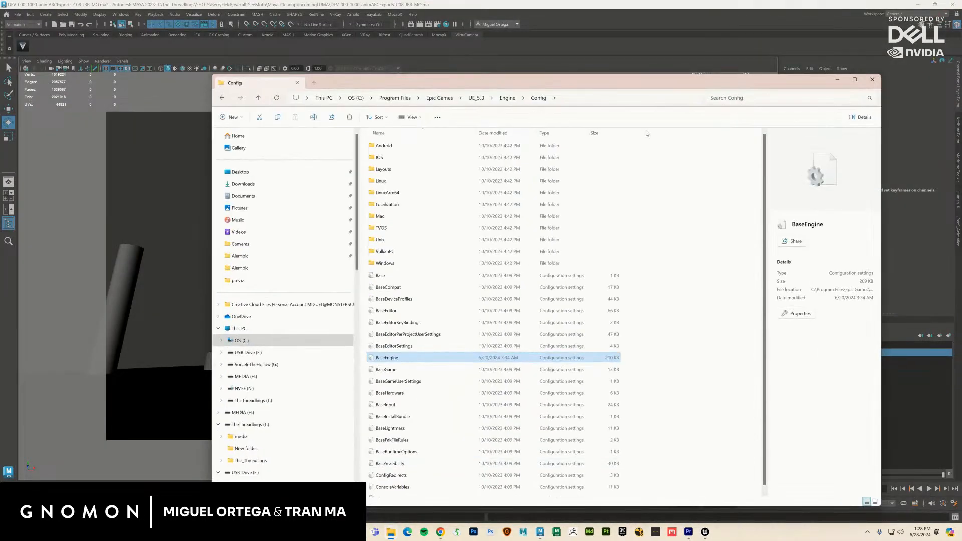
pyautogui.moveTo(611, 82); pyautogui.dragTo(961, 82)
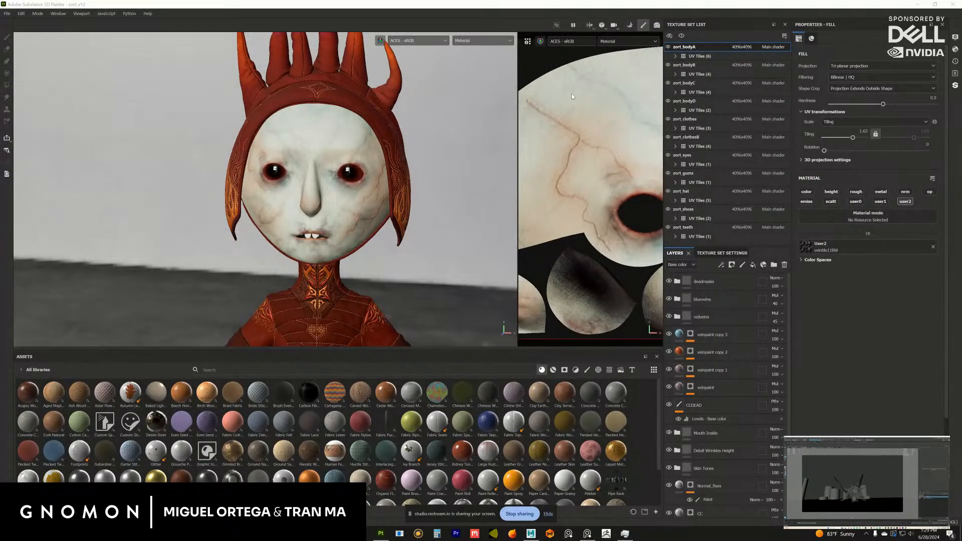
# Step: In Substance 3D Painter, hide the zort_bodyA layers and folders from deadmasks down to CCDEAD, including blueveins, redveins and all the veinpaint layers
pyautogui.moveTo(380, 203); pyautogui.dragTo(436, 227)
pyautogui.click(668, 282)
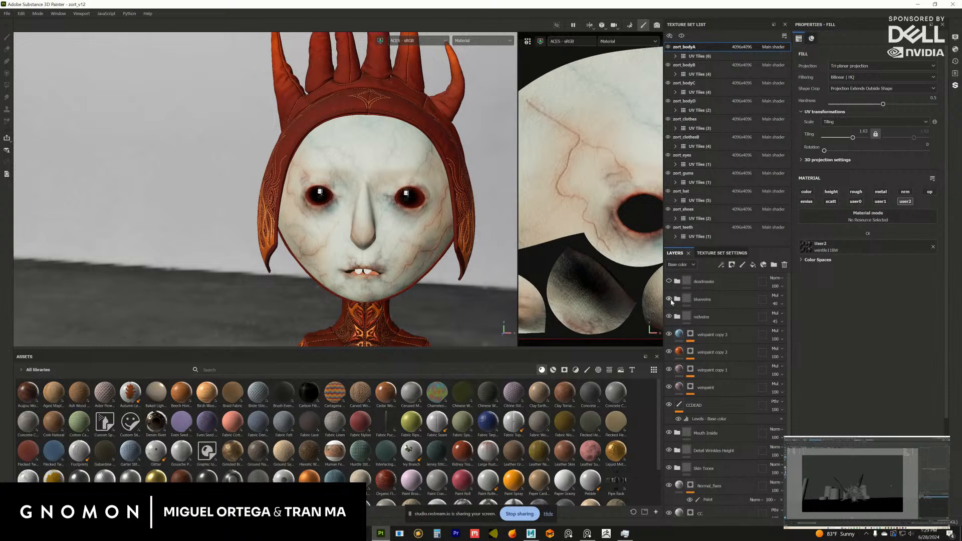
pyautogui.click(669, 299)
pyautogui.click(669, 316)
pyautogui.click(669, 334)
pyautogui.click(669, 352)
pyautogui.click(669, 369)
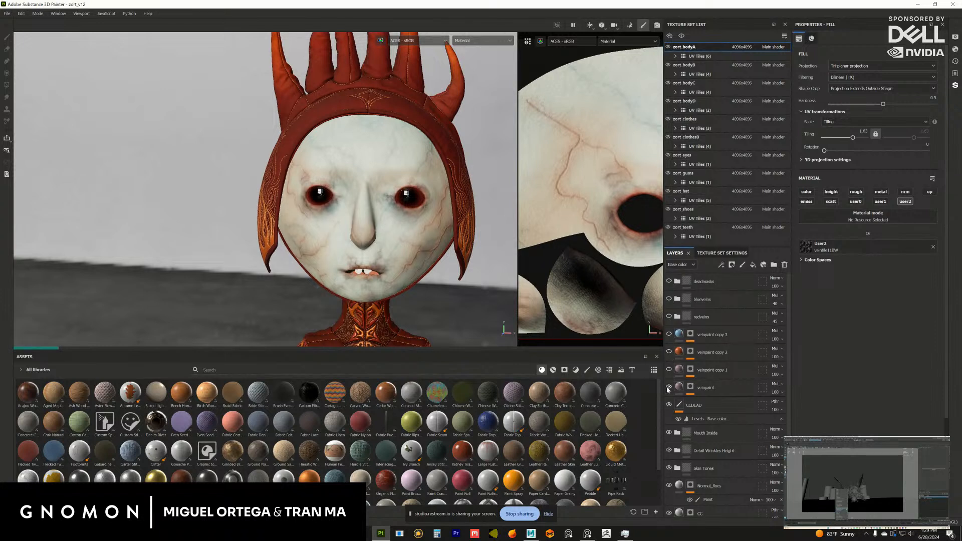
pyautogui.click(669, 387)
pyautogui.click(669, 404)
pyautogui.click(668, 434)
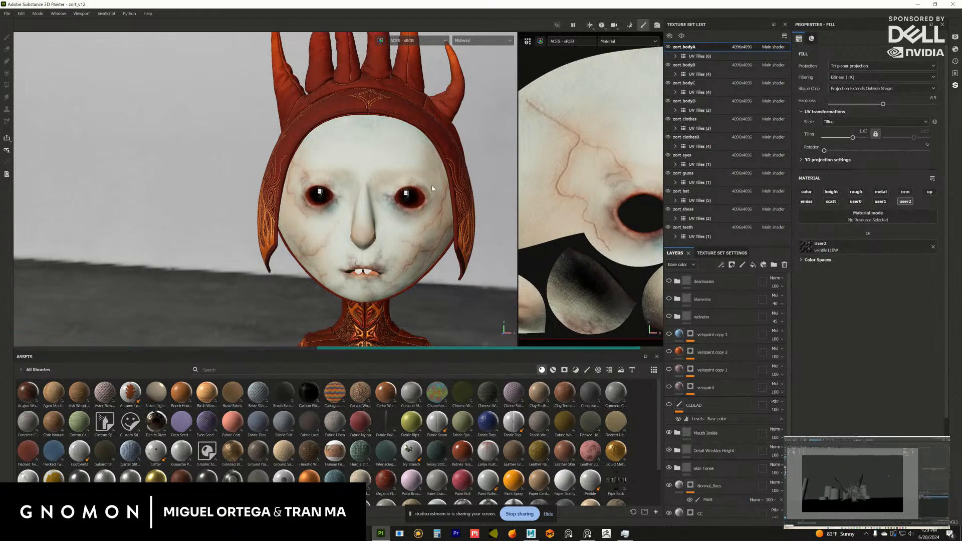
# Step: Isolate the zort_bodyA texture set, turn zort_eyes back on and enlarge the viewports by shrinking the asset library
pyautogui.scroll(3, 386, 210)
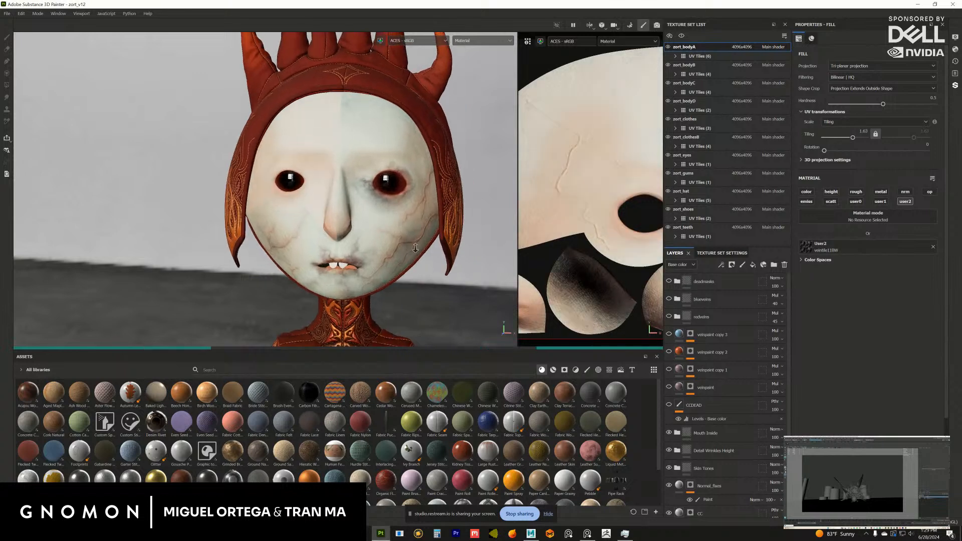
pyautogui.click(681, 36)
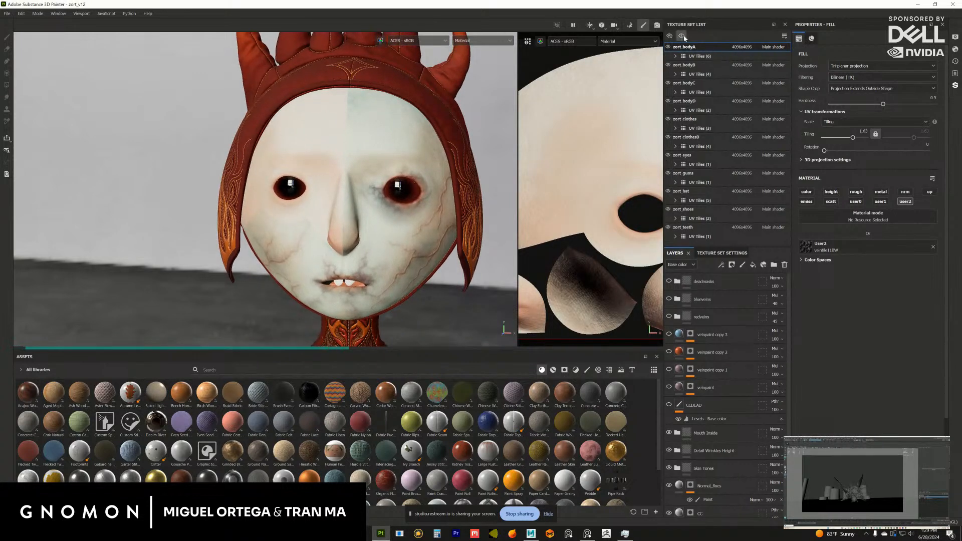
pyautogui.moveTo(511, 150); pyautogui.dragTo(442, 214)
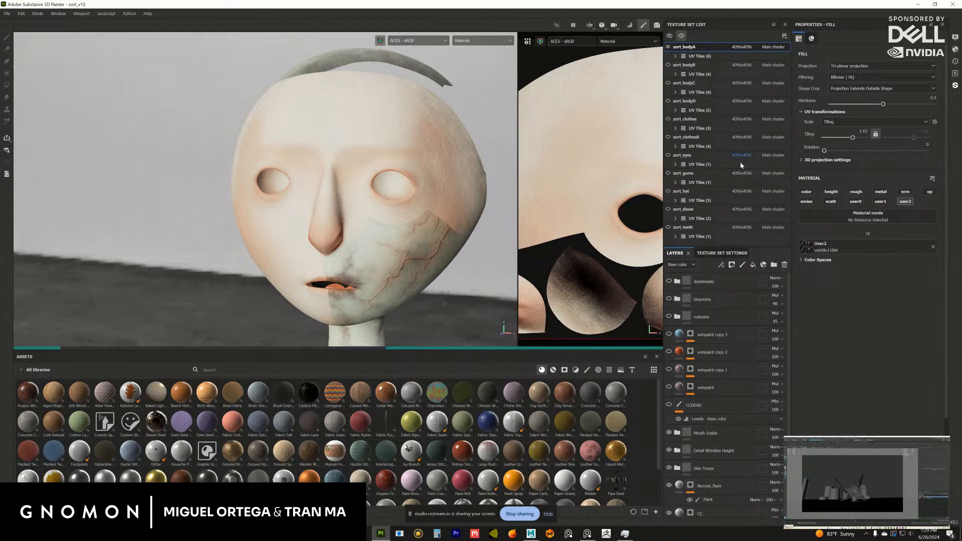
pyautogui.click(668, 155)
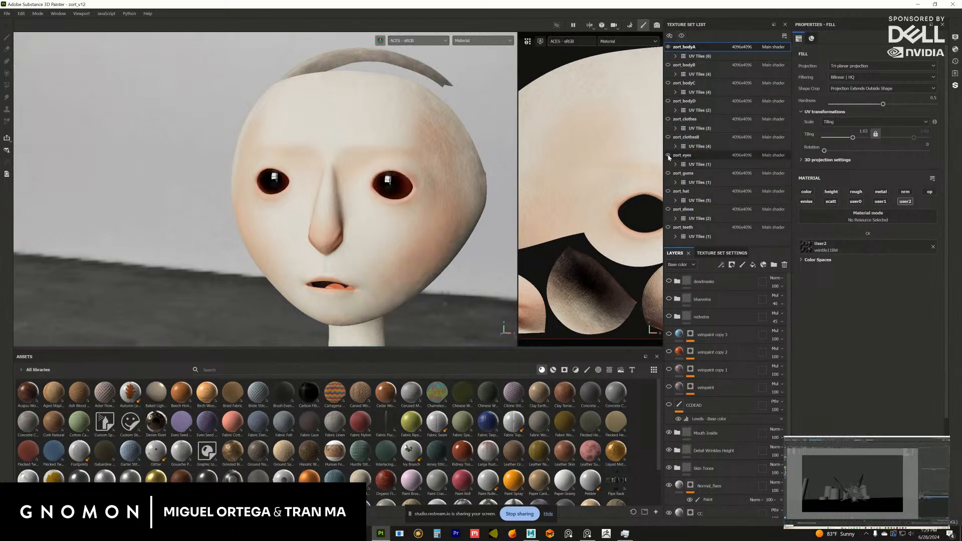
pyautogui.moveTo(392, 256)
pyautogui.mouseDown()
pyautogui.moveTo(376, 245)
pyautogui.moveTo(356, 278)
pyautogui.moveTo(410, 272)
pyautogui.moveTo(370, 254)
pyautogui.moveTo(384, 260)
pyautogui.mouseUp()
pyautogui.moveTo(443, 350); pyautogui.dragTo(441, 425)
# Step: Make the redveins folder visible on the face and expand it down to the veinhandpaint layer
pyautogui.moveTo(365, 290); pyautogui.dragTo(392, 279)
pyautogui.scroll(-5, 385, 304)
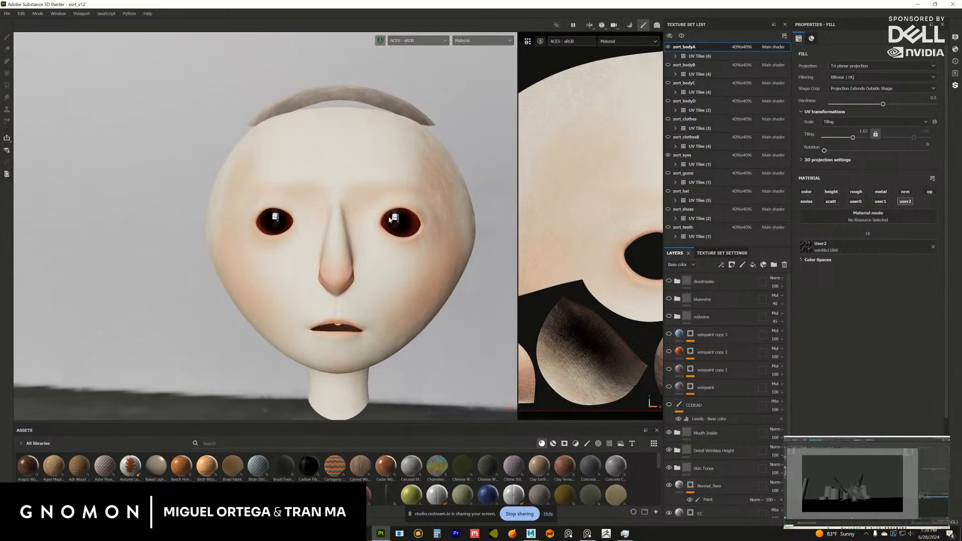
pyautogui.moveTo(407, 276); pyautogui.dragTo(451, 270)
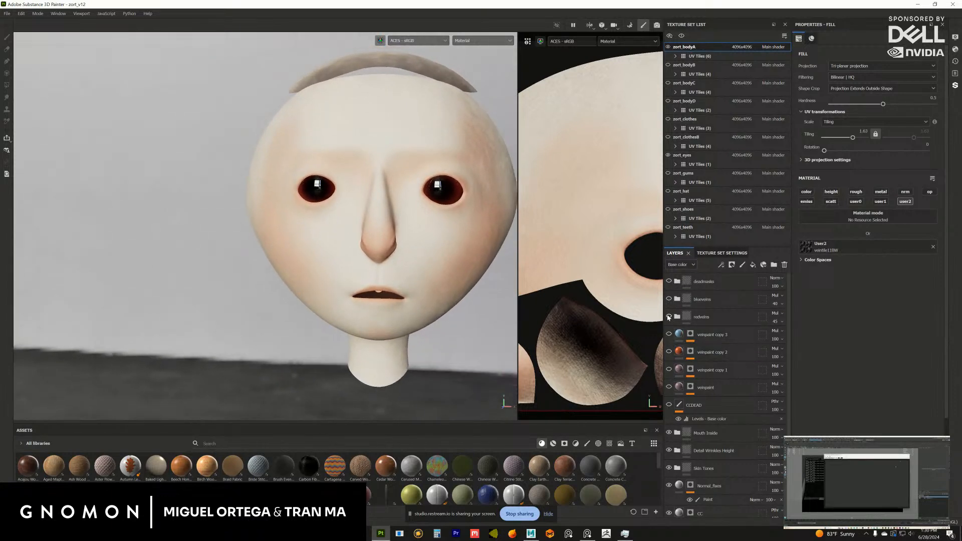
pyautogui.click(669, 317)
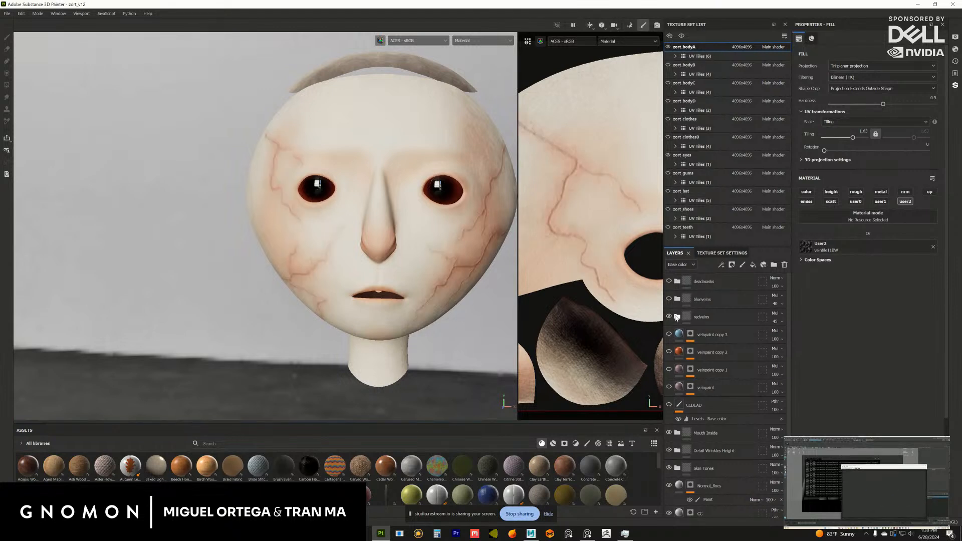
pyautogui.click(678, 317)
pyautogui.click(698, 423)
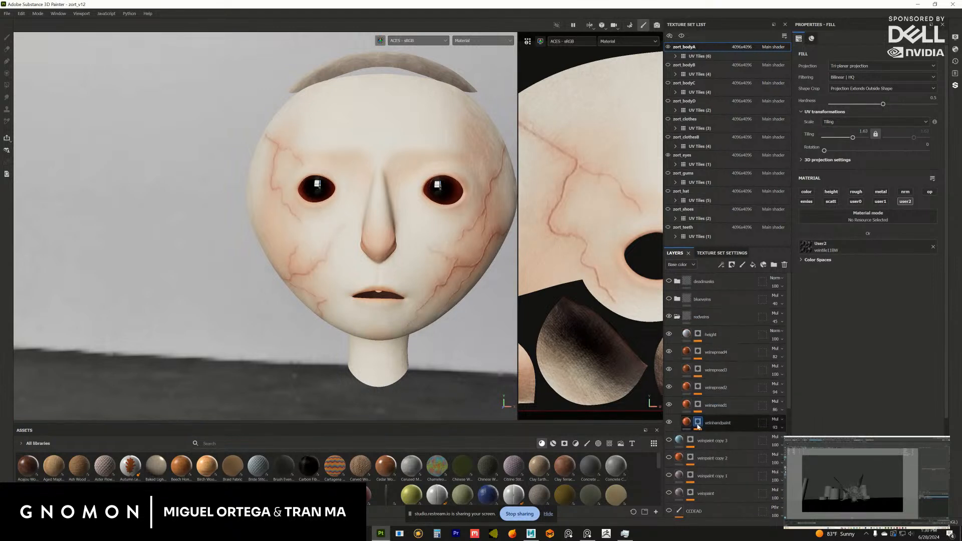
# Step: Hide the height layer and all four veinspread layers in redveins, leaving only the hand-painted vein layer visible on the cheek
pyautogui.click(669, 334)
pyautogui.click(669, 335)
pyautogui.click(668, 334)
pyautogui.moveTo(437, 292); pyautogui.dragTo(451, 329)
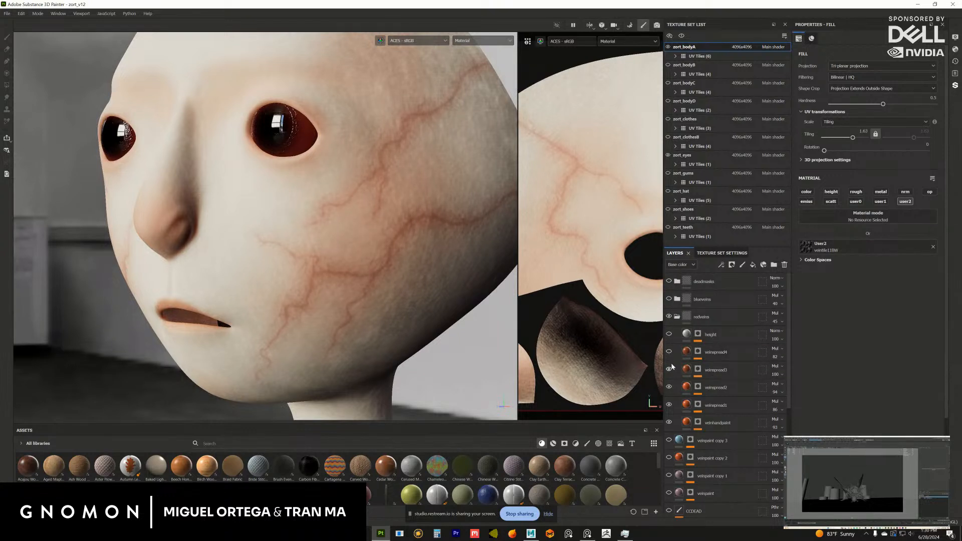
pyautogui.click(669, 387)
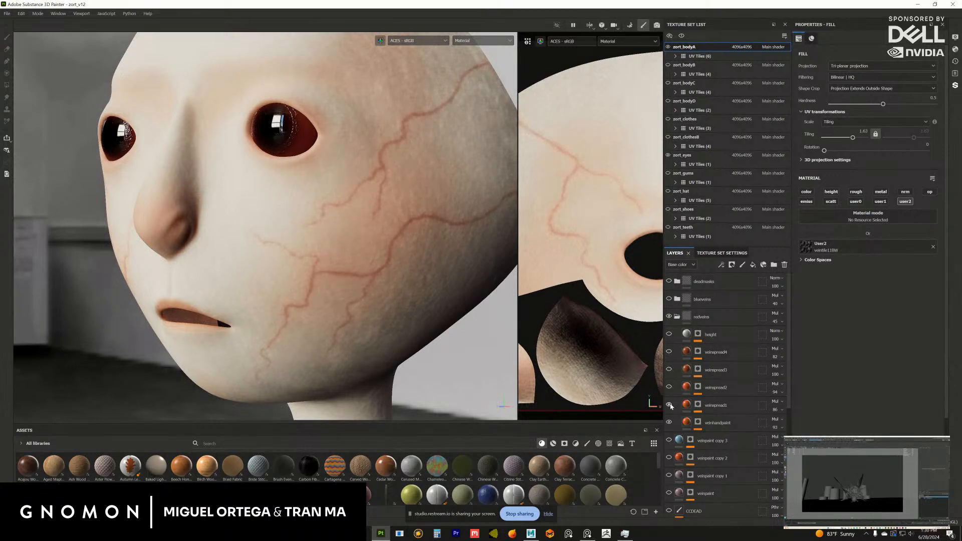
pyautogui.click(669, 423)
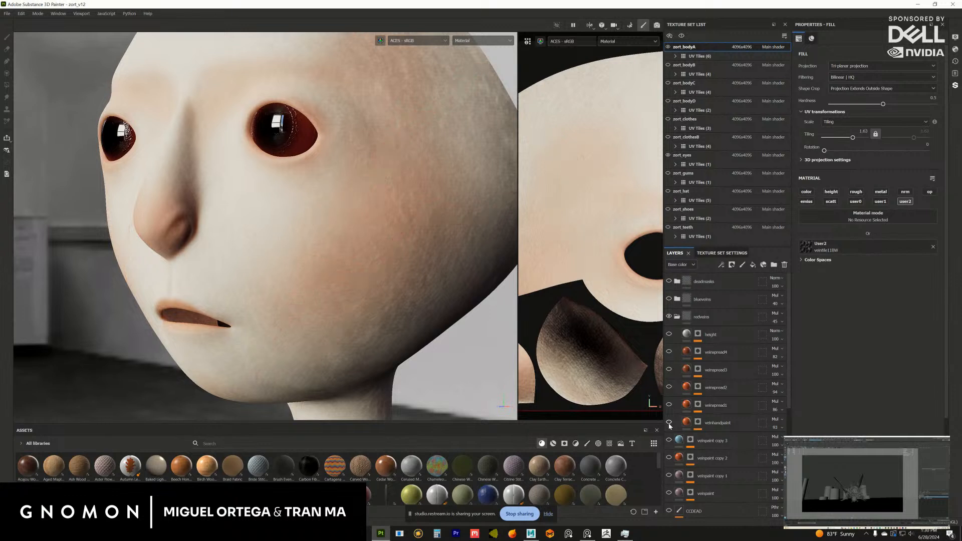
pyautogui.click(669, 422)
# Step: Select the veinhandpaint layer's mask and display the mask alone in the viewports, with its effect stack in view
pyautogui.click(700, 424)
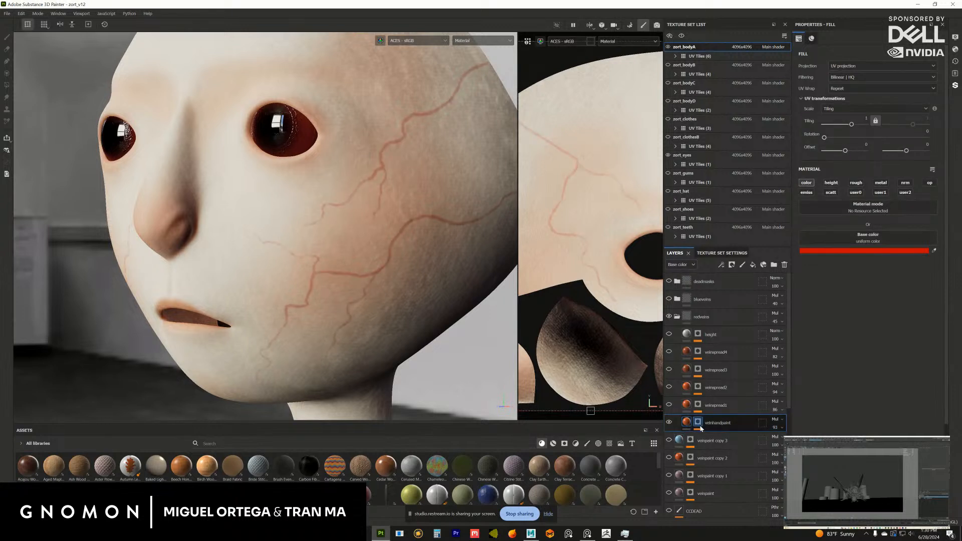
pyautogui.click(699, 423)
pyautogui.keyDown('alt'); pyautogui.click(699, 423); pyautogui.keyUp('alt')
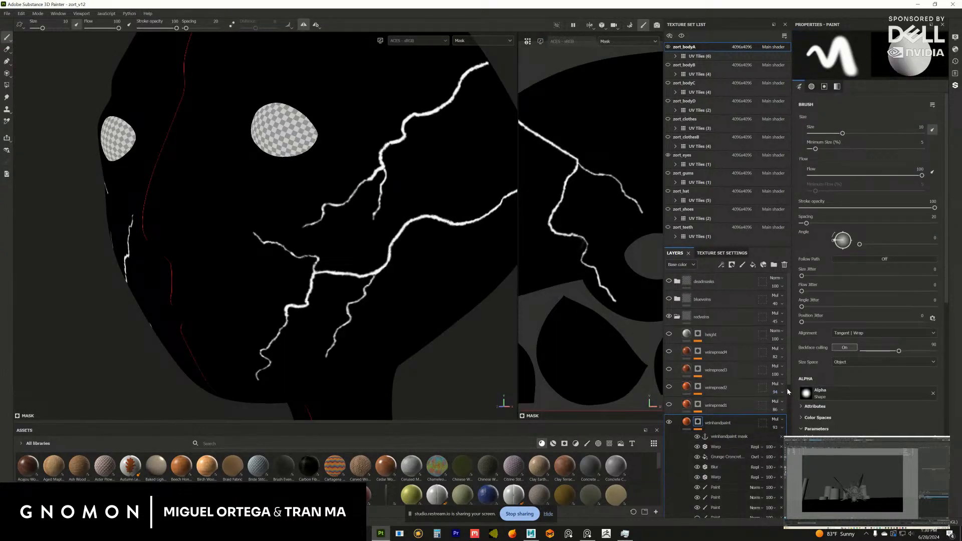
pyautogui.moveTo(787, 388); pyautogui.dragTo(792, 423)
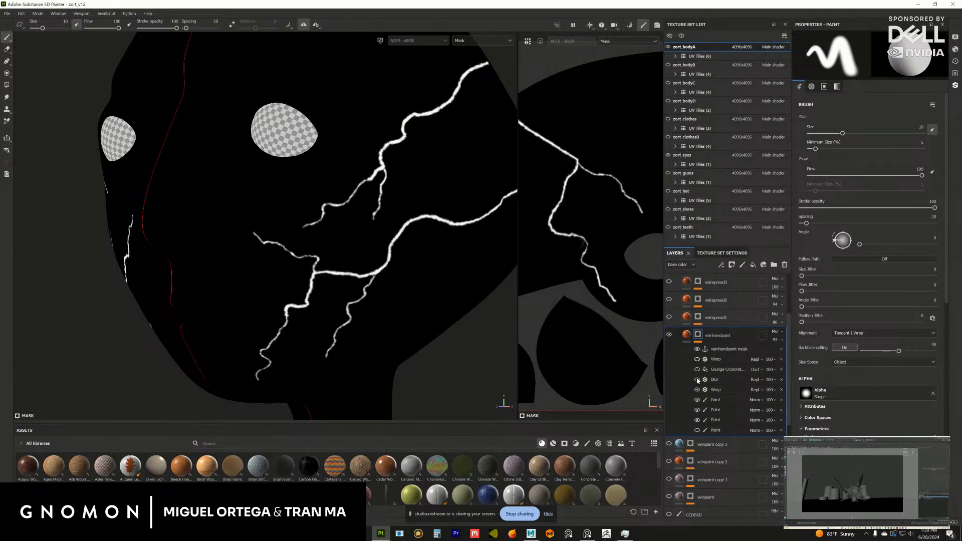
# Step: Hide the Warp, Grunge Concrete, Blur and Paint effects in the veinhandpaint mask, showing only the uppermost Paint effect's raw vein strokes
pyautogui.click(697, 410)
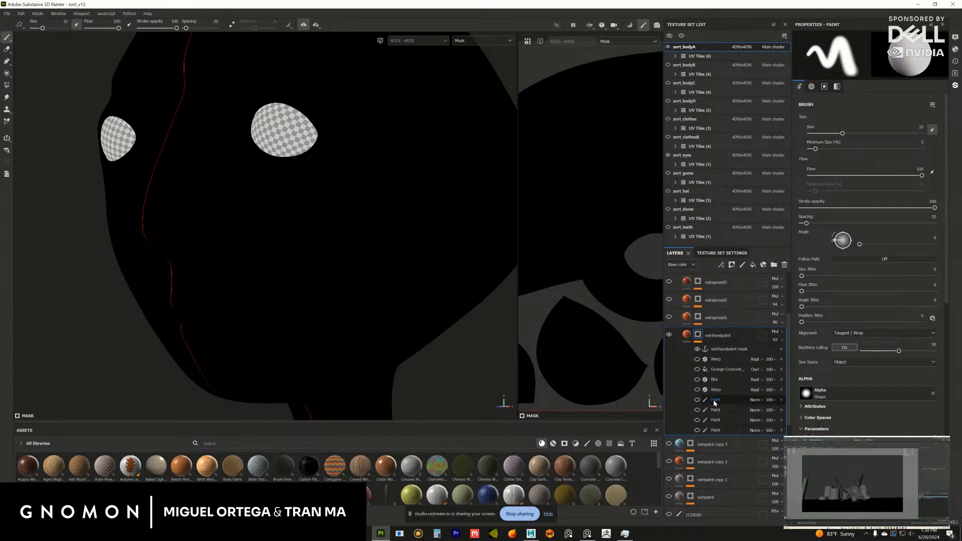
pyautogui.click(697, 400)
pyautogui.moveTo(360, 261); pyautogui.dragTo(433, 321)
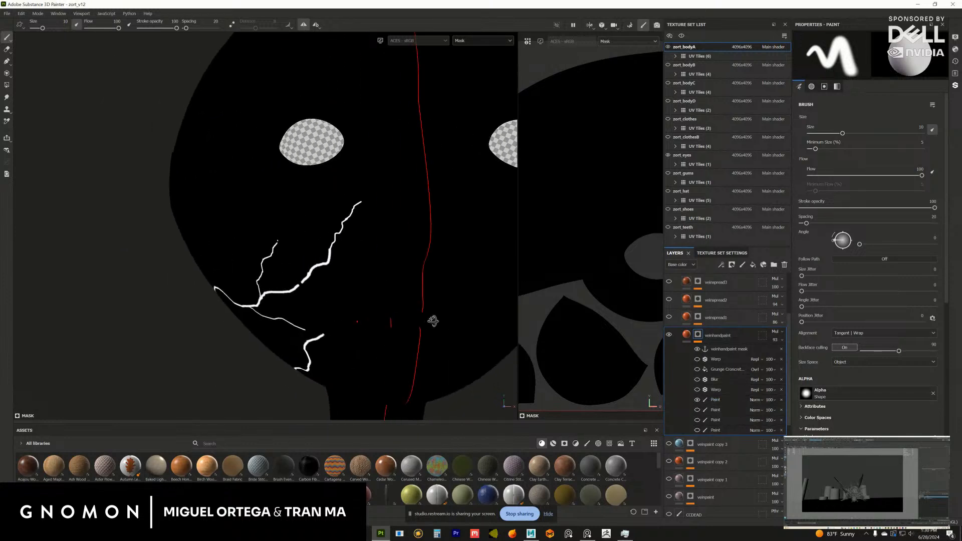
pyautogui.scroll(6, 415, 312)
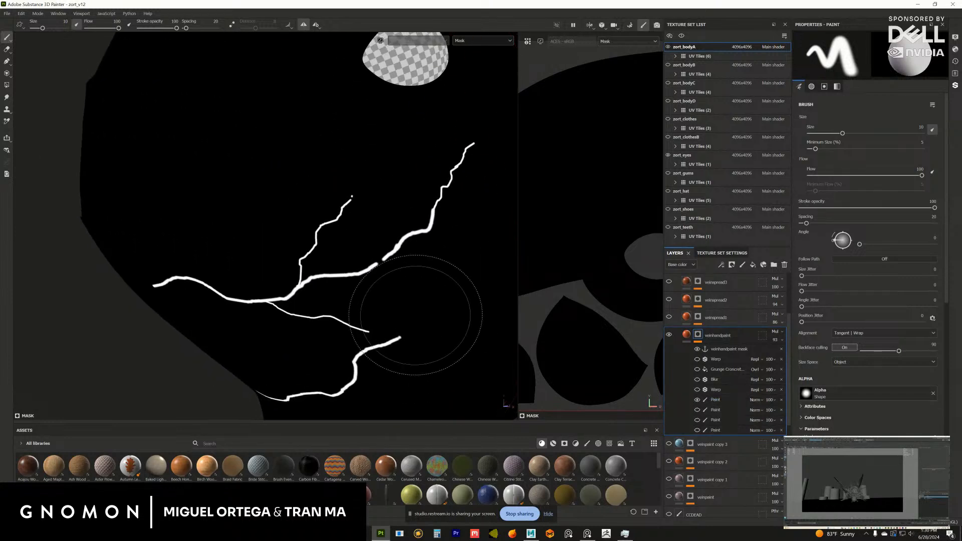
# Step: Choose the Basic Soft brush and reduce its size to 0.48 for fine vein strokes
pyautogui.press('[')
pyautogui.press('[')
pyautogui.press('[')
pyautogui.press('[')
pyautogui.press('[')
pyautogui.press('[')
pyautogui.press('[')
pyautogui.press('[')
pyautogui.press('[')
pyautogui.press('[')
pyautogui.press('[')
pyautogui.press('[')
pyautogui.press('[')
pyautogui.press('[')
pyautogui.press('[')
pyautogui.press('[')
pyautogui.press('[')
pyautogui.press('[')
pyautogui.press('[')
pyautogui.press('[')
pyautogui.moveTo(377, 293)
pyautogui.mouseDown()
pyautogui.moveTo(384, 309)
pyautogui.moveTo(361, 295)
pyautogui.mouseUp()
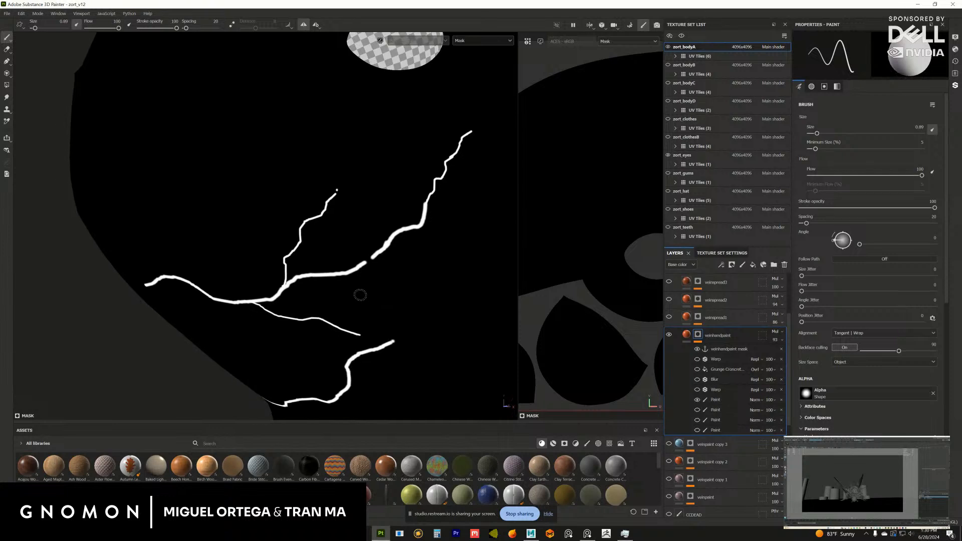
pyautogui.scroll(2, 360, 295)
pyautogui.click(588, 444)
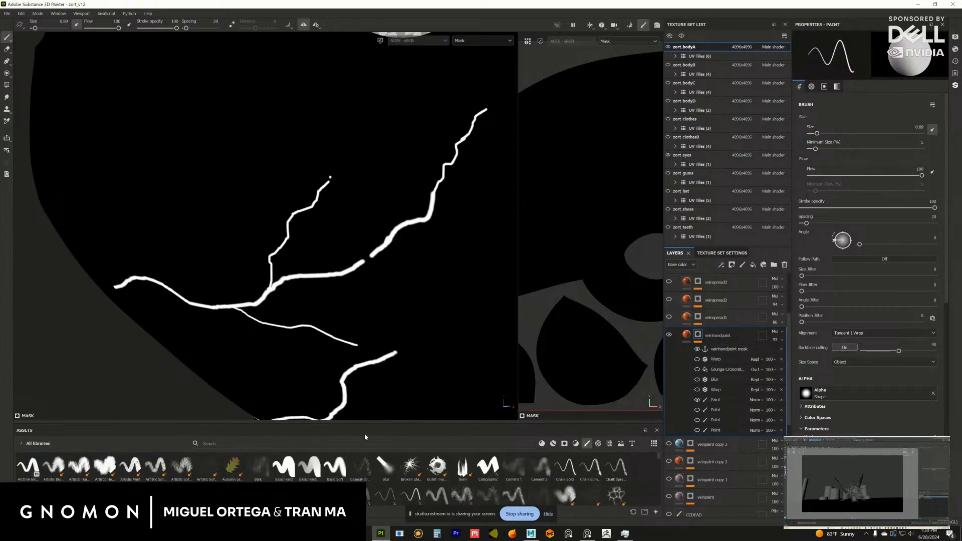
pyautogui.click(335, 466)
pyautogui.moveTo(358, 280); pyautogui.dragTo(382, 284)
pyautogui.press('[')
pyautogui.press('[')
pyautogui.press('[')
pyautogui.press('[')
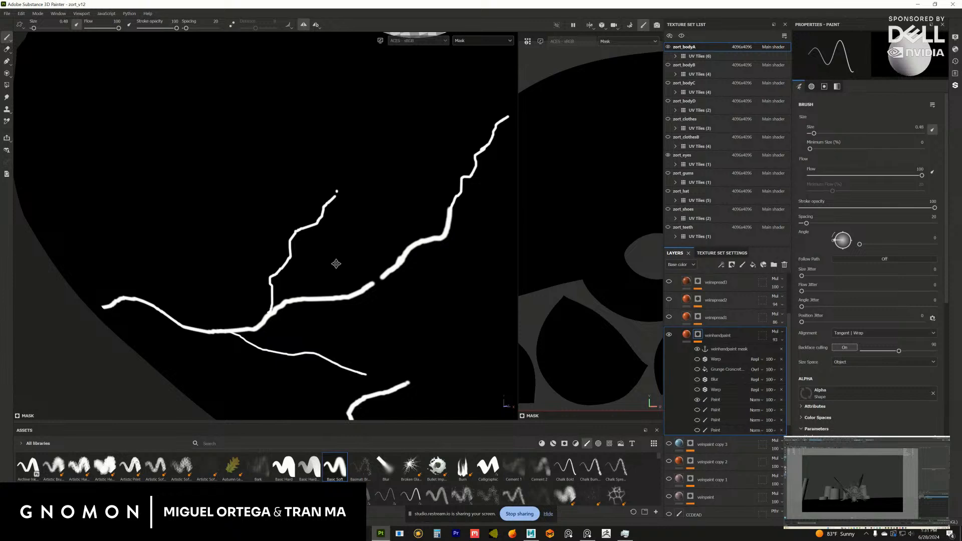
# Step: Switch the viewports back to the material display and examine the raw hand-painted veins on the cheek
pyautogui.moveTo(336, 263); pyautogui.dragTo(331, 309)
pyautogui.moveTo(465, 349)
pyautogui.mouseDown()
pyautogui.moveTo(350, 306)
pyautogui.moveTo(392, 264)
pyautogui.moveTo(354, 279)
pyautogui.moveTo(383, 279)
pyautogui.moveTo(384, 293)
pyautogui.mouseUp()
pyautogui.press('m')
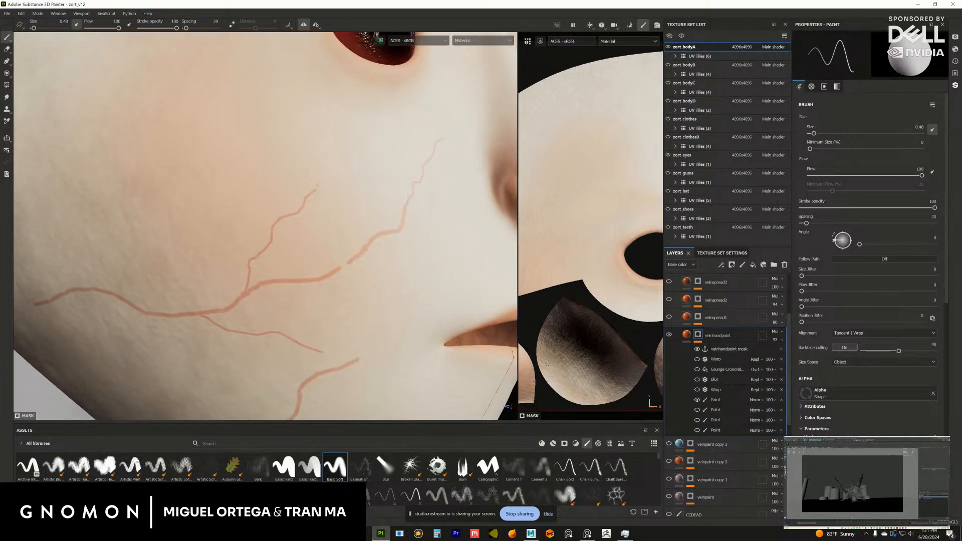
pyautogui.moveTo(446, 299)
pyautogui.mouseDown()
pyautogui.moveTo(458, 299)
pyautogui.moveTo(441, 332)
pyautogui.moveTo(419, 337)
pyautogui.moveTo(446, 131)
pyautogui.mouseUp()
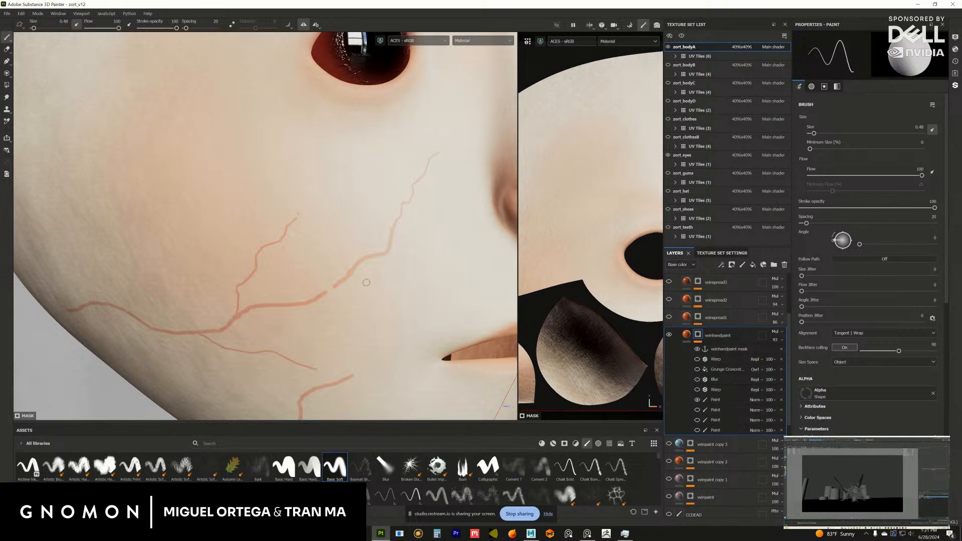
pyautogui.moveTo(366, 282); pyautogui.dragTo(277, 297)
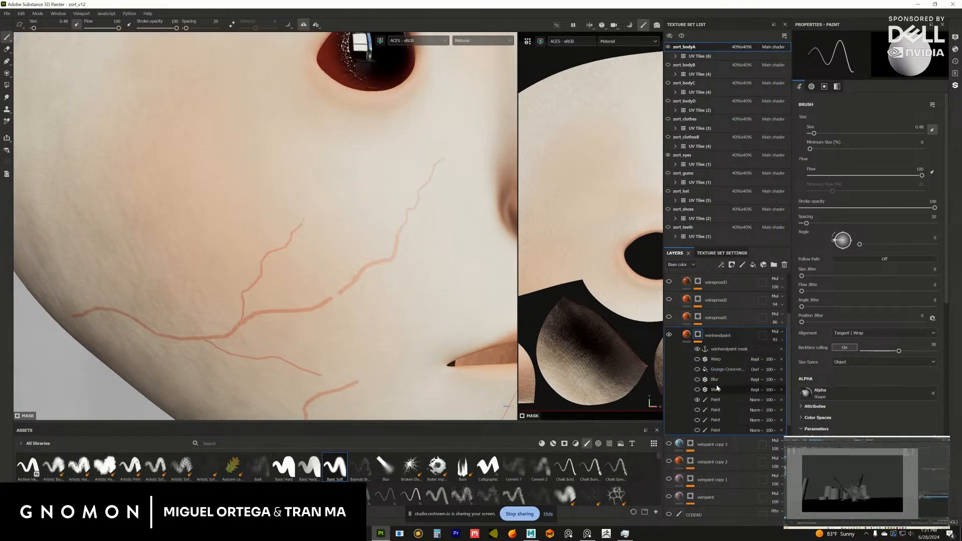
# Step: Display the veinhandpaint mask alone, hide its uppermost Paint effect and add a new Paint effect above it
pyautogui.keyDown('alt'); pyautogui.click(698, 337); pyautogui.keyUp('alt')
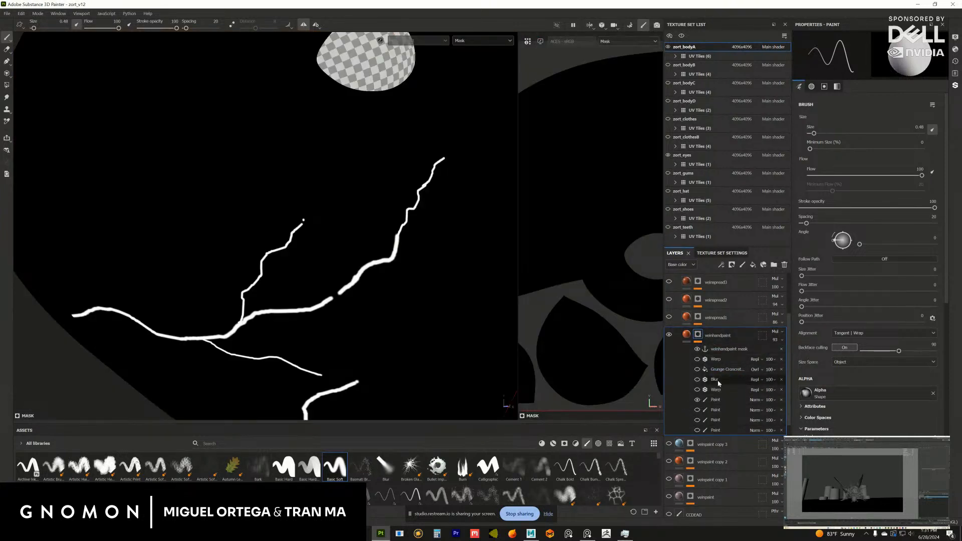
pyautogui.click(698, 401)
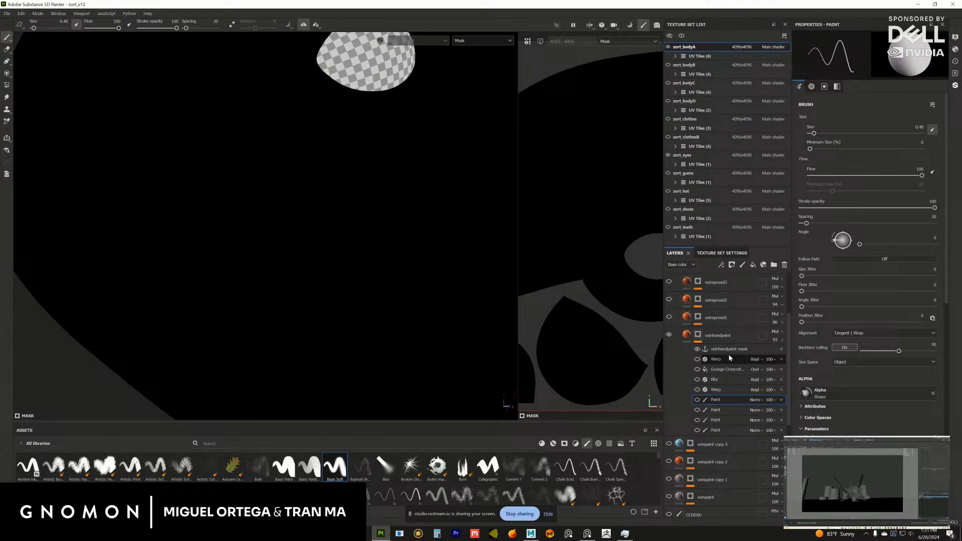
pyautogui.click(722, 267)
pyautogui.click(723, 266)
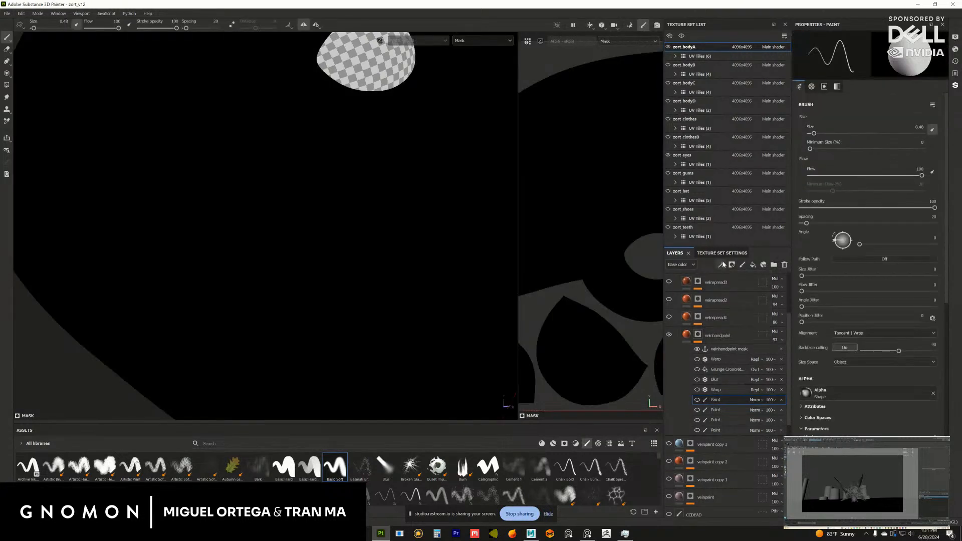
pyautogui.click(723, 266)
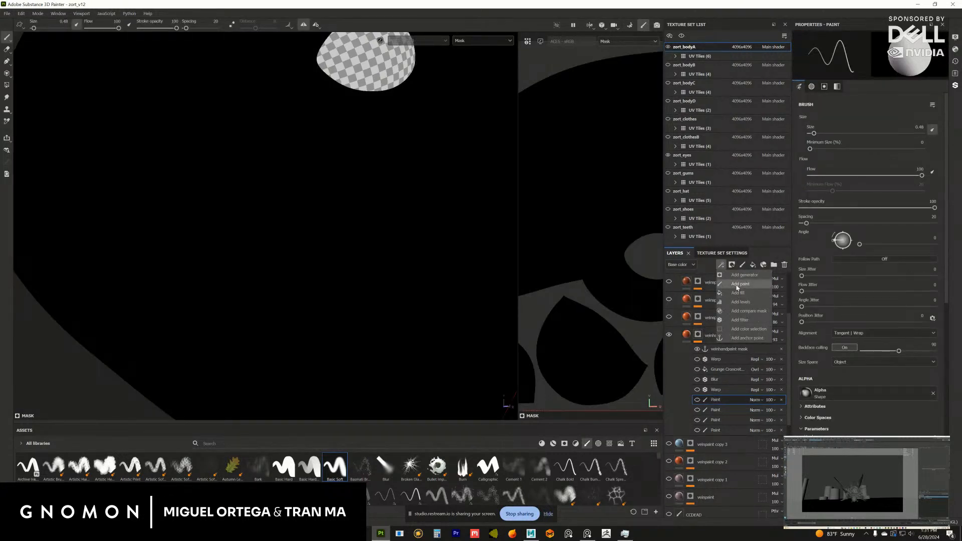
pyautogui.click(732, 284)
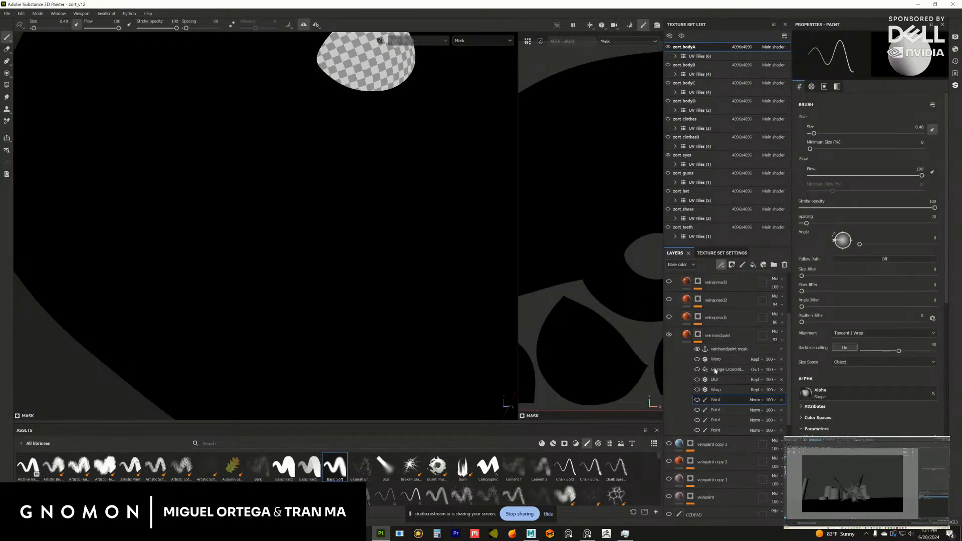
# Step: Paint one wavy diagonal vein across the cheek on the new Paint effect with a brush size of 0.34
pyautogui.click(698, 390)
pyautogui.moveTo(321, 269)
pyautogui.mouseDown()
pyautogui.moveTo(294, 265)
pyautogui.moveTo(265, 285)
pyautogui.mouseUp()
pyautogui.moveTo(211, 327); pyautogui.dragTo(270, 275)
pyautogui.moveTo(204, 323)
pyautogui.mouseDown()
pyautogui.moveTo(239, 282)
pyautogui.moveTo(332, 247)
pyautogui.moveTo(361, 221)
pyautogui.mouseUp()
pyautogui.moveTo(333, 274)
pyautogui.mouseDown()
pyautogui.moveTo(316, 286)
pyautogui.moveTo(303, 273)
pyautogui.moveTo(230, 355)
pyautogui.moveTo(357, 243)
pyautogui.moveTo(329, 253)
pyautogui.moveTo(378, 232)
pyautogui.moveTo(351, 262)
pyautogui.moveTo(419, 232)
pyautogui.mouseUp()
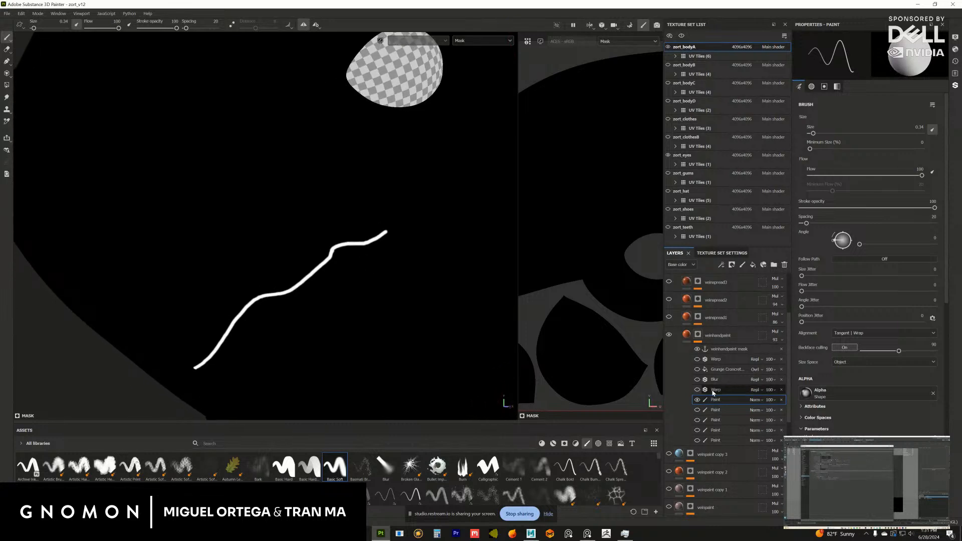
# Step: Re-enable both Warp effects, Blur and Grunge Concrete above the new vein stroke, viewing it in the material display
pyautogui.moveTo(370, 254)
pyautogui.mouseDown()
pyautogui.moveTo(427, 360)
pyautogui.moveTo(380, 288)
pyautogui.moveTo(361, 285)
pyautogui.moveTo(429, 305)
pyautogui.moveTo(380, 292)
pyautogui.mouseUp()
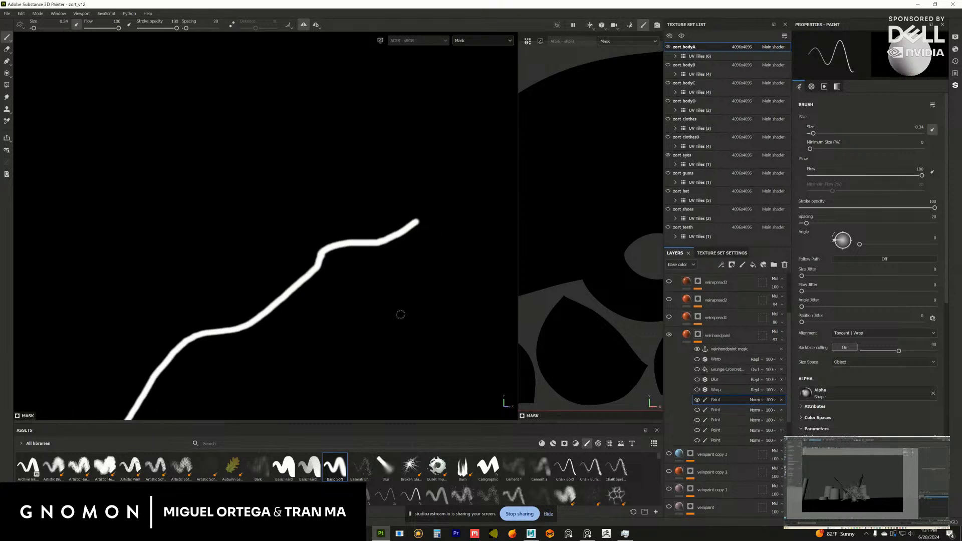
pyautogui.press('m')
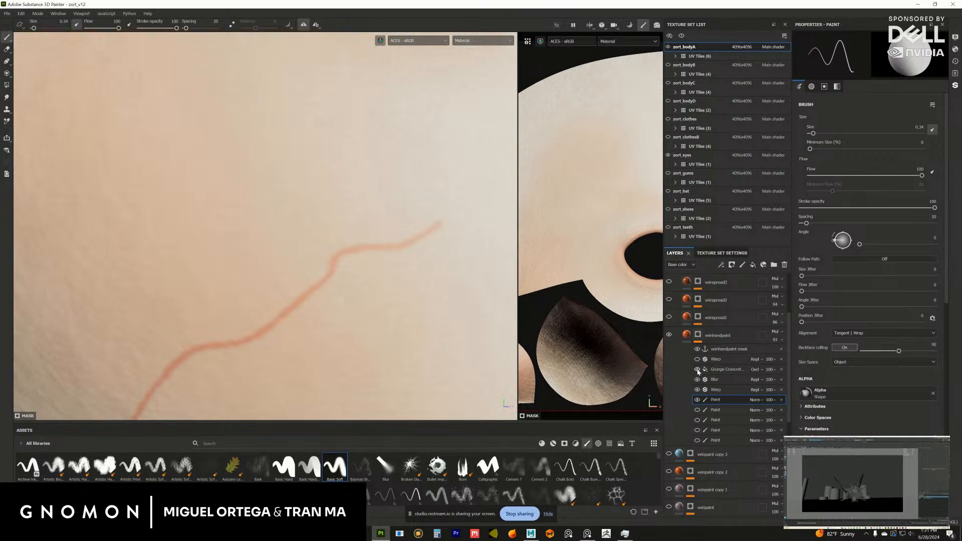
pyautogui.click(712, 370)
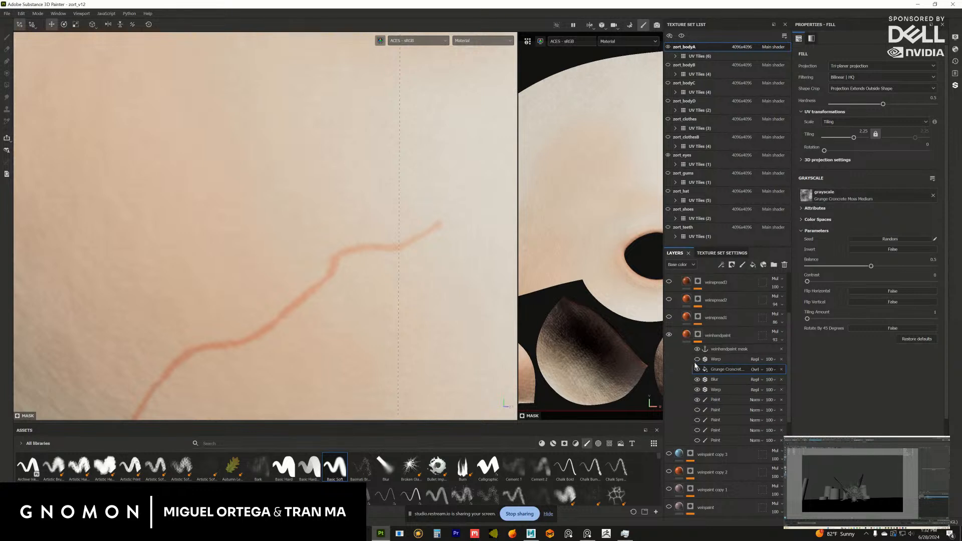
pyautogui.moveTo(422, 367)
pyautogui.mouseDown()
pyautogui.moveTo(253, 325)
pyautogui.moveTo(277, 285)
pyautogui.moveTo(310, 299)
pyautogui.moveTo(422, 300)
pyautogui.moveTo(346, 299)
pyautogui.moveTo(325, 322)
pyautogui.moveTo(348, 298)
pyautogui.mouseUp()
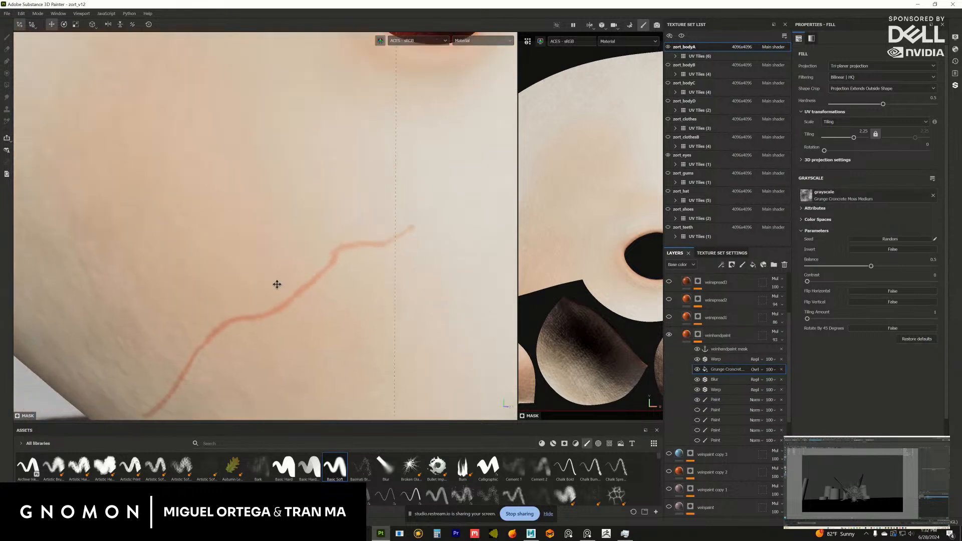
# Step: Paint a second test vein below the first on the new Paint effect, view it on the cheek, and undo it
pyautogui.click(696, 400)
pyautogui.moveTo(396, 270)
pyautogui.mouseDown()
pyautogui.moveTo(446, 235)
pyautogui.moveTo(399, 286)
pyautogui.mouseUp()
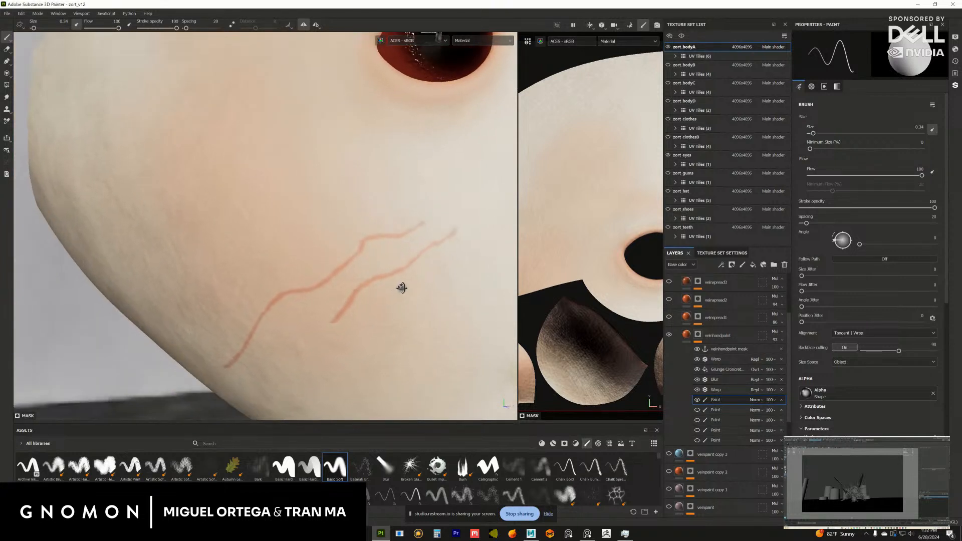
pyautogui.moveTo(433, 255); pyautogui.dragTo(444, 230)
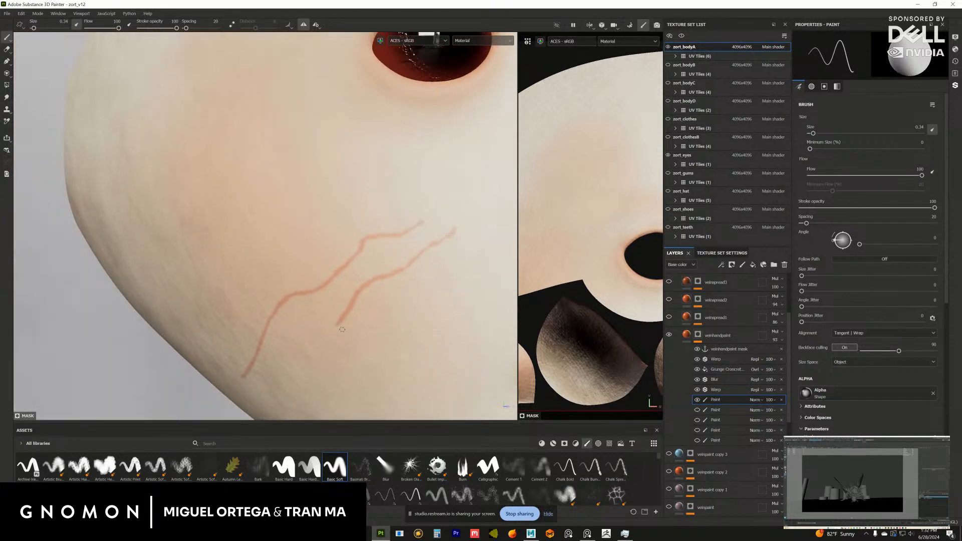
pyautogui.moveTo(343, 329); pyautogui.dragTo(331, 338)
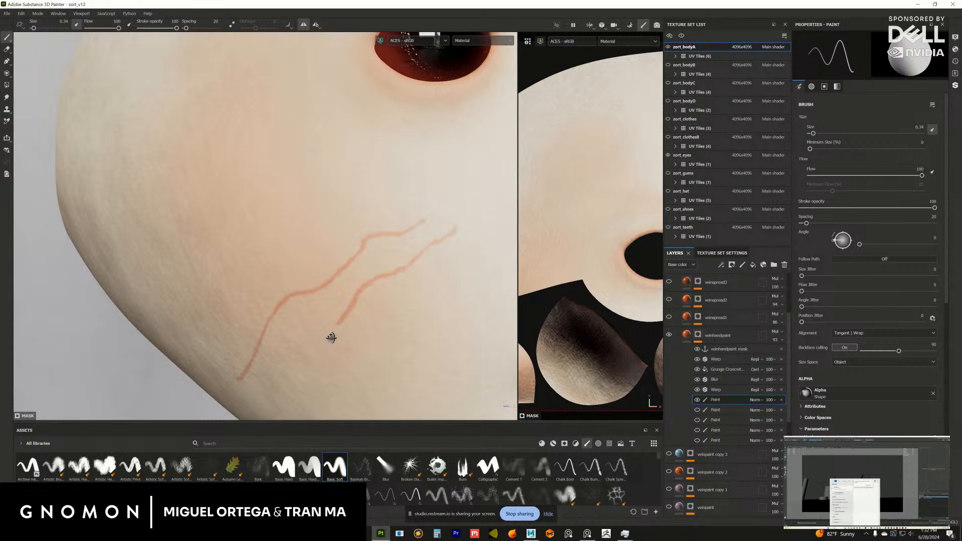
pyautogui.hotkey('ctrl', 'z')
pyautogui.moveTo(435, 303); pyautogui.dragTo(402, 257)
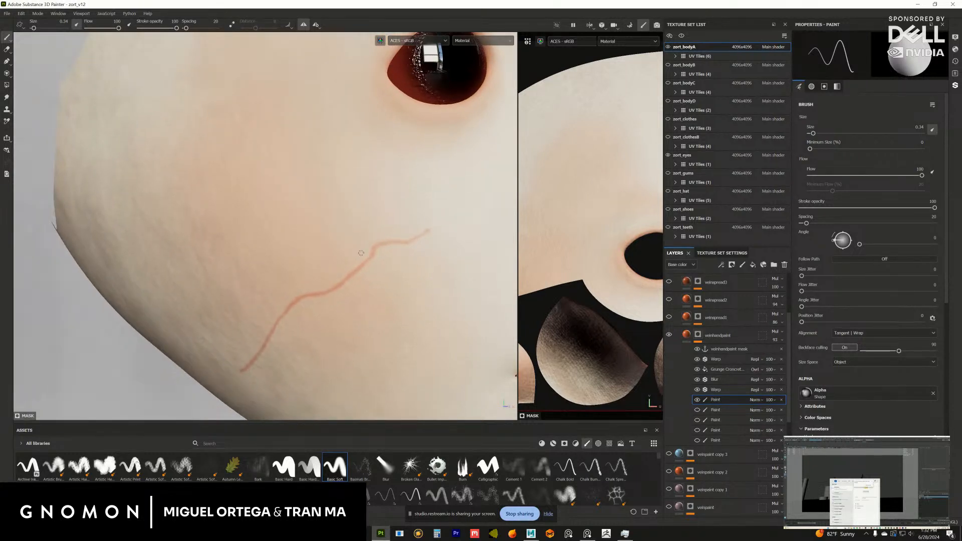
# Step: Make veinspread1 visible, display its mask alone, and isolate the lowest Fill that references the veinhandpaint mask anchor point
pyautogui.keyDown('alt'); pyautogui.click(692, 349); pyautogui.keyUp('alt')
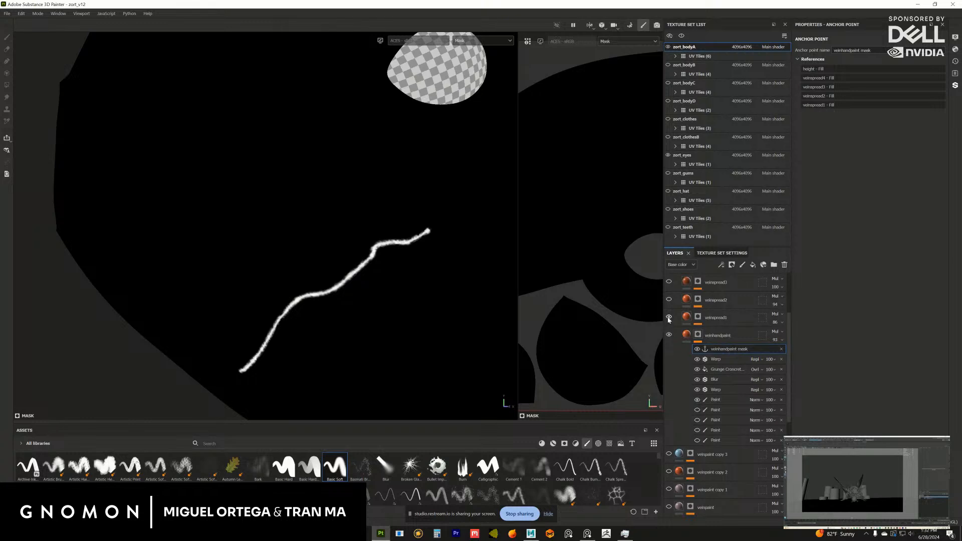
pyautogui.click(698, 316)
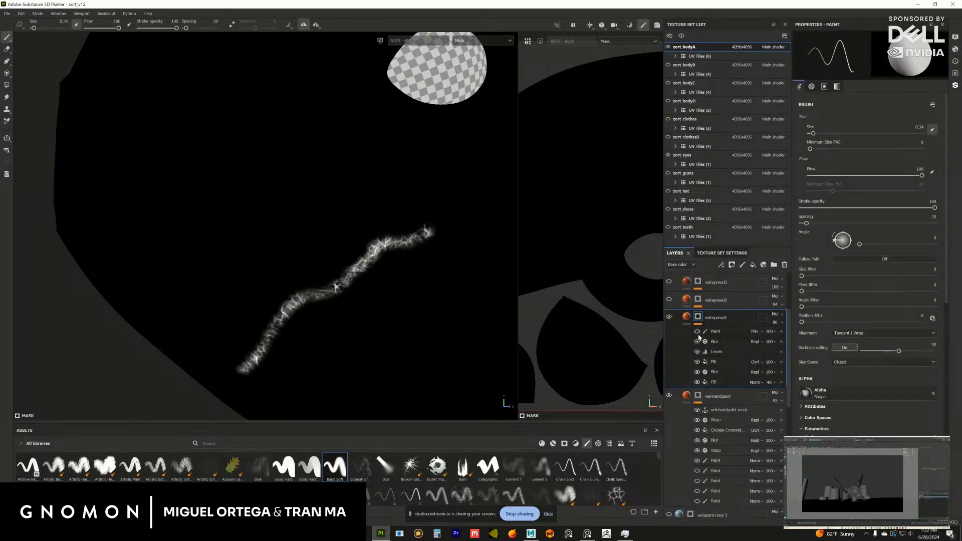
pyautogui.click(713, 383)
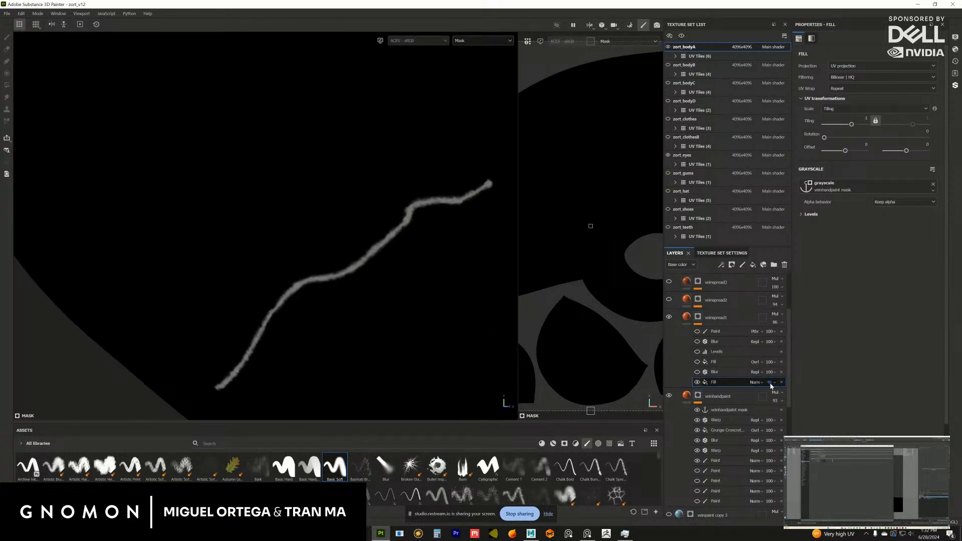
# Step: Re-enable the lower Blur, vein-texture Fill, Levels, upper Blur and Paint effects in the veinspread1 mask, inspecting the texture Fill's settings
pyautogui.click(697, 372)
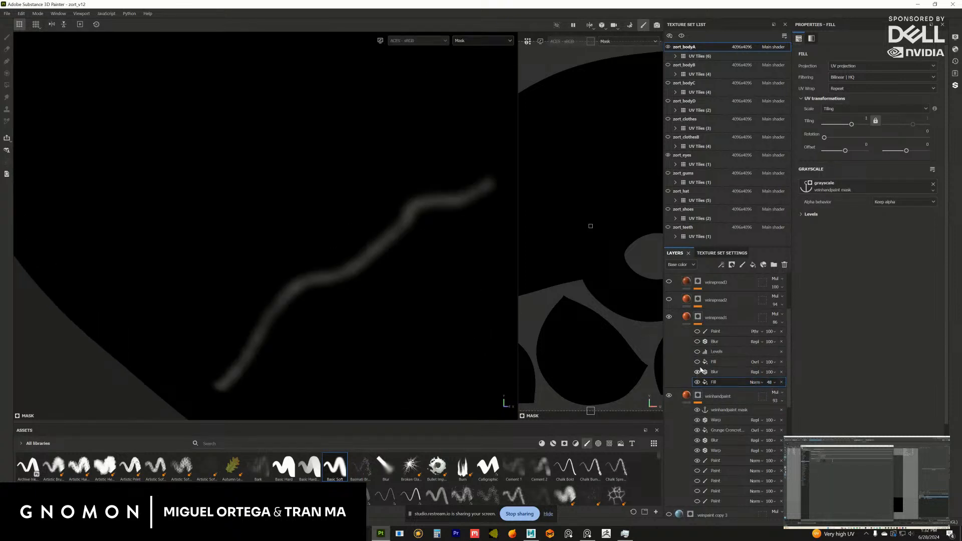
pyautogui.click(697, 362)
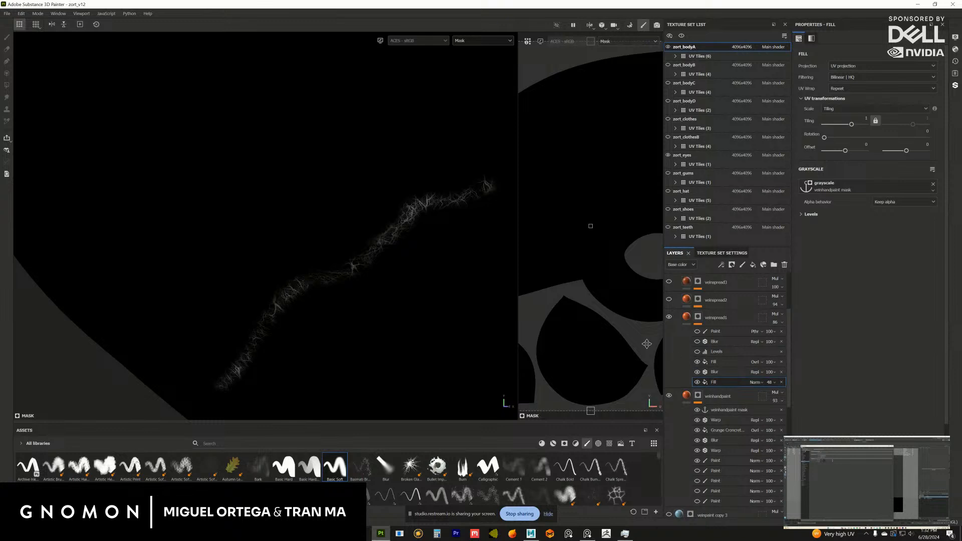
pyautogui.scroll(5, 389, 339)
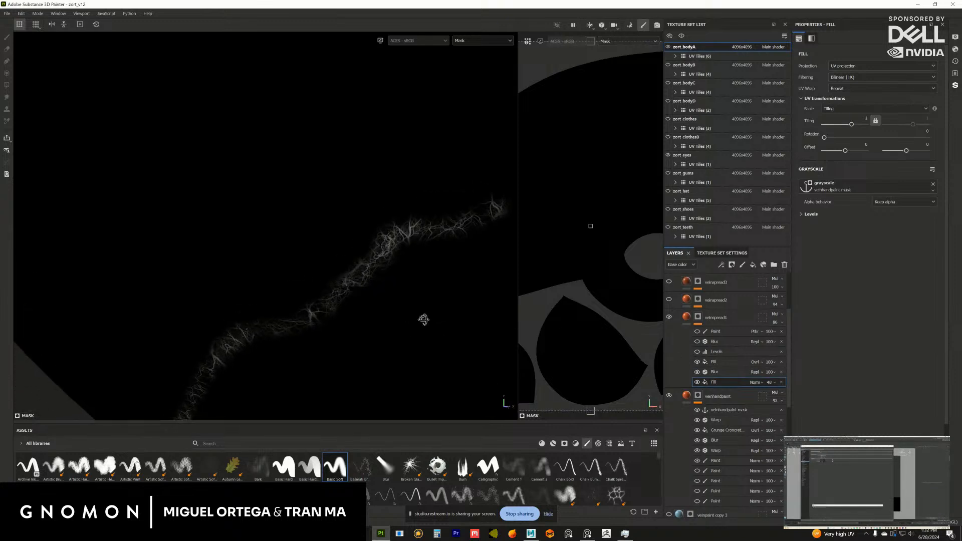
pyautogui.click(707, 363)
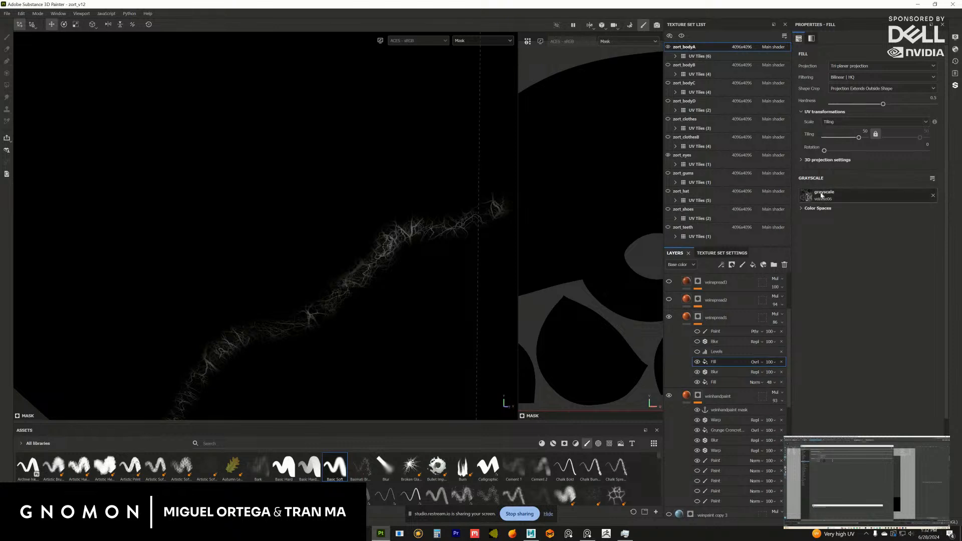
pyautogui.click(697, 352)
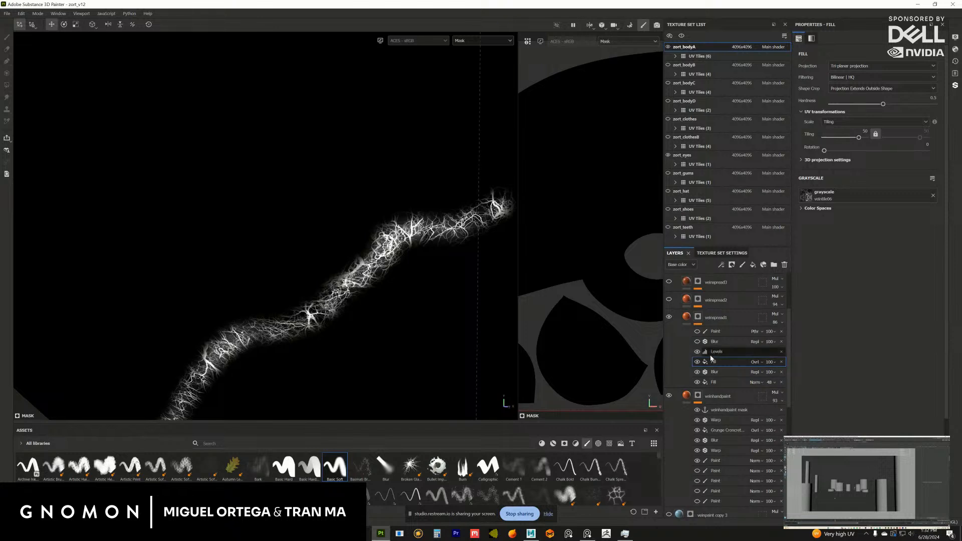
pyautogui.click(697, 343)
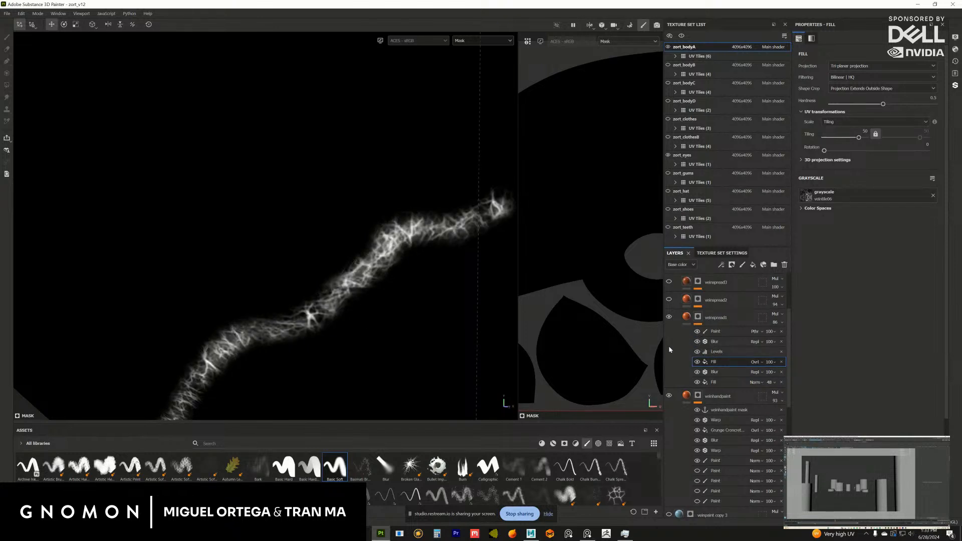
# Step: Return to the material display to examine veinspread1's effect along the vein, and collapse the veinspread1 and veinhandpaint mask stacks
pyautogui.moveTo(381, 341); pyautogui.dragTo(506, 345)
pyautogui.press('m')
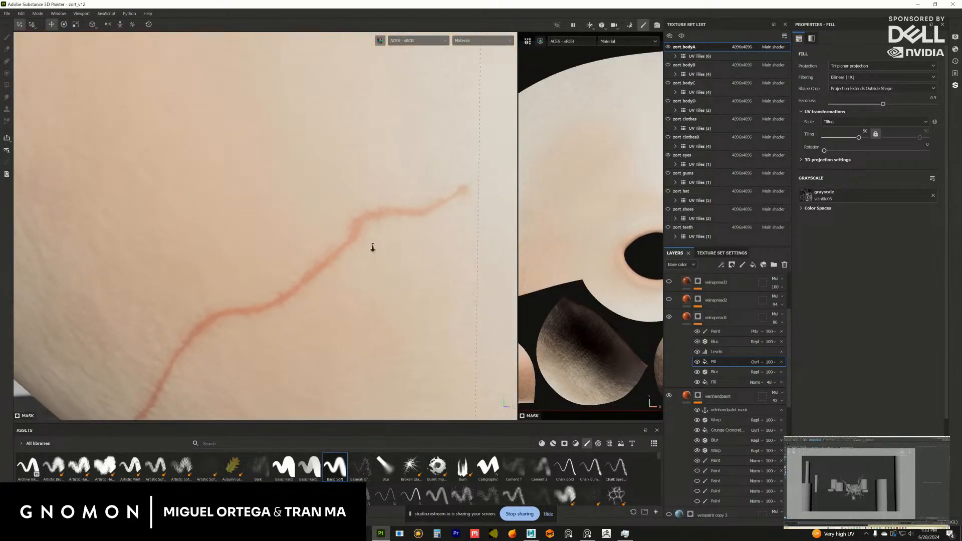
pyautogui.moveTo(372, 248)
pyautogui.mouseDown()
pyautogui.moveTo(312, 233)
pyautogui.moveTo(466, 197)
pyautogui.mouseUp()
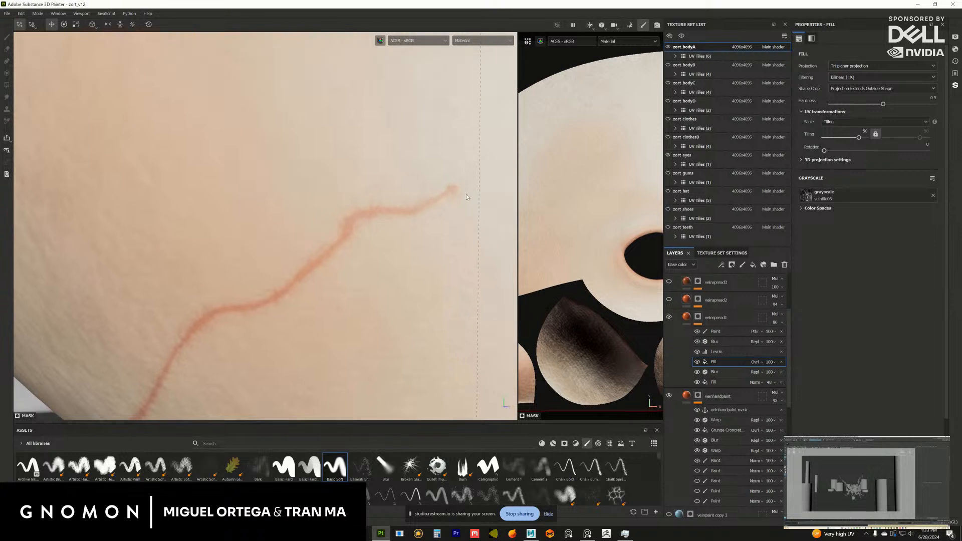
pyautogui.click(687, 317)
pyautogui.click(687, 336)
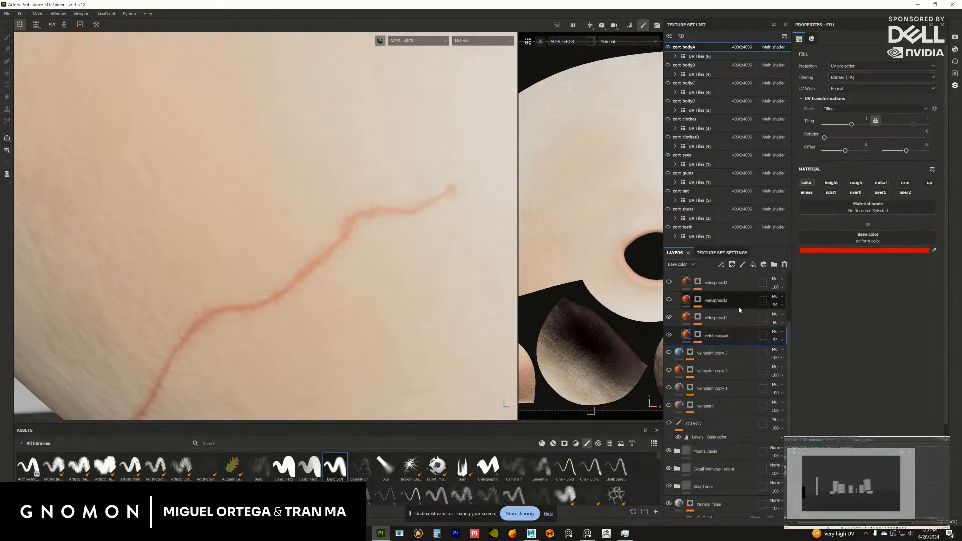
# Step: Inspect the veinspread2 mask and its lowest Fill's anchor reference, and make the veinspread2 layer visible in the material display
pyautogui.scroll(2, 789, 326)
pyautogui.keyDown('alt'); pyautogui.click(697, 331); pyautogui.keyUp('alt')
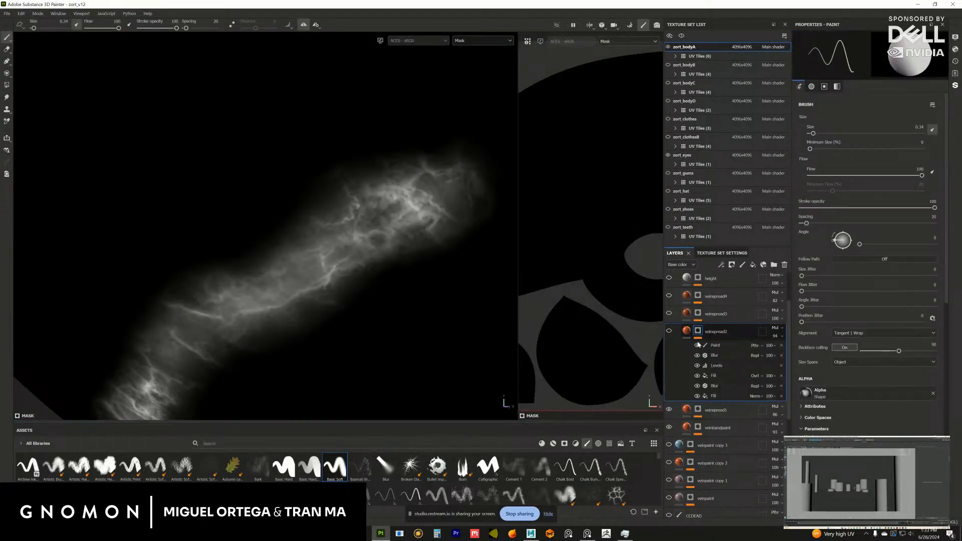
pyautogui.click(714, 396)
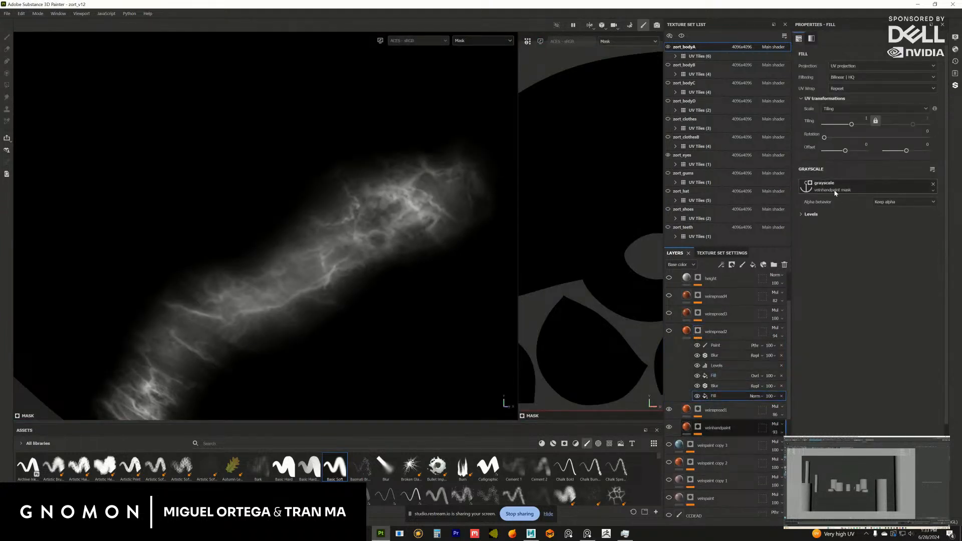
pyautogui.click(678, 335)
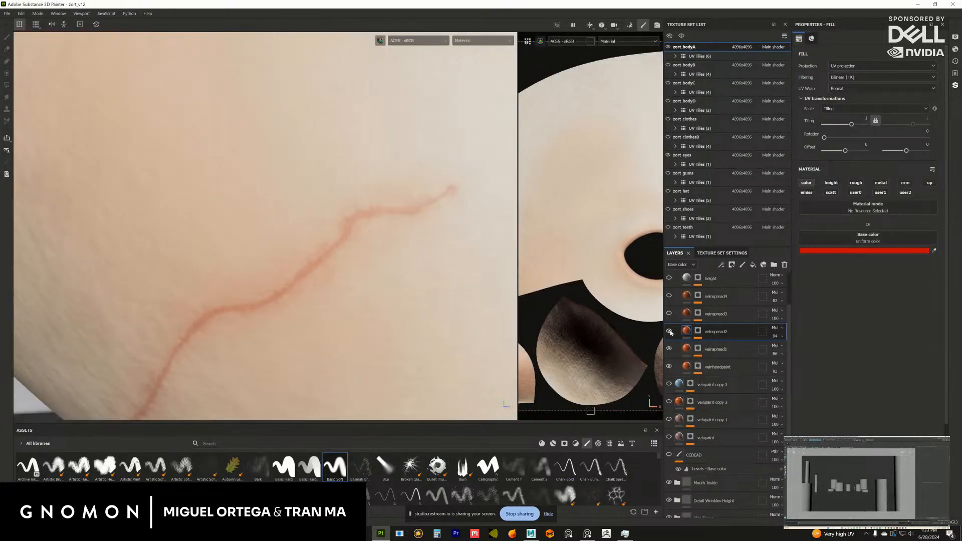
# Step: Display the veinspread2 mask alone, isolate its lowest Fill, and re-enable the lower Blur, upper Fill, Levels and upper Blur effects
pyautogui.click(698, 331)
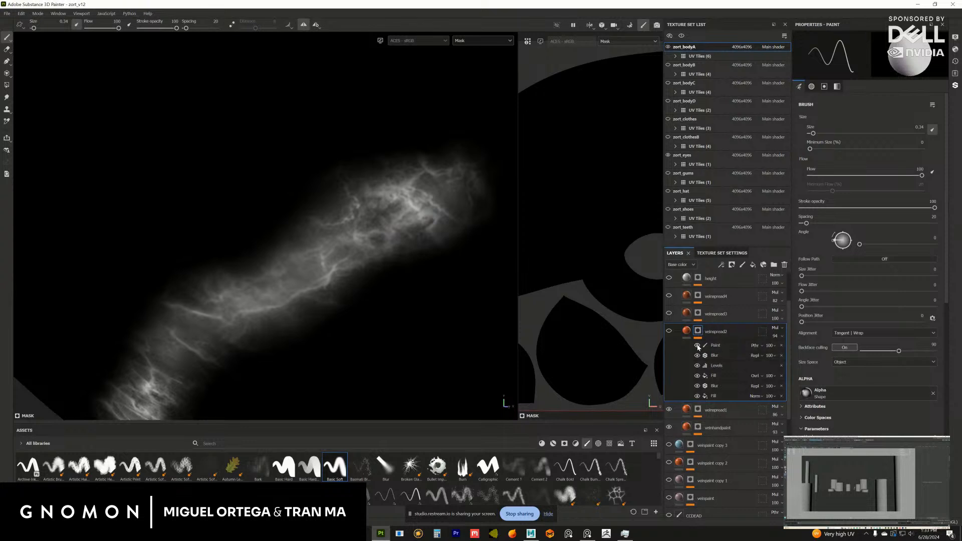
pyautogui.click(716, 396)
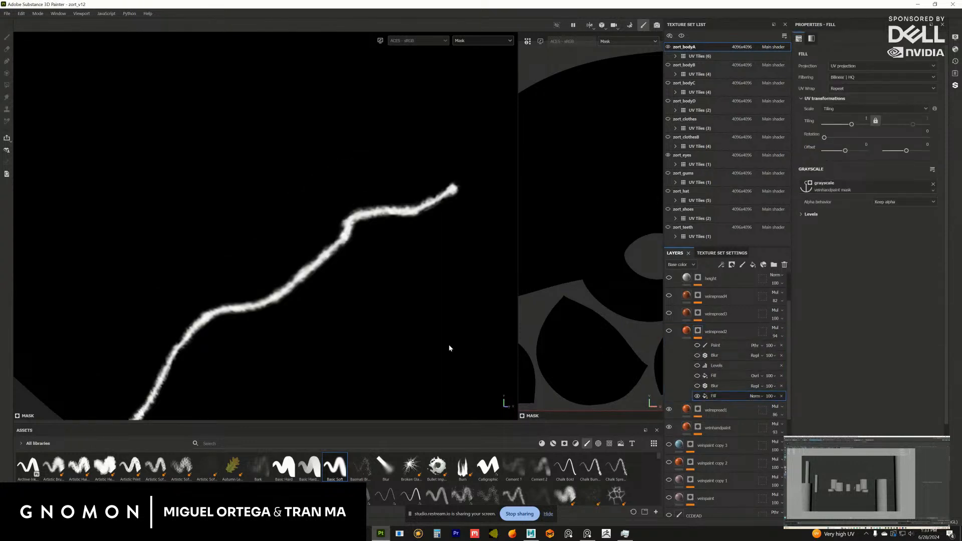
pyautogui.click(698, 387)
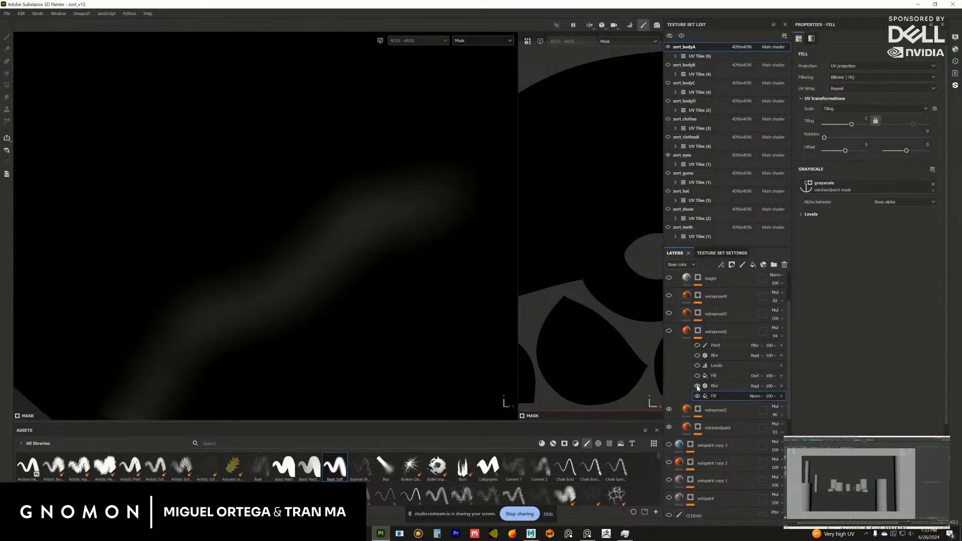
pyautogui.click(697, 366)
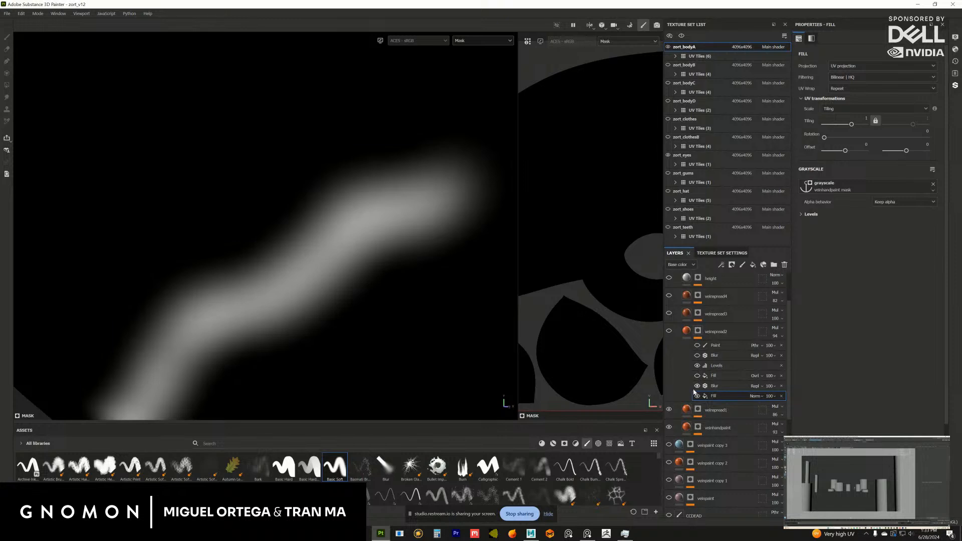
pyautogui.click(697, 376)
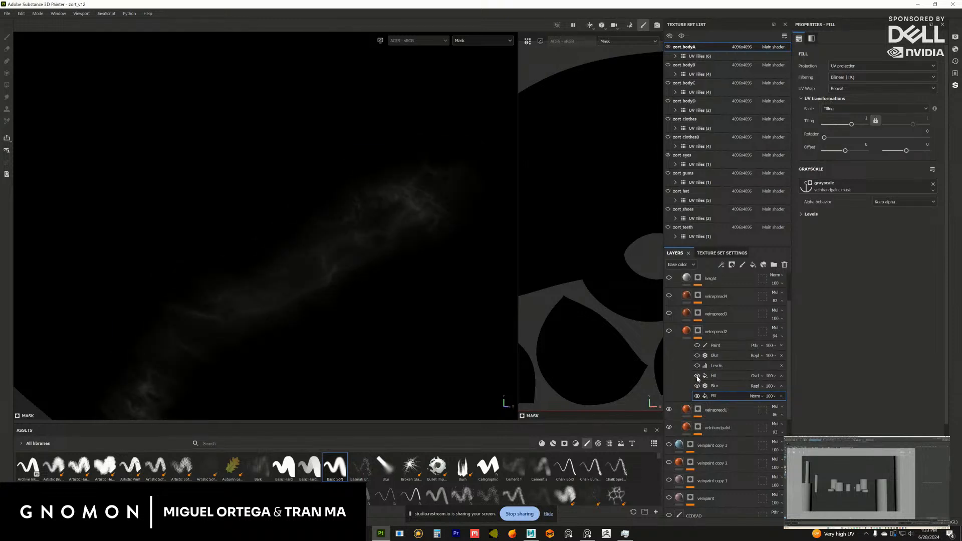
pyautogui.click(697, 367)
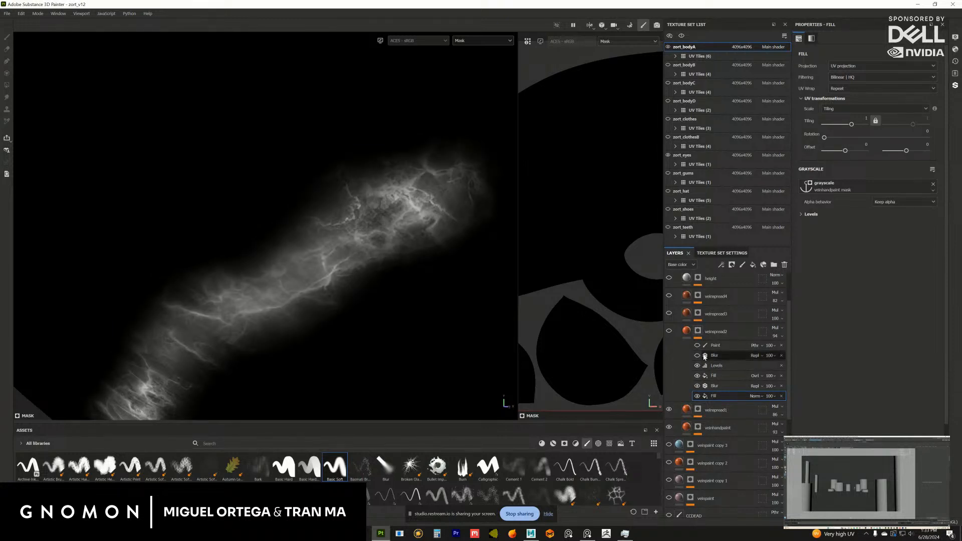
pyautogui.click(697, 356)
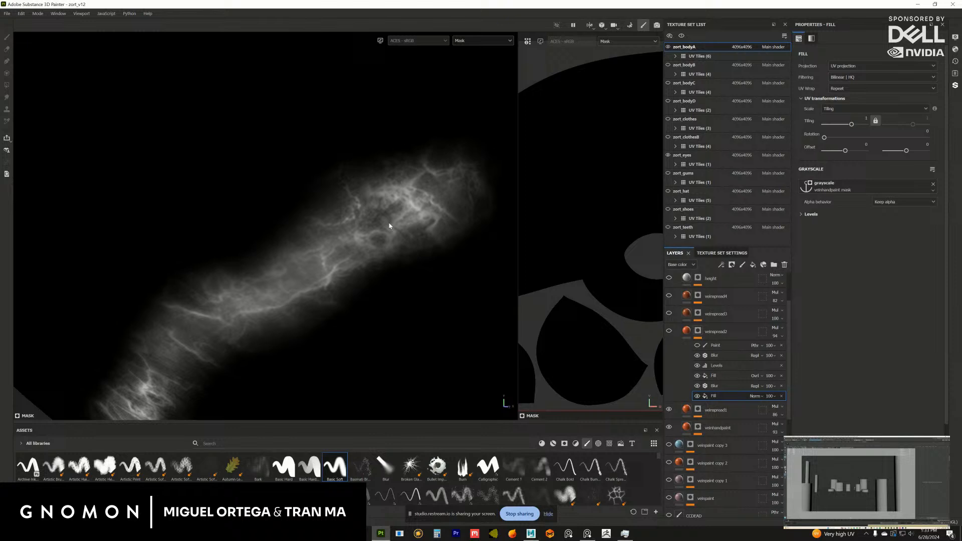
# Step: Inspect the Paint effect in the veinspread2 mask and return to the material display to examine veinspread2 along the vein
pyautogui.click(717, 346)
pyautogui.click(697, 346)
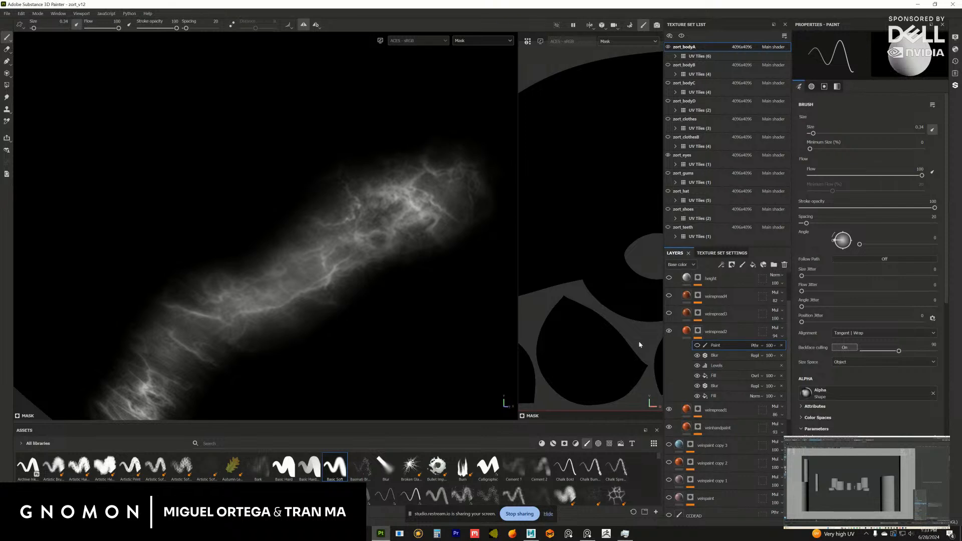
pyautogui.scroll(-1, 417, 361)
pyautogui.press('m')
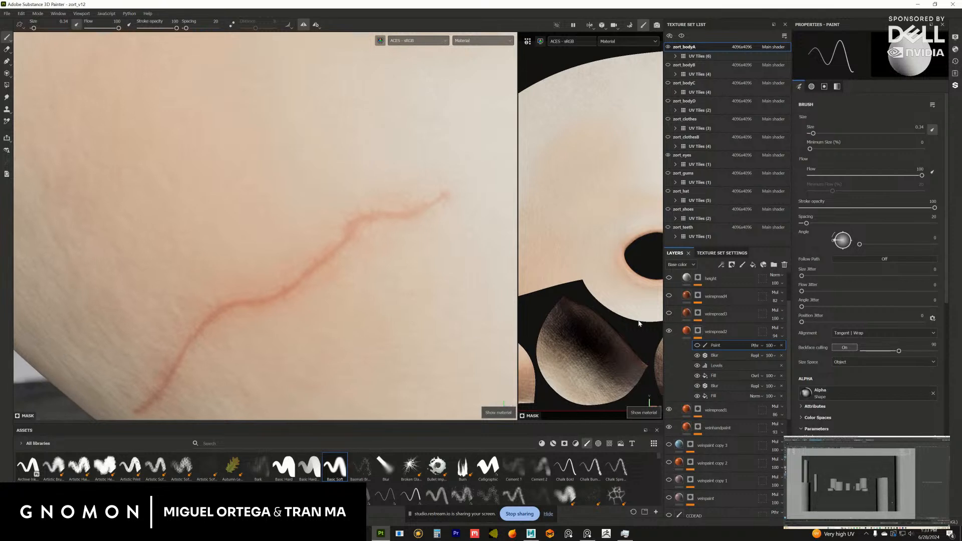
# Step: Display the veinspread3 mask, isolate its lowest Fill, re-enable the mask effects above it in turn, and make the veinspread3 layer visible
pyautogui.click(697, 315)
pyautogui.press('m')
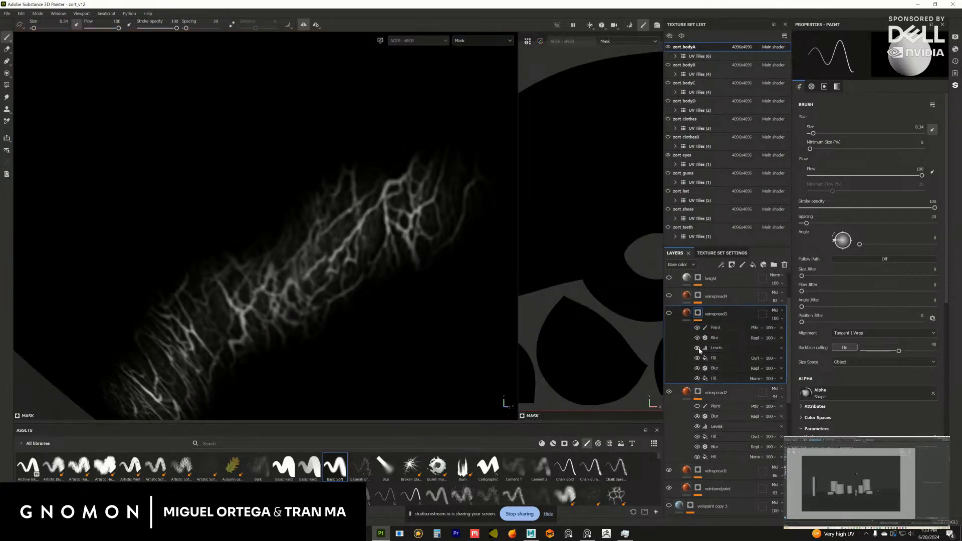
pyautogui.click(697, 378)
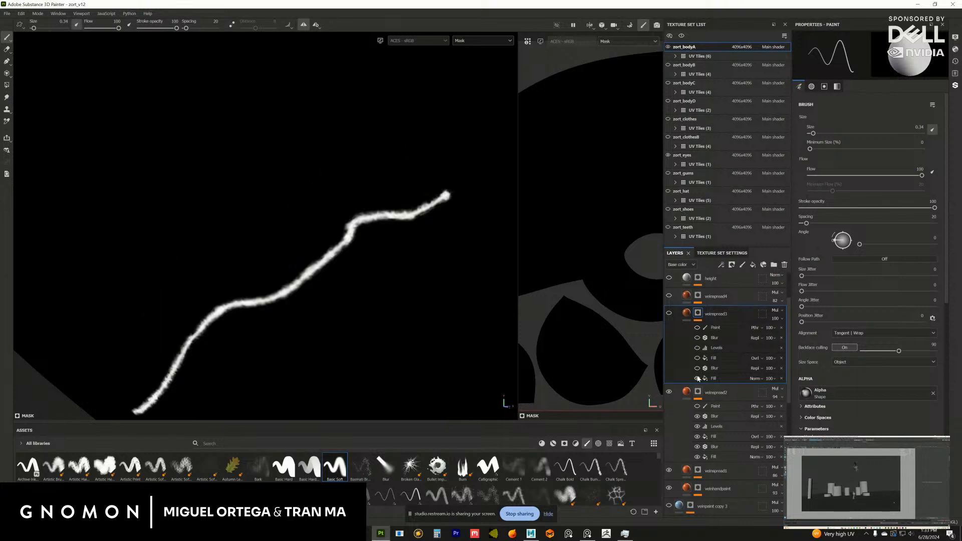
pyautogui.click(697, 368)
pyautogui.click(697, 357)
pyautogui.click(698, 348)
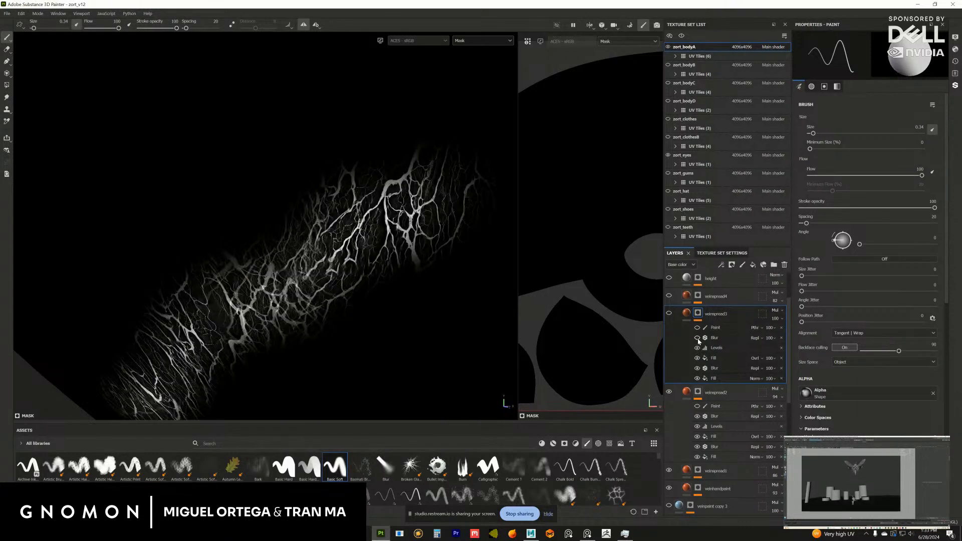
pyautogui.click(697, 338)
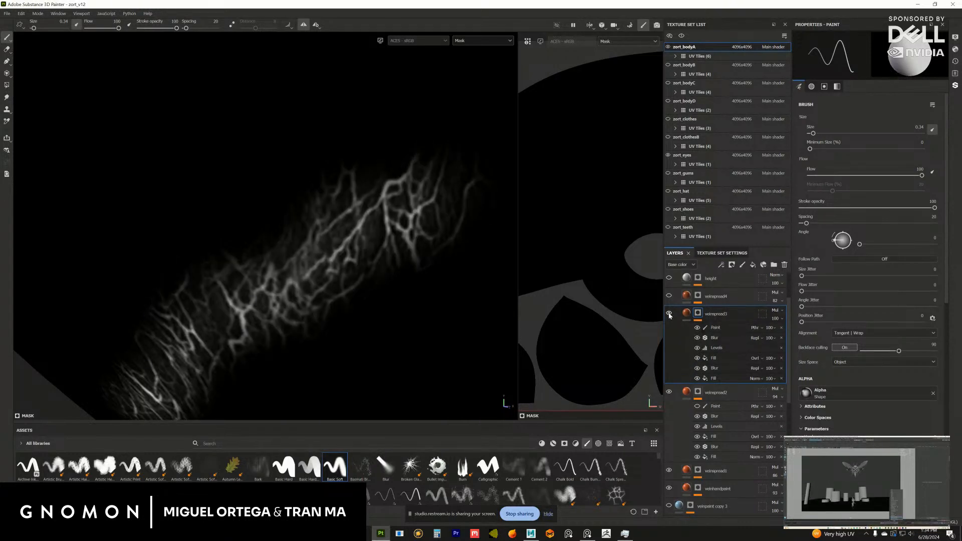
# Step: Expand the veinspread4 mask stack, make the layer visible, and examine its mask and its effect on the cheek in the material display
pyautogui.click(697, 298)
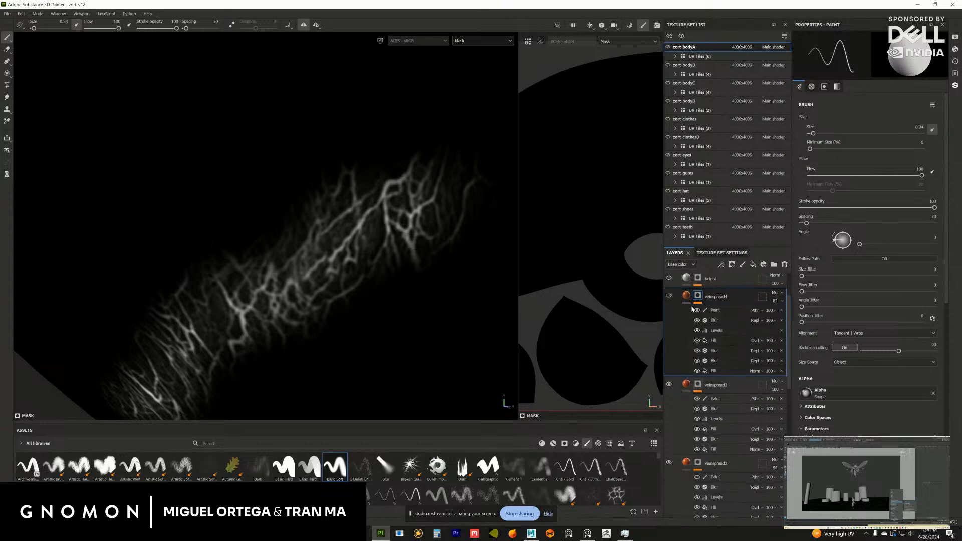
pyautogui.moveTo(502, 332); pyautogui.dragTo(399, 275)
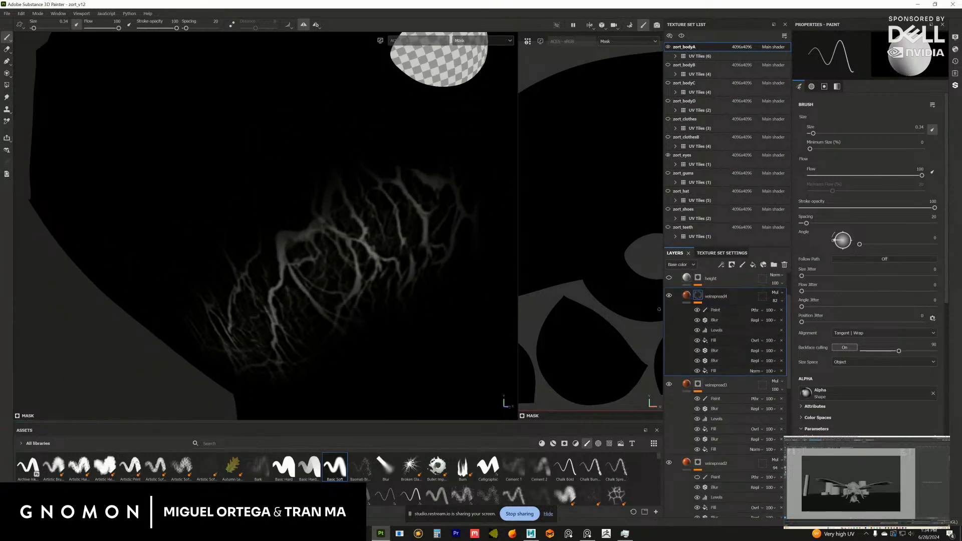
pyautogui.moveTo(416, 316); pyautogui.dragTo(399, 298)
pyautogui.press('m')
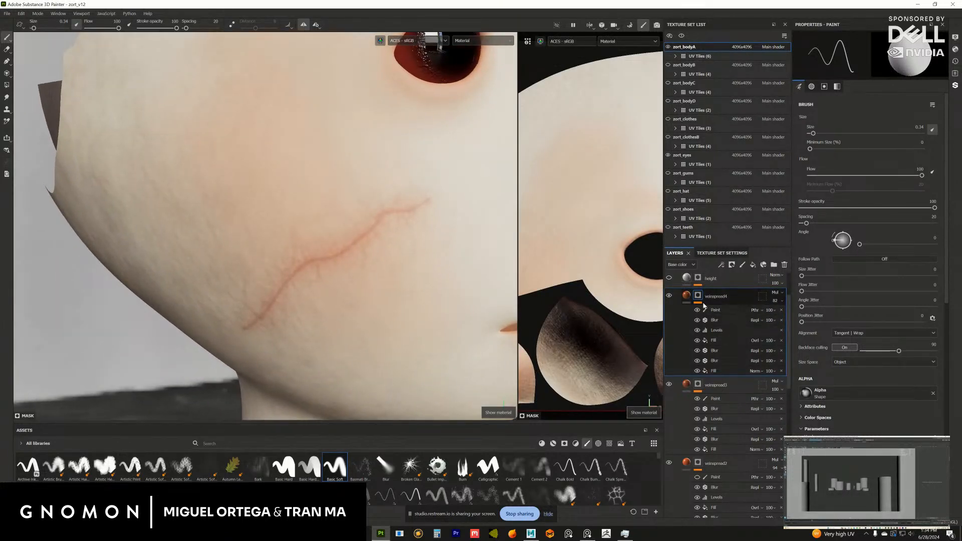
# Step: Make the height layer visible, display its mask alone, and inspect the Fill that references the veinhandpaint mask anchor point
pyautogui.scroll(2, 716, 305)
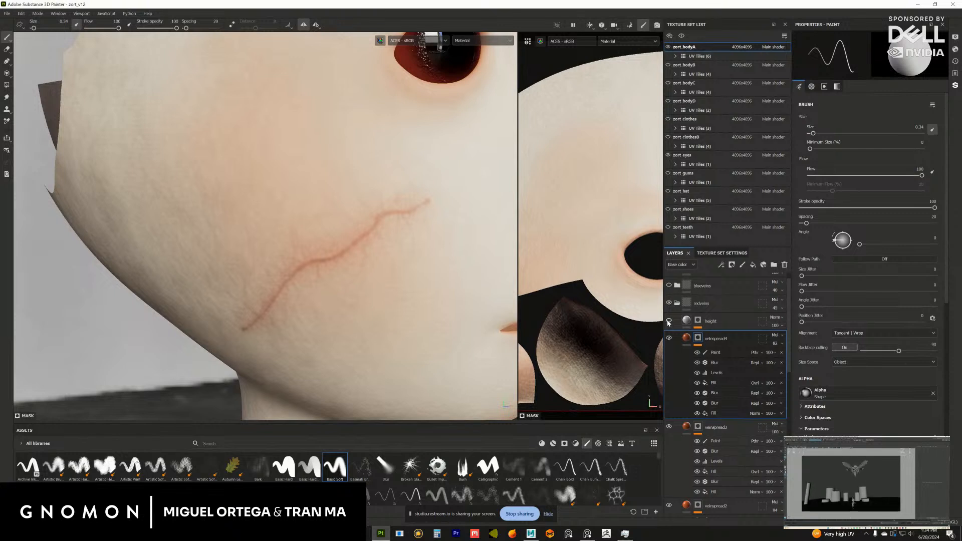
pyautogui.moveTo(431, 346); pyautogui.dragTo(369, 283)
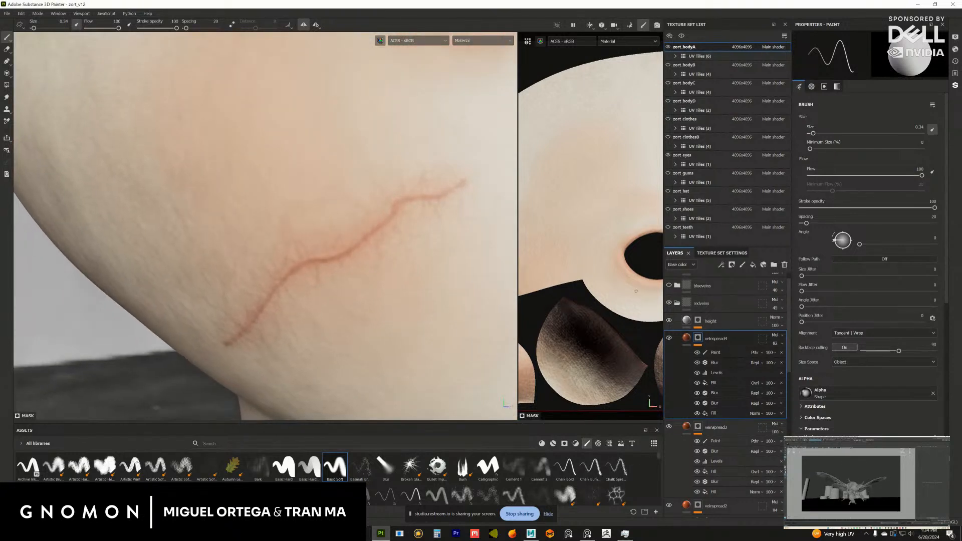
pyautogui.keyDown('alt'); pyautogui.click(698, 320); pyautogui.keyUp('alt')
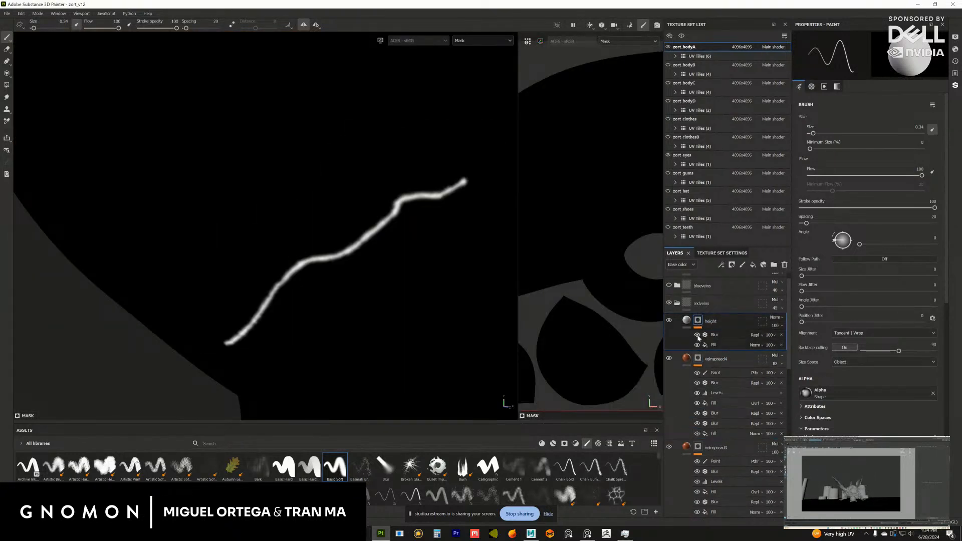
pyautogui.click(712, 345)
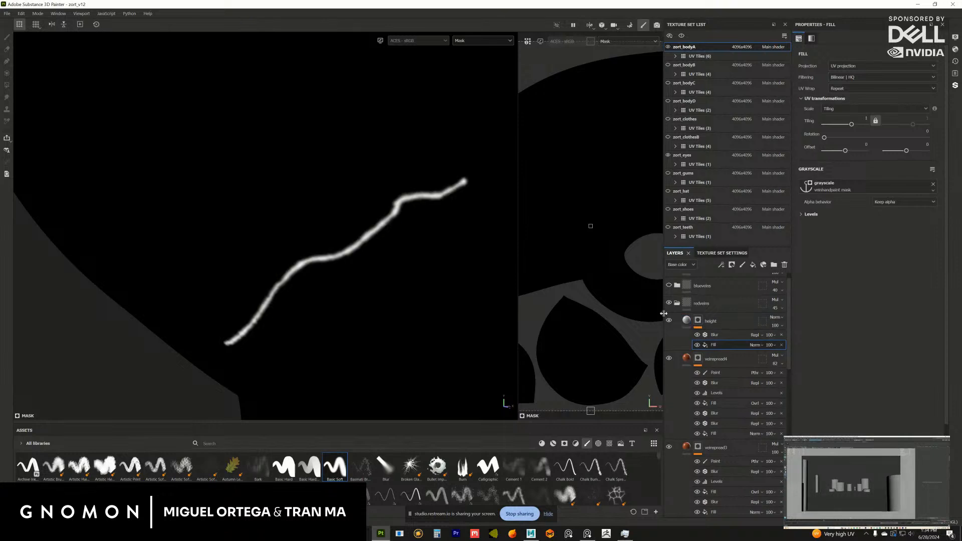
pyautogui.scroll(3, 414, 268)
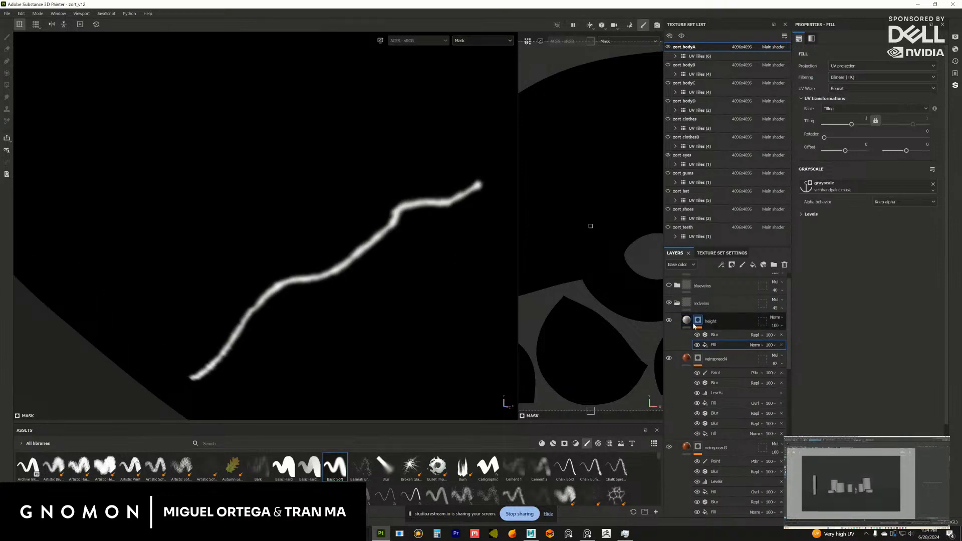
# Step: Compare the height layer's vein with the mask's Blur effect off and on, returning to the material display
pyautogui.click(697, 335)
pyautogui.scroll(2, 416, 266)
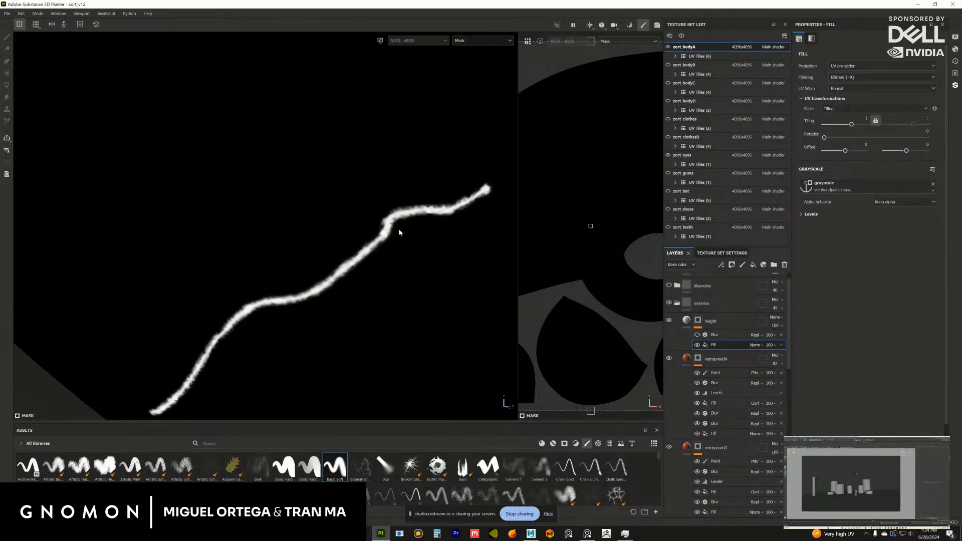
pyautogui.press('m')
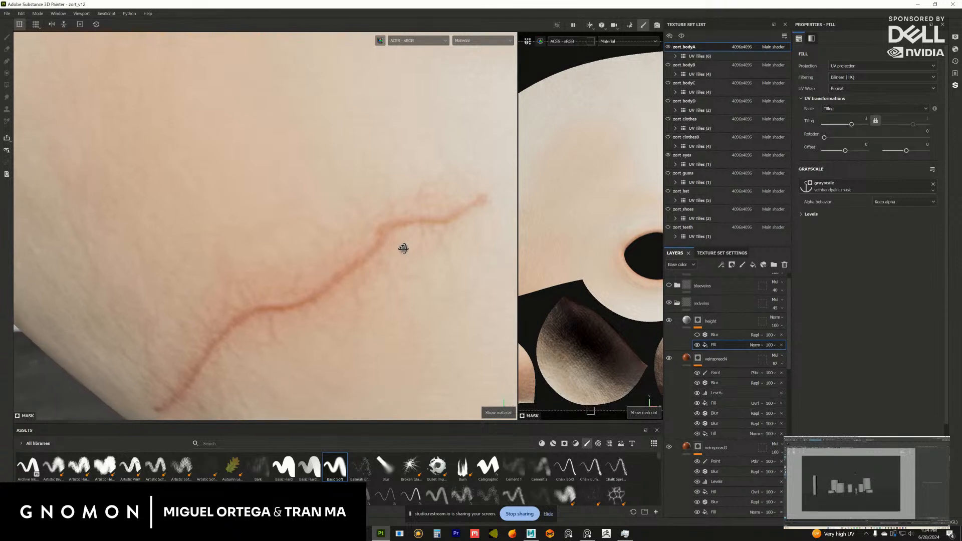
pyautogui.moveTo(416, 244); pyautogui.dragTo(350, 236)
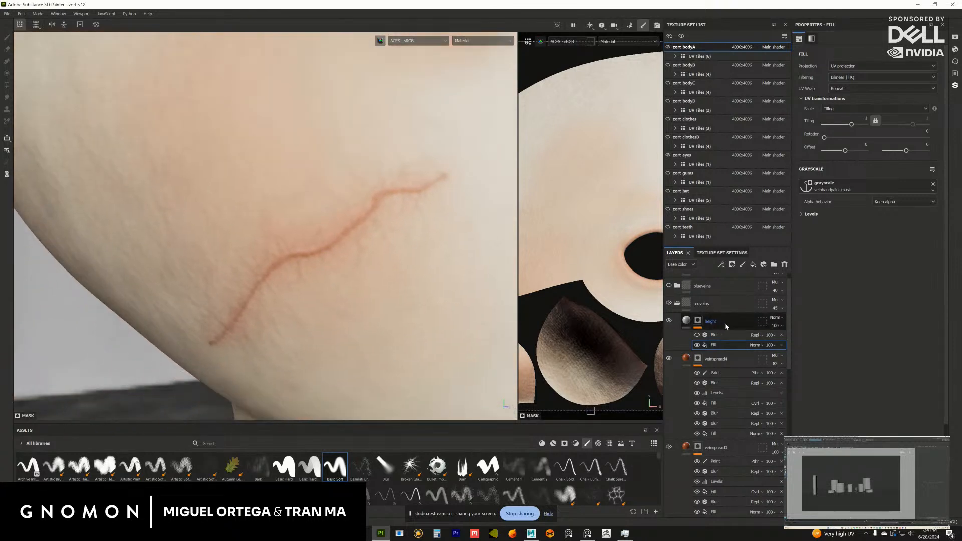
pyautogui.click(697, 335)
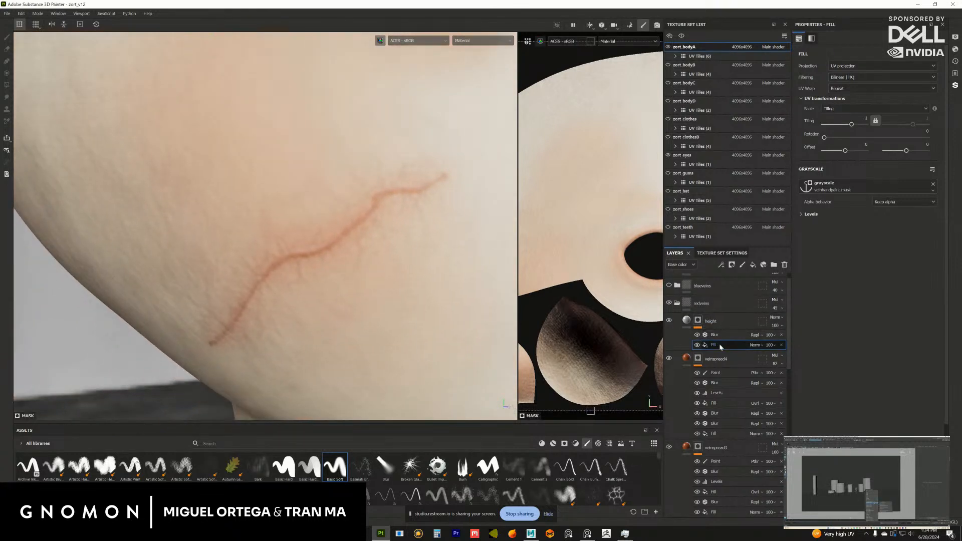
# Step: Select the uppermost Paint effect in the veinhandpaint mask and paint a second vein across the cheek above the first one
pyautogui.scroll(-8, 695, 396)
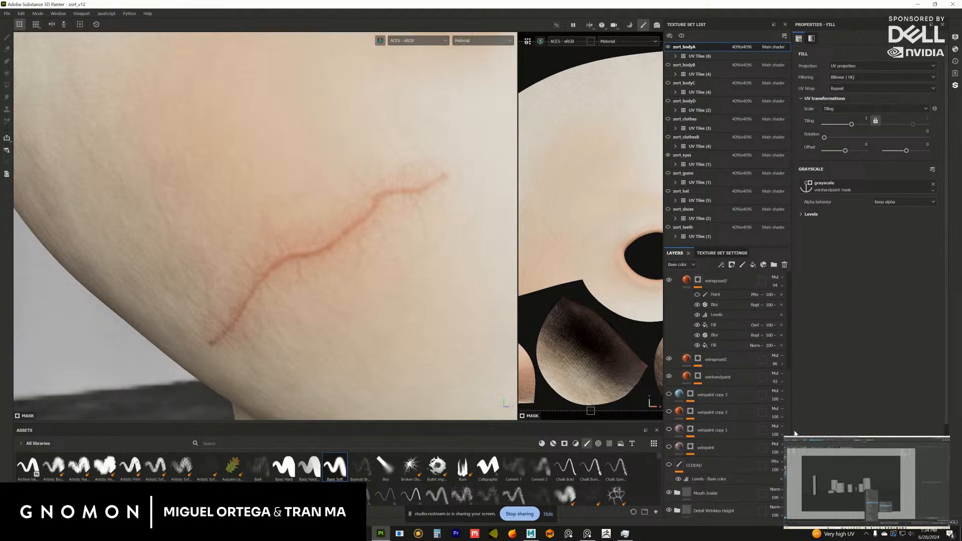
pyautogui.click(698, 401)
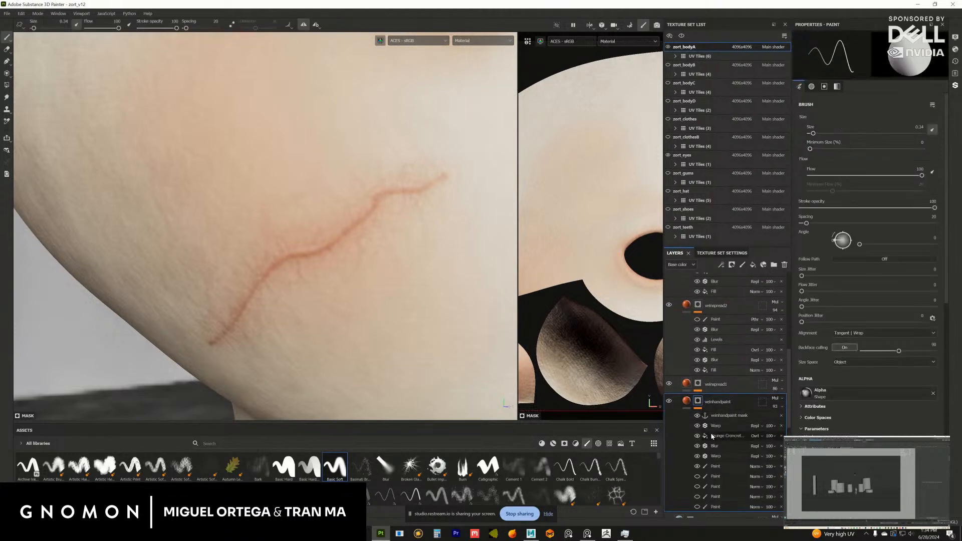
pyautogui.scroll(-2, 275, 215)
pyautogui.scroll(-3, 275, 215)
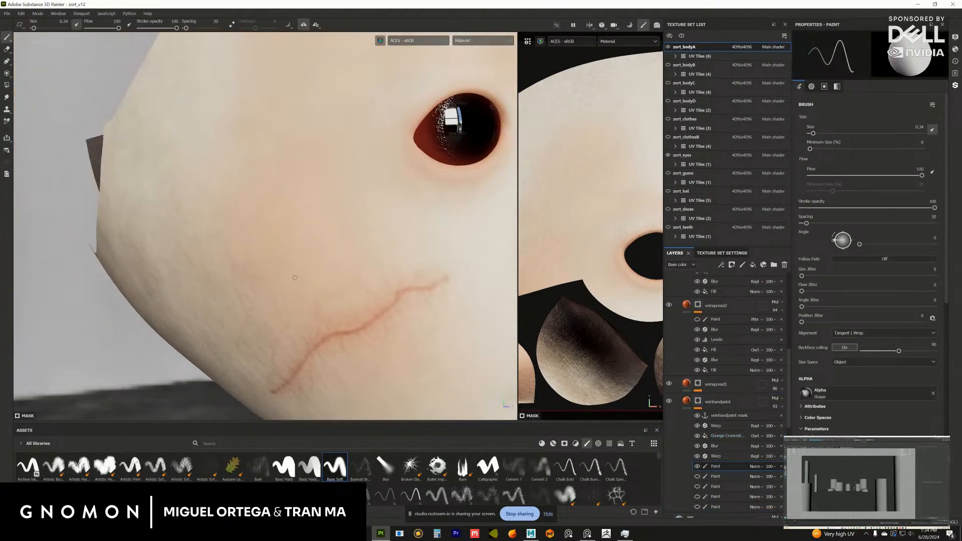
pyautogui.moveTo(254, 254)
pyautogui.mouseDown()
pyautogui.moveTo(318, 270)
pyautogui.moveTo(241, 255)
pyautogui.mouseUp()
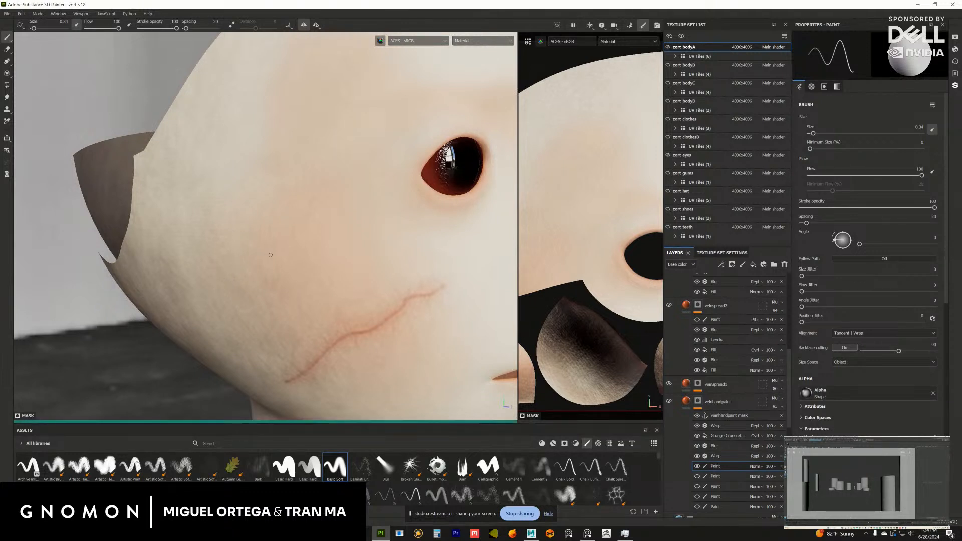
pyautogui.moveTo(331, 273); pyautogui.dragTo(301, 245)
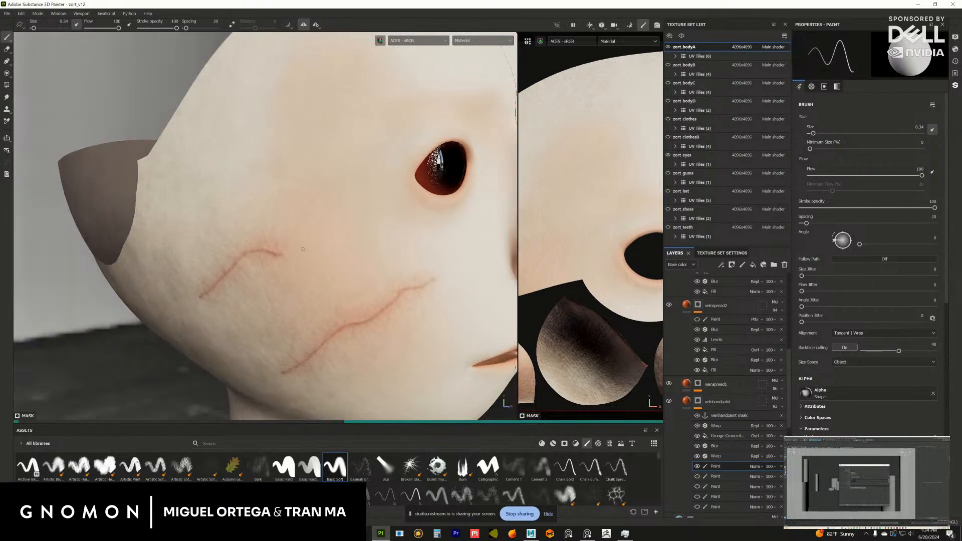
# Step: Extend the second vein up the side of the face and curve it back down beside the eye, reducing the brush size to 0.23
pyautogui.scroll(8, 714, 295)
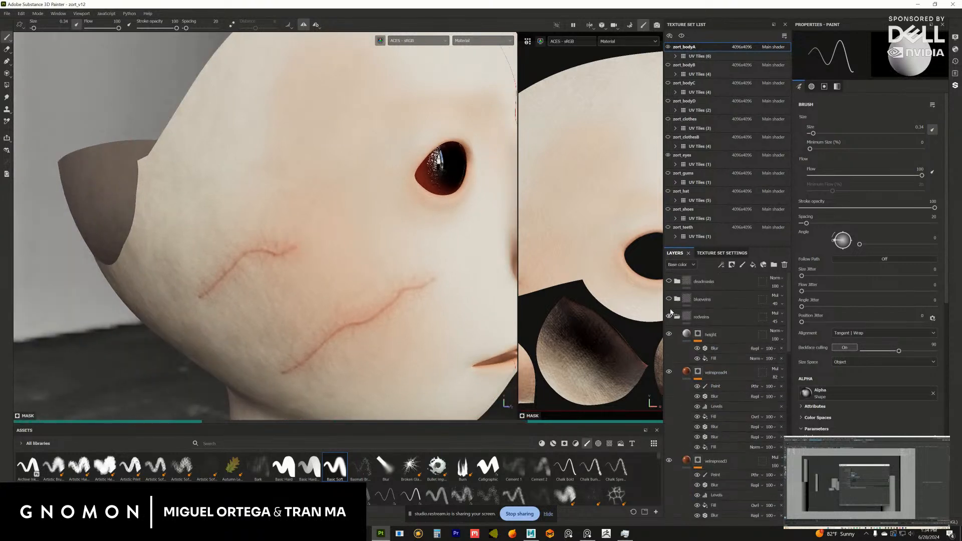
pyautogui.moveTo(788, 318); pyautogui.dragTo(788, 415)
pyautogui.moveTo(318, 266); pyautogui.dragTo(202, 283)
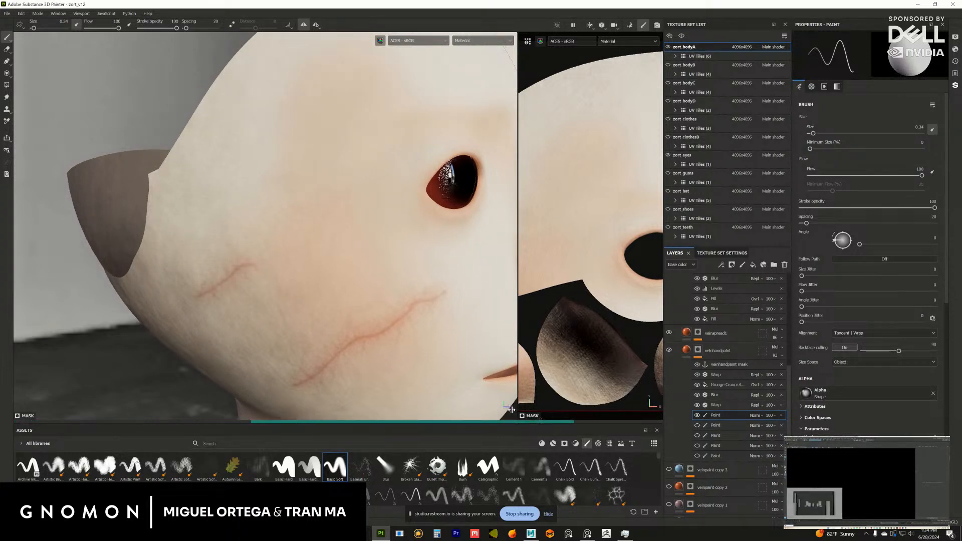
pyautogui.moveTo(511, 409); pyautogui.dragTo(303, 296)
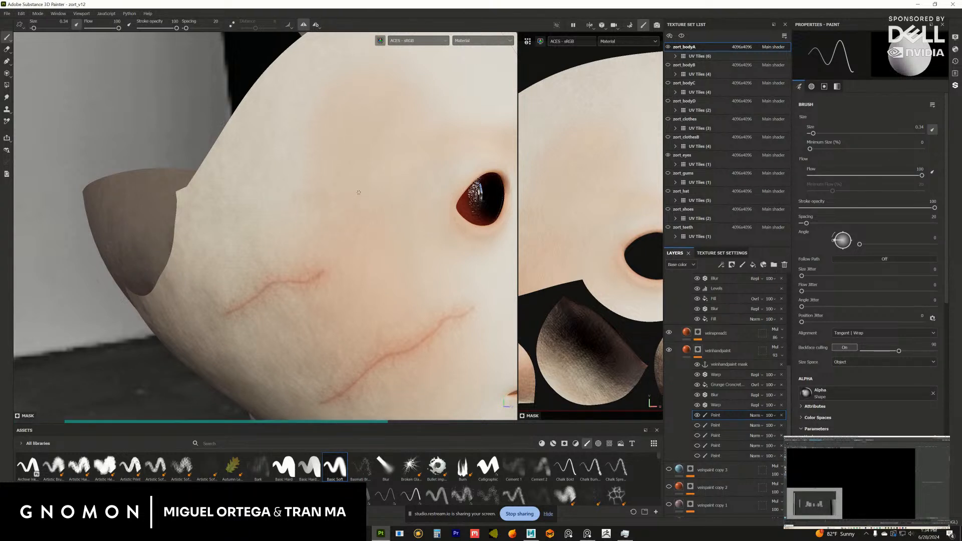
pyautogui.moveTo(366, 195); pyautogui.dragTo(355, 251)
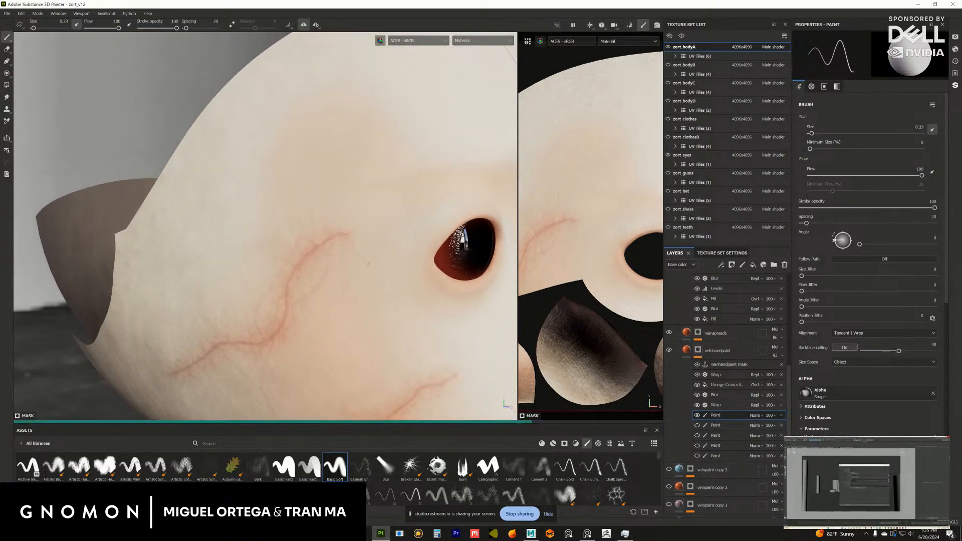
pyautogui.moveTo(336, 289); pyautogui.dragTo(319, 253)
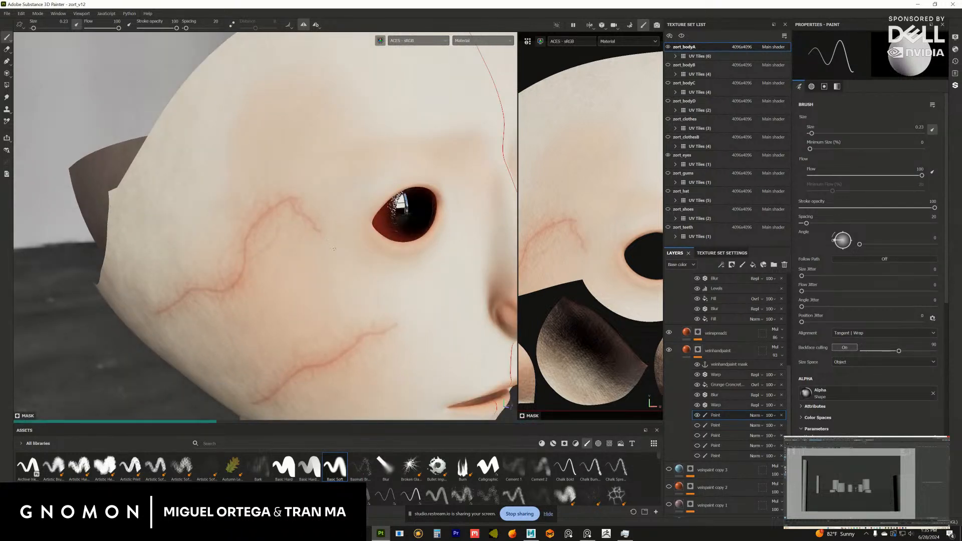
# Step: Inspect the fill colours of the veinspread4 to veinspread1 and veinhandpaint layers and how they build up the veins on the face
pyautogui.moveTo(790, 384); pyautogui.dragTo(788, 286)
pyautogui.click(687, 369)
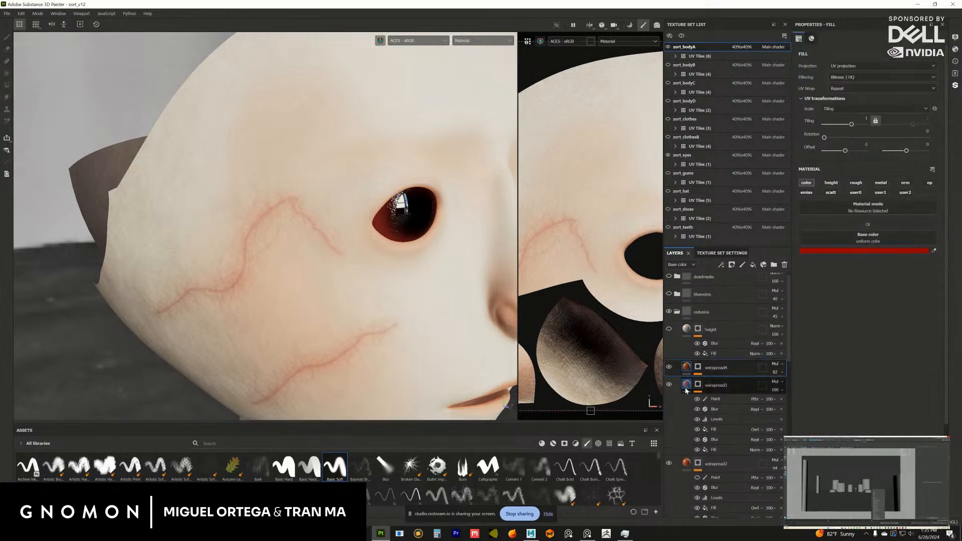
pyautogui.click(686, 384)
pyautogui.click(687, 404)
pyautogui.click(687, 421)
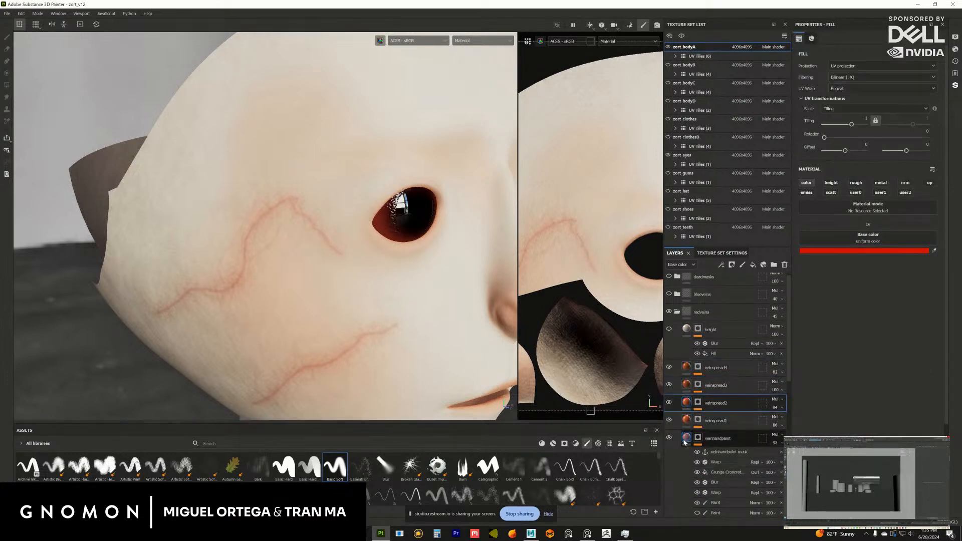
pyautogui.click(686, 438)
pyautogui.scroll(-3, 287, 263)
pyautogui.moveTo(286, 263); pyautogui.dragTo(306, 269)
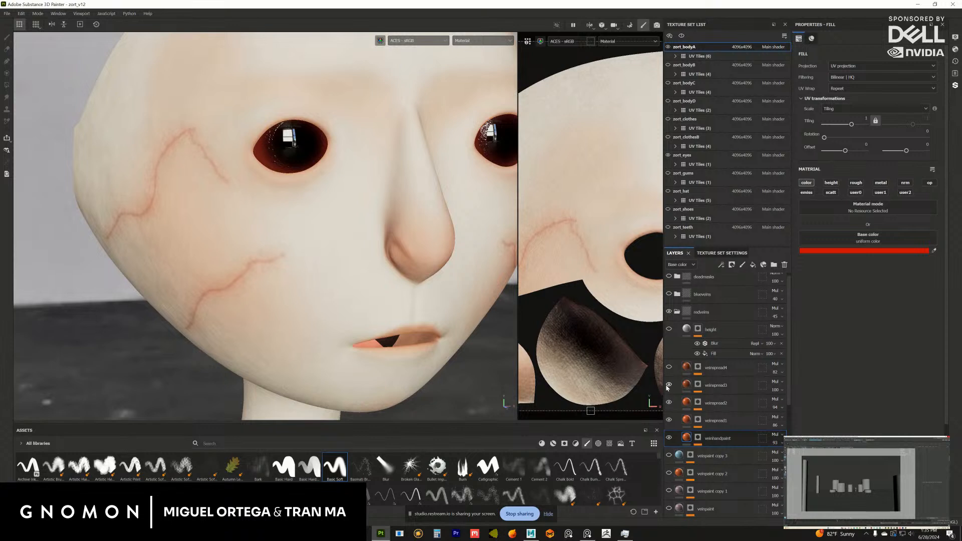
# Step: Select the uppermost Paint effect in the veinhandpaint mask and turn off symmetry for painting
pyautogui.click(701, 438)
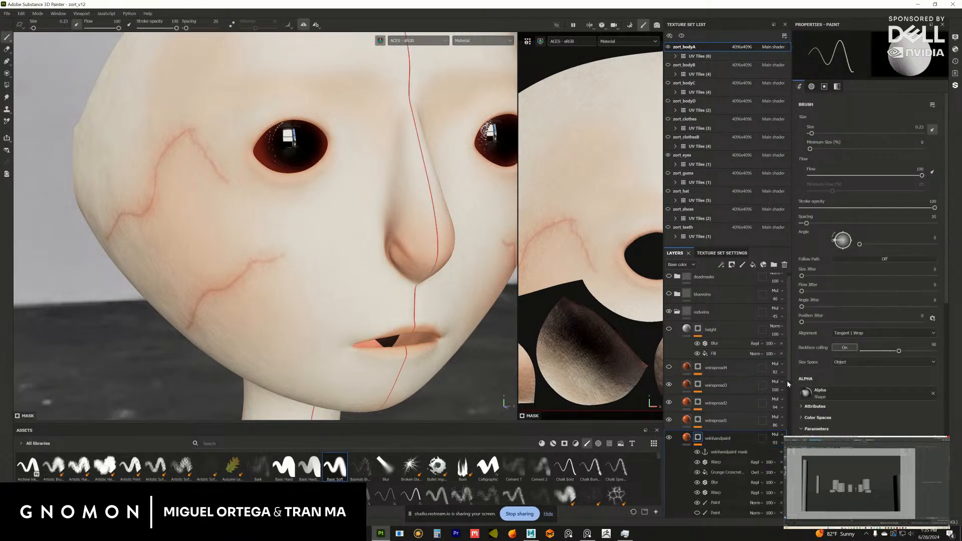
pyautogui.scroll(-3, 786, 373)
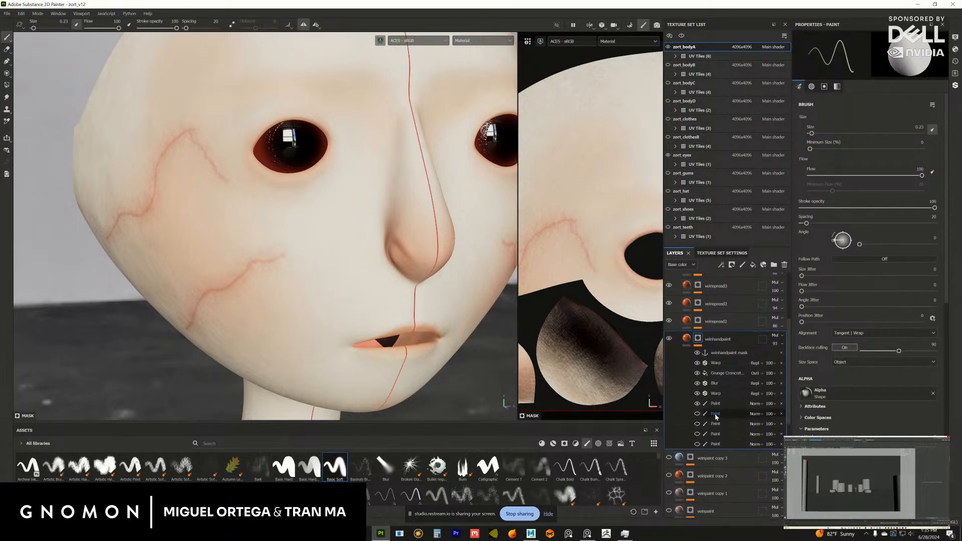
pyautogui.click(722, 404)
pyautogui.moveTo(423, 329); pyautogui.dragTo(319, 258)
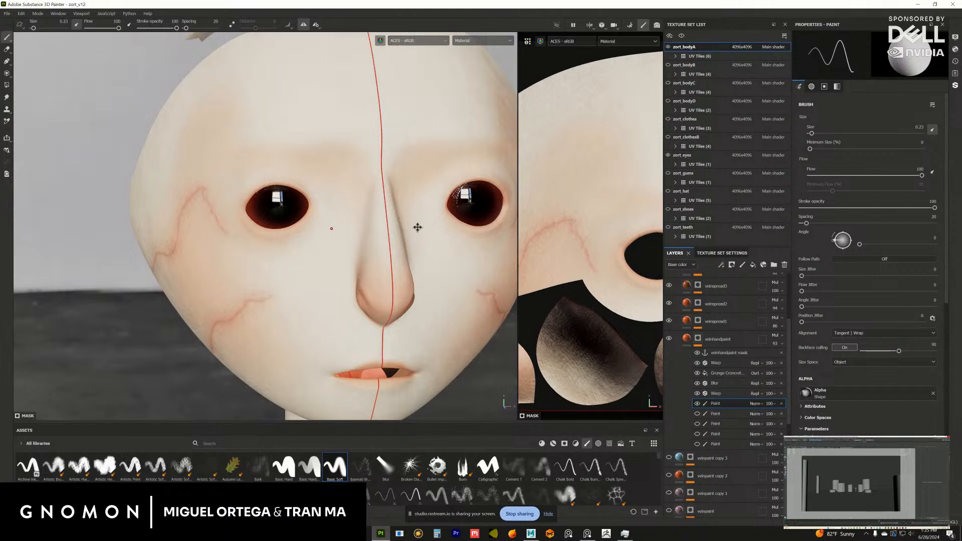
pyautogui.moveTo(417, 228); pyautogui.dragTo(445, 88)
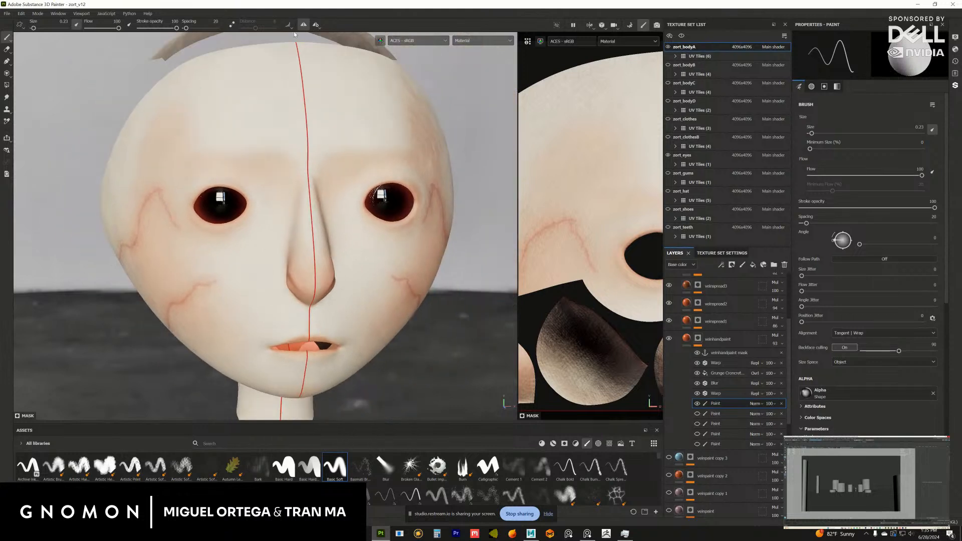
pyautogui.click(304, 24)
# Step: Paint a third vein on one side only, from the jaw up the cheek beside the mouth and curving towards the nose
pyautogui.moveTo(321, 221); pyautogui.dragTo(319, 301)
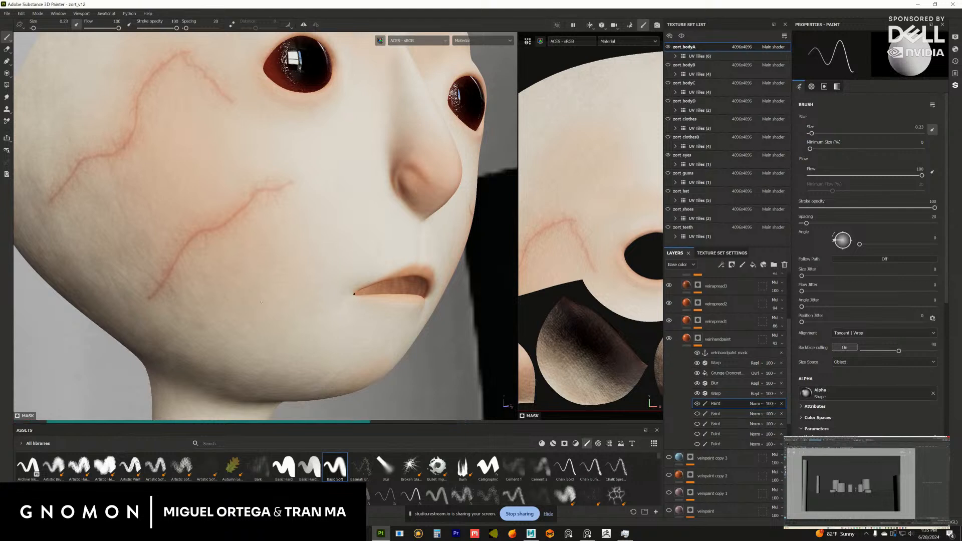
pyautogui.moveTo(278, 292)
pyautogui.mouseDown()
pyautogui.moveTo(295, 258)
pyautogui.moveTo(285, 286)
pyautogui.mouseUp()
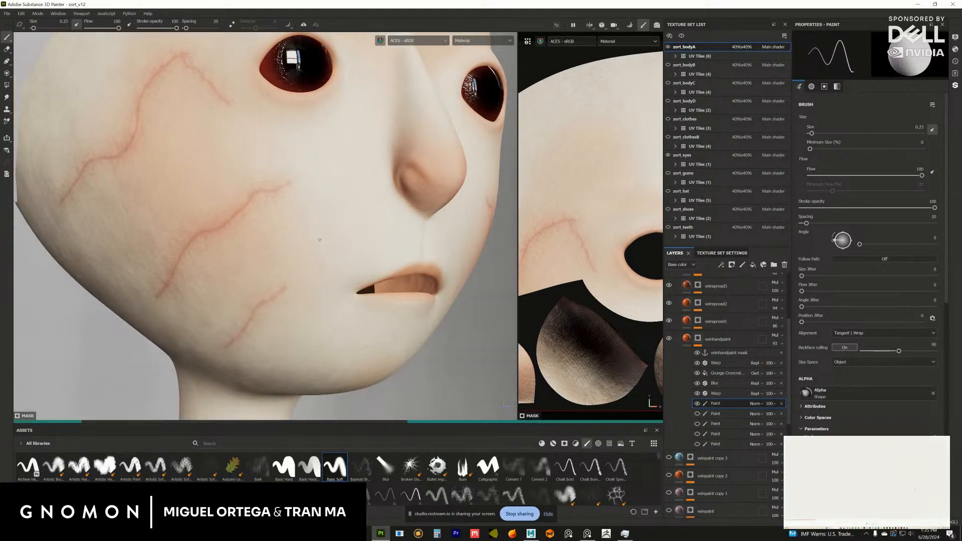
pyautogui.moveTo(310, 246); pyautogui.dragTo(249, 194)
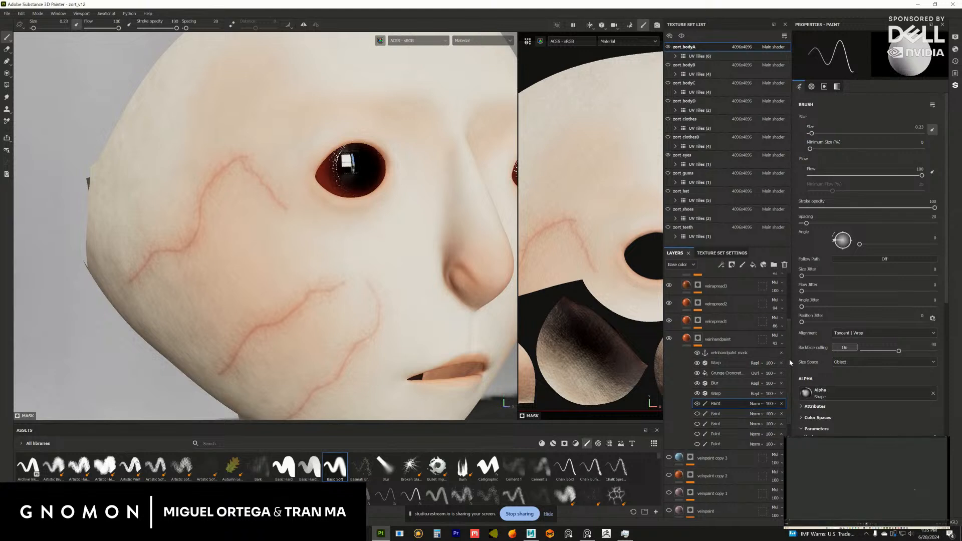
# Step: Make the height layer visible, reselect the uppermost Paint effect in the veinhandpaint mask and check the raised veins on both sides of the face
pyautogui.scroll(3, 674, 374)
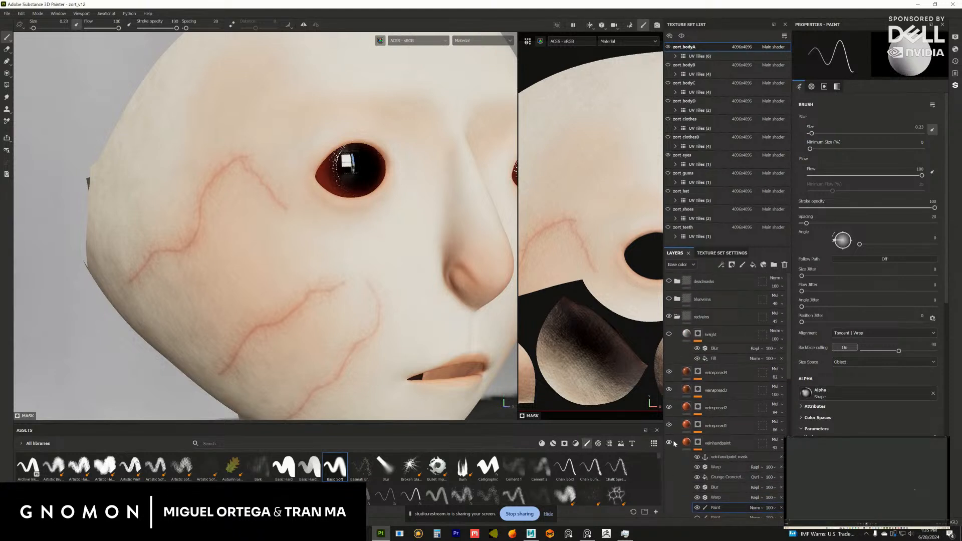
pyautogui.click(687, 442)
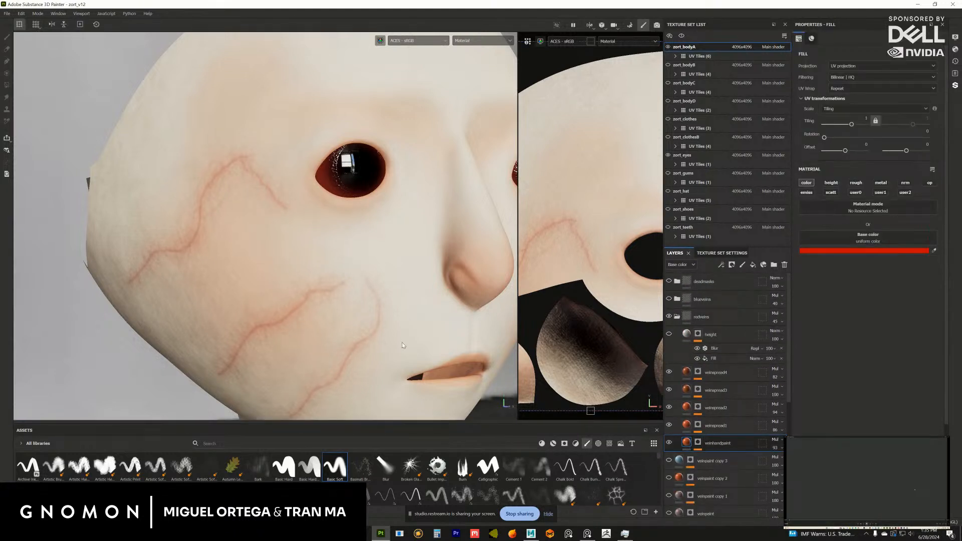
pyautogui.moveTo(403, 346); pyautogui.dragTo(344, 272)
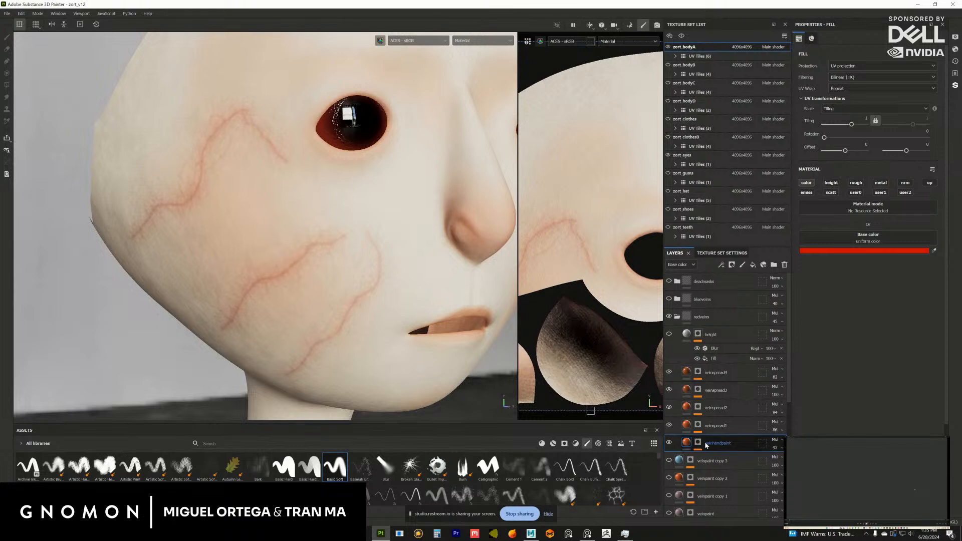
pyautogui.press('1')
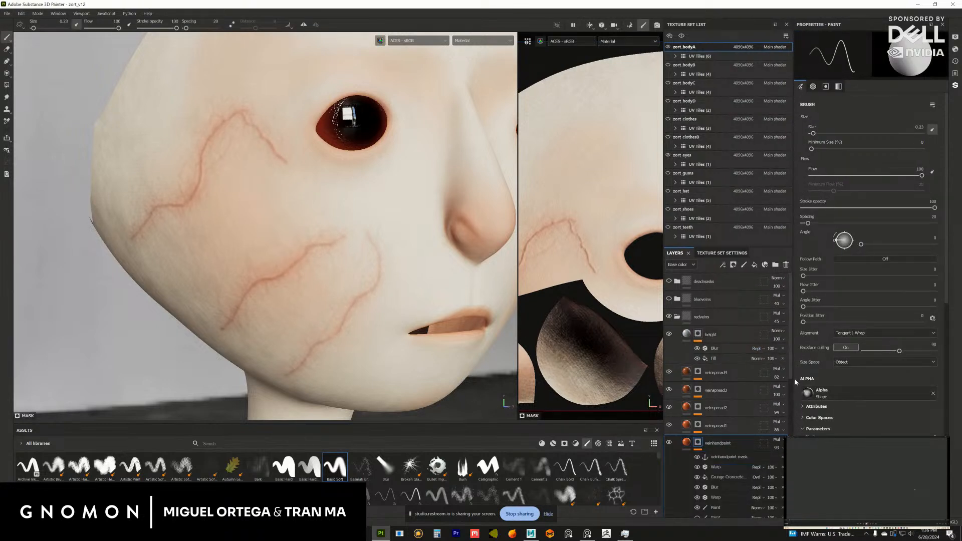
pyautogui.scroll(-4, 791, 400)
pyautogui.click(716, 364)
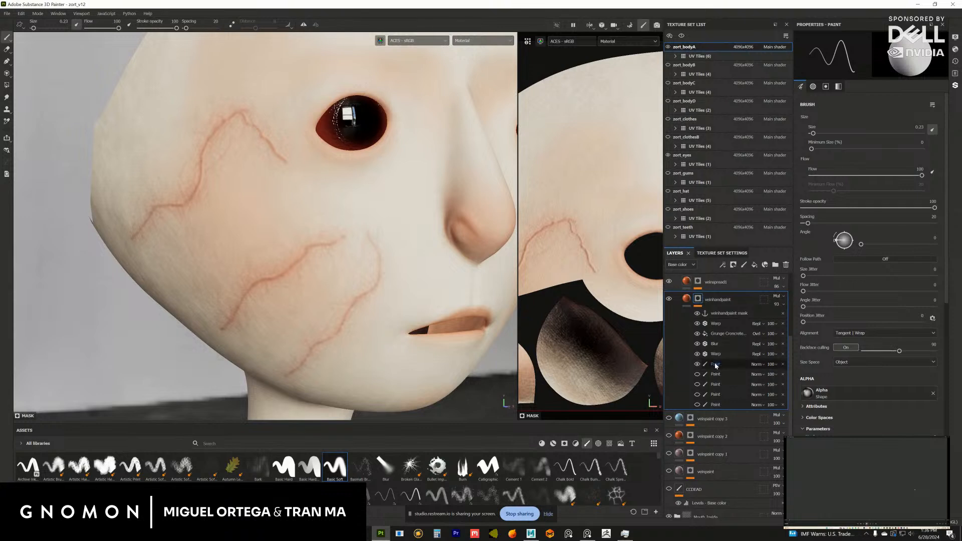
pyautogui.scroll(2, 279, 303)
pyautogui.moveTo(275, 278)
pyautogui.mouseDown()
pyautogui.moveTo(316, 280)
pyautogui.moveTo(338, 314)
pyautogui.moveTo(327, 282)
pyautogui.moveTo(290, 286)
pyautogui.moveTo(226, 248)
pyautogui.moveTo(315, 209)
pyautogui.moveTo(305, 273)
pyautogui.moveTo(248, 330)
pyautogui.moveTo(406, 286)
pyautogui.moveTo(376, 290)
pyautogui.mouseUp()
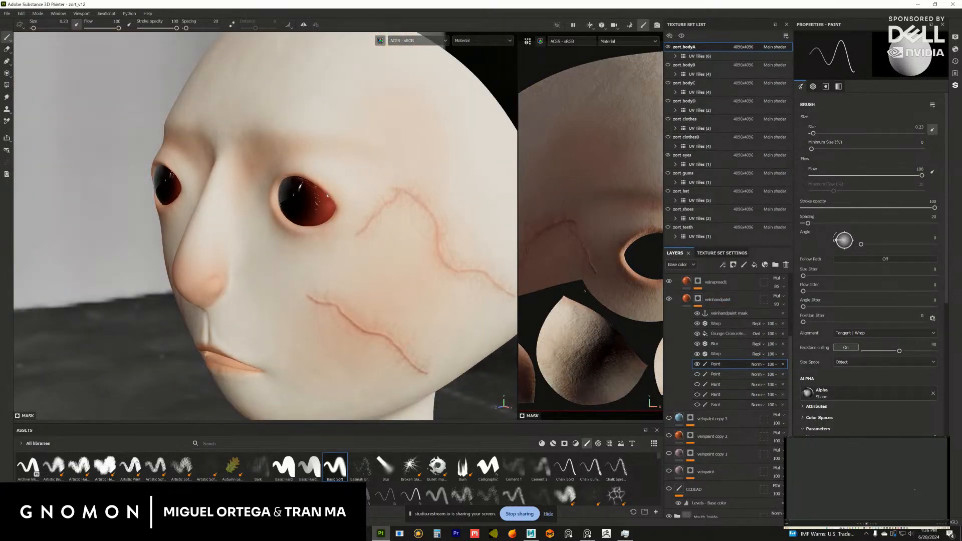
pyautogui.moveTo(418, 292); pyautogui.dragTo(346, 300)
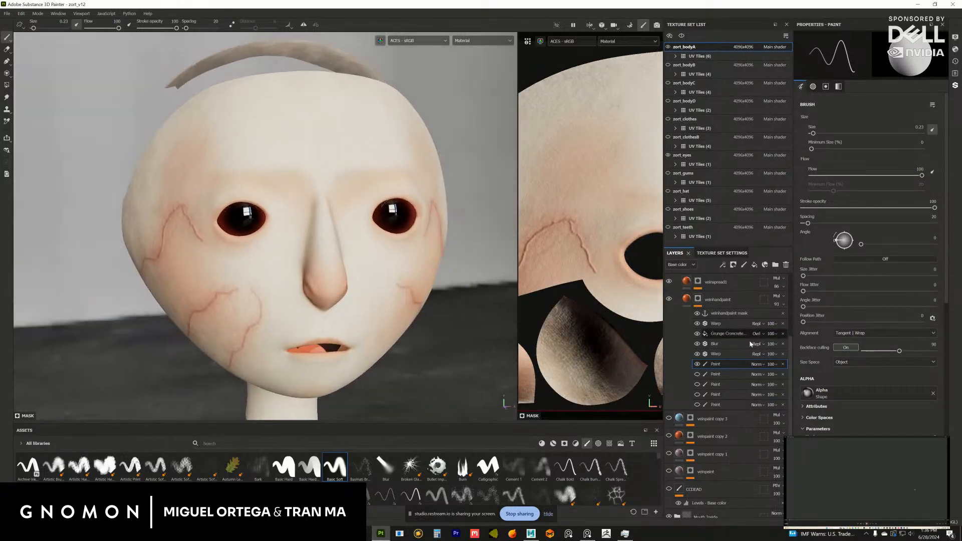
# Step: Hide the uppermost Paint effect in the veinhandpaint mask and show the three Paint effects below it
pyautogui.click(697, 374)
pyautogui.click(697, 385)
pyautogui.click(697, 394)
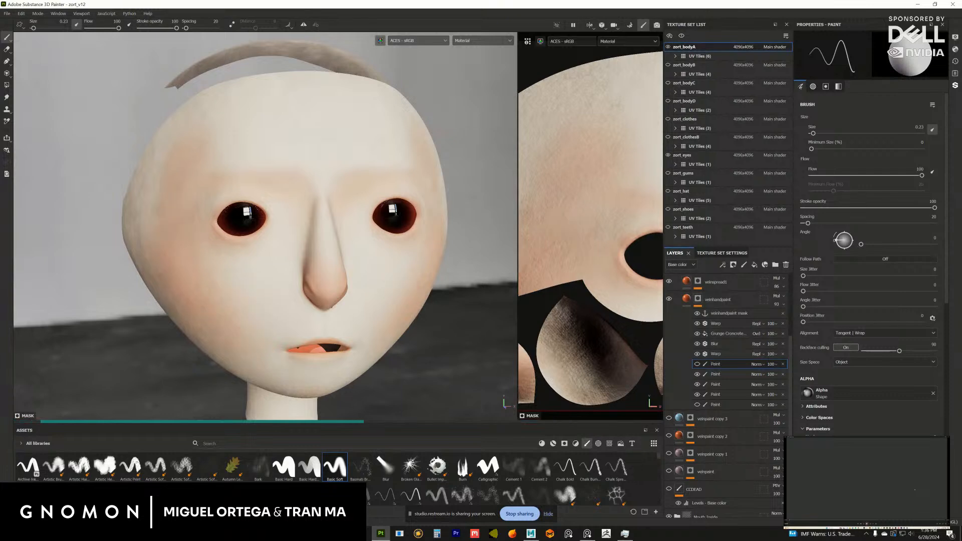
pyautogui.moveTo(305, 293)
pyautogui.mouseDown()
pyautogui.moveTo(258, 288)
pyautogui.moveTo(283, 226)
pyautogui.mouseUp()
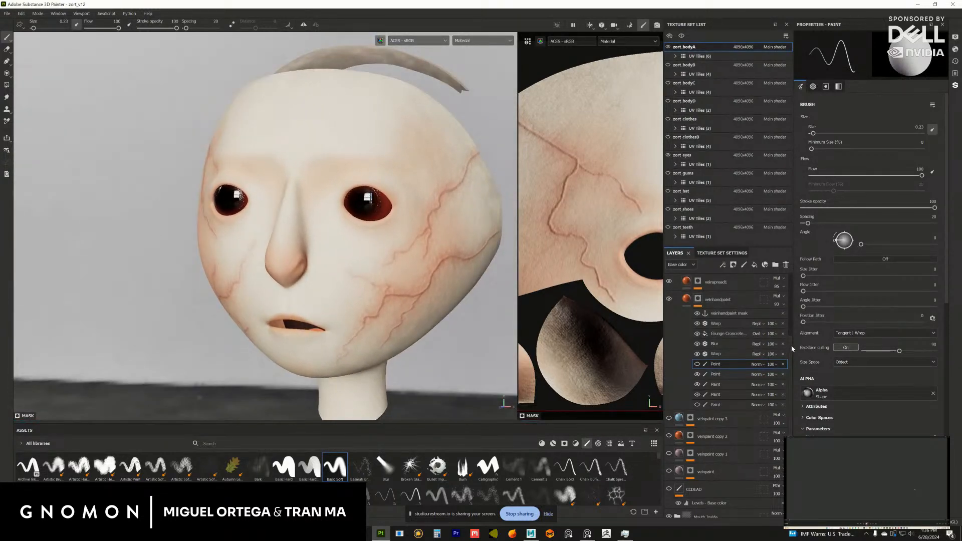
# Step: Collapse the redveins folder and make the blueveins folder visible on the face
pyautogui.scroll(3, 780, 285)
pyautogui.click(677, 317)
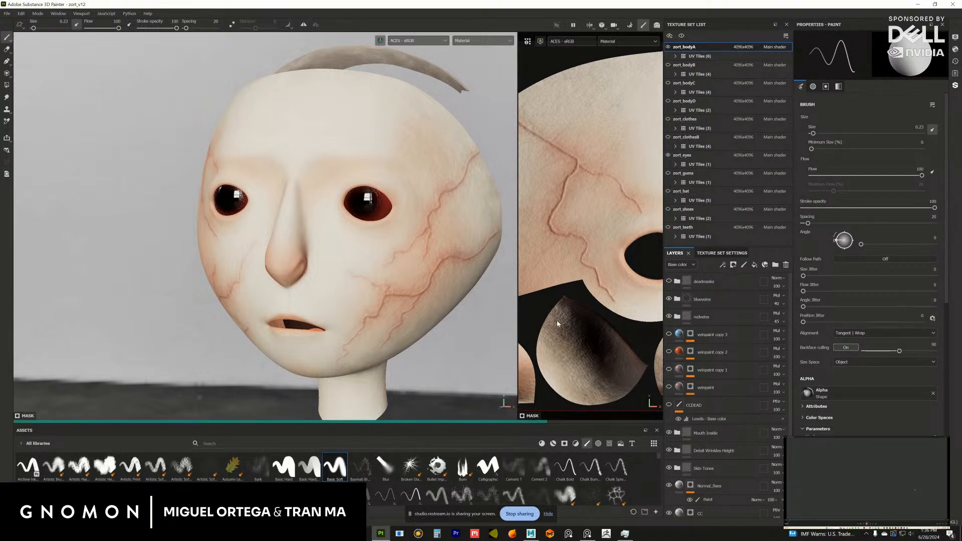
pyautogui.moveTo(342, 271); pyautogui.dragTo(369, 288)
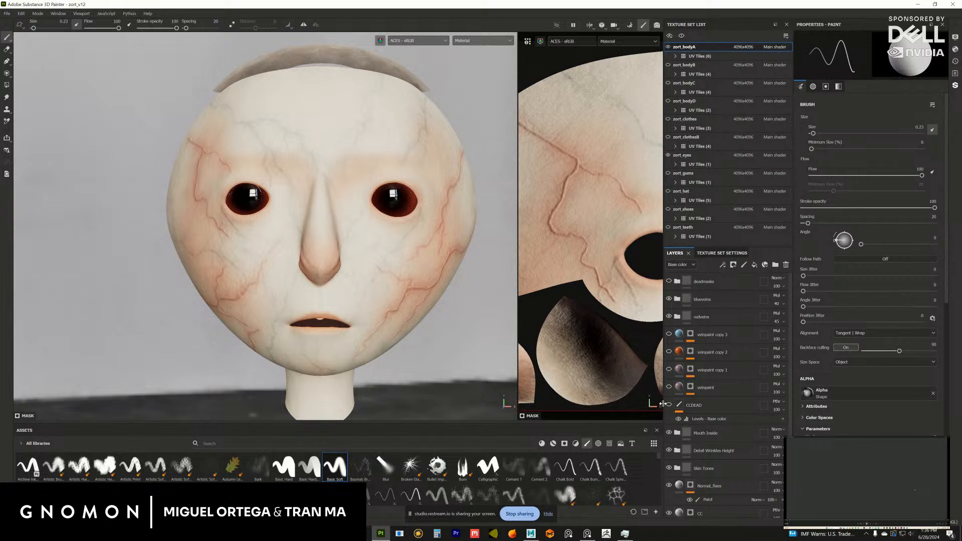
# Step: Make the CCDEAD and veinpaint layers visible, comparing the face with veinpaint off and on
pyautogui.click(669, 406)
pyautogui.click(670, 388)
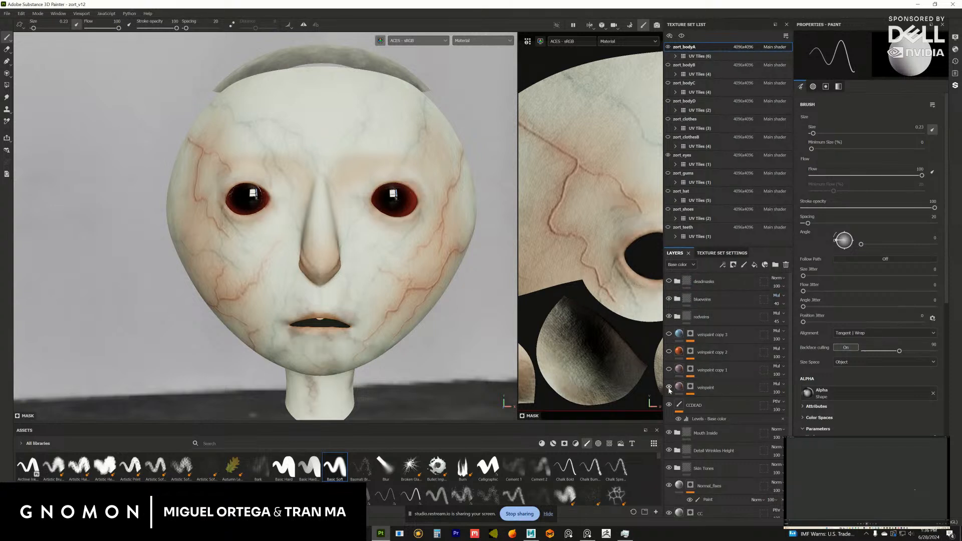
pyautogui.click(670, 388)
pyautogui.click(669, 388)
# Step: Display the veinpaint mask alone, compare it with its Blur and Fill effects off and on, and inspect the Fill's settings
pyautogui.click(692, 388)
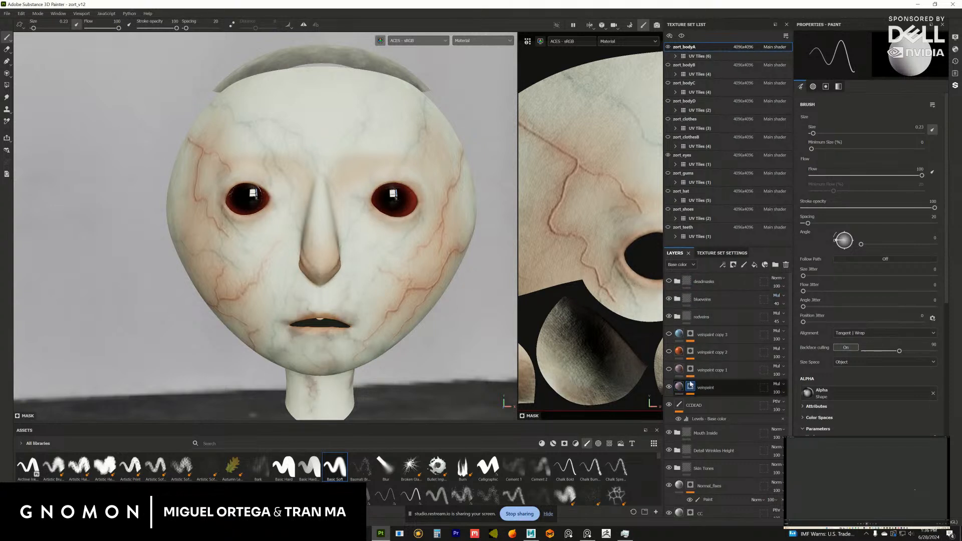
pyautogui.keyDown('alt'); pyautogui.click(691, 388); pyautogui.keyUp('alt')
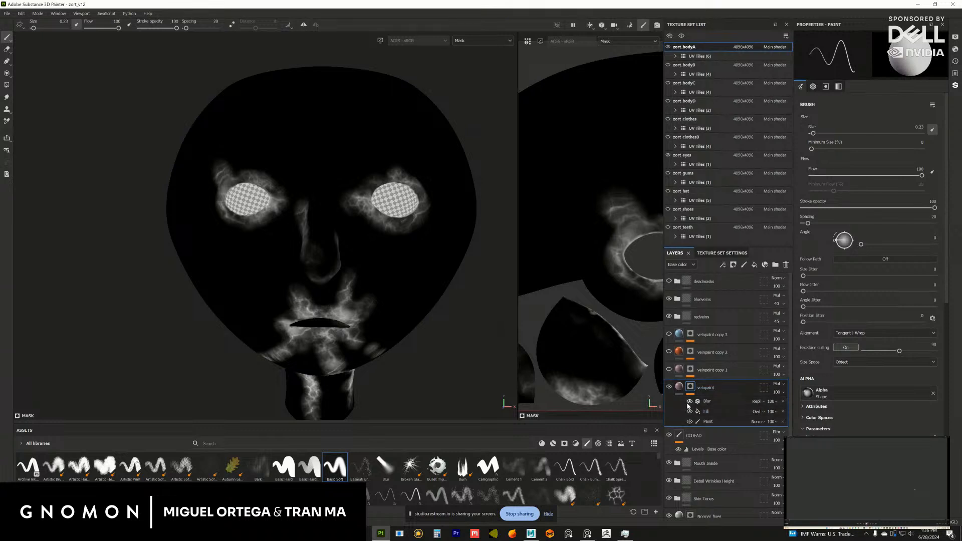
pyautogui.click(690, 412)
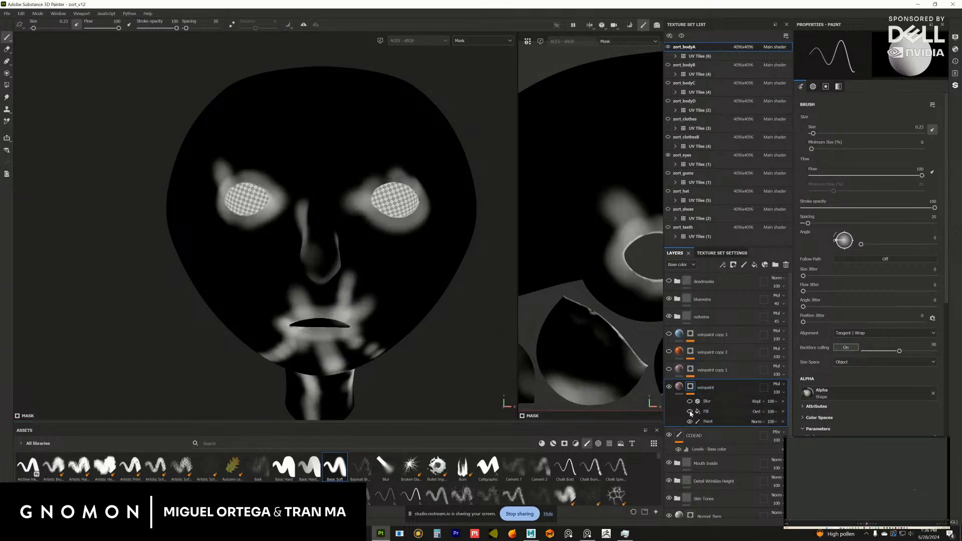
pyautogui.scroll(3, 410, 319)
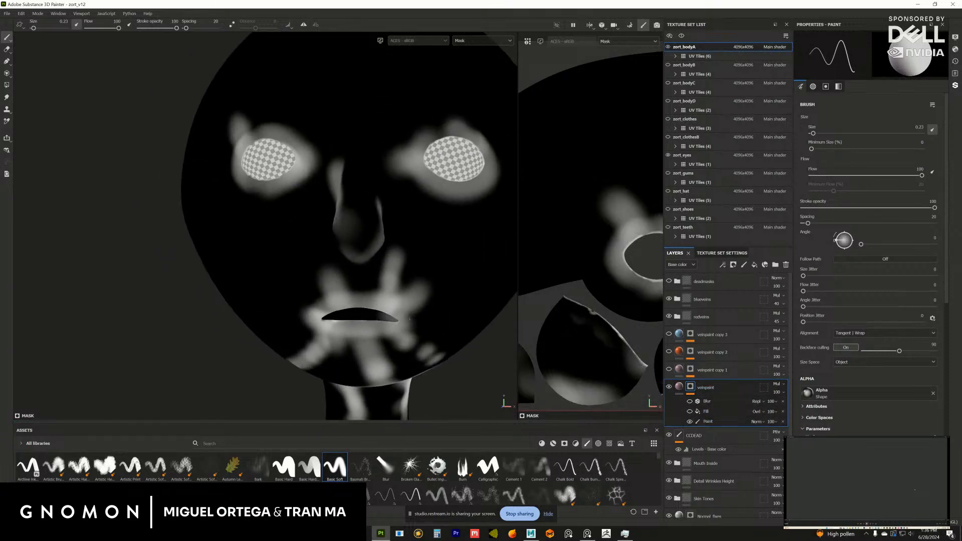
pyautogui.scroll(3, 390, 273)
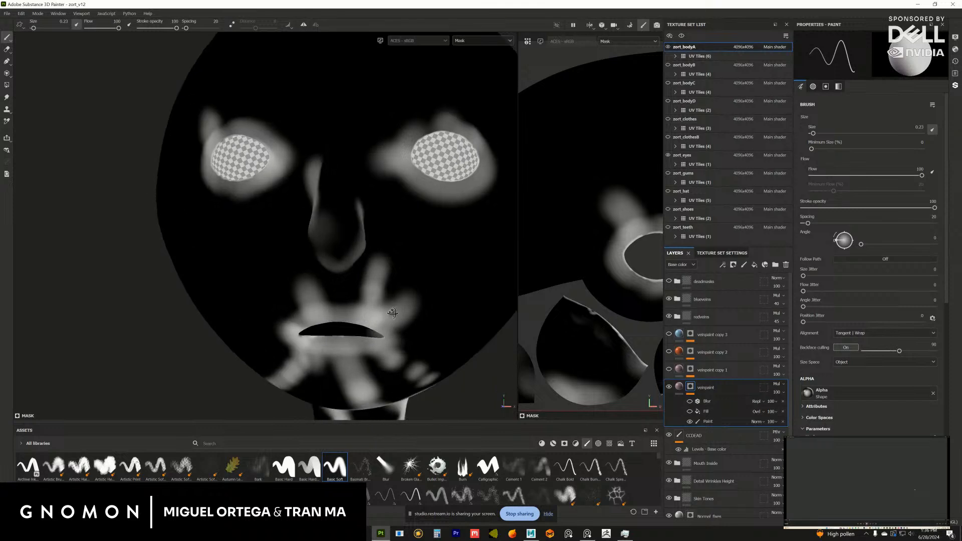
pyautogui.click(690, 412)
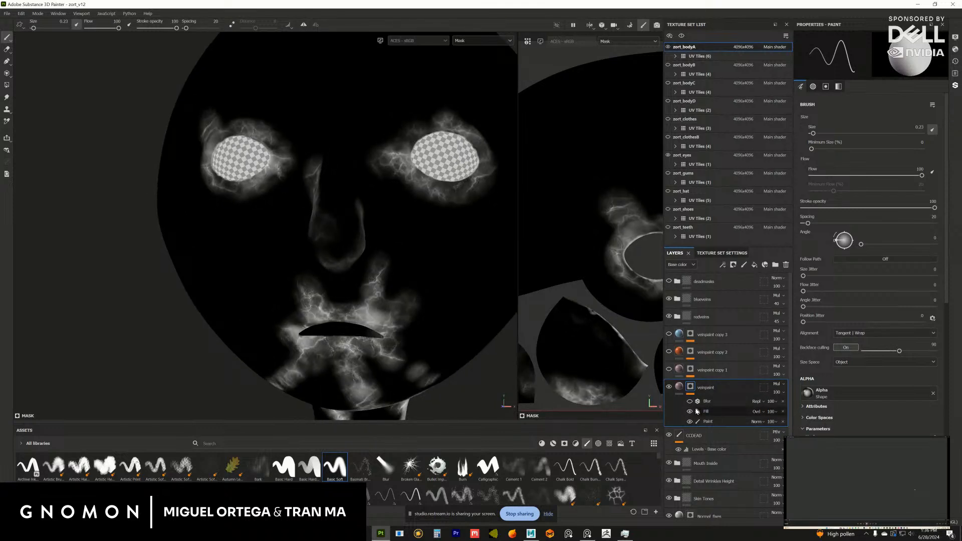
pyautogui.click(705, 413)
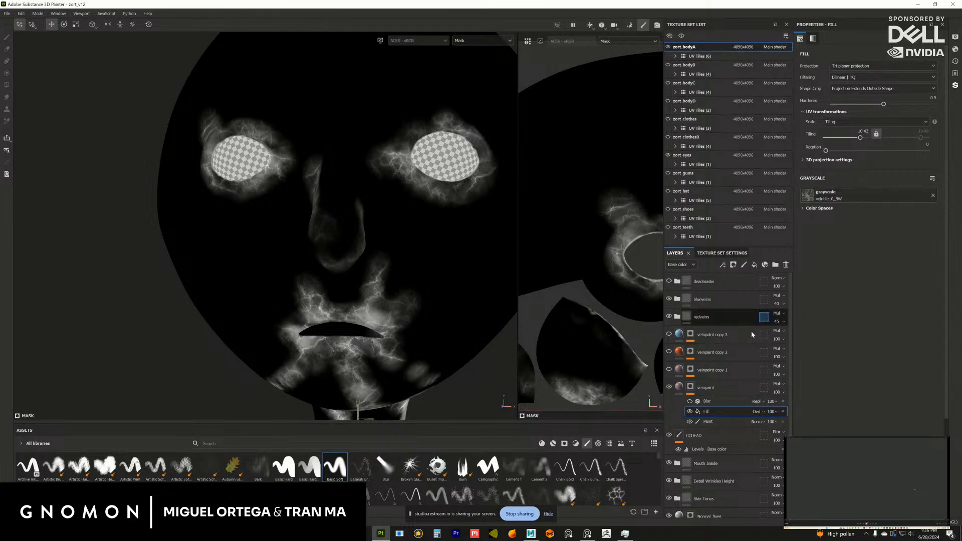
# Step: Return to the material display, hide the existing Paint effect in the veinpaint mask and add a new Paint effect above it
pyautogui.click(680, 388)
pyautogui.click(708, 422)
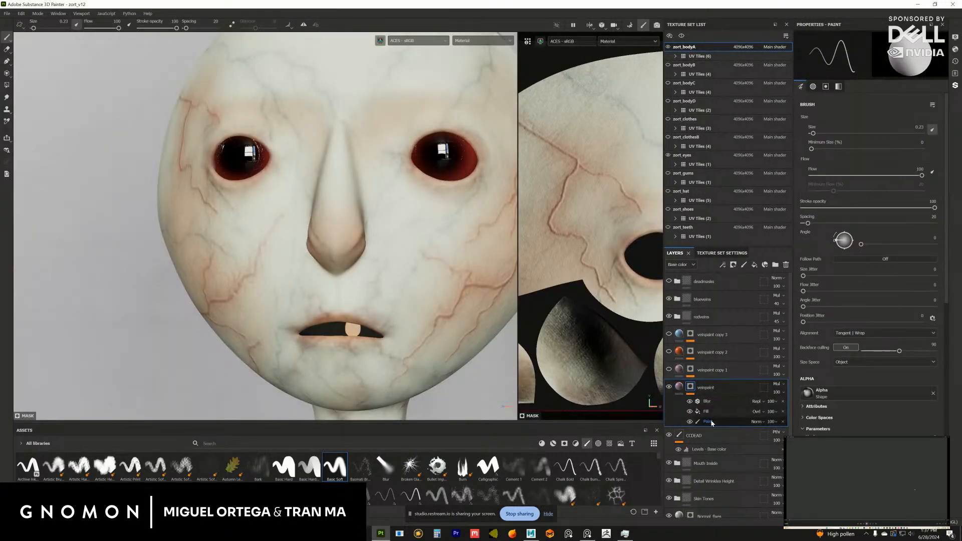
pyautogui.click(690, 422)
pyautogui.click(722, 265)
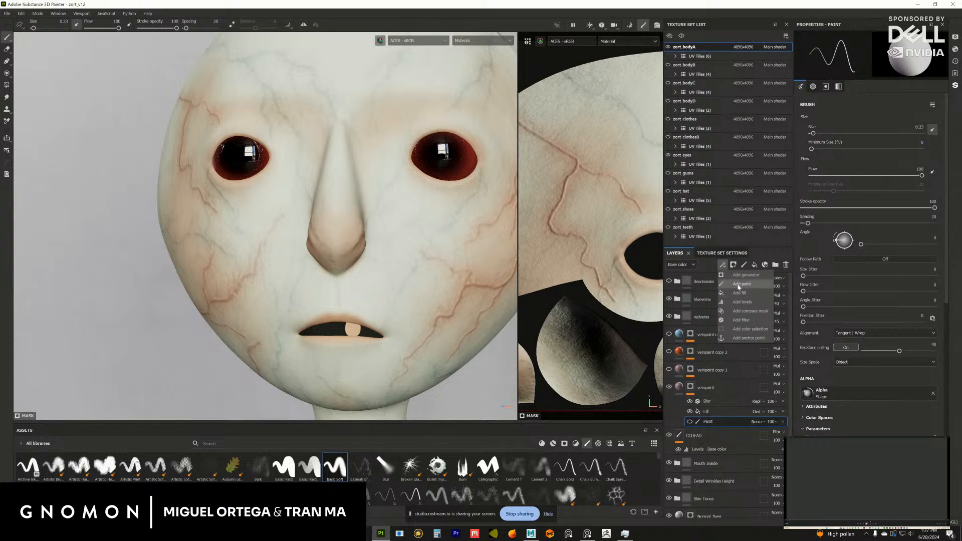
pyautogui.click(741, 284)
# Step: Paint soft veining around the lips and mouth corners in the new Paint effect, using brush size 5.75, flow 42 and stroke opacity 41
pyautogui.scroll(3, 386, 283)
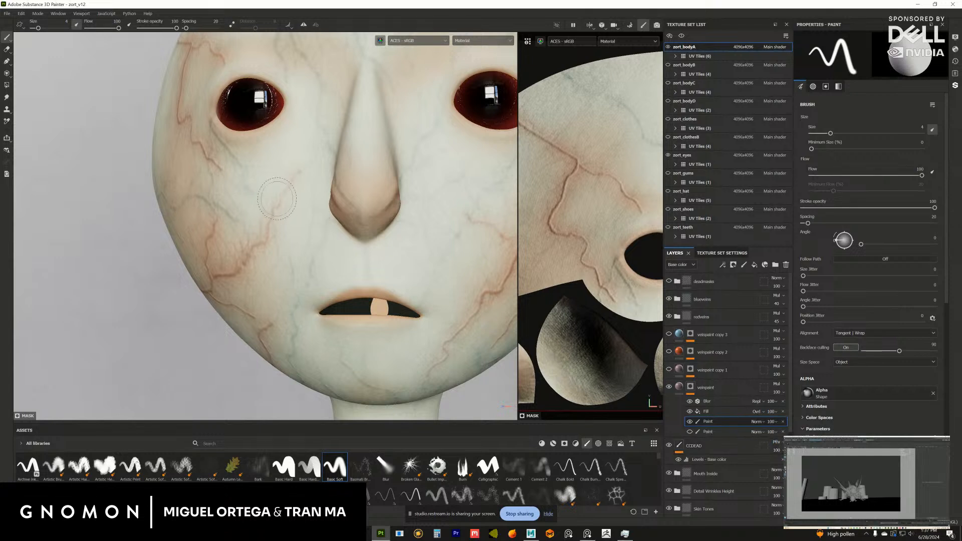
pyautogui.moveTo(198, 81); pyautogui.dragTo(199, 70)
pyautogui.moveTo(167, 28)
pyautogui.mouseDown()
pyautogui.moveTo(100, 28)
pyautogui.moveTo(155, 28)
pyautogui.mouseUp()
pyautogui.moveTo(335, 256)
pyautogui.mouseDown()
pyautogui.moveTo(352, 240)
pyautogui.moveTo(361, 246)
pyautogui.mouseUp()
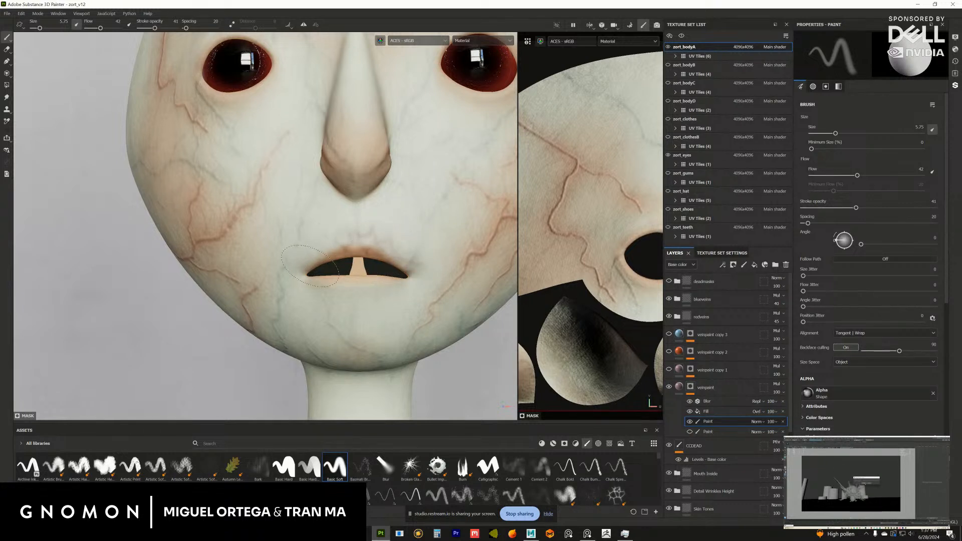
pyautogui.scroll(3, 379, 334)
pyautogui.moveTo(379, 334)
pyautogui.mouseDown()
pyautogui.moveTo(346, 257)
pyautogui.moveTo(356, 219)
pyautogui.moveTo(355, 258)
pyautogui.mouseUp()
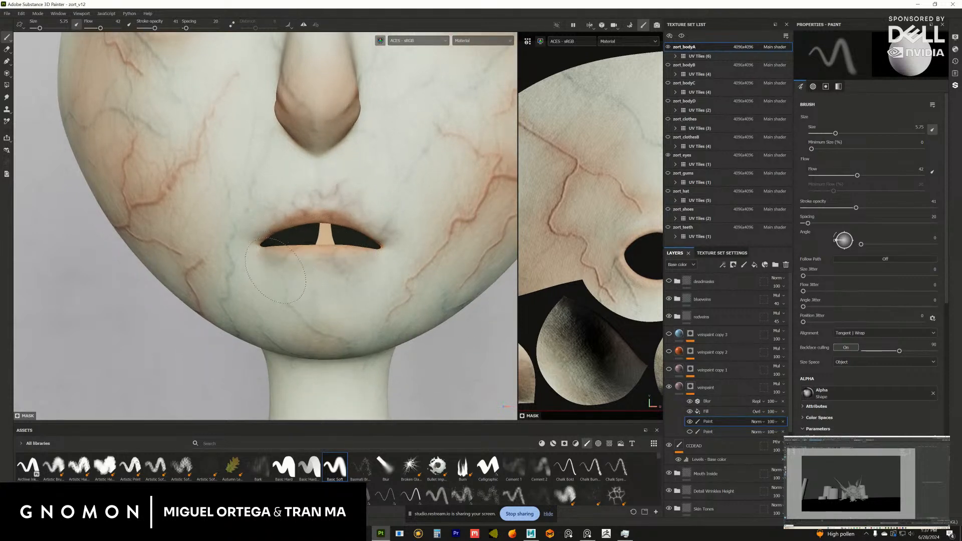
pyautogui.moveTo(361, 252); pyautogui.dragTo(385, 246)
pyautogui.moveTo(329, 254); pyautogui.dragTo(368, 260)
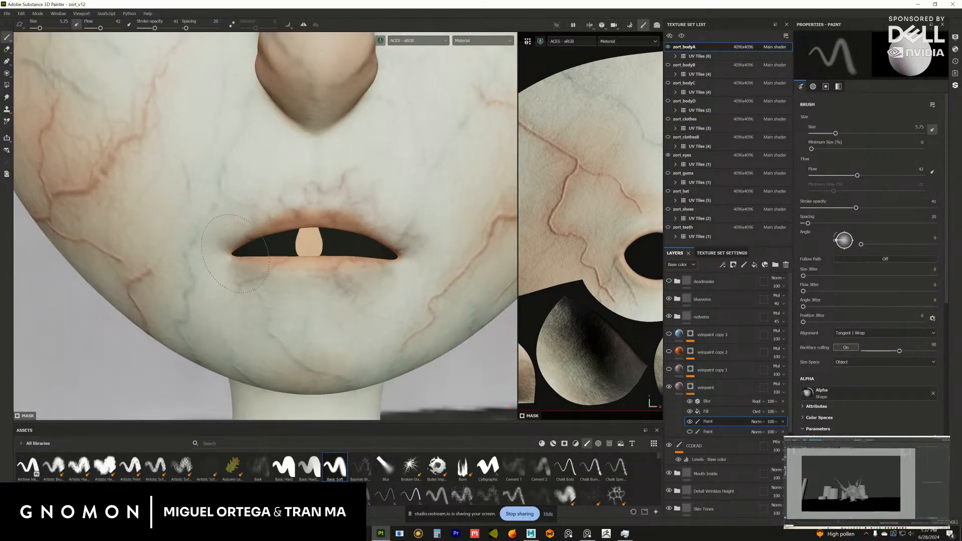
pyautogui.moveTo(216, 253)
pyautogui.mouseDown()
pyautogui.moveTo(308, 291)
pyautogui.moveTo(346, 228)
pyautogui.mouseUp()
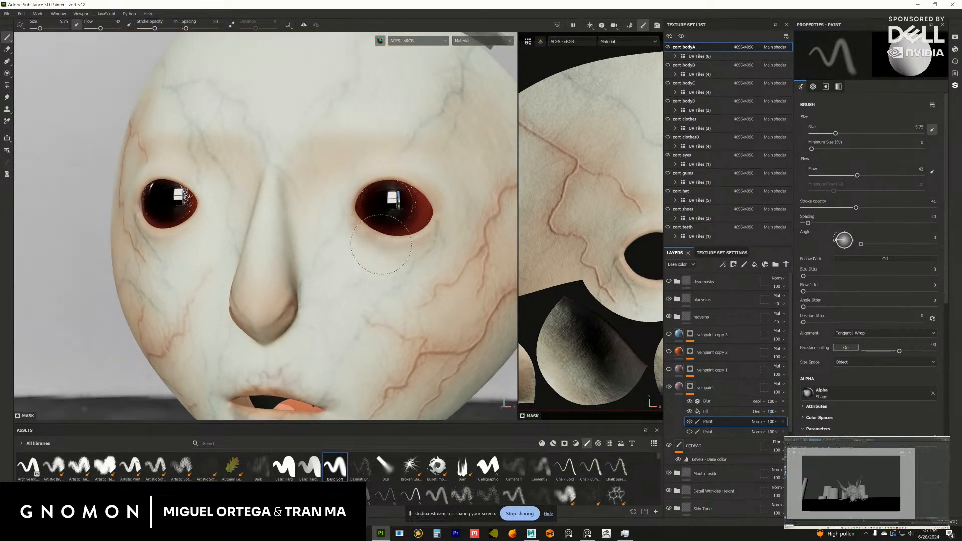
# Step: Paint soft veining beneath and around both eyes in the same veinpaint mask
pyautogui.moveTo(395, 245)
pyautogui.mouseDown()
pyautogui.moveTo(391, 277)
pyautogui.moveTo(384, 246)
pyautogui.mouseUp()
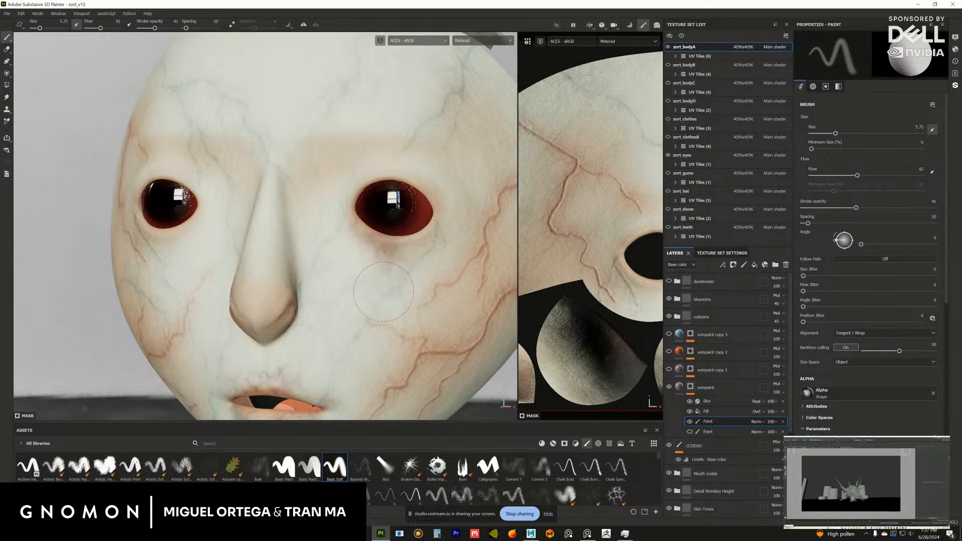
pyautogui.moveTo(295, 277)
pyautogui.mouseDown()
pyautogui.moveTo(383, 251)
pyautogui.moveTo(291, 210)
pyautogui.mouseUp()
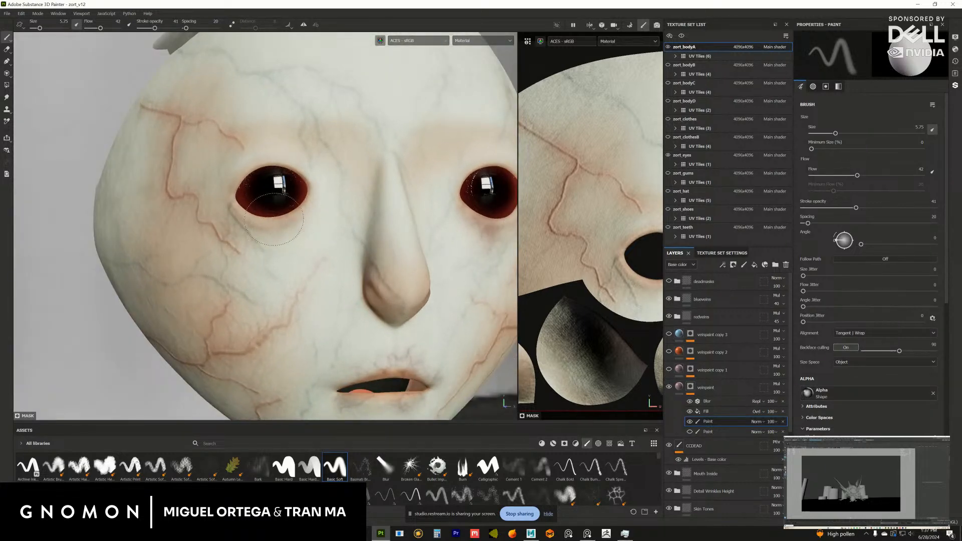
pyautogui.moveTo(274, 219); pyautogui.dragTo(321, 231)
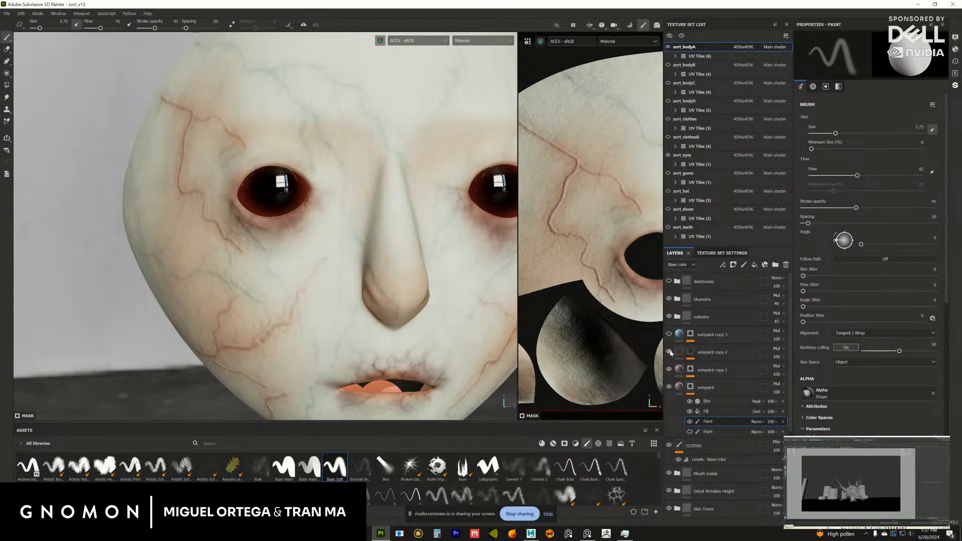
# Step: Make the layers veinpaint copy 1, veinpaint copy 2 and veinpaint copy 3 visible on the face
pyautogui.click(669, 352)
pyautogui.click(669, 334)
pyautogui.moveTo(300, 240)
pyautogui.mouseDown()
pyautogui.moveTo(324, 271)
pyautogui.moveTo(301, 258)
pyautogui.mouseUp()
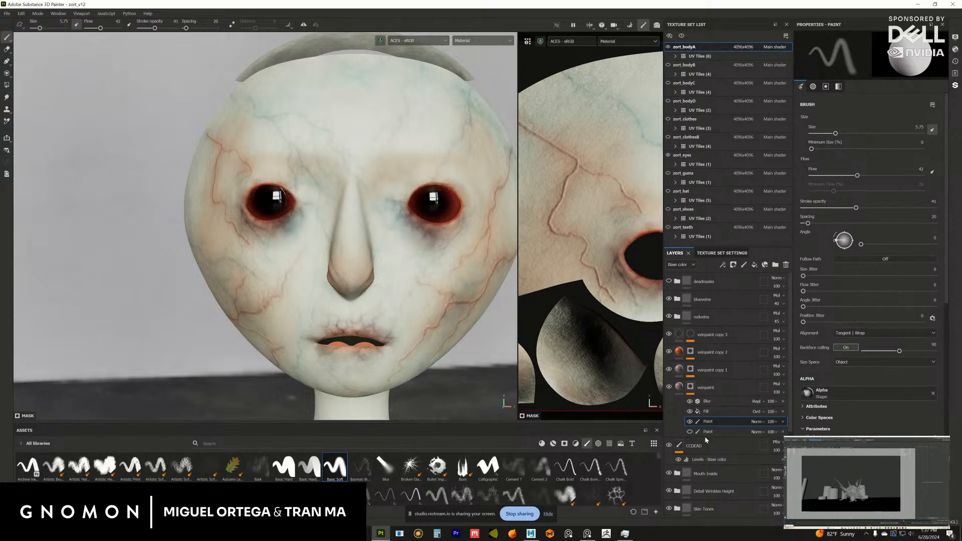
# Step: Hide the new Paint effect in the veinpaint mask, show the original Paint effect again and view the whole head
pyautogui.click(690, 421)
pyautogui.click(690, 431)
pyautogui.scroll(-2, 298, 282)
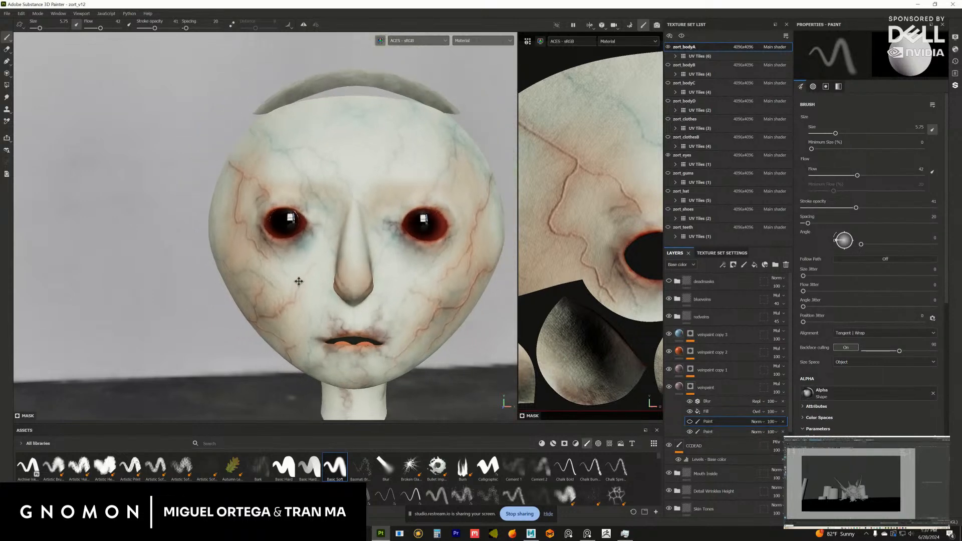
pyautogui.moveTo(299, 282); pyautogui.dragTo(351, 270)
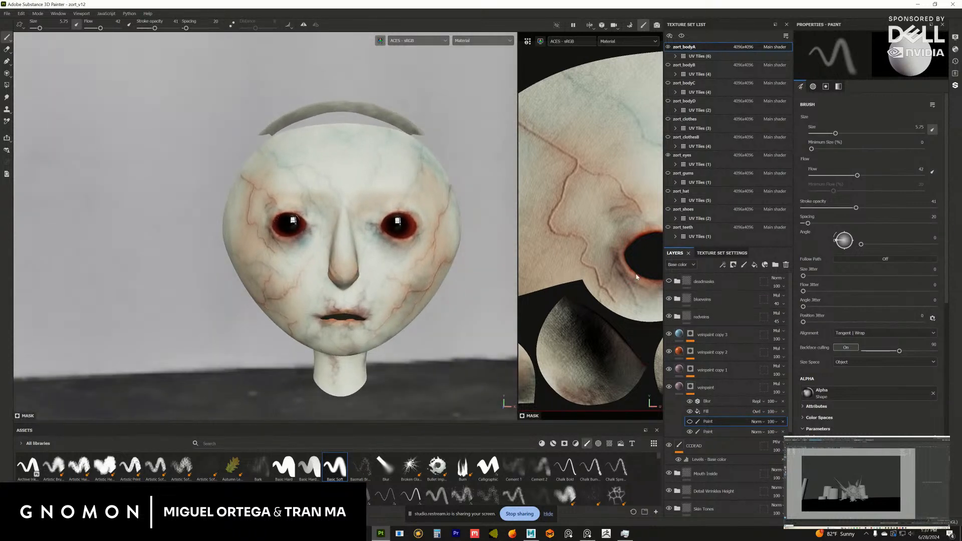
pyautogui.scroll(2, 309, 268)
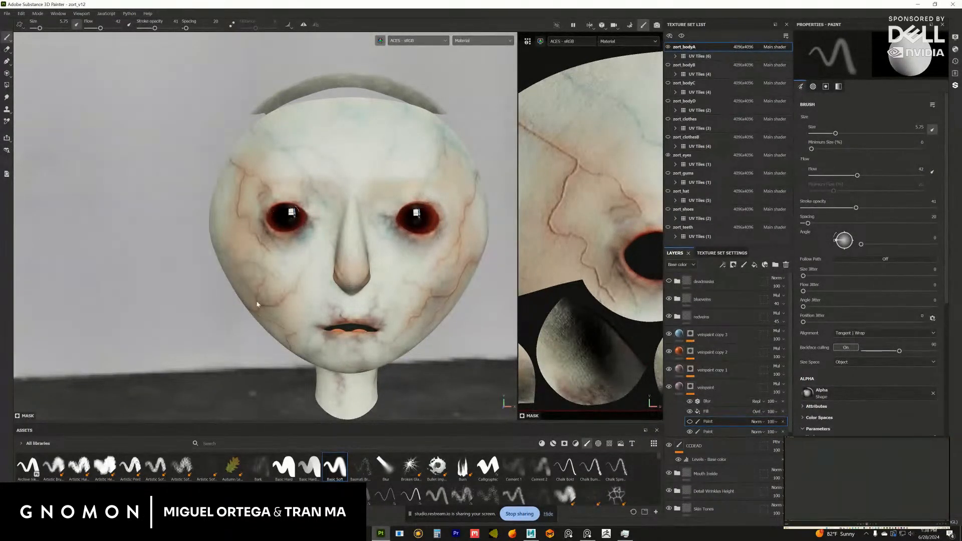
# Step: Make the deadmasks folder visible and expand it, and display the User0 channel alone on the head
pyautogui.click(675, 283)
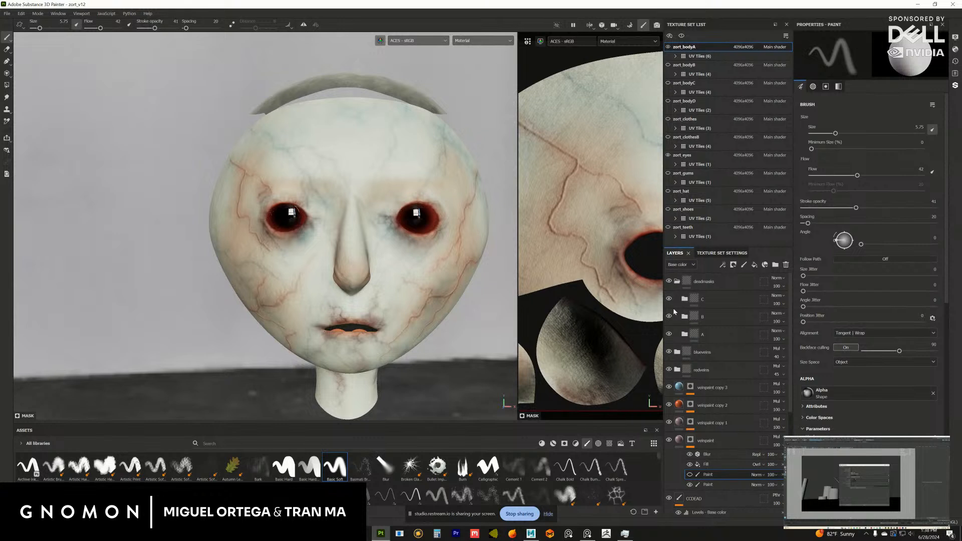
pyautogui.click(509, 40)
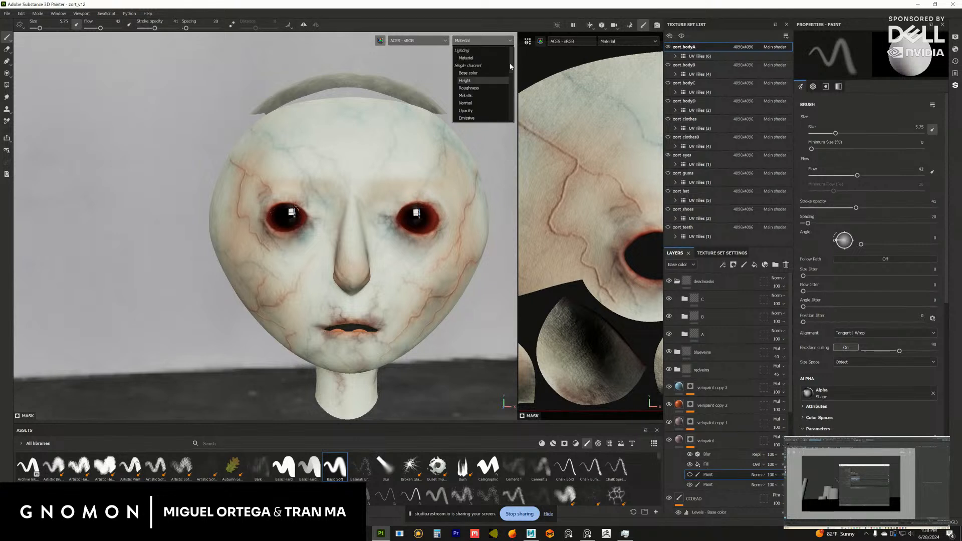
pyautogui.scroll(-3, 510, 66)
pyautogui.click(468, 103)
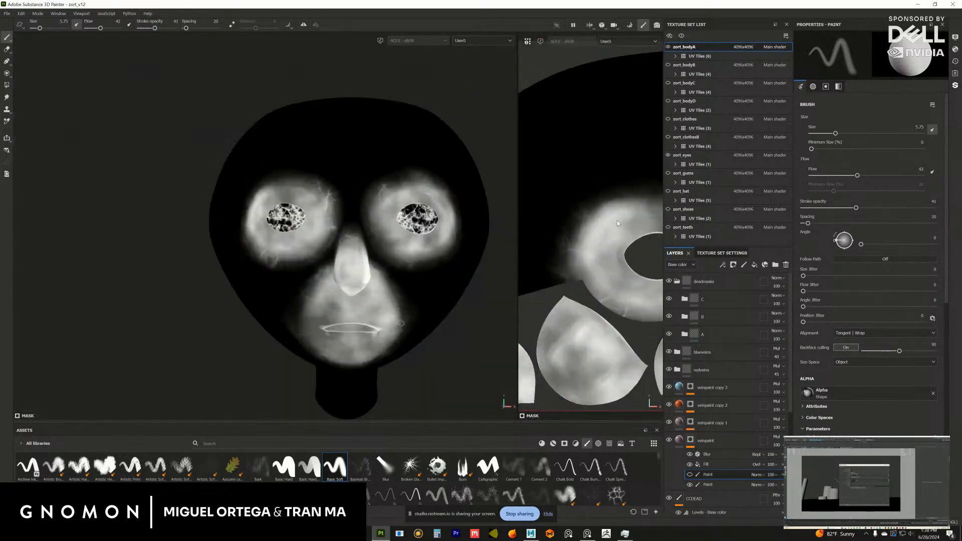
# Step: Examine the channel list in the texture set settings, and display the User1, User2 and User0 channels one after another
pyautogui.click(722, 253)
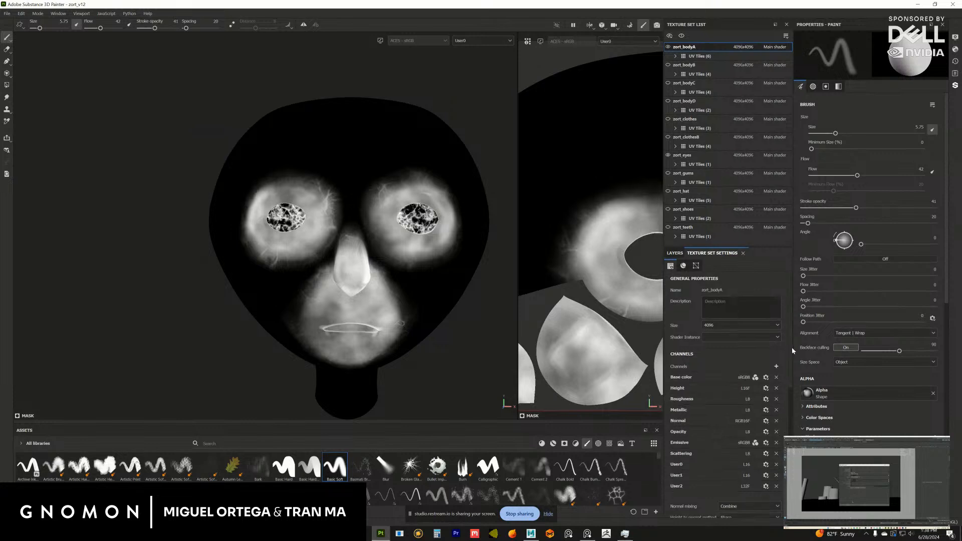
pyautogui.scroll(-3, 792, 347)
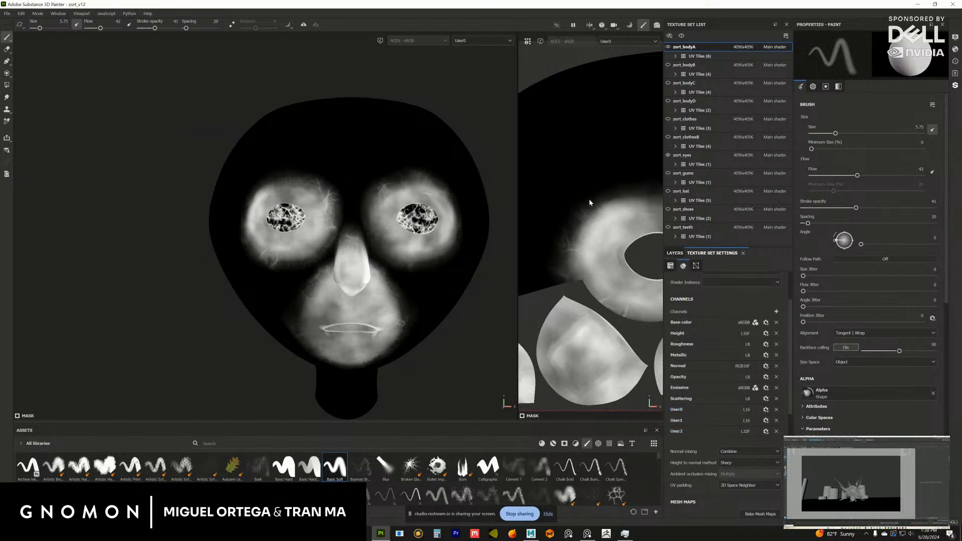
pyautogui.click(478, 42)
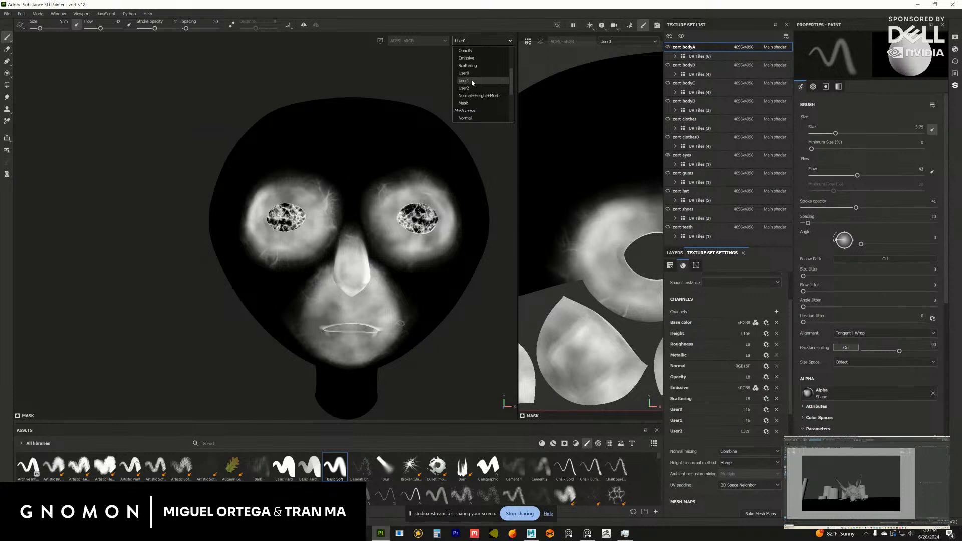
pyautogui.click(465, 81)
pyautogui.click(468, 42)
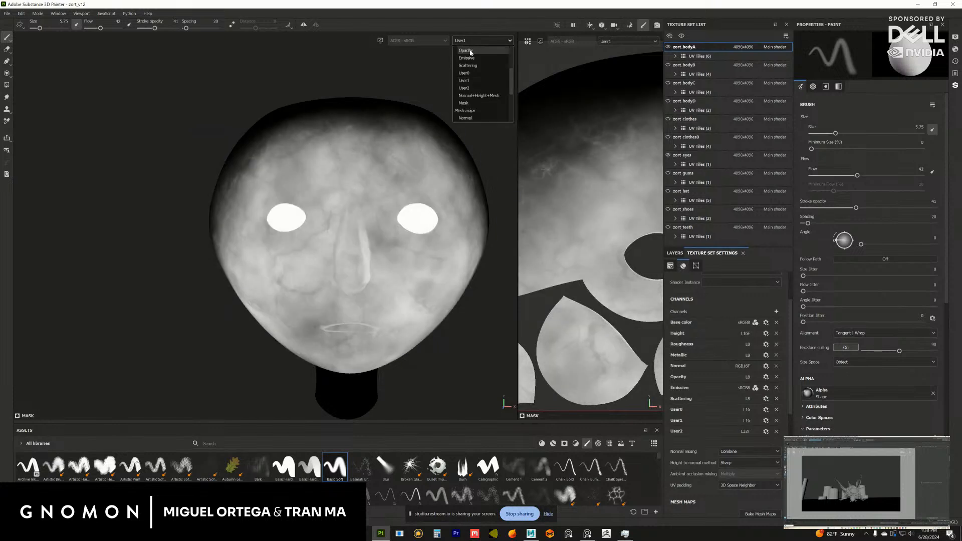
pyautogui.click(469, 89)
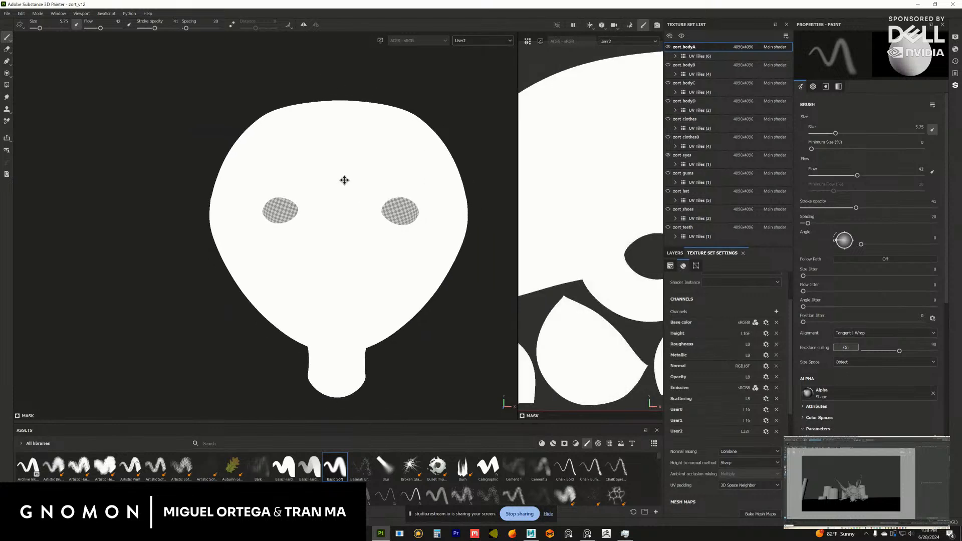
pyautogui.click(483, 42)
pyautogui.scroll(2, 481, 65)
pyautogui.click(464, 76)
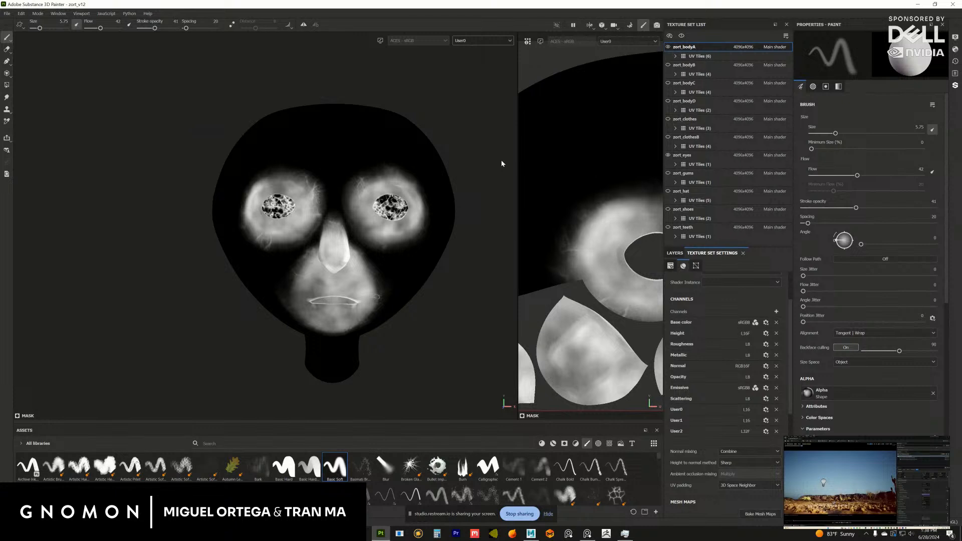
# Step: Display the User1 channel on the head, view the Opacity channel and return to User1
pyautogui.click(485, 40)
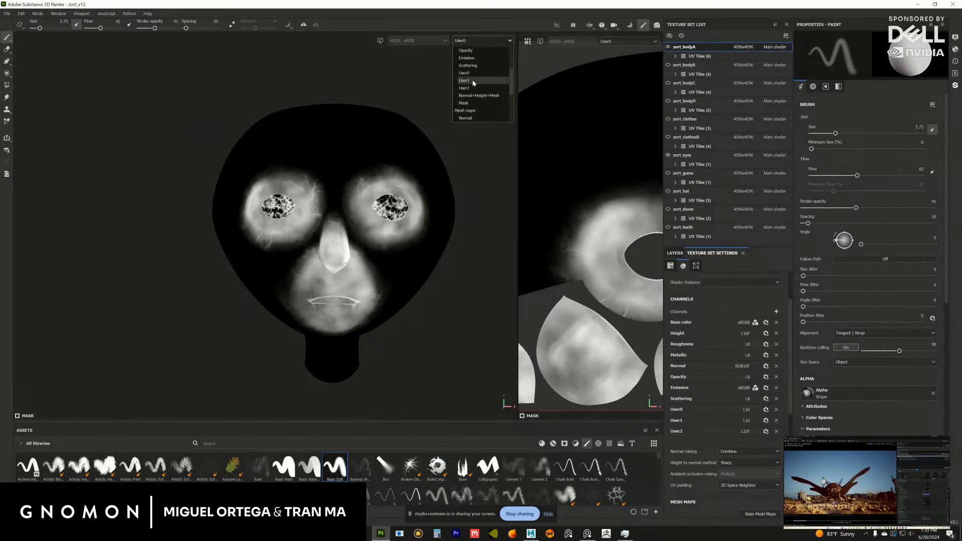
pyautogui.click(395, 191)
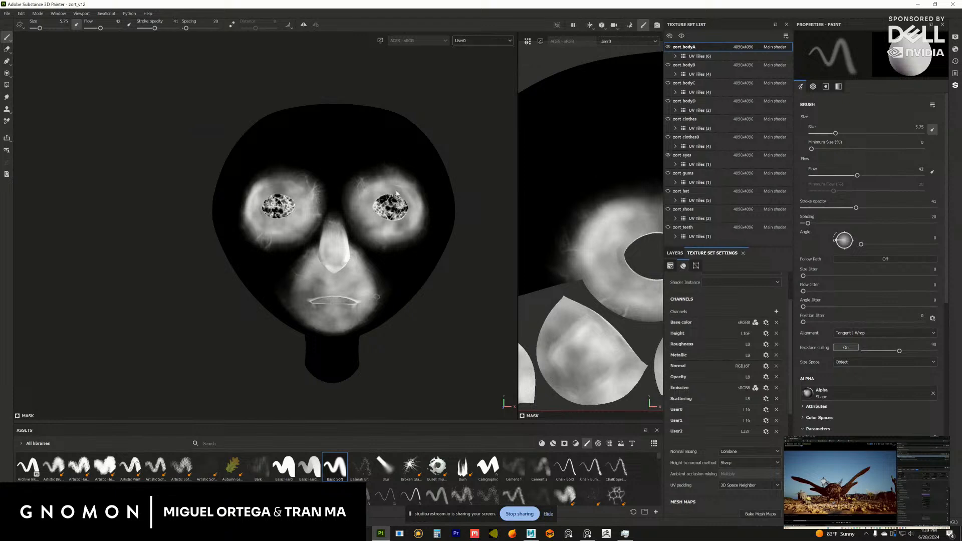
pyautogui.scroll(3, 401, 206)
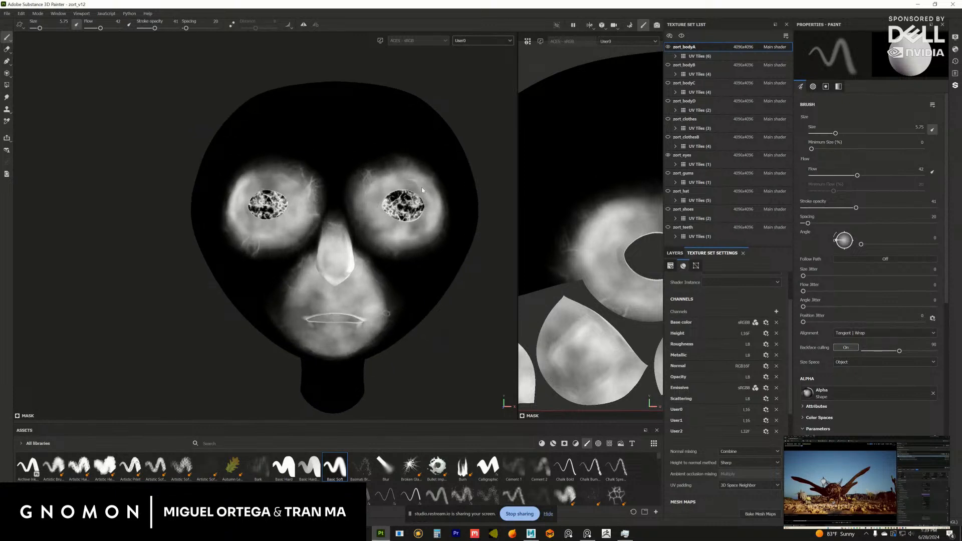
pyautogui.click(488, 40)
pyautogui.click(475, 81)
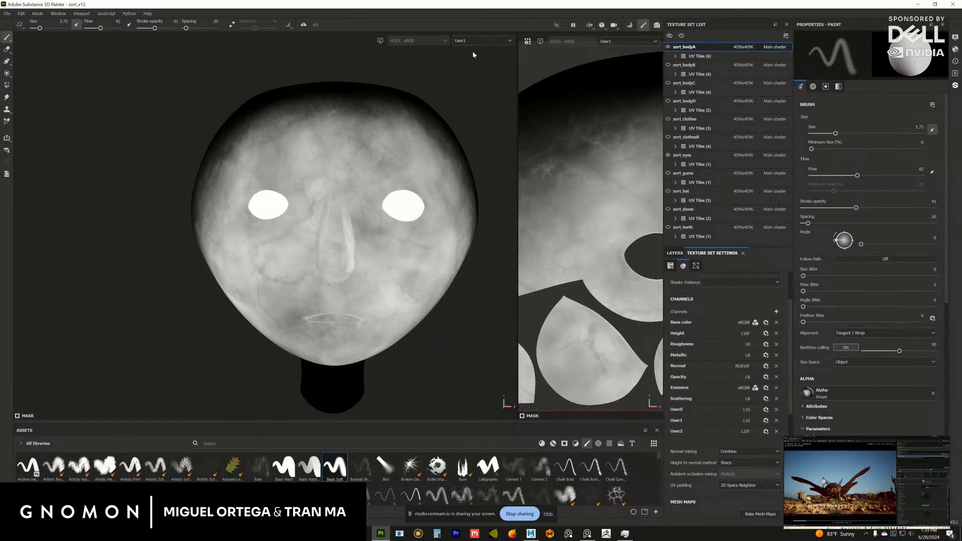
pyautogui.click(476, 39)
pyautogui.click(475, 80)
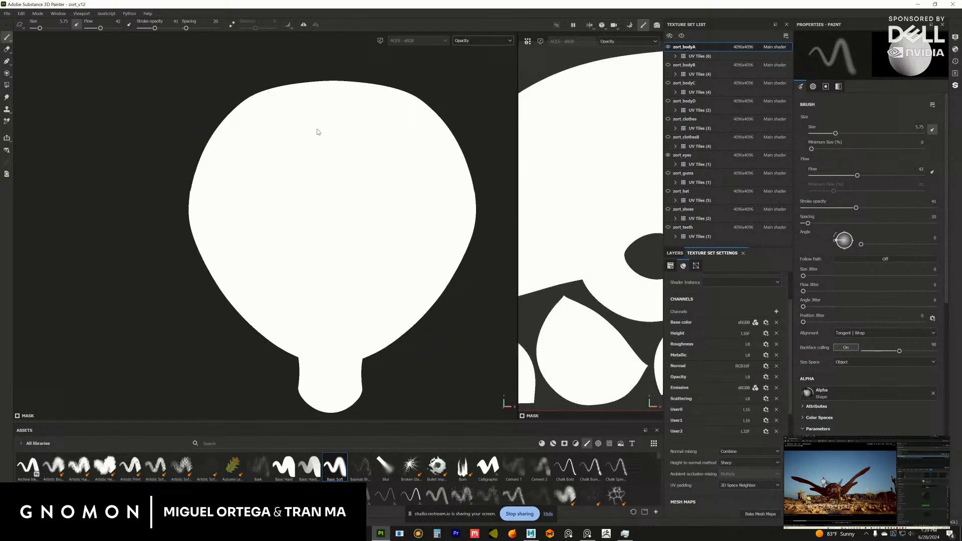
pyautogui.click(467, 39)
pyautogui.click(470, 81)
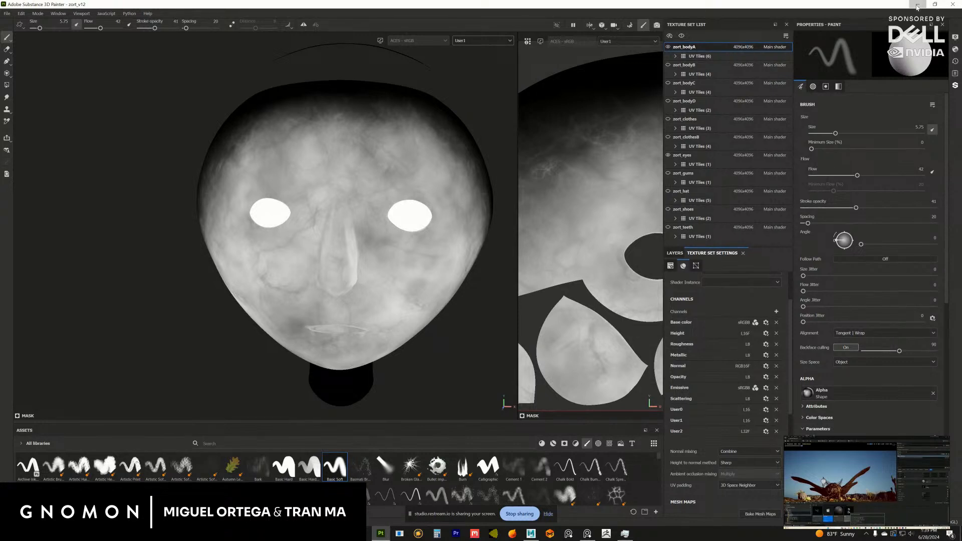
# Step: Minimize Substance 3D Painter and Maya and launch Unreal Engine from the desktop
pyautogui.click(953, 5)
pyautogui.click(462, 278)
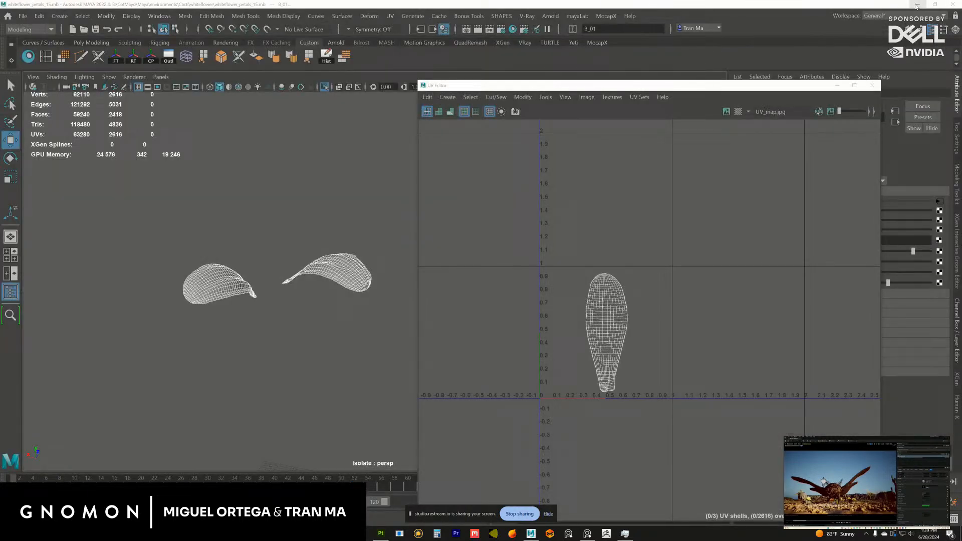
pyautogui.click(917, 5)
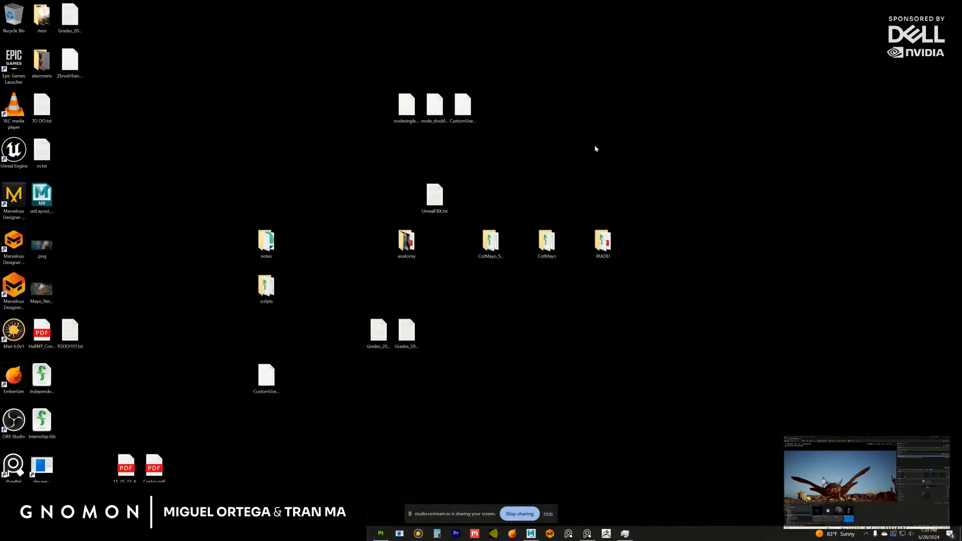
pyautogui.doubleClick(21, 71)
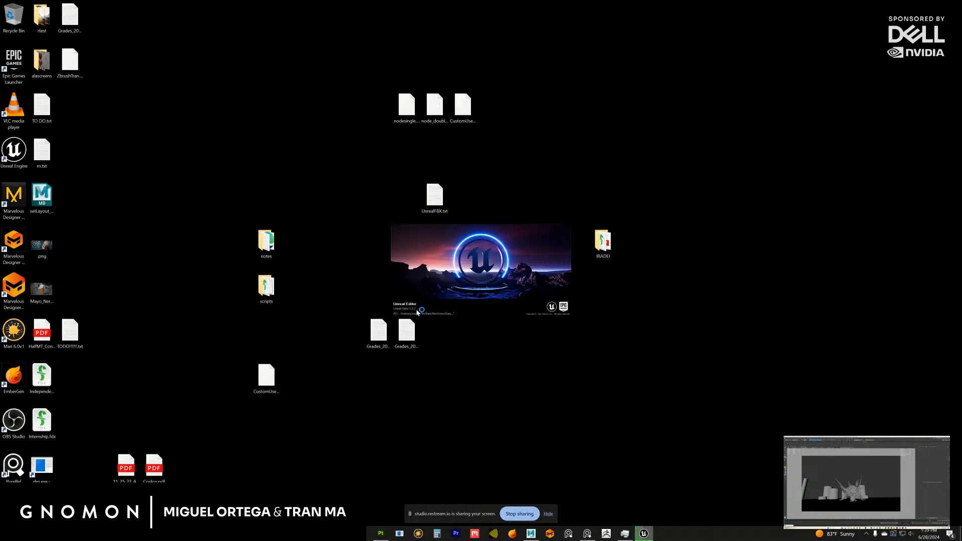
# Step: Switch to Maya, turn off isolation of the two petals, deselect them and inspect the whole white flower model
pyautogui.click(530, 535)
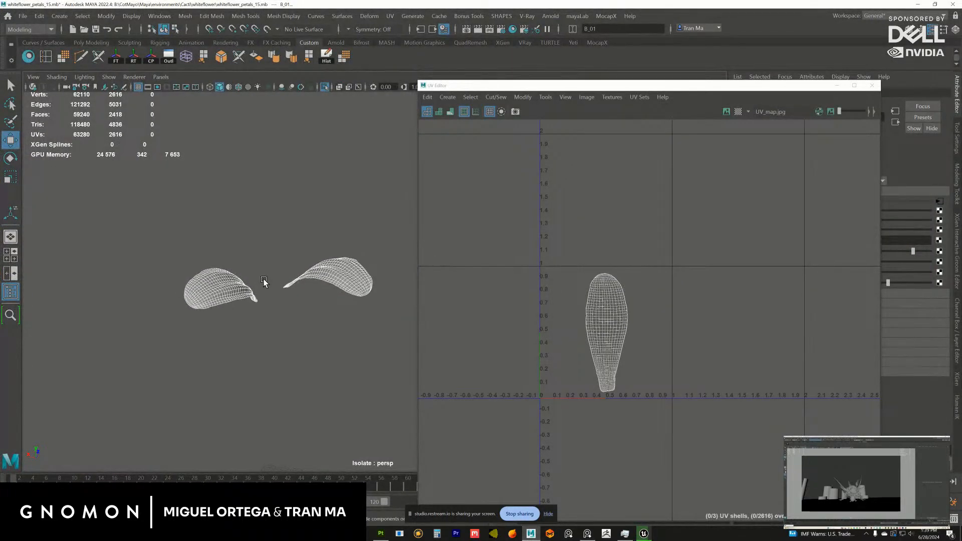
pyautogui.click(349, 87)
pyautogui.moveTo(301, 214); pyautogui.dragTo(351, 205)
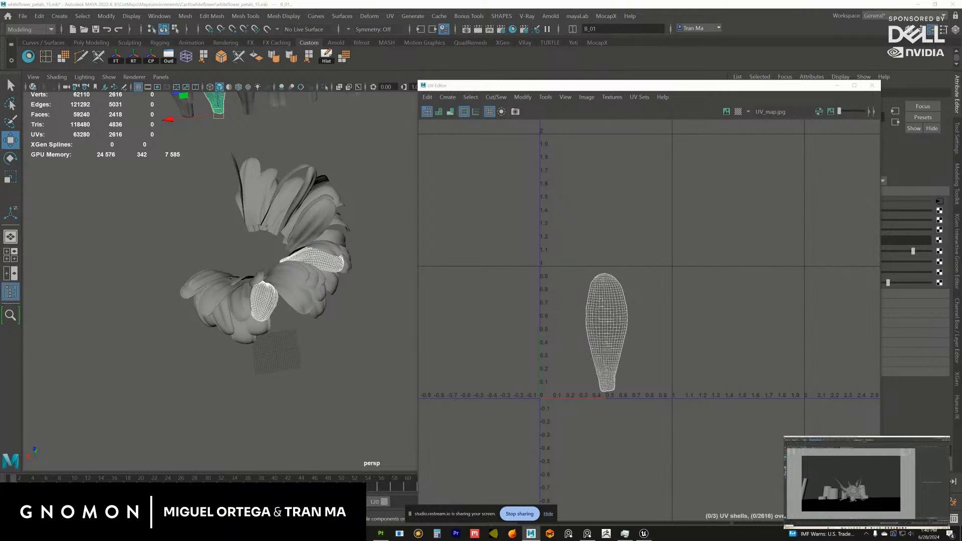
pyautogui.click(276, 351)
pyautogui.click(235, 306)
pyautogui.moveTo(300, 258); pyautogui.dragTo(320, 301)
pyautogui.click(358, 255)
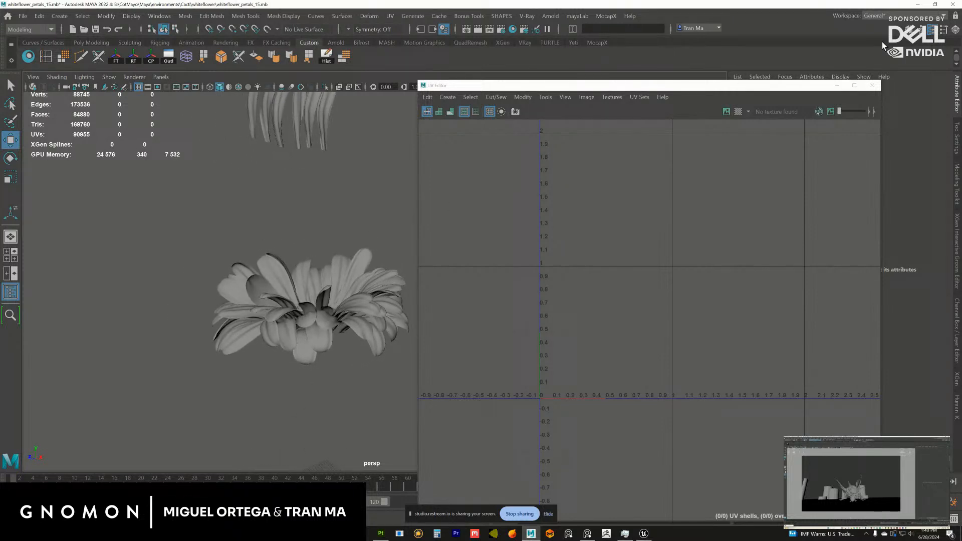
# Step: Minimize Maya, bring the Unreal Project Browser into view and open the CotMayo project
pyautogui.click(923, 5)
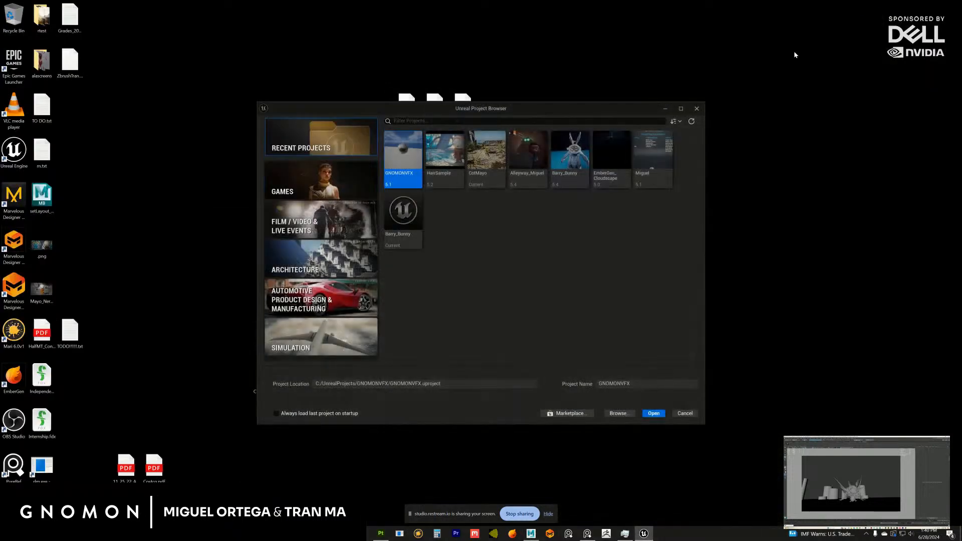
pyautogui.moveTo(600, 103); pyautogui.dragTo(793, 172)
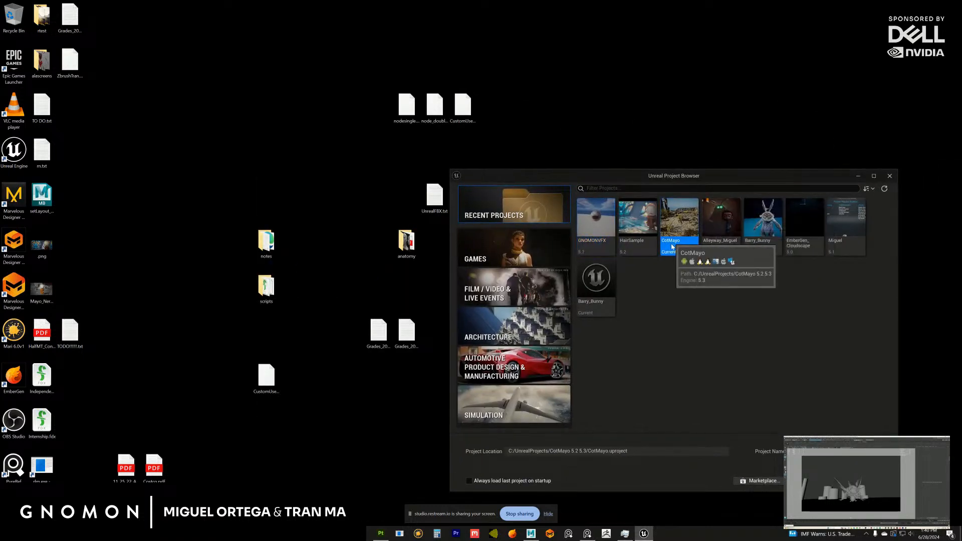
pyautogui.doubleClick(688, 240)
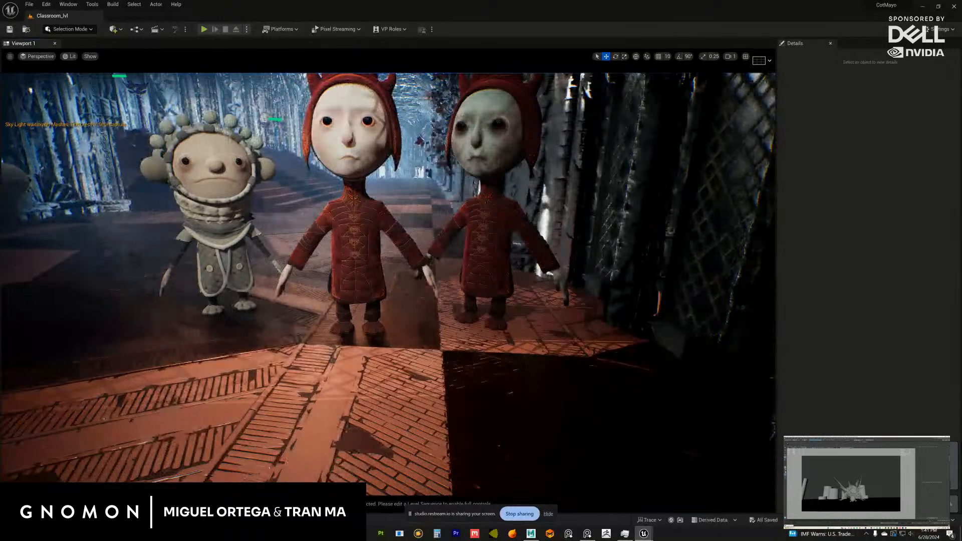
# Step: Run the r.RayTracing.Nanite.Mode console command in the classroom level and view the three characters
pyautogui.press('`')
pyautogui.write('r.RayTracing')
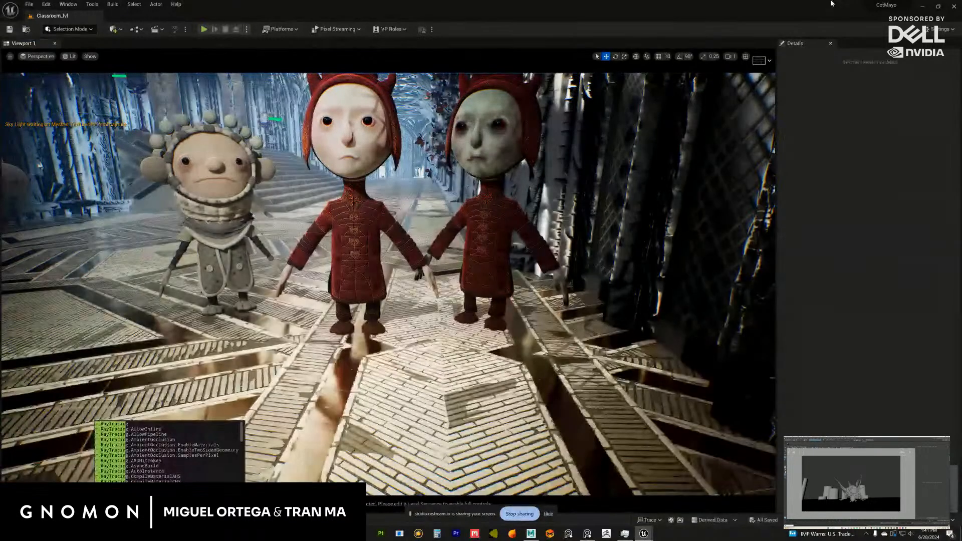
pyautogui.write('.Nanite.Mode')
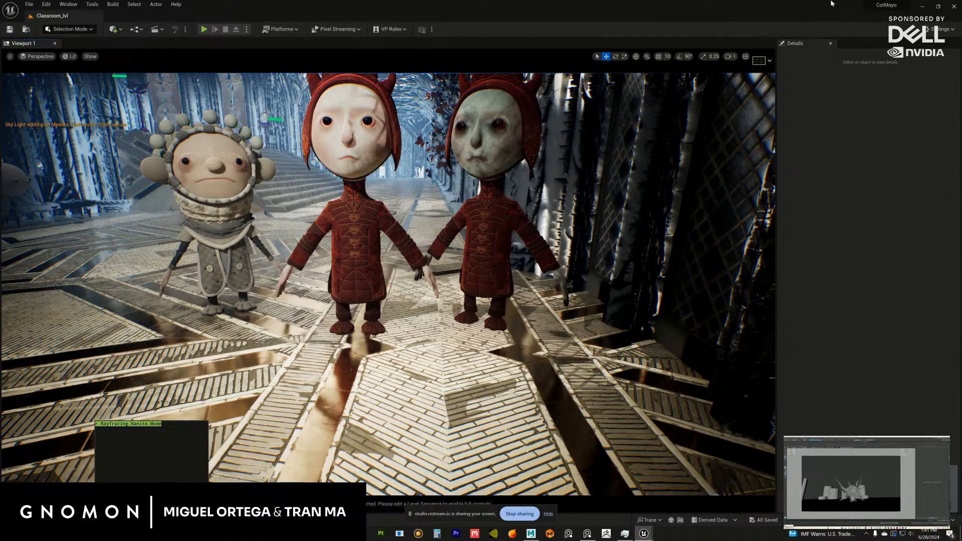
pyautogui.press('Return')
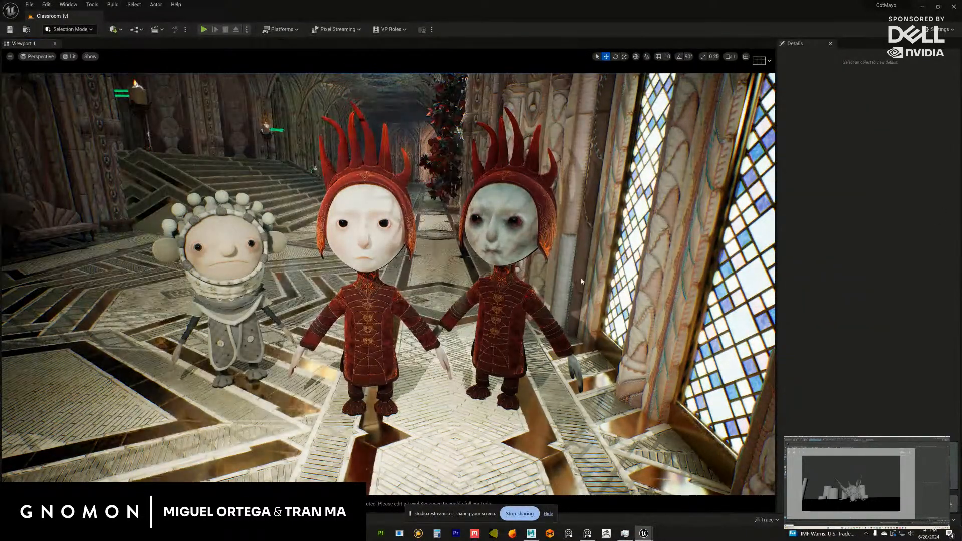
pyautogui.press('1')
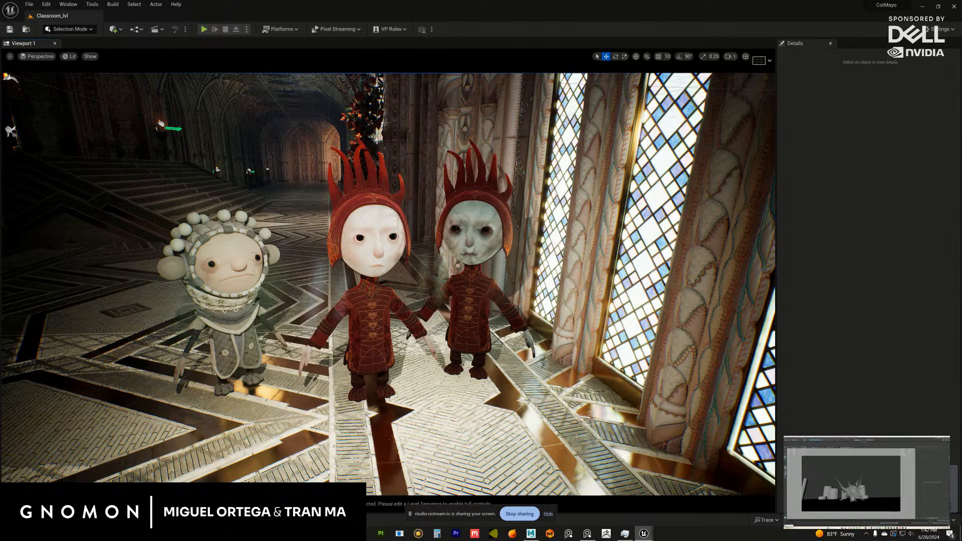
# Step: Open NewLevelSequence from the Zort characters folder in Sequencer and arrange the floating windows so both stay reachable
pyautogui.moveTo(961, 201); pyautogui.dragTo(594, 186)
pyautogui.click(569, 245)
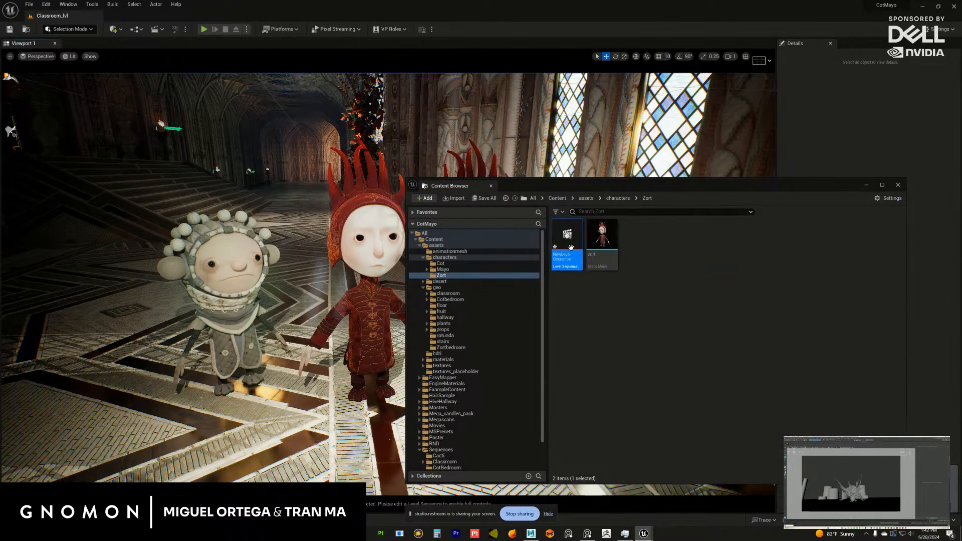
pyautogui.doubleClick(583, 251)
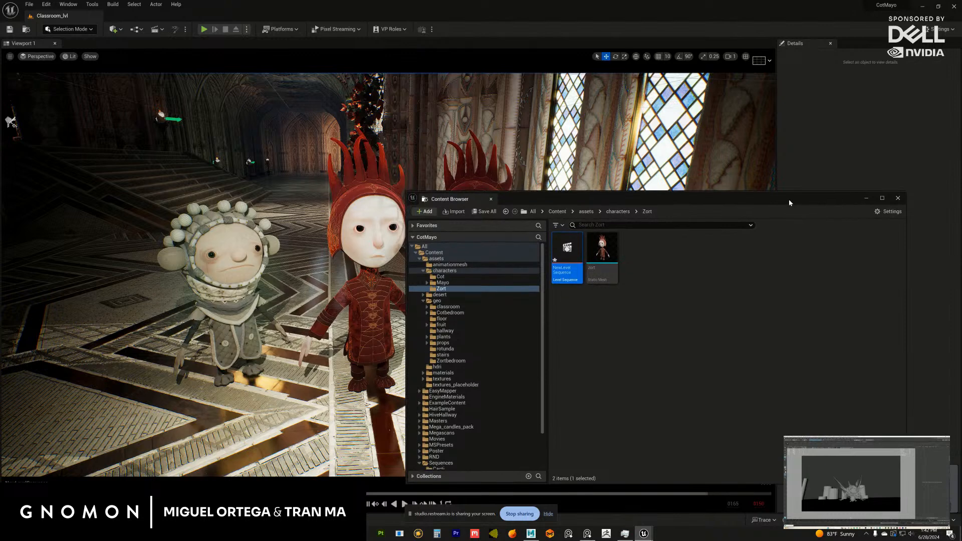
pyautogui.moveTo(782, 197); pyautogui.dragTo(818, 213)
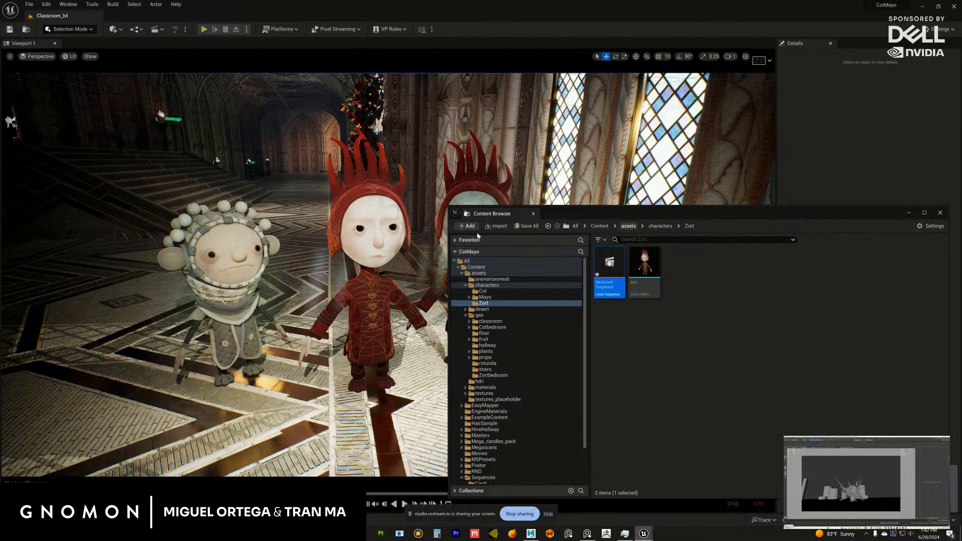
pyautogui.moveTo(526, 219); pyautogui.dragTo(493, 271)
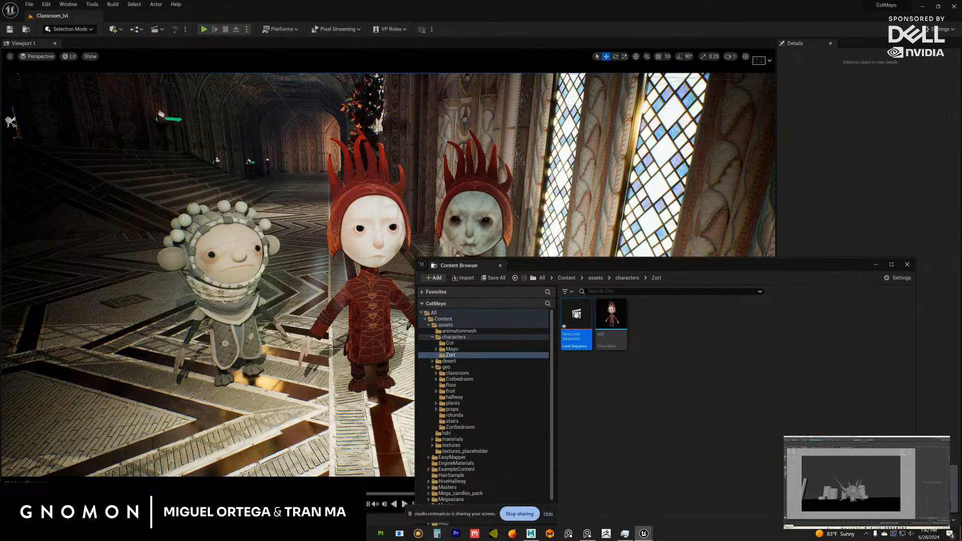
pyautogui.doubleClick(576, 316)
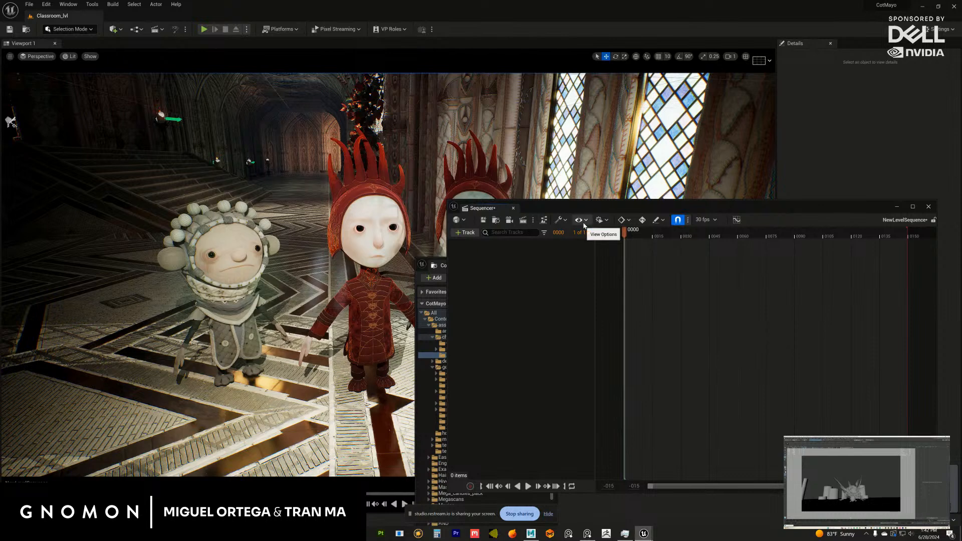
pyautogui.moveTo(760, 209); pyautogui.dragTo(746, 135)
# Step: Browse to materials/Master/material_param and add the ZortDeadMask parameter collection to the level sequence as a track
pyautogui.click(571, 264)
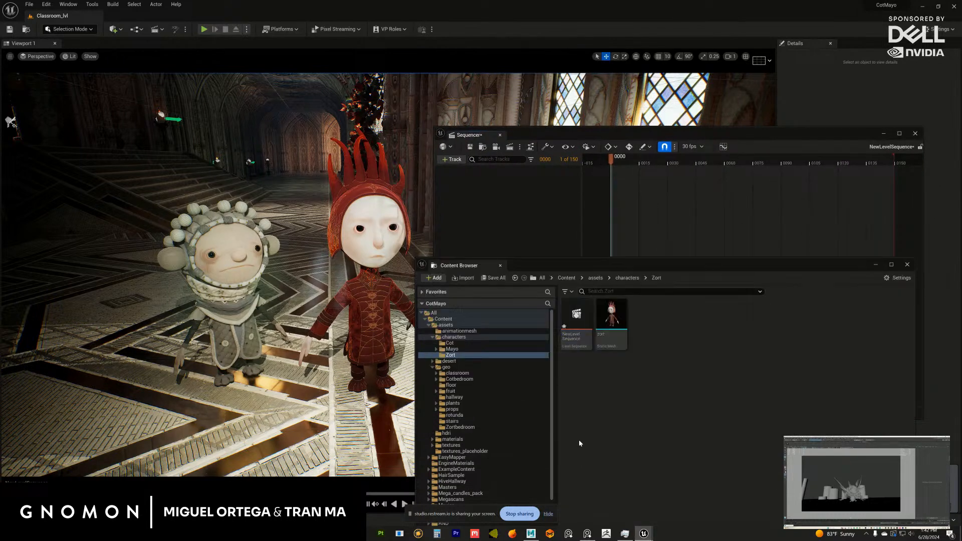
pyautogui.moveTo(572, 264); pyautogui.dragTo(548, 227)
pyautogui.moveTo(587, 277); pyautogui.dragTo(410, 404)
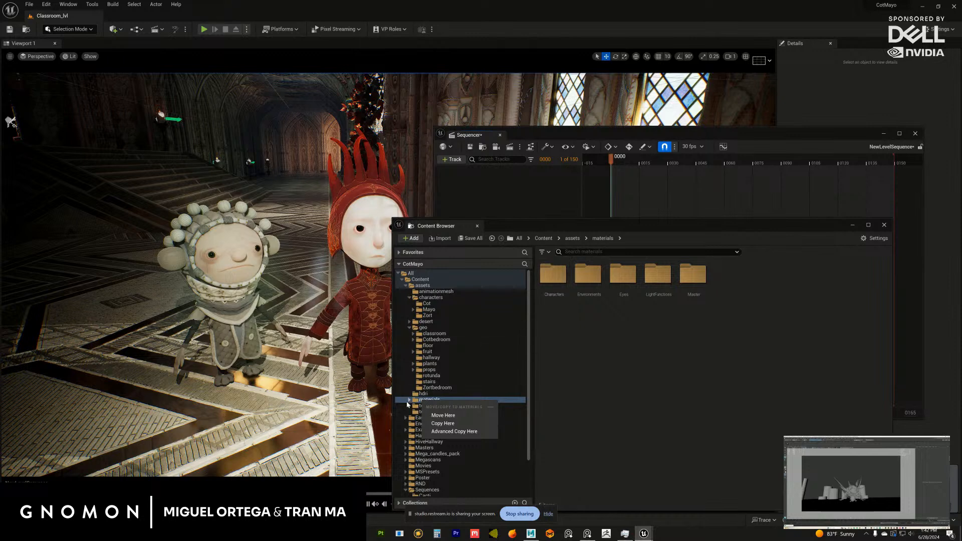
pyautogui.click(409, 400)
pyautogui.click(430, 430)
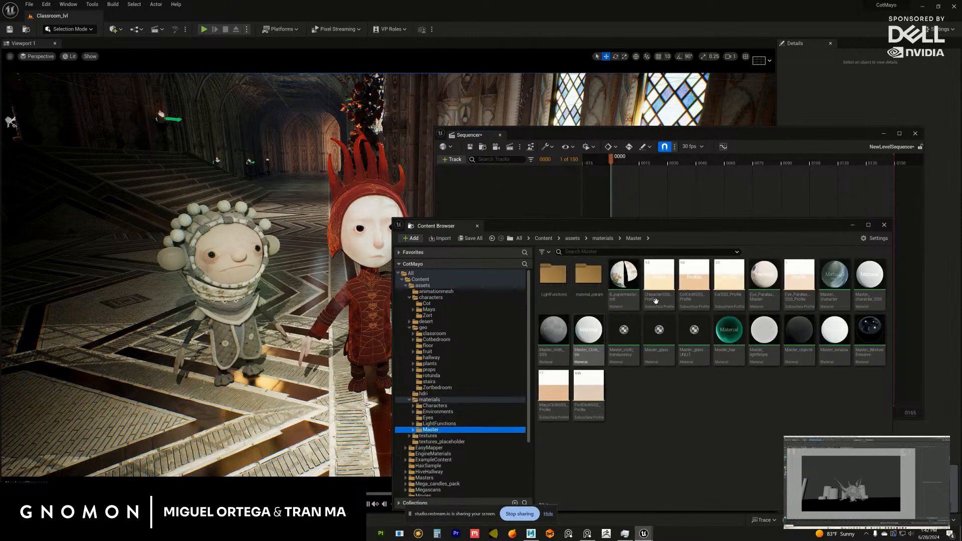
pyautogui.doubleClick(588, 276)
pyautogui.click(624, 281)
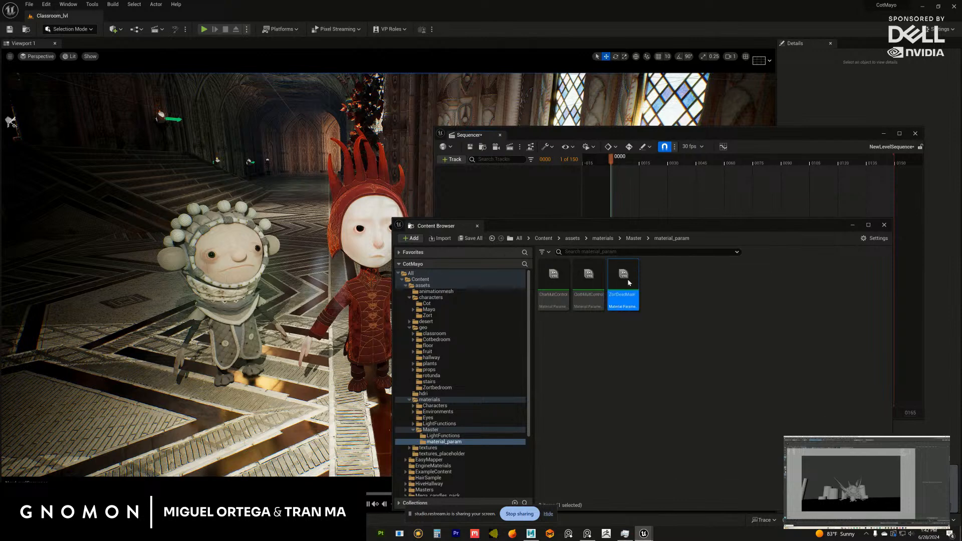
pyautogui.moveTo(623, 280); pyautogui.dragTo(521, 198)
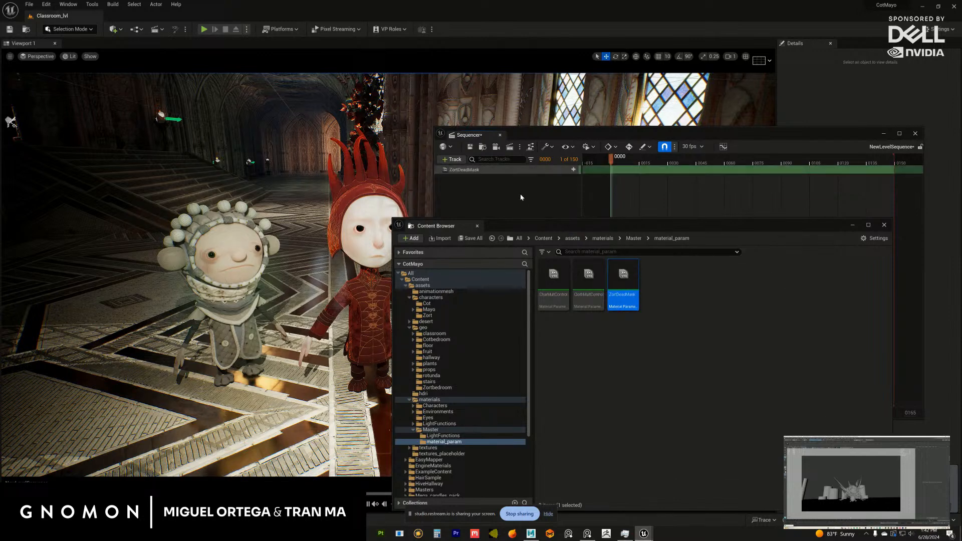
# Step: Open the ZortDeadMask collection to examine its scalar parameters, close it and move the asset browser clear of the sequence
pyautogui.moveTo(576, 228); pyautogui.dragTo(477, 217)
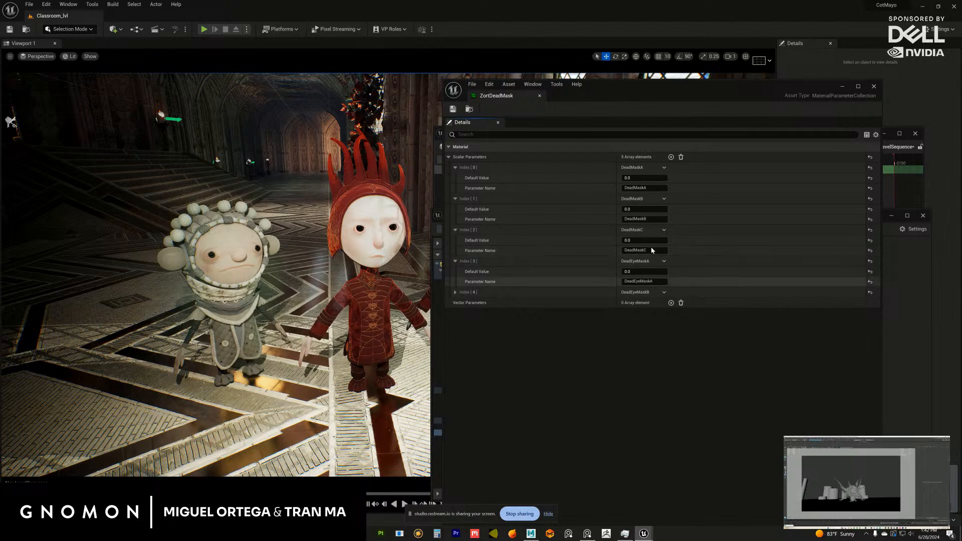
pyautogui.click(874, 86)
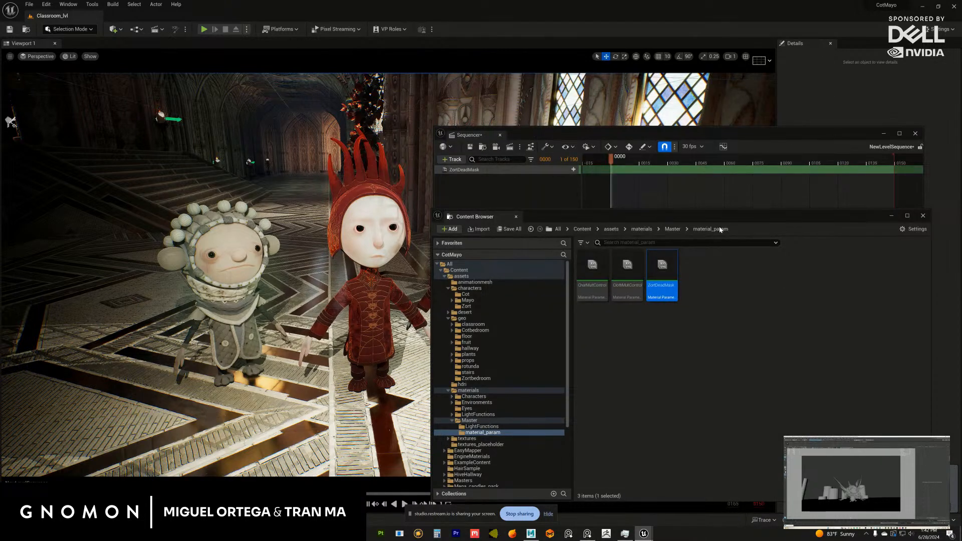
pyautogui.click(722, 221)
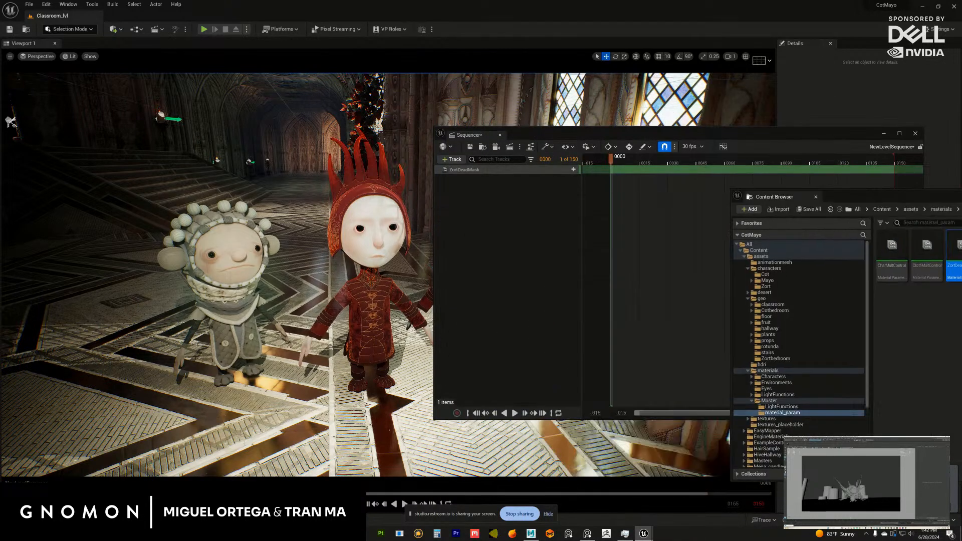
# Step: Set the level sequence's frame rate to 24 fps and move the Sequencer window off the characters
pyautogui.click(690, 147)
pyautogui.click(701, 200)
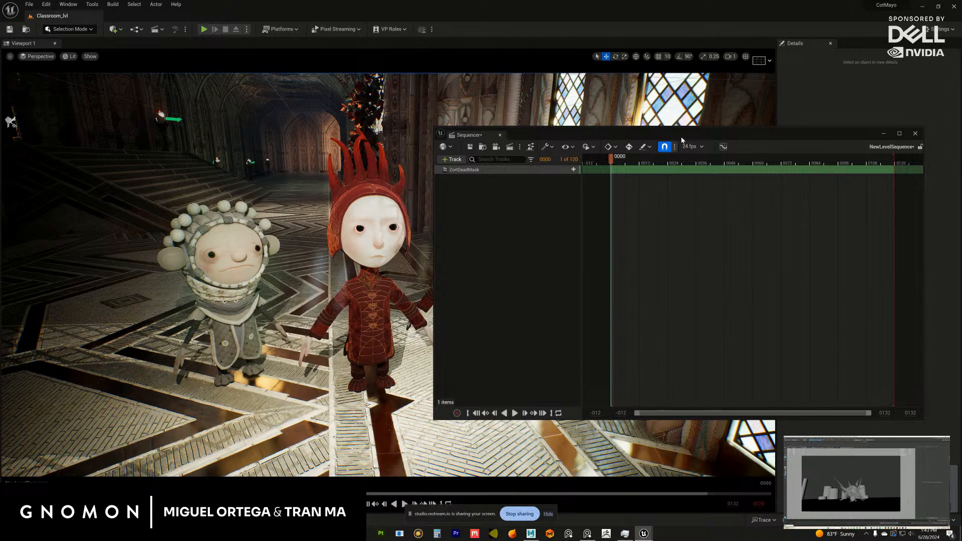
pyautogui.moveTo(682, 141); pyautogui.dragTo(769, 169)
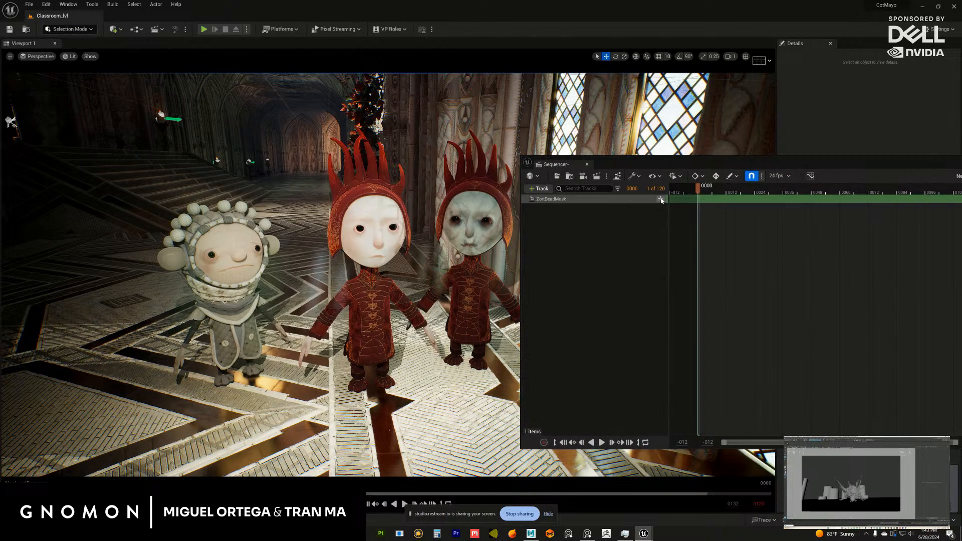
# Step: Add the DeadMaskA, DeadMaskB and DeadMaskC scalar parameters to the ZortDeadMask track at frame 0
pyautogui.click(661, 199)
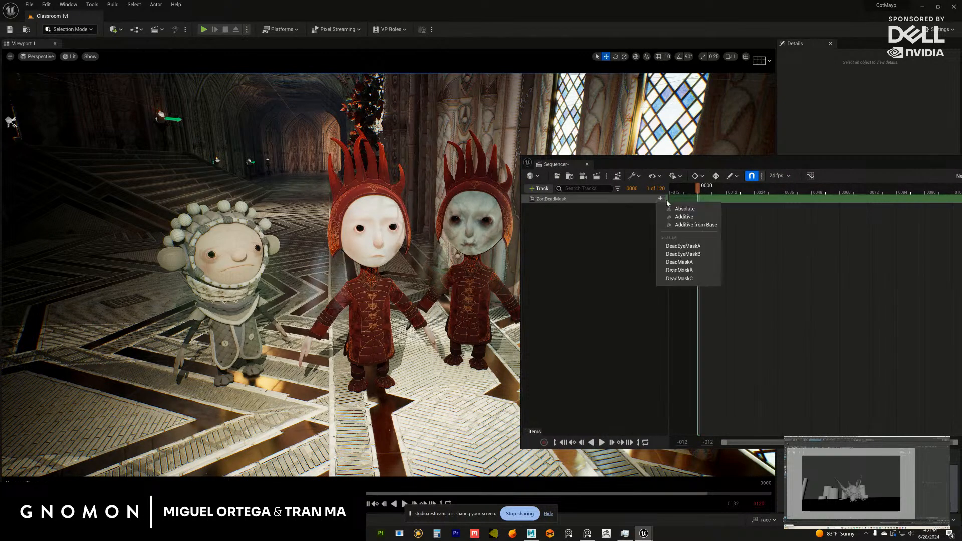
pyautogui.click(680, 263)
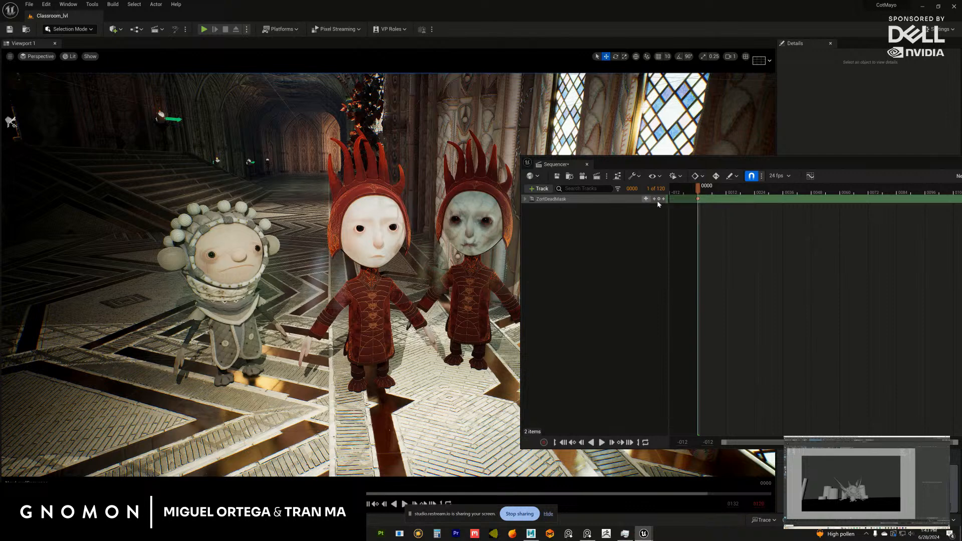
pyautogui.click(645, 199)
pyautogui.click(670, 271)
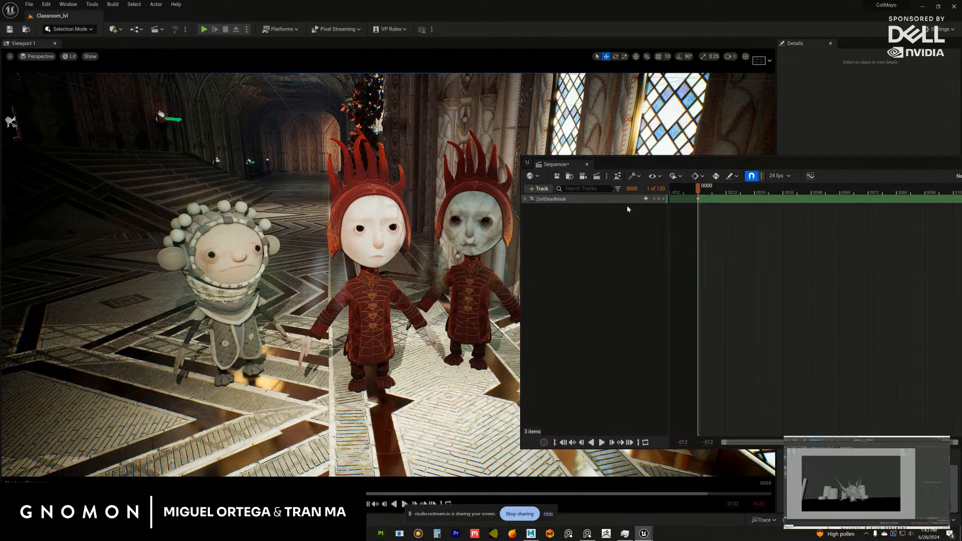
pyautogui.click(526, 199)
pyautogui.click(646, 199)
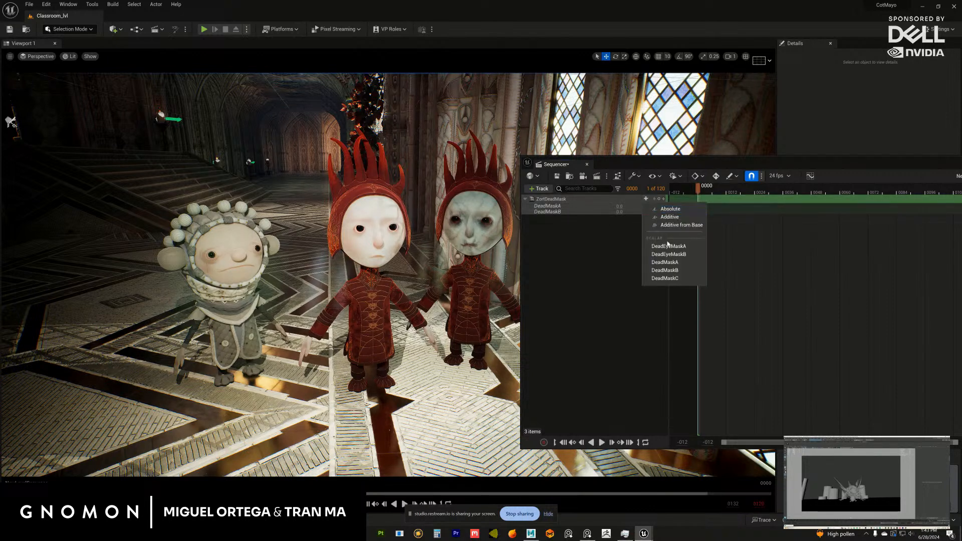
pyautogui.click(665, 278)
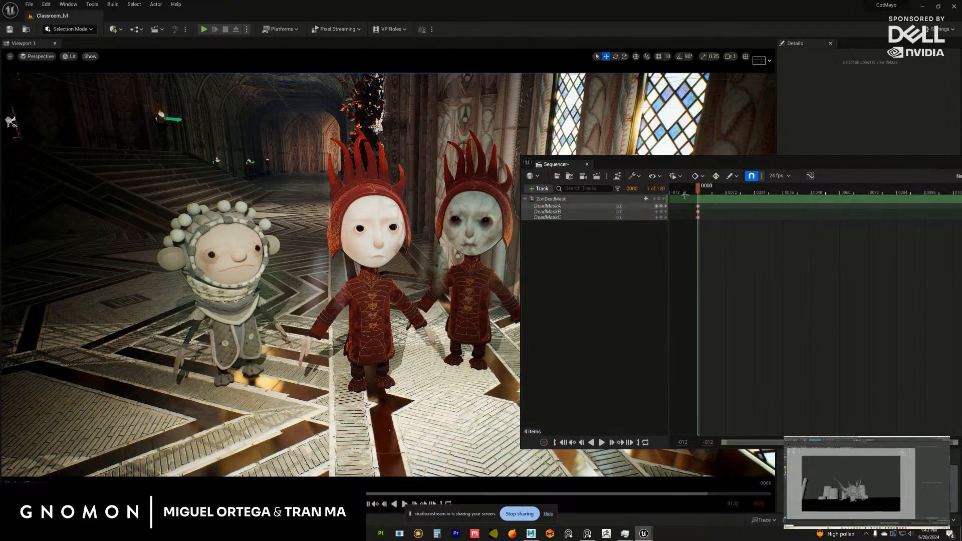
# Step: Frame the characters closely, select SpotLight18 and lower its intensity
pyautogui.moveTo(697, 166); pyautogui.dragTo(715, 171)
pyautogui.scroll(5, 401, 278)
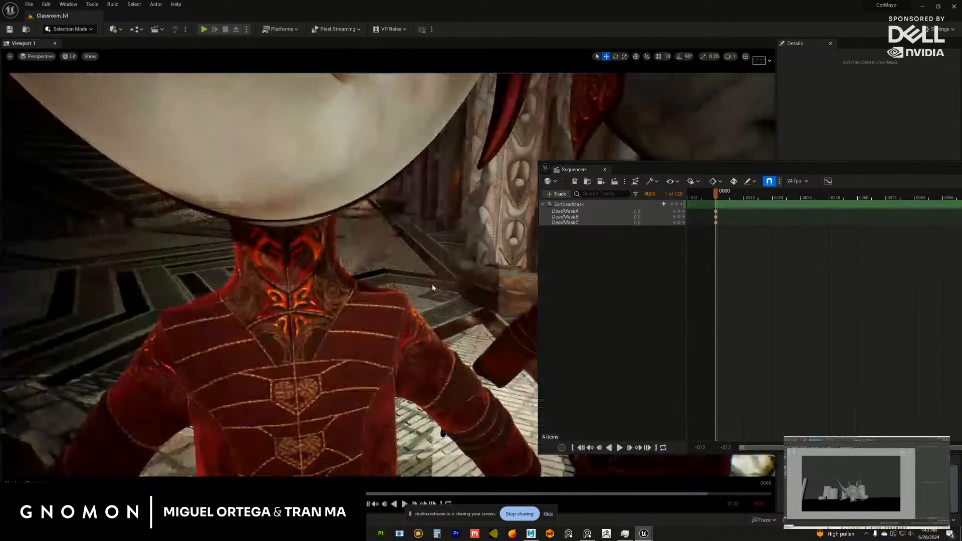
pyautogui.scroll(-6, 401, 278)
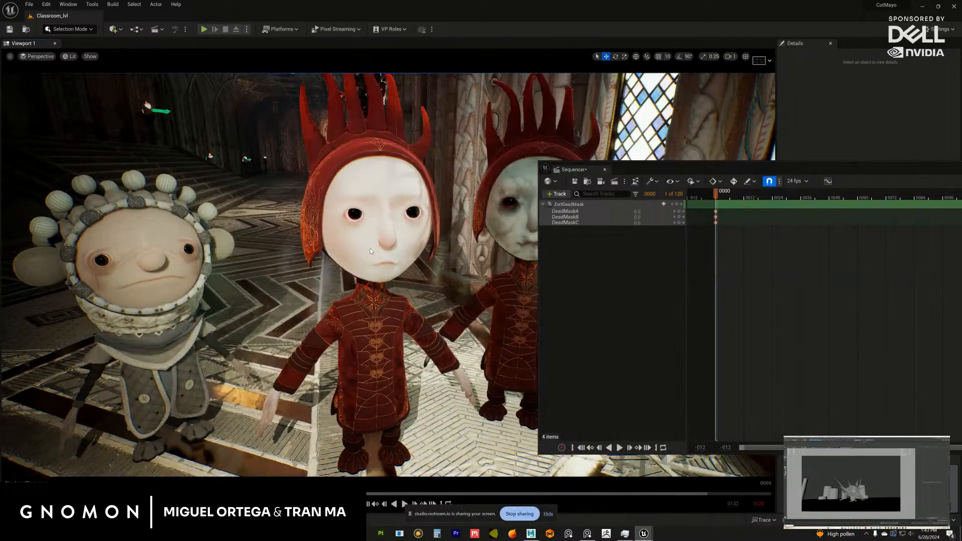
pyautogui.click(370, 248)
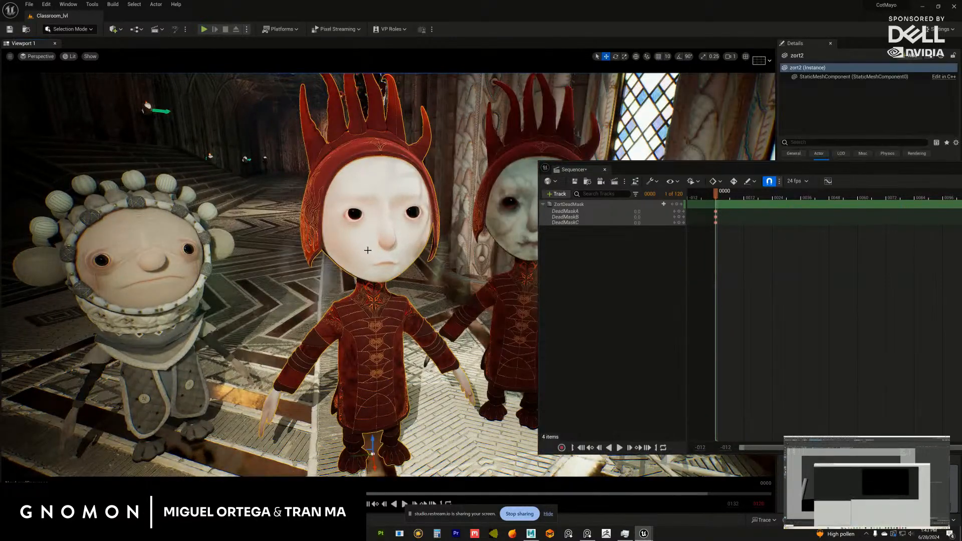
pyautogui.scroll(2, 365, 248)
pyautogui.moveTo(363, 250)
pyautogui.mouseDown()
pyautogui.moveTo(341, 252)
pyautogui.moveTo(366, 259)
pyautogui.mouseUp()
pyautogui.scroll(2, 365, 253)
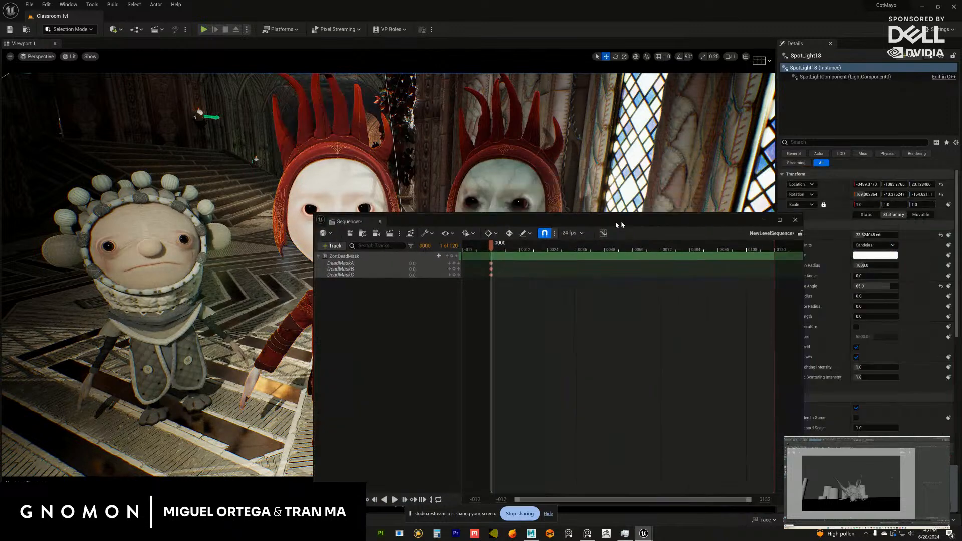
pyautogui.moveTo(501, 219); pyautogui.dragTo(477, 225)
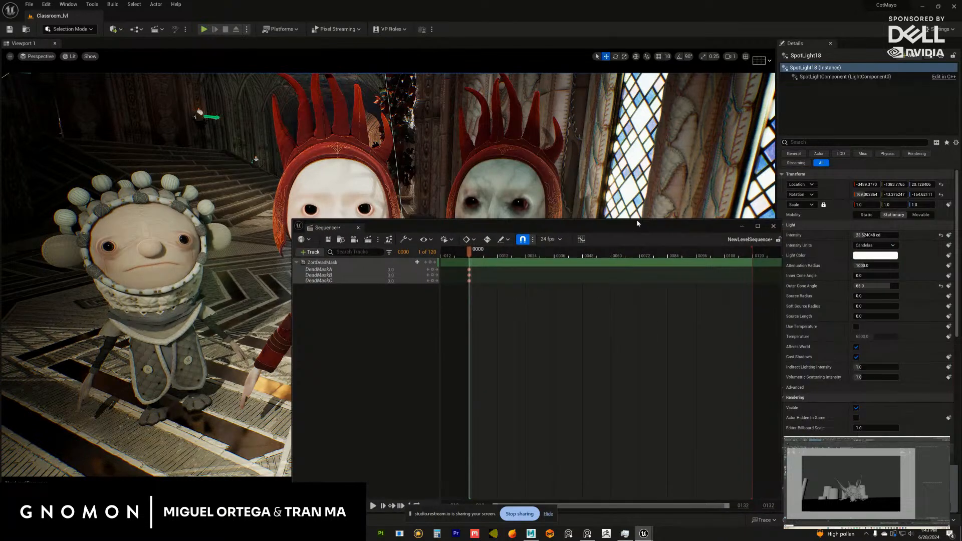
pyautogui.click(893, 235)
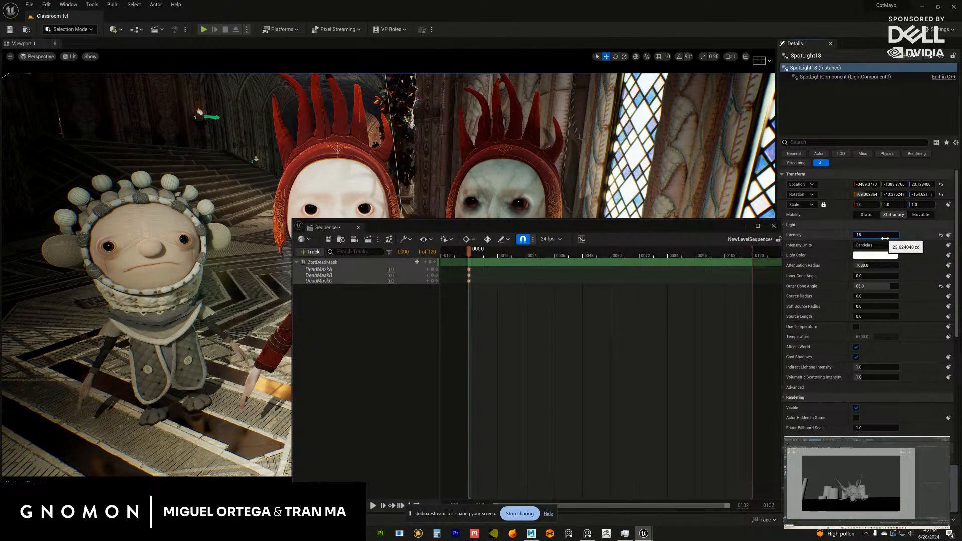
pyautogui.press('Return')
# Step: Move the Sequencer window clear of the middle character and raise DeadMaskA at frame 0 to preview its mask on the face
pyautogui.moveTo(586, 227); pyautogui.dragTo(787, 173)
pyautogui.scroll(3, 327, 296)
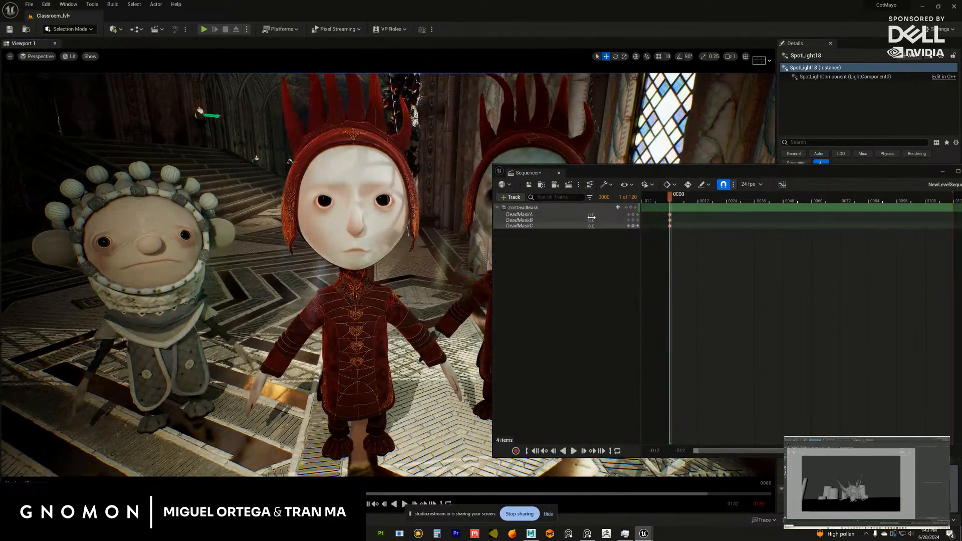
pyautogui.moveTo(604, 217)
pyautogui.mouseDown()
pyautogui.moveTo(640, 213)
pyautogui.moveTo(619, 210)
pyautogui.mouseUp()
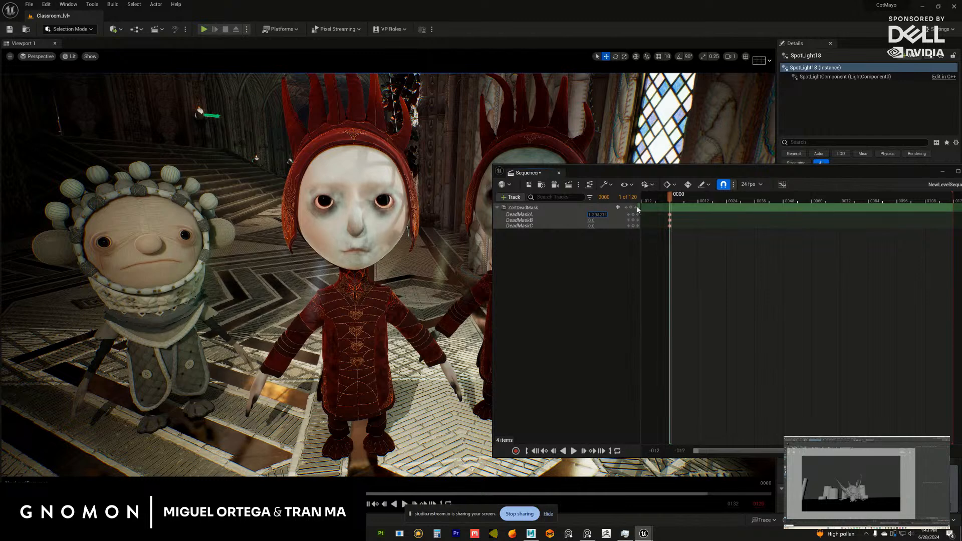
pyautogui.scroll(5, 381, 262)
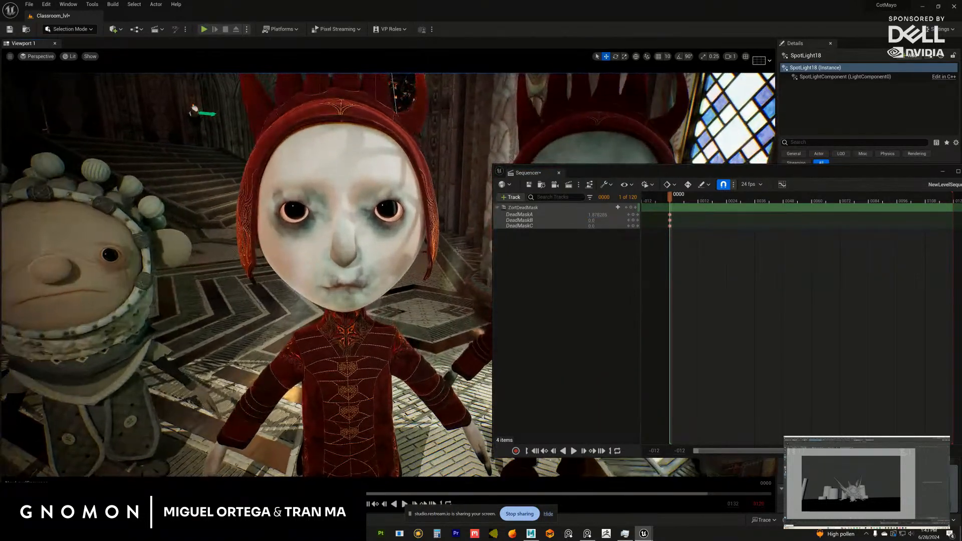
pyautogui.moveTo(605, 216); pyautogui.dragTo(596, 216)
pyautogui.click(605, 217)
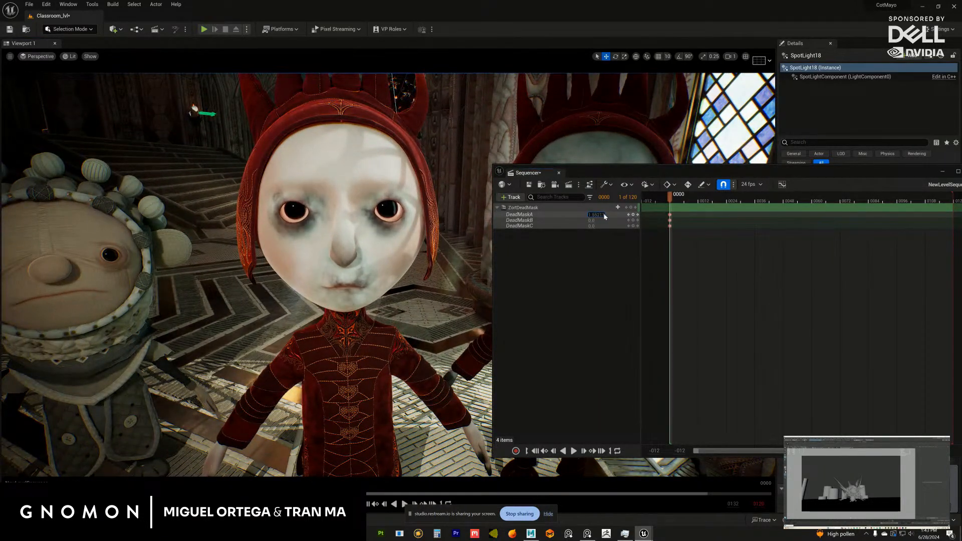
# Step: Undo the last DeadMaskA adjustment and set the parameter back to 0 at frame 0
pyautogui.hotkey('ctrl', 'z')
pyautogui.moveTo(606, 215); pyautogui.dragTo(608, 217)
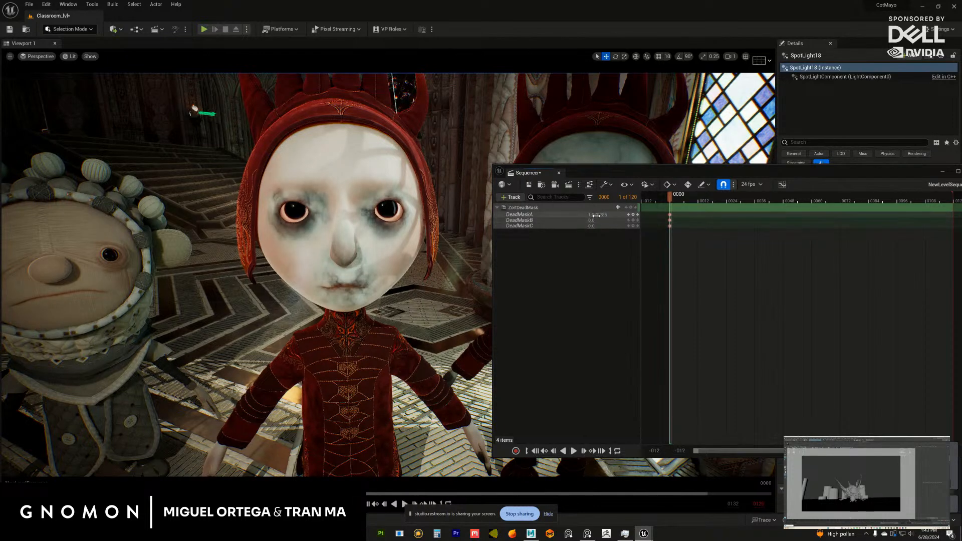
pyautogui.click(601, 217)
pyautogui.write('0')
pyautogui.press('Return')
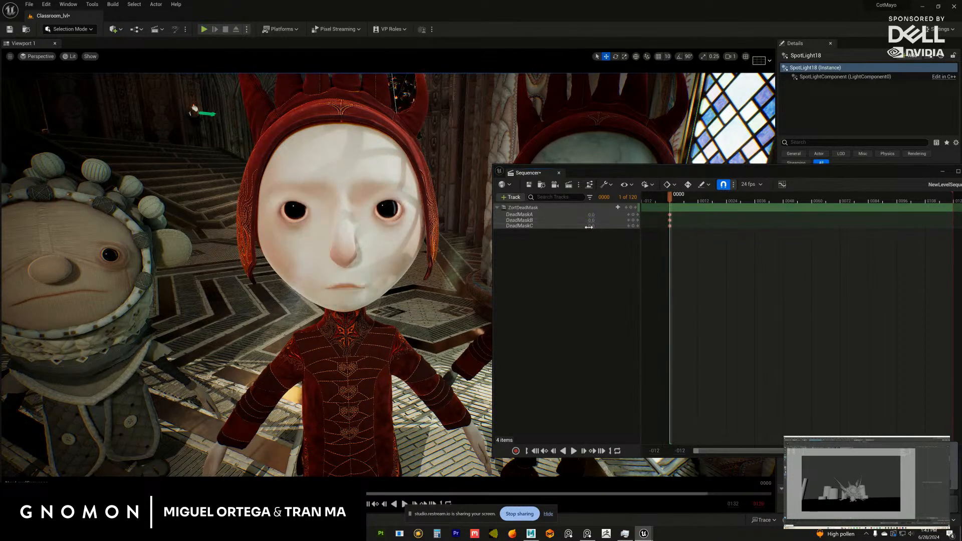
# Step: Raise DeadMaskB at frame 0 to preview its mask on the face and reset it to 0
pyautogui.moveTo(603, 221)
pyautogui.mouseDown()
pyautogui.moveTo(628, 218)
pyautogui.moveTo(613, 221)
pyautogui.mouseUp()
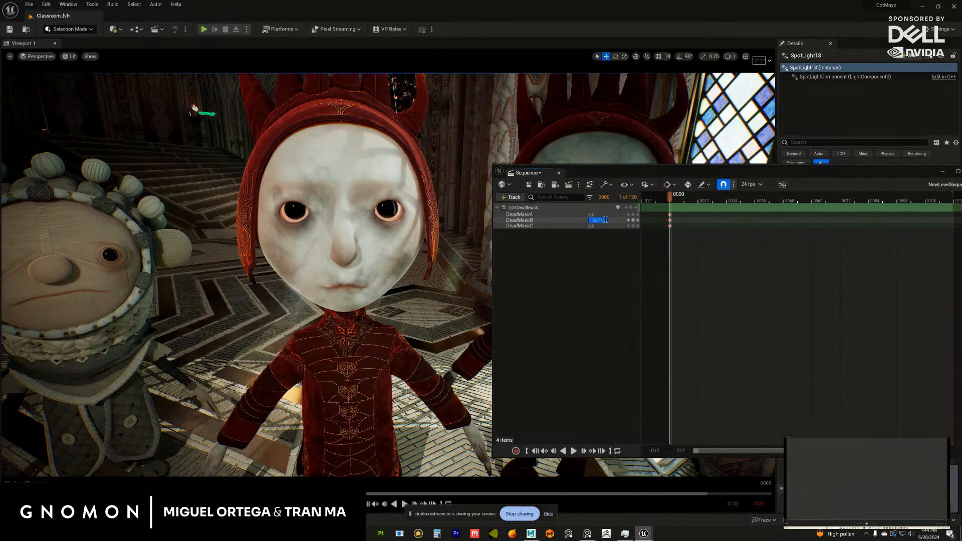
pyautogui.write('0')
pyautogui.press('Return')
# Step: Try increasing DeadMaskC values at frame 0 to preview its mask on the face and reset it to 0
pyautogui.moveTo(596, 225)
pyautogui.mouseDown()
pyautogui.moveTo(634, 225)
pyautogui.moveTo(599, 230)
pyautogui.mouseUp()
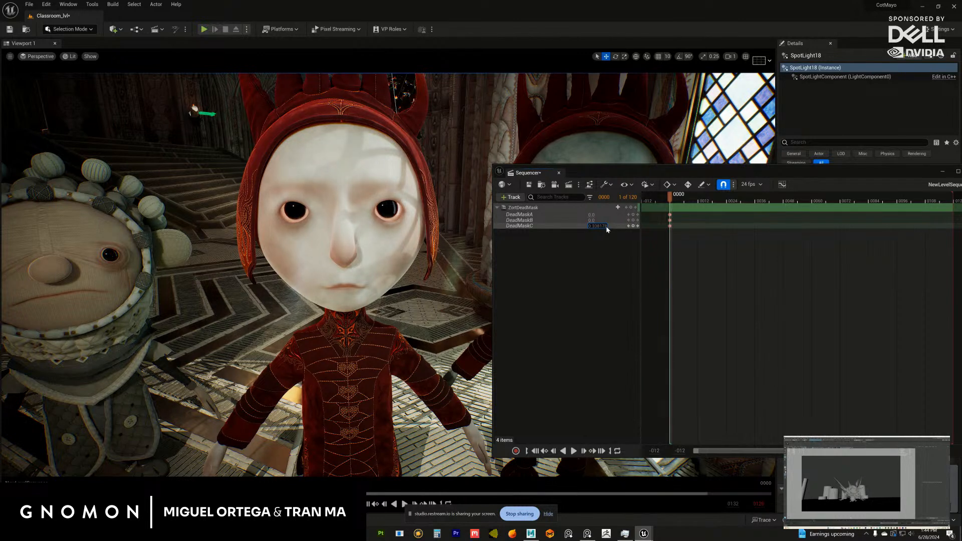
pyautogui.press('Return')
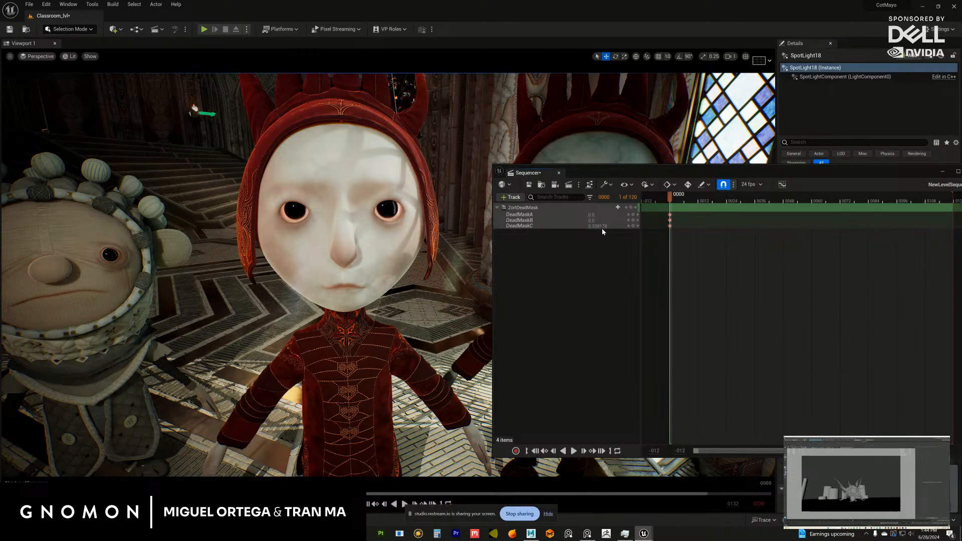
pyautogui.moveTo(602, 227)
pyautogui.mouseDown()
pyautogui.moveTo(620, 229)
pyautogui.moveTo(590, 227)
pyautogui.moveTo(625, 231)
pyautogui.moveTo(596, 229)
pyautogui.moveTo(614, 230)
pyautogui.moveTo(606, 232)
pyautogui.mouseUp()
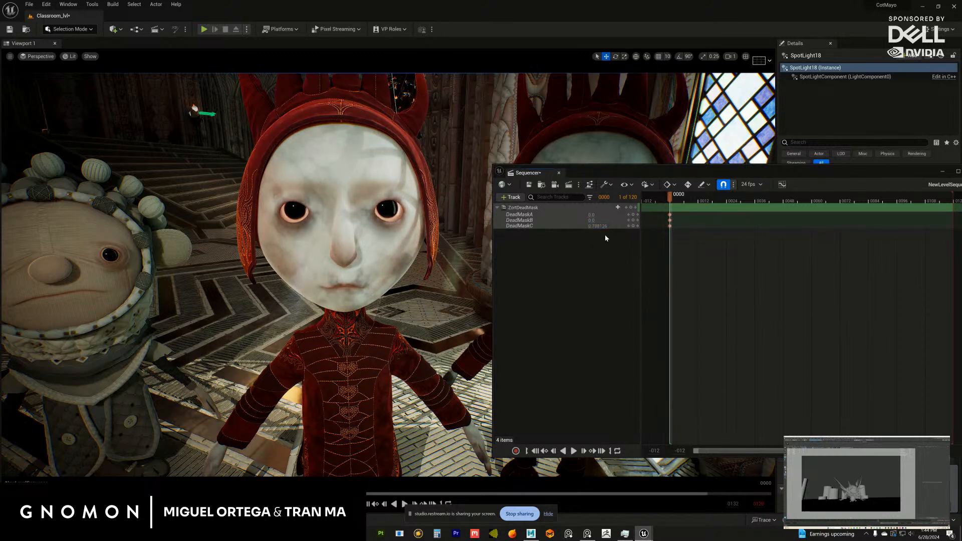
pyautogui.click(604, 227)
pyautogui.write('0')
pyautogui.press('Return')
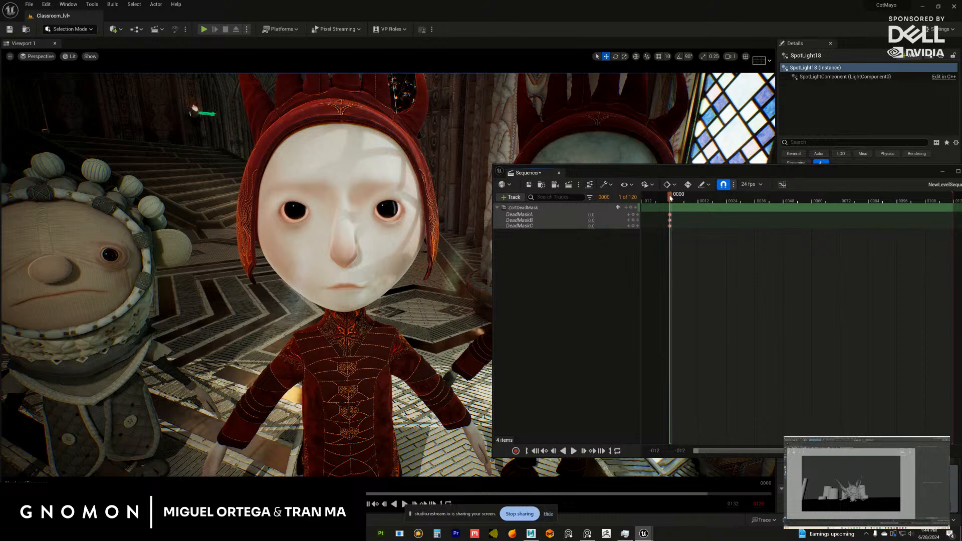
# Step: At frame 24 of the sequence, add a key that raises the DeadMaskA parameter above 1
pyautogui.moveTo(674, 198); pyautogui.dragTo(728, 196)
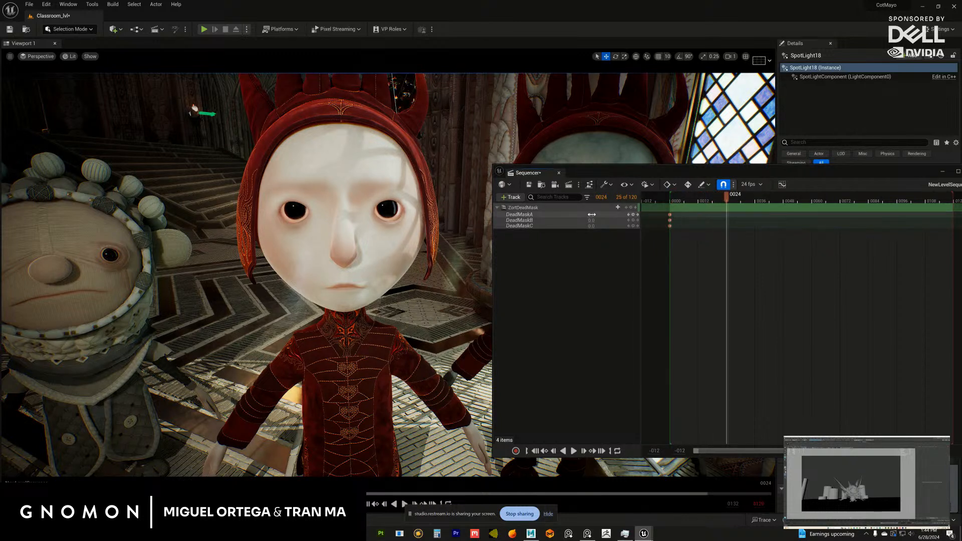
pyautogui.moveTo(605, 217); pyautogui.dragTo(632, 216)
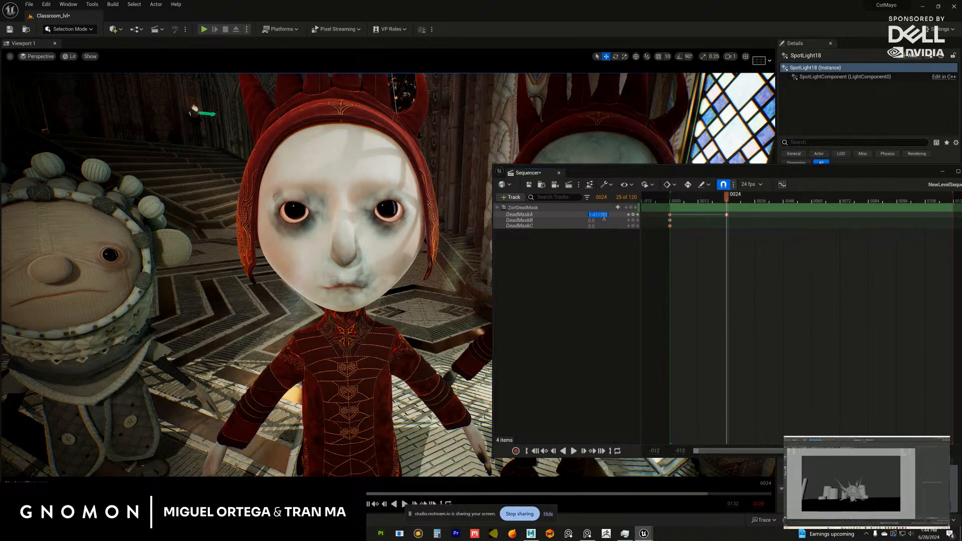
pyautogui.write('1')
pyautogui.press('Return')
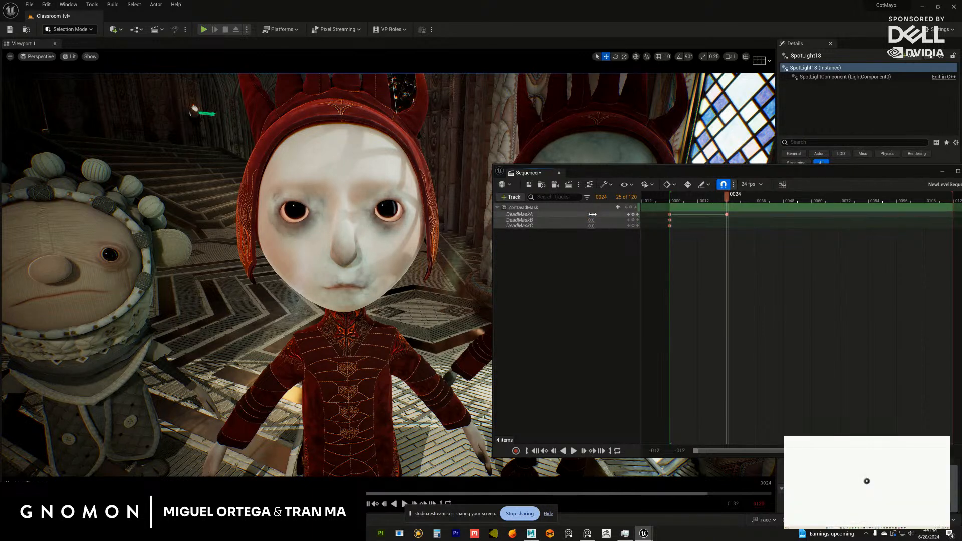
pyautogui.moveTo(604, 216); pyautogui.dragTo(621, 217)
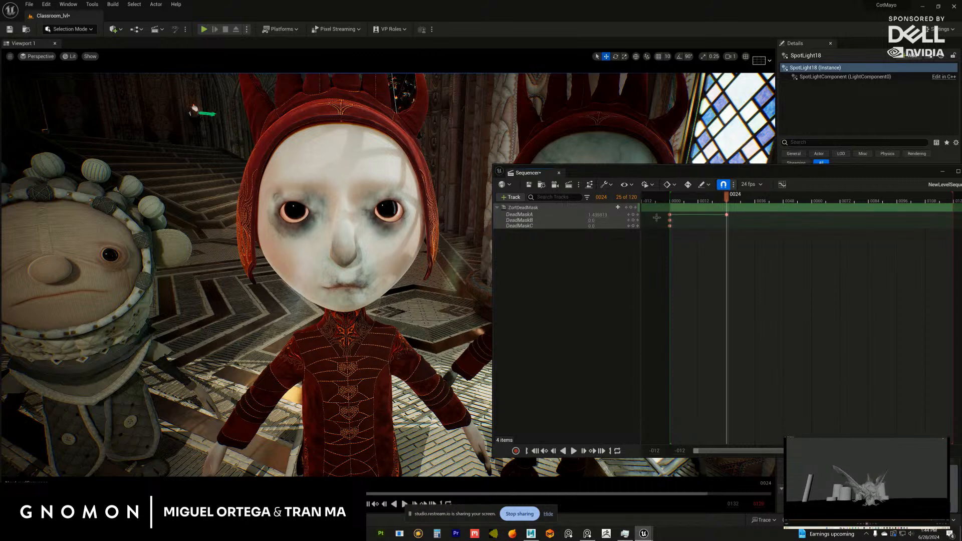
# Step: Key DeadMaskB at 0 on frame 12, then add a raised-value key at frame 30 and move it to about frame 35
pyautogui.moveTo(724, 201); pyautogui.dragTo(698, 201)
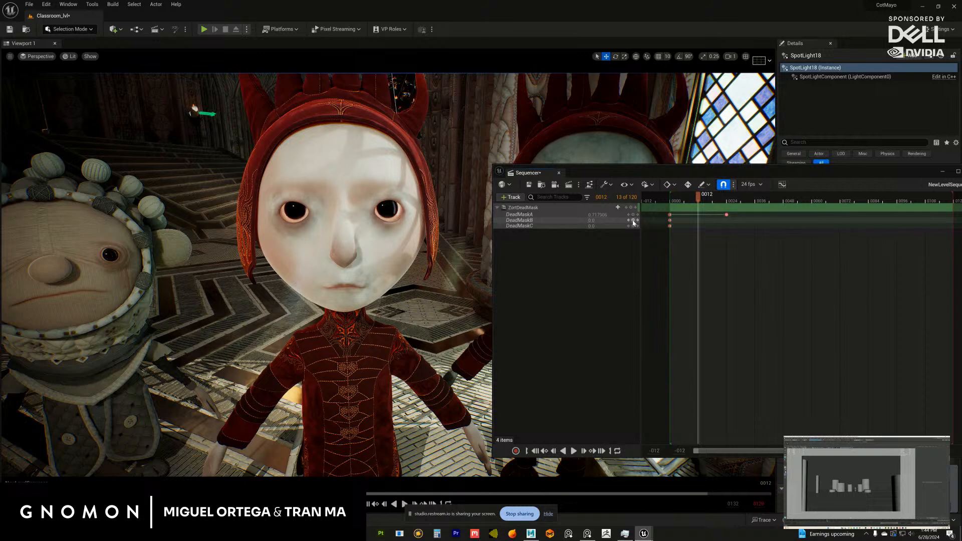
pyautogui.moveTo(698, 196); pyautogui.dragTo(741, 198)
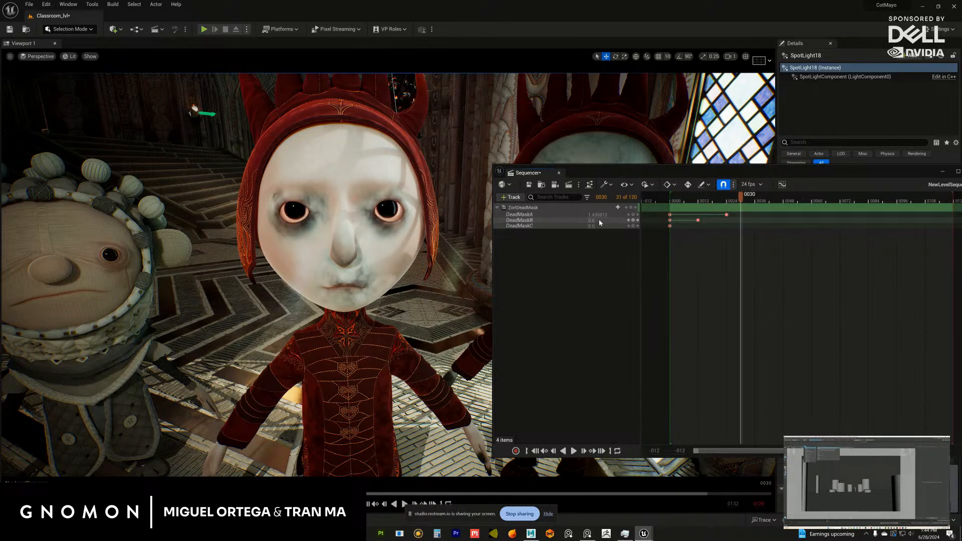
pyautogui.moveTo(600, 222); pyautogui.dragTo(645, 212)
pyautogui.moveTo(741, 220); pyautogui.dragTo(752, 221)
# Step: Play the sequence from the start, hide the screen-sharing notice, and return to frame 0
pyautogui.press('Up')
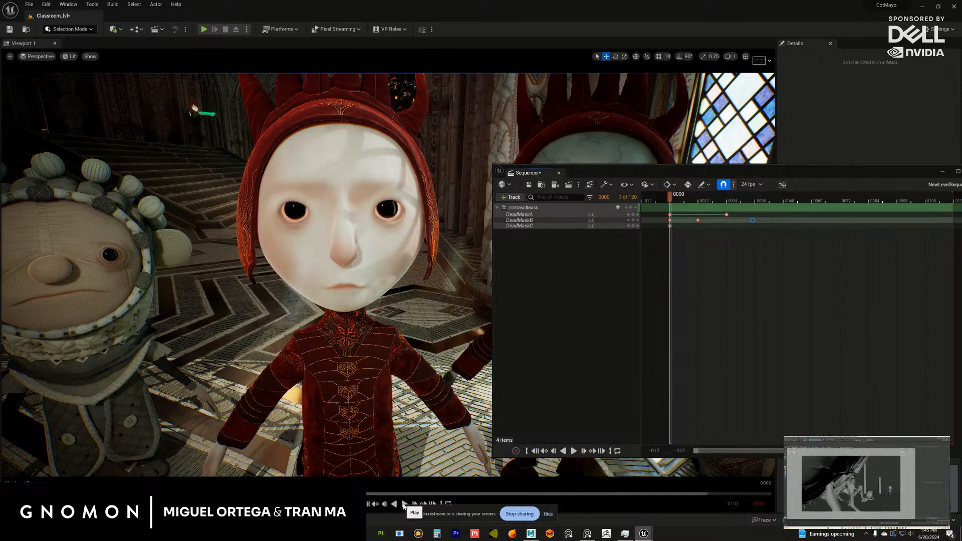
pyautogui.click(404, 504)
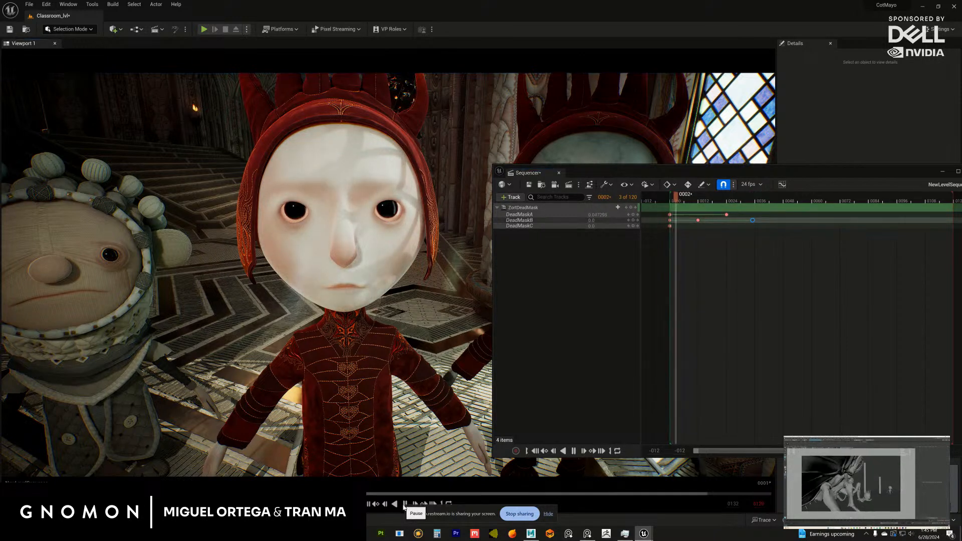
pyautogui.click(547, 515)
pyautogui.press('space')
pyautogui.press(',')
pyautogui.press(',')
pyautogui.press(',')
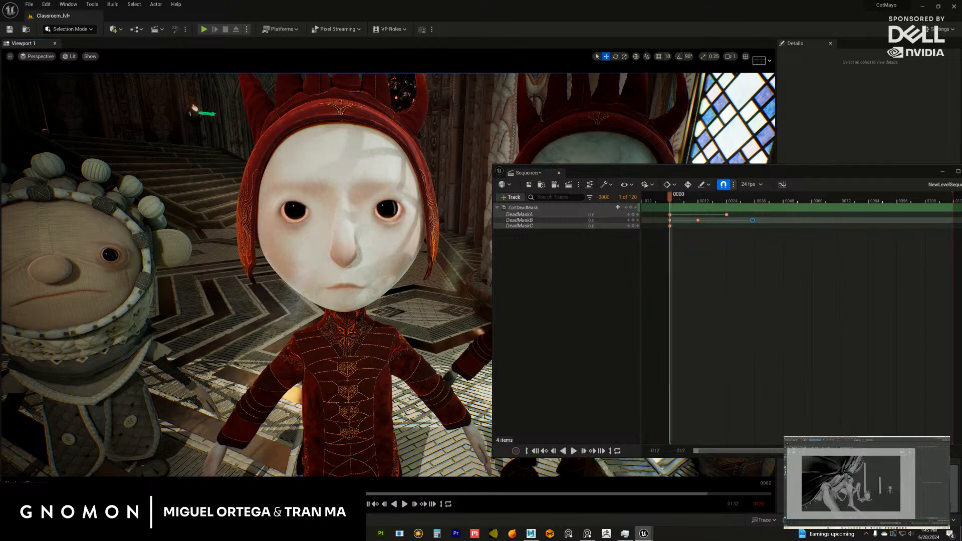
# Step: Step forward and back through the opening frames to examine how the dead mask spreads over the character's face
pyautogui.press('Right')
pyautogui.press('Right')
pyautogui.press('Right')
pyautogui.press('Right')
pyautogui.press('Right')
pyautogui.press('Right')
pyautogui.press('Right')
pyautogui.press('Right')
pyautogui.press('Right')
pyautogui.press('Right')
pyautogui.press('Right')
pyautogui.press('Right')
pyautogui.press('Right')
pyautogui.press('Right')
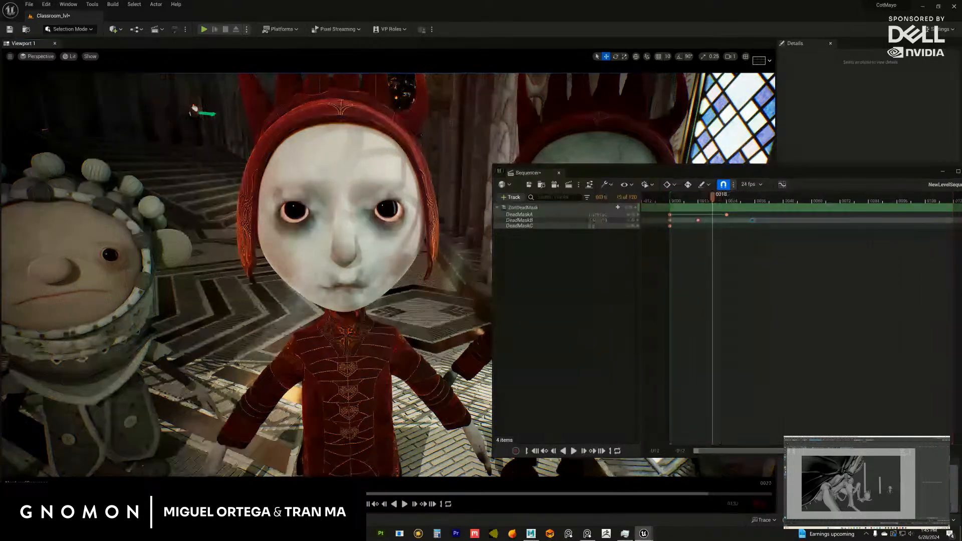
pyautogui.press('Left')
pyautogui.press('Left')
pyautogui.press('Left')
pyautogui.press('Left')
pyautogui.press('Left')
pyautogui.press('Left')
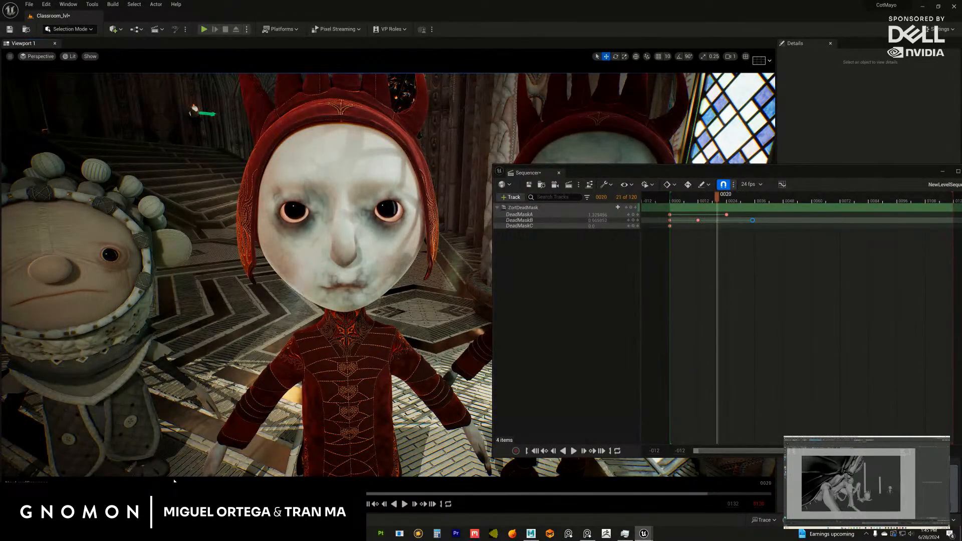
pyautogui.press('Left')
pyautogui.press('Left')
pyautogui.press('Left')
pyautogui.press('Left')
pyautogui.press('Left')
pyautogui.press('Left')
pyautogui.press('Left')
pyautogui.press('Left')
pyautogui.press('Left')
pyautogui.press('Left')
pyautogui.press('Left')
pyautogui.press('Left')
pyautogui.press('Left')
pyautogui.press('Left')
pyautogui.press('Left')
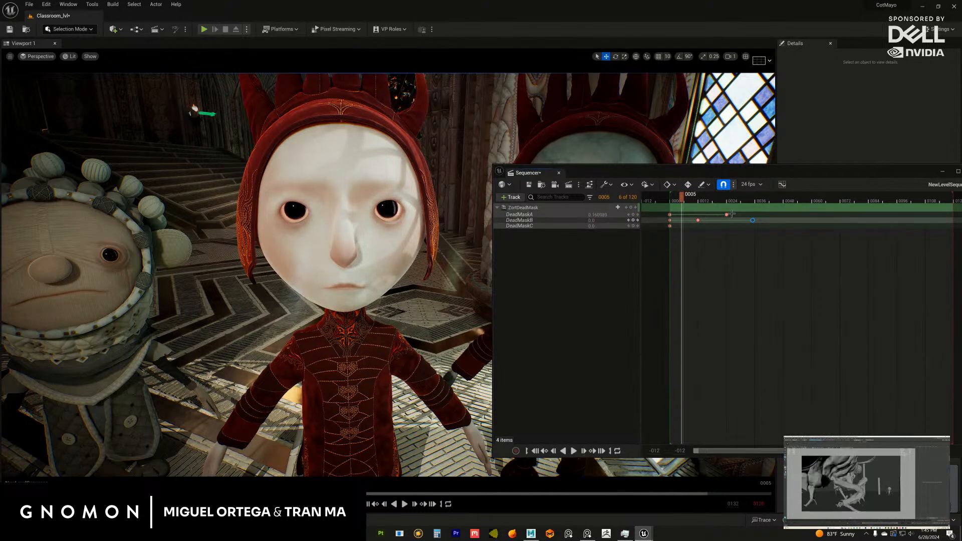
# Step: Add a DeadMaskA key with a raised value at frame 4 to bring the first mask in sooner
pyautogui.click(687, 200)
pyautogui.press('Left')
pyautogui.press('Left')
pyautogui.press('Left')
pyautogui.press('Left')
pyautogui.moveTo(596, 215); pyautogui.dragTo(612, 216)
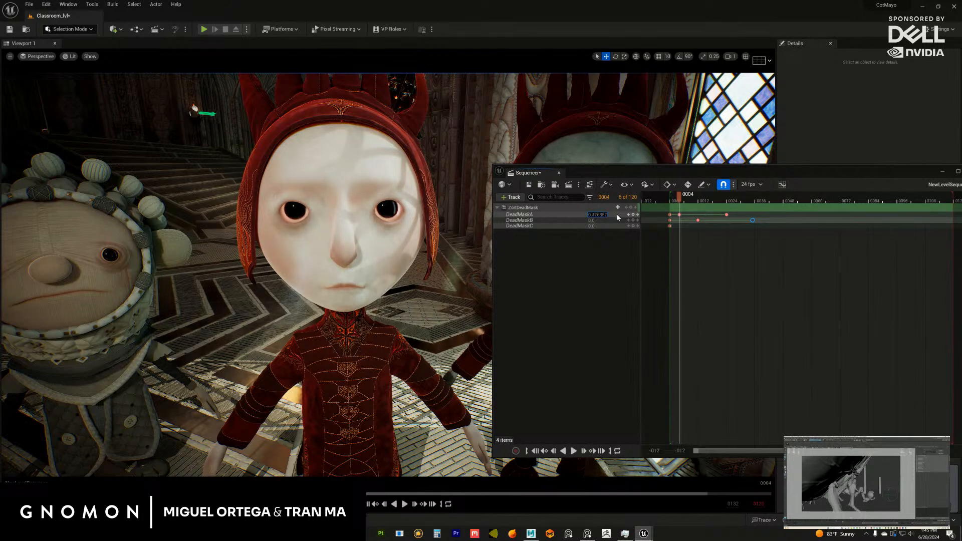
# Step: Key DeadMaskC at 0 on frame 28 and at 1.0 on frame 43
pyautogui.click(680, 199)
pyautogui.moveTo(680, 199)
pyautogui.mouseDown()
pyautogui.moveTo(760, 196)
pyautogui.moveTo(738, 199)
pyautogui.mouseUp()
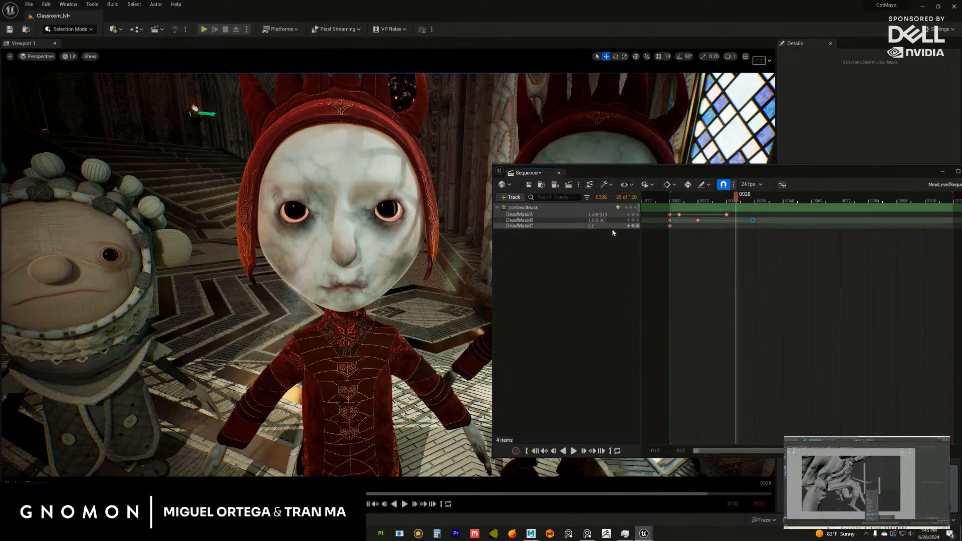
pyautogui.click(634, 227)
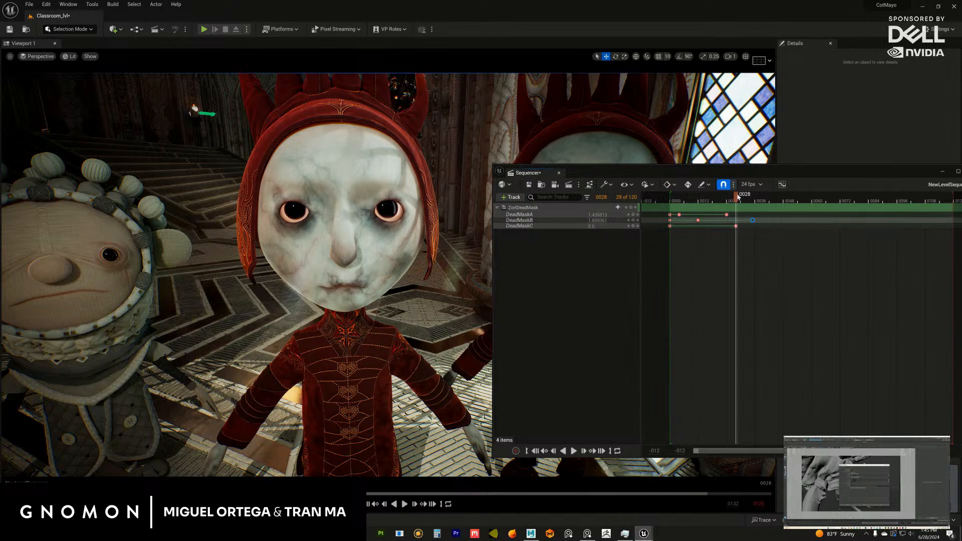
pyautogui.moveTo(740, 197); pyautogui.dragTo(773, 198)
pyautogui.click(593, 226)
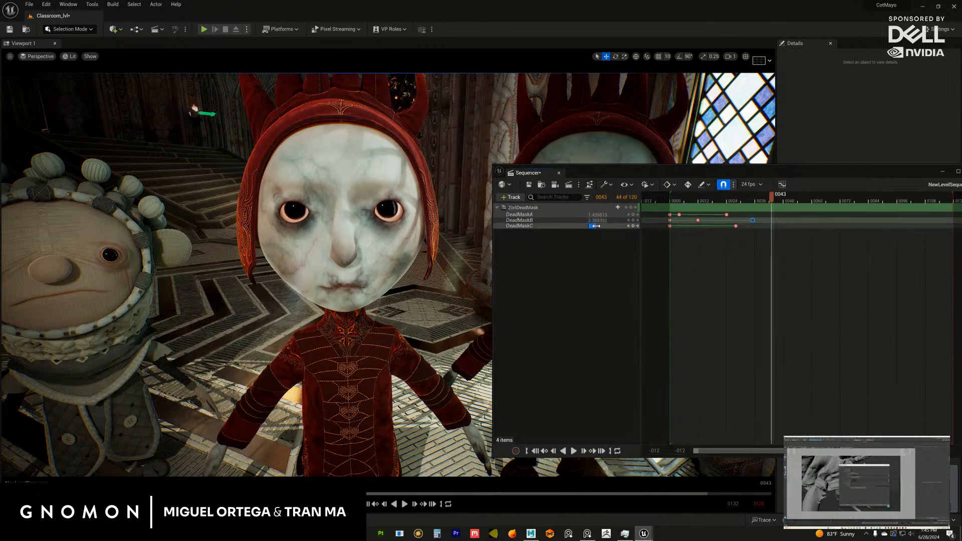
pyautogui.press('Return')
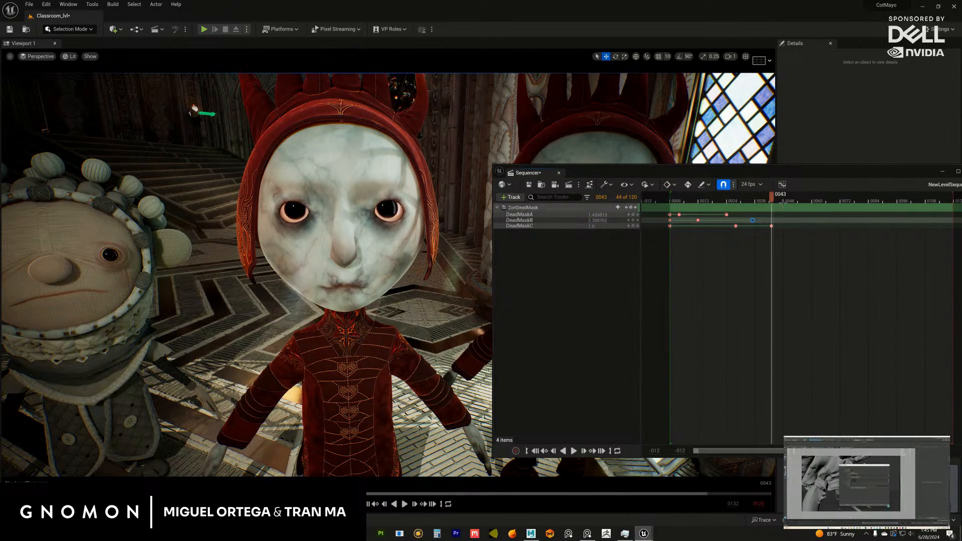
# Step: Play the sequence from near its start to review the complete dead mask transition, and move the Sequencer window off the characters
pyautogui.moveTo(774, 199); pyautogui.dragTo(688, 205)
pyautogui.press('space')
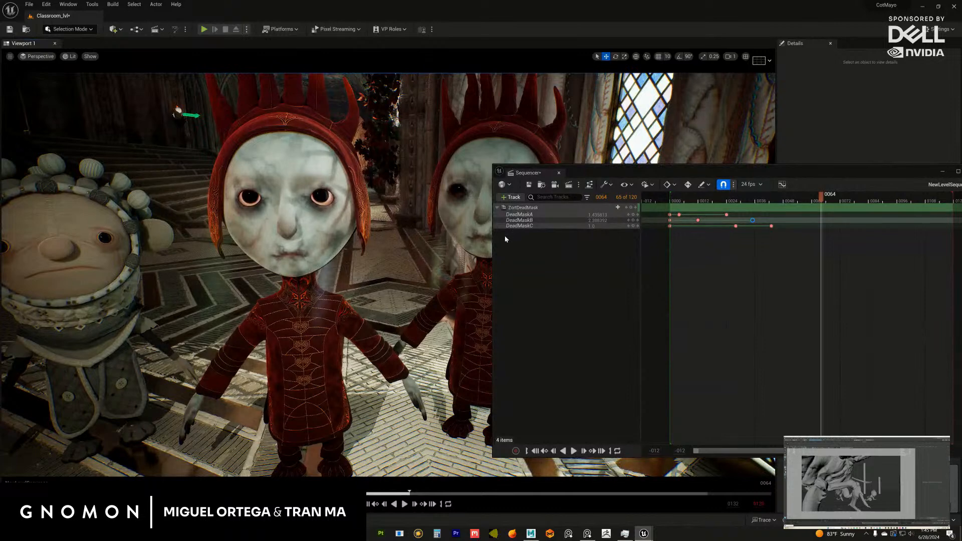
pyautogui.moveTo(587, 172); pyautogui.dragTo(517, 220)
# Step: Open the Master_character_SSS material from the assets/materials/Master folder and move its editor clear of the Content Browser
pyautogui.hotkey('ctrl', 'b')
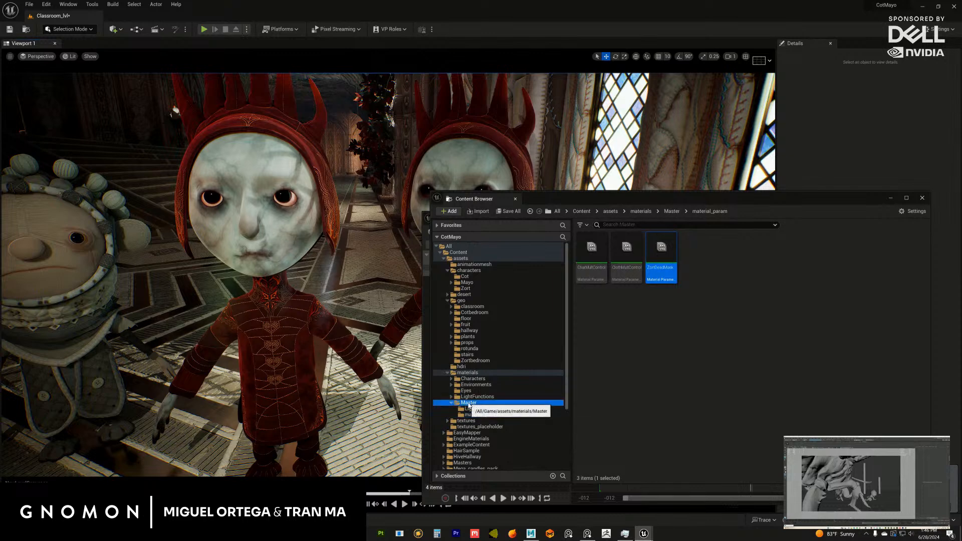
pyautogui.click(468, 402)
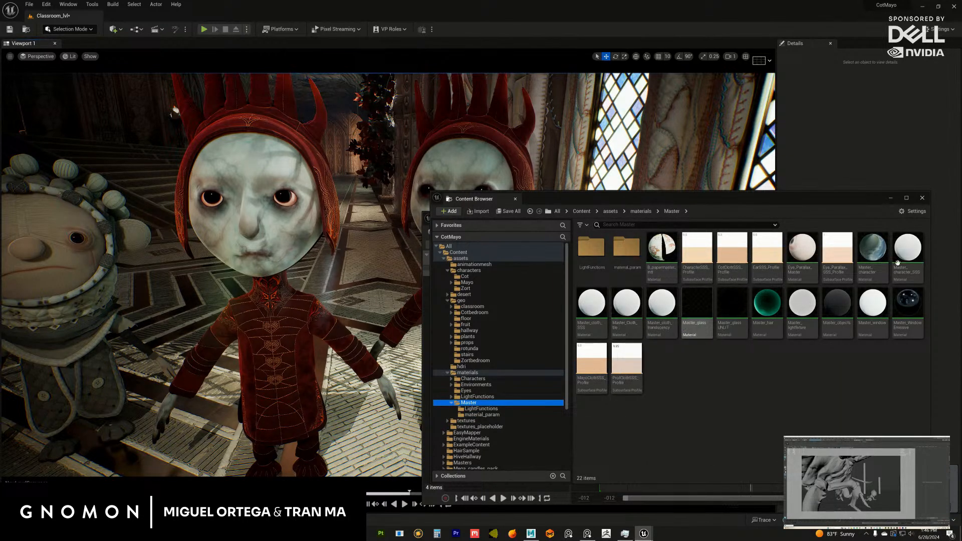
pyautogui.click(920, 260)
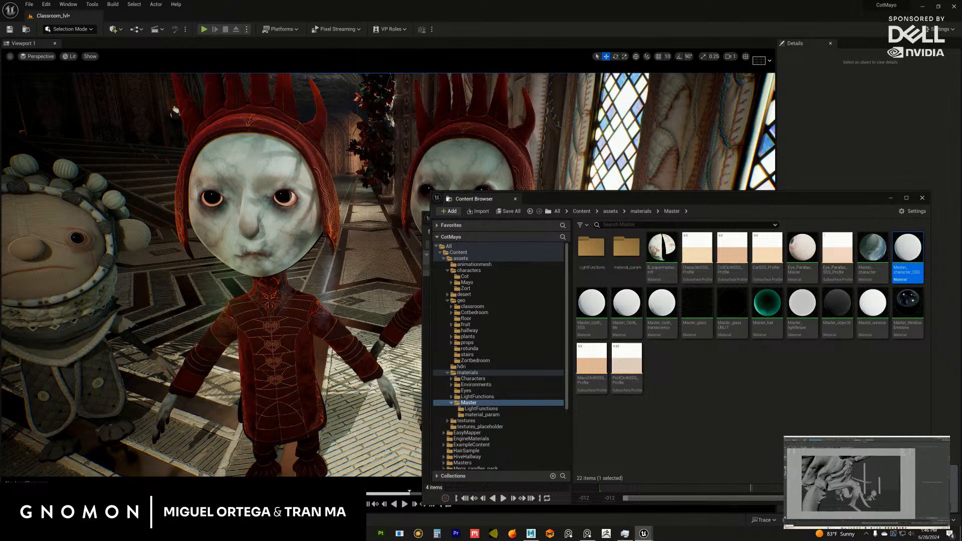
pyautogui.doubleClick(908, 250)
pyautogui.moveTo(674, 90); pyautogui.dragTo(438, 89)
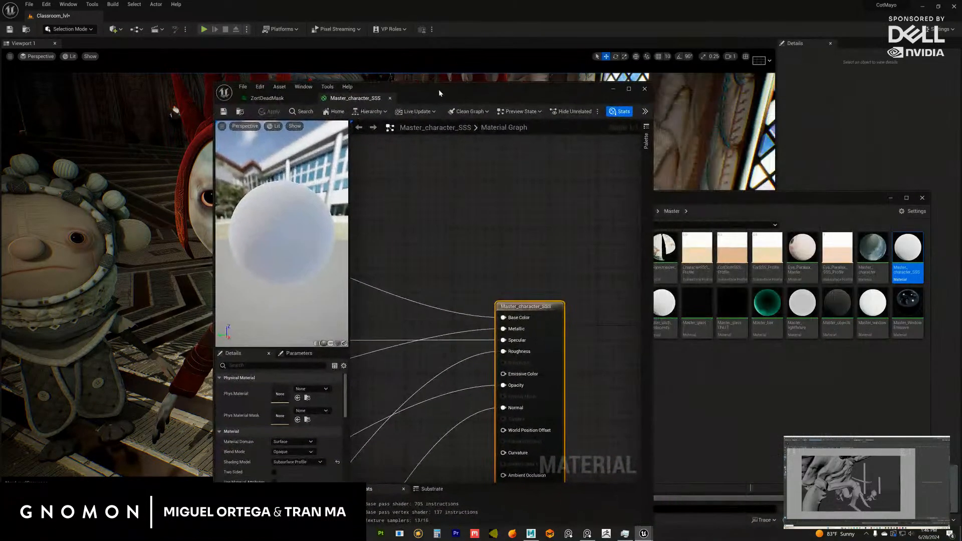
# Step: Open the ZortDeadMask parameter collection from the material_param folder
pyautogui.moveTo(714, 199); pyautogui.dragTo(721, 202)
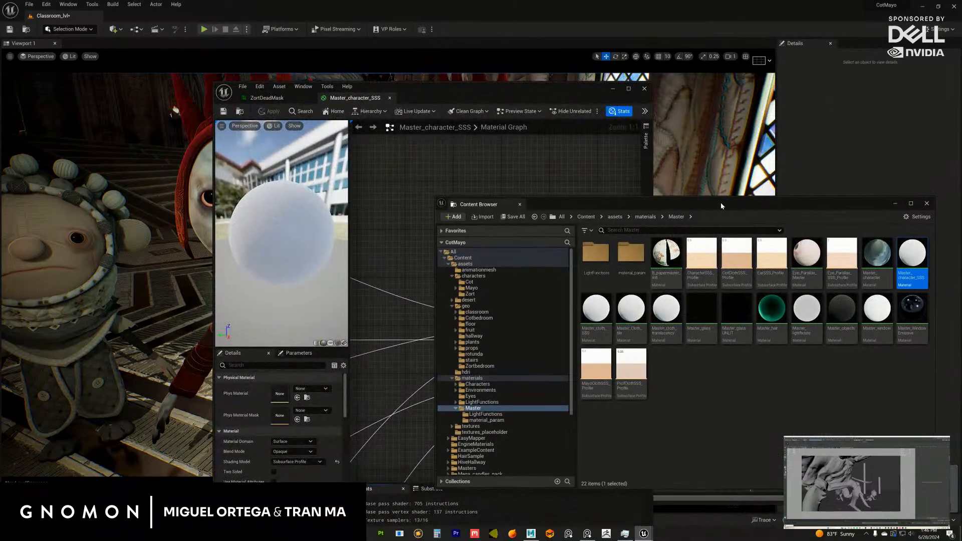
pyautogui.doubleClick(624, 253)
pyautogui.doubleClick(660, 266)
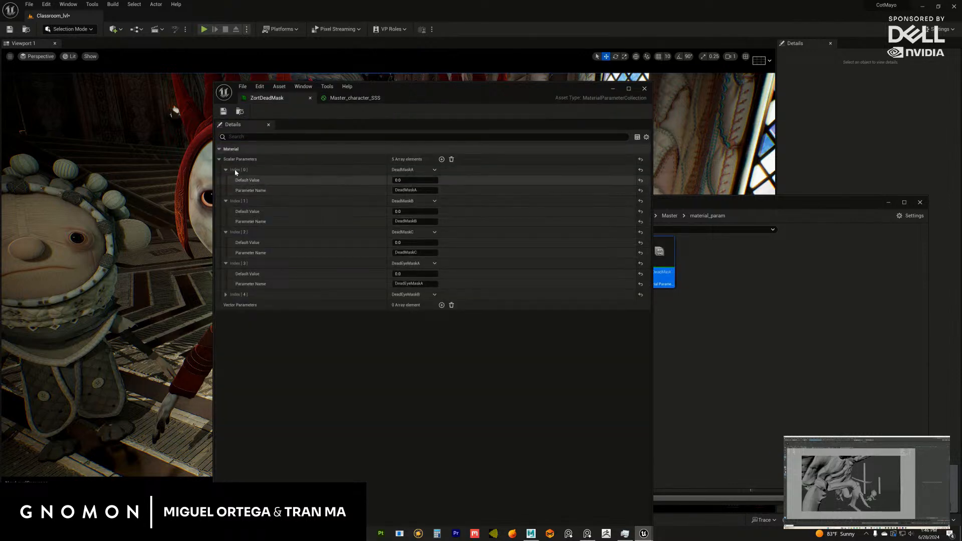
pyautogui.click(704, 270)
pyautogui.rightClick(703, 269)
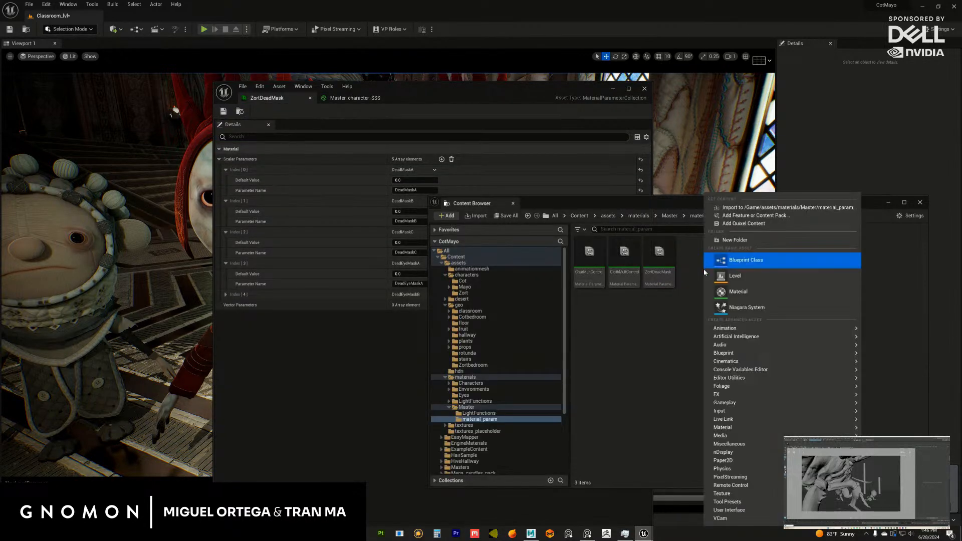
pyautogui.moveTo(728, 330)
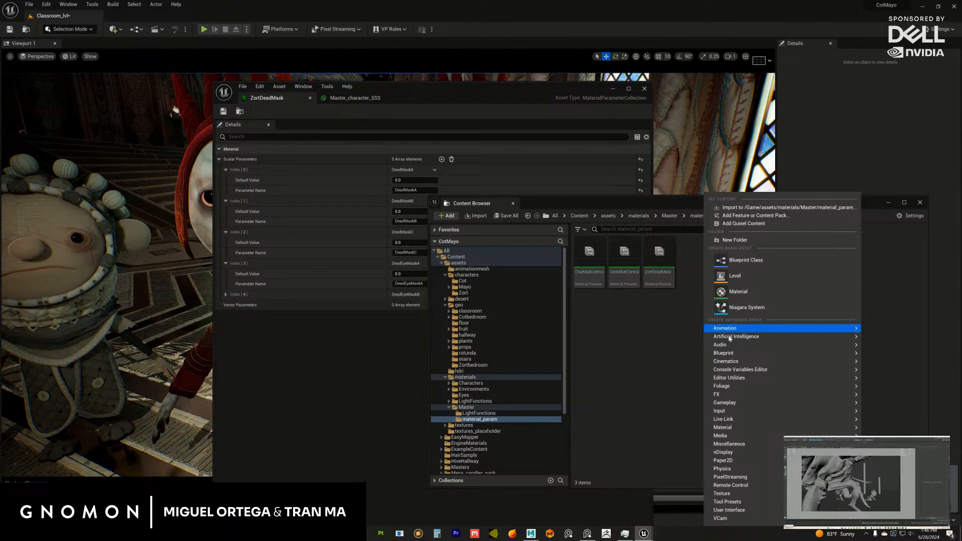
pyautogui.moveTo(739, 449)
pyautogui.moveTo(732, 427)
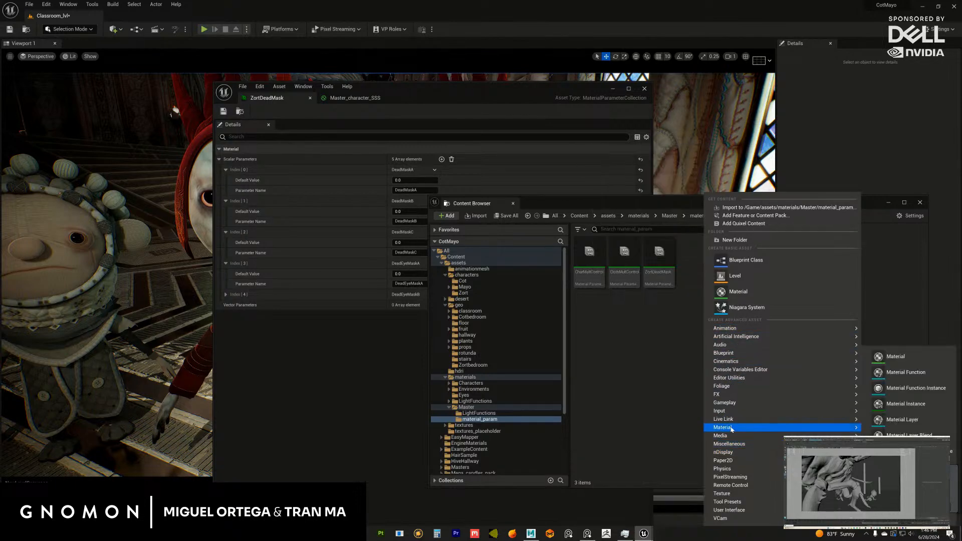
pyautogui.press('Escape')
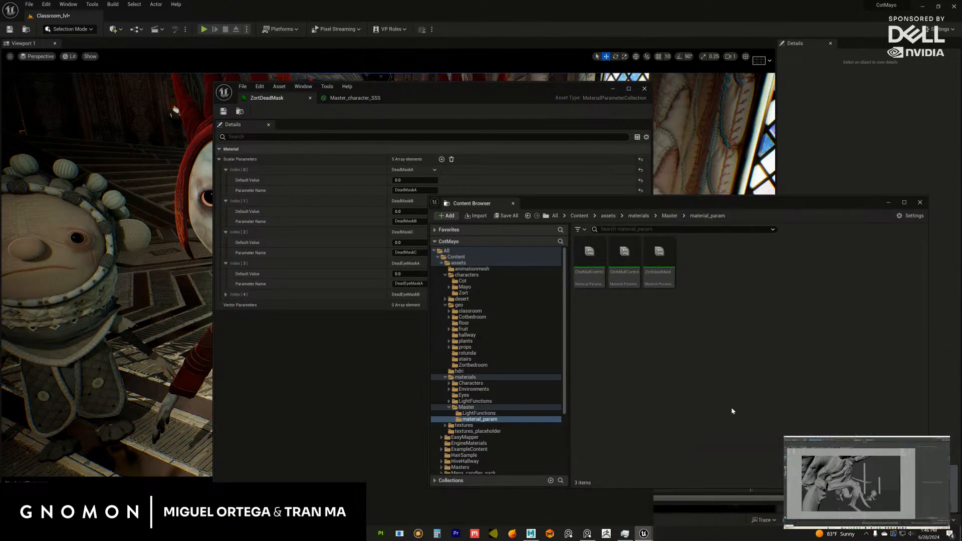
# Step: Create a new Material Parameter Collection named test in the material_param folder
pyautogui.rightClick(704, 282)
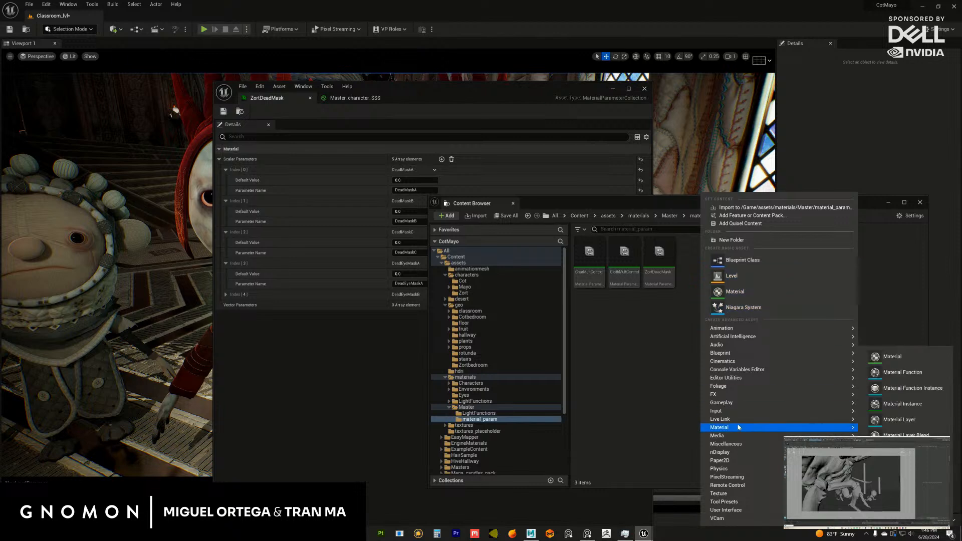
pyautogui.moveTo(739, 433)
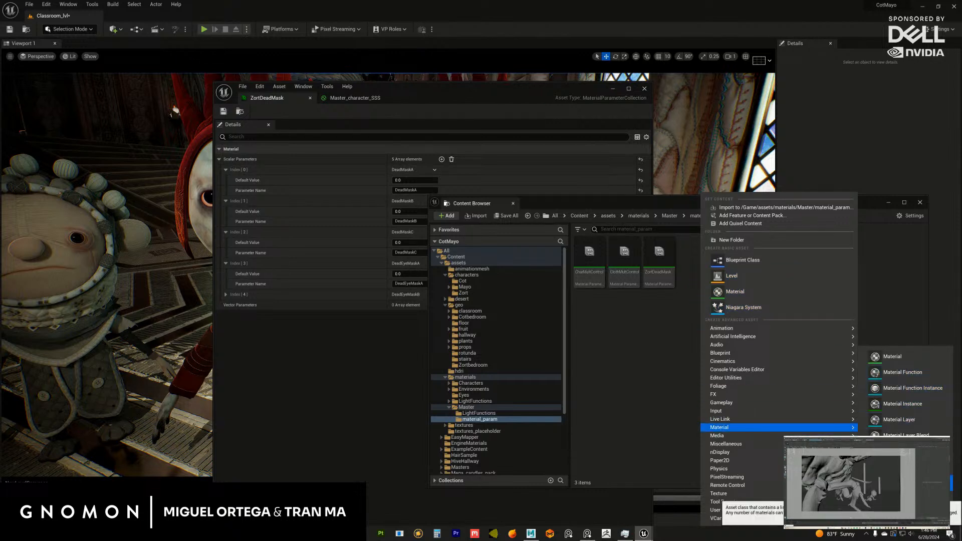
pyautogui.click(904, 451)
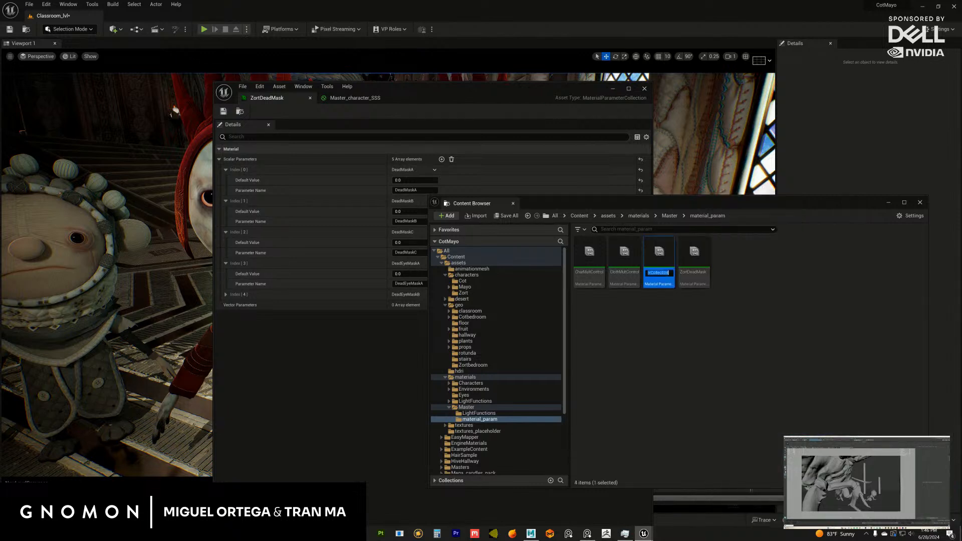
pyautogui.click(658, 277)
pyautogui.press('Return')
# Step: Open the test collection and add one scalar parameter to it
pyautogui.doubleClick(657, 253)
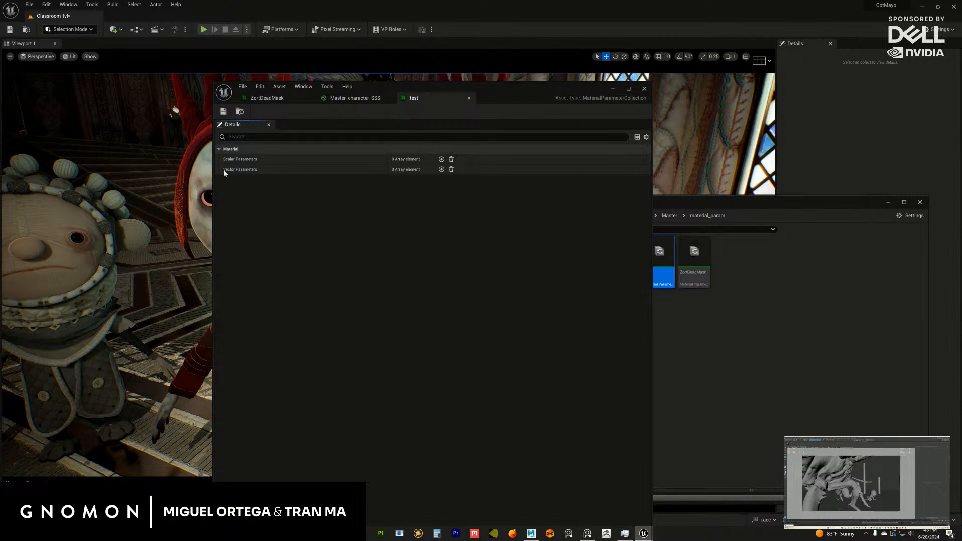
pyautogui.click(442, 159)
pyautogui.moveTo(508, 90); pyautogui.dragTo(539, 96)
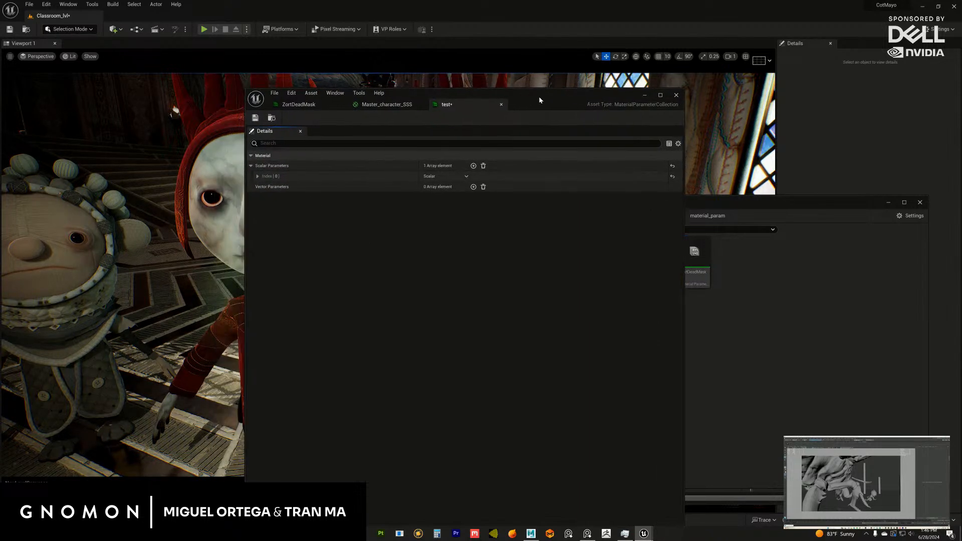
# Step: Examine the scalar parameter names and default values in ZortDeadMask, and return to the test collection
pyautogui.click(382, 106)
pyautogui.click(335, 105)
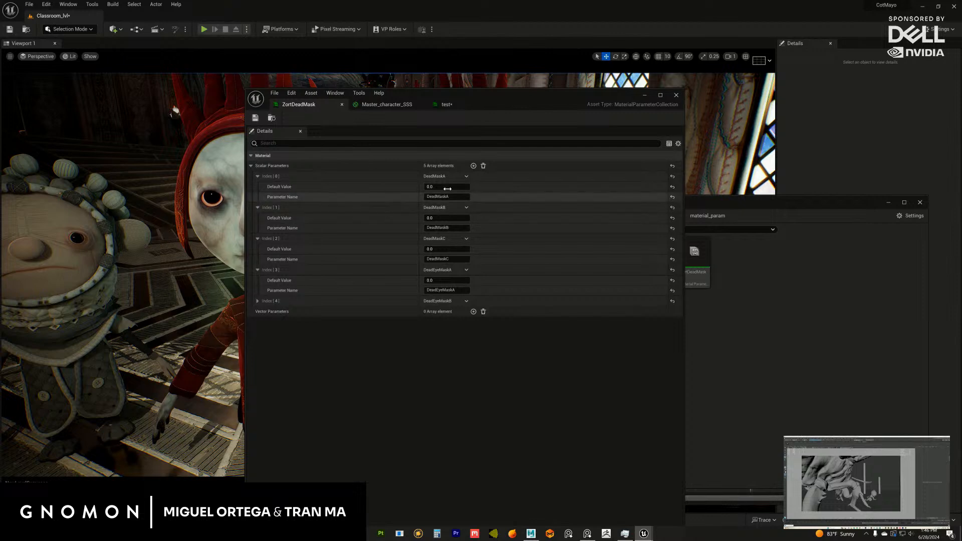
pyautogui.click(446, 104)
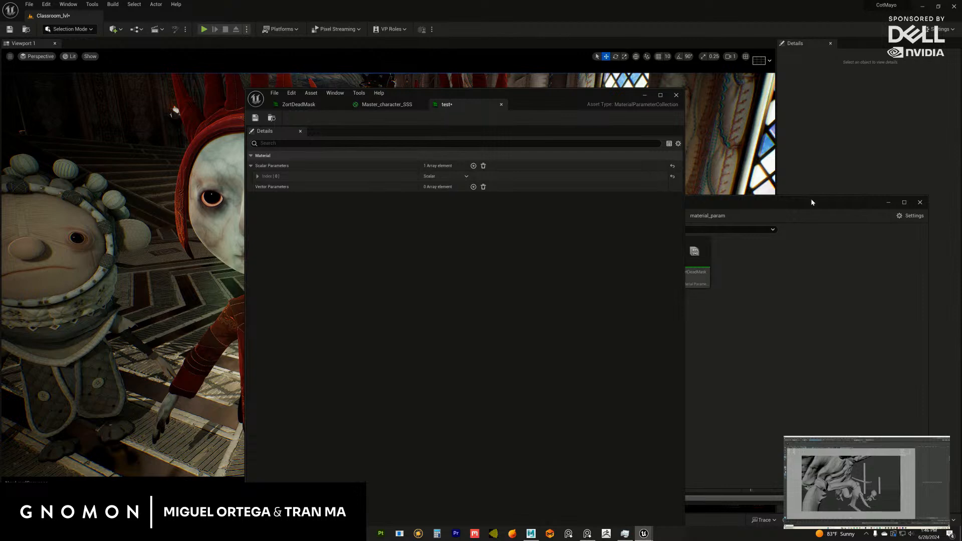
# Step: Expand the test collection's scalar parameter to view its default value and name, and compare it with the parameters in ZortDeadMask
pyautogui.moveTo(813, 202); pyautogui.dragTo(749, 176)
pyautogui.doubleClick(596, 243)
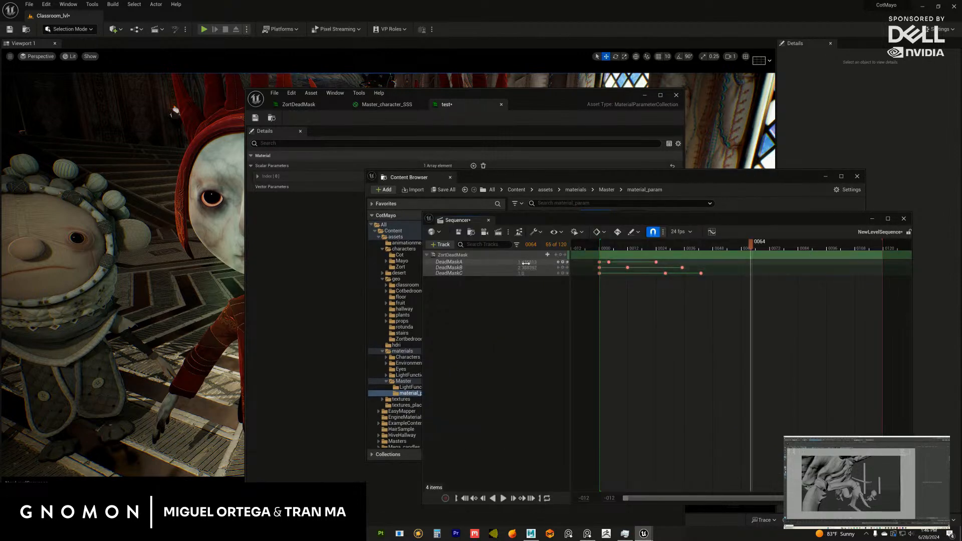
pyautogui.click(307, 181)
pyautogui.click(258, 176)
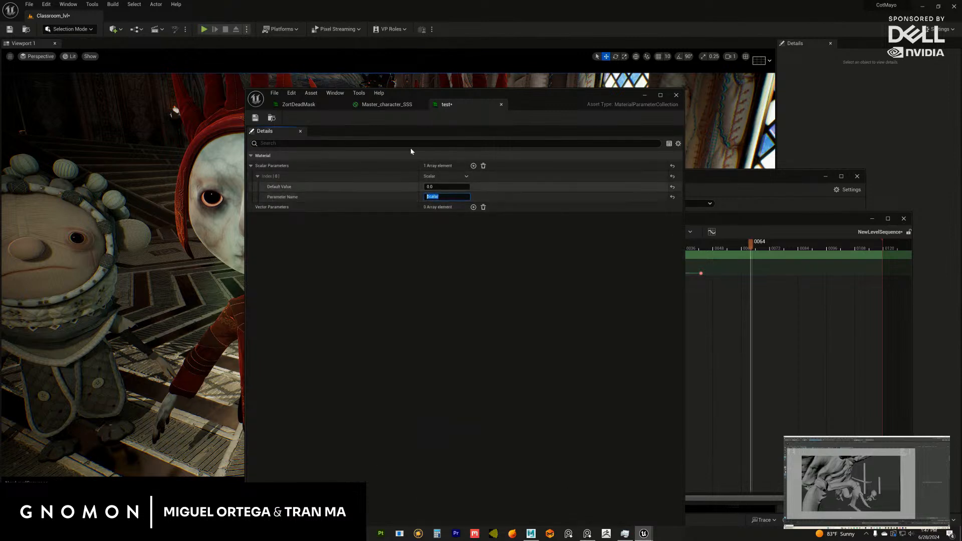
pyautogui.click(298, 105)
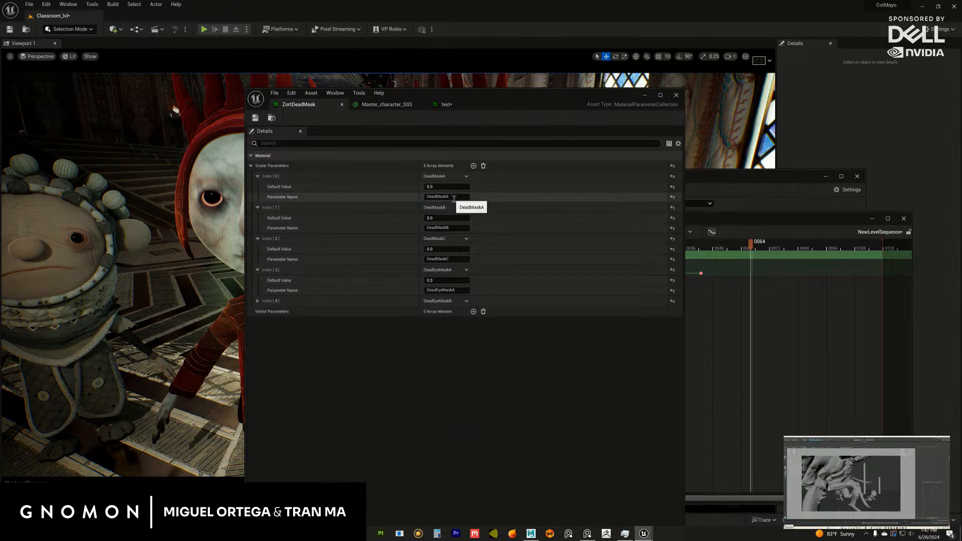
# Step: Show the Master_character_SSS material graph and maximize its editor window
pyautogui.click(404, 106)
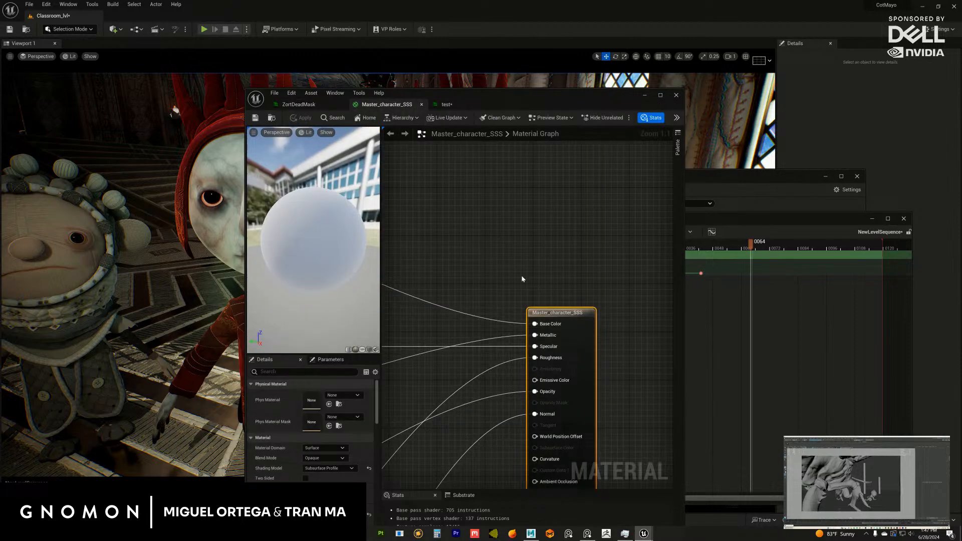
pyautogui.scroll(-12, 522, 279)
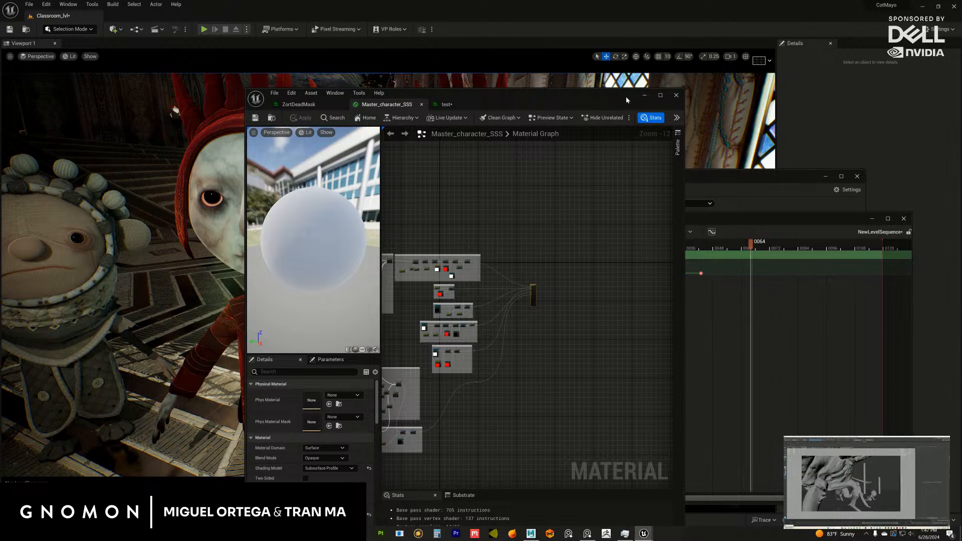
pyautogui.moveTo(627, 99); pyautogui.dragTo(626, 65)
pyautogui.doubleClick(627, 65)
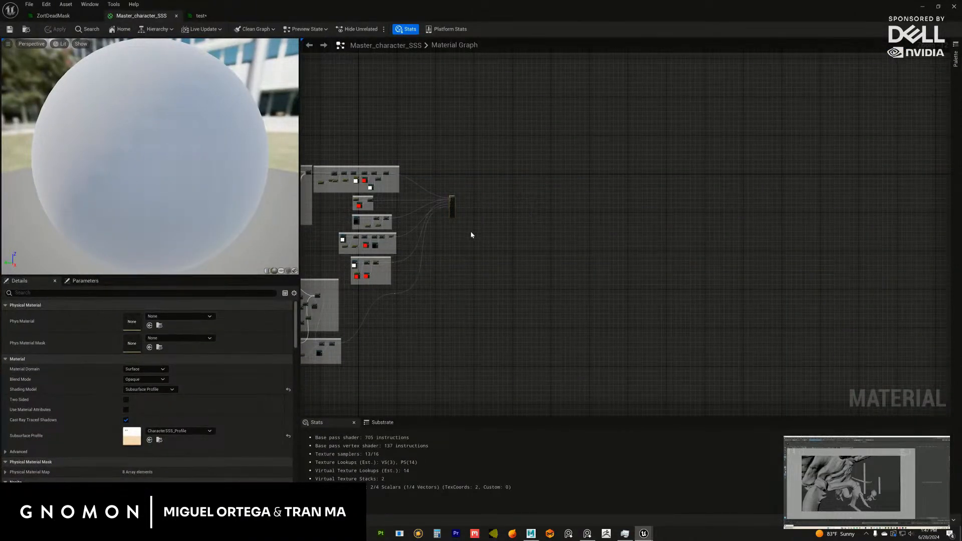
# Step: Examine the material graph's node groups, following the connections between the DeadMask and ColorFresnel groups
pyautogui.scroll(5, 489, 255)
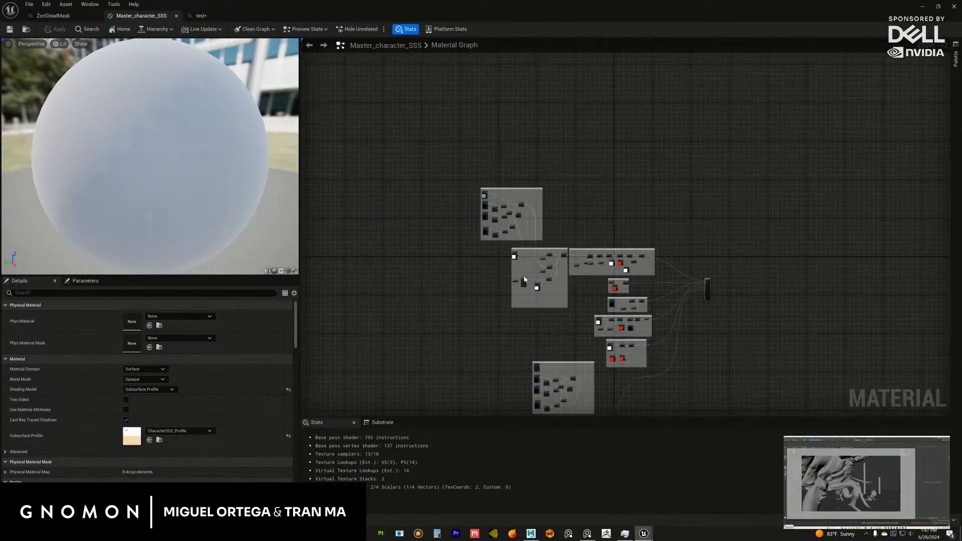
pyautogui.scroll(4, 609, 231)
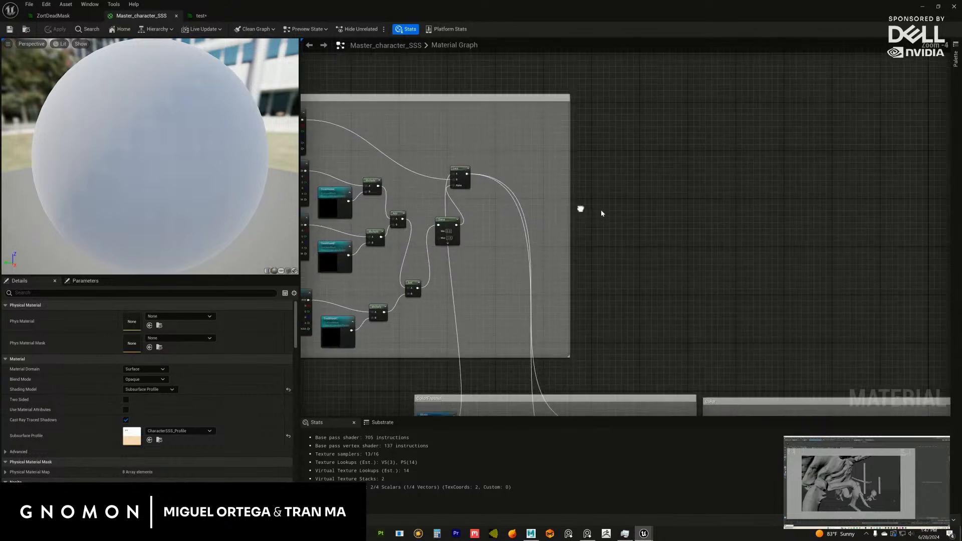
pyautogui.scroll(1, 556, 229)
pyautogui.moveTo(557, 230); pyautogui.dragTo(585, 100)
pyautogui.scroll(-4, 585, 322)
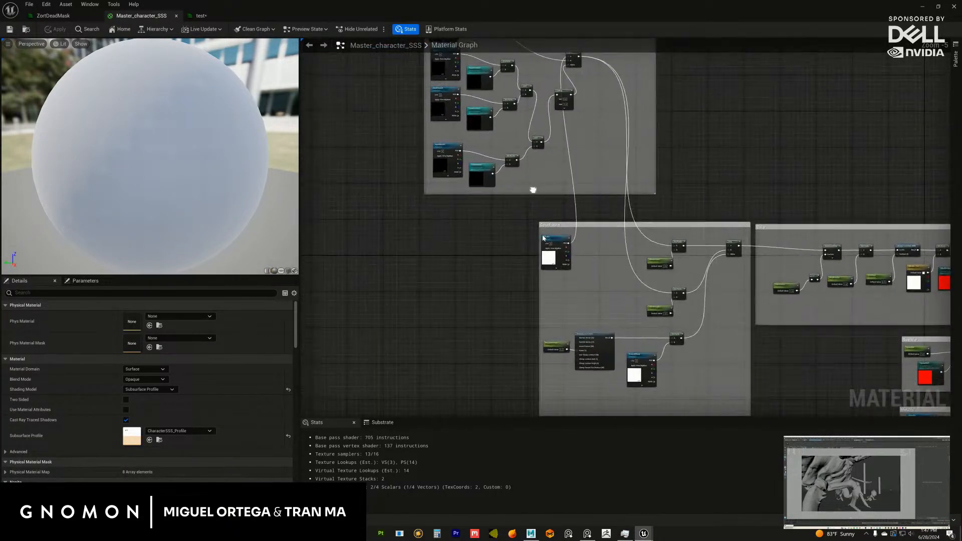
pyautogui.scroll(3, 581, 299)
pyautogui.moveTo(623, 165); pyautogui.dragTo(638, 273)
pyautogui.moveTo(549, 125); pyautogui.dragTo(575, 211)
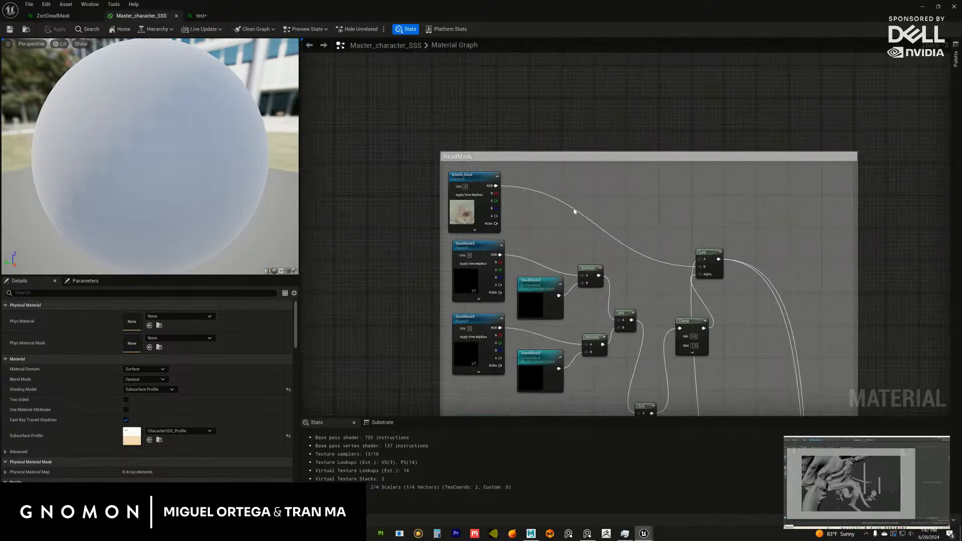
pyautogui.scroll(2, 575, 199)
# Step: Start previewing the Albedo_Dead texture node and show it on a plane in the material preview
pyautogui.moveTo(453, 170); pyautogui.dragTo(462, 177)
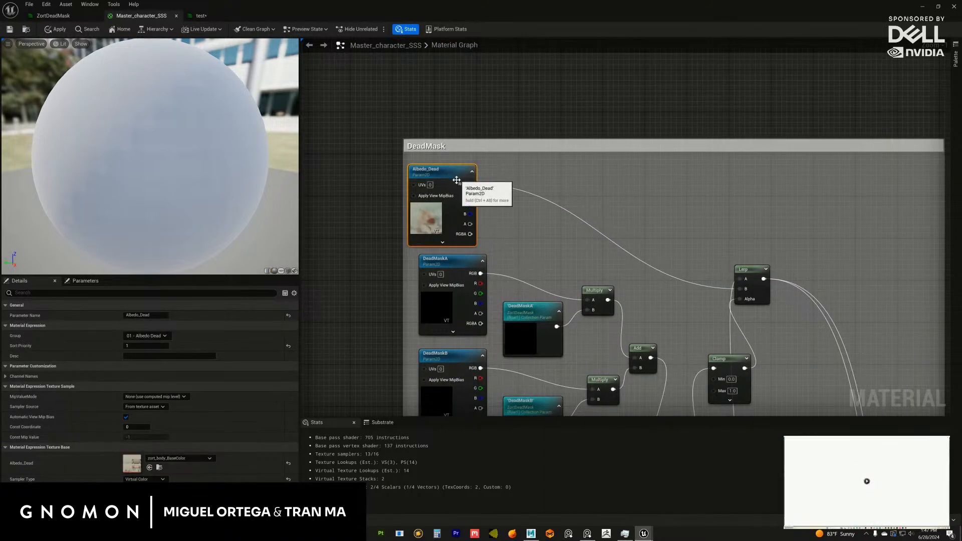
pyautogui.rightClick(463, 180)
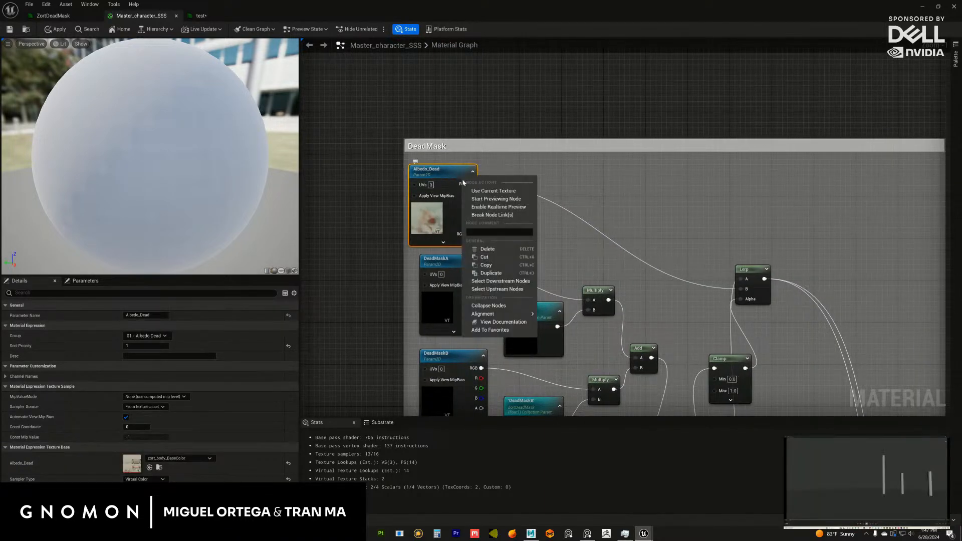
pyautogui.click(505, 202)
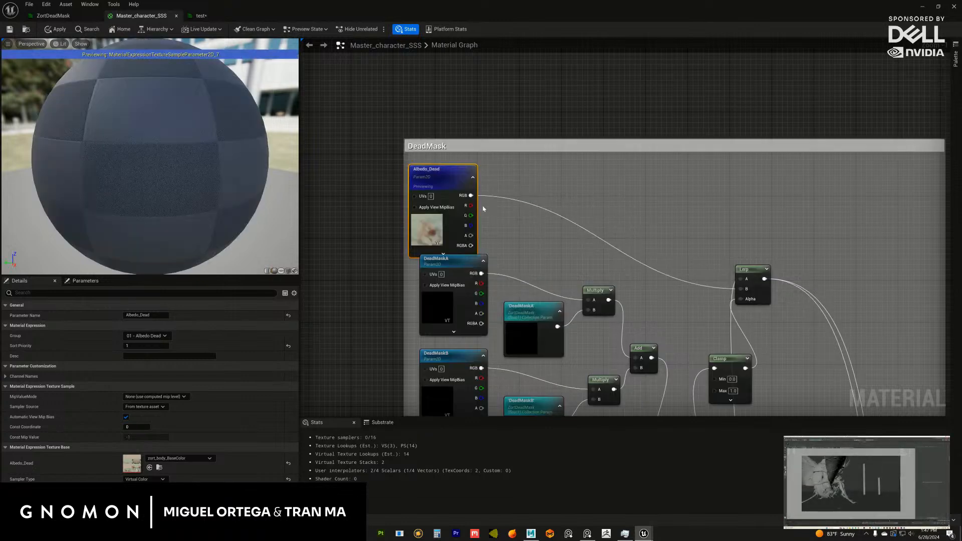
pyautogui.click(281, 271)
pyautogui.moveTo(214, 218); pyautogui.dragTo(186, 190)
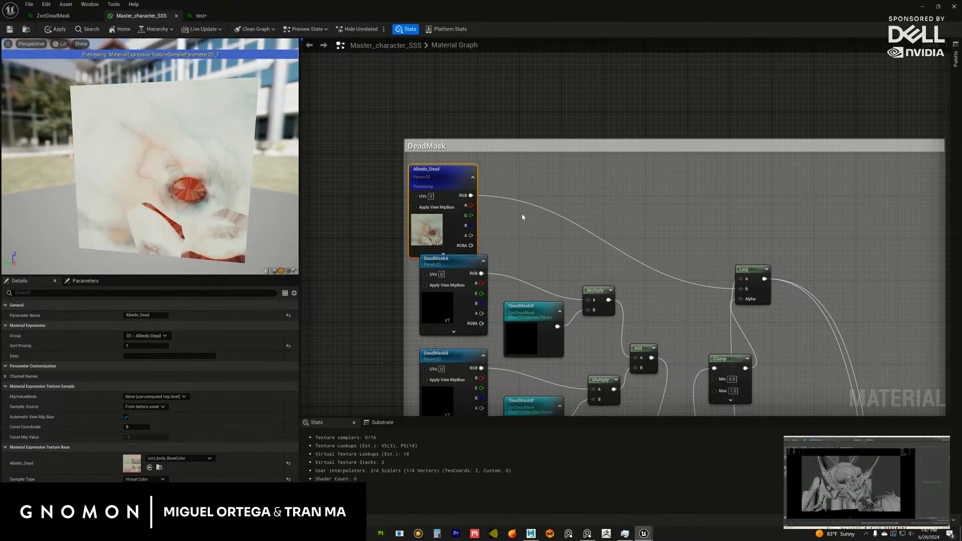
# Step: Inspect the Albedo texture parameter in the ColorFresnel group and return to the DeadMask group
pyautogui.moveTo(526, 234); pyautogui.dragTo(475, 282)
pyautogui.scroll(-3, 474, 283)
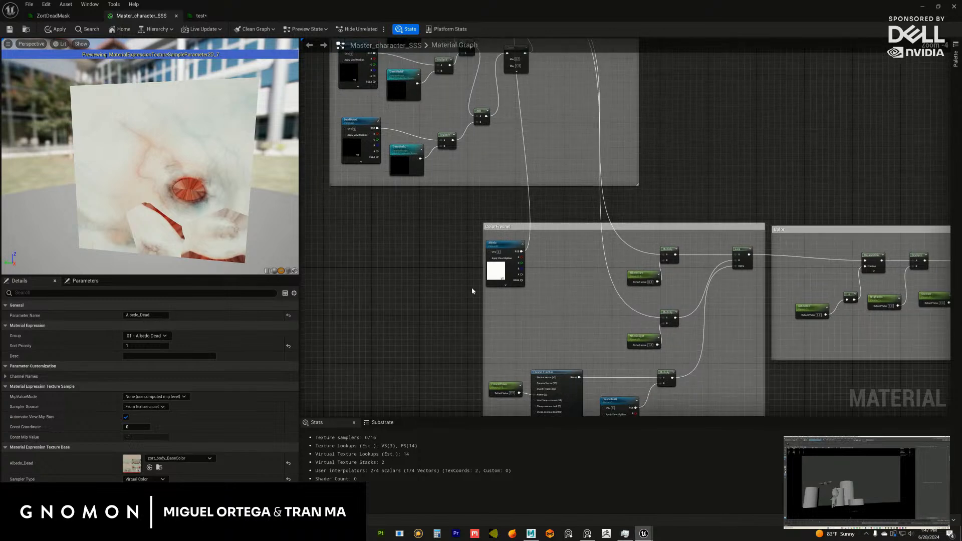
pyautogui.scroll(2, 473, 288)
pyautogui.scroll(1, 474, 288)
pyautogui.click(513, 257)
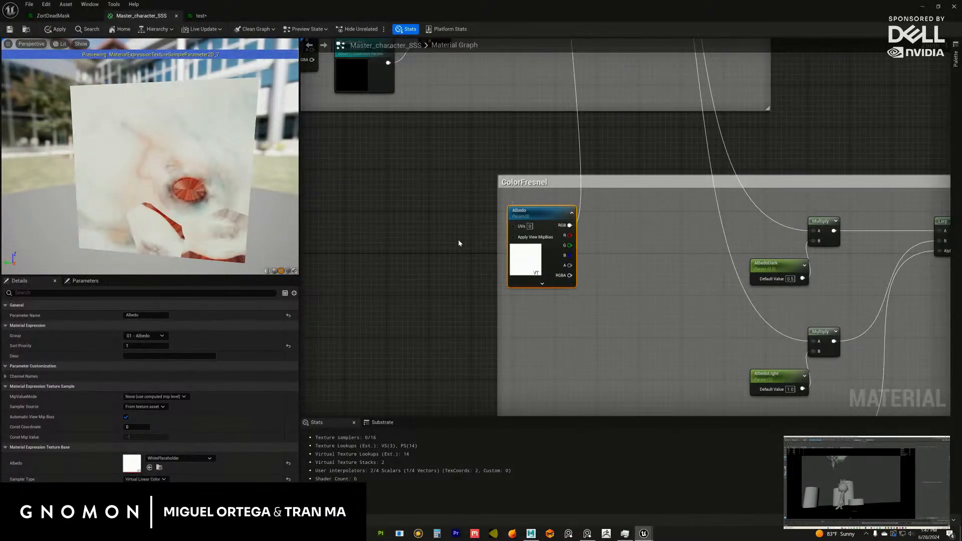
pyautogui.moveTo(458, 243); pyautogui.dragTo(506, 317)
pyautogui.scroll(-2, 506, 317)
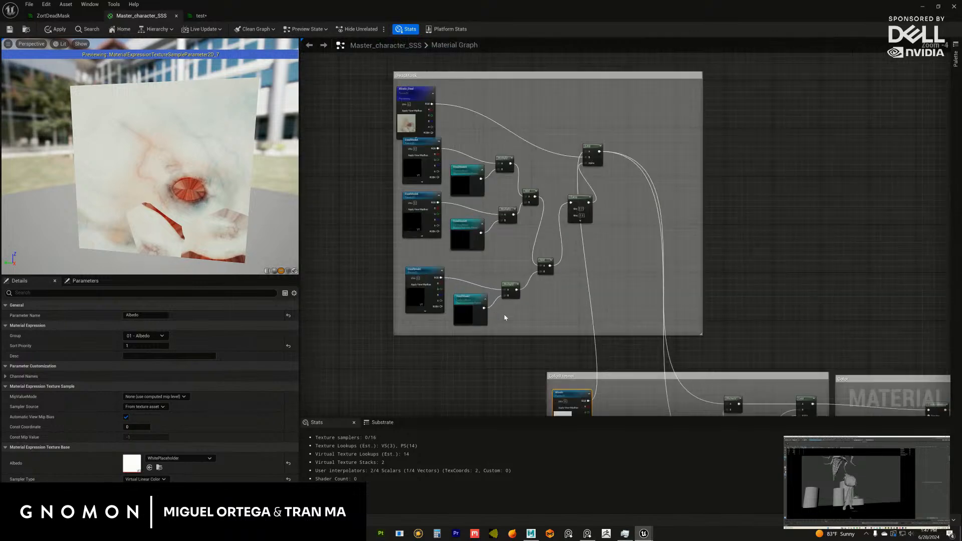
# Step: Reposition the Lerp node in the DeadMask group farther to the right of the Clamp node
pyautogui.click(414, 93)
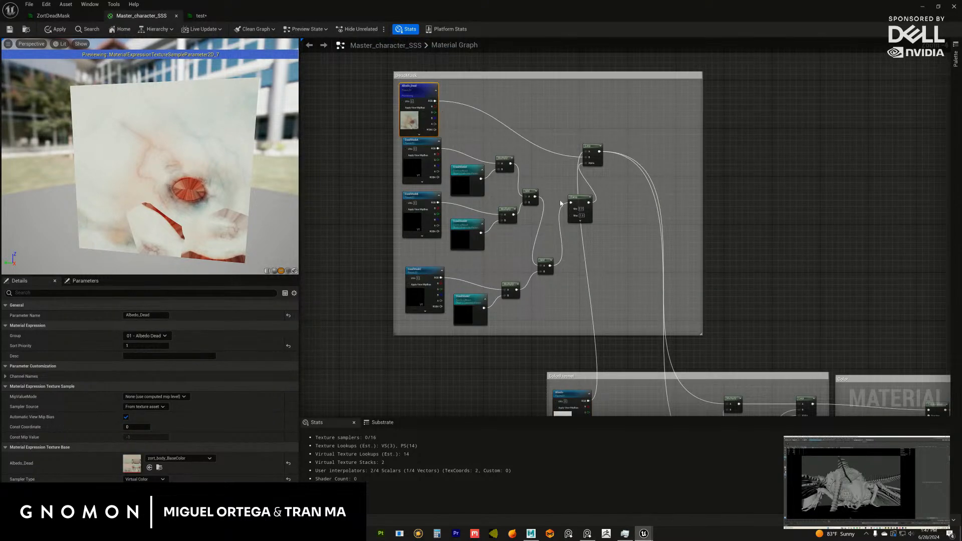
pyautogui.moveTo(560, 203); pyautogui.dragTo(534, 169)
pyautogui.moveTo(569, 117); pyautogui.dragTo(604, 118)
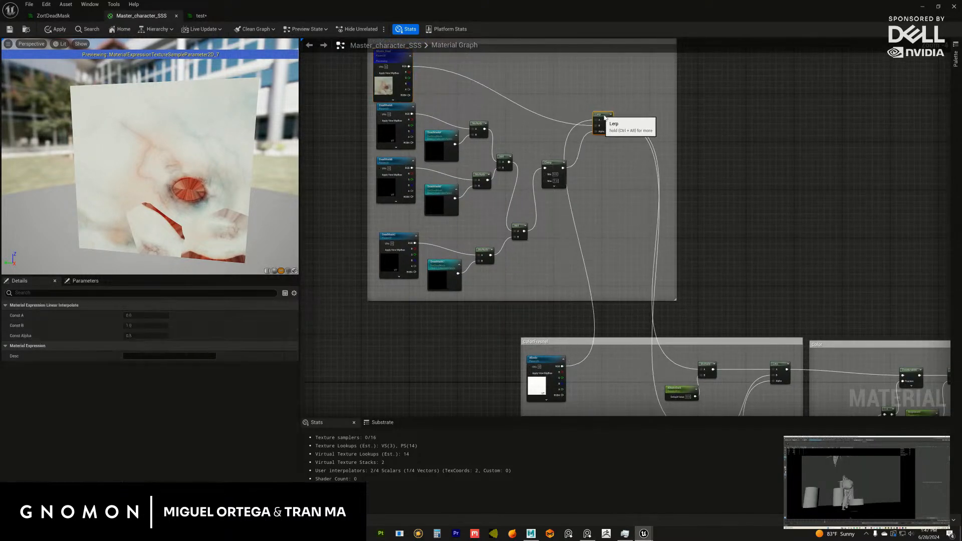
pyautogui.scroll(1, 616, 161)
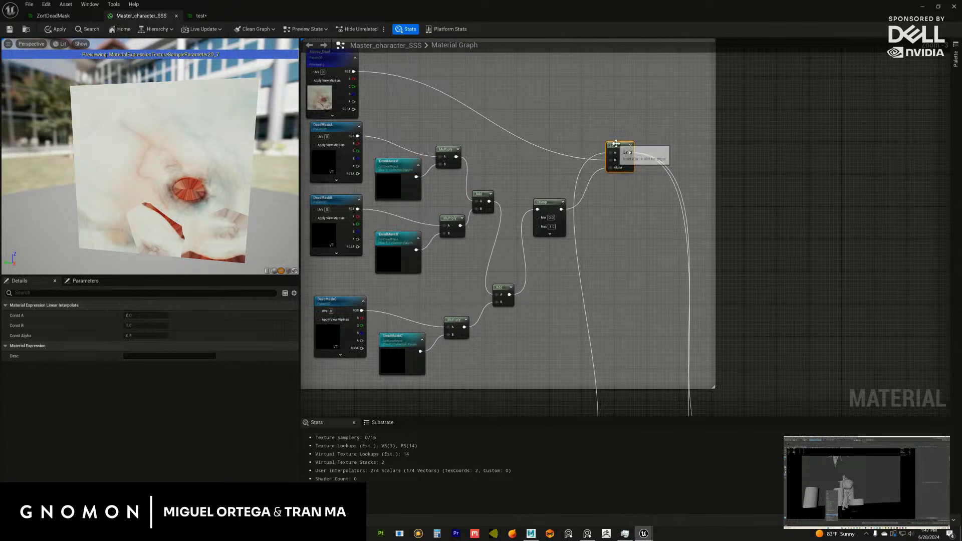
pyautogui.moveTo(616, 144); pyautogui.dragTo(621, 141)
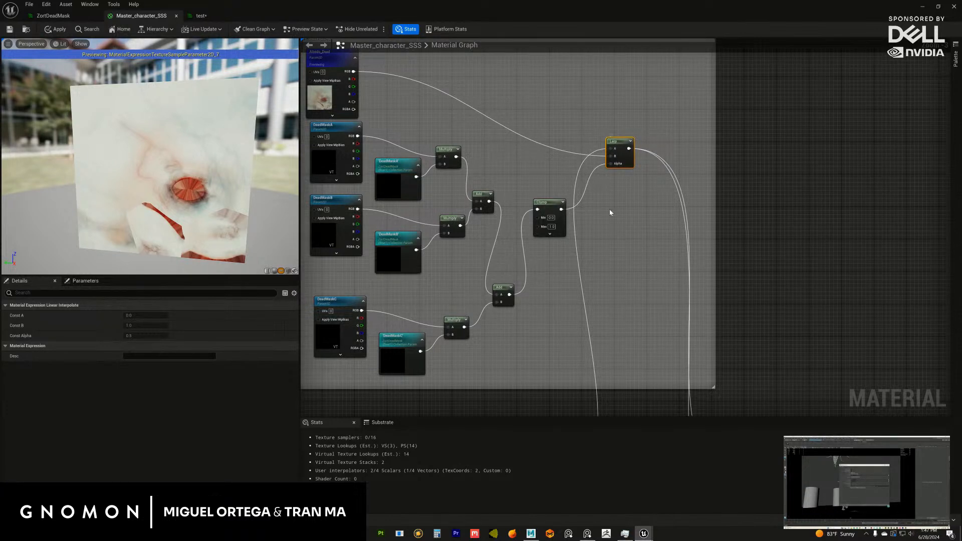
pyautogui.scroll(1, 618, 187)
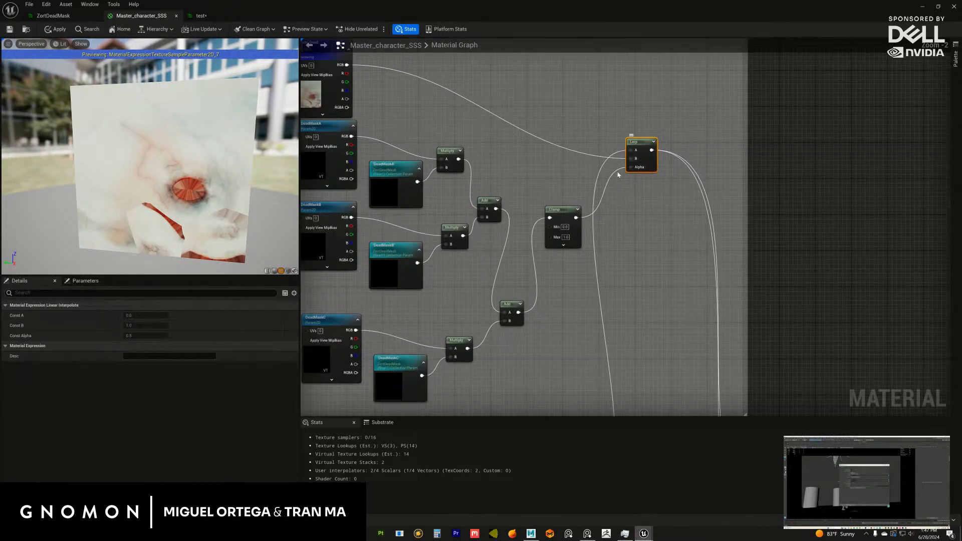
# Step: Move the DeadMaskA texture node slightly down and select the Multiply node it feeds
pyautogui.moveTo(541, 207); pyautogui.dragTo(646, 222)
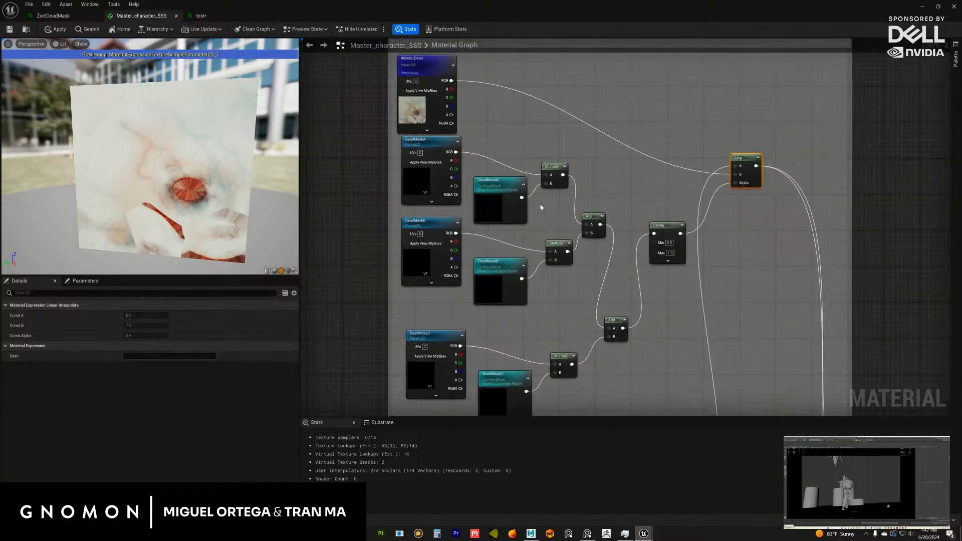
pyautogui.moveTo(429, 147); pyautogui.dragTo(429, 157)
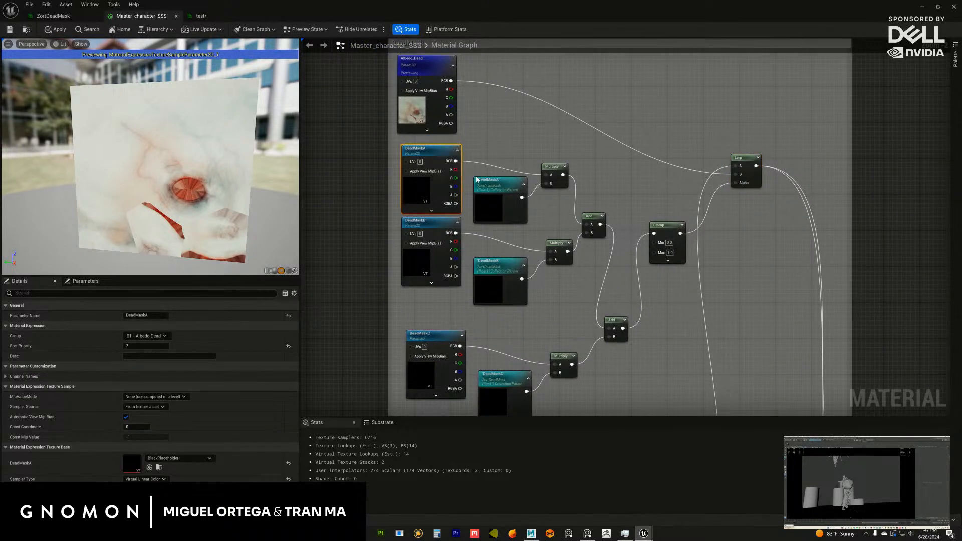
pyautogui.moveTo(582, 168); pyautogui.dragTo(537, 156)
pyautogui.click(509, 154)
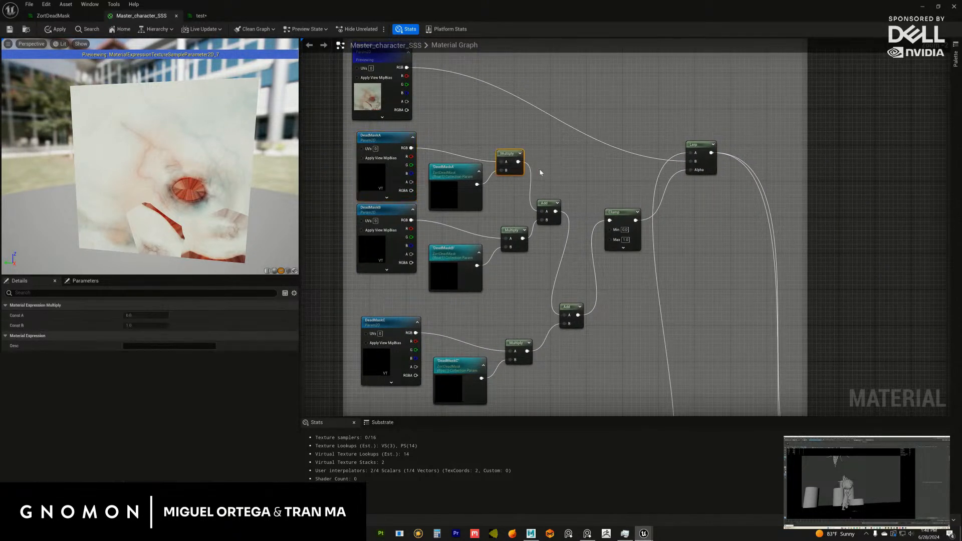
pyautogui.scroll(2, 557, 176)
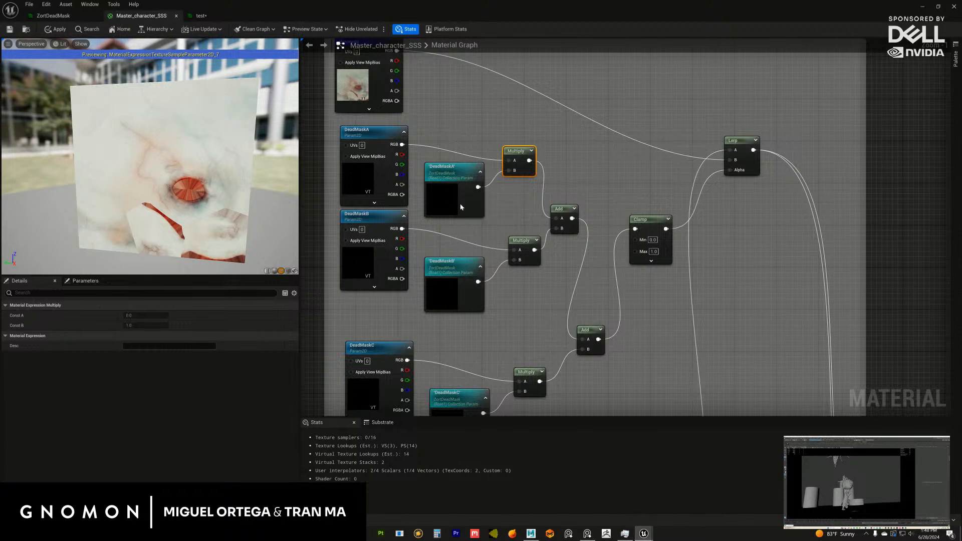
# Step: Check the collection and parameter name assigned to the DeadMaskA, DeadMaskB and DeadMaskC collection parameter nodes
pyautogui.moveTo(485, 185); pyautogui.dragTo(488, 185)
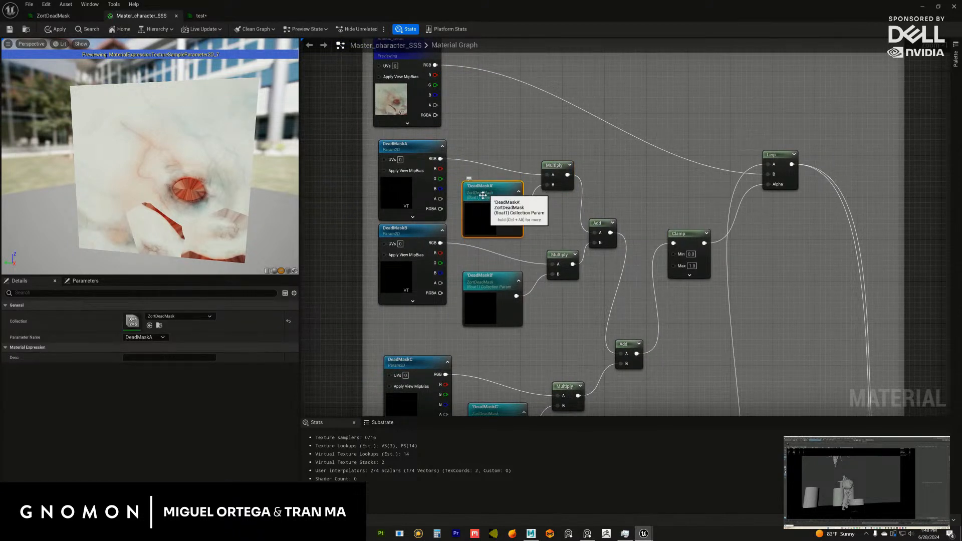
pyautogui.click(162, 340)
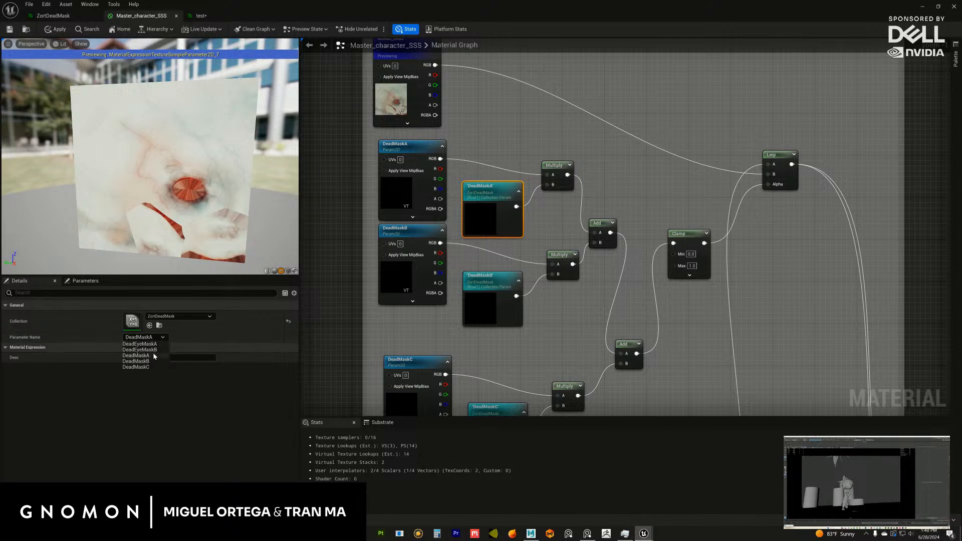
pyautogui.click(485, 280)
pyautogui.moveTo(471, 325); pyautogui.dragTo(430, 227)
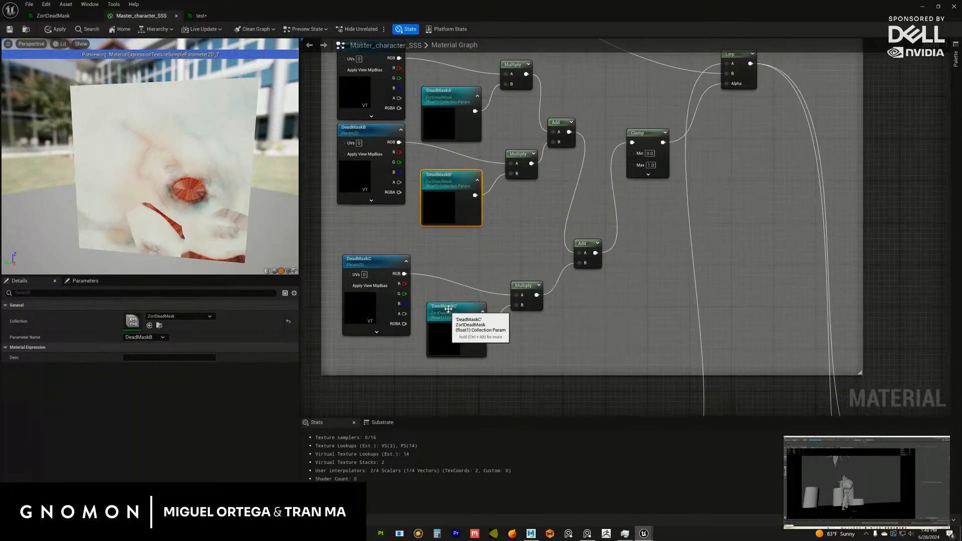
pyautogui.click(448, 309)
pyautogui.moveTo(487, 242); pyautogui.dragTo(496, 284)
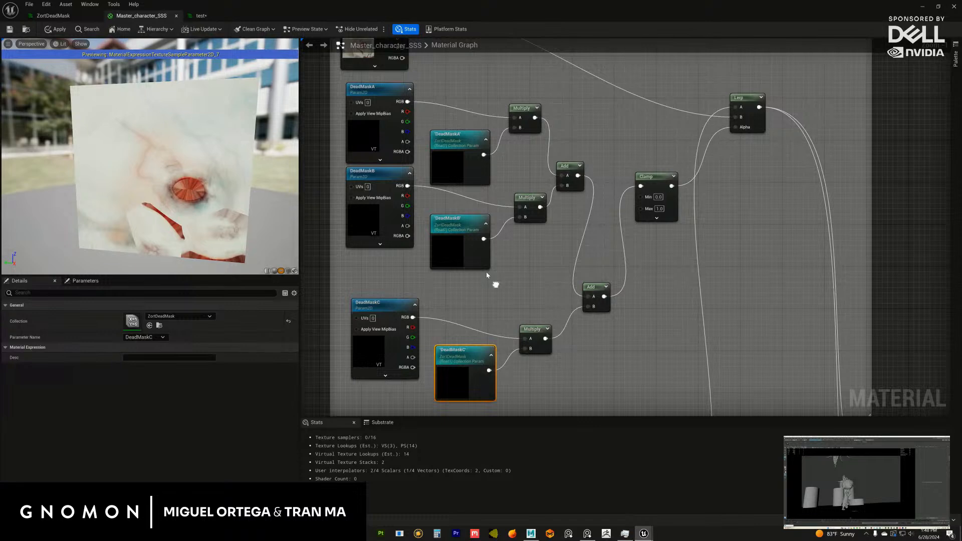
pyautogui.moveTo(496, 285); pyautogui.dragTo(474, 357)
# Step: Shift the DeadMaskA collection parameter node slightly closer to its texture node
pyautogui.moveTo(442, 212); pyautogui.dragTo(437, 212)
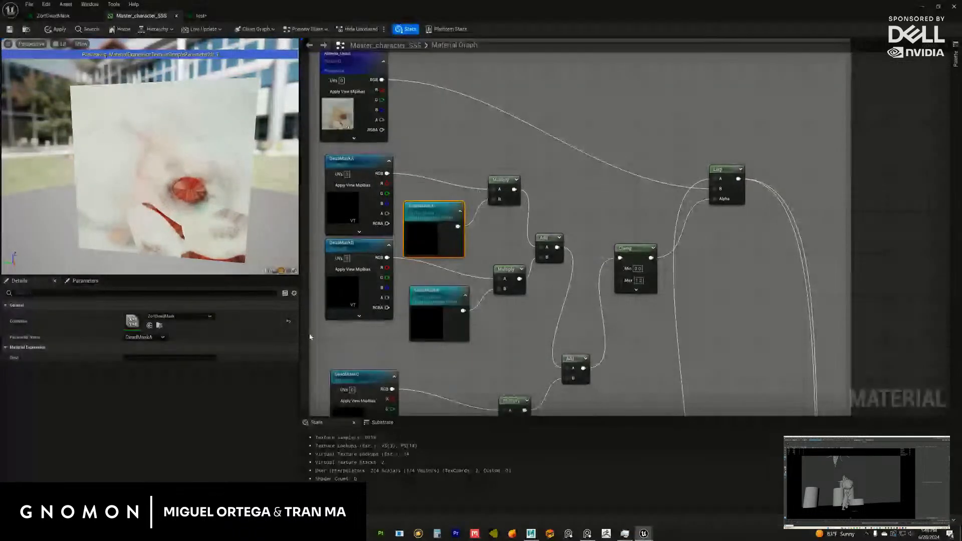
pyautogui.moveTo(470, 356); pyautogui.dragTo(493, 285)
pyautogui.moveTo(514, 179); pyautogui.dragTo(487, 240)
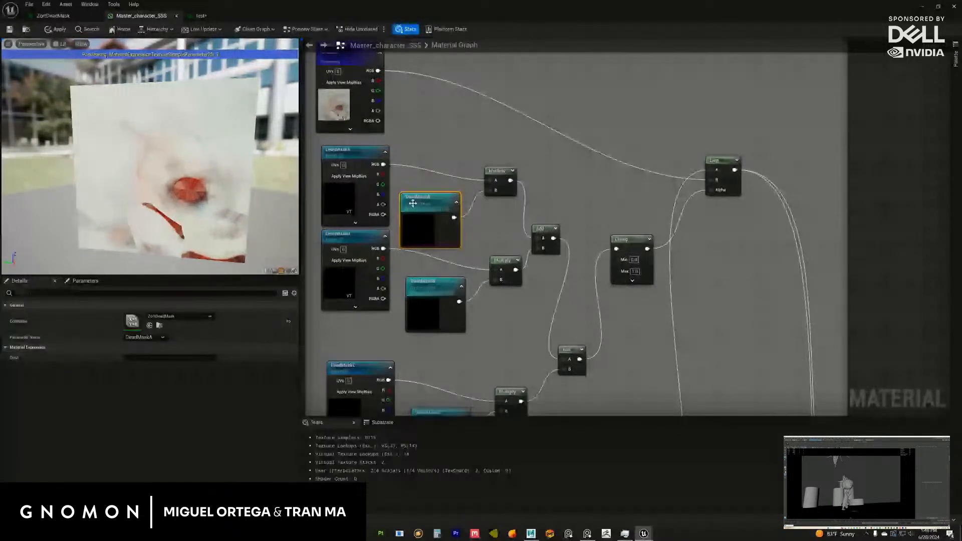
pyautogui.moveTo(413, 203); pyautogui.dragTo(418, 208)
# Step: Nudge the Multiply node fed by DeadMaskA and move the DeadMaskB texture node down, level with its own Multiply node
pyautogui.moveTo(504, 175); pyautogui.dragTo(498, 170)
pyautogui.moveTo(568, 202); pyautogui.dragTo(496, 181)
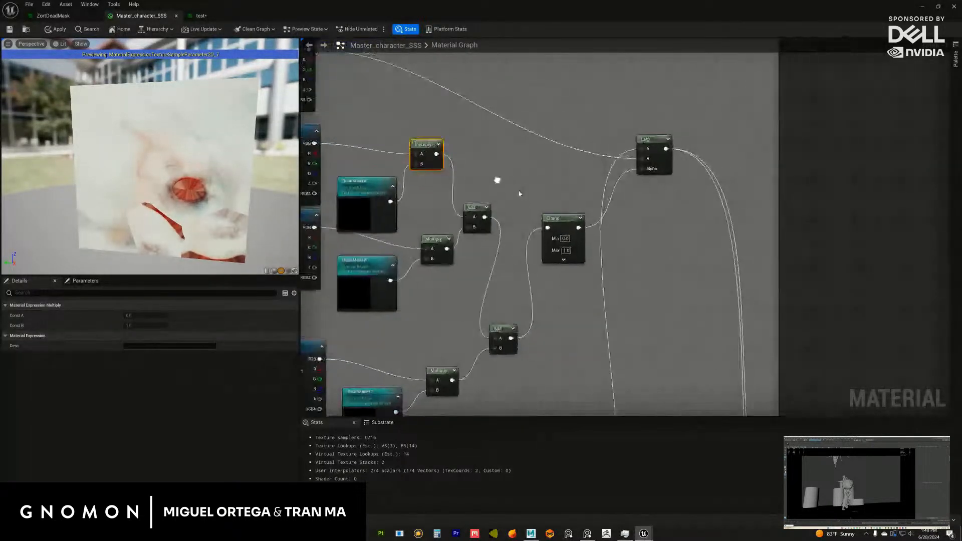
pyautogui.moveTo(436, 149); pyautogui.dragTo(447, 149)
pyautogui.moveTo(485, 196); pyautogui.dragTo(551, 210)
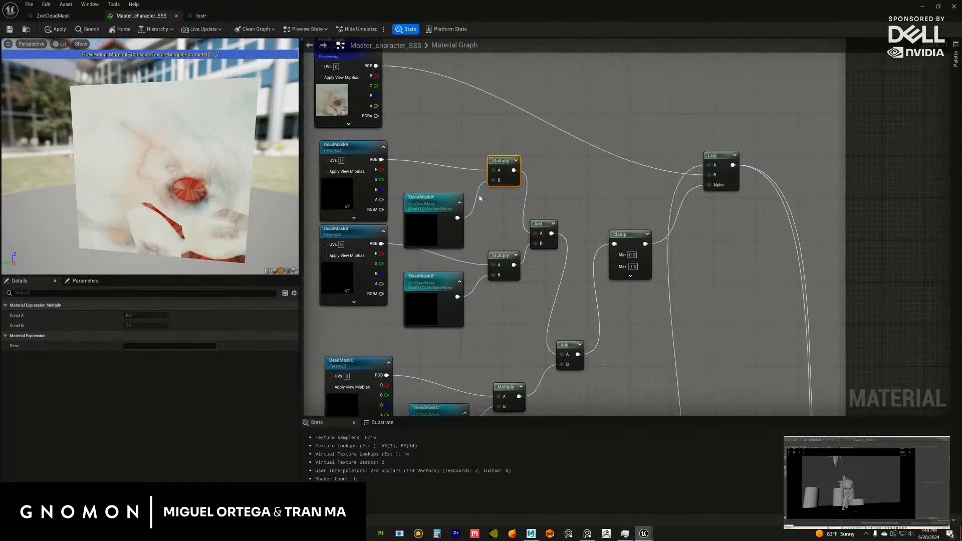
pyautogui.moveTo(347, 236); pyautogui.dragTo(348, 257)
pyautogui.click(432, 201)
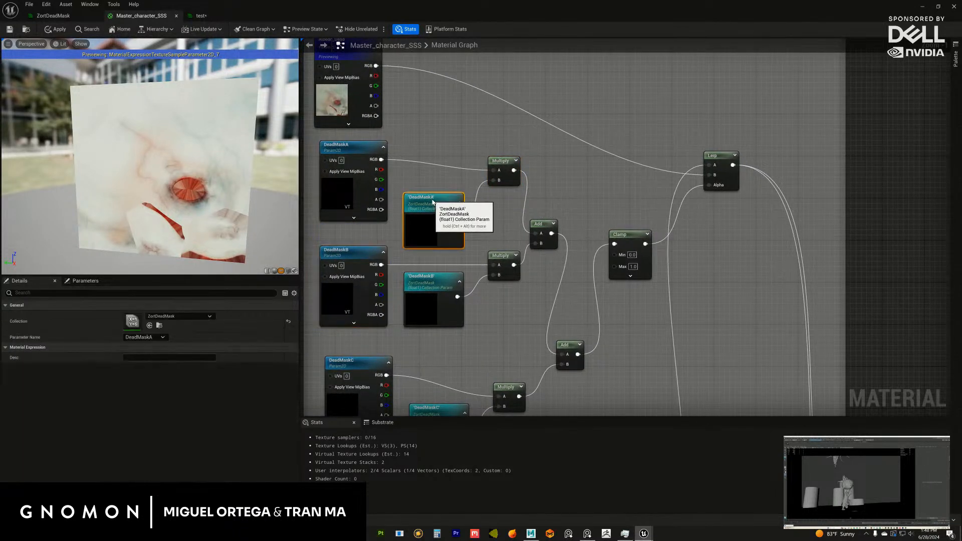
# Step: Nudge the DeadMaskA texture node slightly down, closer in line with the Multiply node it feeds
pyautogui.click(500, 163)
pyautogui.click(430, 206)
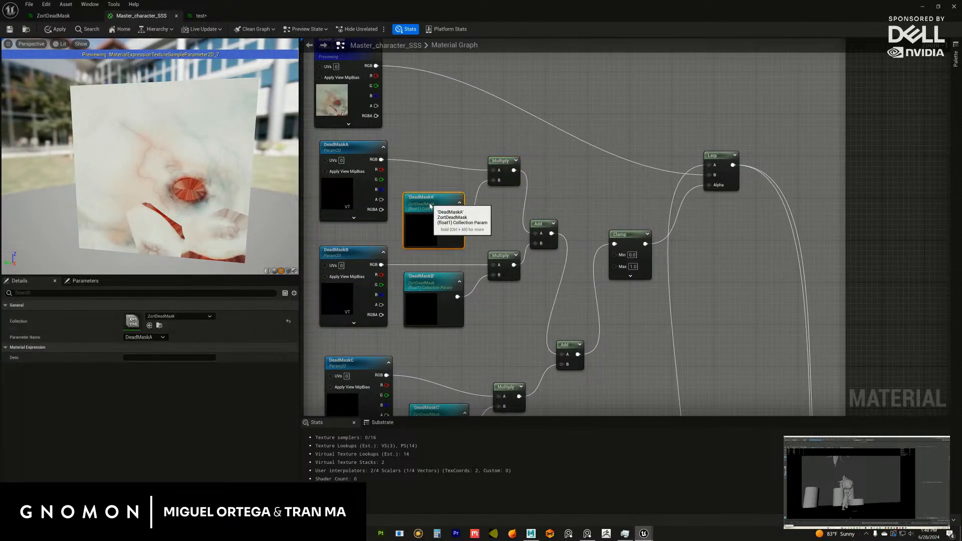
pyautogui.moveTo(340, 202); pyautogui.dragTo(334, 202)
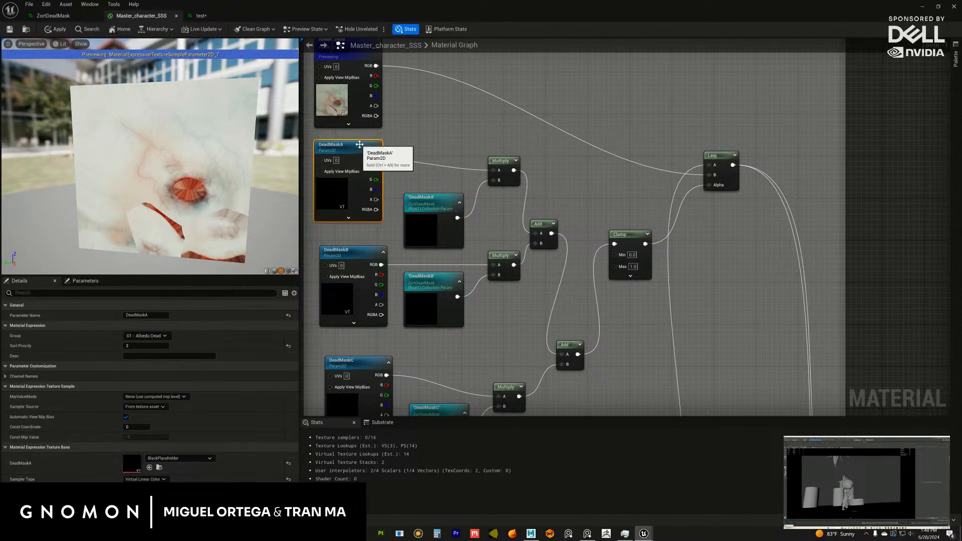
pyautogui.moveTo(368, 149); pyautogui.dragTo(373, 154)
pyautogui.click(501, 162)
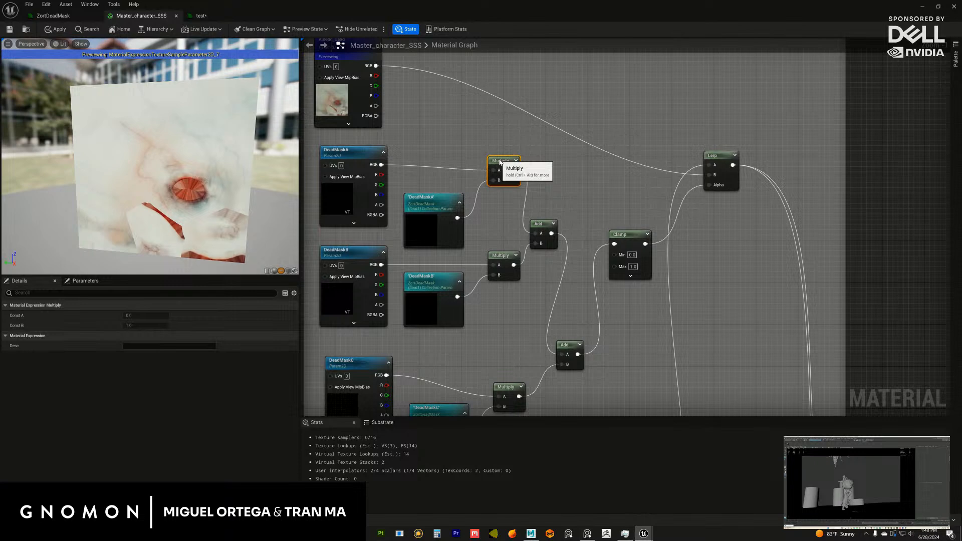
# Step: Shift both Add nodes that combine the DeadMask Multiply results slightly away from their Multiply nodes
pyautogui.click(435, 204)
pyautogui.click(431, 282)
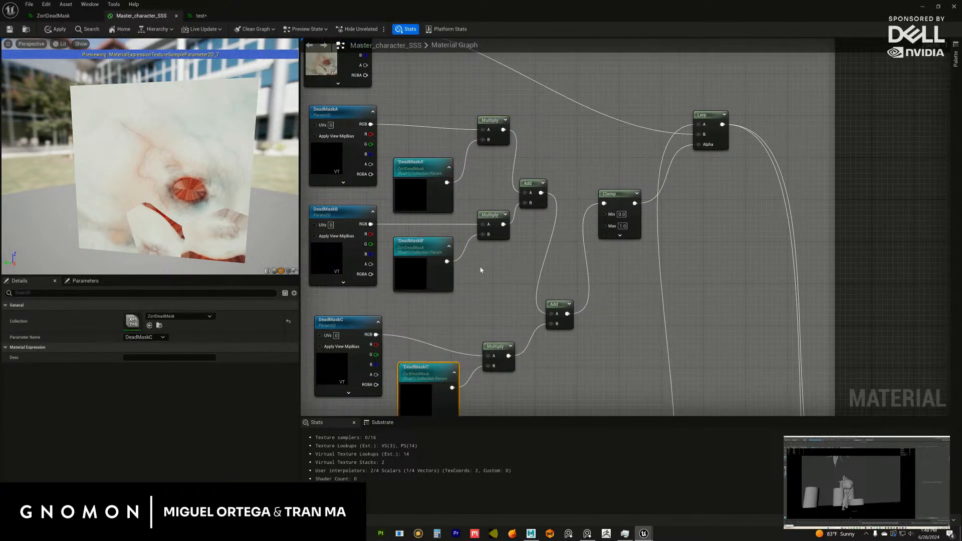
pyautogui.click(512, 240)
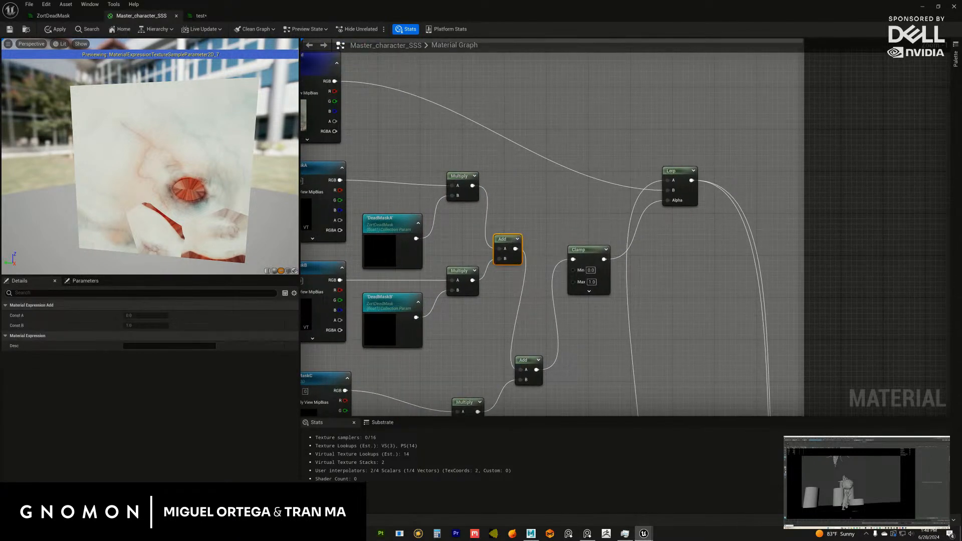
pyautogui.moveTo(445, 285); pyautogui.dragTo(503, 216)
pyautogui.moveTo(588, 300); pyautogui.dragTo(599, 304)
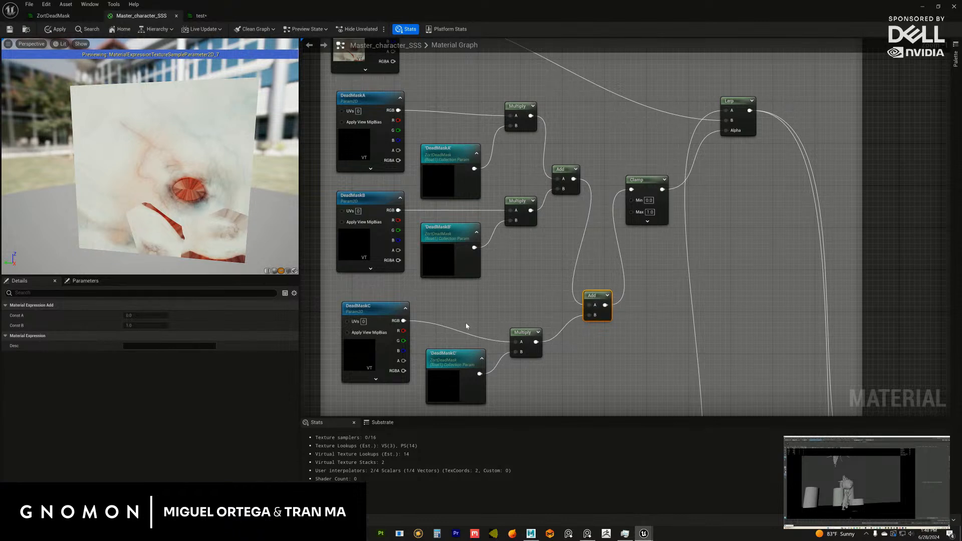
# Step: Move the Clamp node slightly closer to the Lerp node and select the Lerp whose alpha it drives
pyautogui.moveTo(466, 327); pyautogui.dragTo(405, 358)
pyautogui.moveTo(584, 215); pyautogui.dragTo(595, 210)
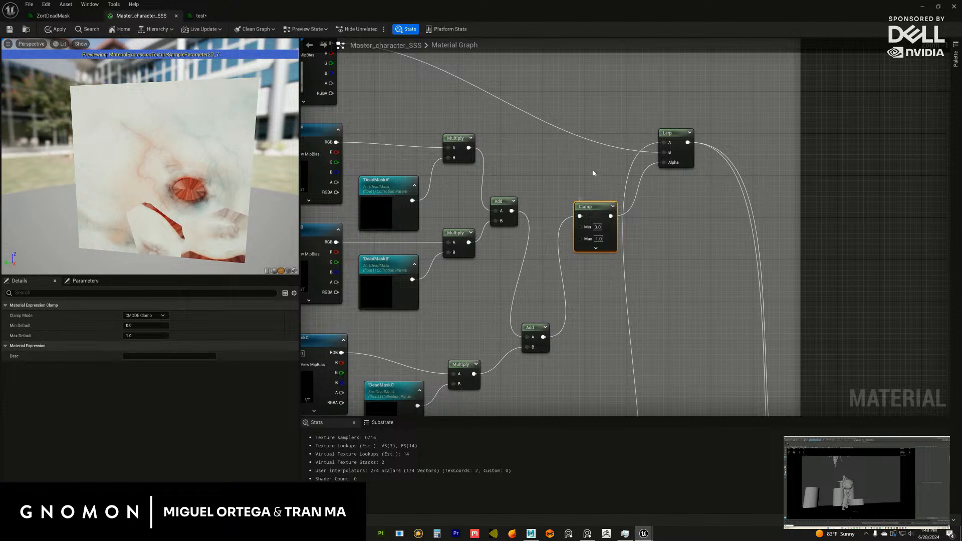
pyautogui.moveTo(593, 174); pyautogui.dragTo(538, 236)
pyautogui.moveTo(621, 245); pyautogui.dragTo(565, 224)
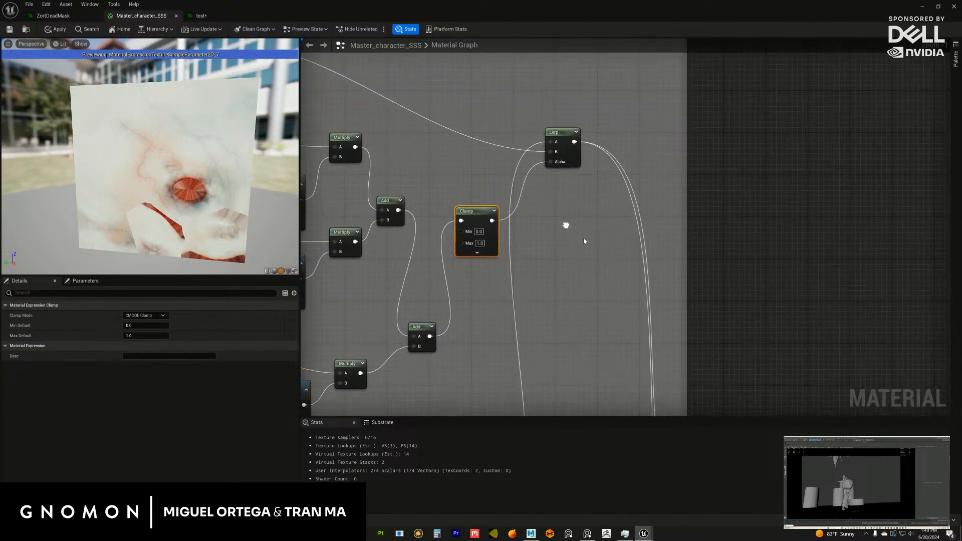
pyautogui.click(577, 175)
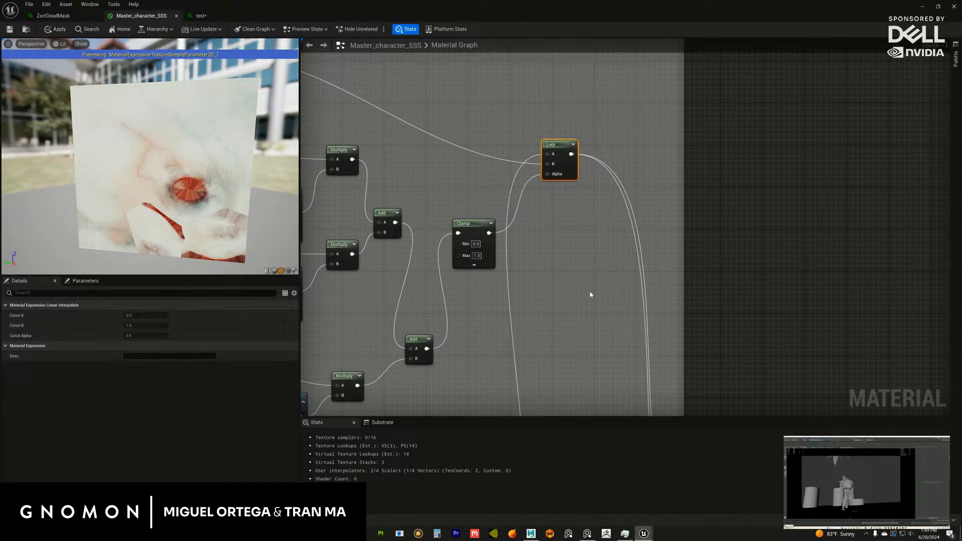
# Step: Follow the Lerp's output into the ColorFresnel group and examine its Multiply, Fresnel_Function and Lerp nodes
pyautogui.scroll(-7, 591, 295)
pyautogui.moveTo(565, 291); pyautogui.dragTo(498, 208)
pyautogui.scroll(2, 570, 309)
pyautogui.moveTo(561, 301); pyautogui.dragTo(608, 281)
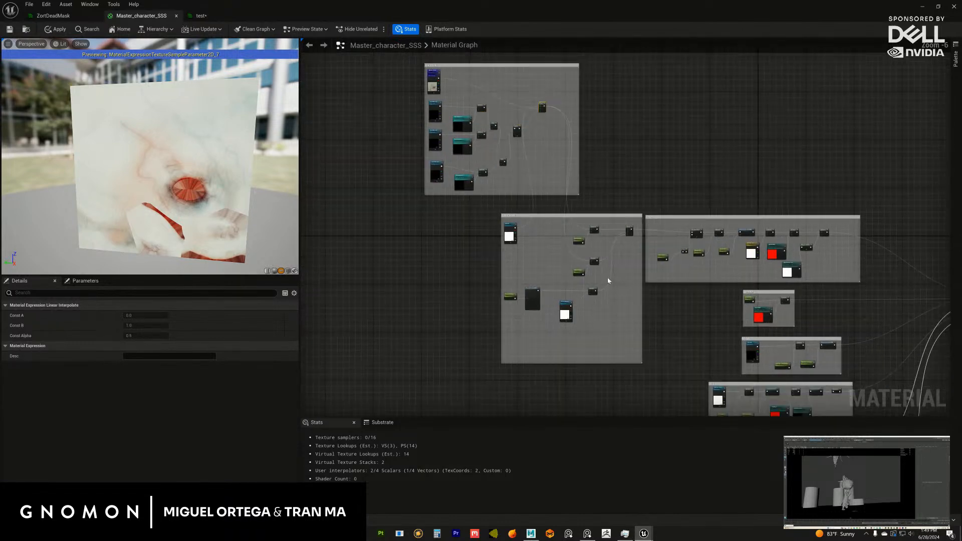
pyautogui.scroll(4, 608, 279)
pyautogui.moveTo(696, 269); pyautogui.dragTo(502, 267)
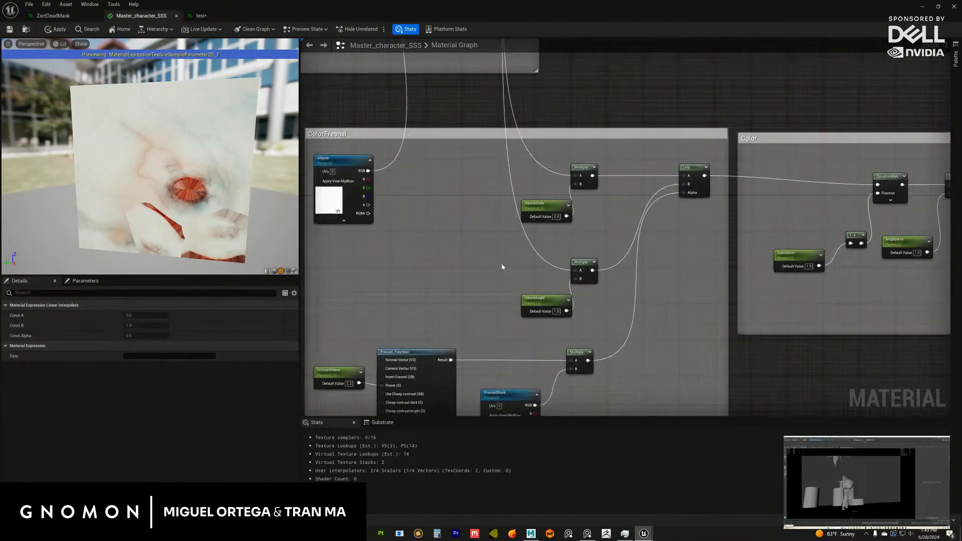
pyautogui.moveTo(653, 295); pyautogui.dragTo(716, 215)
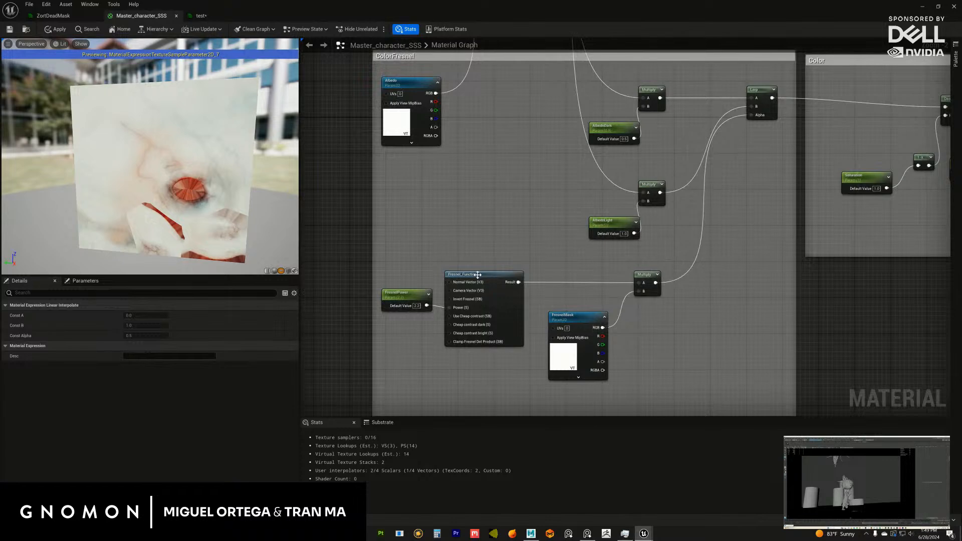
pyautogui.scroll(-3, 352, 318)
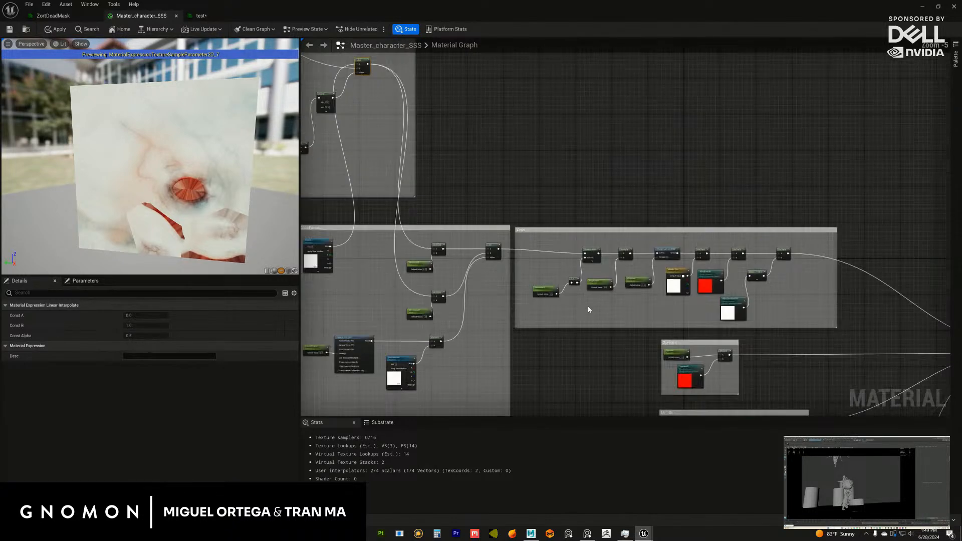
# Step: Examine the DeadMask group that blends the Normal Dead texture and the node groups feeding the material output
pyautogui.scroll(-1, 700, 278)
pyautogui.moveTo(527, 321); pyautogui.dragTo(595, 288)
pyautogui.moveTo(533, 291); pyautogui.dragTo(390, 132)
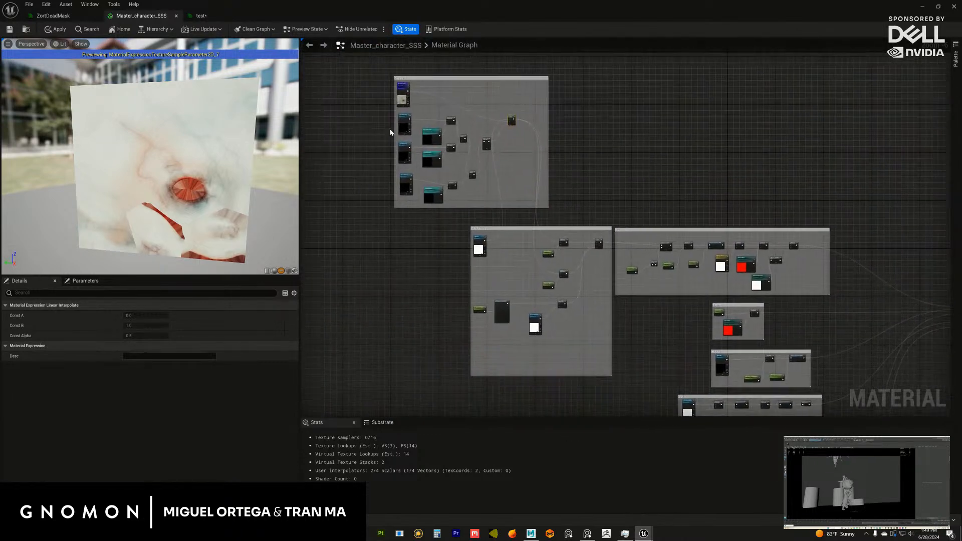
pyautogui.moveTo(498, 358); pyautogui.dragTo(582, 255)
pyautogui.scroll(4, 460, 319)
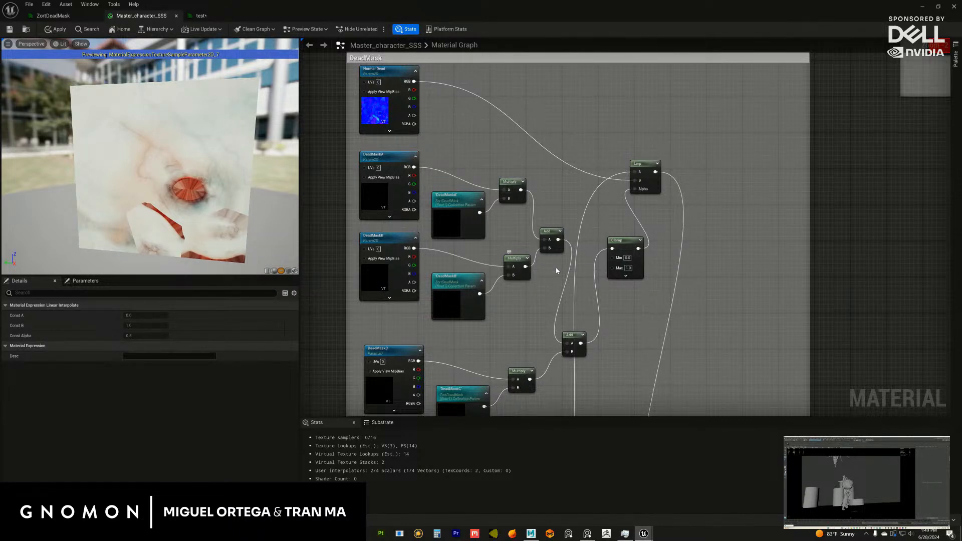
pyautogui.scroll(-3, 760, 248)
pyautogui.moveTo(743, 240); pyautogui.dragTo(622, 491)
pyautogui.moveTo(507, 275); pyautogui.dragTo(477, 301)
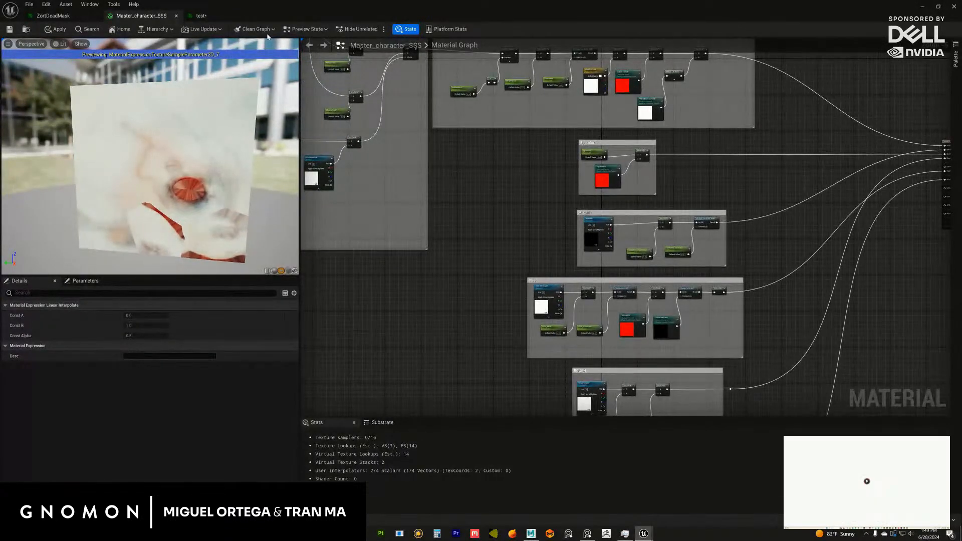
# Step: Switch to the Classroom_lvl level editor and delete all DeadMaskA, DeadMaskB and DeadMaskC keys after frame 0 in Sequencer
pyautogui.moveTo(293, 6); pyautogui.dragTo(961, 75)
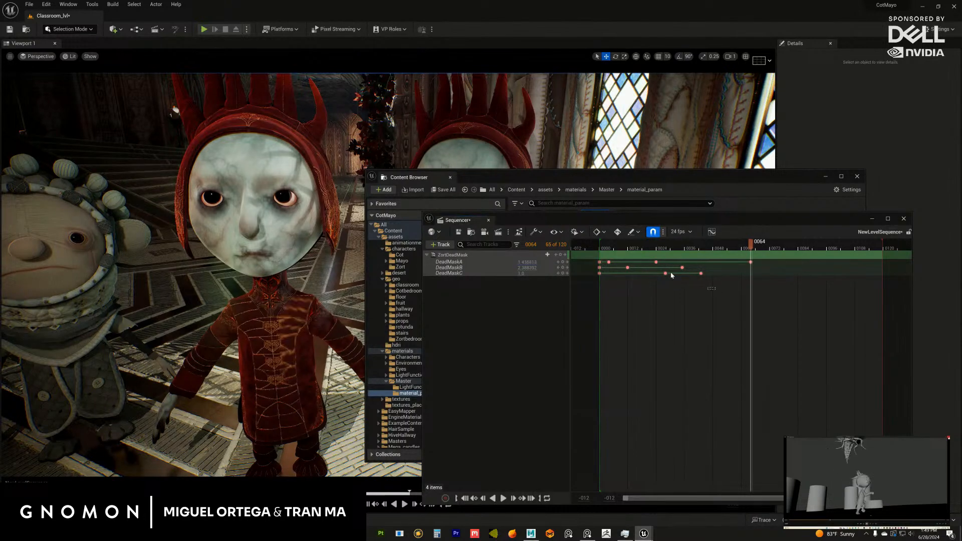
pyautogui.moveTo(715, 289); pyautogui.dragTo(607, 258)
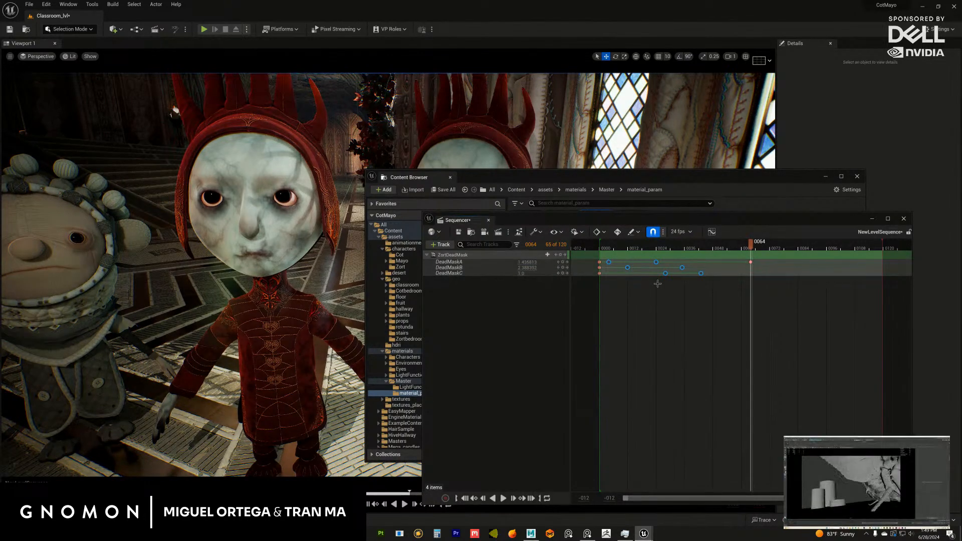
pyautogui.press('Delete')
pyautogui.moveTo(751, 262); pyautogui.dragTo(603, 254)
pyautogui.press('Delete')
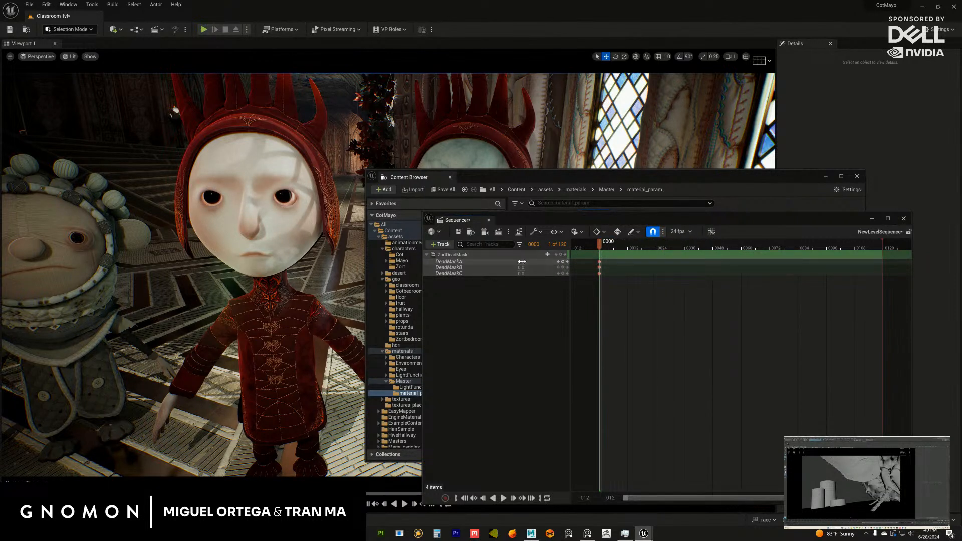
# Step: Try raising the DeadMaskA value at frame 0 on the character's face, and restore it to 0.0
pyautogui.moveTo(532, 265)
pyautogui.mouseDown()
pyautogui.moveTo(519, 265)
pyautogui.moveTo(562, 261)
pyautogui.moveTo(553, 269)
pyautogui.moveTo(628, 254)
pyautogui.mouseUp()
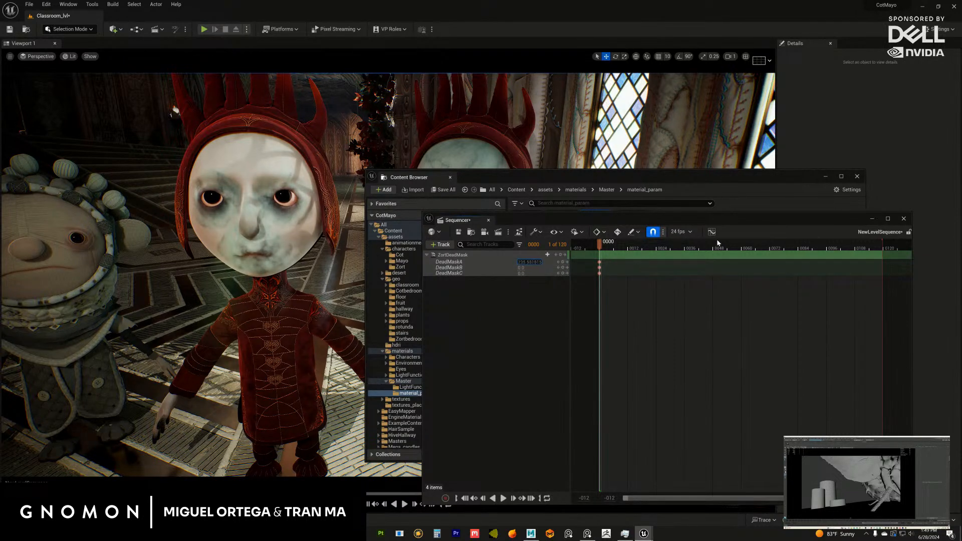
pyautogui.moveTo(717, 243); pyautogui.dragTo(550, 259)
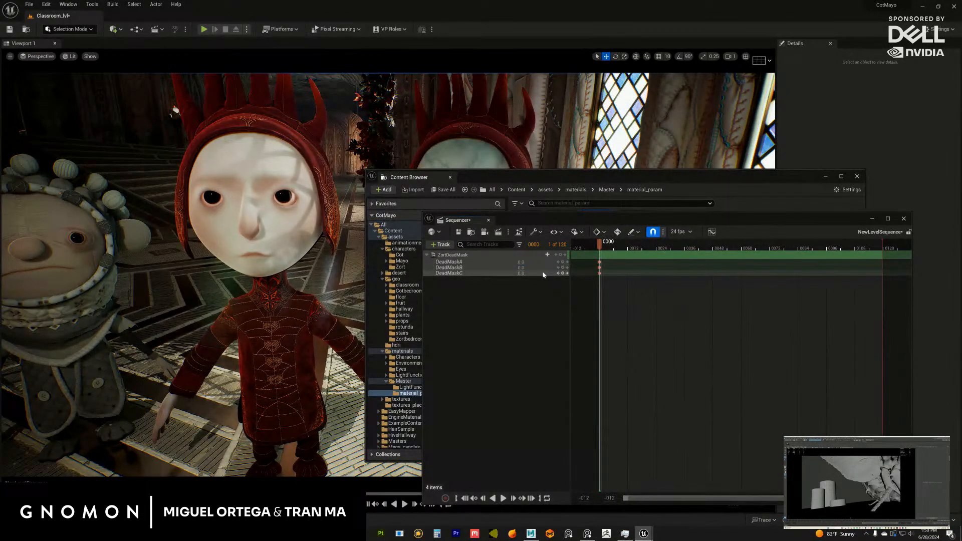
# Step: Add DeadEyeMaskA and DeadEyeMaskB parameters to the ZortDeadMask track at frame 1
pyautogui.click(600, 244)
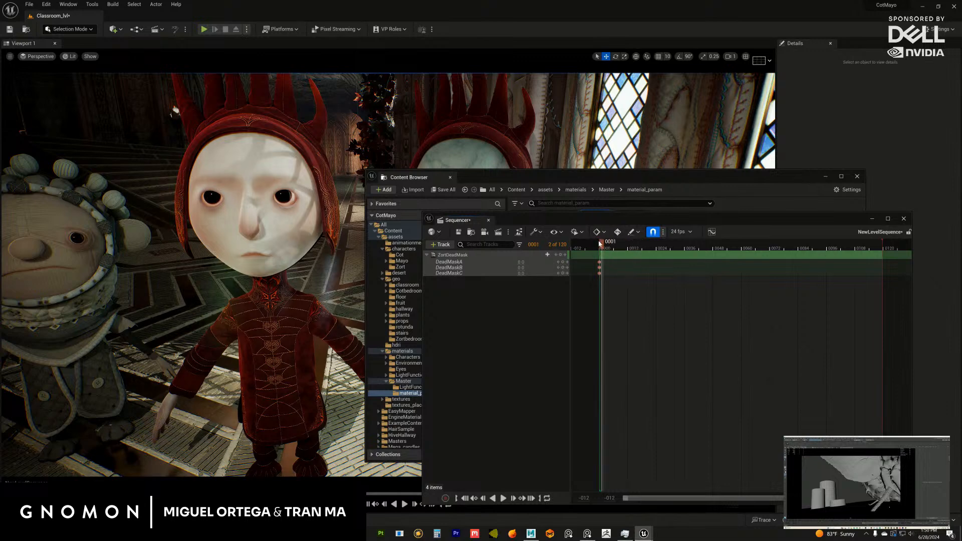
pyautogui.click(269, 216)
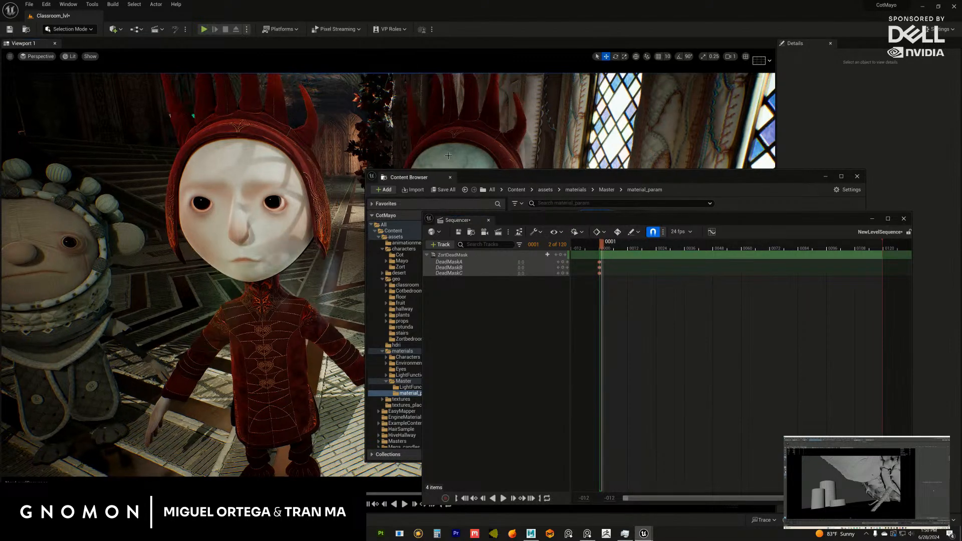
pyautogui.click(548, 254)
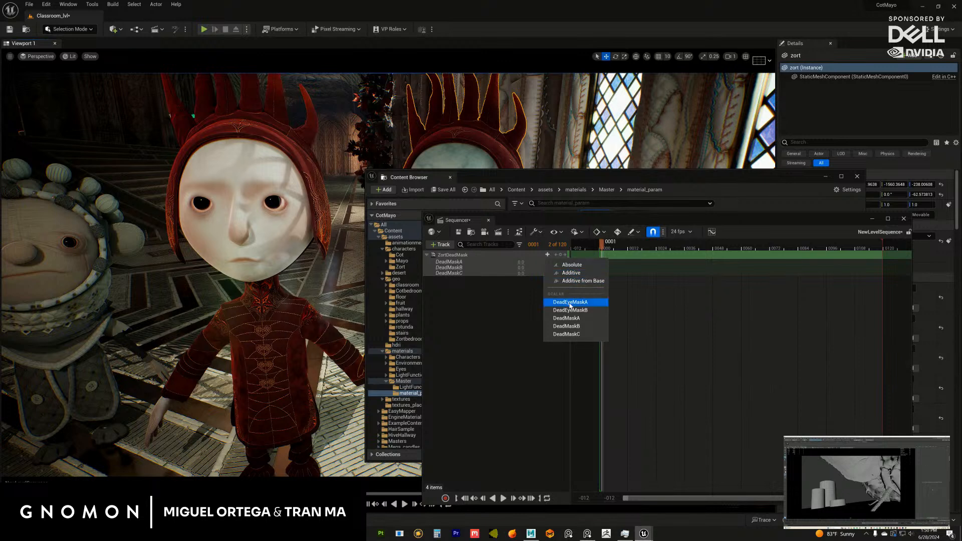
pyautogui.click(571, 302)
pyautogui.click(547, 254)
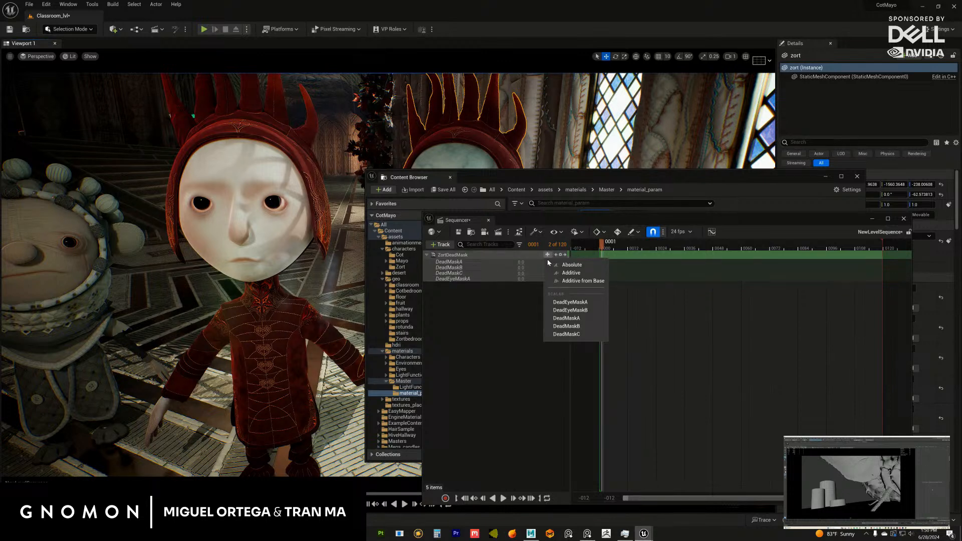
pyautogui.click(566, 310)
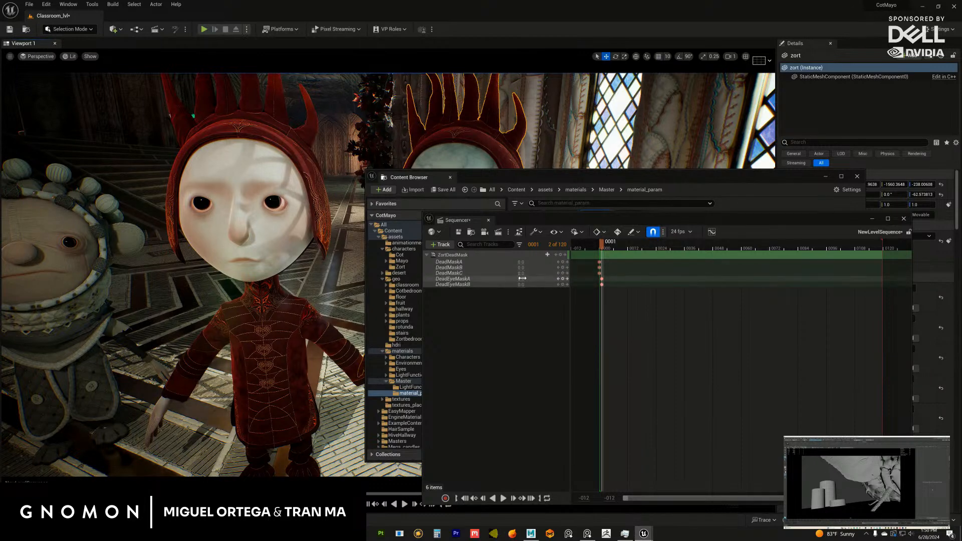
# Step: Raise DeadEyeMaskA, and DeadEyeMaskB to about 0.68, at frame 1 while checking the character's eyes up close
pyautogui.scroll(10, 288, 264)
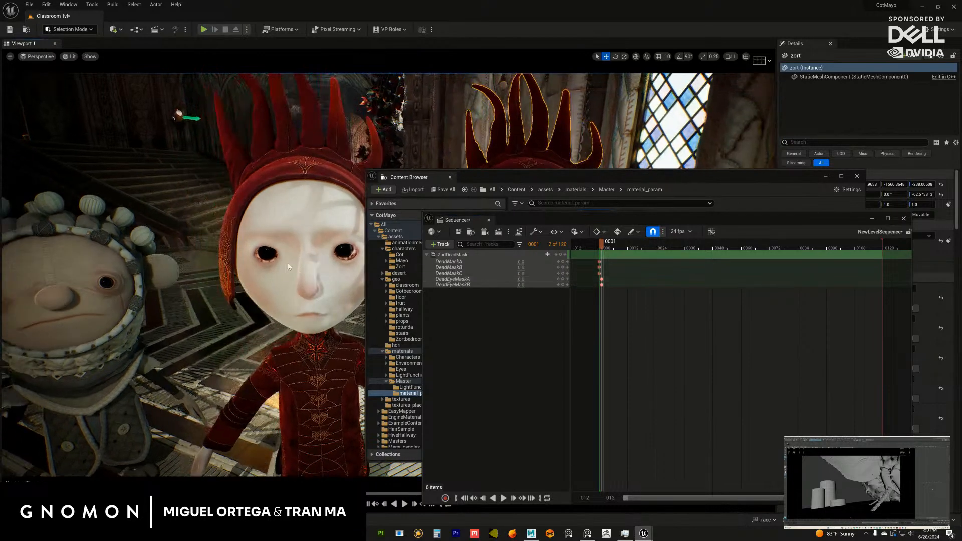
pyautogui.scroll(3, 308, 274)
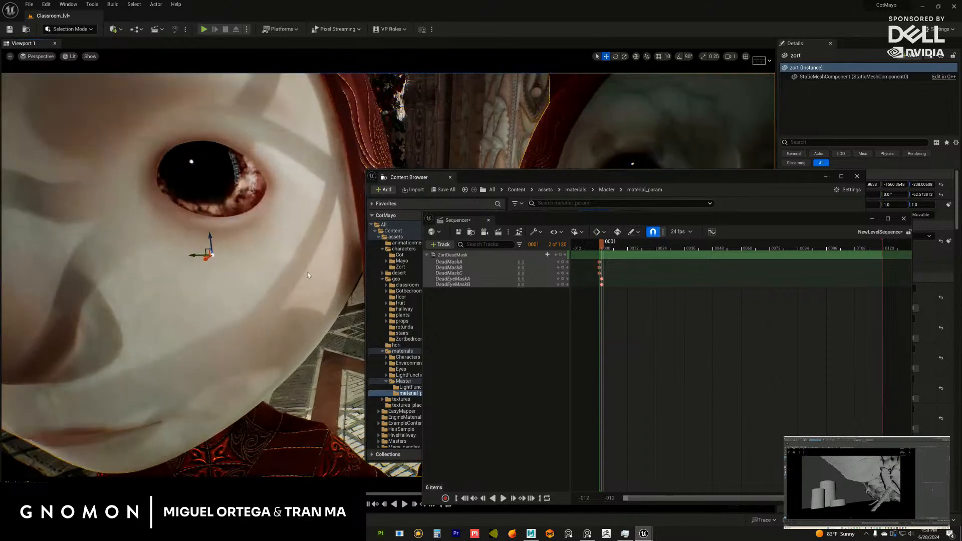
pyautogui.scroll(-5, 301, 270)
pyautogui.scroll(-4, 288, 266)
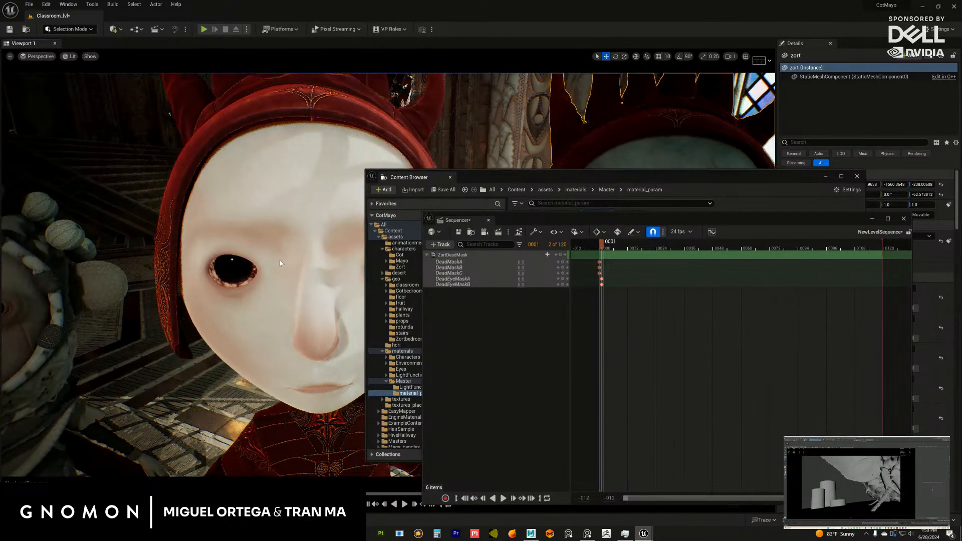
pyautogui.scroll(4, 279, 260)
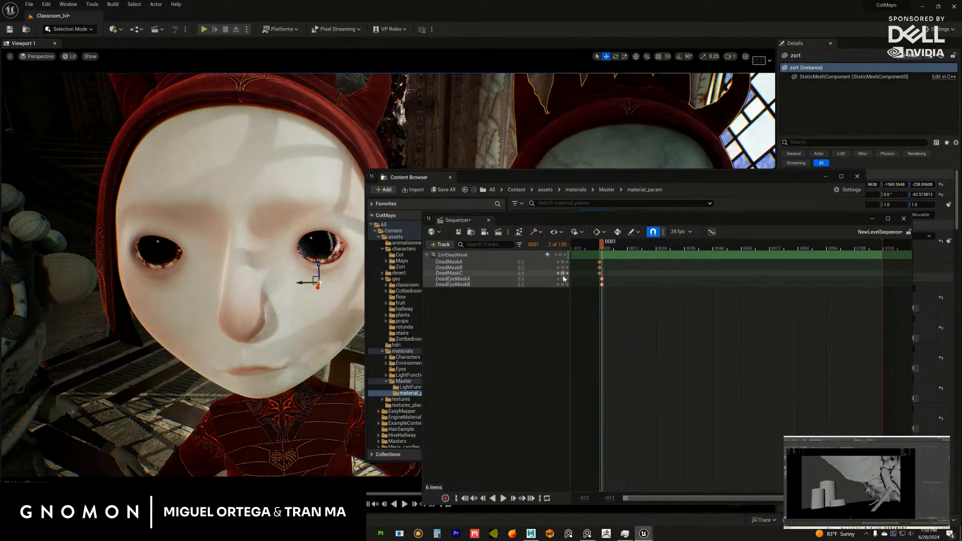
pyautogui.click(508, 277)
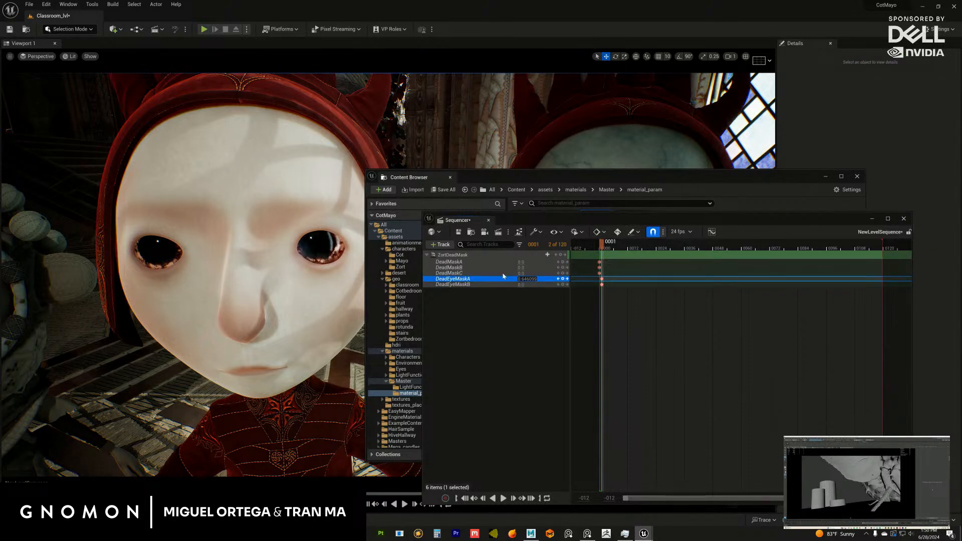
pyautogui.click(522, 284)
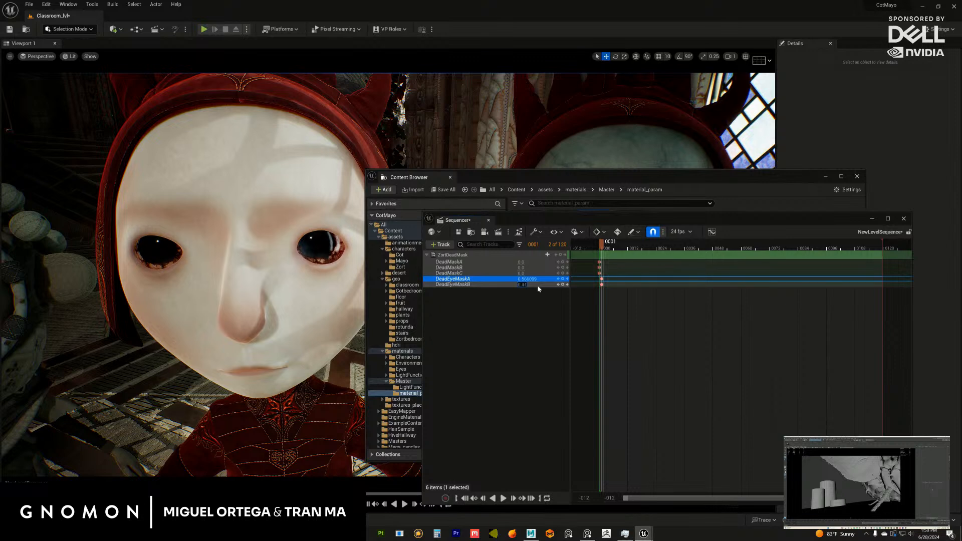
pyautogui.moveTo(519, 285)
pyautogui.mouseDown()
pyautogui.moveTo(542, 287)
pyautogui.moveTo(524, 234)
pyautogui.moveTo(534, 263)
pyautogui.moveTo(543, 259)
pyautogui.mouseUp()
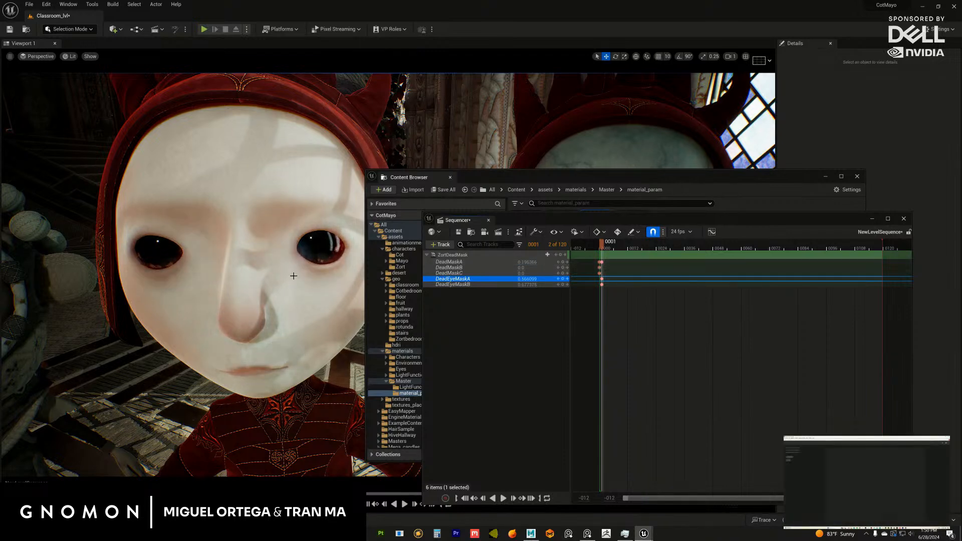
# Step: Raise DeadMaskA to about 1.2 and DeadMaskB to about 2.4 at frame 1, and bring the neighbouring character into view
pyautogui.moveTo(293, 275)
pyautogui.mouseDown()
pyautogui.moveTo(279, 283)
pyautogui.moveTo(287, 279)
pyautogui.mouseUp()
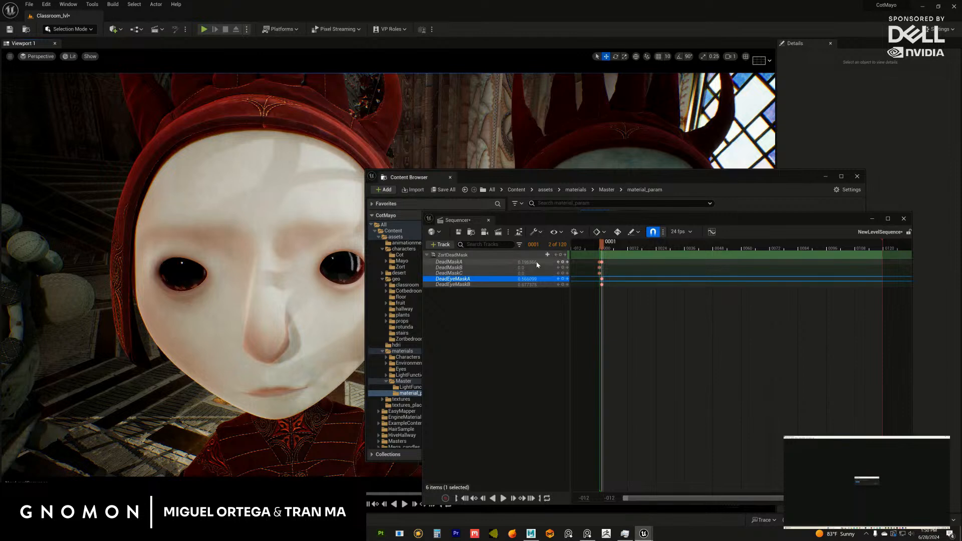
pyautogui.moveTo(549, 263)
pyautogui.mouseDown()
pyautogui.moveTo(581, 267)
pyautogui.moveTo(529, 268)
pyautogui.moveTo(580, 272)
pyautogui.mouseUp()
pyautogui.moveTo(300, 311); pyautogui.dragTo(234, 308)
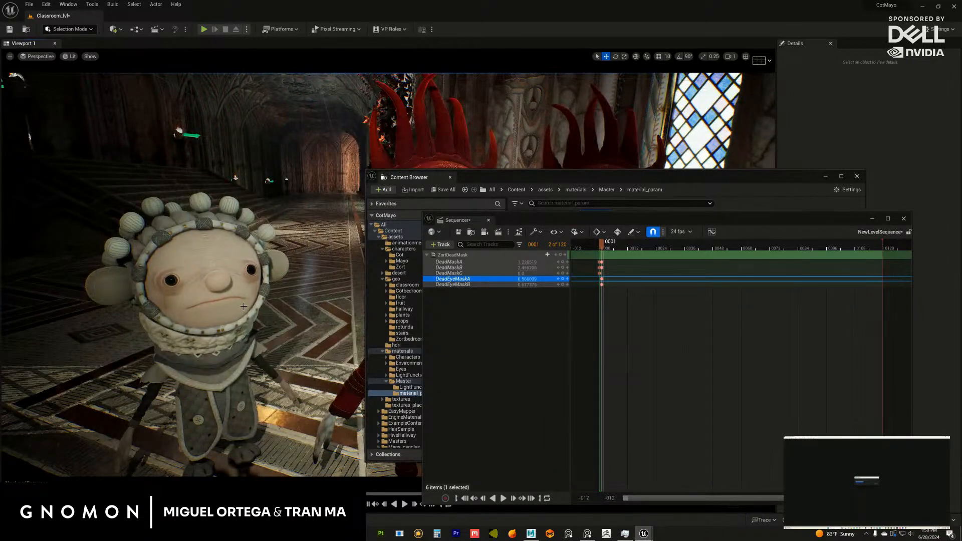
# Step: Select the Cot_body character and bring the neighbouring pale-faced character into view beside it
pyautogui.click(244, 307)
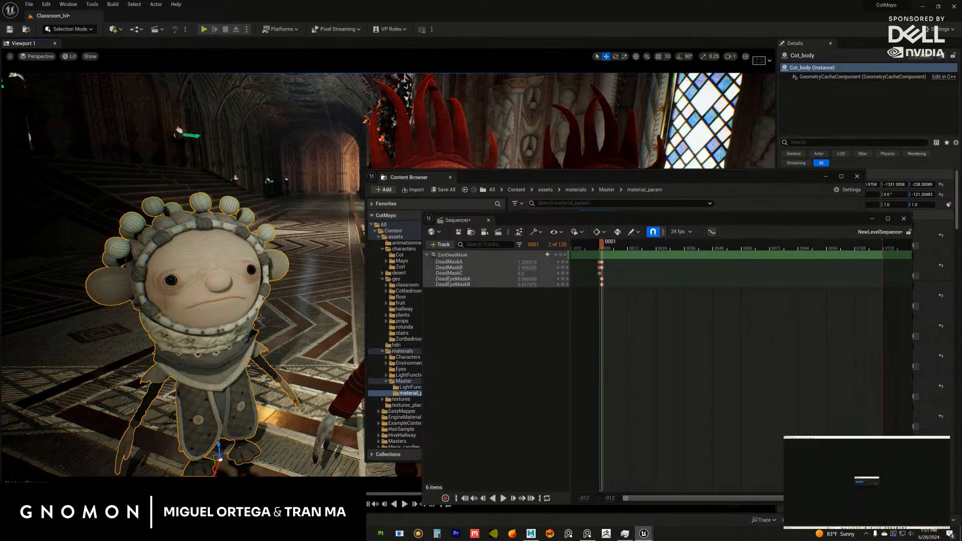
pyautogui.moveTo(265, 306); pyautogui.dragTo(291, 258)
pyautogui.moveTo(227, 297); pyautogui.dragTo(245, 256)
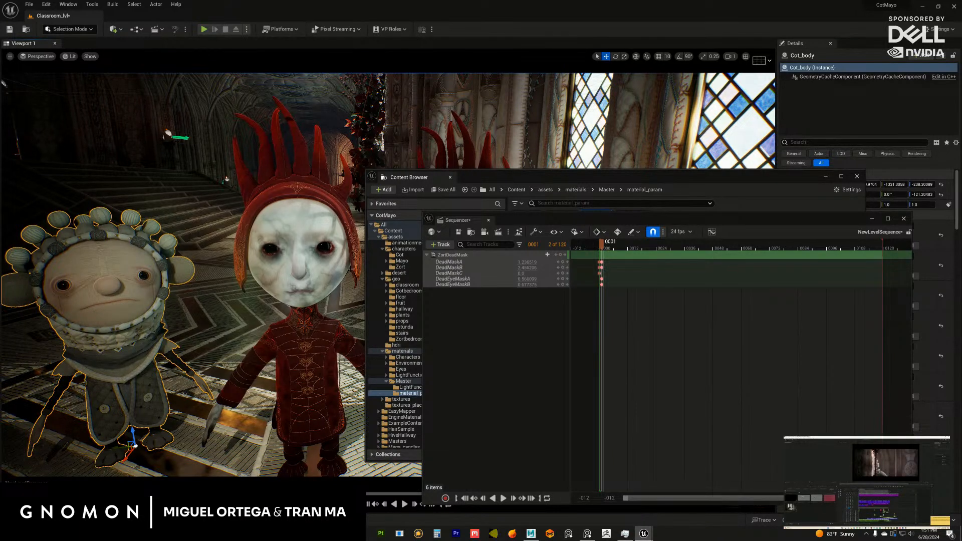
# Step: Select the zort2 character and open its zort_body material instance enlarged to examine the Albedo Dead mask textures
pyautogui.moveTo(548, 221); pyautogui.dragTo(504, 240)
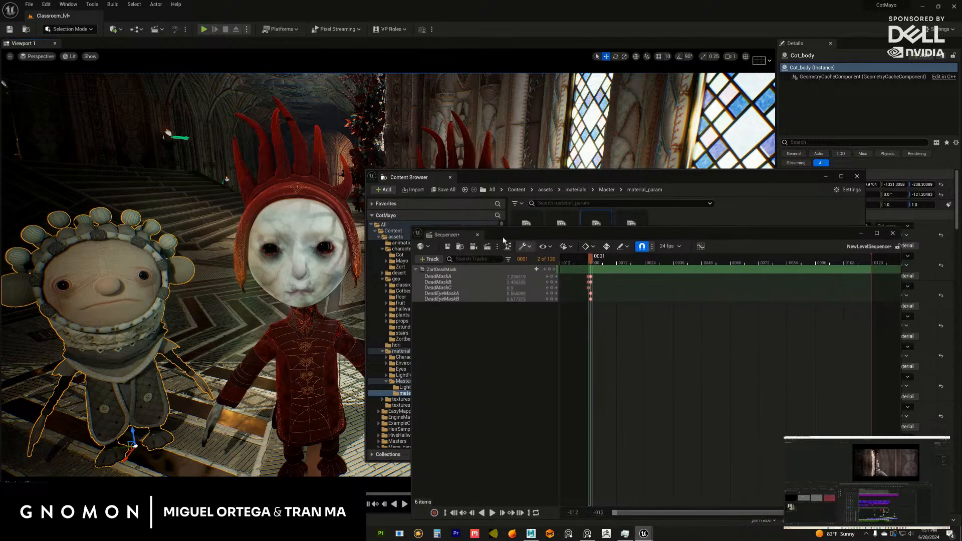
pyautogui.click(318, 258)
pyautogui.moveTo(651, 177); pyautogui.dragTo(649, 163)
pyautogui.click(863, 235)
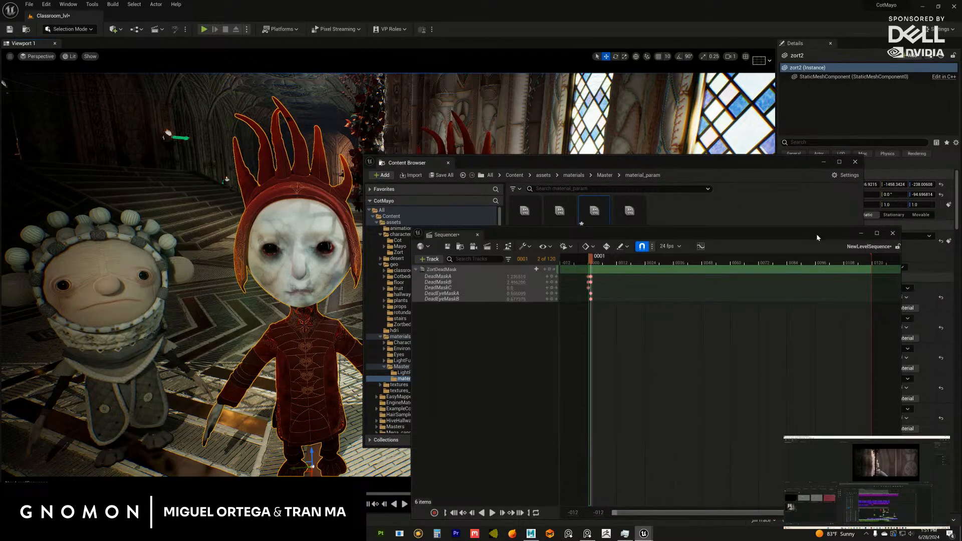
pyautogui.moveTo(818, 237); pyautogui.dragTo(717, 223)
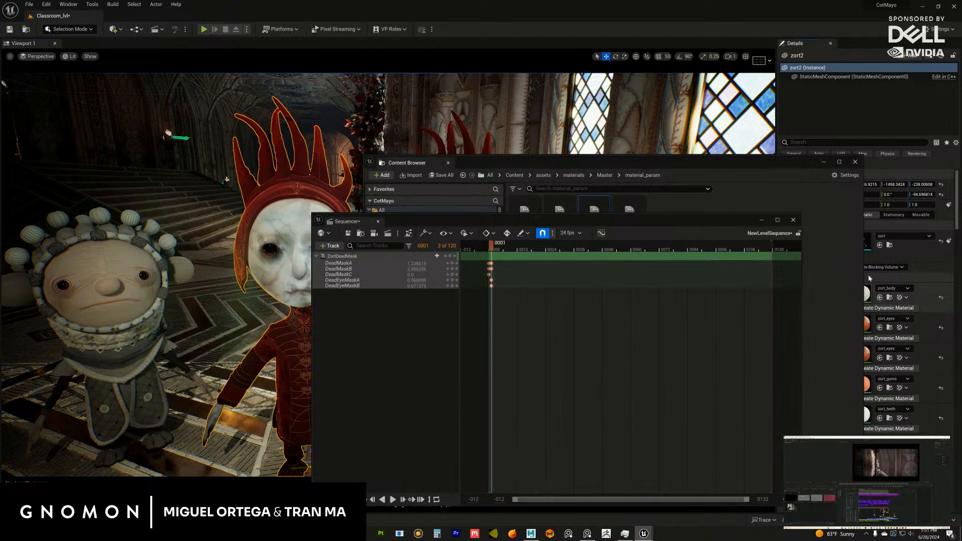
pyautogui.doubleClick(867, 295)
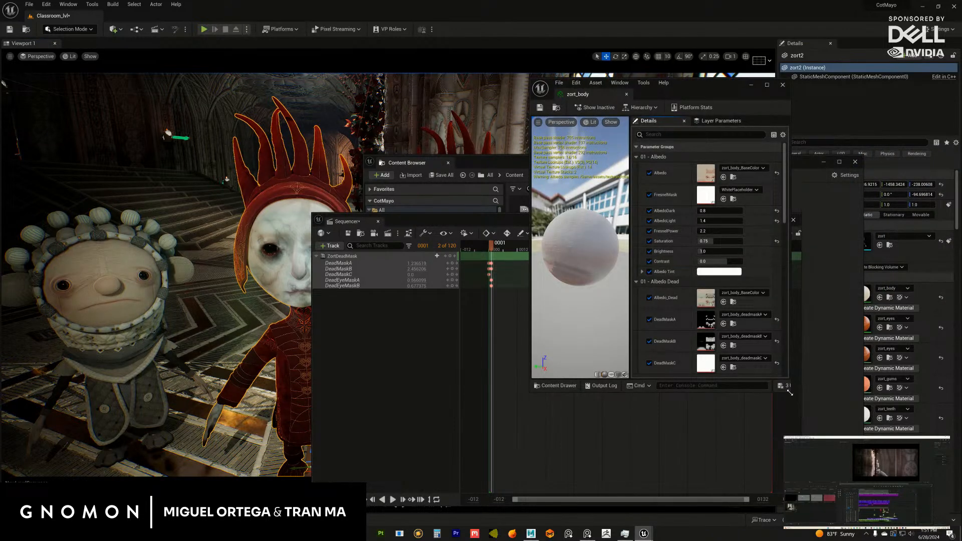
pyautogui.moveTo(790, 393); pyautogui.dragTo(908, 507)
pyautogui.moveTo(779, 89); pyautogui.dragTo(634, 57)
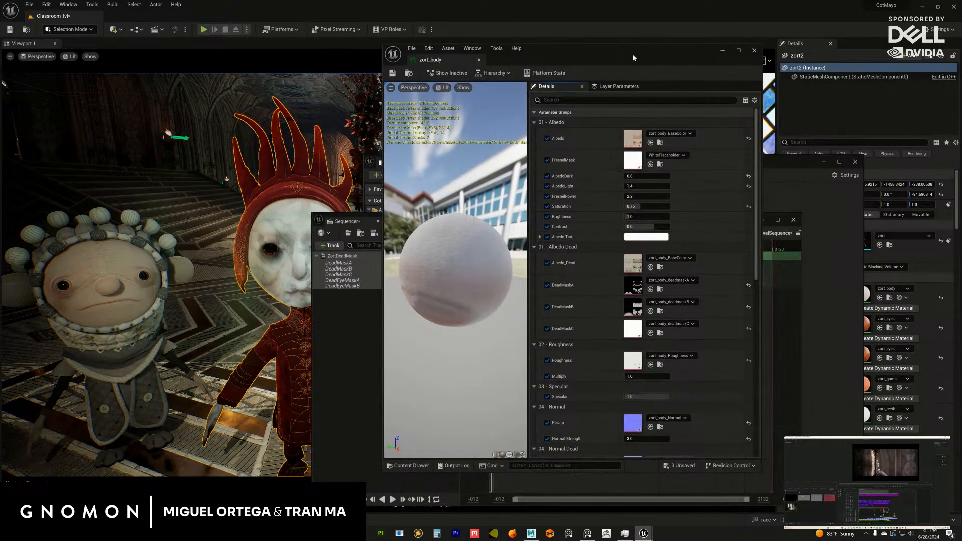
pyautogui.click(739, 51)
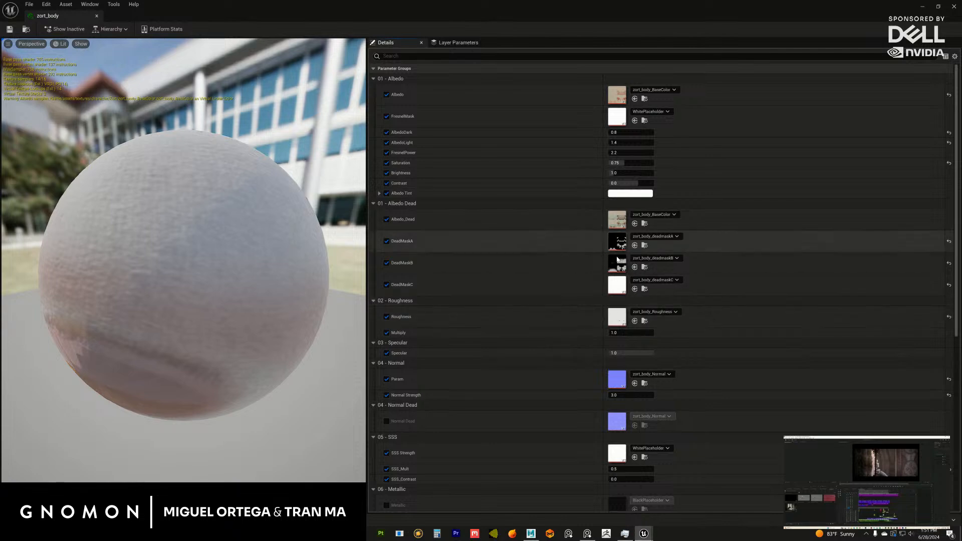
pyautogui.moveTo(603, 6); pyautogui.dragTo(535, 75)
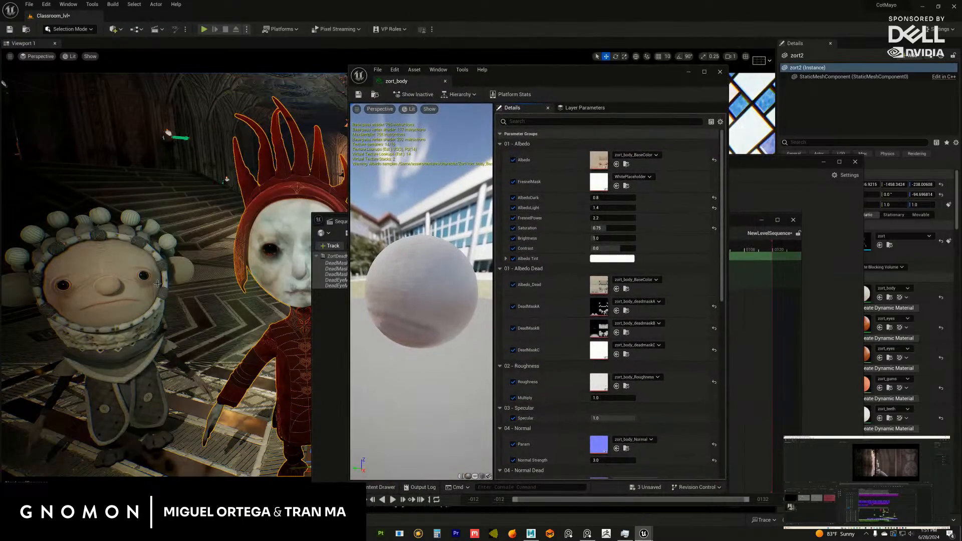
# Step: Select the Cot_body character and open its Cot_body material instance enlarged to examine its Albedo Dead parameters
pyautogui.click(140, 291)
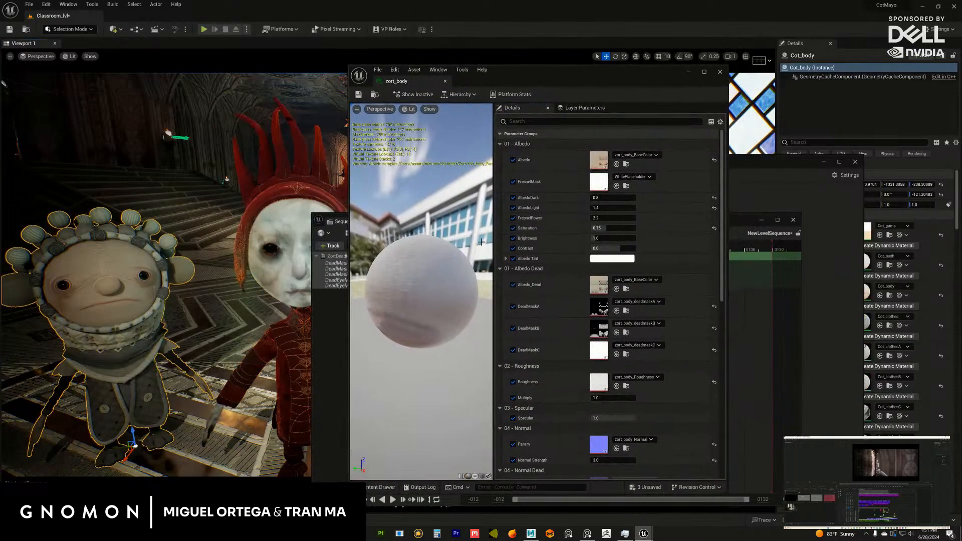
pyautogui.click(890, 235)
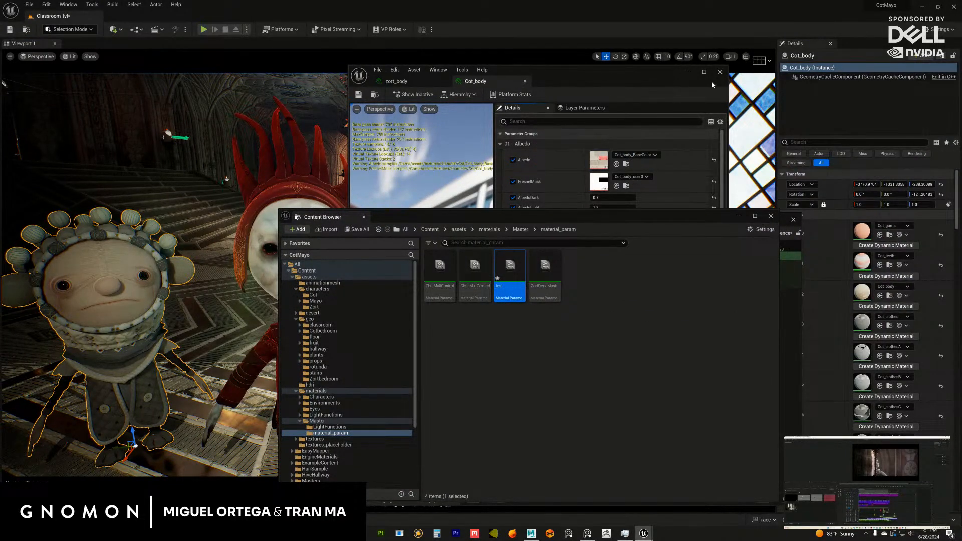
pyautogui.click(705, 72)
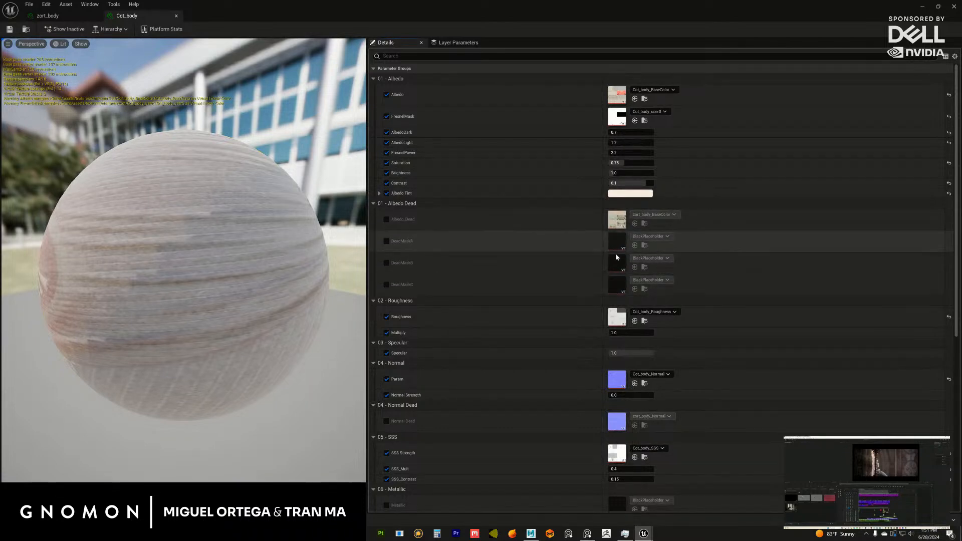
pyautogui.moveTo(726, 19); pyautogui.dragTo(690, 95)
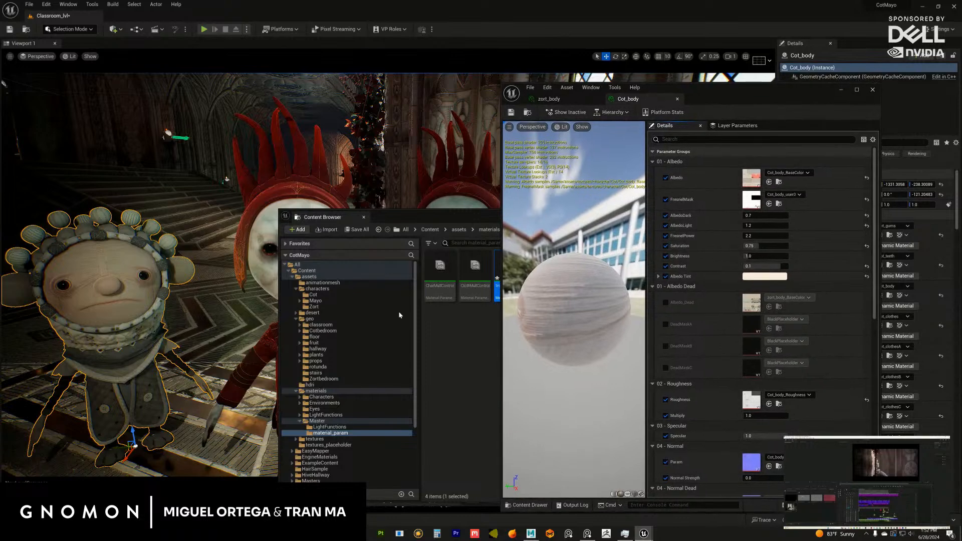
# Step: Select zort2 and locate the DeadMaskA and DeadMaskB textures of its zort_body material in the Content Browser
pyautogui.click(258, 268)
pyautogui.moveTo(449, 216); pyautogui.dragTo(391, 221)
pyautogui.click(549, 99)
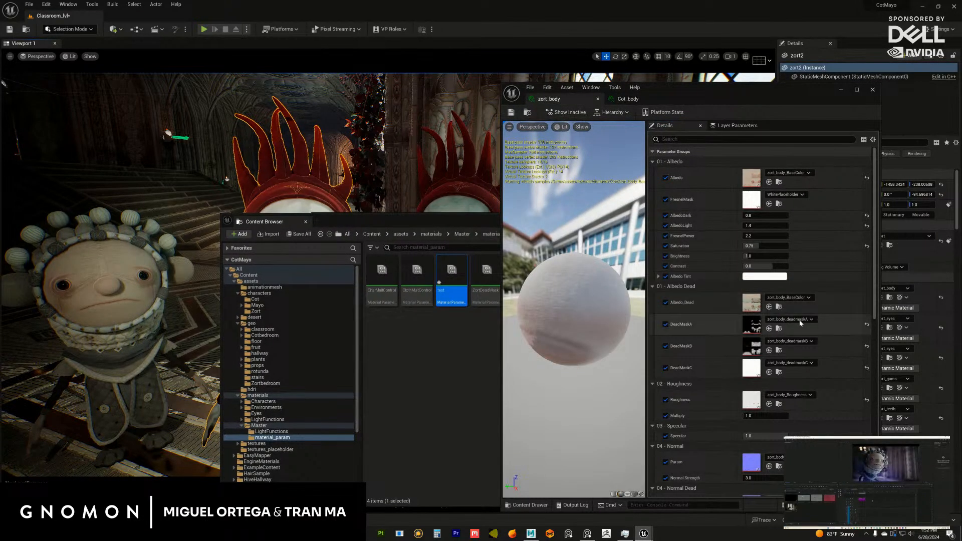
pyautogui.click(779, 332)
pyautogui.click(779, 351)
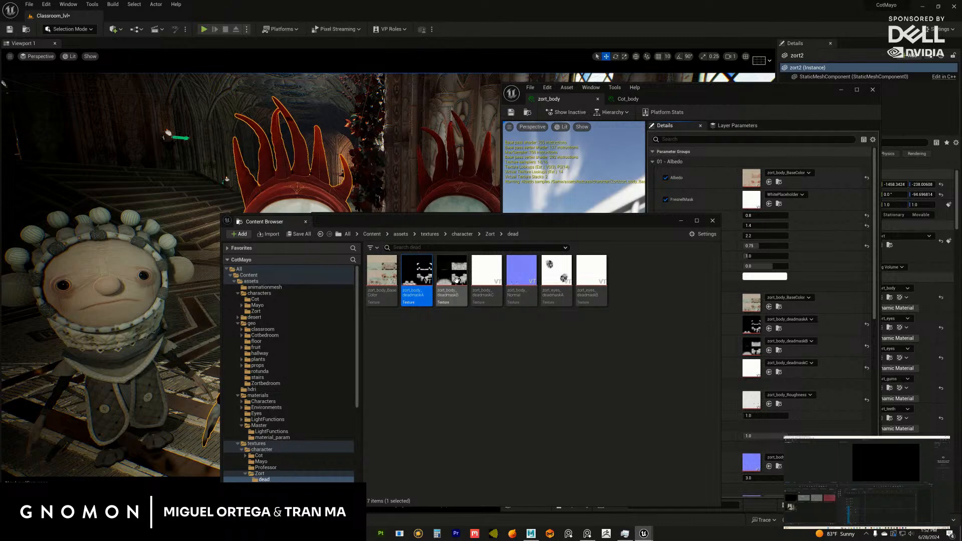
# Step: Enable DeadMaskA in the Cot_body material instance and assign the zort_body_deadmaskB texture to it
pyautogui.moveTo(733, 103); pyautogui.dragTo(746, 97)
pyautogui.click(641, 93)
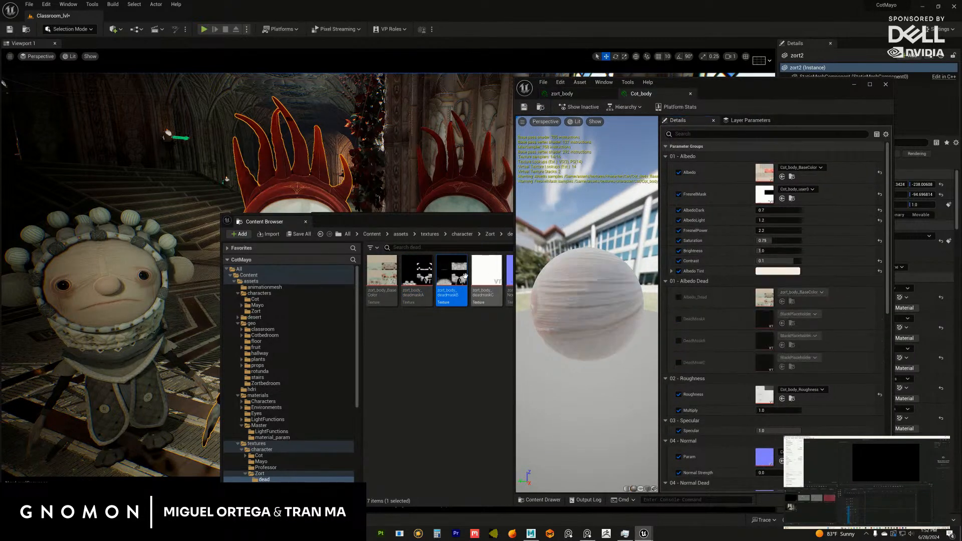
pyautogui.moveTo(452, 273); pyautogui.dragTo(439, 291)
pyautogui.click(692, 326)
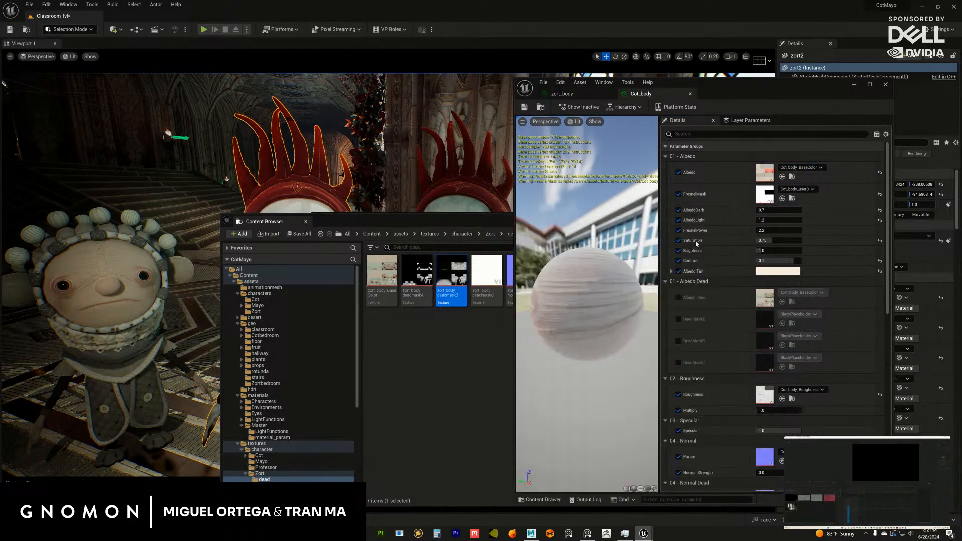
pyautogui.click(679, 319)
pyautogui.click(782, 323)
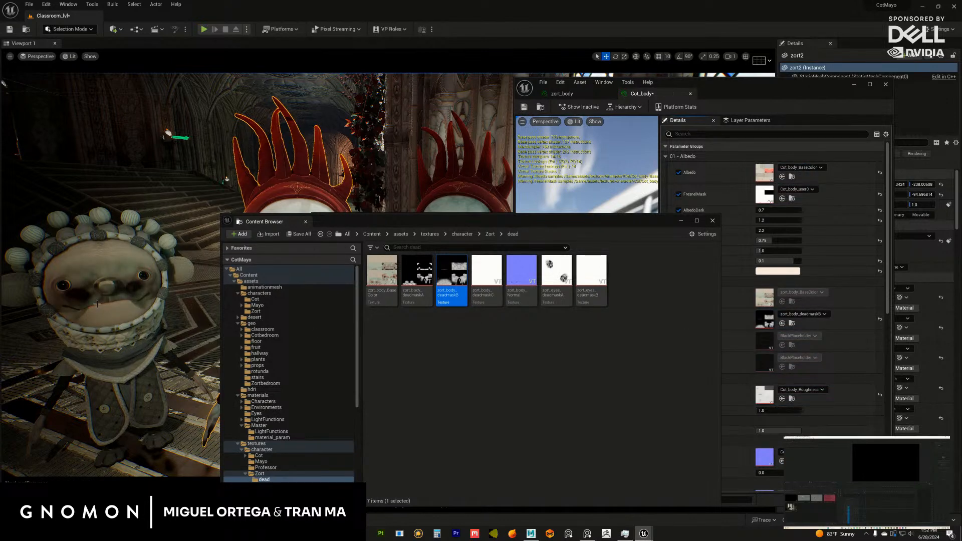
# Step: Undo the DeadMaskA texture assignment on Cot_body and disable that parameter override
pyautogui.scroll(2, 125, 325)
pyautogui.hotkey('ctrl', 'z')
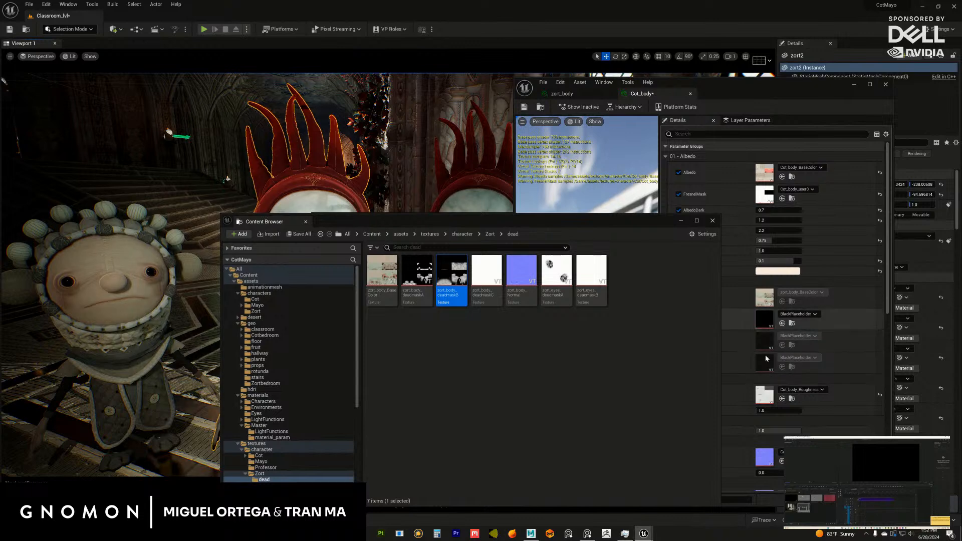
pyautogui.click(761, 326)
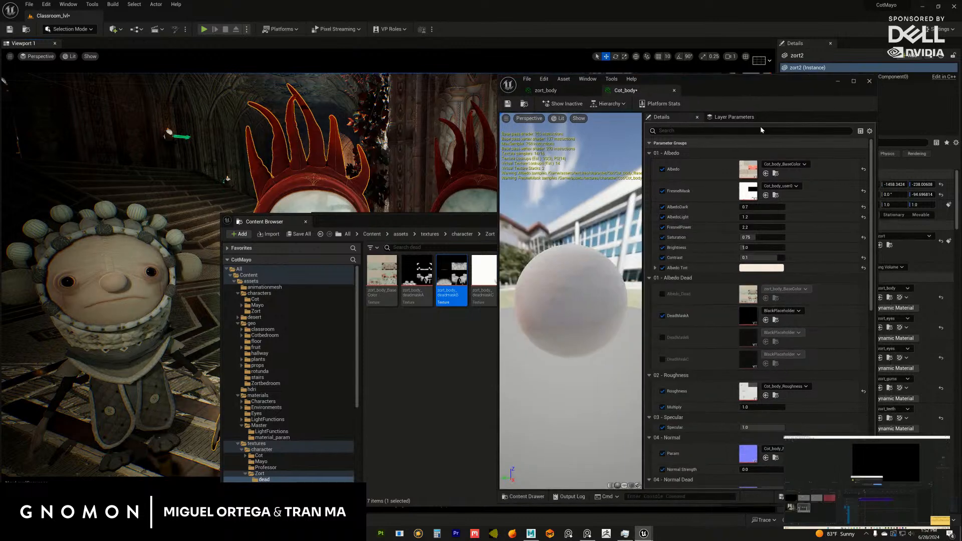
pyautogui.click(662, 316)
pyautogui.click(424, 370)
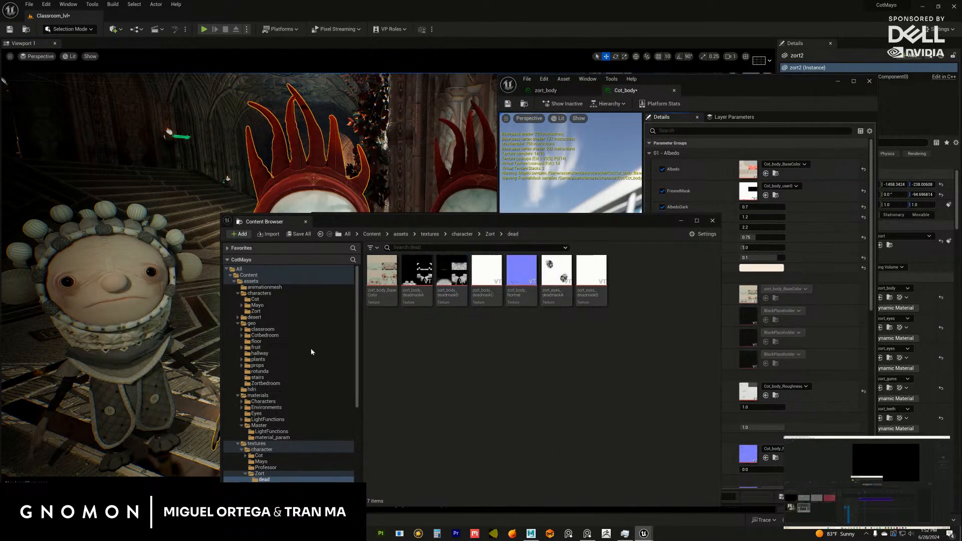
pyautogui.moveTo(571, 220); pyautogui.dragTo(695, 202)
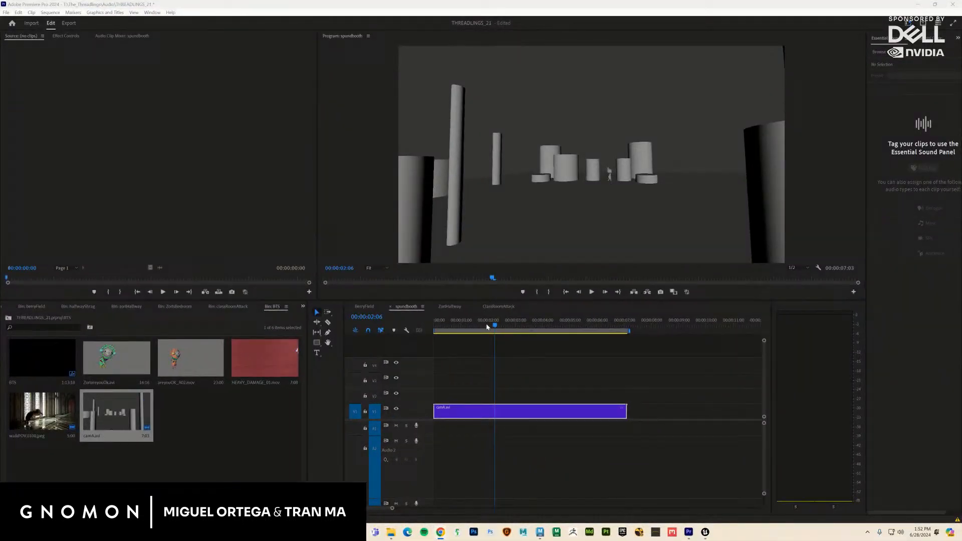
# Step: Switch to Premiere Pro, split the camA clip at 00:00:01:05, and play the sequence from there
pyautogui.click(467, 326)
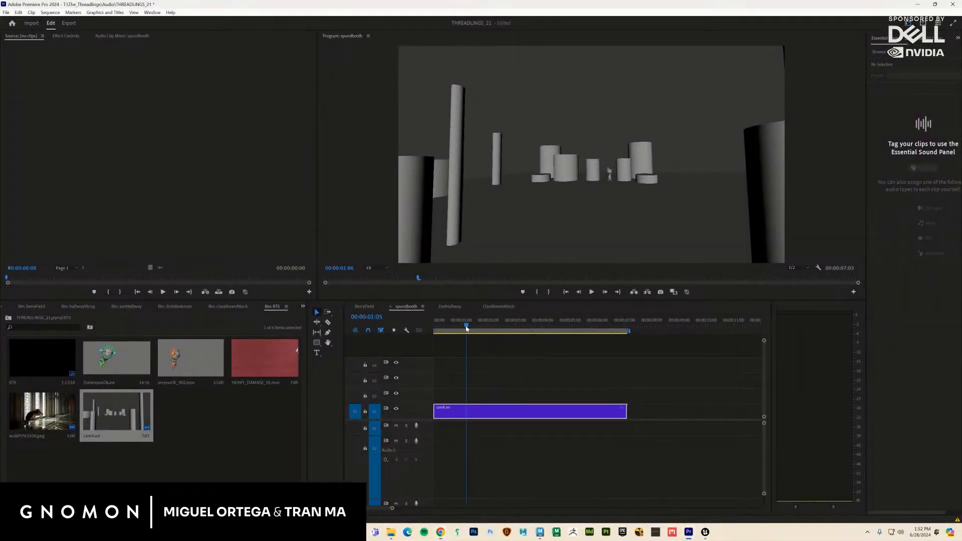
pyautogui.click(461, 326)
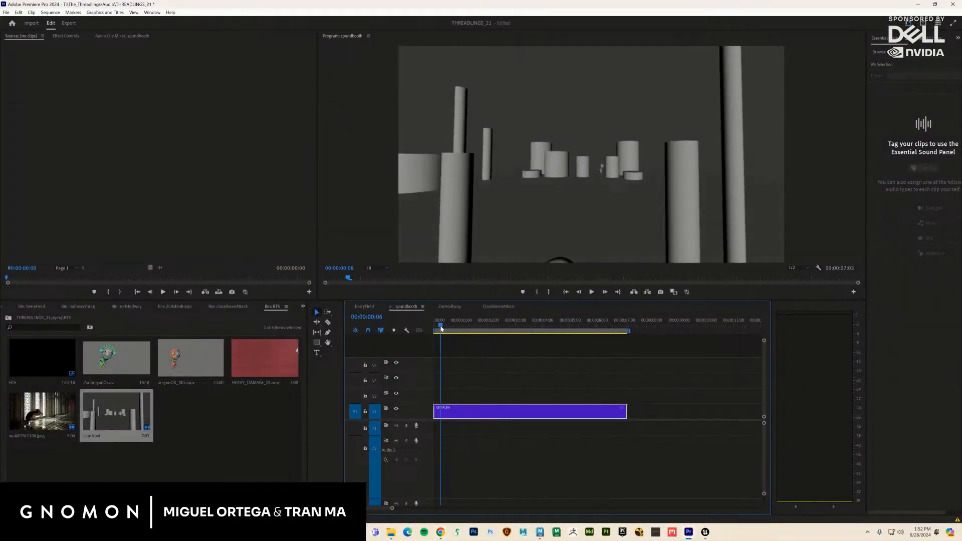
pyautogui.press('space')
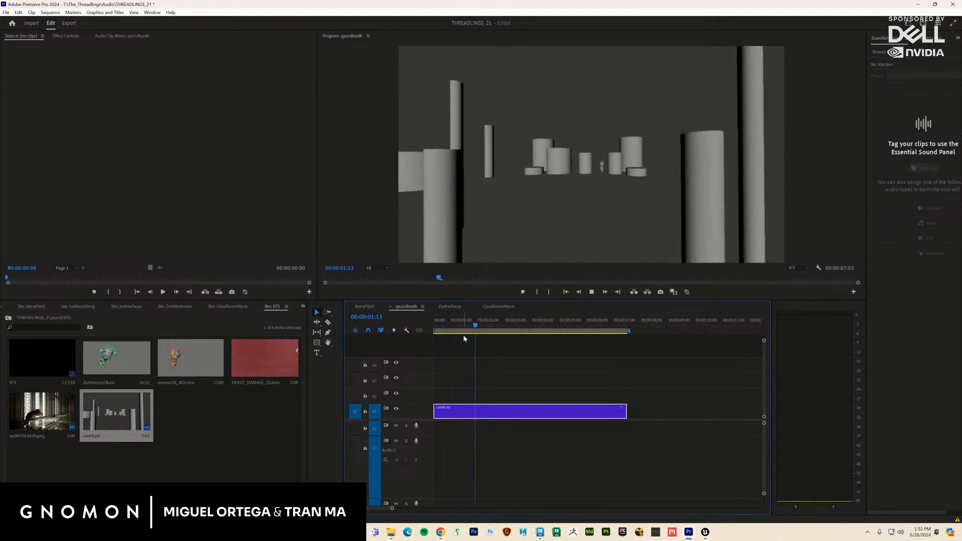
pyautogui.click(453, 327)
pyautogui.moveTo(453, 329); pyautogui.dragTo(469, 329)
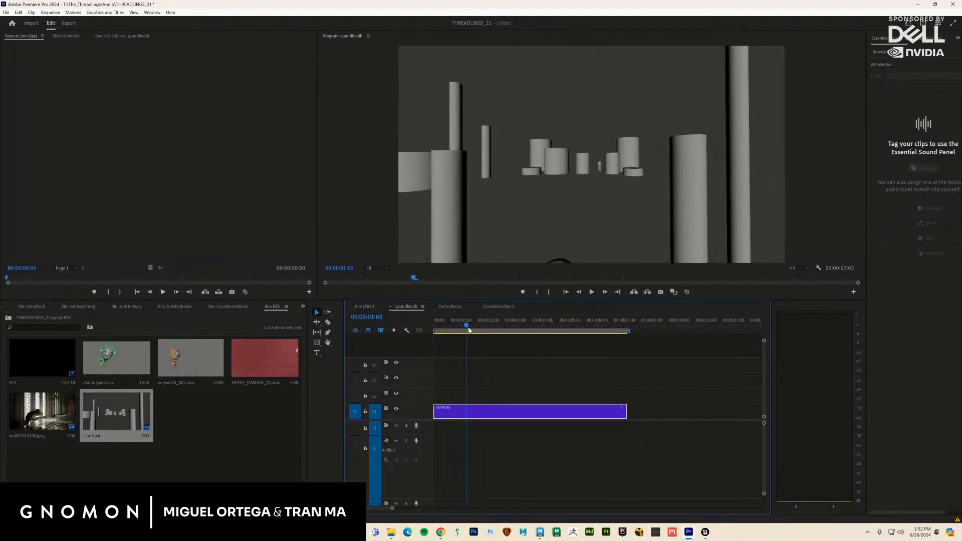
pyautogui.click(469, 413)
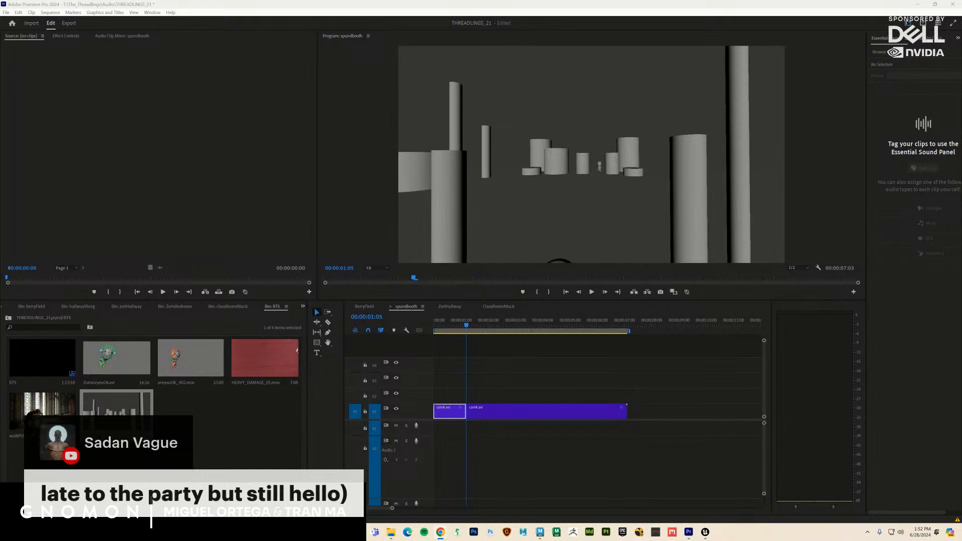
pyautogui.click(480, 351)
pyautogui.press('space')
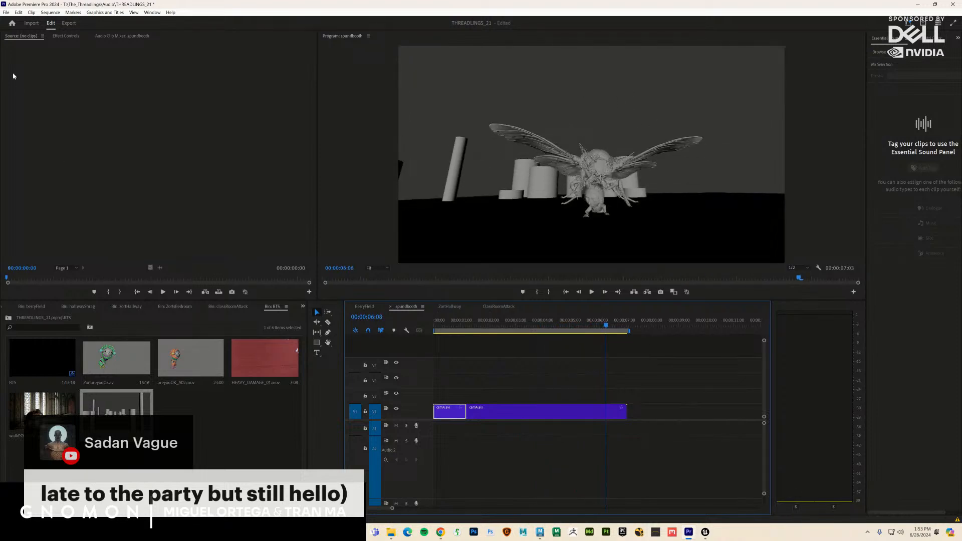
# Step: Import the camB clip and place it on track V2 at the start of the sequence
pyautogui.click(7, 13)
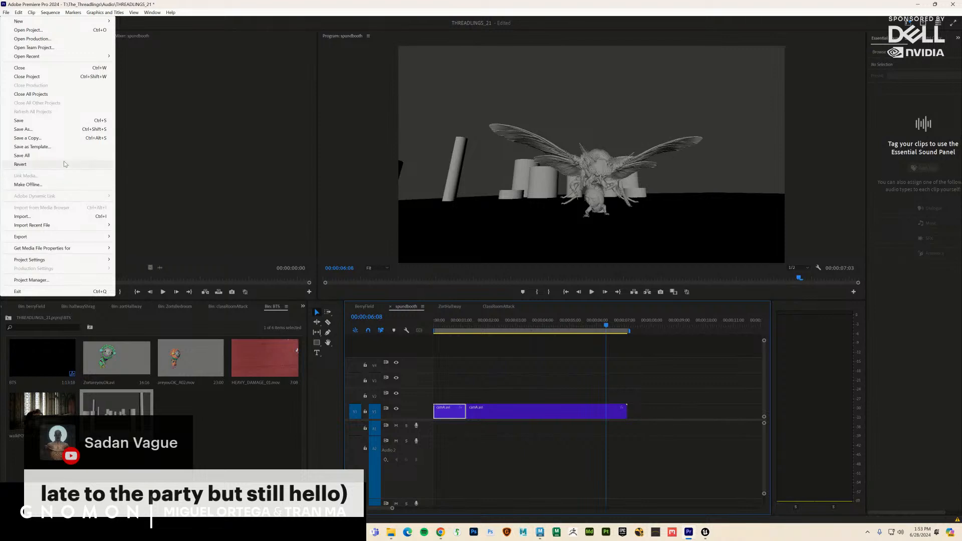
pyautogui.click(59, 217)
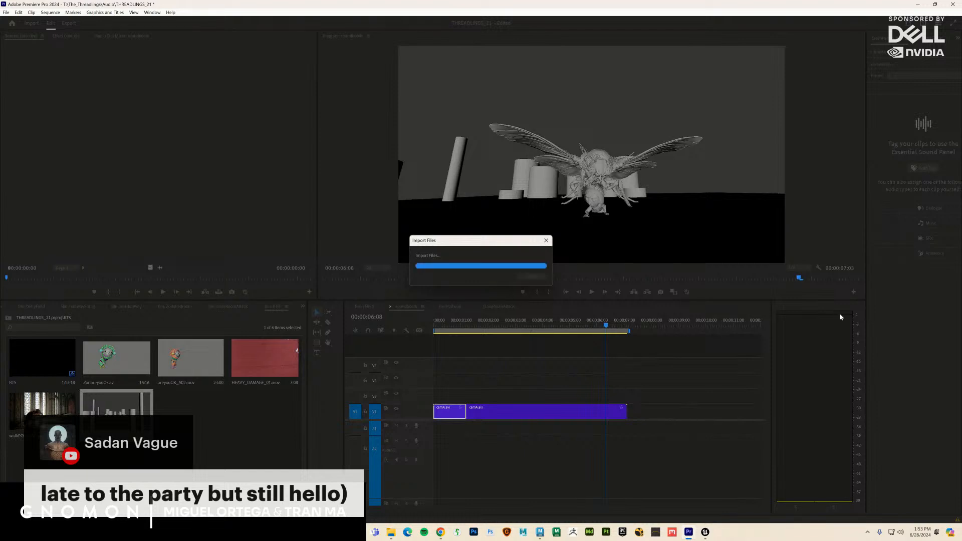
pyautogui.moveTo(216, 413); pyautogui.dragTo(434, 401)
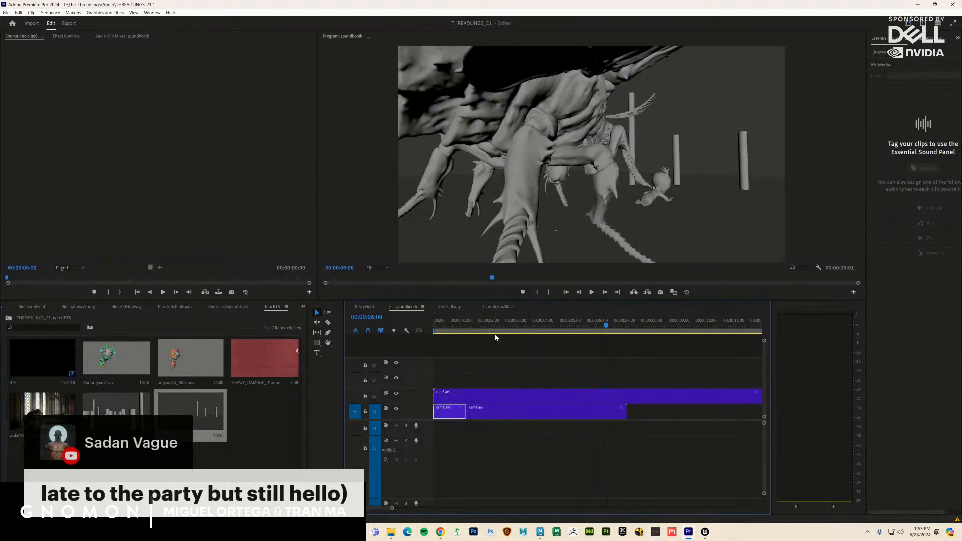
# Step: Split the camB clip where the camA footage ends, delete its earlier portion, and play back the transition
pyautogui.moveTo(486, 325); pyautogui.dragTo(624, 330)
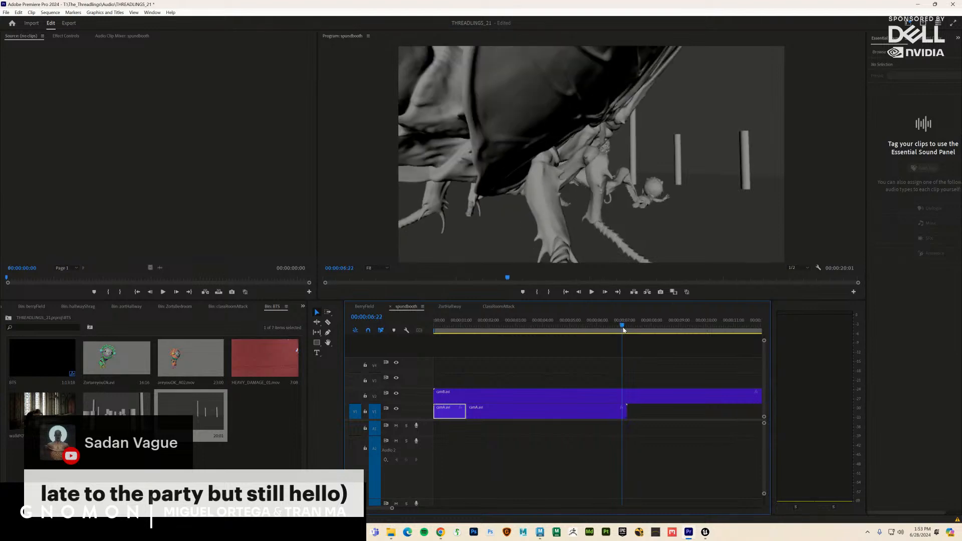
pyautogui.press('space')
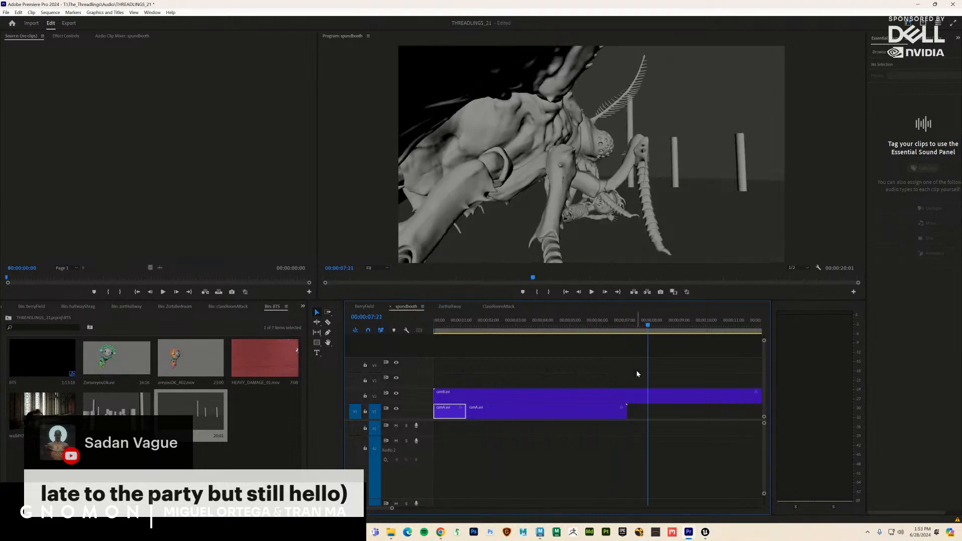
pyautogui.click(610, 399)
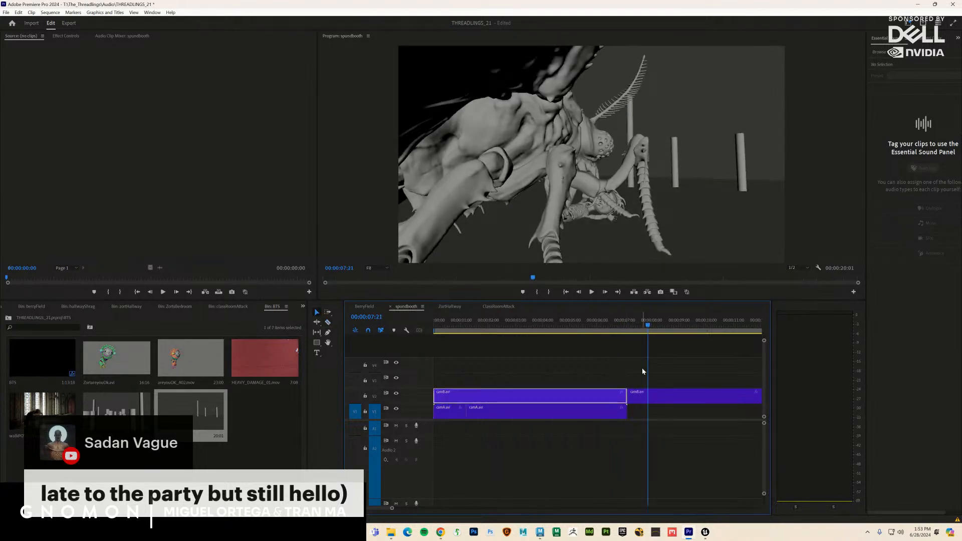
pyautogui.press('Delete')
pyautogui.moveTo(634, 326); pyautogui.dragTo(552, 336)
pyautogui.press('space')
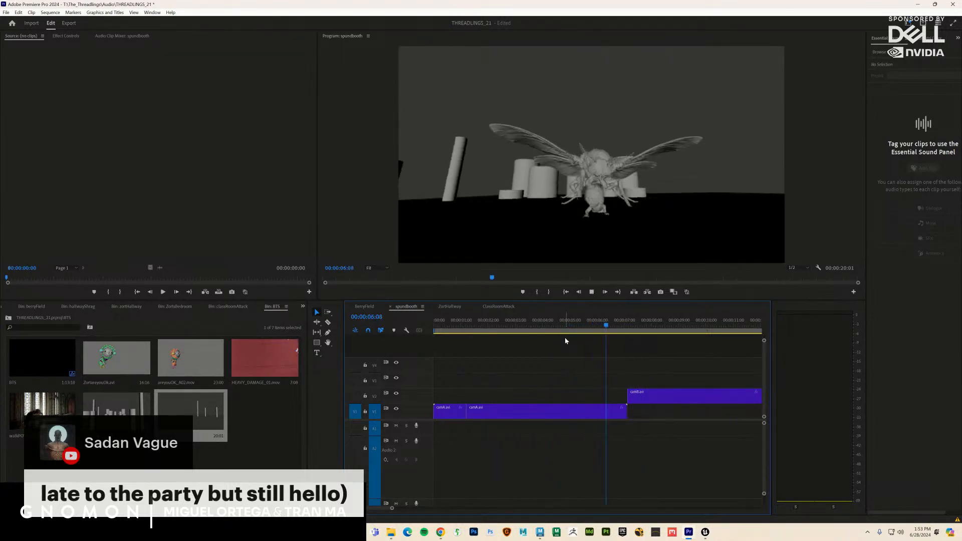
# Step: Extend the start of camB back to about 00:00:06:12, trim the end of camA to match, and play the cut
pyautogui.press('space')
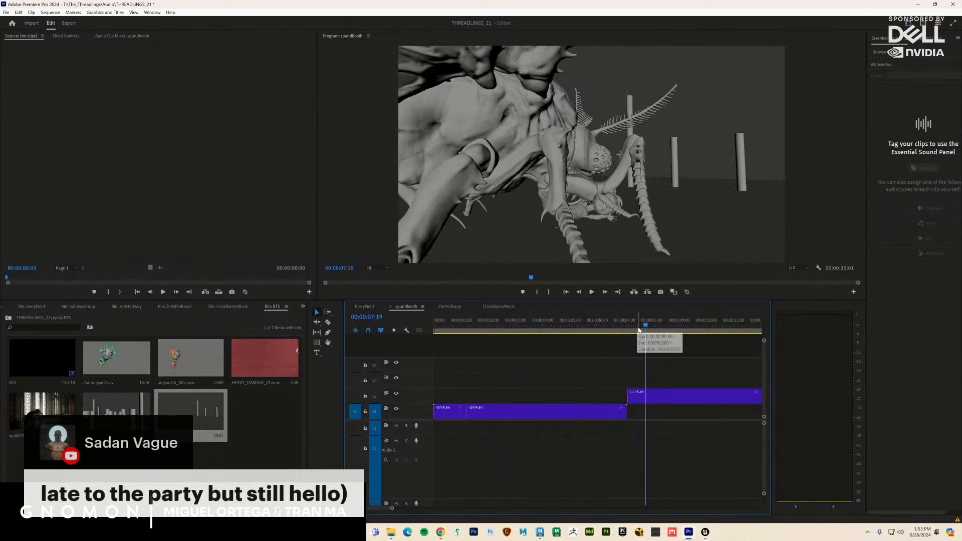
pyautogui.click(622, 330)
pyautogui.moveTo(625, 332); pyautogui.dragTo(616, 333)
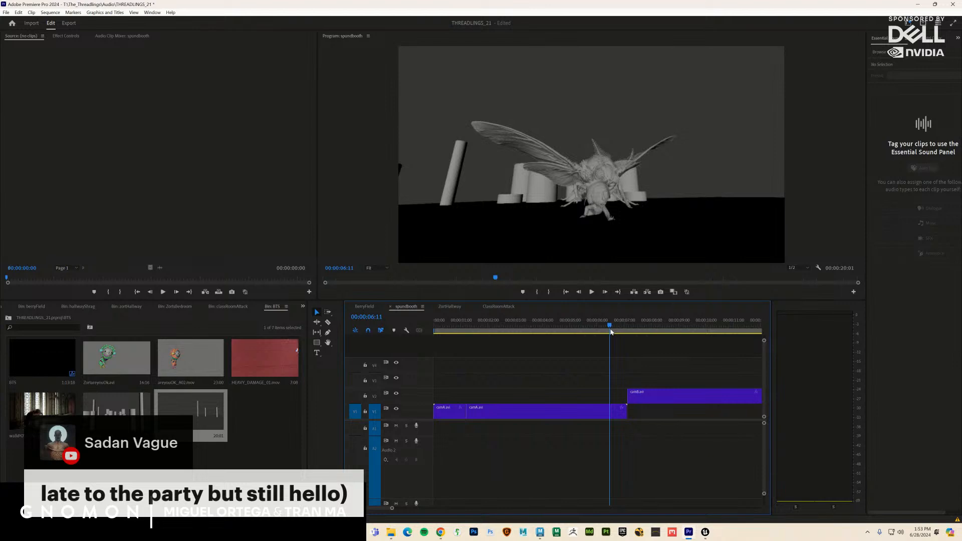
pyautogui.moveTo(610, 332); pyautogui.dragTo(620, 333)
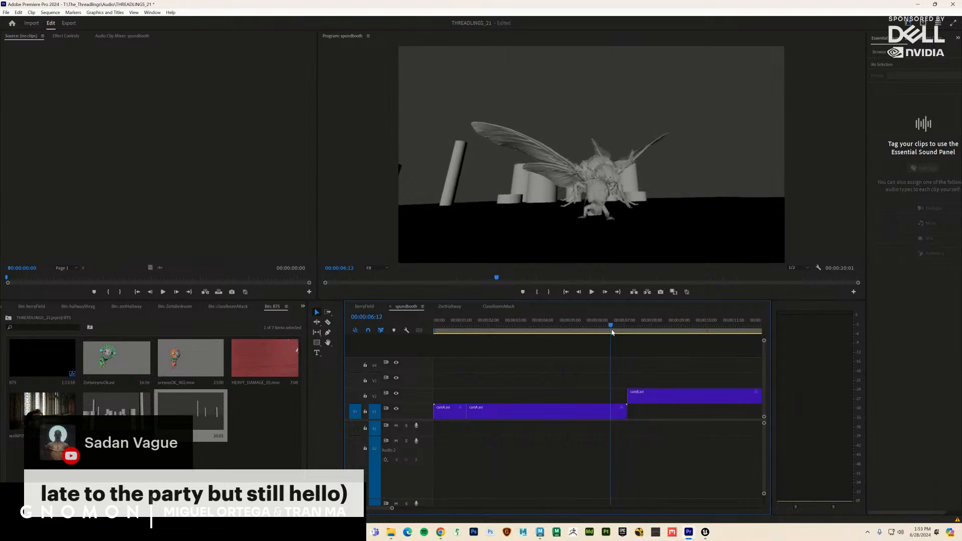
pyautogui.moveTo(630, 395); pyautogui.dragTo(610, 414)
pyautogui.click(584, 327)
pyautogui.click(576, 328)
pyautogui.press('space')
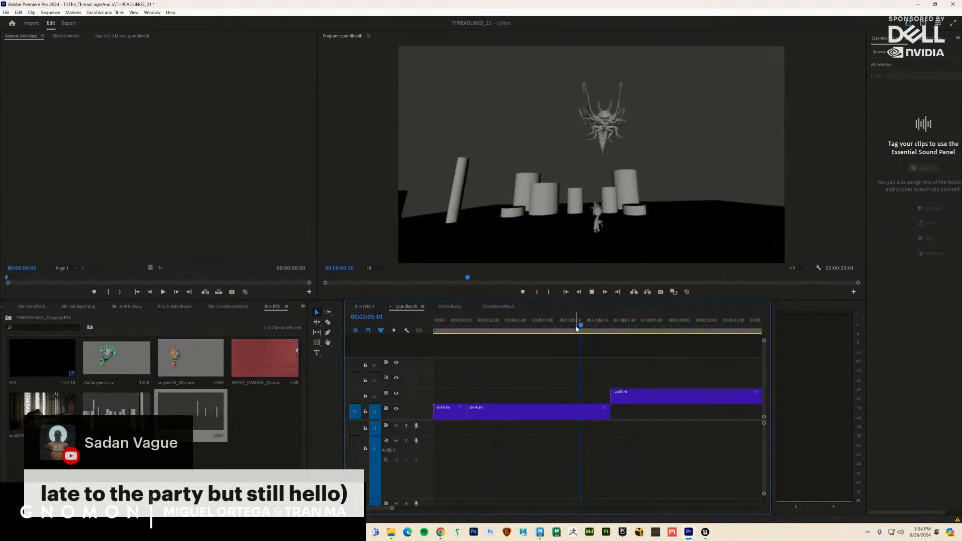
# Step: Cut camB at 00:00:06:18, remove its opening frames, close the gap to camA, and play back the transition
pyautogui.click(613, 327)
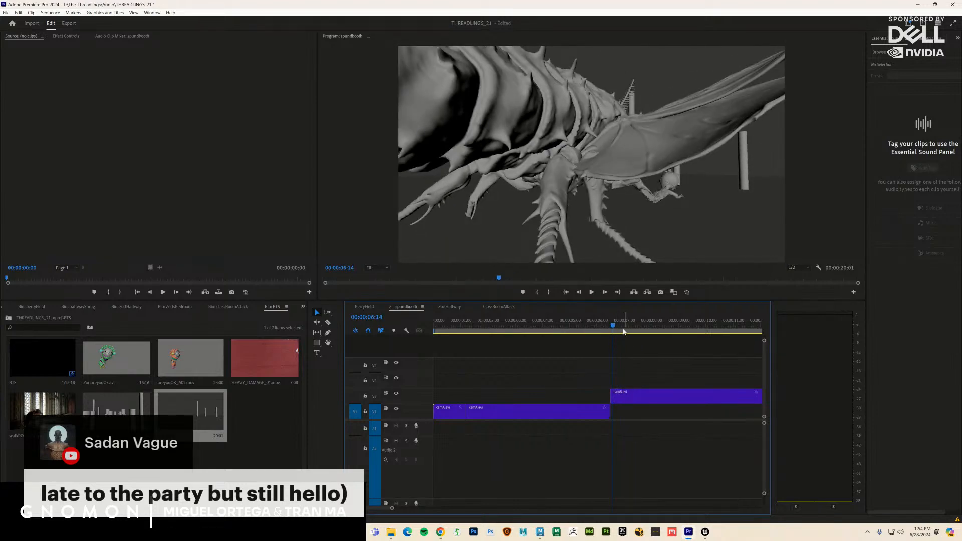
pyautogui.moveTo(625, 332)
pyautogui.mouseDown()
pyautogui.moveTo(612, 331)
pyautogui.moveTo(620, 334)
pyautogui.mouseUp()
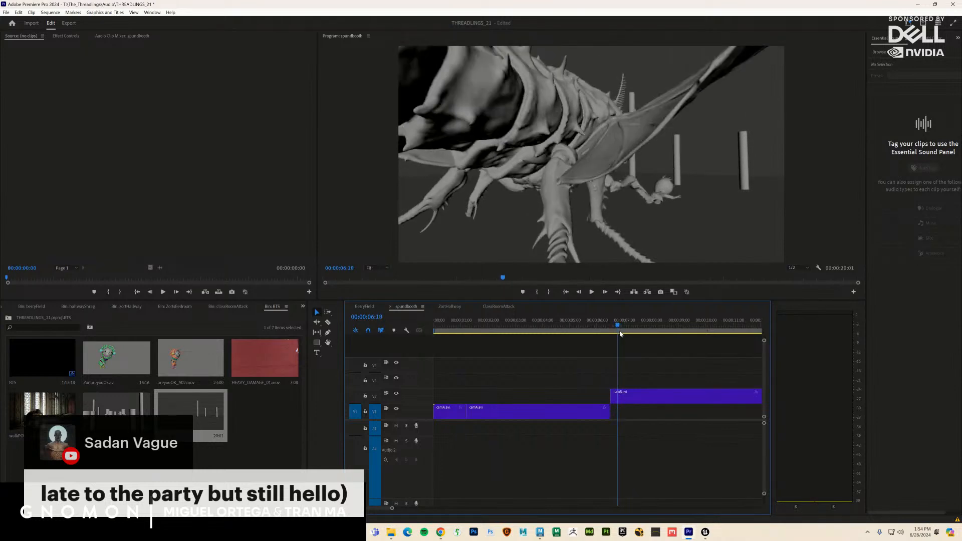
pyautogui.press('v')
pyautogui.click(622, 399)
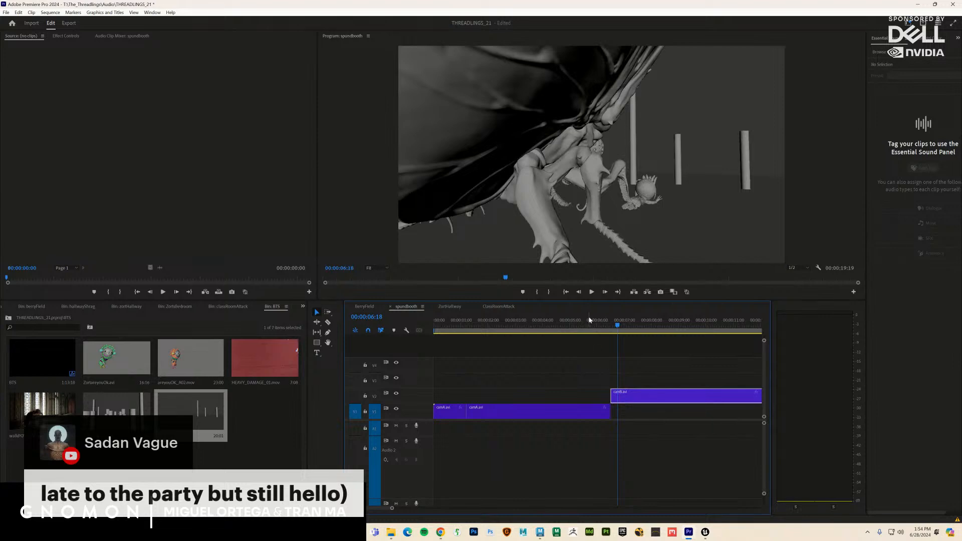
pyautogui.press('space')
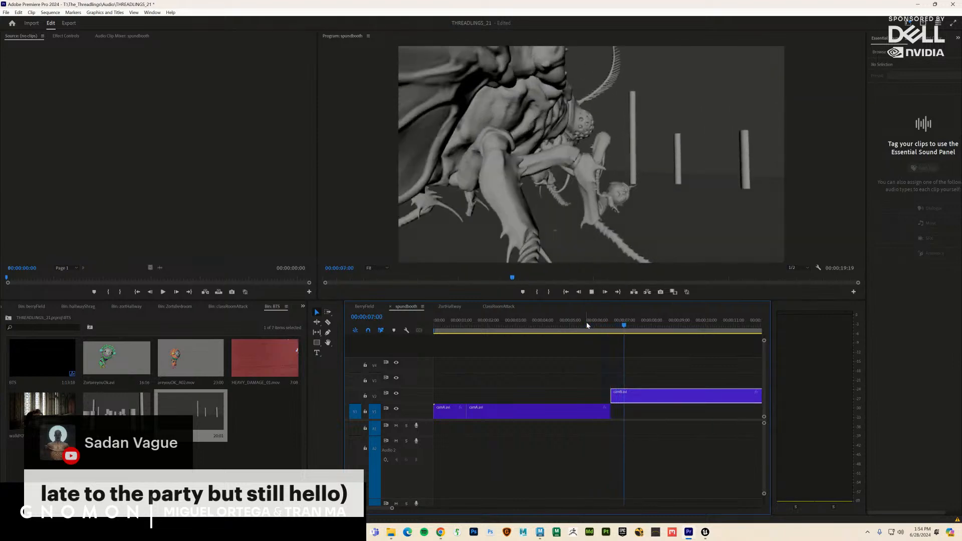
pyautogui.click(608, 326)
# Step: Extend the end of camA again and place camB on V2 starting at 00:00:06:14, playing back the overlap
pyautogui.hotkey('ctrl', 'z')
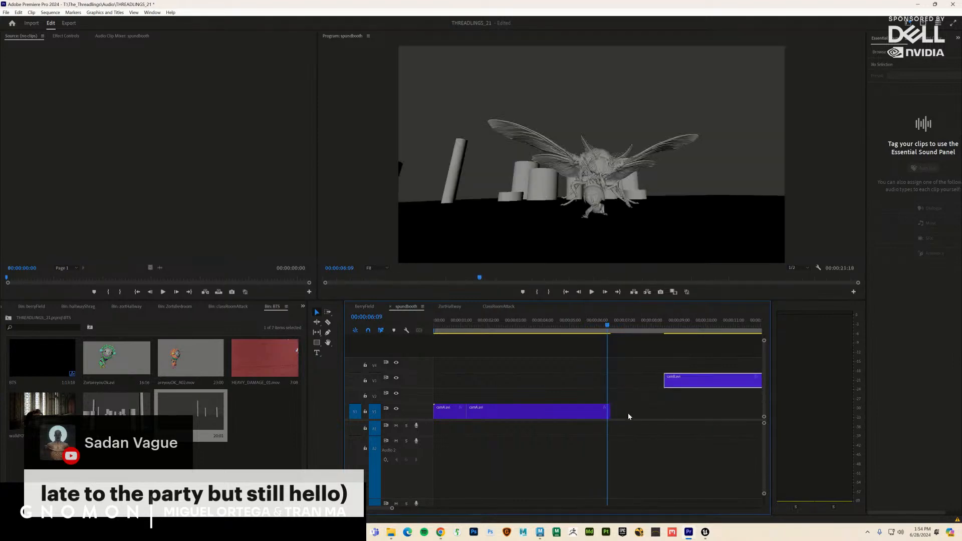
pyautogui.moveTo(613, 414); pyautogui.dragTo(627, 414)
pyautogui.moveTo(595, 327); pyautogui.dragTo(612, 332)
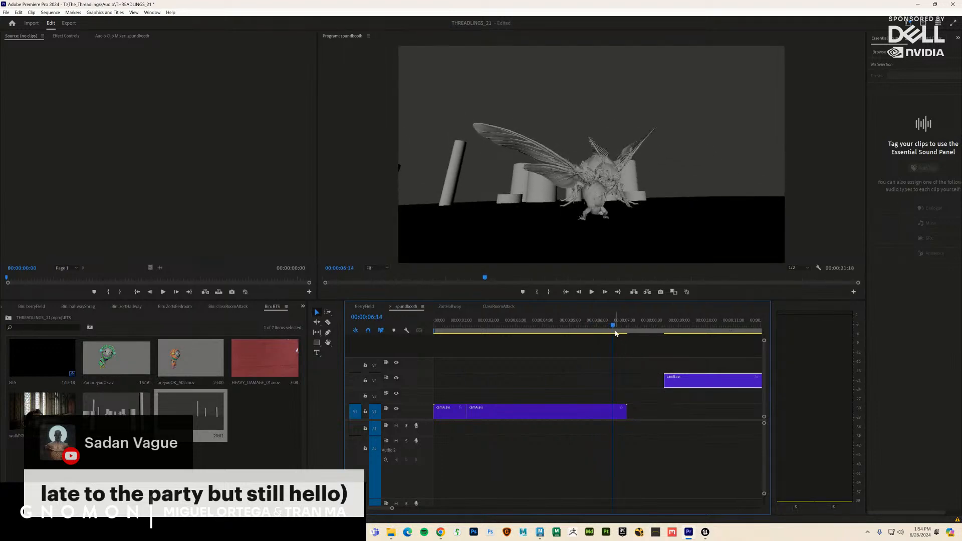
pyautogui.moveTo(616, 333); pyautogui.dragTo(616, 331)
pyautogui.moveTo(677, 380); pyautogui.dragTo(626, 396)
pyautogui.click(561, 330)
pyautogui.press('space')
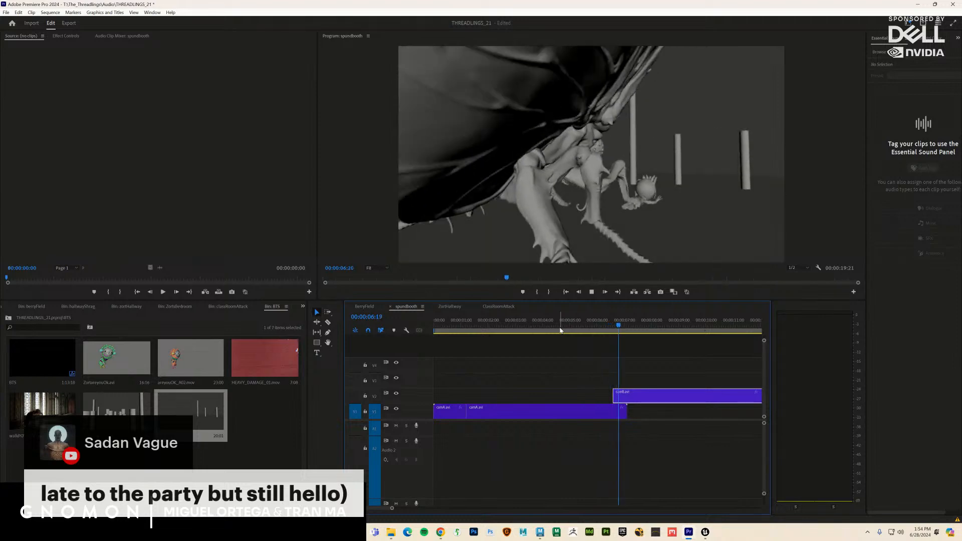
pyautogui.press('space')
# Step: Split the camB clip at 00:00:07:23 and delete the portion after the cut
pyautogui.click(646, 326)
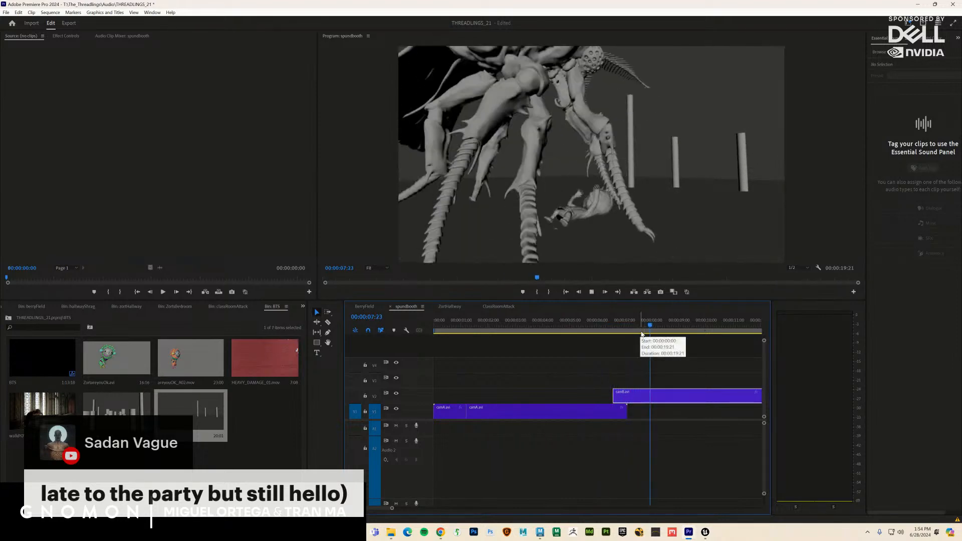
pyautogui.click(653, 330)
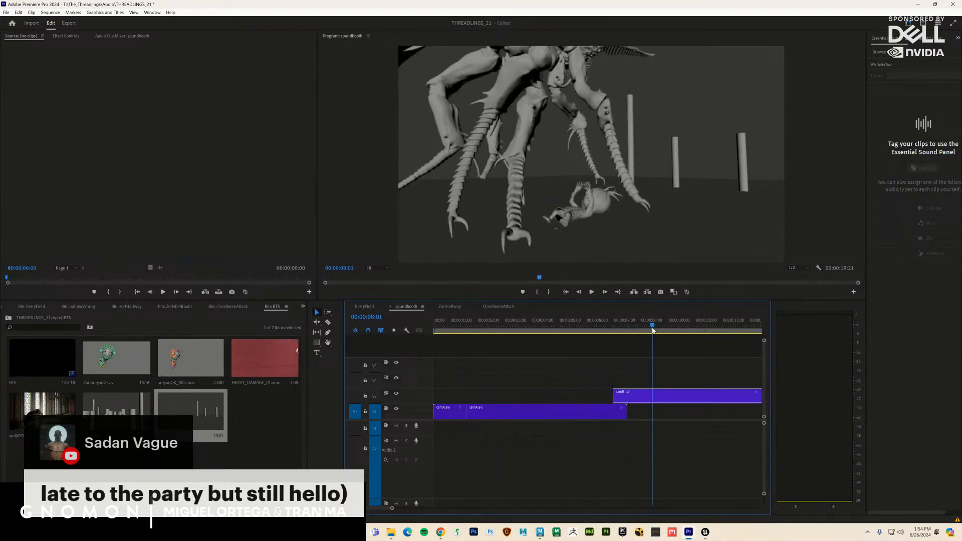
pyautogui.moveTo(652, 330); pyautogui.dragTo(650, 331)
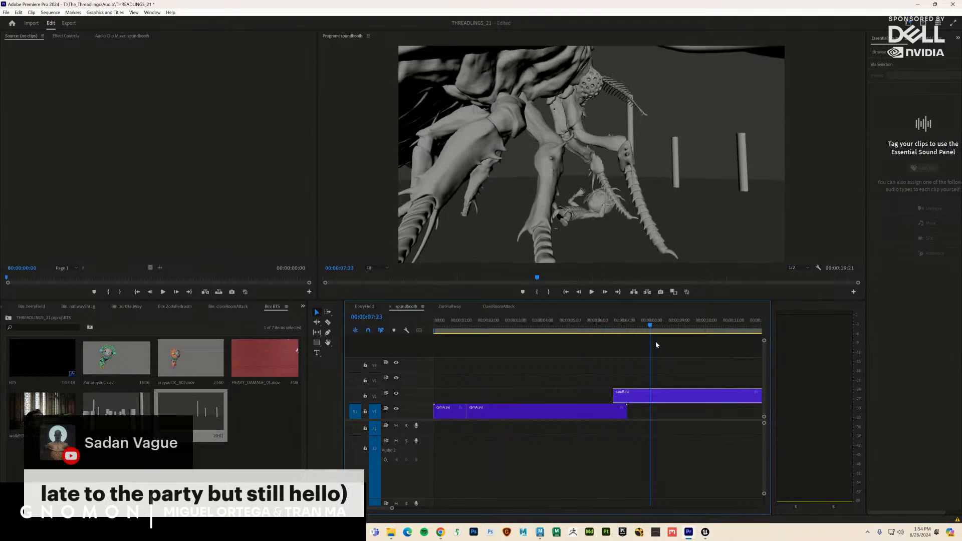
pyautogui.click(651, 396)
pyautogui.press('v')
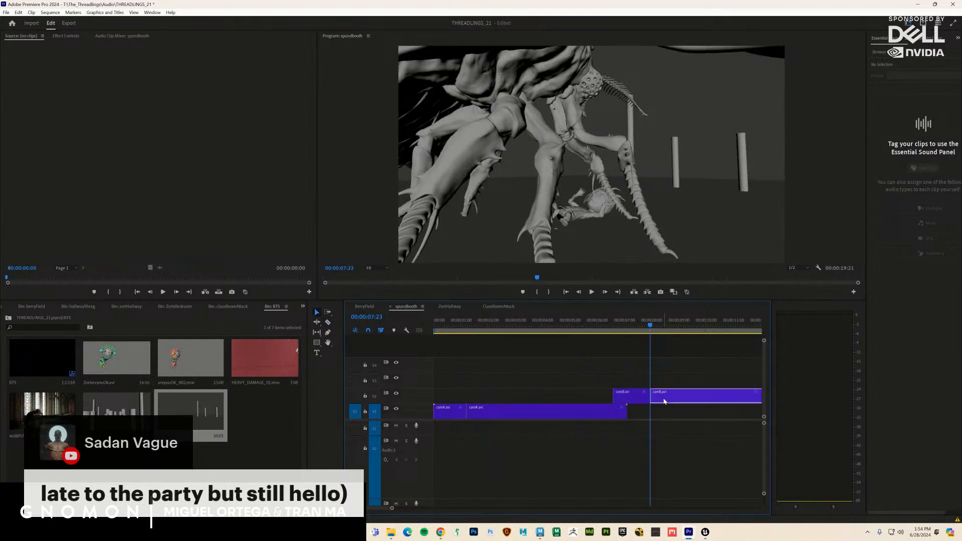
pyautogui.press('Delete')
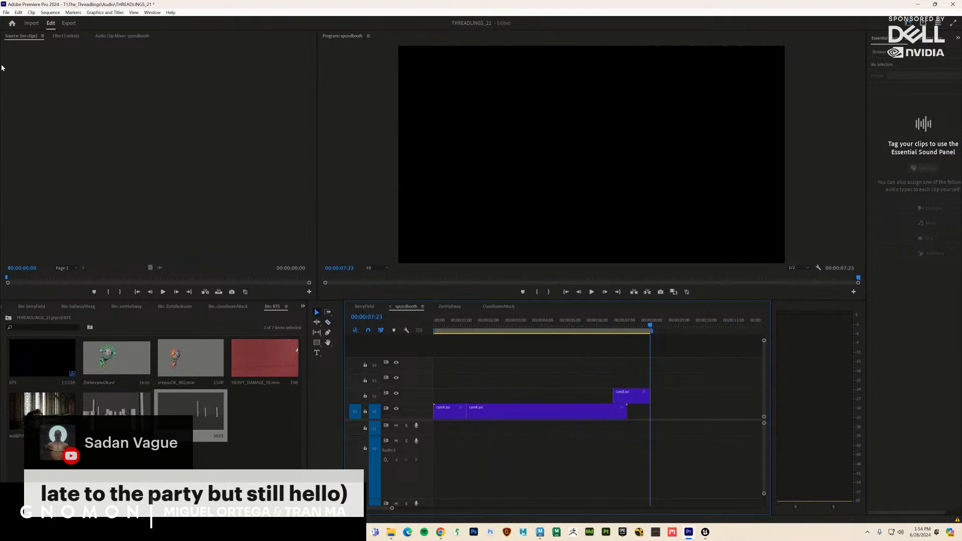
# Step: Import the camC clip and place it on track V4 at the start of the sequence
pyautogui.click(7, 13)
pyautogui.moveTo(80, 227)
pyautogui.click(166, 225)
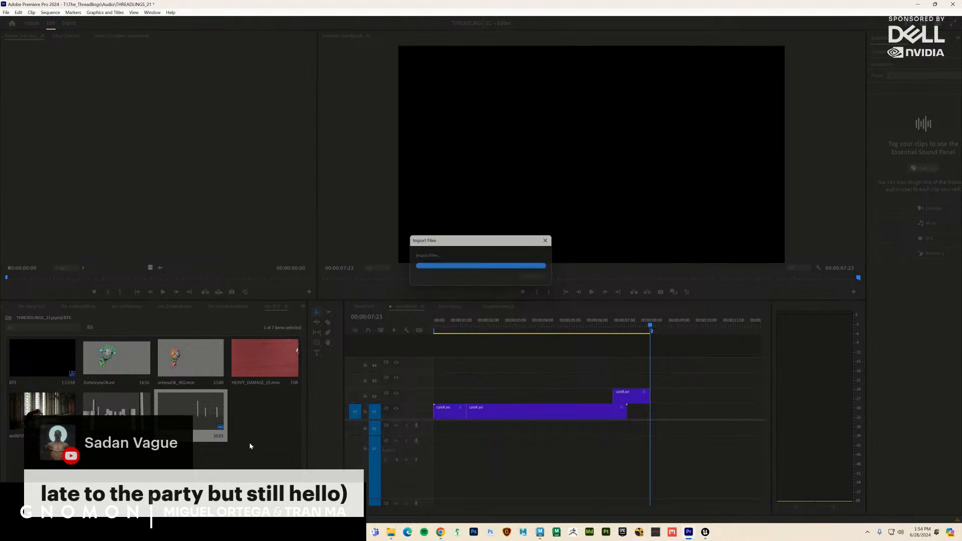
pyautogui.moveTo(284, 441); pyautogui.dragTo(432, 376)
# Step: Trim the camC clip to start where camB ends, move it to track V3, and play back the cut
pyautogui.moveTo(633, 329)
pyautogui.mouseDown()
pyautogui.moveTo(624, 330)
pyautogui.moveTo(653, 336)
pyautogui.moveTo(643, 335)
pyautogui.mouseUp()
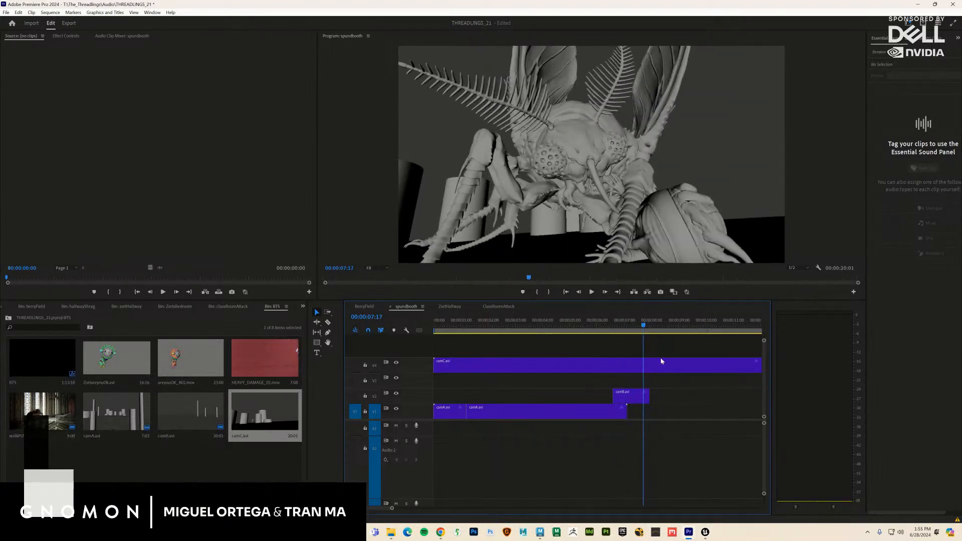
pyautogui.press('c')
pyautogui.click(621, 370)
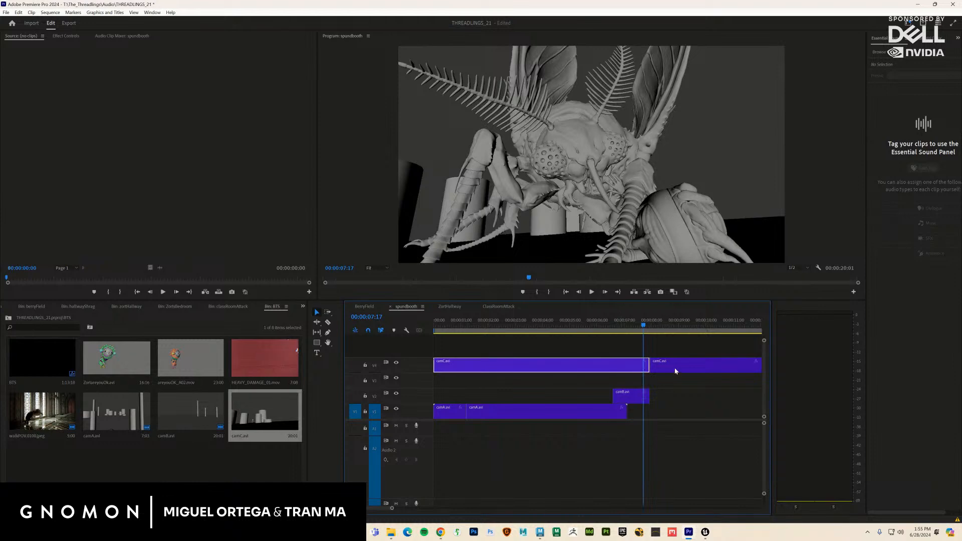
pyautogui.press('Delete')
pyautogui.moveTo(664, 371)
pyautogui.mouseDown()
pyautogui.moveTo(670, 397)
pyautogui.moveTo(658, 380)
pyautogui.mouseUp()
pyautogui.click(599, 328)
pyautogui.press('space')
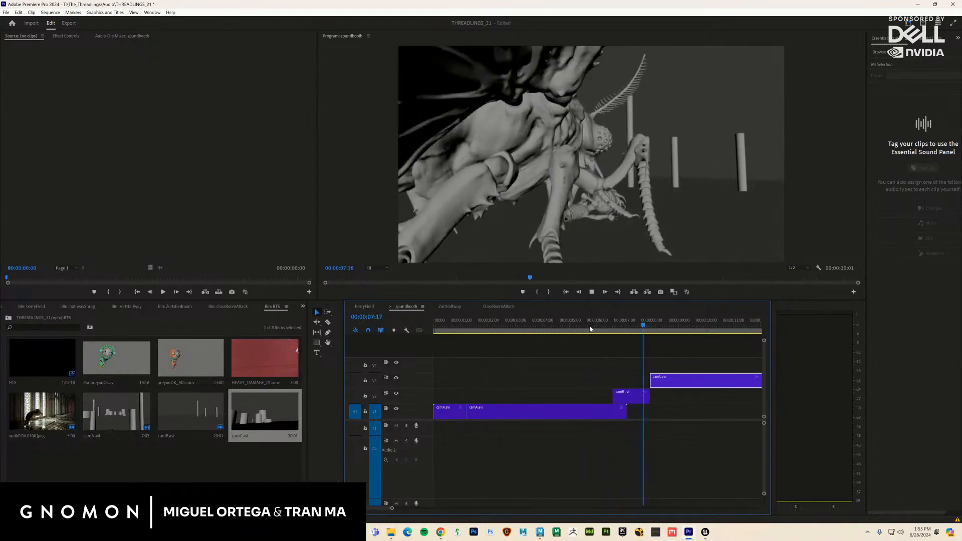
pyautogui.press('space')
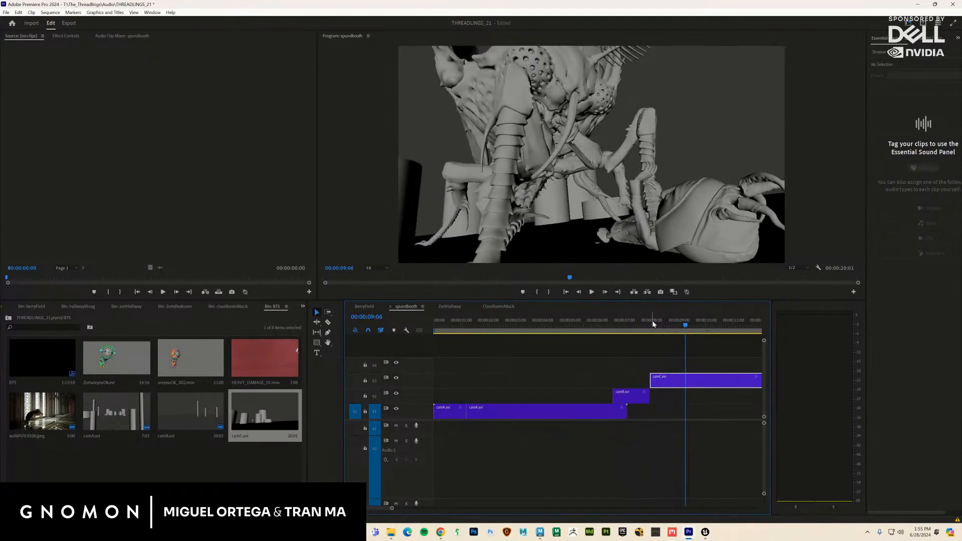
# Step: Review the assembled sequence in full screen from near the beginning
pyautogui.moveTo(683, 327); pyautogui.dragTo(452, 340)
pyautogui.press('space')
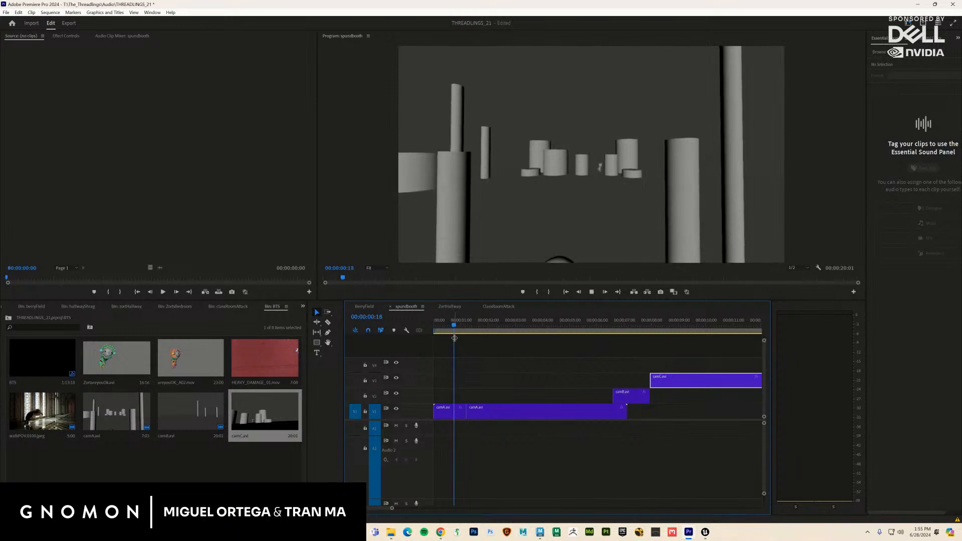
pyautogui.hotkey('ctrl', '`')
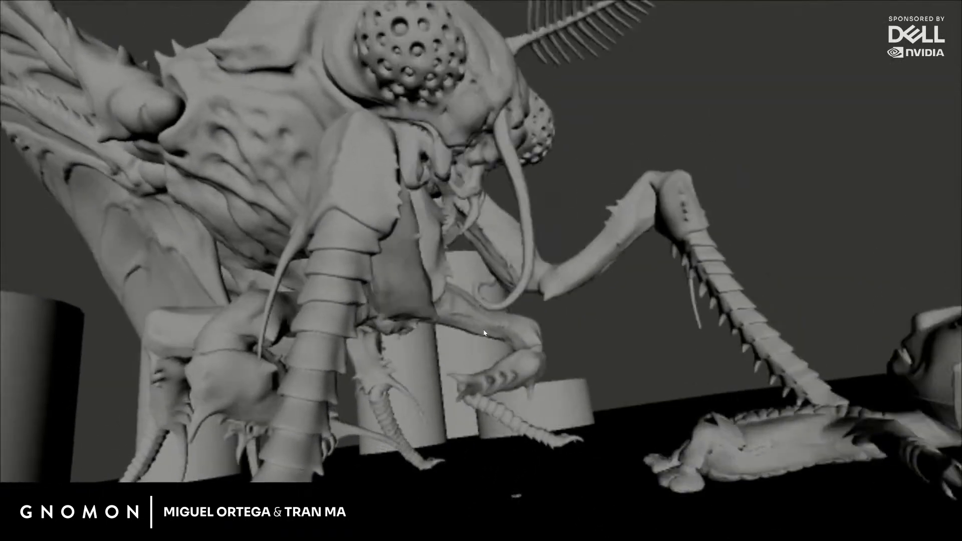
pyautogui.press('Escape')
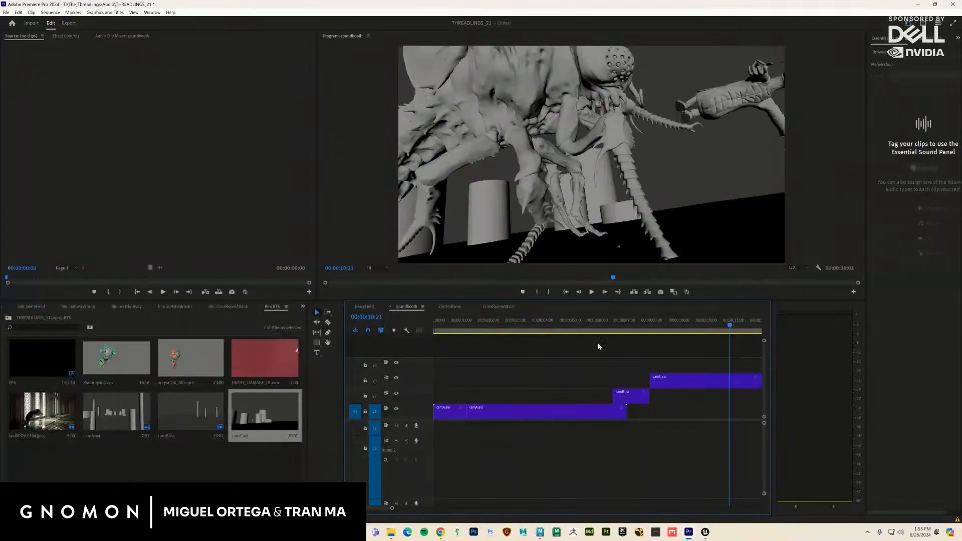
# Step: Split the camC clip at 00:00:08:13 and delete the remainder, checking the shortened shot
pyautogui.moveTo(688, 334); pyautogui.dragTo(667, 335)
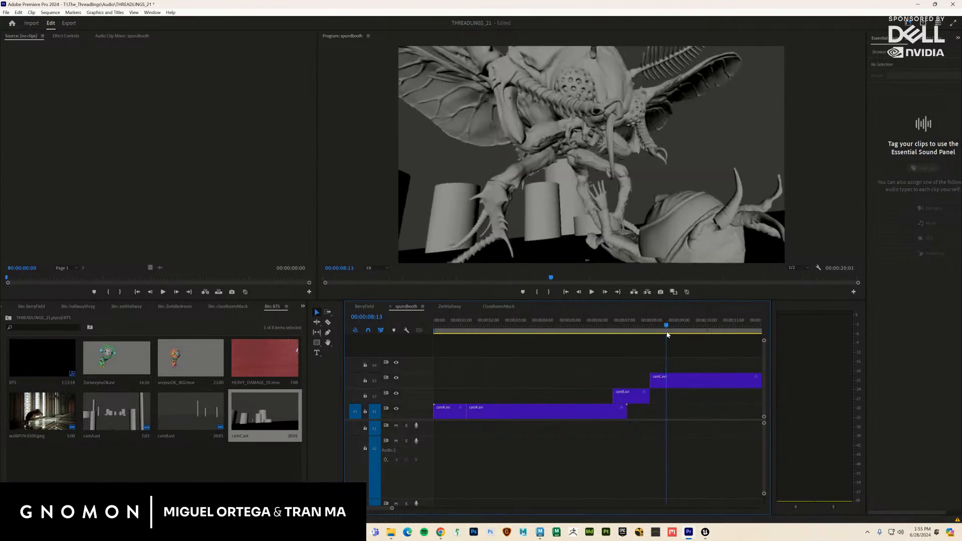
pyautogui.click(668, 383)
pyautogui.press('v')
pyautogui.click(687, 386)
pyautogui.press('Delete')
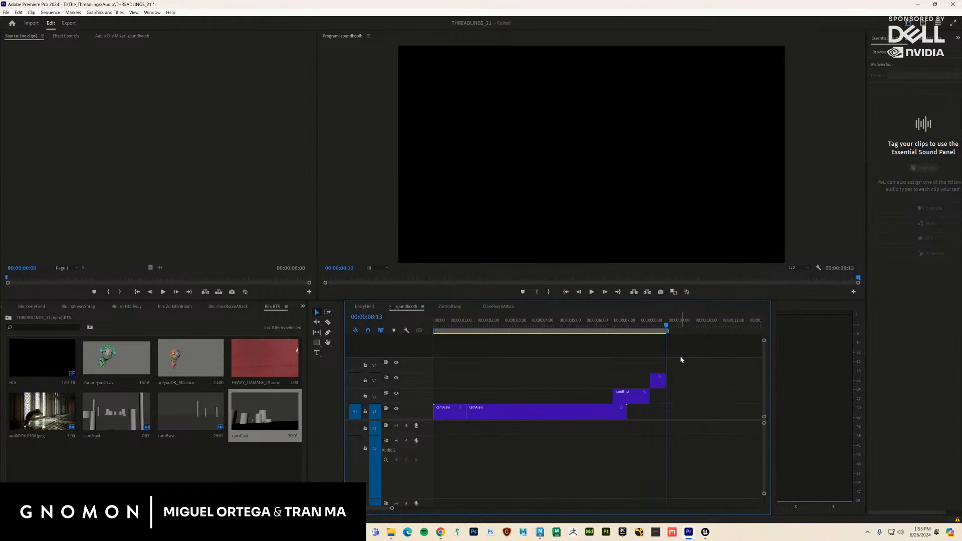
pyautogui.moveTo(658, 326); pyautogui.dragTo(653, 329)
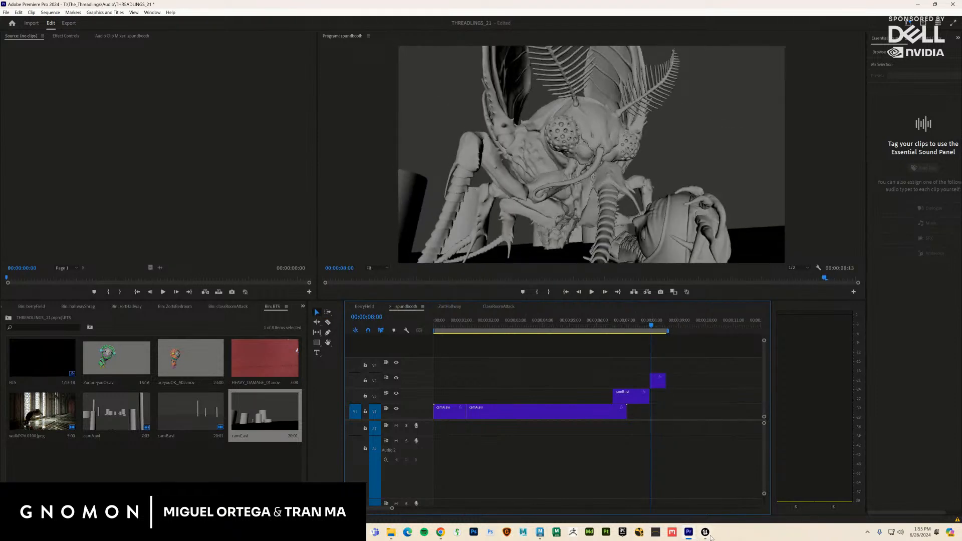
# Step: Switch to Maya, create a new perspective view, and frame camA with the surrounding moth scene
pyautogui.click(540, 532)
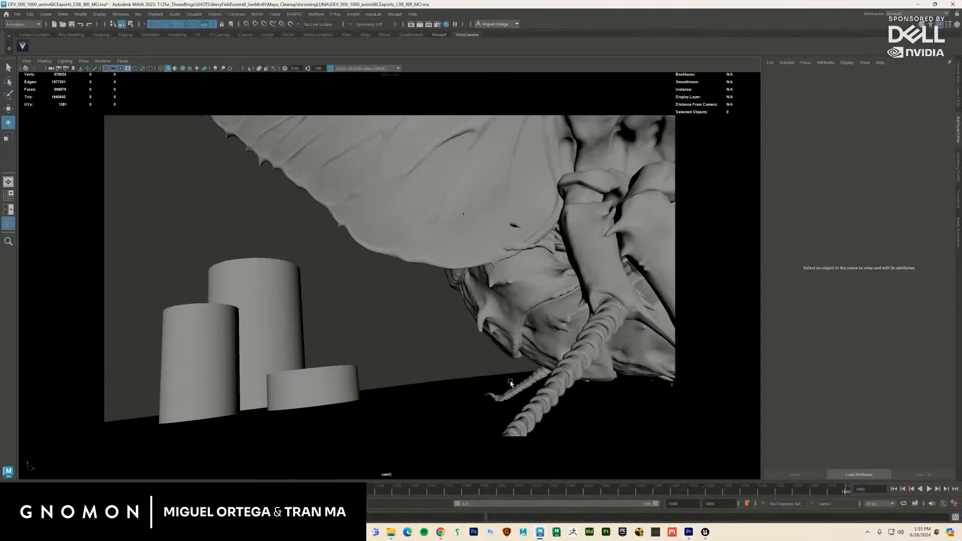
pyautogui.click(124, 61)
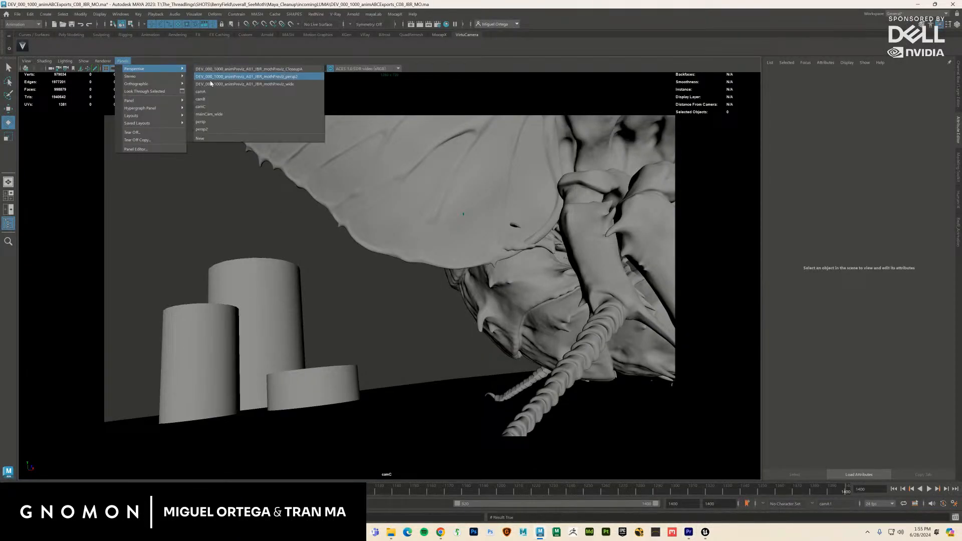
pyautogui.click(243, 140)
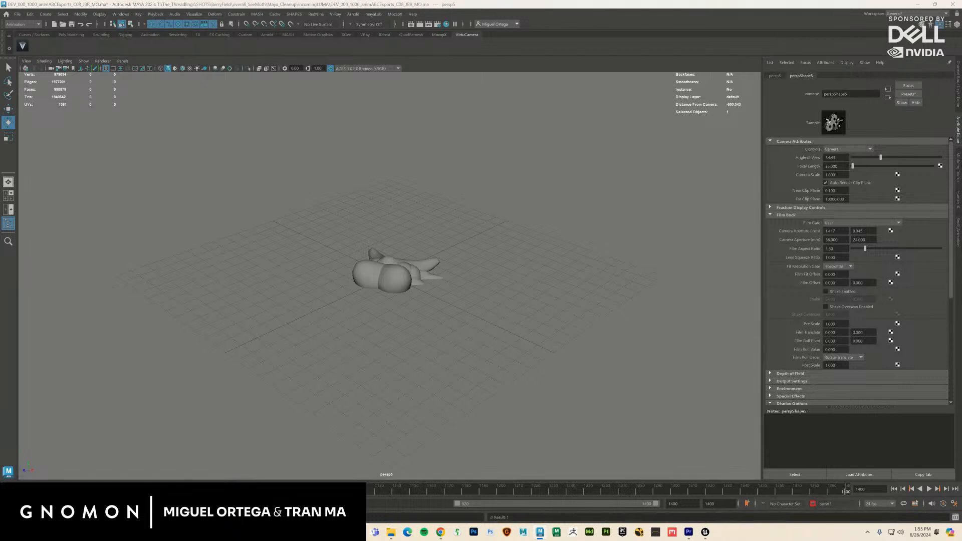
pyautogui.press('f')
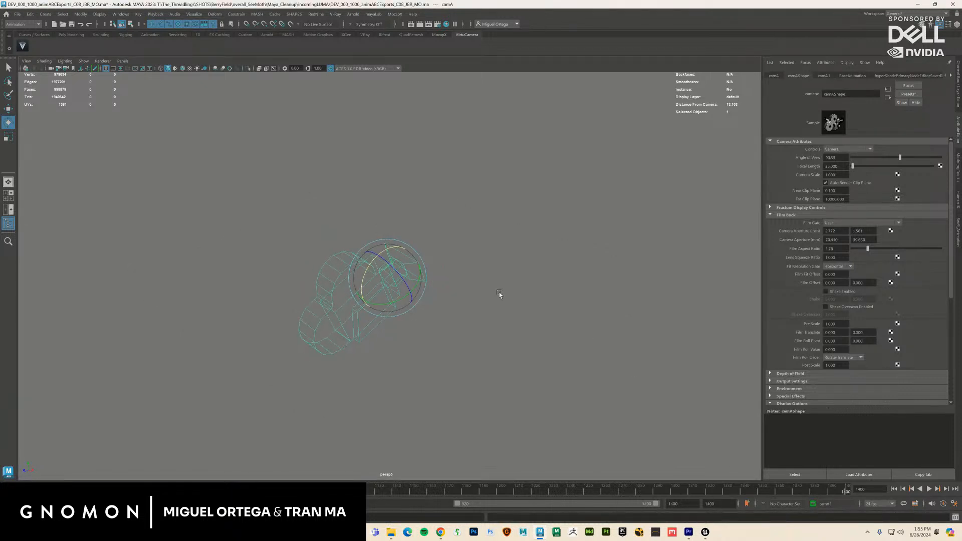
pyautogui.scroll(-5, 211, 187)
pyautogui.scroll(-10, 578, 308)
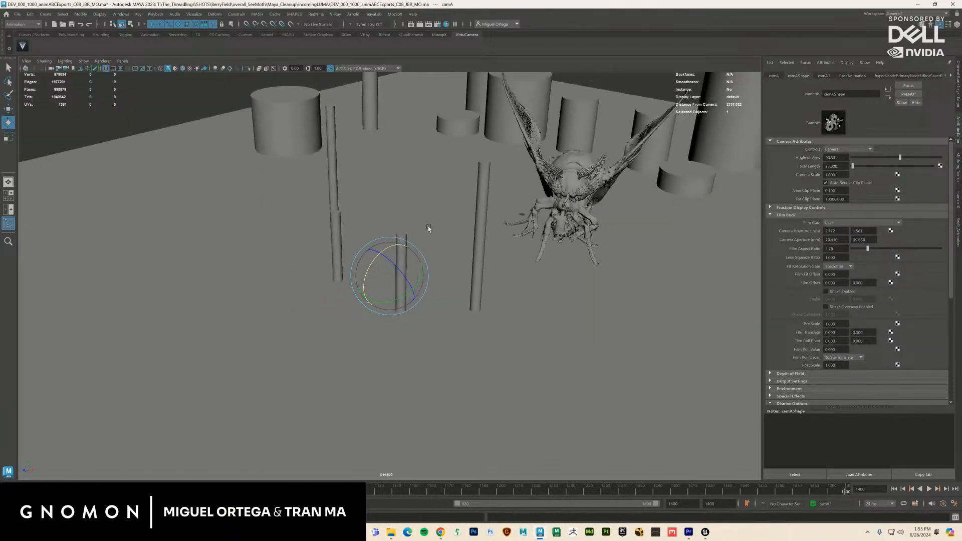
# Step: Replace camAShape's attributes with the saved camera preset and play the animation around the character in the perspective view
pyautogui.click(908, 94)
pyautogui.moveTo(920, 119)
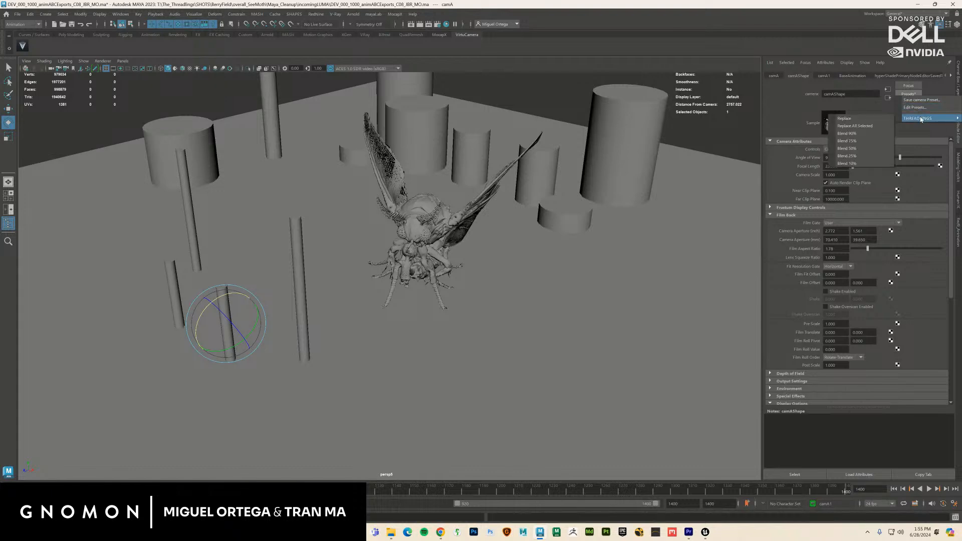
pyautogui.click(875, 119)
pyautogui.scroll(8, 601, 290)
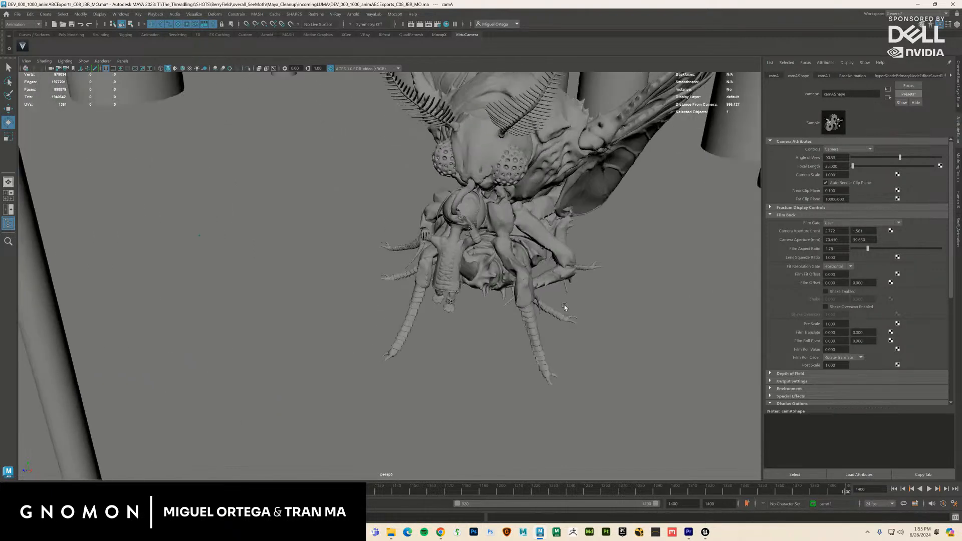
pyautogui.hotkey('alt', 'v')
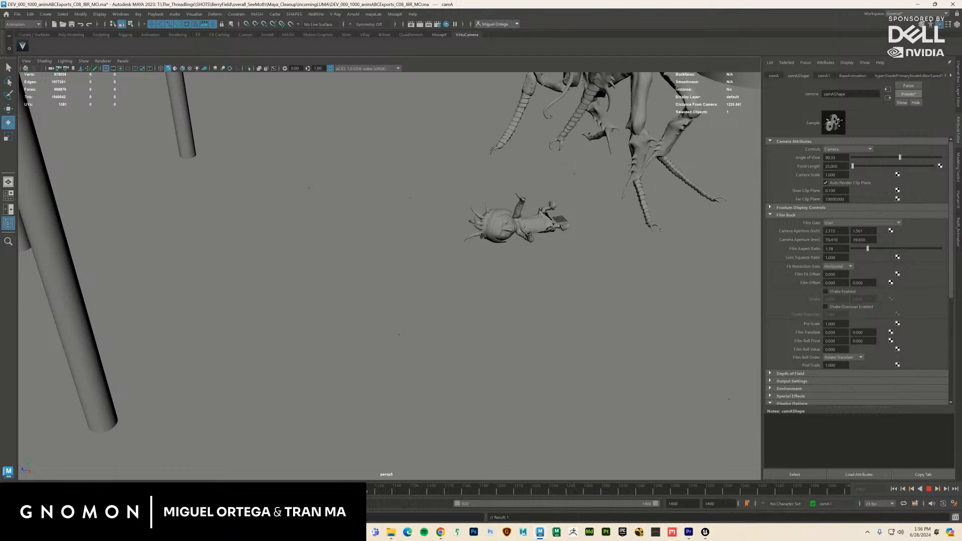
# Step: Play and scrub the moth animation around frame 1125 while orbiting the perspective view around the character beneath the moth
pyautogui.moveTo(367, 491); pyautogui.dragTo(371, 490)
pyautogui.moveTo(423, 402); pyautogui.dragTo(480, 350)
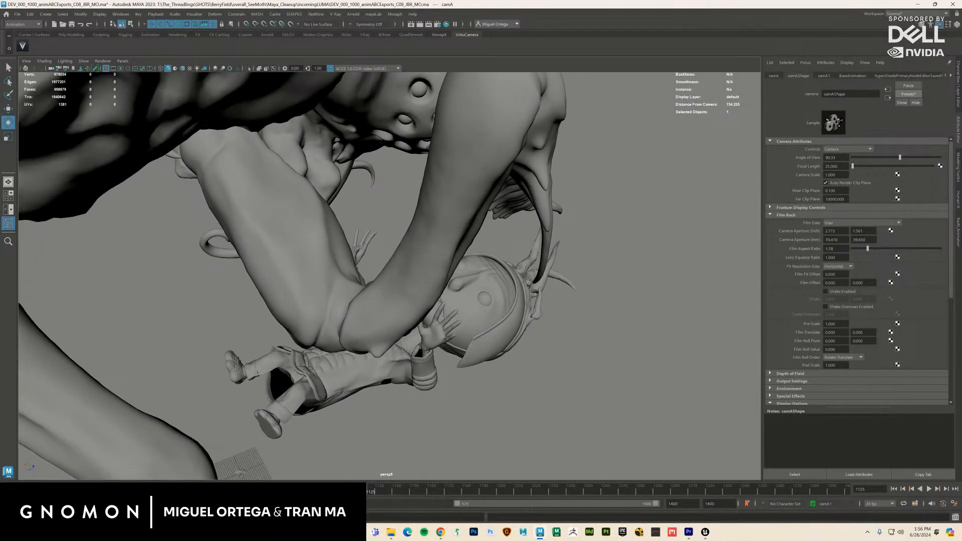
pyautogui.hotkey('alt', 'v')
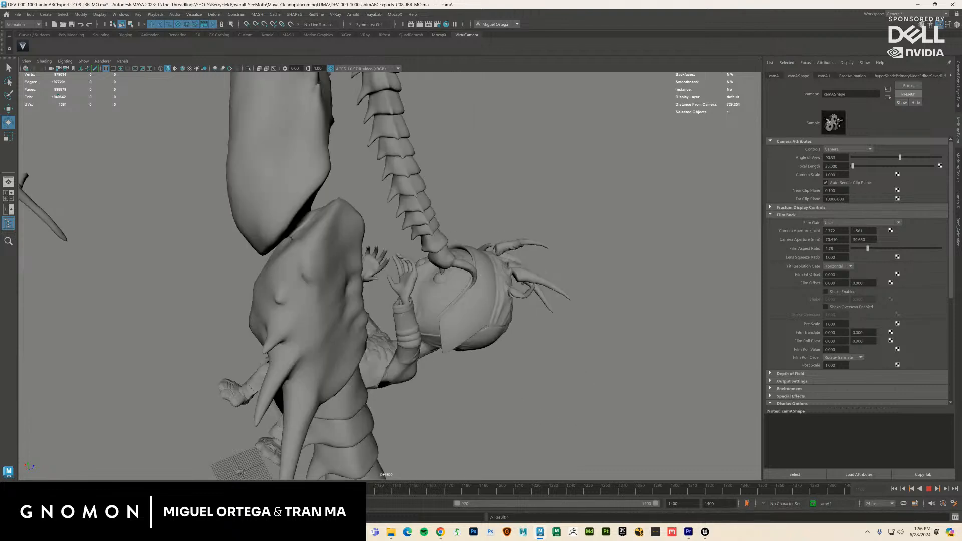
pyautogui.hotkey('alt', 'v')
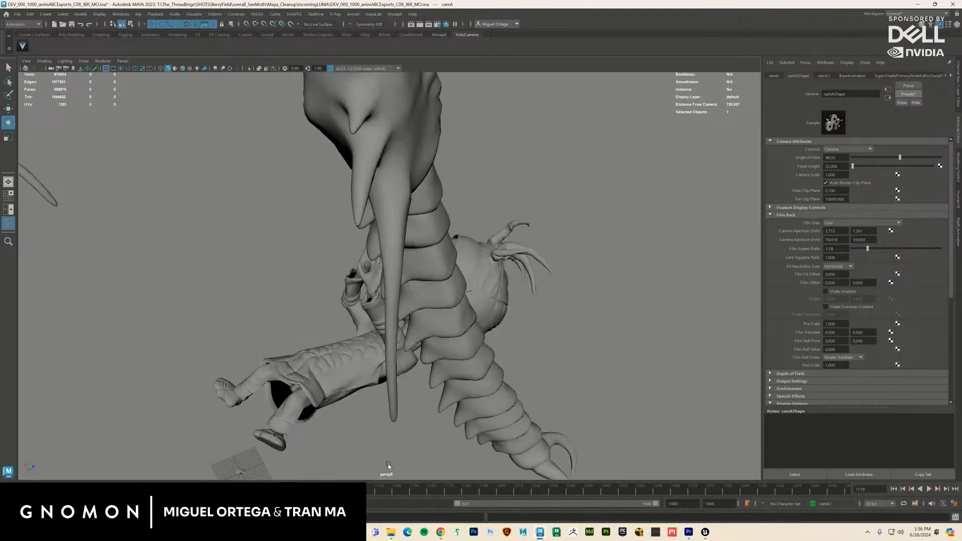
pyautogui.moveTo(388, 466); pyautogui.dragTo(425, 468)
pyautogui.hotkey('alt', 'v')
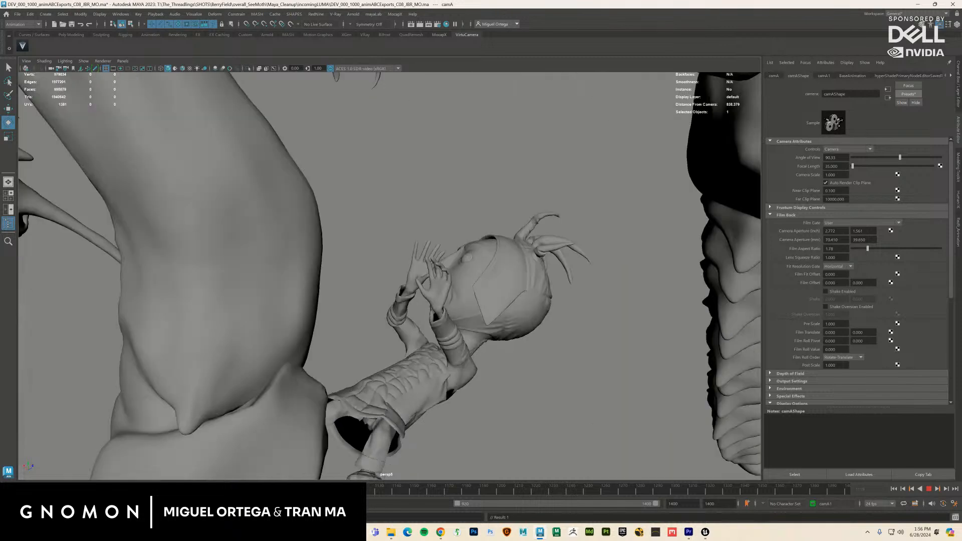
pyautogui.press('Escape')
pyautogui.moveTo(491, 401); pyautogui.dragTo(524, 325)
pyautogui.hotkey('alt', 'v')
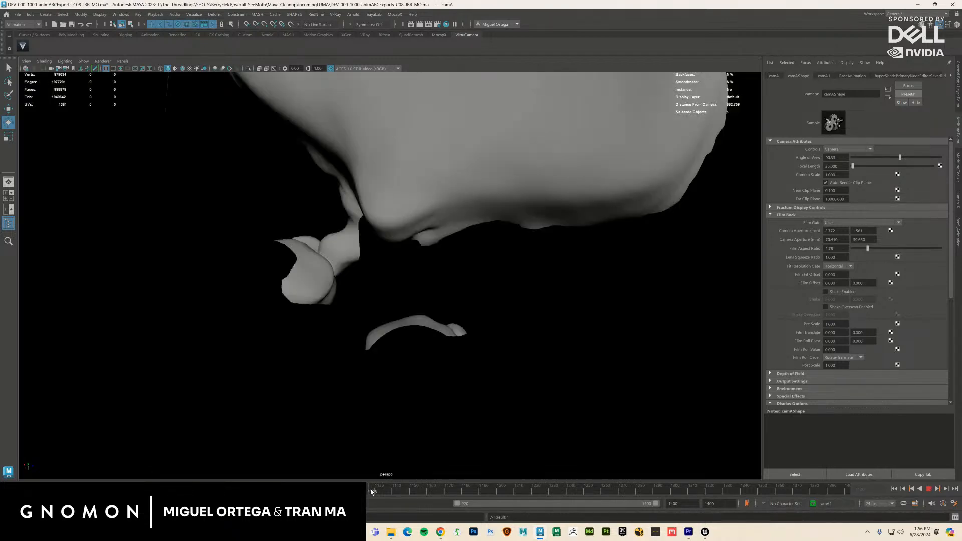
pyautogui.hotkey('alt', 'v')
# Step: Examine the moth's leg crossing the character's head from close side angles, playing the animation from around frame 1124
pyautogui.moveTo(537, 387); pyautogui.dragTo(566, 462)
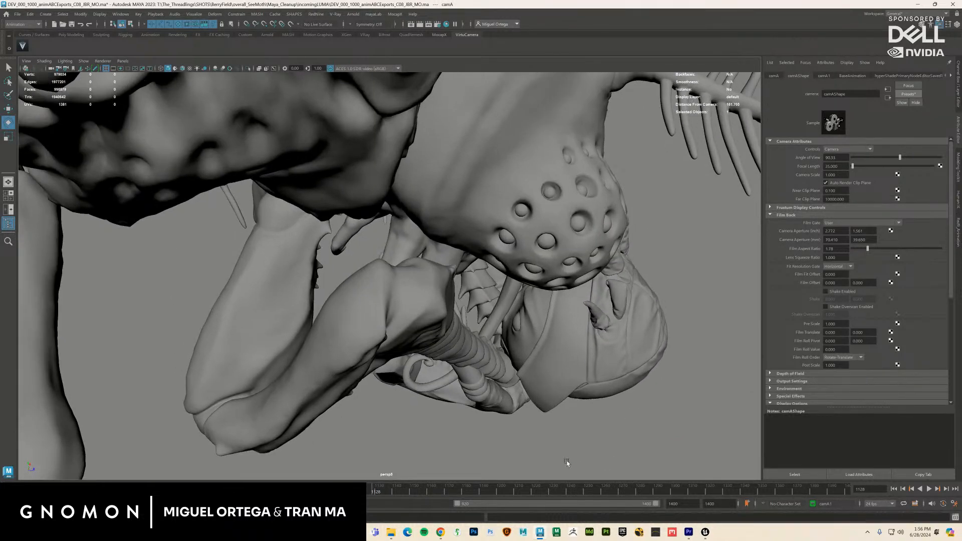
pyautogui.hotkey('alt', 'v')
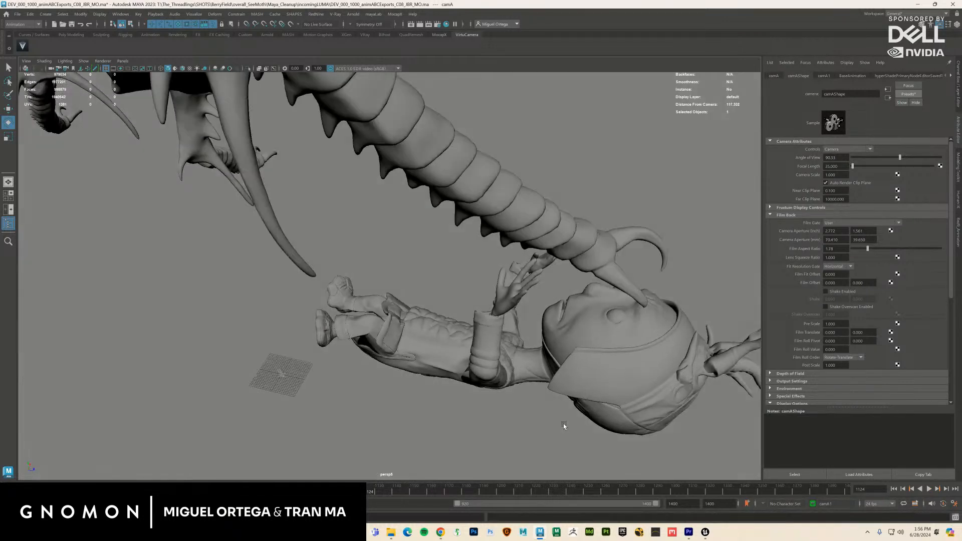
pyautogui.hotkey('alt', 'v')
pyautogui.scroll(5, 562, 423)
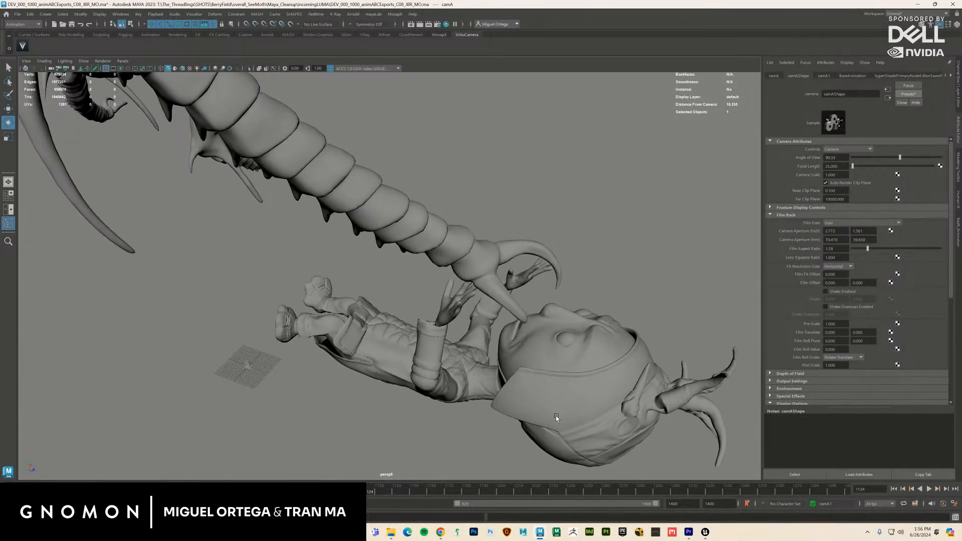
pyautogui.moveTo(555, 416); pyautogui.dragTo(565, 354)
pyautogui.hotkey('alt', 'v')
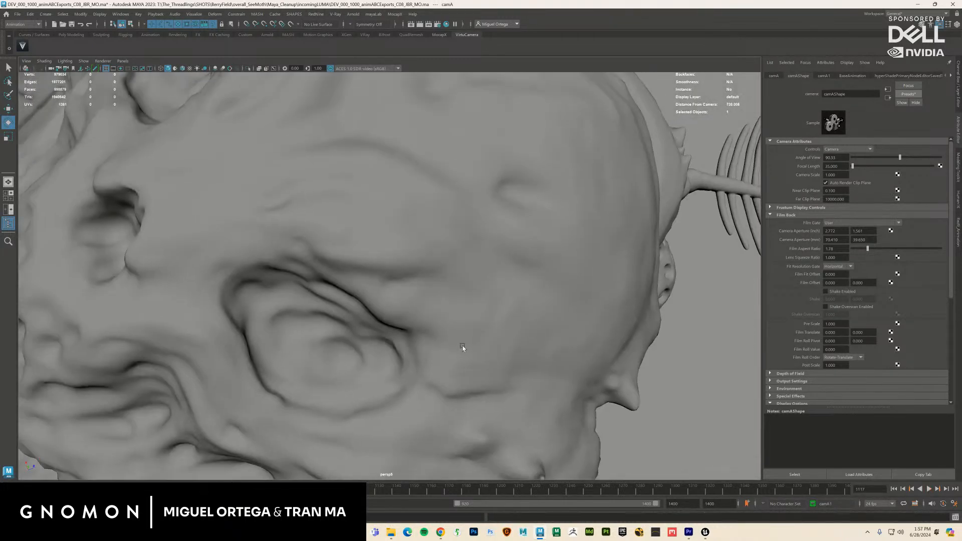
# Step: Compare wider and ground-level angles on the lying character while playing the animation from about frame 1110 to 1146
pyautogui.hotkey('alt', 'v')
pyautogui.moveTo(532, 350); pyautogui.dragTo(470, 367)
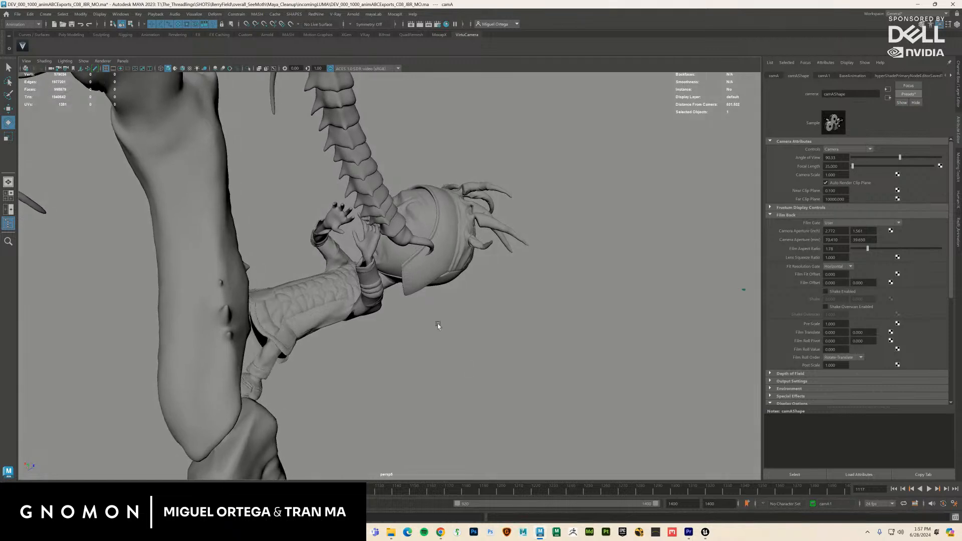
pyautogui.moveTo(438, 323); pyautogui.dragTo(483, 383)
pyautogui.hotkey('alt', 'v')
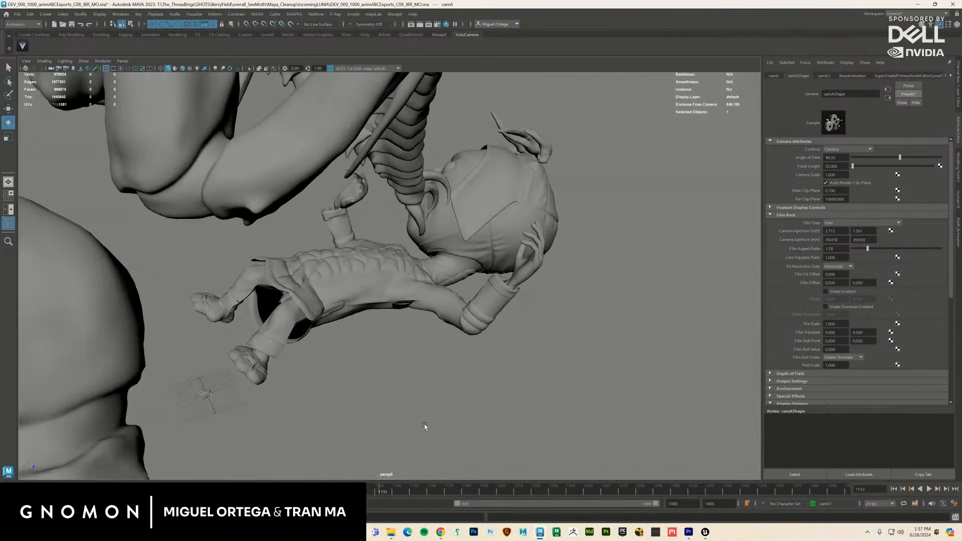
pyautogui.hotkey('alt', 'v')
pyautogui.moveTo(413, 379); pyautogui.dragTo(478, 448)
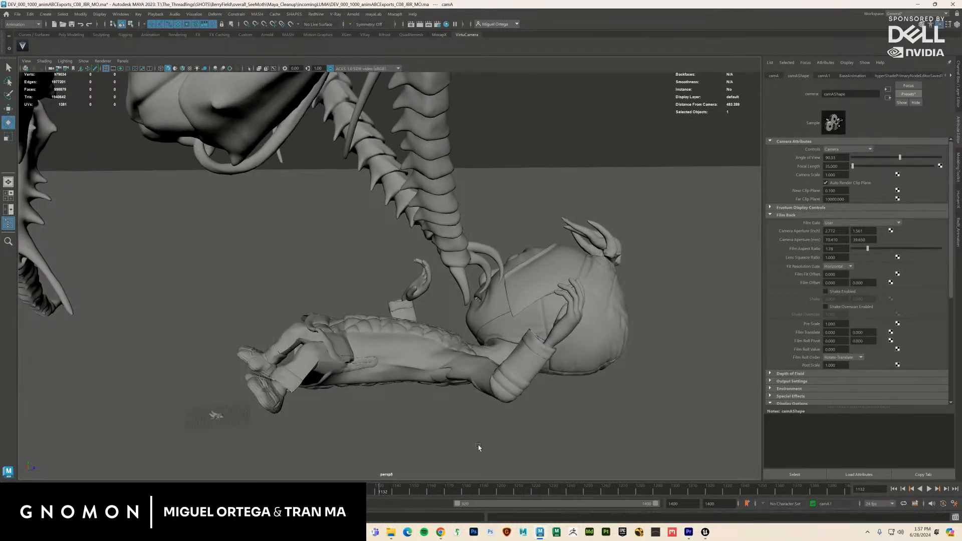
pyautogui.hotkey('alt', 'v')
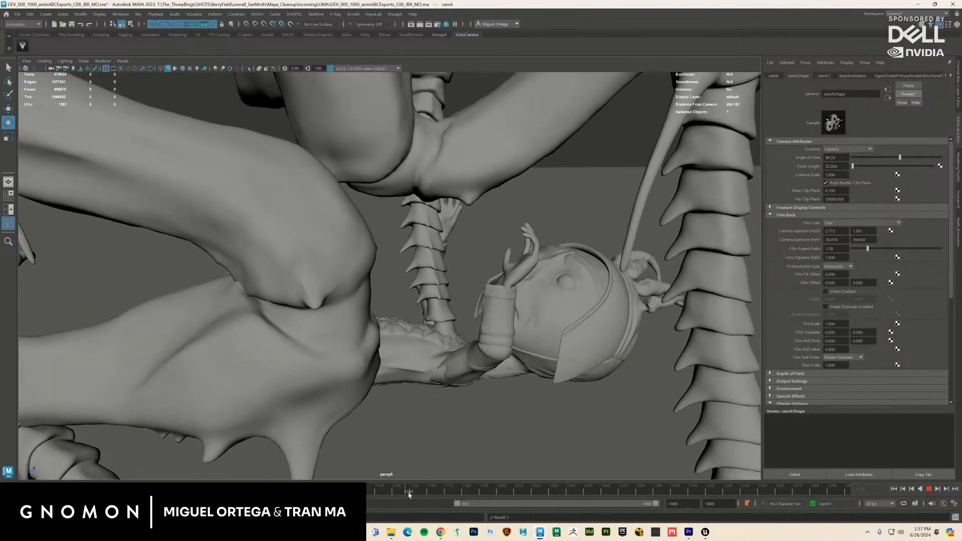
pyautogui.moveTo(409, 495)
pyautogui.mouseDown()
pyautogui.moveTo(426, 495)
pyautogui.moveTo(404, 497)
pyautogui.mouseUp()
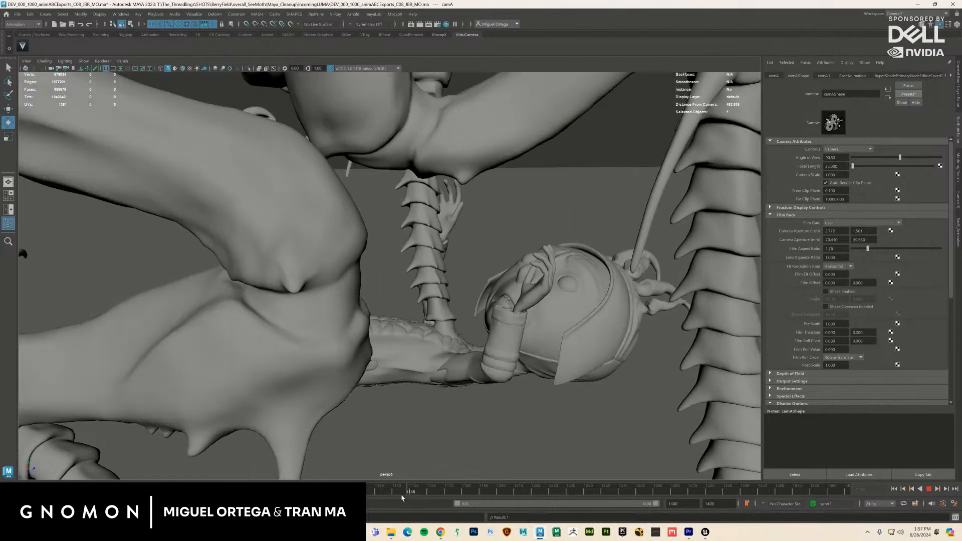
# Step: Frame the moth and the character together in a low side view and play from the start of the grab
pyautogui.press('Escape')
pyautogui.moveTo(554, 388); pyautogui.dragTo(481, 483)
pyautogui.scroll(5, 554, 422)
pyautogui.moveTo(407, 491); pyautogui.dragTo(371, 490)
pyautogui.hotkey('alt', 'v')
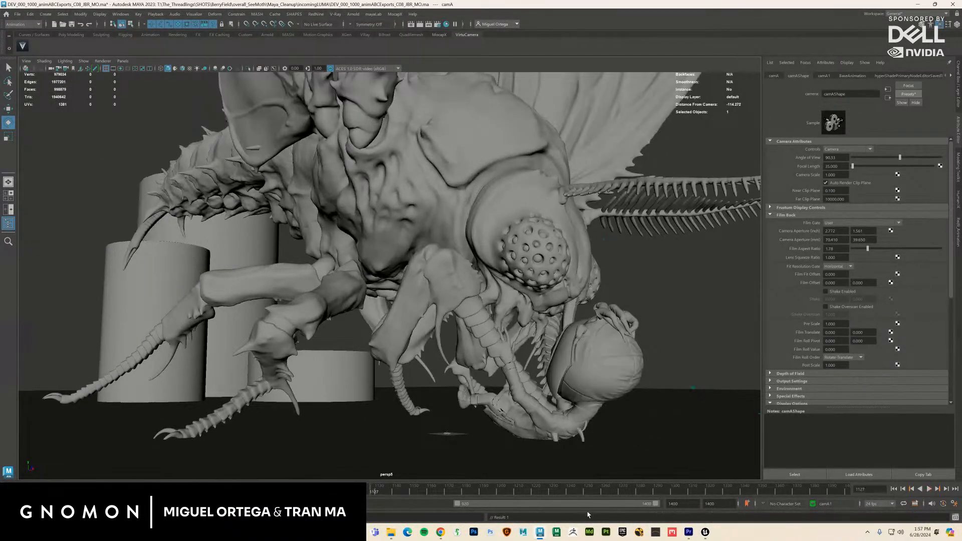
# Step: Check the edited sequence in Premiere Pro, return to Maya, and replay the grab and lift in the low side view
pyautogui.hotkey('alt', 'Tab')
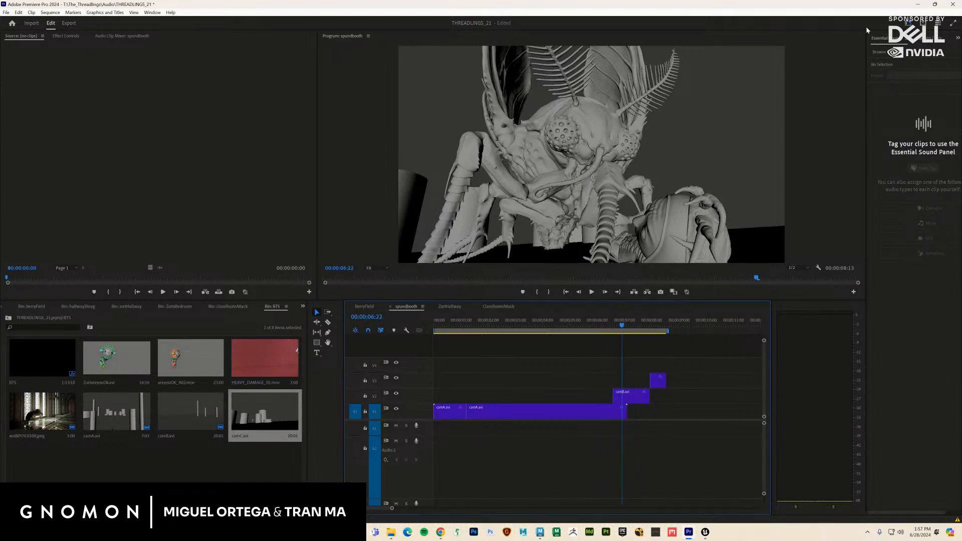
pyautogui.click(919, 5)
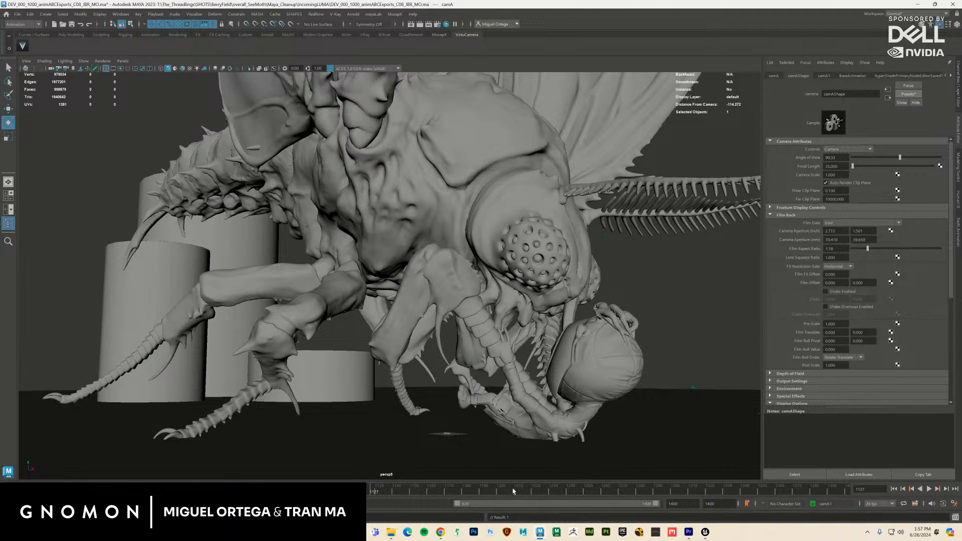
pyautogui.hotkey('alt', 'v')
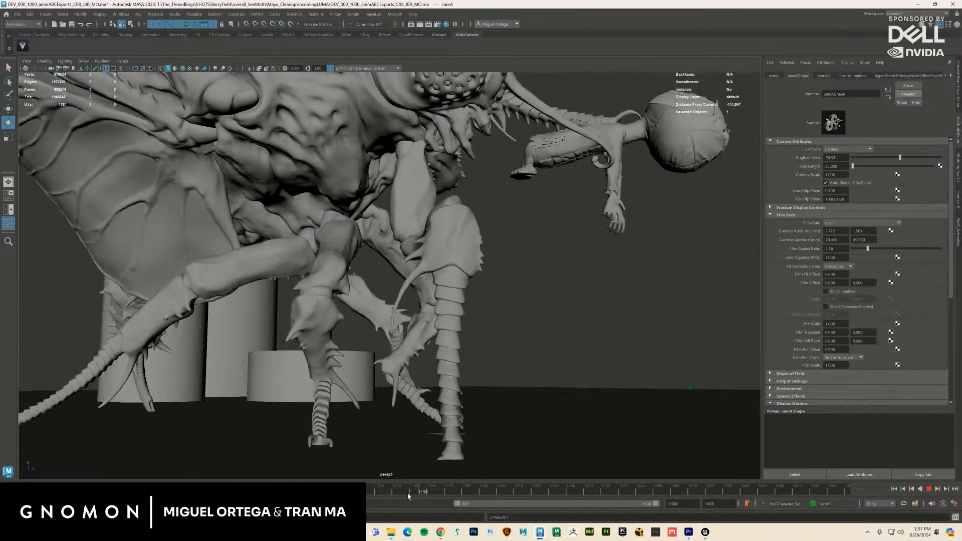
pyautogui.click(408, 497)
pyautogui.moveTo(402, 498); pyautogui.dragTo(374, 497)
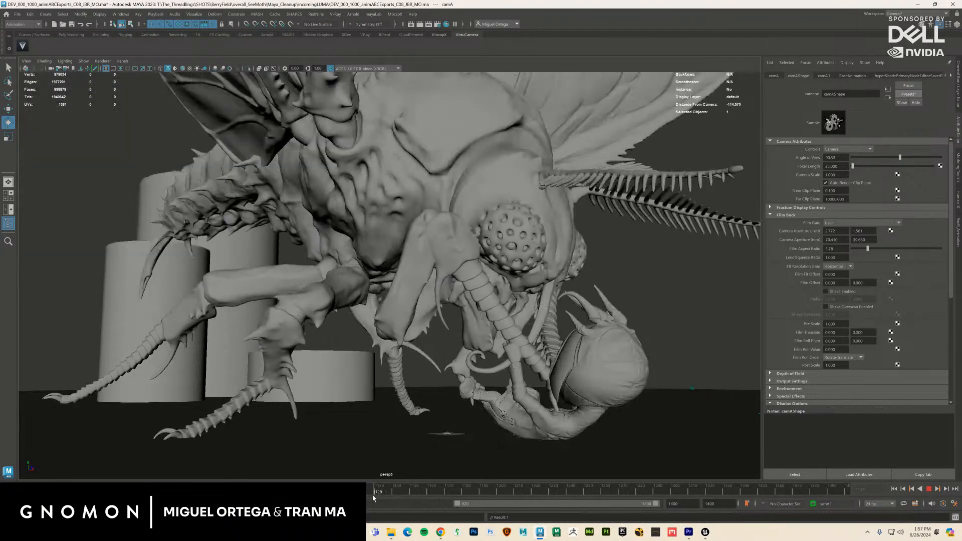
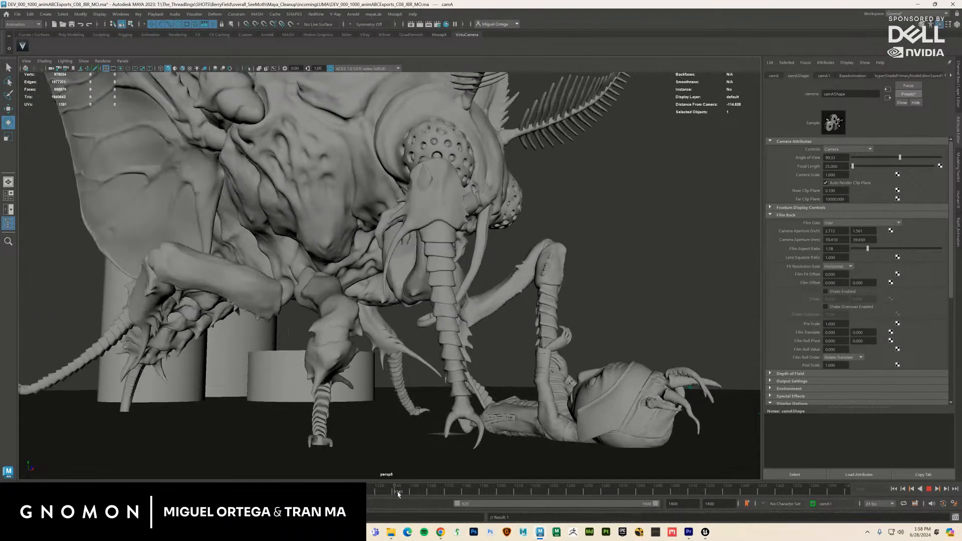
# Step: Reframe the perspective view to a low front angle on the moth and character, checking frames 1163 and 1152
pyautogui.moveTo(407, 495); pyautogui.dragTo(435, 493)
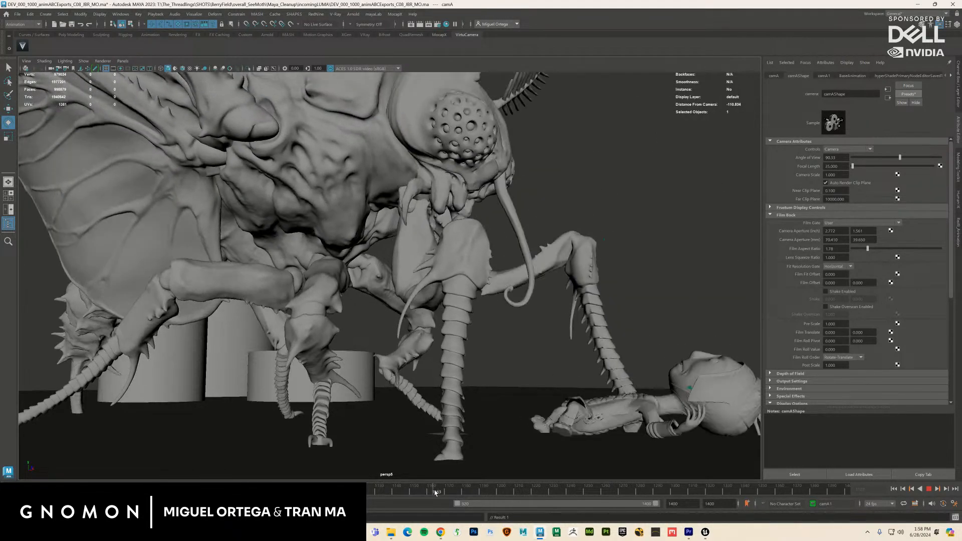
pyautogui.keyDown('alt'); pyautogui.moveTo(518, 429); pyautogui.dragTo(488, 436); pyautogui.keyUp('alt')
pyautogui.moveTo(450, 493)
pyautogui.mouseDown()
pyautogui.moveTo(423, 491)
pyautogui.moveTo(435, 492)
pyautogui.mouseUp()
pyautogui.hotkey('alt', 'v')
pyautogui.keyDown('alt'); pyautogui.moveTo(440, 405); pyautogui.dragTo(469, 412); pyautogui.keyUp('alt')
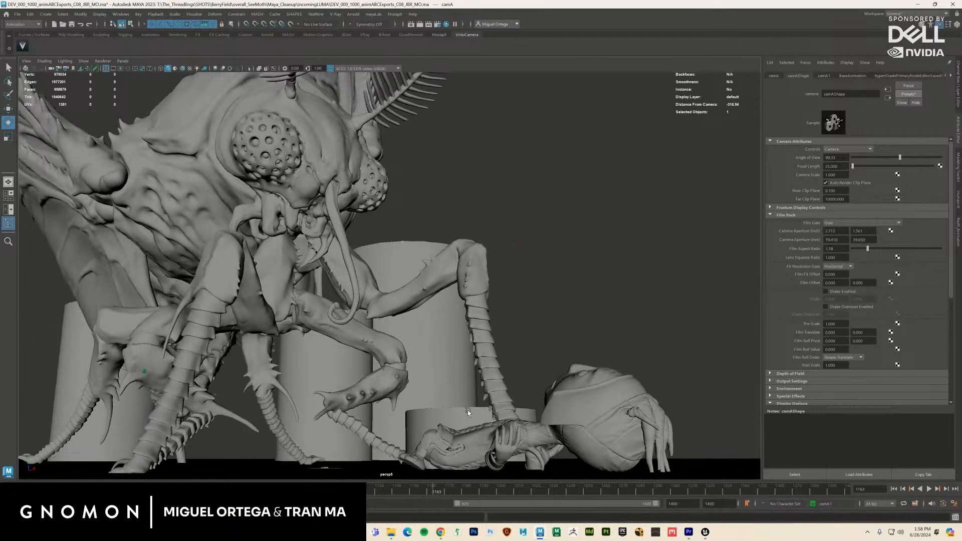
pyautogui.moveTo(448, 491); pyautogui.dragTo(413, 486)
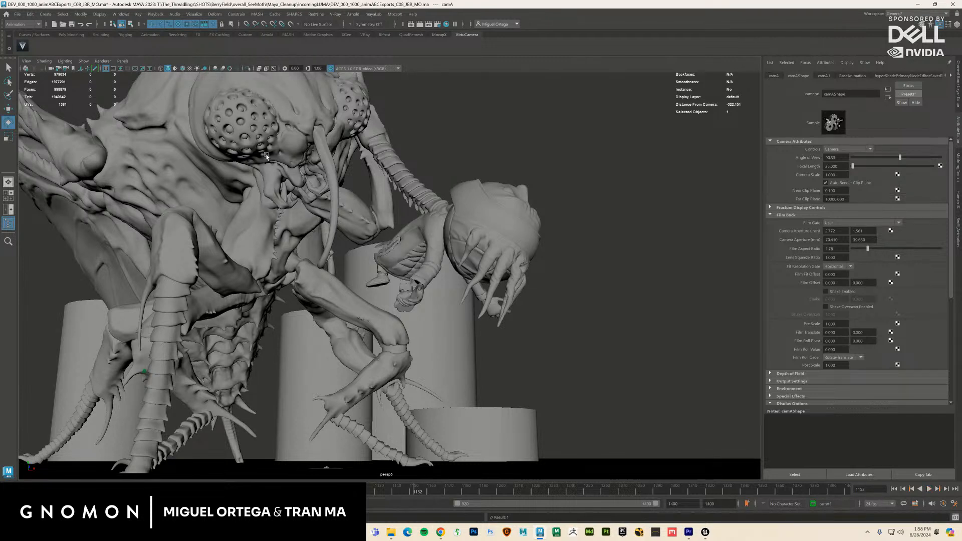
pyautogui.moveTo(437, 421); pyautogui.dragTo(475, 375)
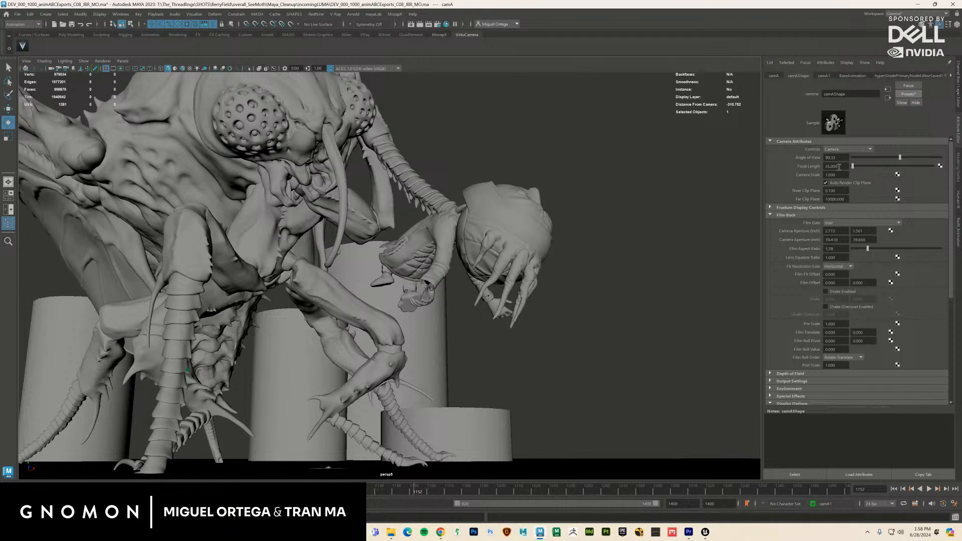
# Step: Select the current perspective view's camera, set its focal length to 25, and reframe closer on the moth holding the character
pyautogui.write('25')
pyautogui.press('Return')
pyautogui.click(25, 70)
pyautogui.click(104, 84)
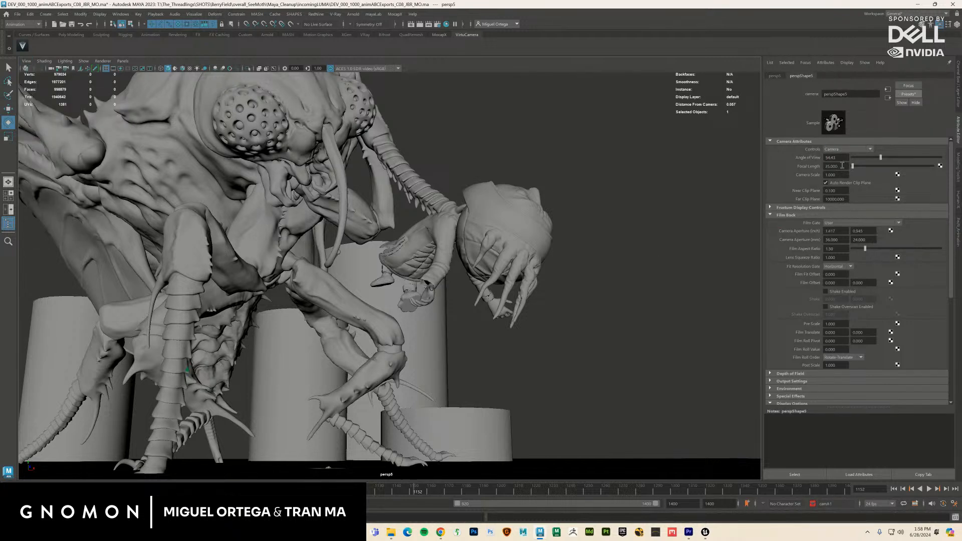
pyautogui.press('Return')
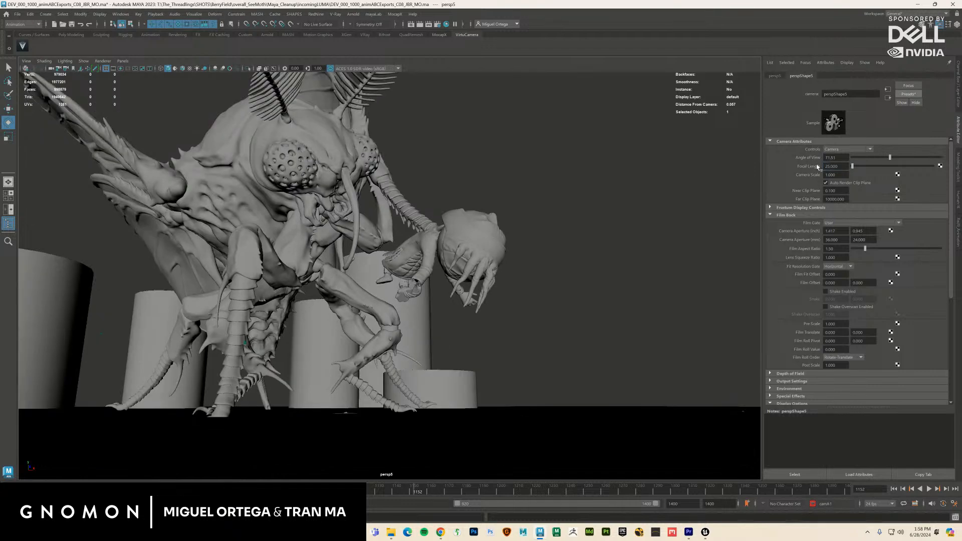
pyautogui.moveTo(500, 203); pyautogui.dragTo(544, 343)
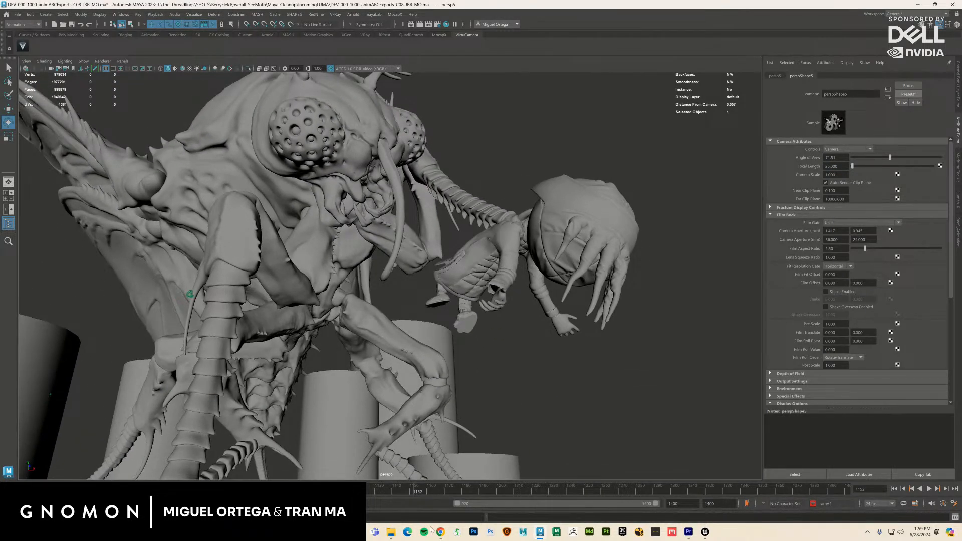
# Step: Play from frame 1152 to frame 1165 and reframe the view on the moth above the lying character
pyautogui.hotkey('alt', 'v')
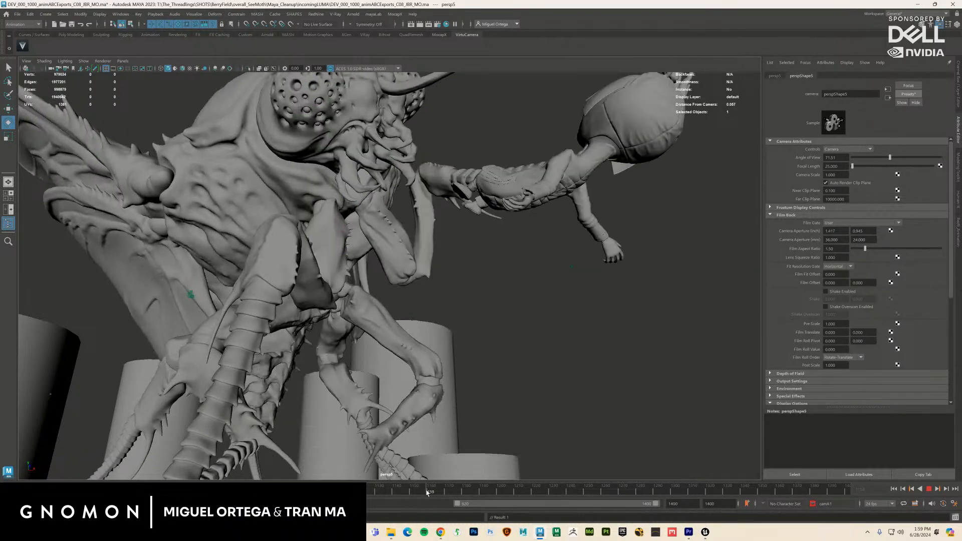
pyautogui.hotkey('alt', 'v')
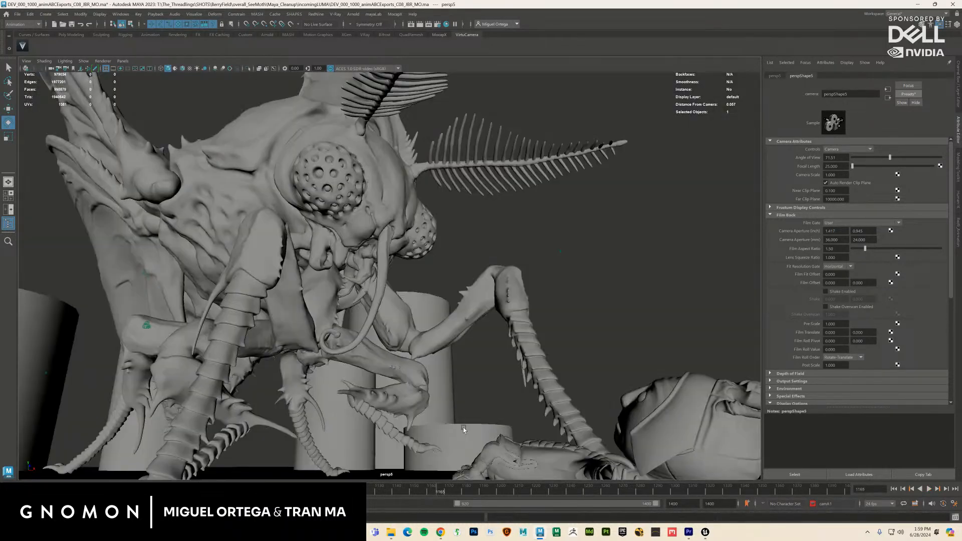
pyautogui.moveTo(459, 423); pyautogui.dragTo(438, 408)
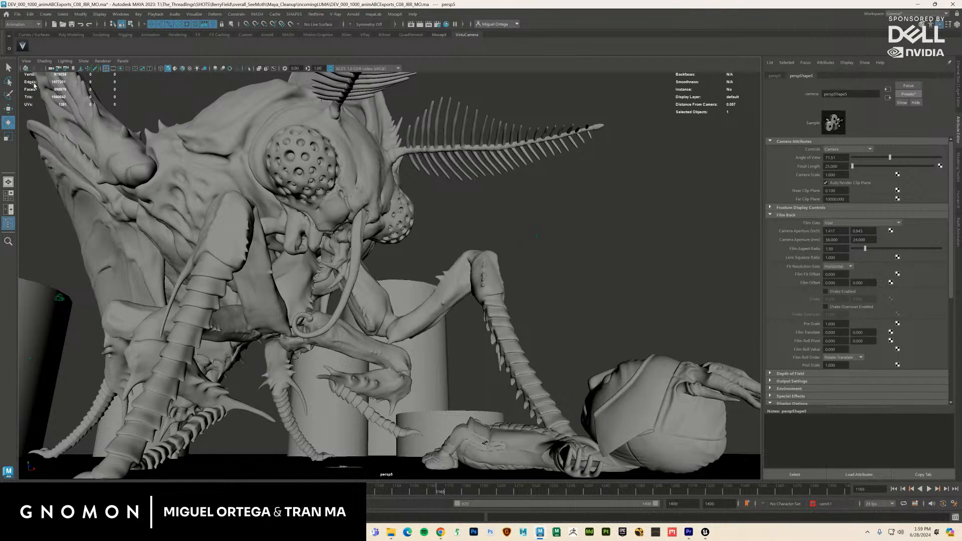
# Step: Show the resolution gate in the perspective view, adjust the composition, and check the animation around frame 1168
pyautogui.click(27, 61)
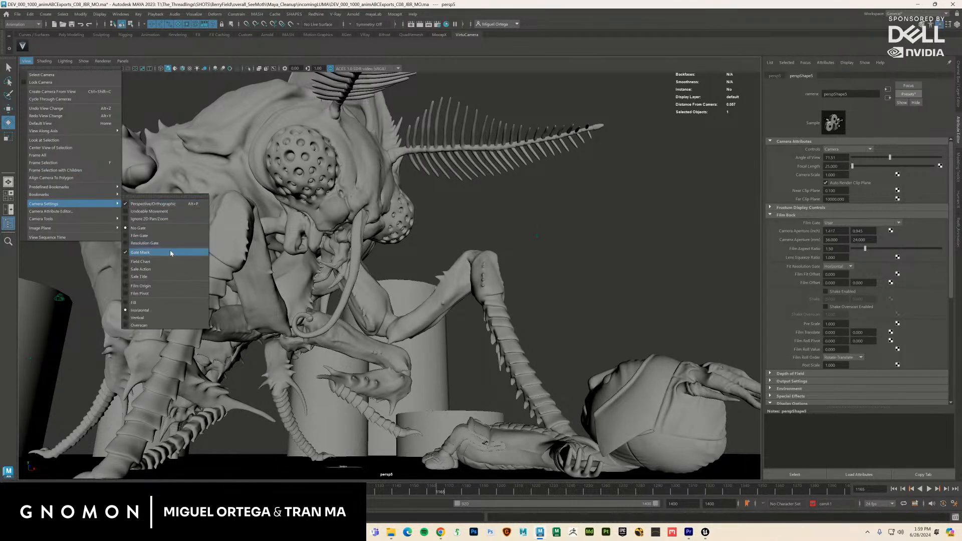
pyautogui.click(171, 243)
pyautogui.moveTo(396, 307); pyautogui.dragTo(390, 304)
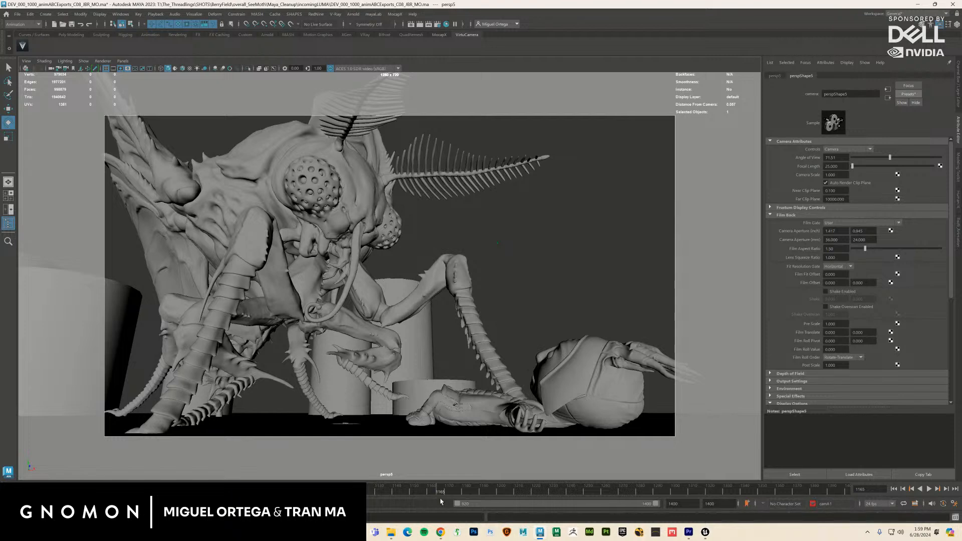
pyautogui.moveTo(440, 491)
pyautogui.mouseDown()
pyautogui.moveTo(421, 490)
pyautogui.moveTo(445, 491)
pyautogui.mouseUp()
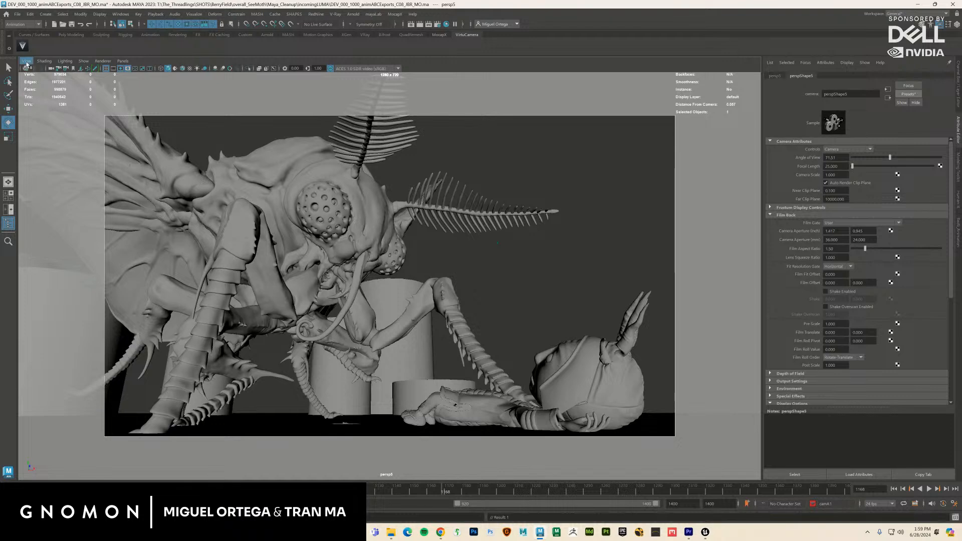
pyautogui.click(26, 64)
pyautogui.click(201, 241)
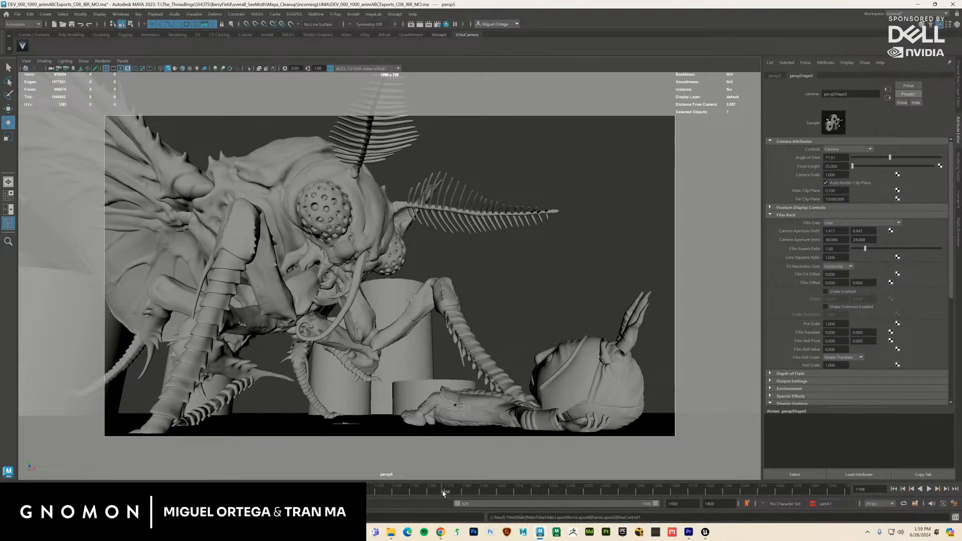
pyautogui.hotkey('alt', 'v')
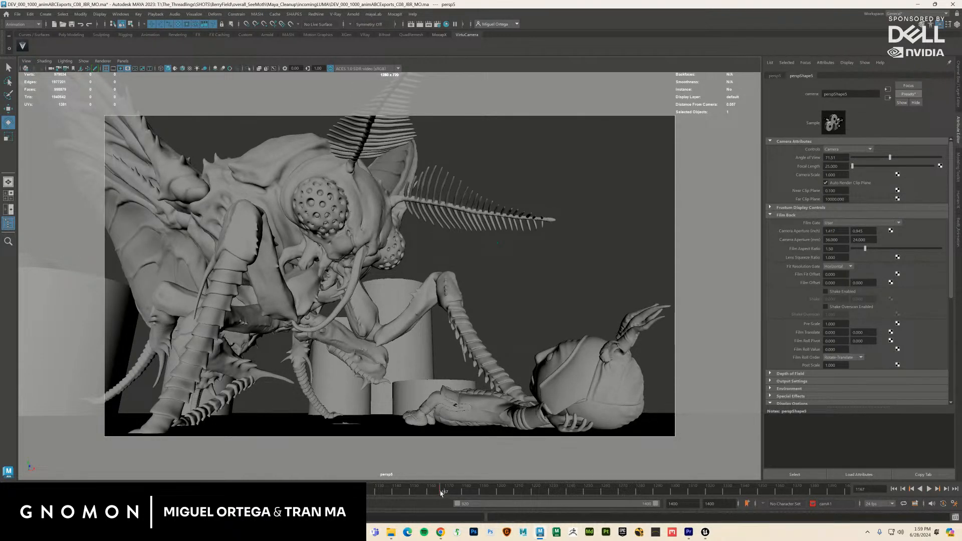
# Step: Rotate the selected camera in a two-view layout, tilting up toward the lifted character at frame 1159 and back down at frame 1161
pyautogui.press('space')
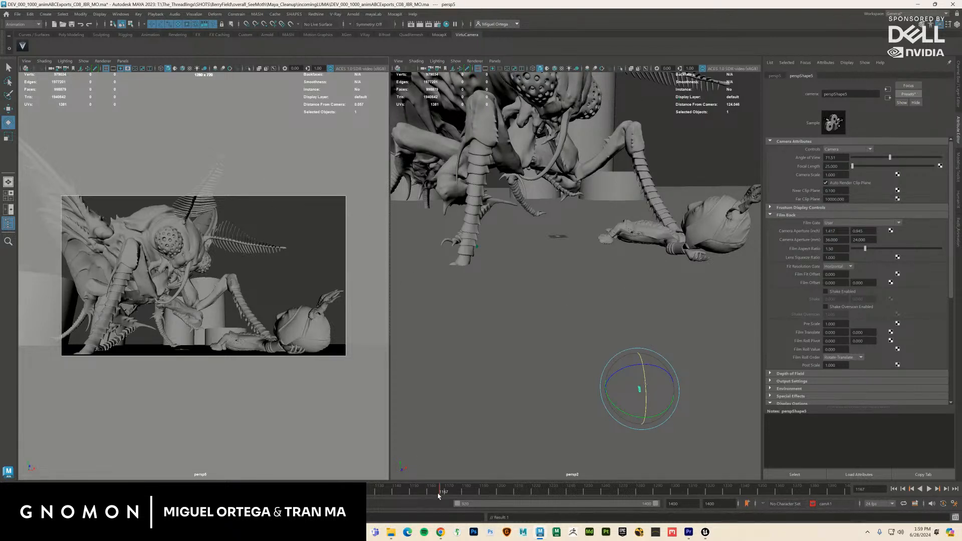
pyautogui.moveTo(436, 494); pyautogui.dragTo(434, 494)
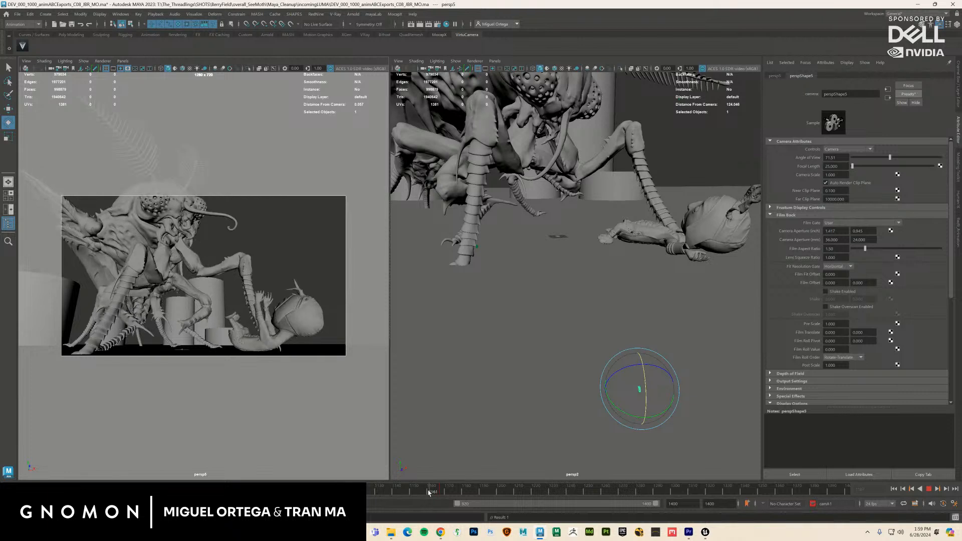
pyautogui.moveTo(432, 493); pyautogui.dragTo(427, 491)
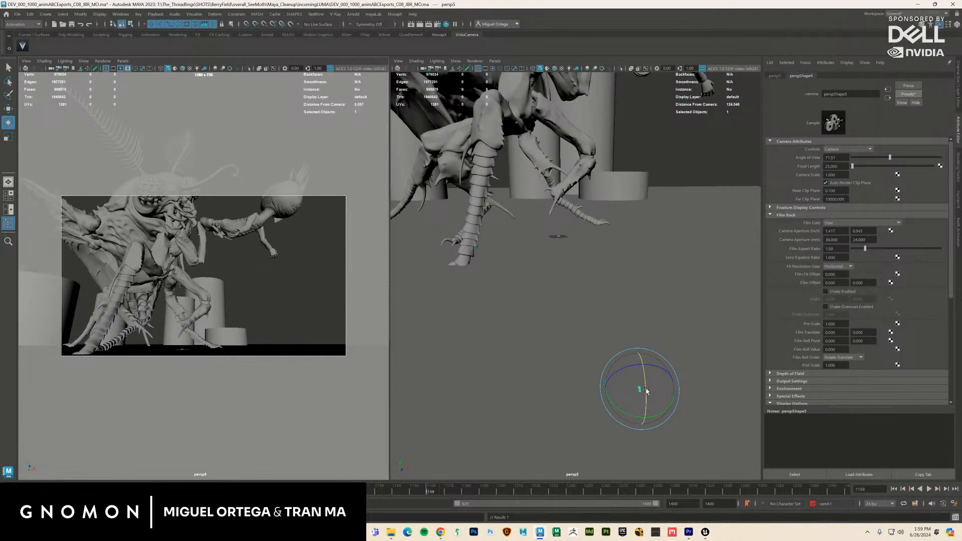
pyautogui.moveTo(646, 390); pyautogui.dragTo(649, 404)
pyautogui.moveTo(426, 493); pyautogui.dragTo(431, 494)
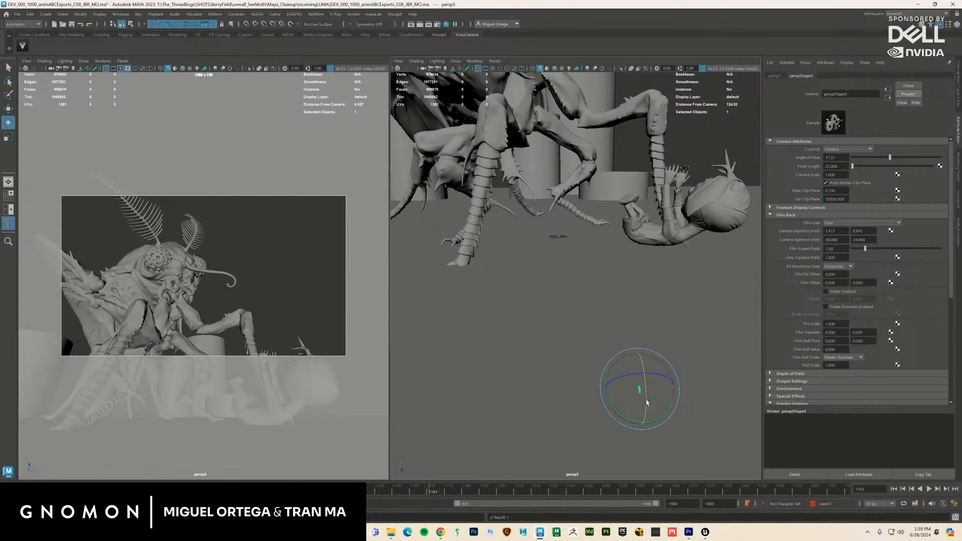
pyautogui.moveTo(647, 401); pyautogui.dragTo(649, 392)
pyautogui.click(430, 493)
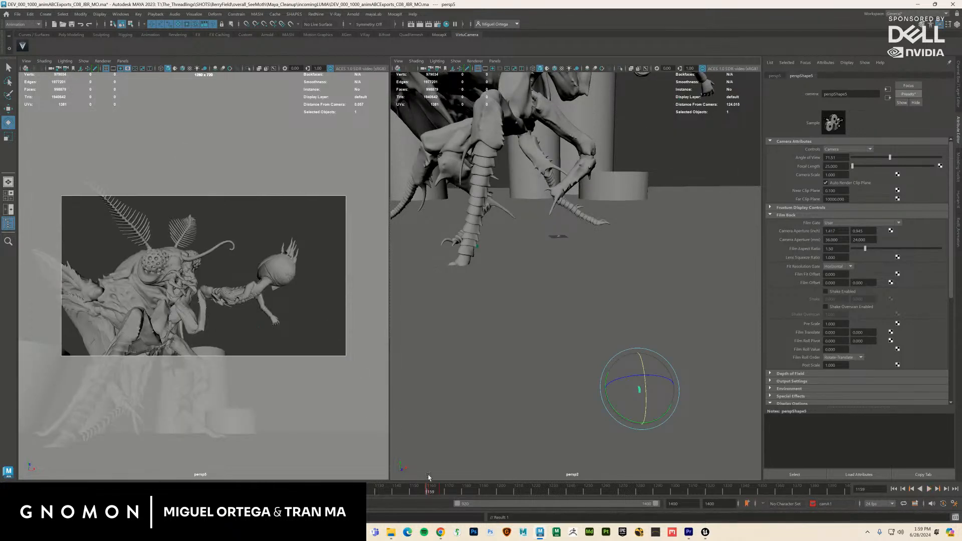
# Step: Try rotating the camera at frame 1155 to reframe the moth and held character, and scrub the result
pyautogui.click(419, 491)
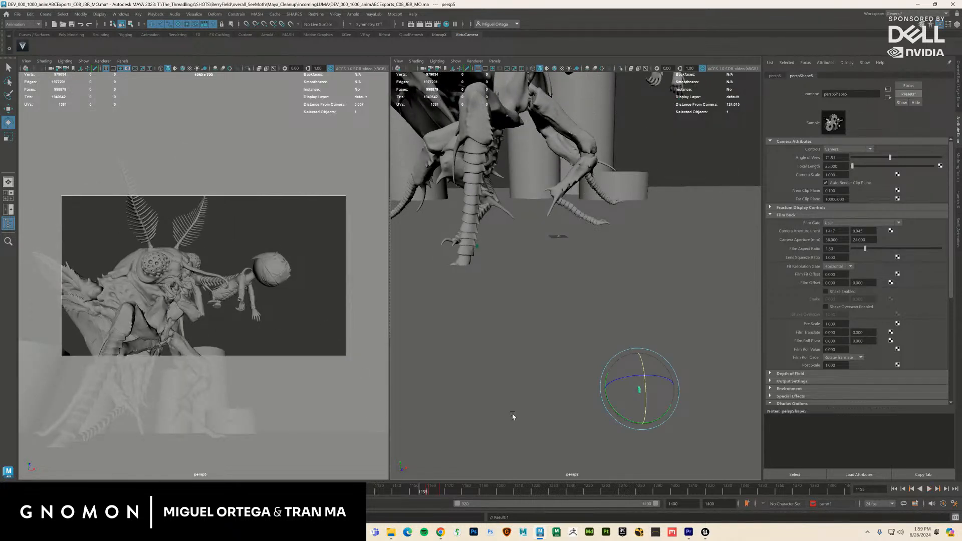
pyautogui.moveTo(635, 422); pyautogui.dragTo(649, 397)
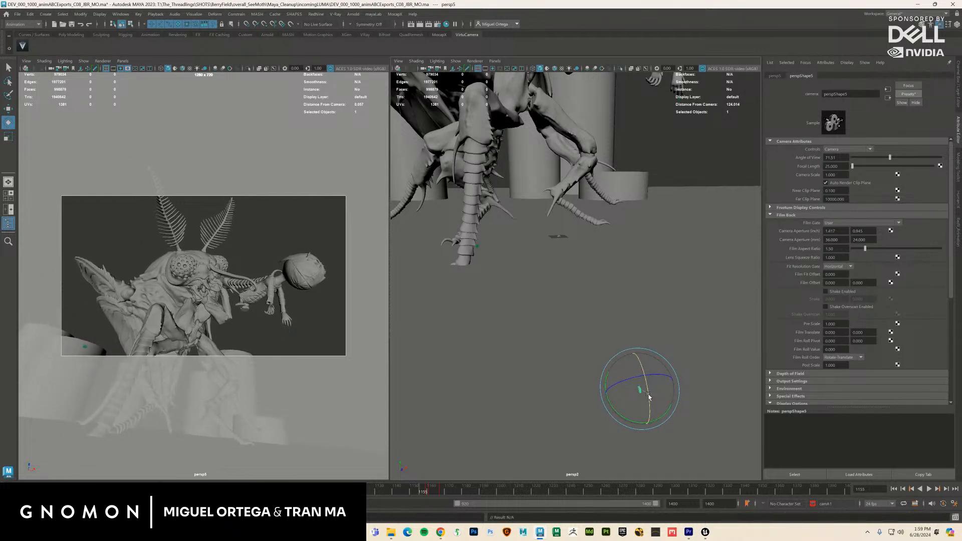
pyautogui.click(337, 349)
pyautogui.hotkey('alt', 'v')
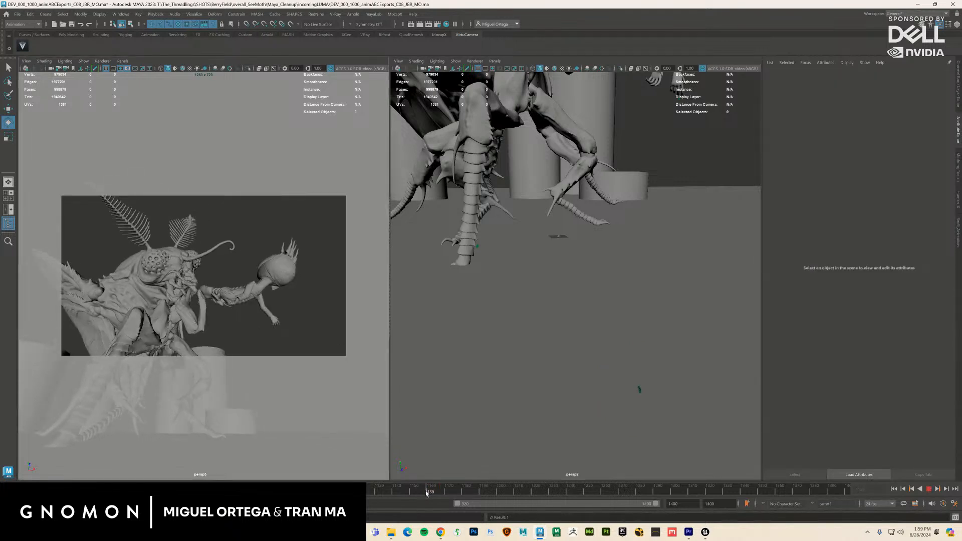
pyautogui.moveTo(427, 493); pyautogui.dragTo(420, 493)
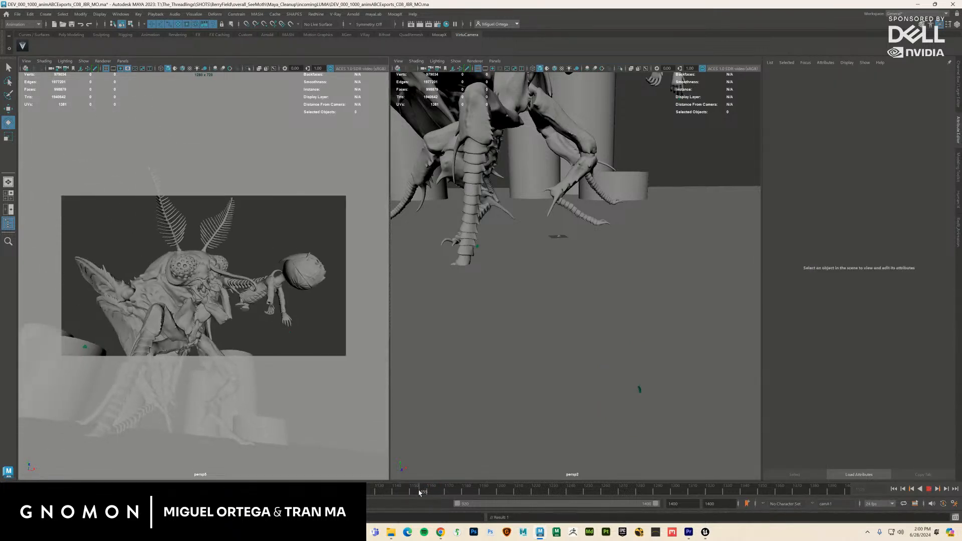
# Step: Select the view's camera and delete its rotation key at frame 1155
pyautogui.click(27, 61)
pyautogui.click(50, 76)
pyautogui.hotkey('alt', 'v')
pyautogui.moveTo(409, 493); pyautogui.dragTo(419, 494)
pyautogui.rightClick(419, 495)
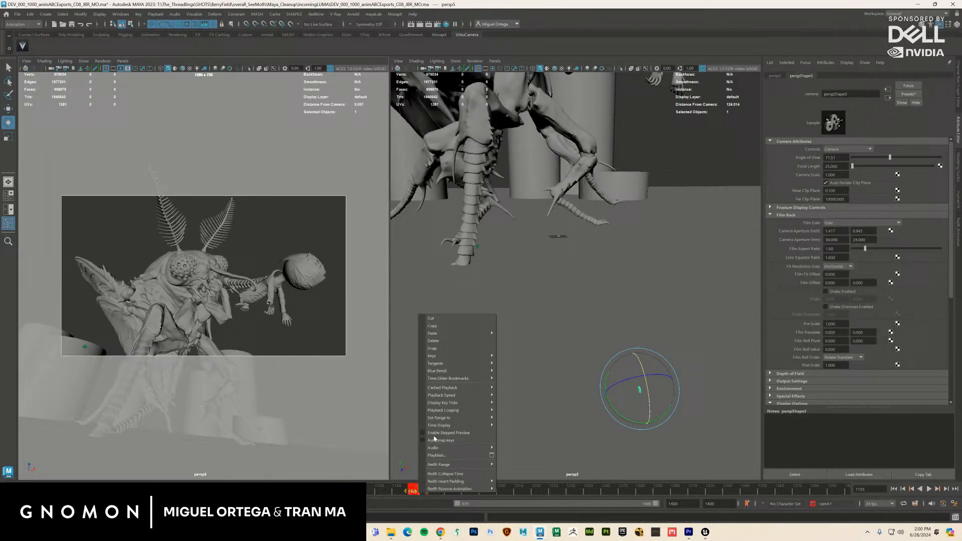
pyautogui.click(462, 342)
pyautogui.click(537, 459)
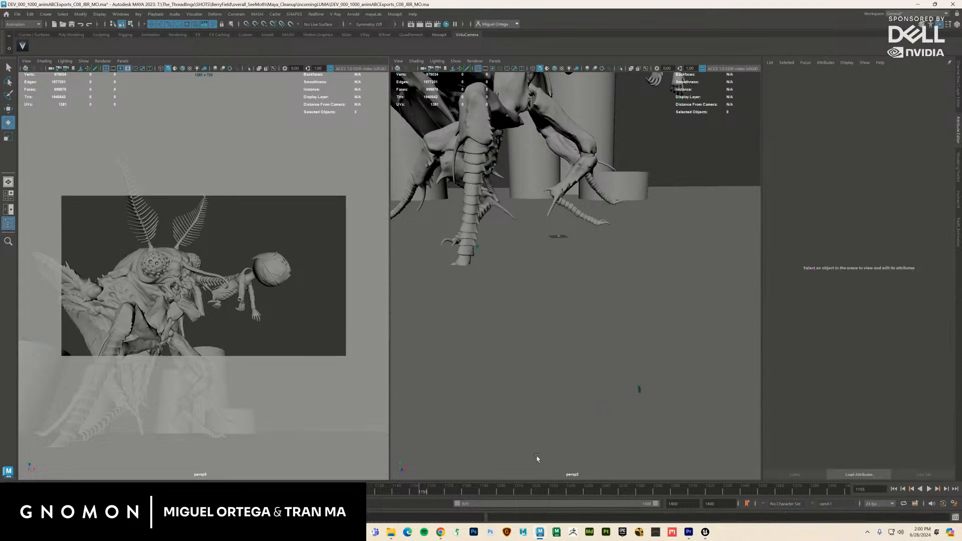
# Step: Select the view's camera and rotate it at frame 1148 to frame the moth above the character on the ground
pyautogui.click(28, 61)
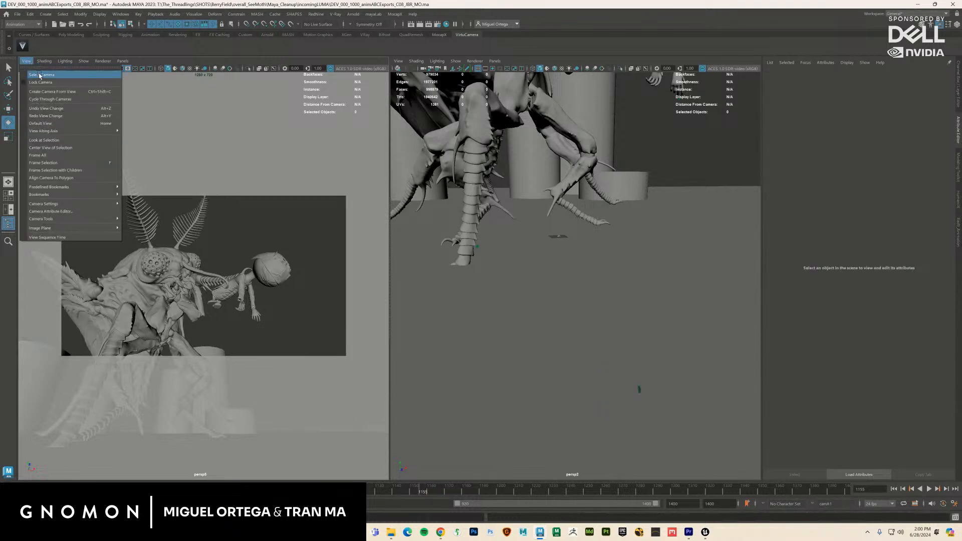
pyautogui.click(39, 76)
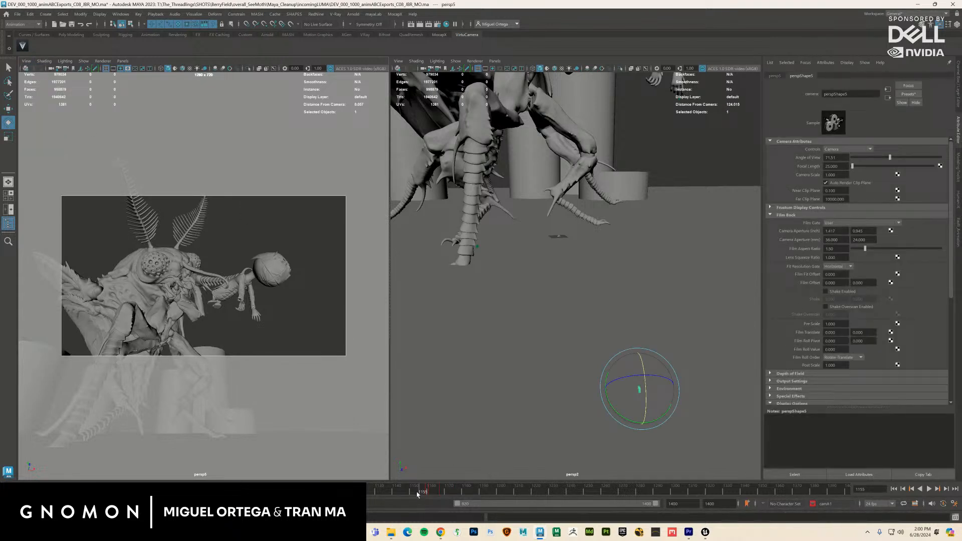
pyautogui.moveTo(417, 495); pyautogui.dragTo(407, 493)
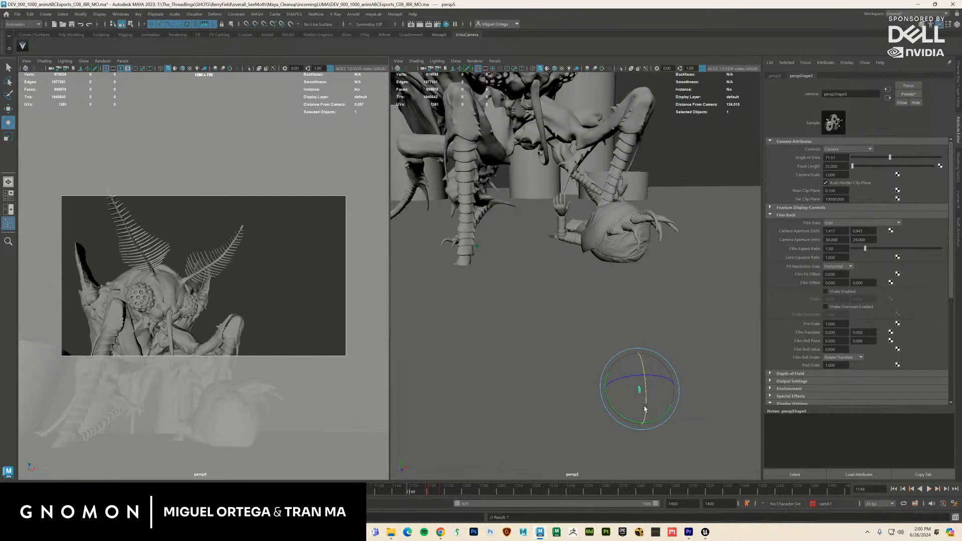
pyautogui.moveTo(645, 409)
pyautogui.mouseDown()
pyautogui.moveTo(645, 395)
pyautogui.moveTo(643, 417)
pyautogui.moveTo(652, 404)
pyautogui.mouseUp()
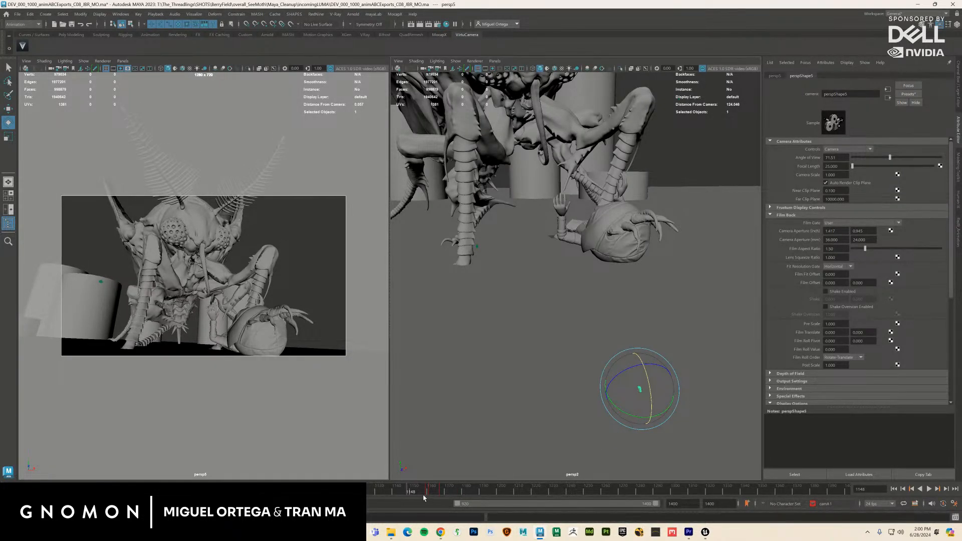
# Step: Review the camera motion in the enlarged view, replaying the moth's attack from frame 1144 to frame 1170
pyautogui.click(317, 280)
pyautogui.press('space')
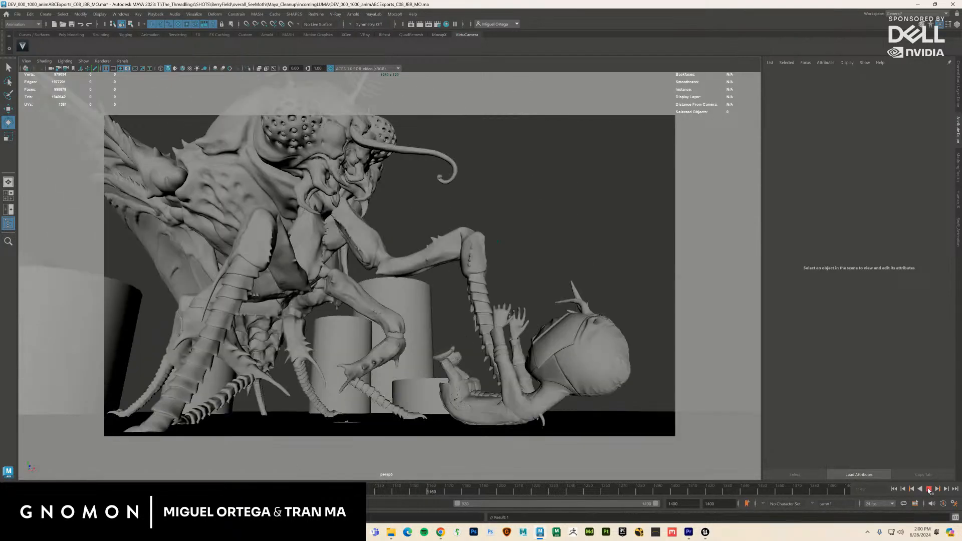
pyautogui.click(929, 489)
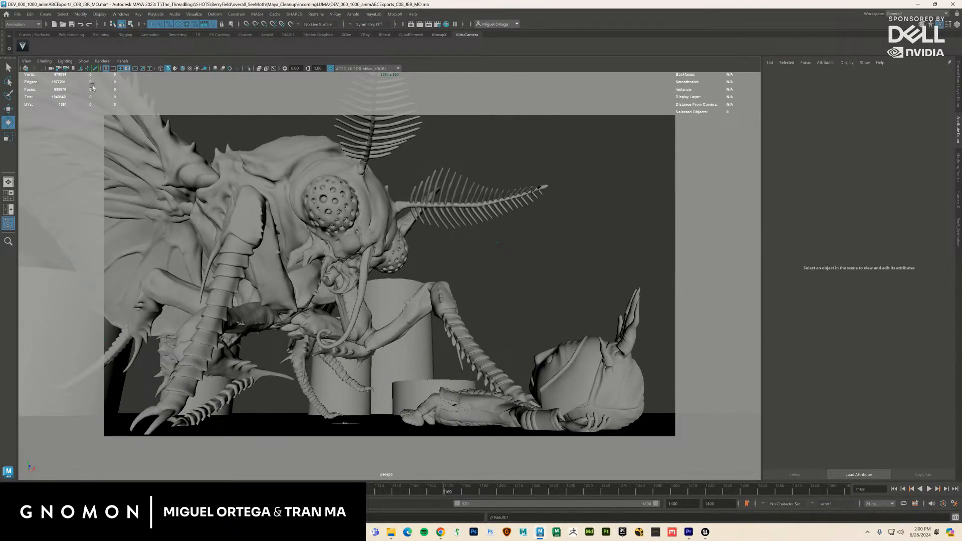
pyautogui.click(26, 62)
pyautogui.click(40, 73)
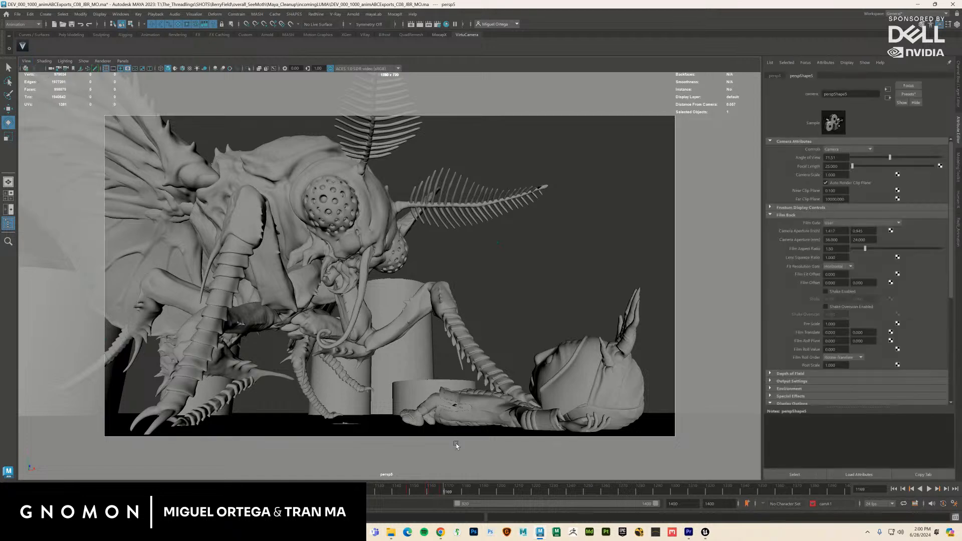
pyautogui.moveTo(443, 493); pyautogui.dragTo(400, 491)
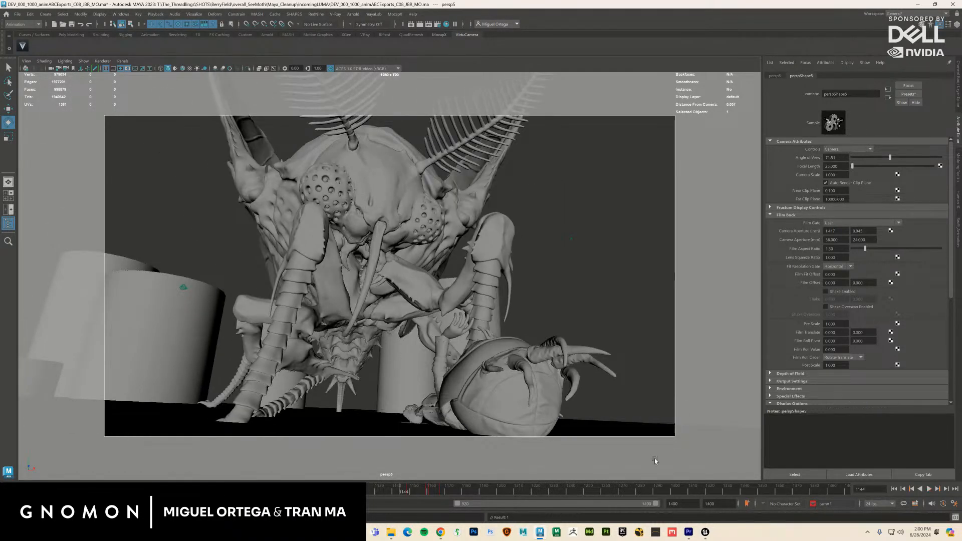
pyautogui.click(929, 489)
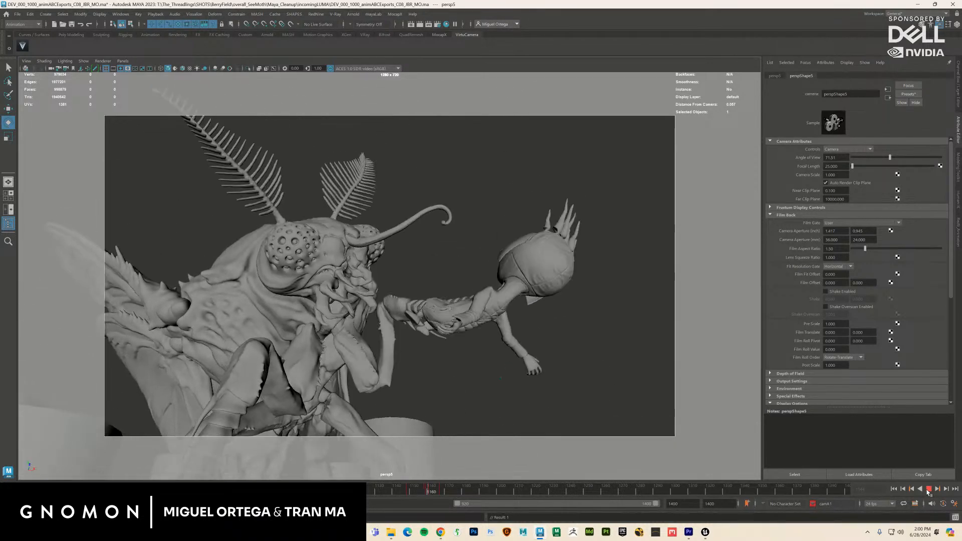
pyautogui.click(928, 490)
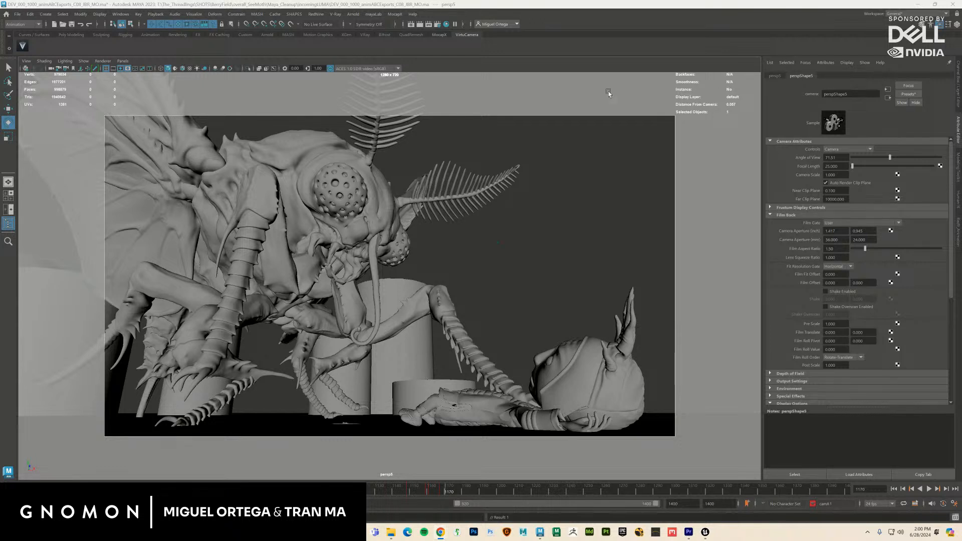
# Step: Rotate the camera slightly at frame 1173 to recompose the moth over the lying character, and check frame 1171
pyautogui.click(26, 61)
pyautogui.click(600, 257)
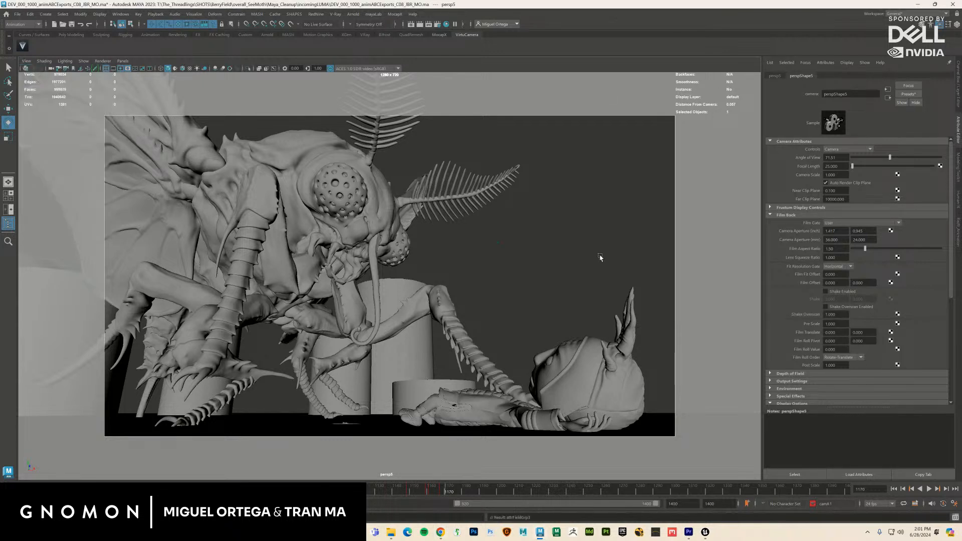
pyautogui.hotkey('alt', 'v')
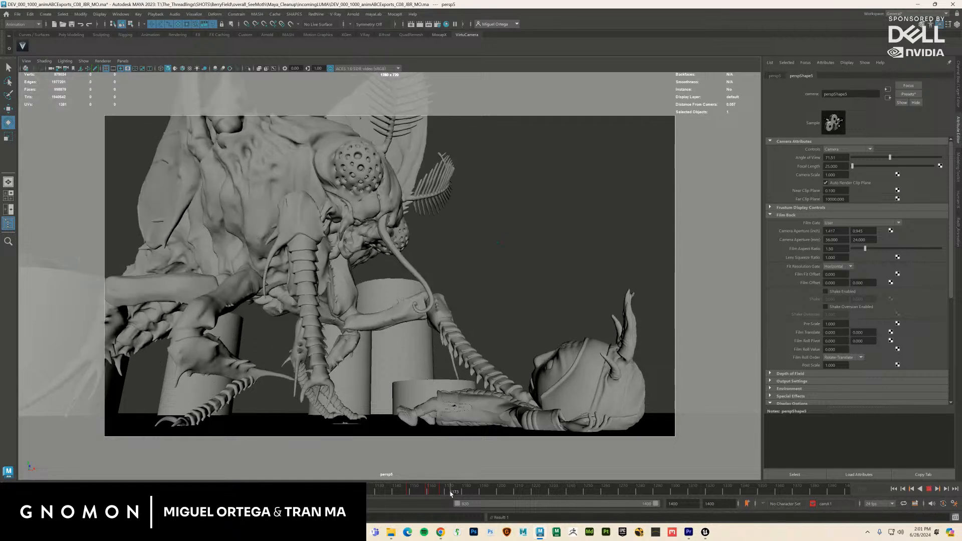
pyautogui.press('space')
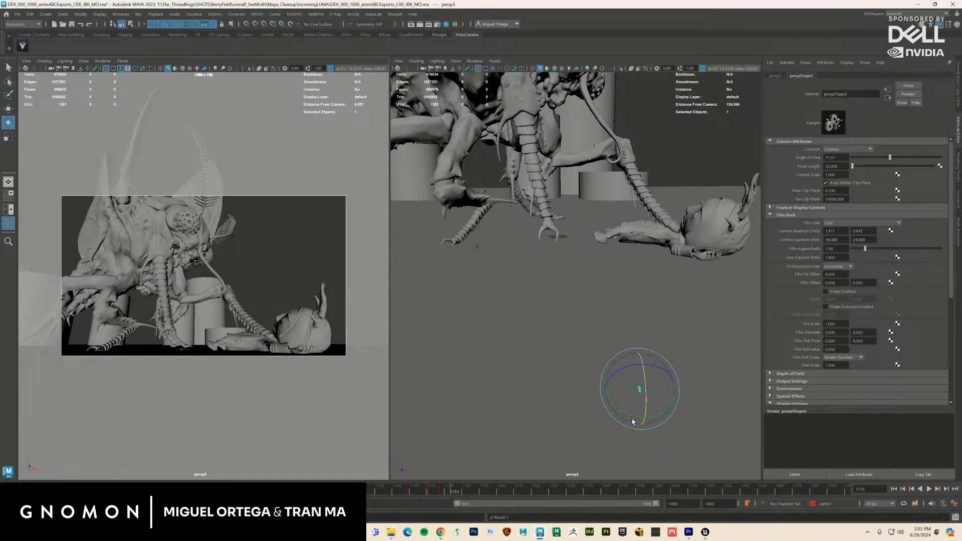
pyautogui.moveTo(633, 418); pyautogui.dragTo(646, 407)
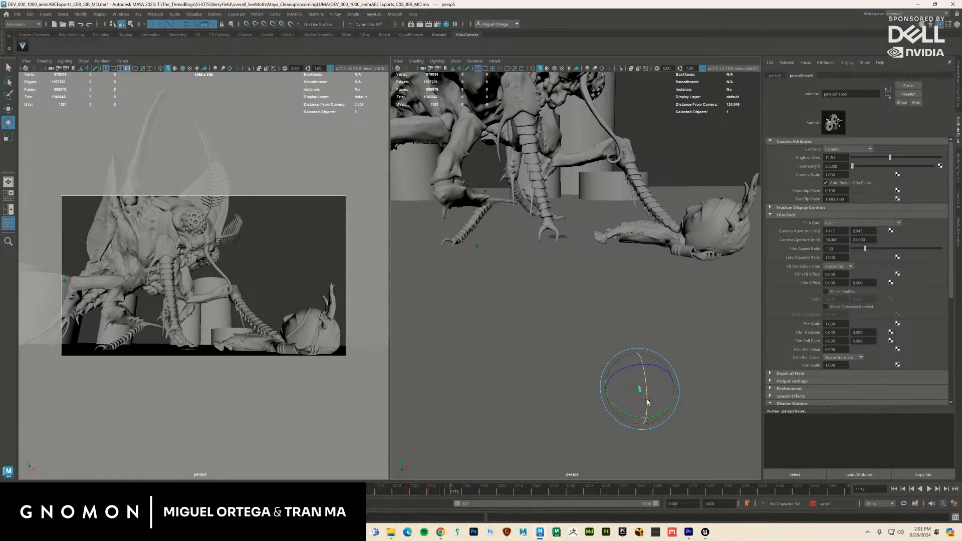
pyautogui.moveTo(447, 493)
pyautogui.mouseDown()
pyautogui.moveTo(424, 492)
pyautogui.moveTo(448, 495)
pyautogui.mouseUp()
pyautogui.click(309, 258)
pyautogui.hotkey('alt', 'v')
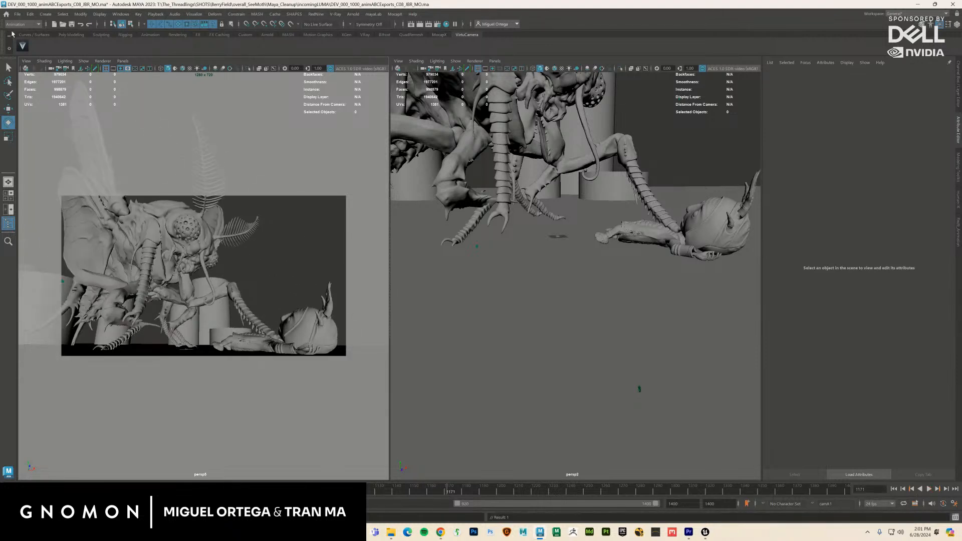
# Step: Select the view's camera and rotate it at frame 1185 to follow the character thrown through the air
pyautogui.click(26, 61)
pyautogui.click(41, 70)
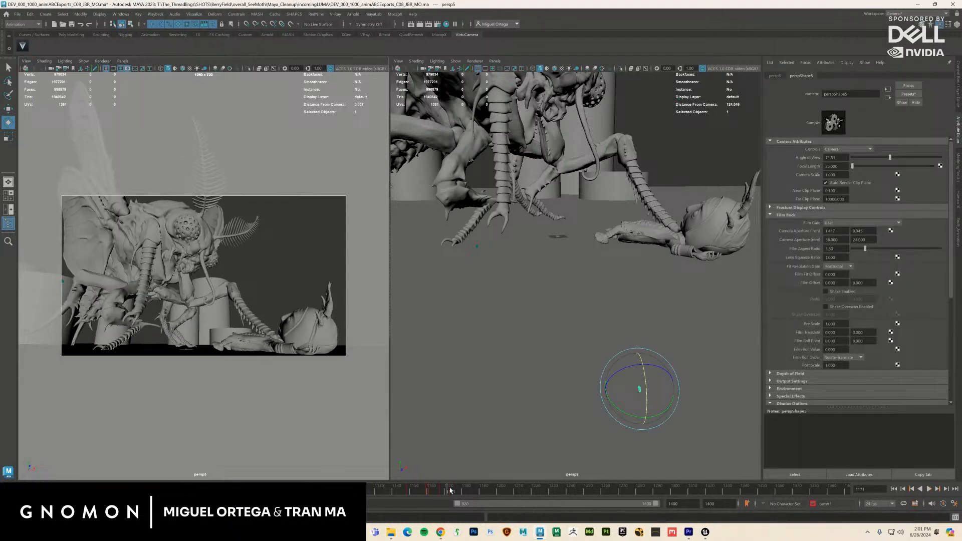
pyautogui.hotkey('alt', 'v')
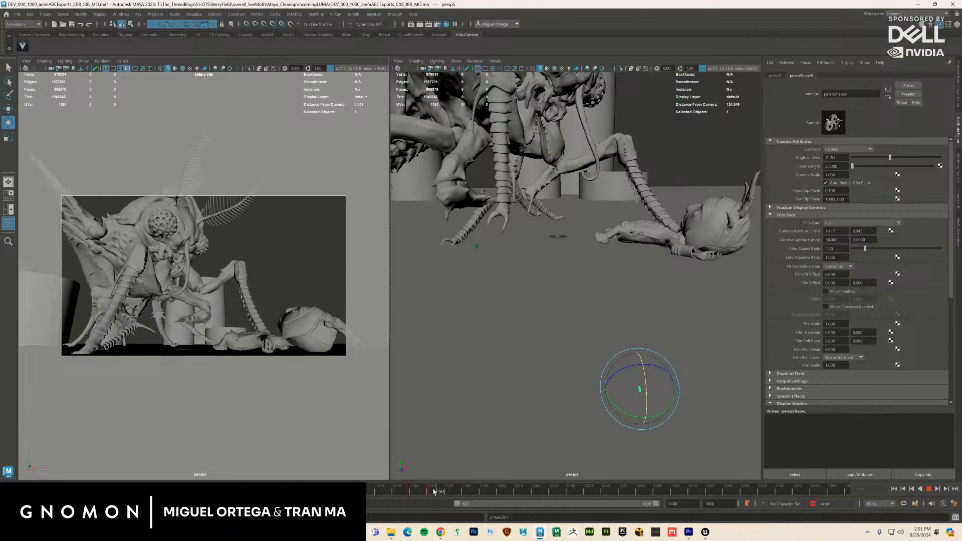
pyautogui.click(429, 492)
pyautogui.moveTo(429, 492); pyautogui.dragTo(472, 495)
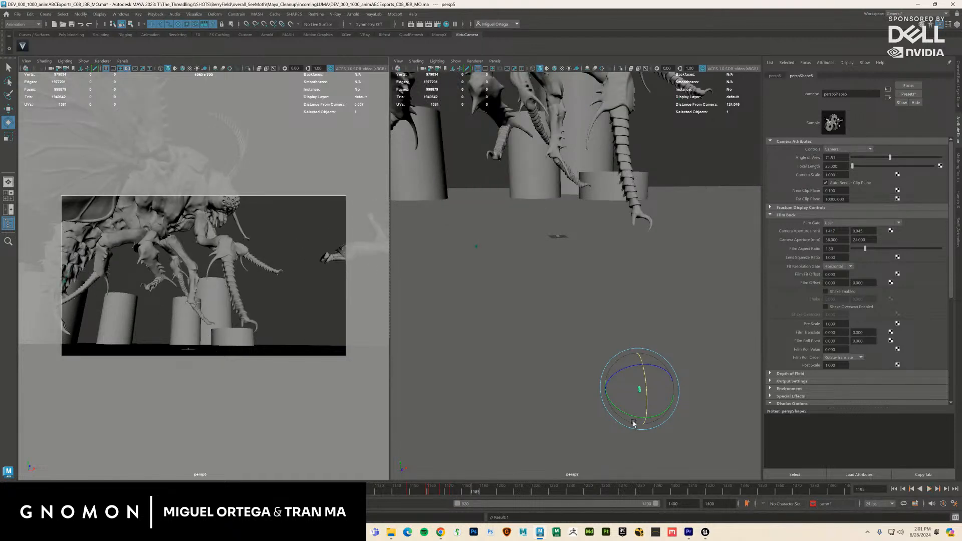
pyautogui.moveTo(634, 419); pyautogui.dragTo(631, 408)
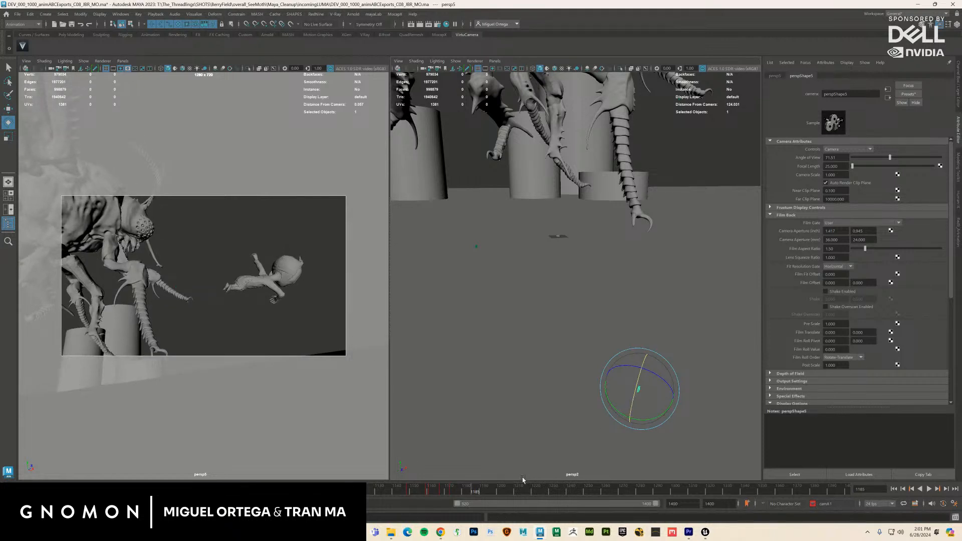
# Step: Rotate the camera at frame 1178 to frame the lying character and at frame 1181 to follow the lift, and review the enlarged view
pyautogui.moveTo(474, 492); pyautogui.dragTo(461, 493)
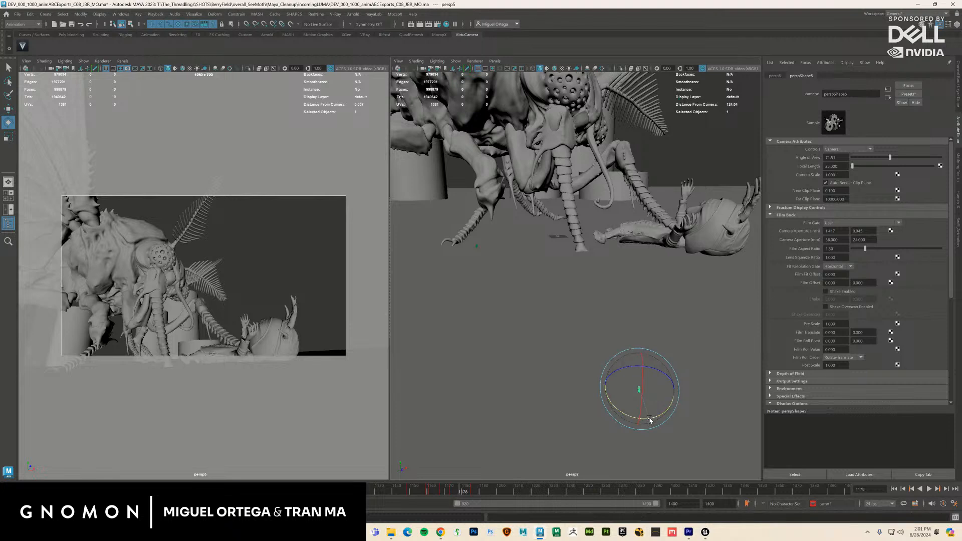
pyautogui.moveTo(650, 420); pyautogui.dragTo(646, 411)
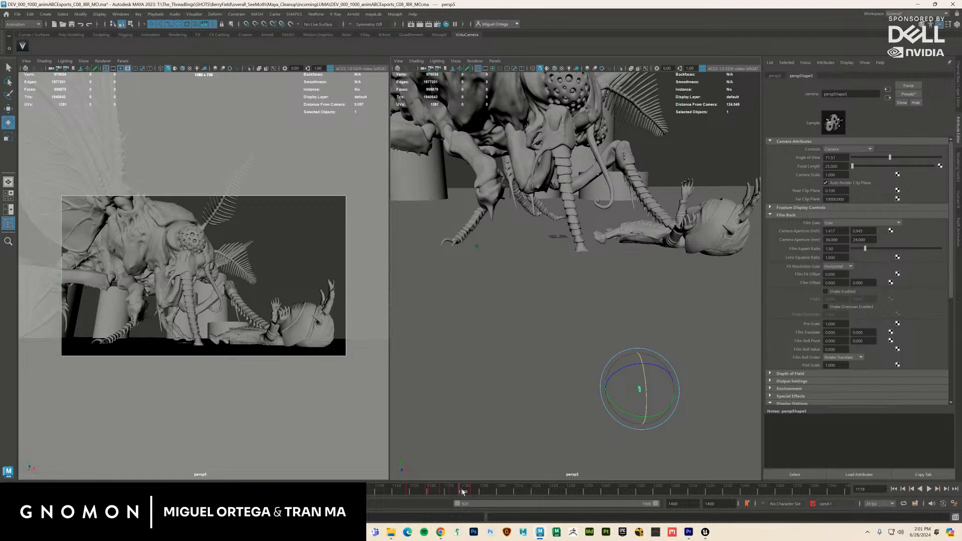
pyautogui.moveTo(462, 493); pyautogui.dragTo(468, 491)
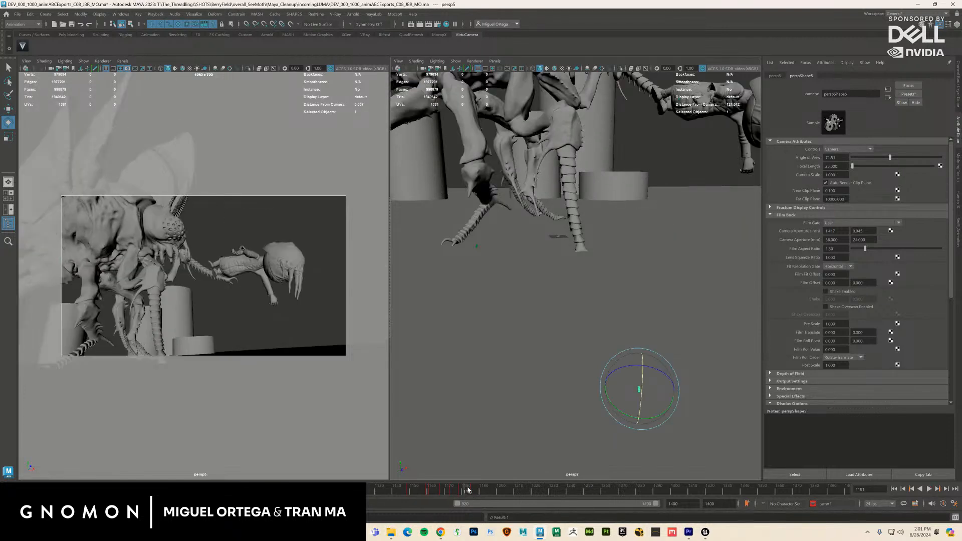
pyautogui.moveTo(641, 412); pyautogui.dragTo(643, 416)
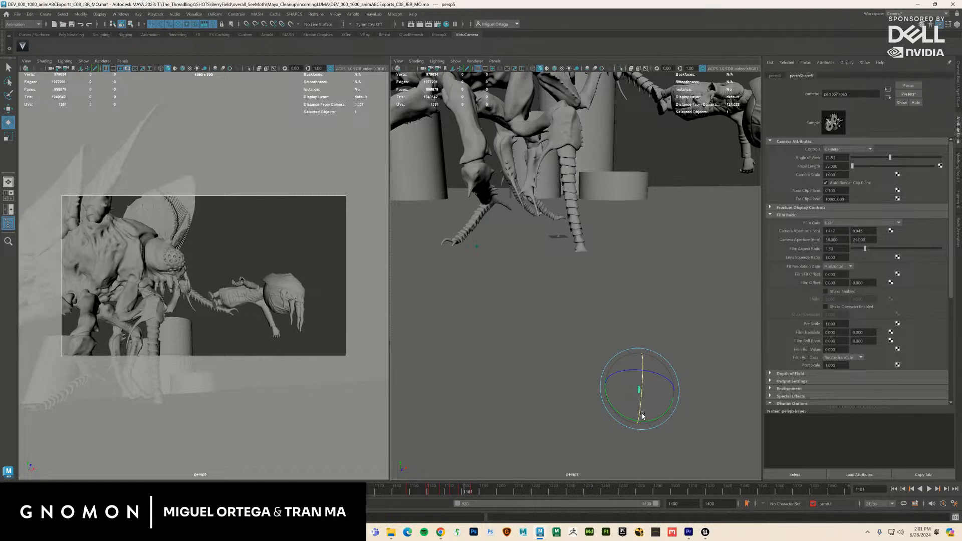
pyautogui.moveTo(460, 493); pyautogui.dragTo(396, 492)
pyautogui.press('space')
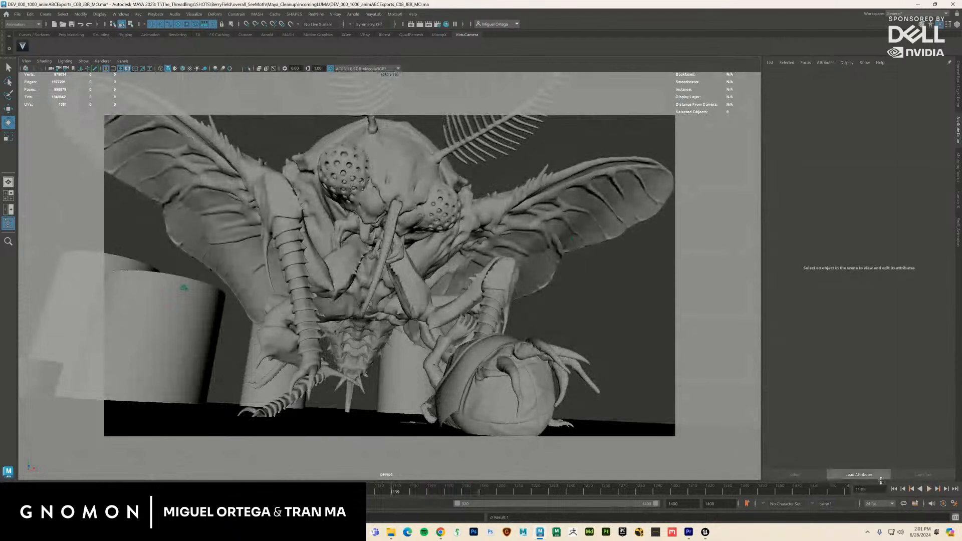
# Step: Play back the shot, then select the view's camera and rotate it at frame 1193 to bring the lying character into frame
pyautogui.click(928, 489)
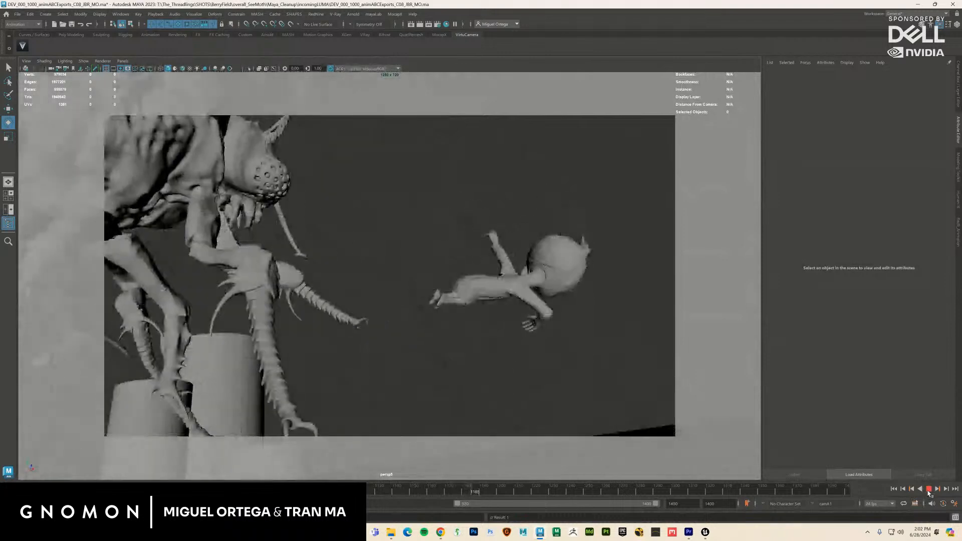
pyautogui.click(928, 490)
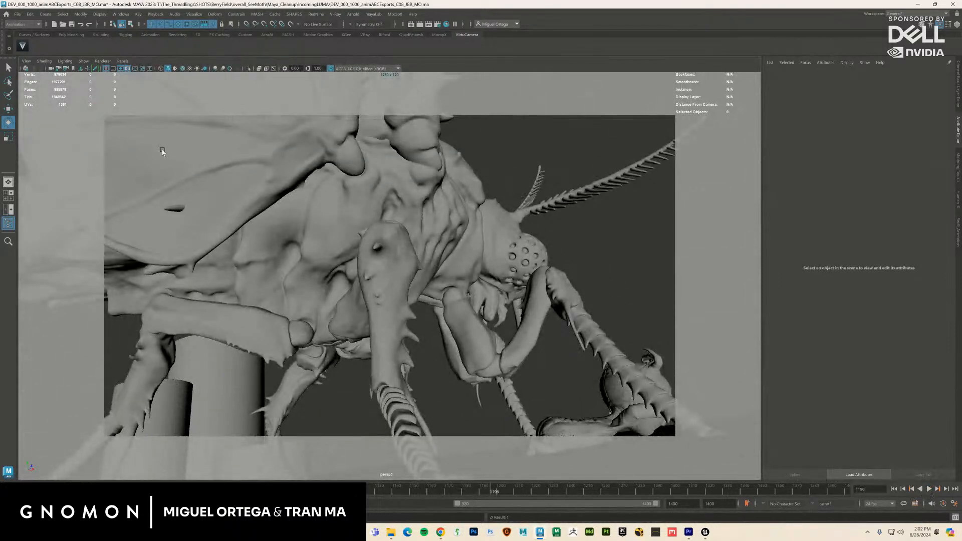
pyautogui.click(26, 61)
pyautogui.click(38, 71)
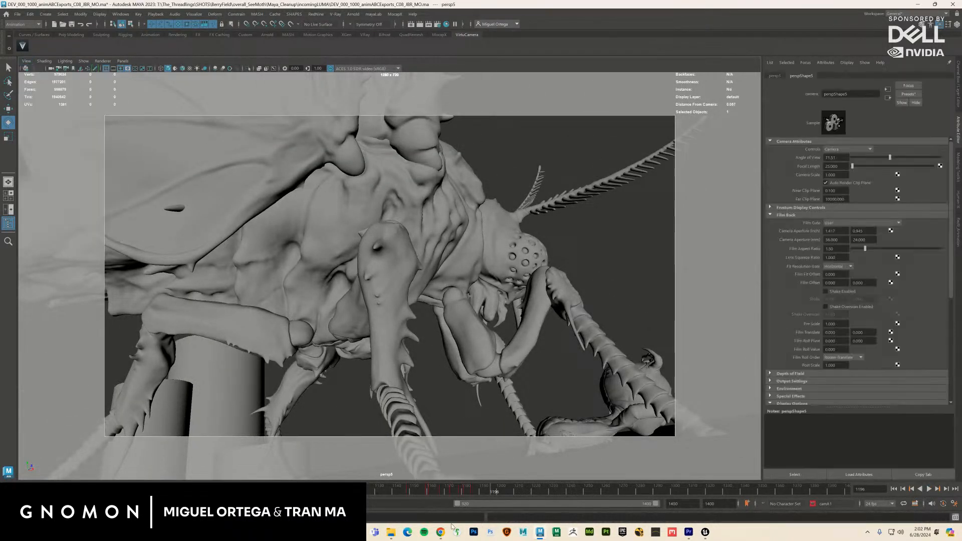
pyautogui.click(443, 492)
pyautogui.hotkey('alt', 'v')
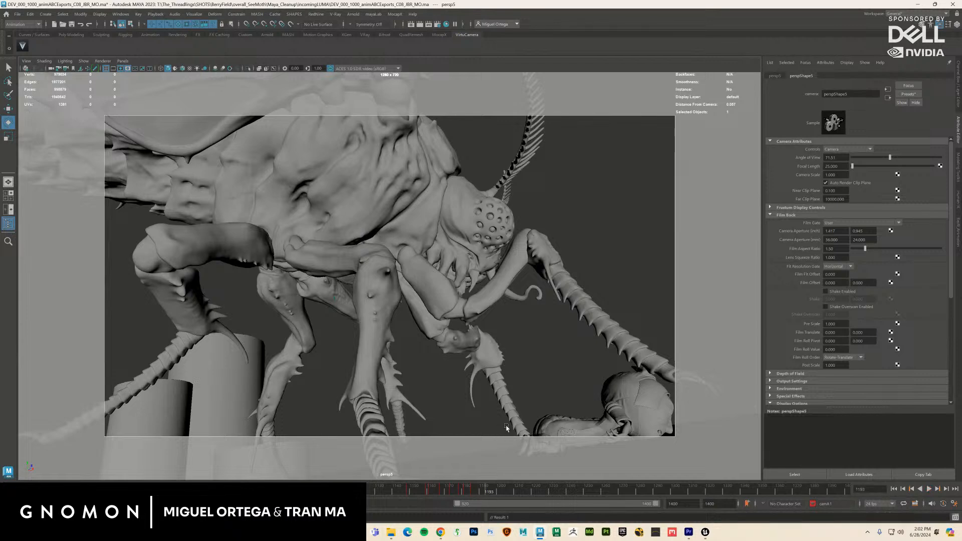
pyautogui.press('space')
pyautogui.moveTo(643, 421); pyautogui.dragTo(631, 401)
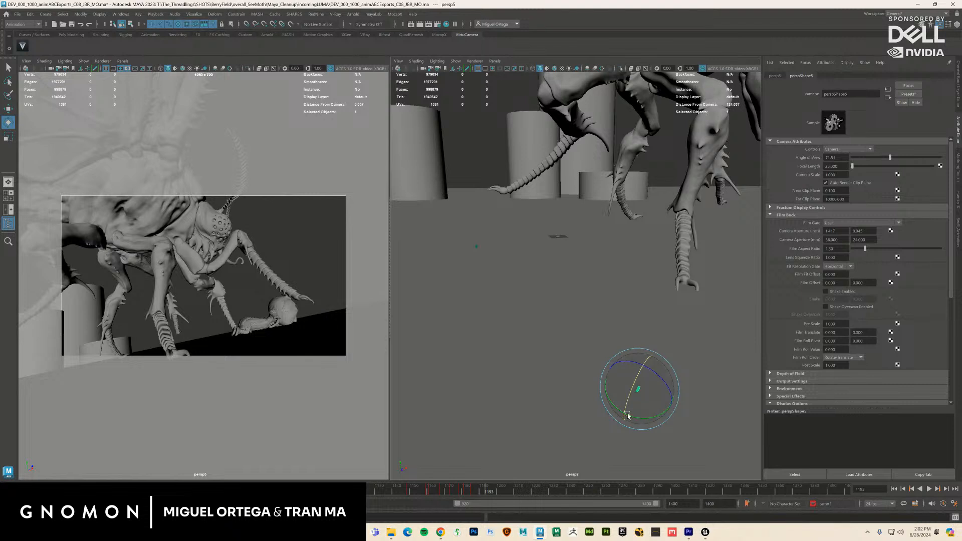
# Step: Check the reframed camera around frame 1187 and replay the whole moth attack in the enlarged view
pyautogui.moveTo(489, 492); pyautogui.dragTo(475, 492)
pyautogui.click(336, 275)
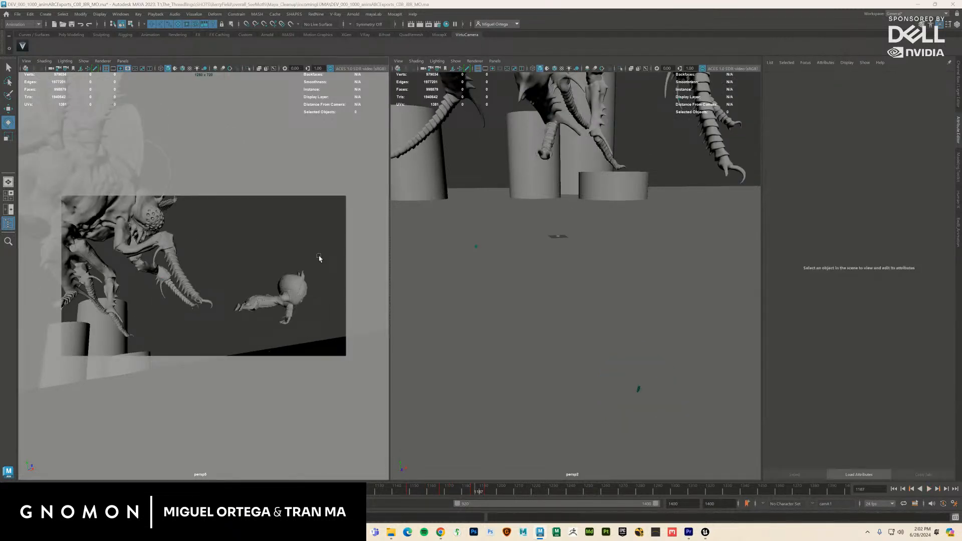
pyautogui.press('space')
pyautogui.moveTo(378, 483); pyautogui.dragTo(553, 486)
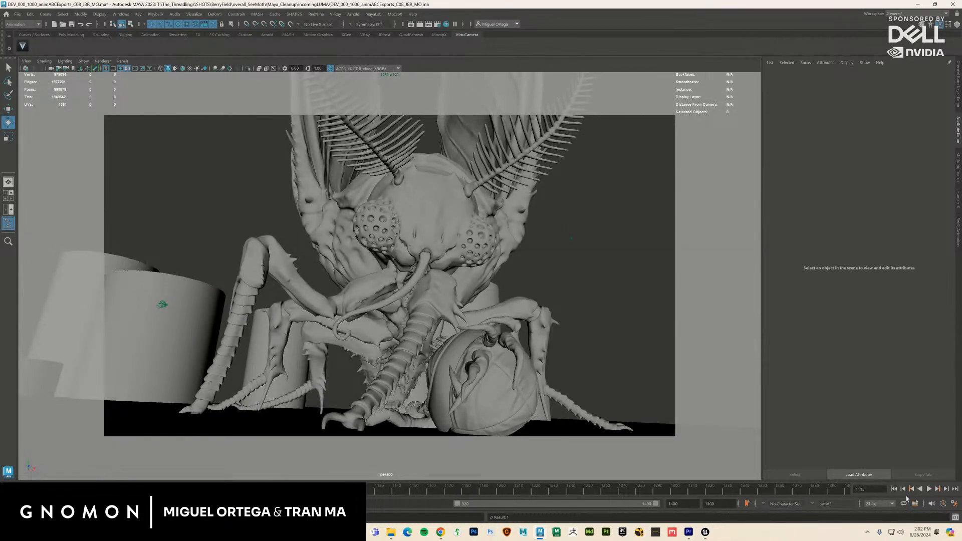
pyautogui.click(928, 490)
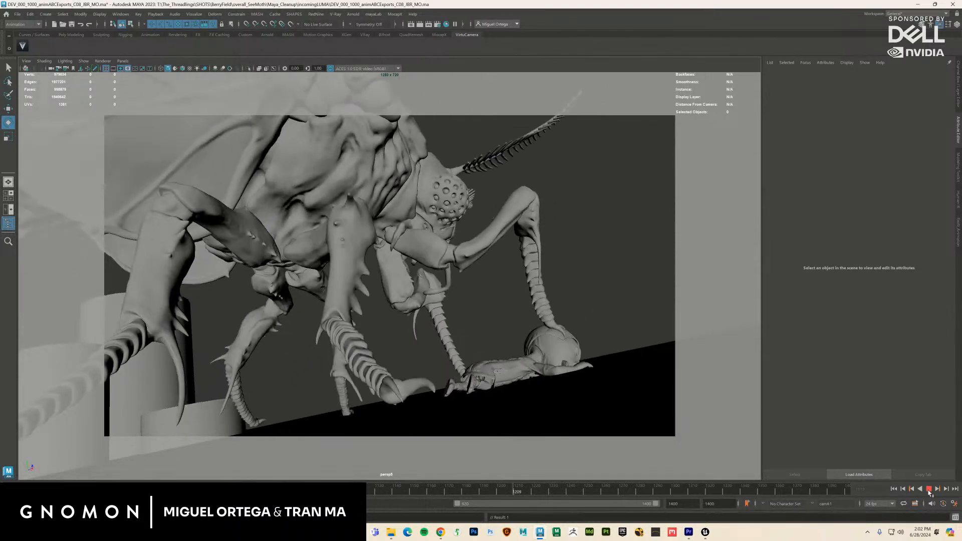
pyautogui.click(928, 490)
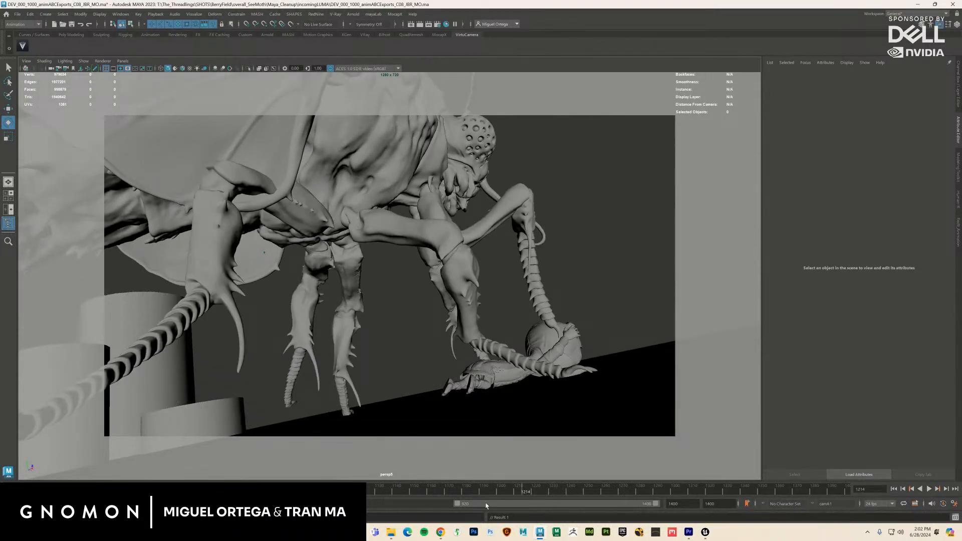
# Step: Return to frame 1130, switch to Premiere Pro, save the THREADLINGS_21 project and close it
pyautogui.moveTo(510, 492); pyautogui.dragTo(376, 495)
pyautogui.rightClick(381, 494)
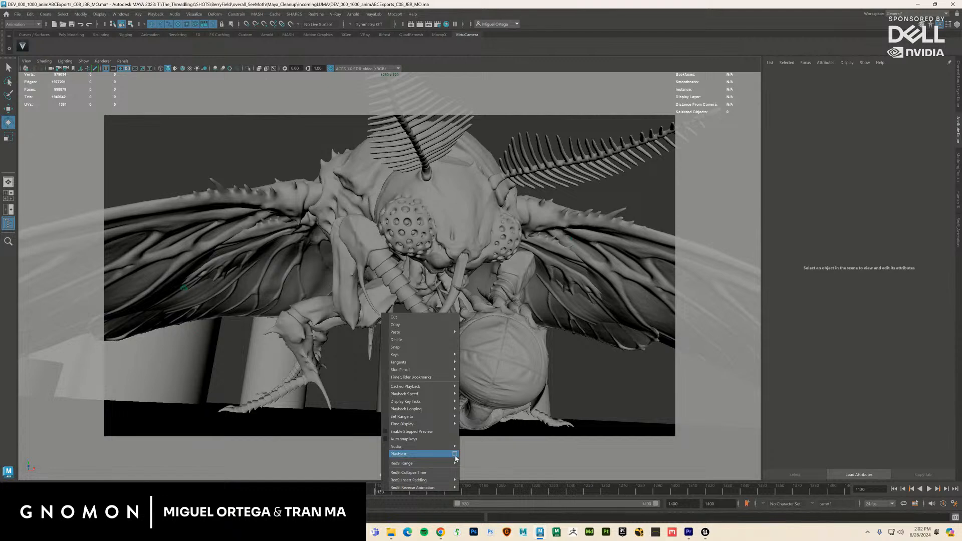
pyautogui.click(685, 525)
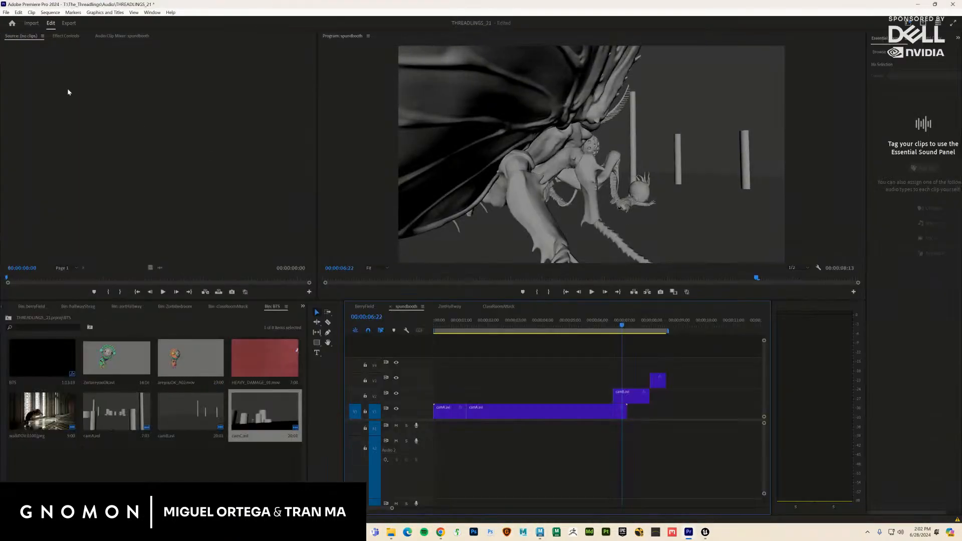
pyautogui.click(6, 12)
pyautogui.click(54, 121)
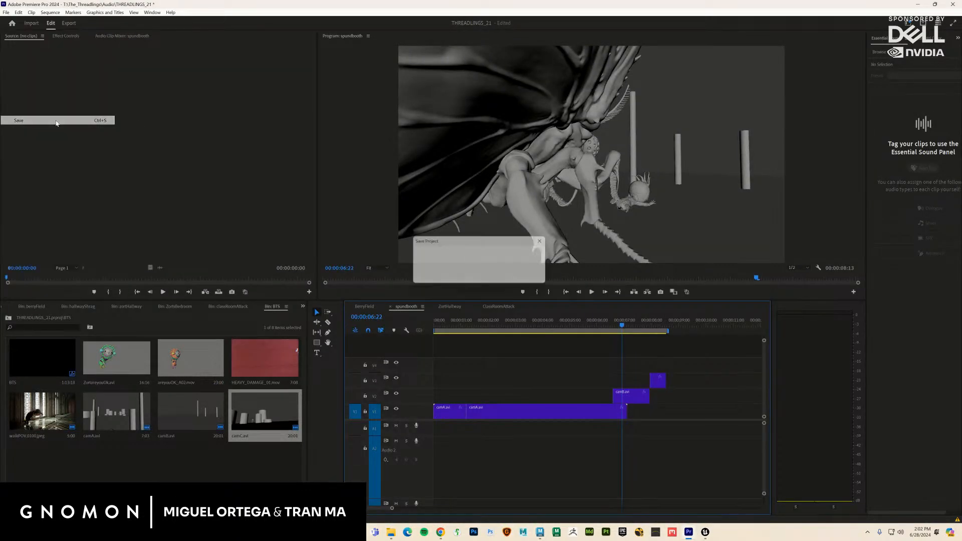
pyautogui.click(953, 5)
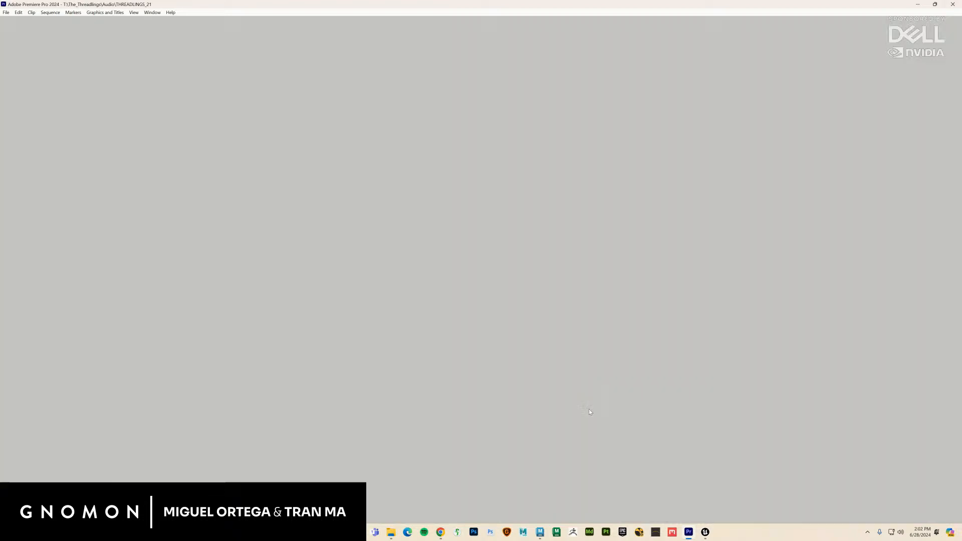
# Step: Select the enlarged view's camera in Maya and rename it camE
pyautogui.rightClick(495, 491)
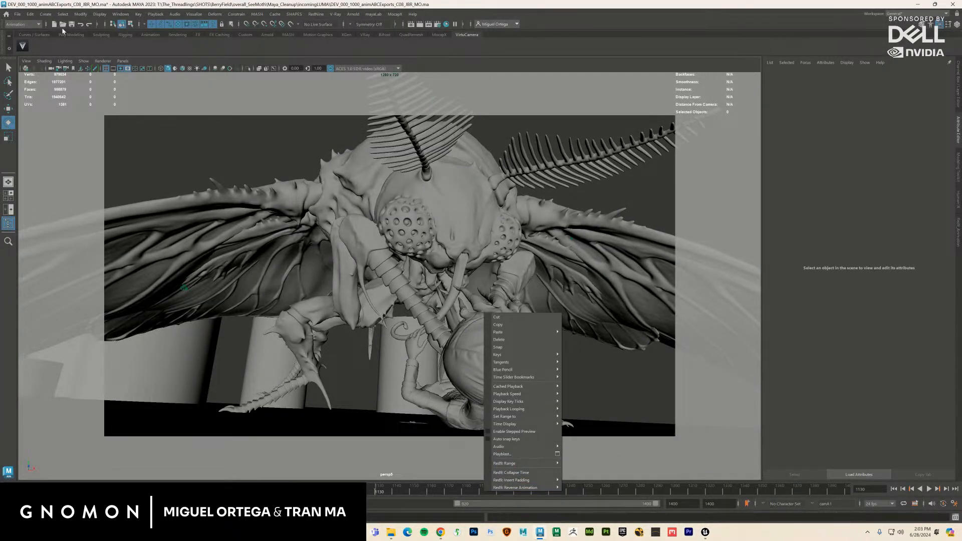
pyautogui.click(26, 60)
pyautogui.click(40, 70)
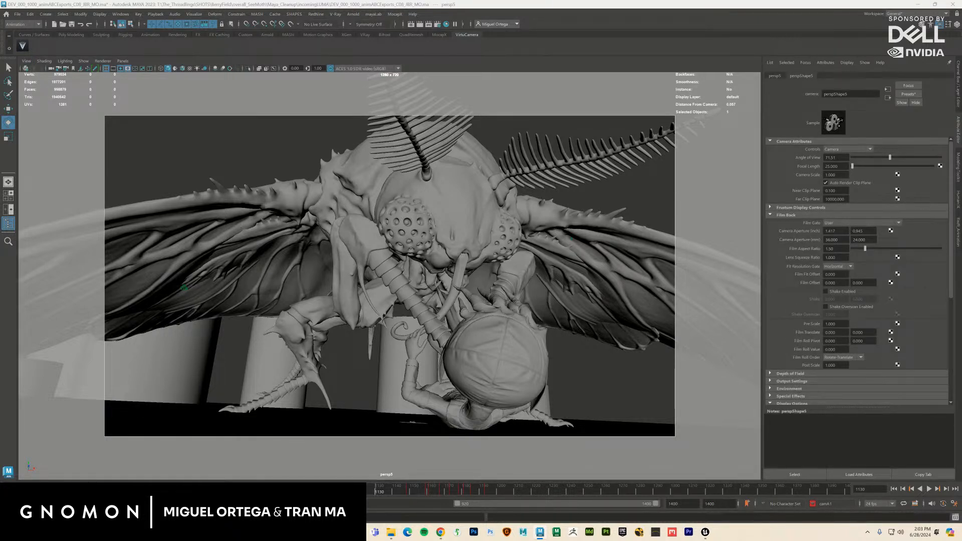
pyautogui.write('camE')
pyautogui.press('Return')
# Step: Playblast the camera view to a movie file named camE, then close the video player
pyautogui.rightClick(504, 488)
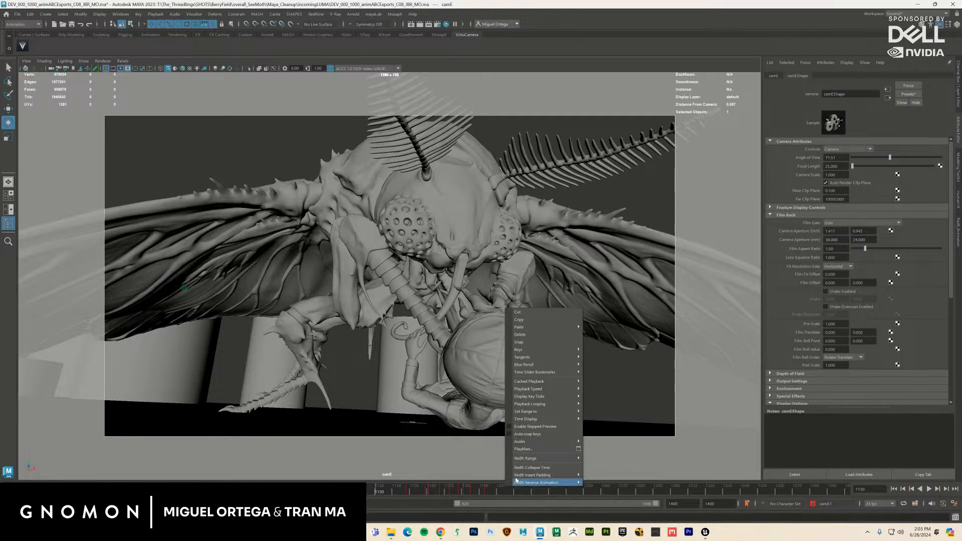
pyautogui.click(546, 450)
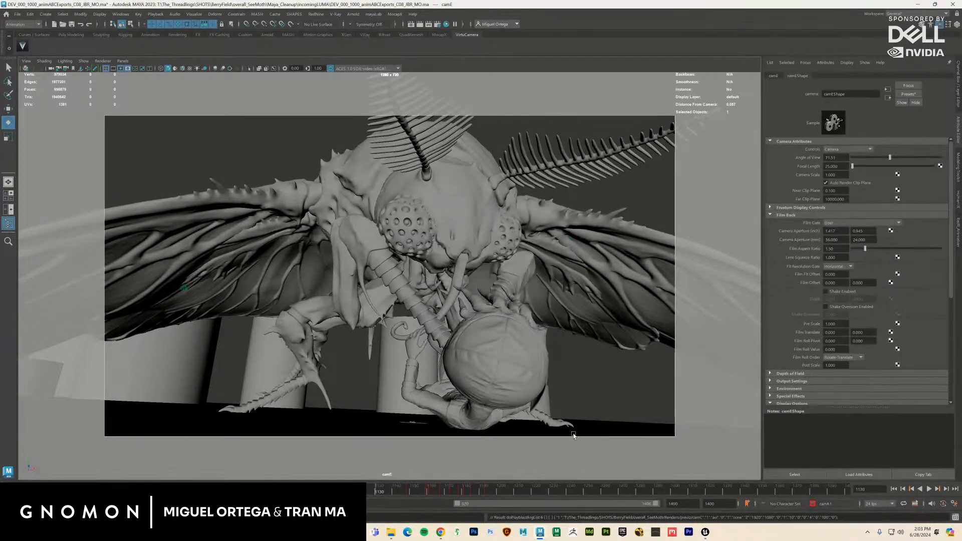
pyautogui.rightClick(584, 489)
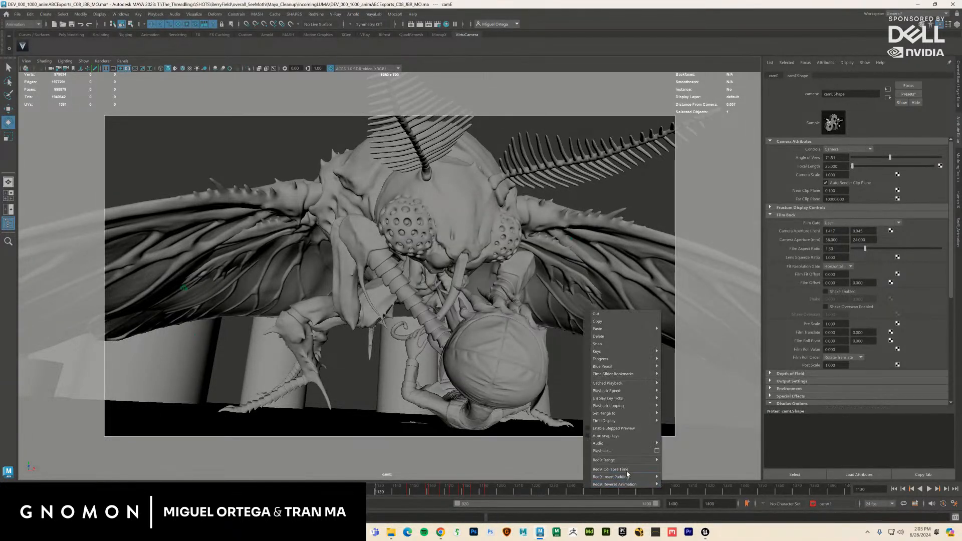
pyautogui.click(657, 451)
pyautogui.click(554, 292)
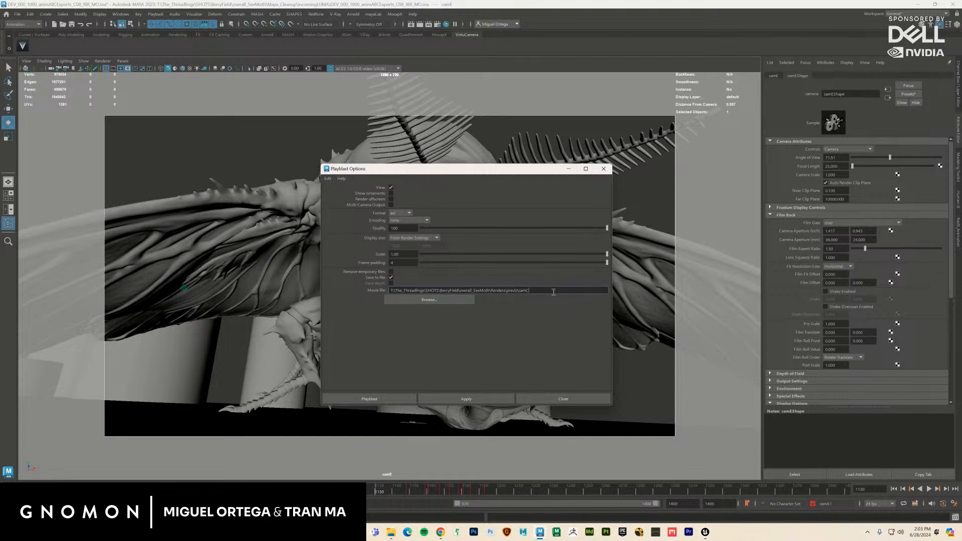
pyautogui.press('BackSpace')
pyautogui.write('E')
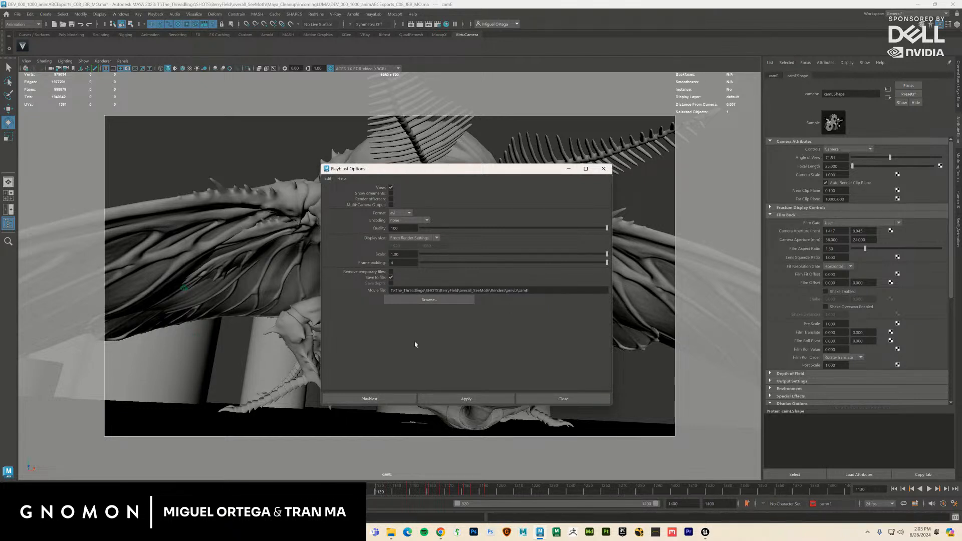
pyautogui.click(371, 400)
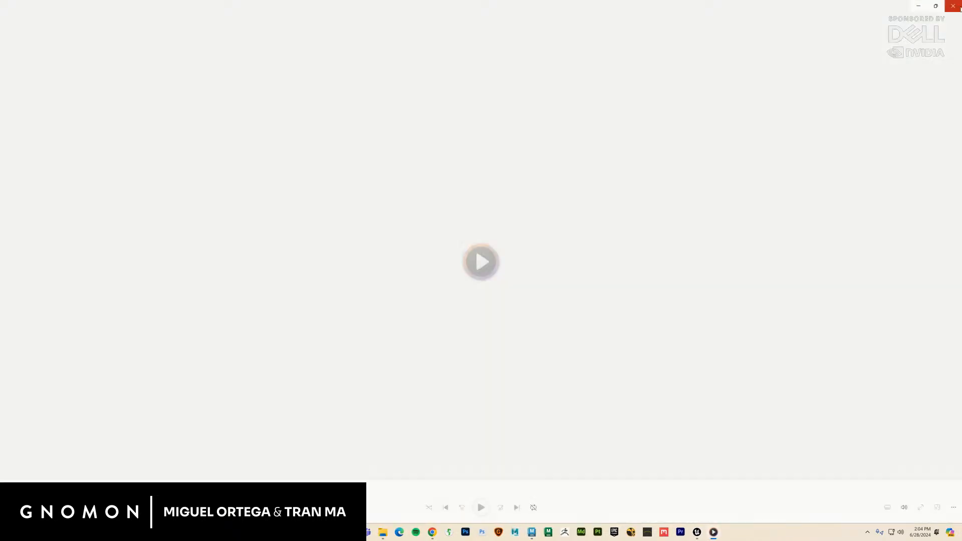
pyautogui.click(953, 7)
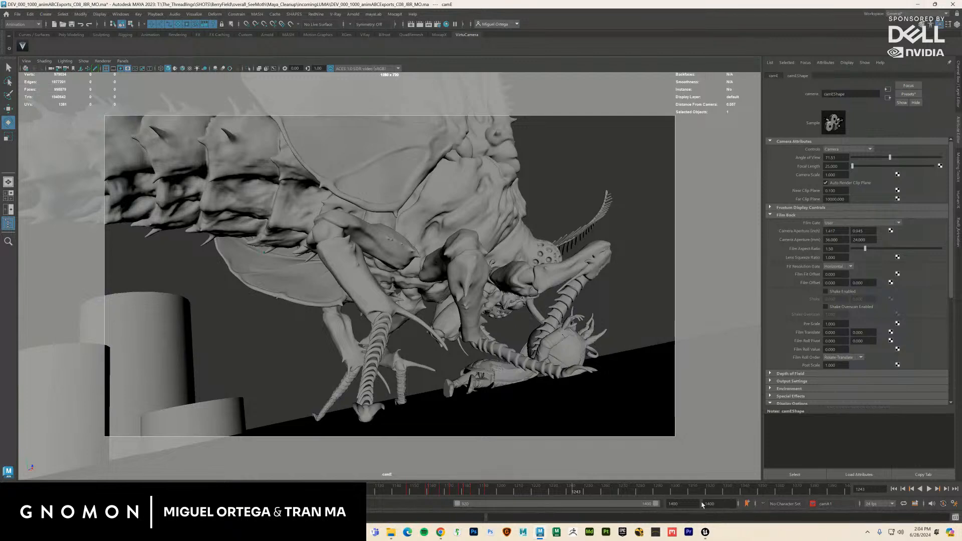
# Step: Switch to Premiere Pro, reopen the THREADLINGS_21 project and import the camE.avi playblast
pyautogui.click(689, 533)
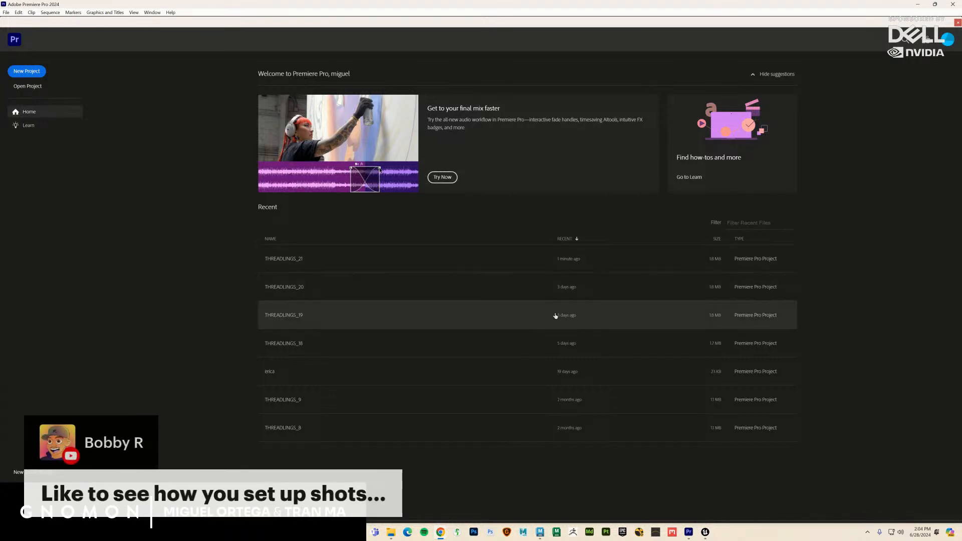
pyautogui.click(354, 264)
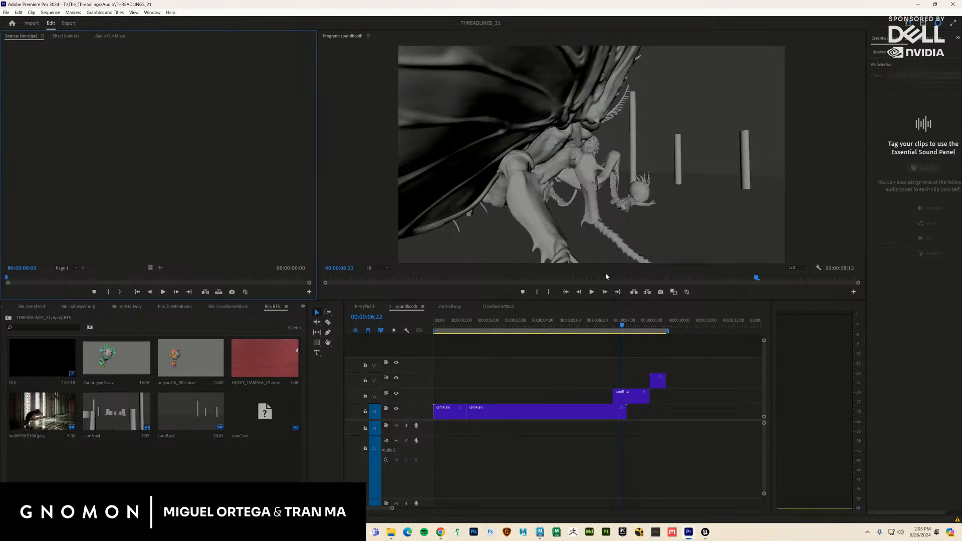
pyautogui.click(6, 12)
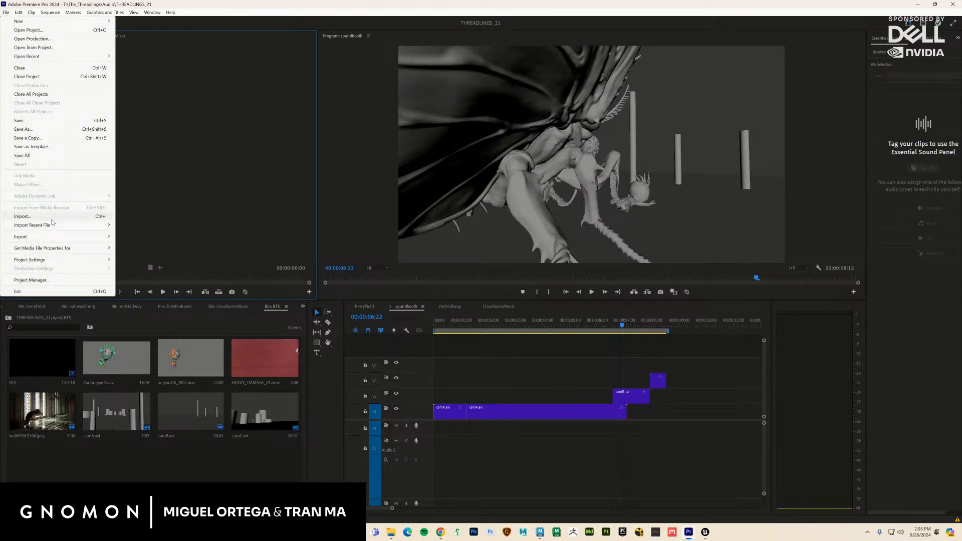
pyautogui.click(30, 217)
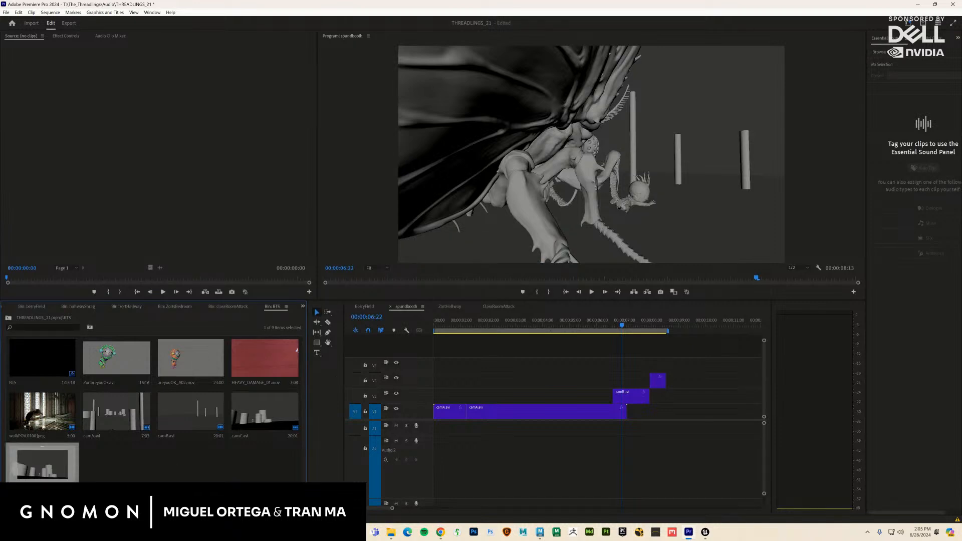
pyautogui.click(245, 459)
# Step: Place camE.avi on the fourth video track, split it at the end of the third track's clip and delete the earlier part
pyautogui.moveTo(64, 477); pyautogui.dragTo(538, 368)
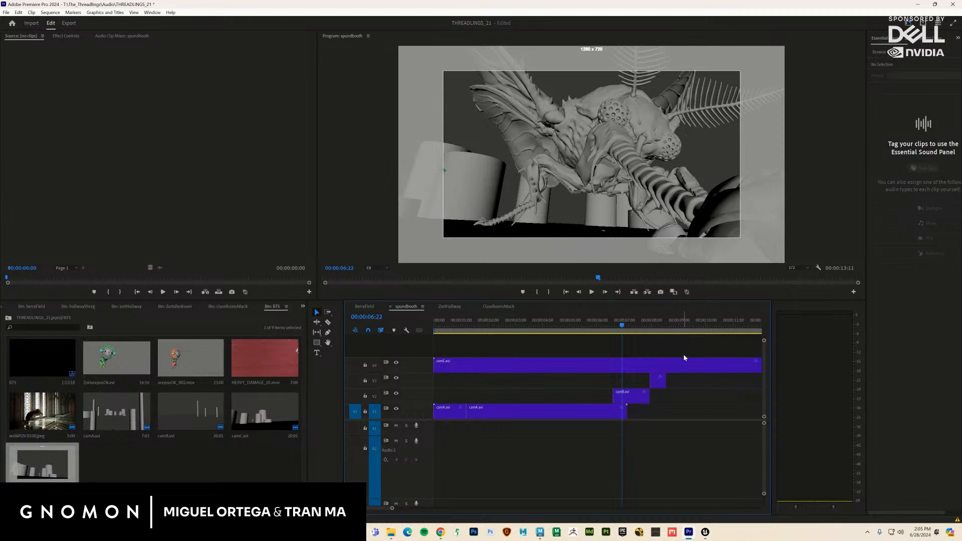
pyautogui.press('c')
pyautogui.click(666, 365)
pyautogui.press('v')
pyautogui.click(648, 369)
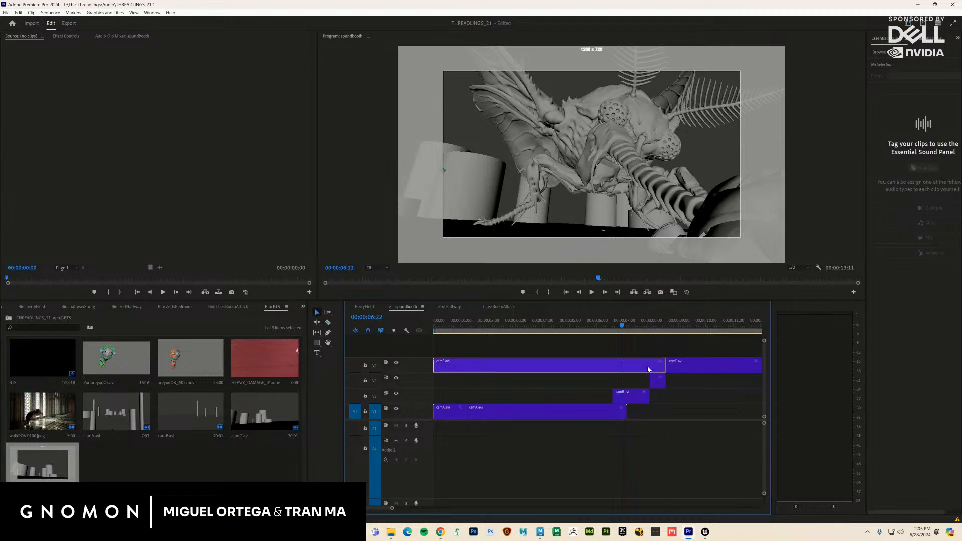
pyautogui.press('Delete')
# Step: Find the moment the moth lifts the character, split camE.avi at 00:00:09:21 and delete the part before it
pyautogui.moveTo(622, 326); pyautogui.dragTo(669, 339)
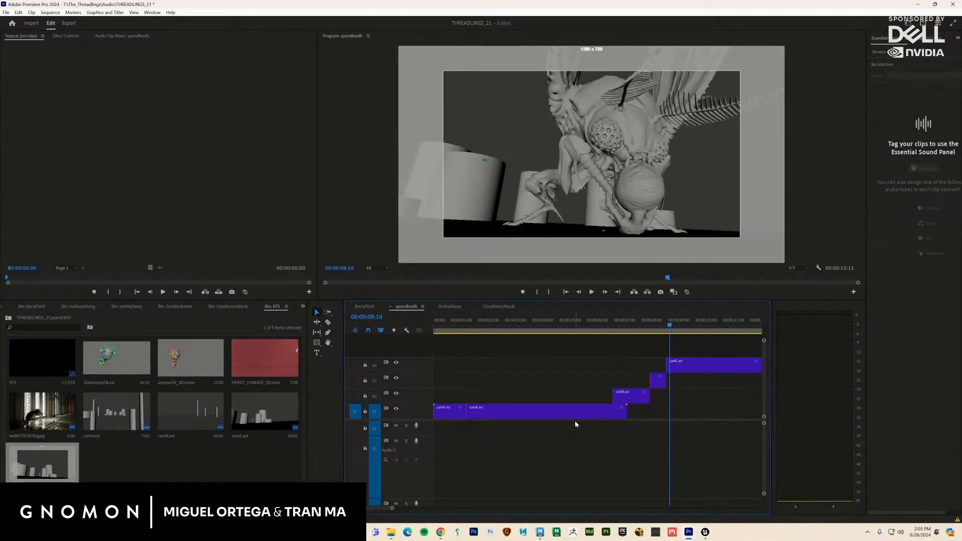
pyautogui.click(586, 412)
pyautogui.click(630, 396)
pyautogui.click(656, 385)
pyautogui.moveTo(672, 329); pyautogui.dragTo(709, 349)
pyautogui.moveTo(714, 348); pyautogui.dragTo(704, 345)
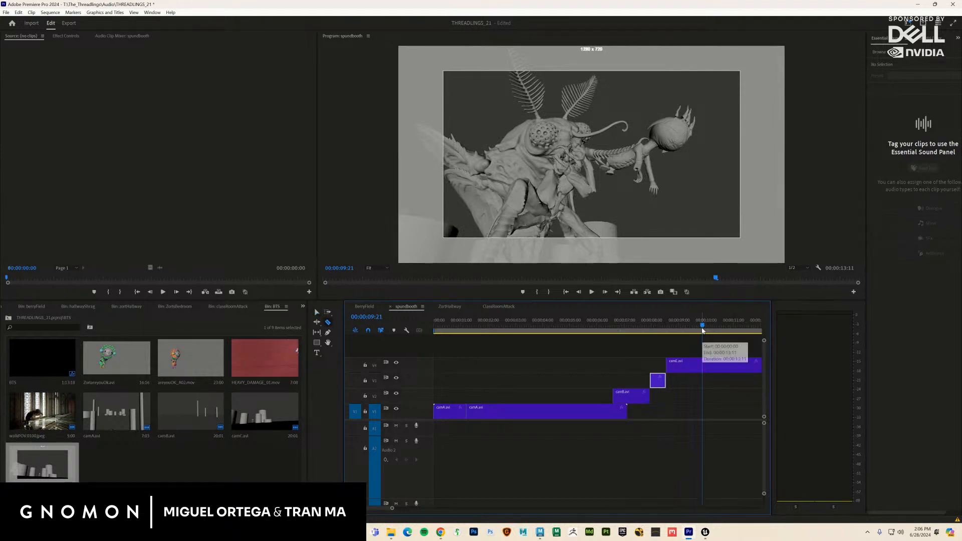
pyautogui.moveTo(702, 329)
pyautogui.mouseDown()
pyautogui.moveTo(693, 330)
pyautogui.moveTo(703, 334)
pyautogui.mouseUp()
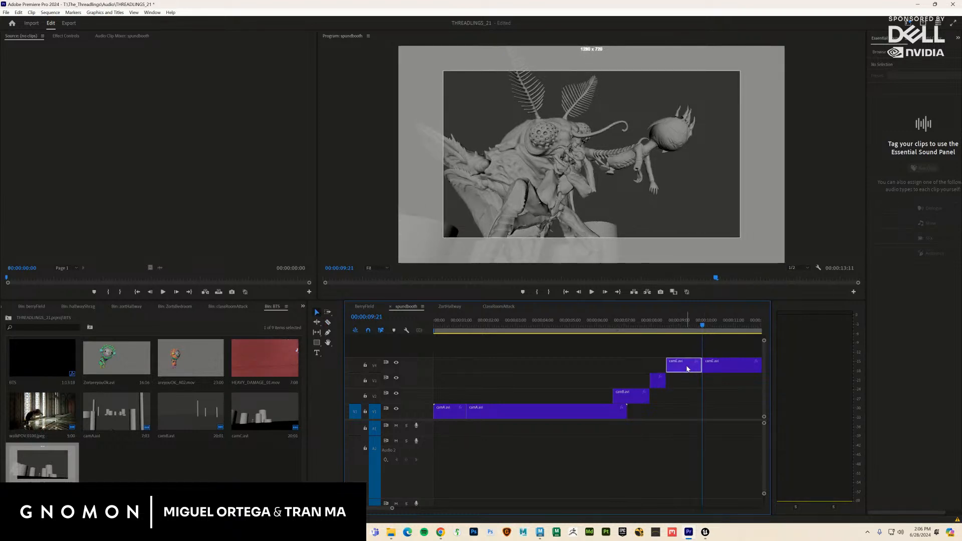
pyautogui.press('space')
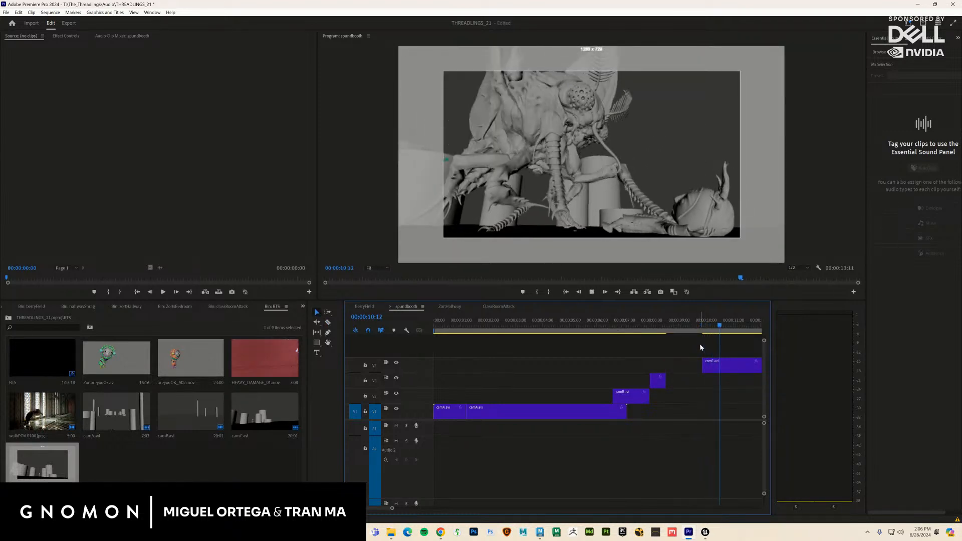
# Step: Split camE.avi at 00:00:10:22, delete the remaining end and play the sequence from the beginning
pyautogui.moveTo(703, 330); pyautogui.dragTo(732, 335)
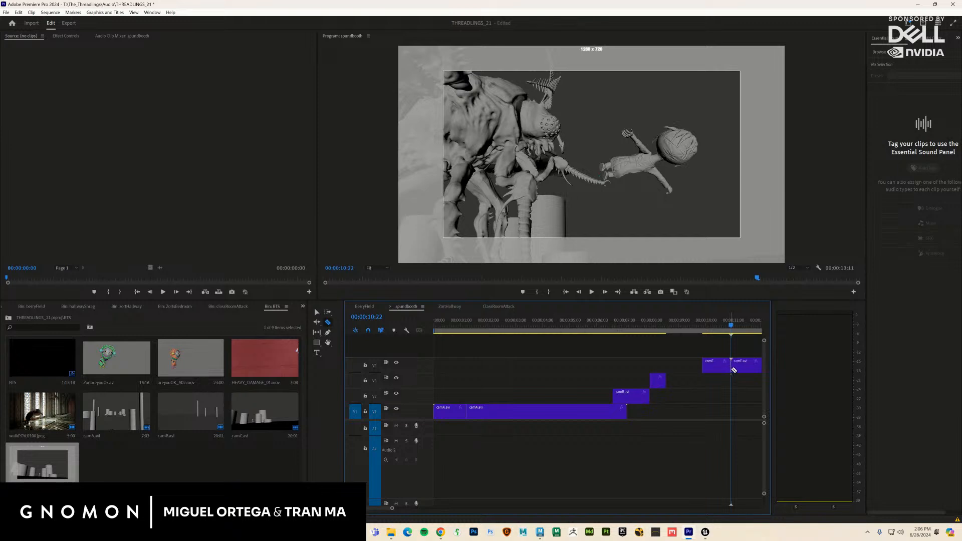
pyautogui.press('Delete')
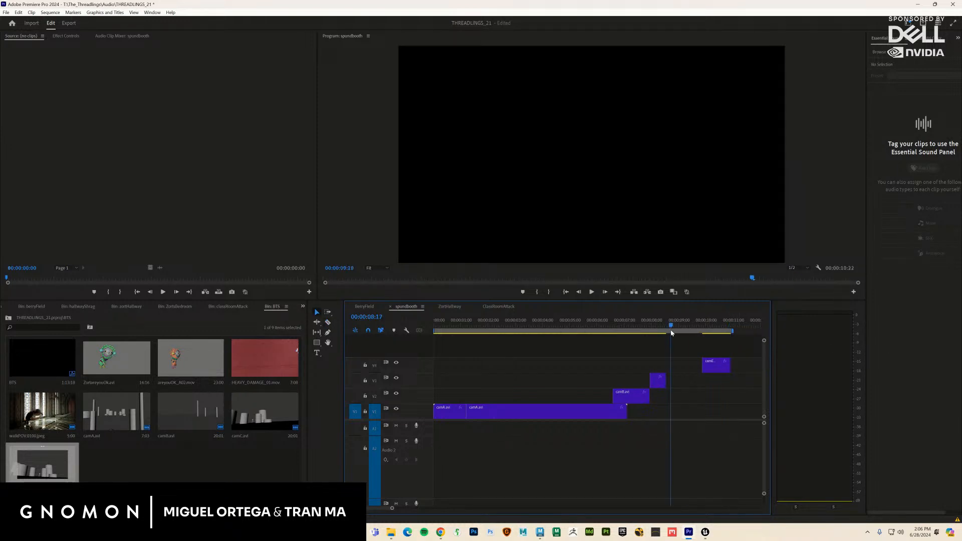
pyautogui.press('Home')
pyautogui.press('space')
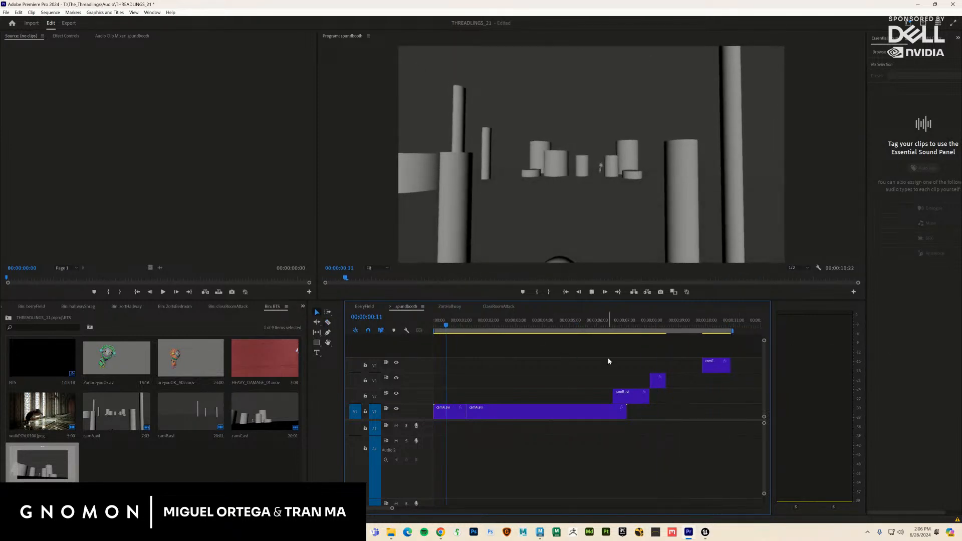
# Step: Review the sequence full screen, then extend the end of camC.avi to the start of camE.avi and replay the cut
pyautogui.hotkey('ctrl', '`')
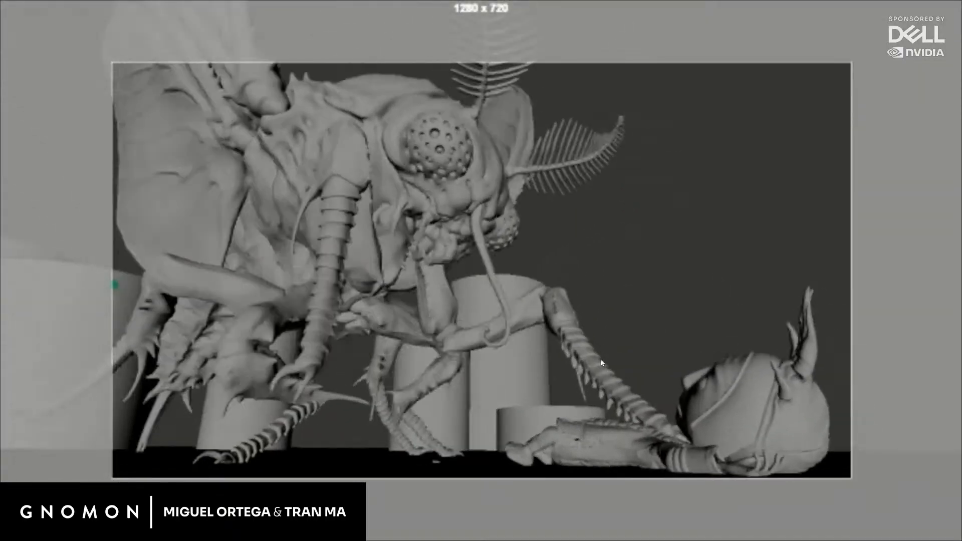
pyautogui.press('Escape')
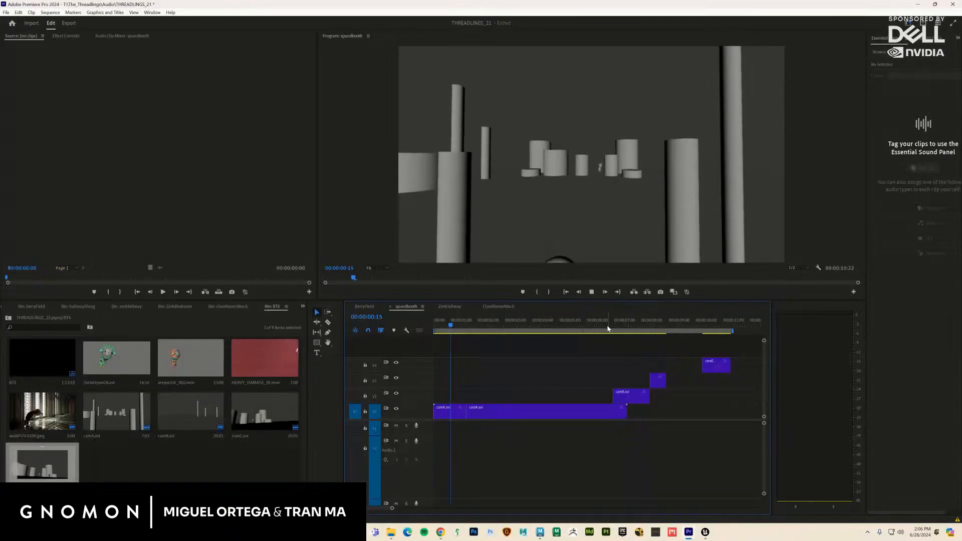
pyautogui.click(700, 328)
pyautogui.moveTo(700, 328); pyautogui.dragTo(659, 332)
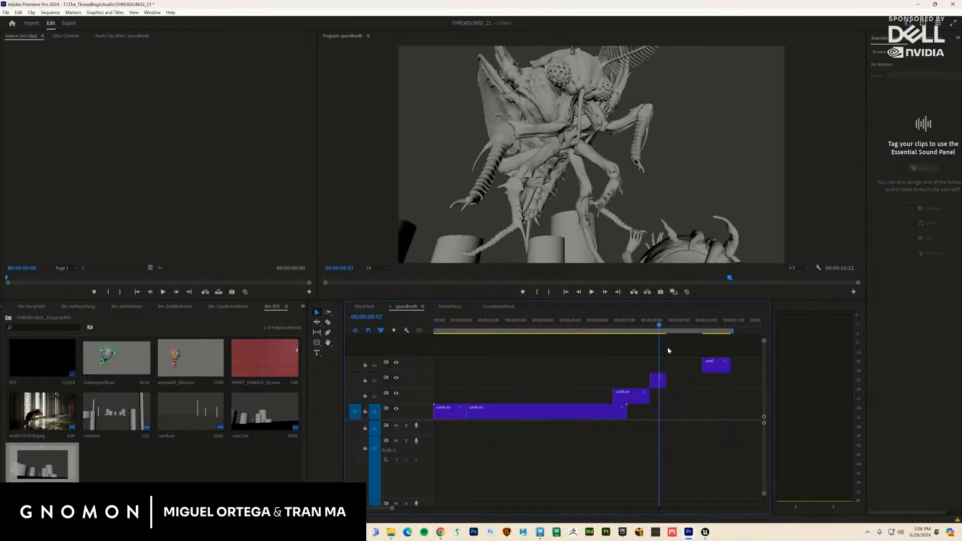
pyautogui.moveTo(663, 384); pyautogui.dragTo(701, 383)
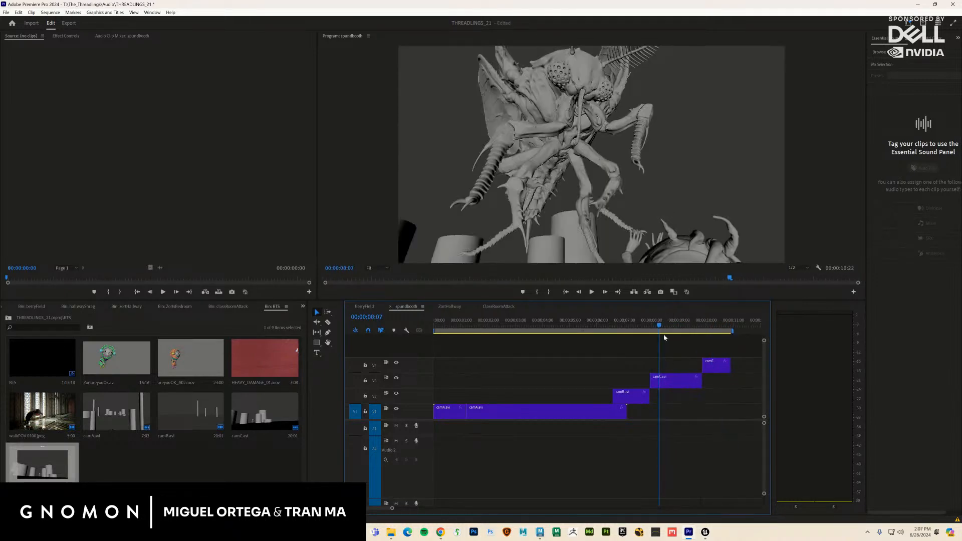
pyautogui.click(639, 325)
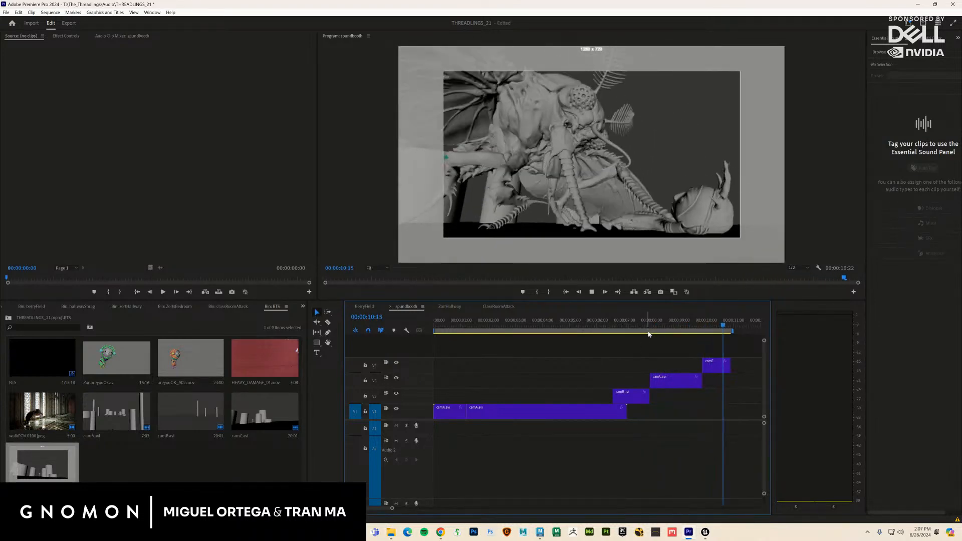
# Step: Scale camE.avi up to 132 so the gate border falls outside the program frame
pyautogui.click(686, 326)
pyautogui.moveTo(693, 329); pyautogui.dragTo(709, 334)
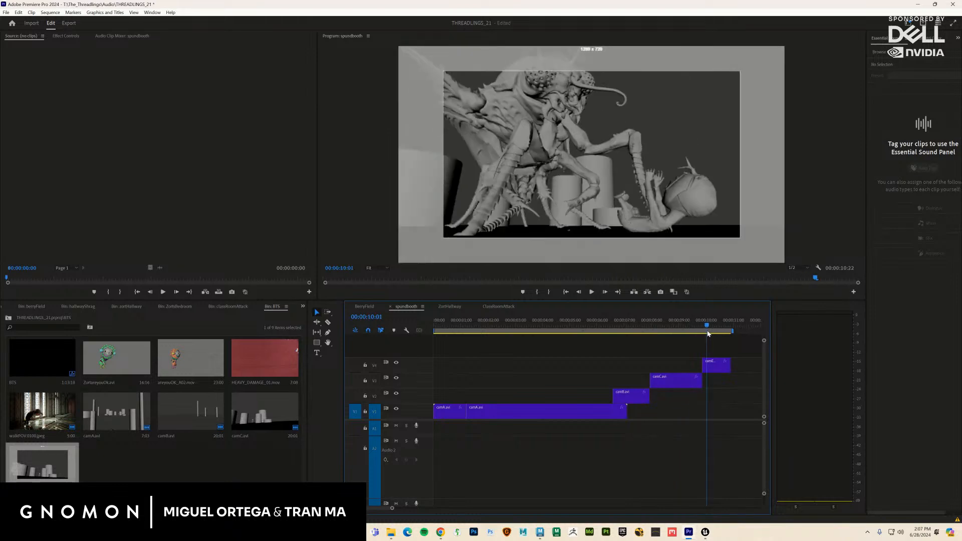
pyautogui.click(68, 37)
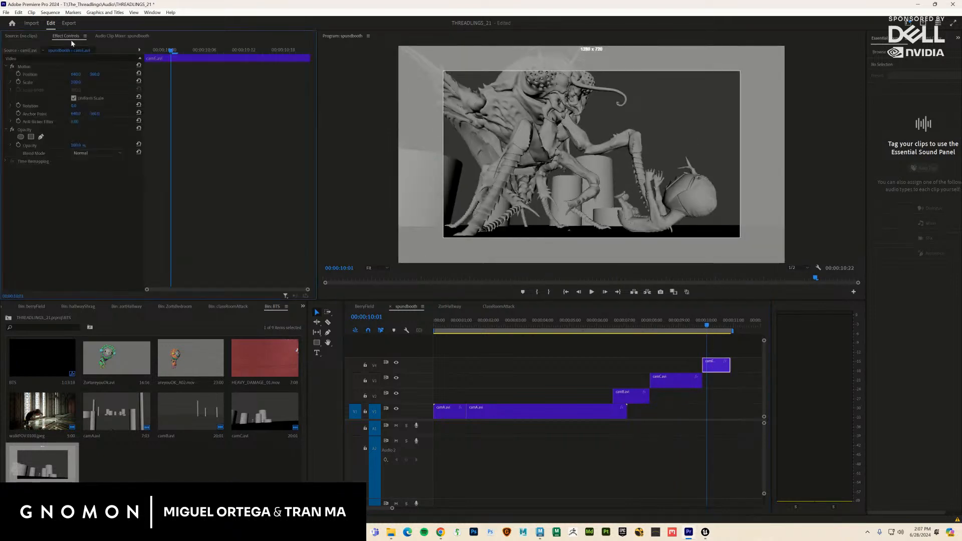
pyautogui.moveTo(77, 84); pyautogui.dragTo(92, 87)
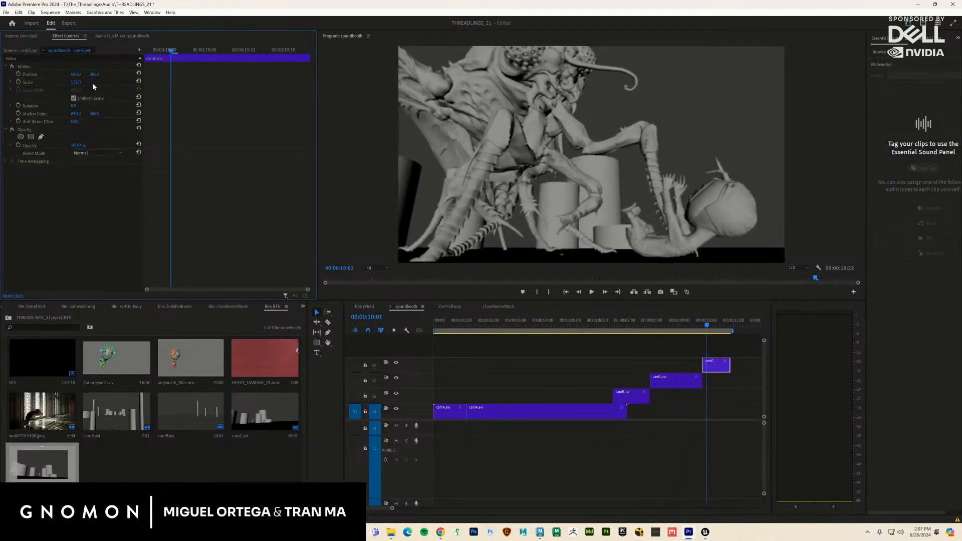
# Step: Try extending the start of camE.avi back to 00:00:09:13 and review the cut
pyautogui.moveTo(704, 326)
pyautogui.mouseDown()
pyautogui.moveTo(630, 328)
pyautogui.moveTo(696, 325)
pyautogui.mouseUp()
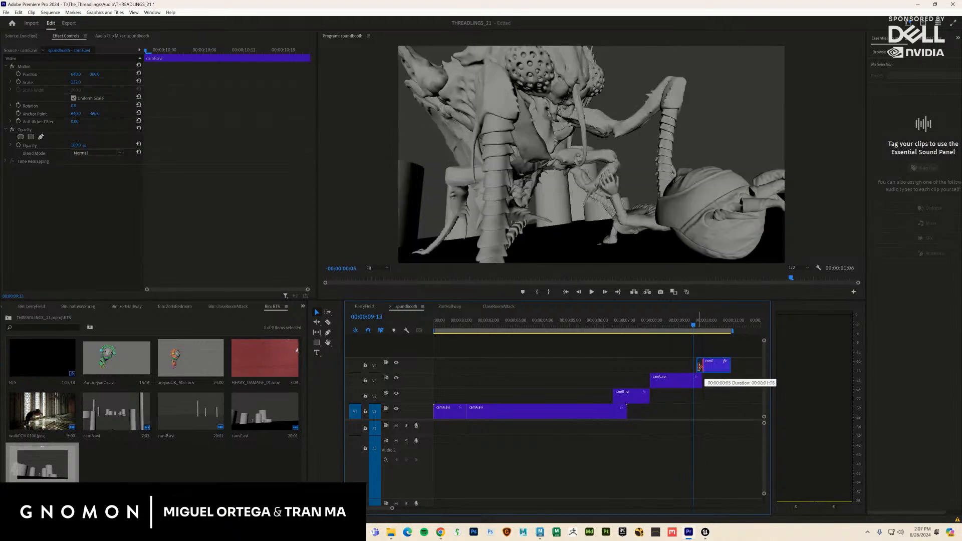
pyautogui.moveTo(700, 367); pyautogui.dragTo(696, 367)
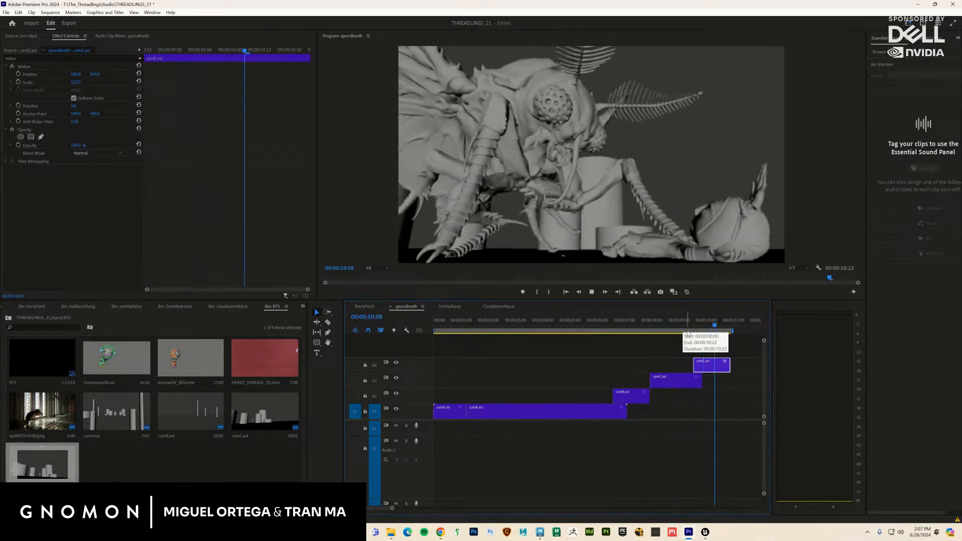
pyautogui.click(696, 330)
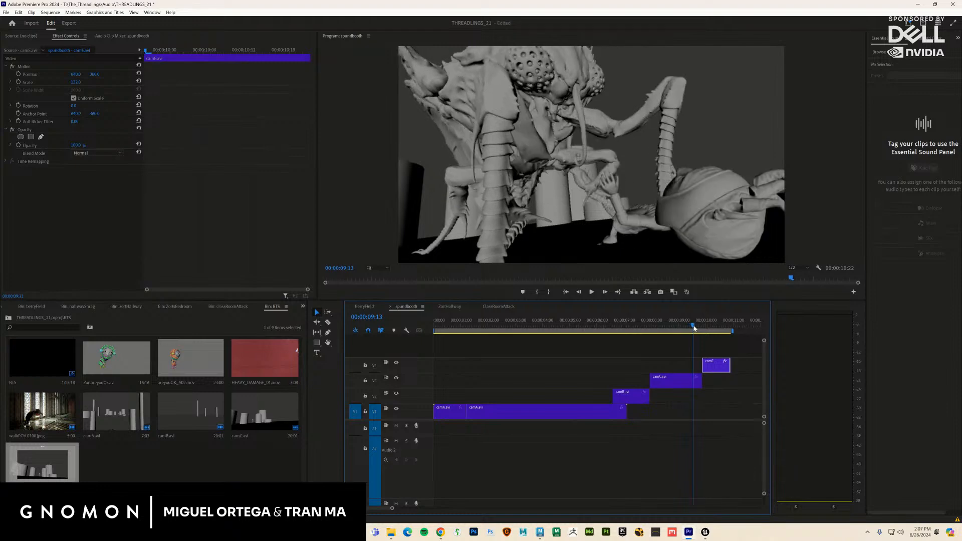
pyautogui.moveTo(694, 328)
pyautogui.mouseDown()
pyautogui.moveTo(667, 331)
pyautogui.moveTo(712, 330)
pyautogui.mouseUp()
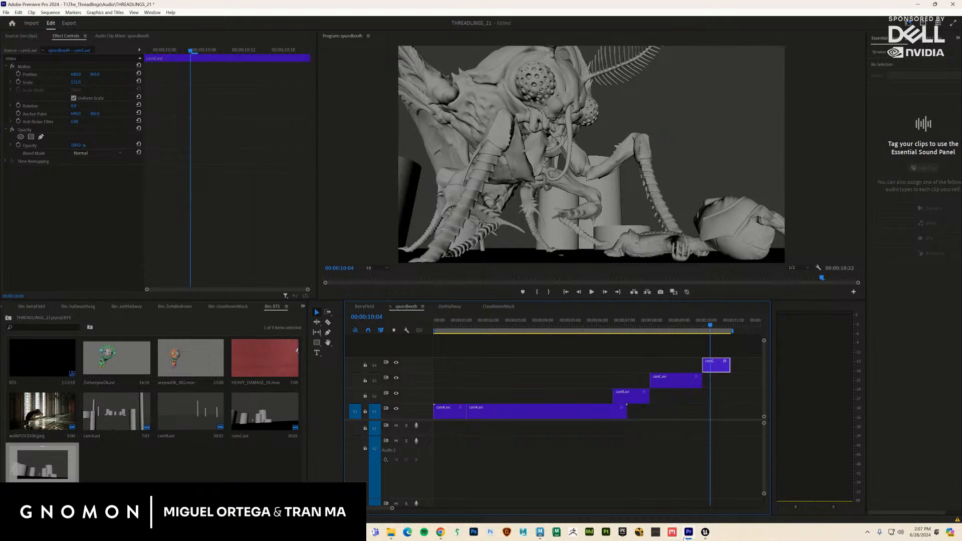
# Step: Switch to Maya and view the scene through a new perspective camera
pyautogui.click(544, 532)
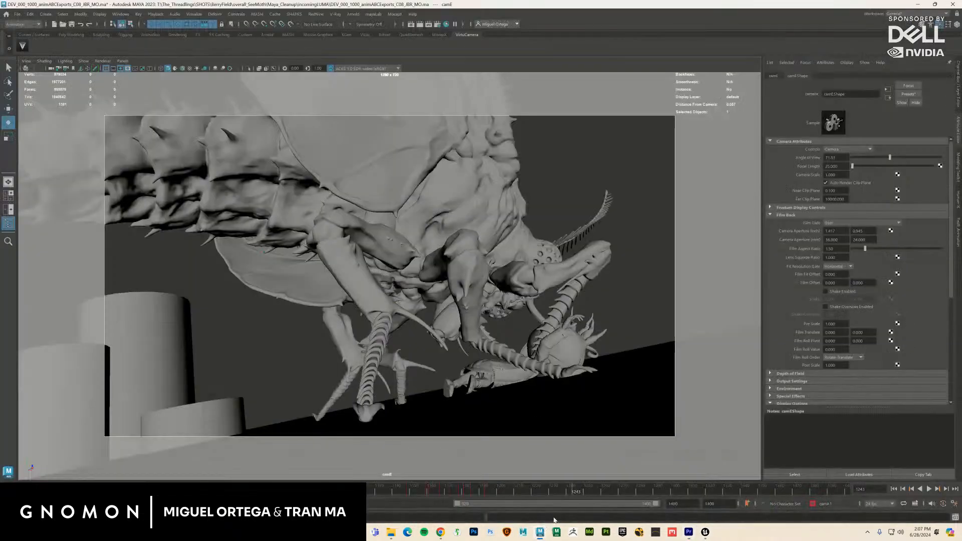
pyautogui.click(124, 61)
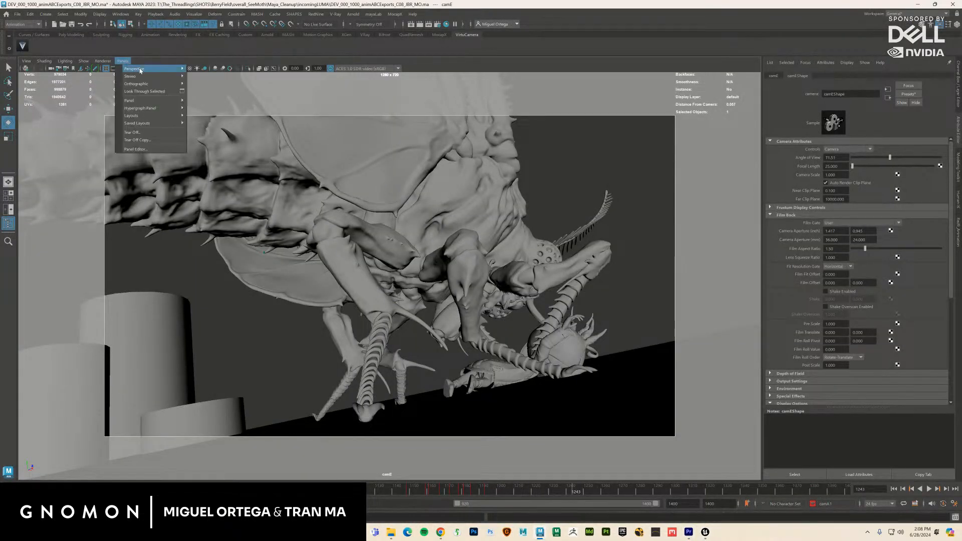
pyautogui.moveTo(150, 68)
pyautogui.click(255, 148)
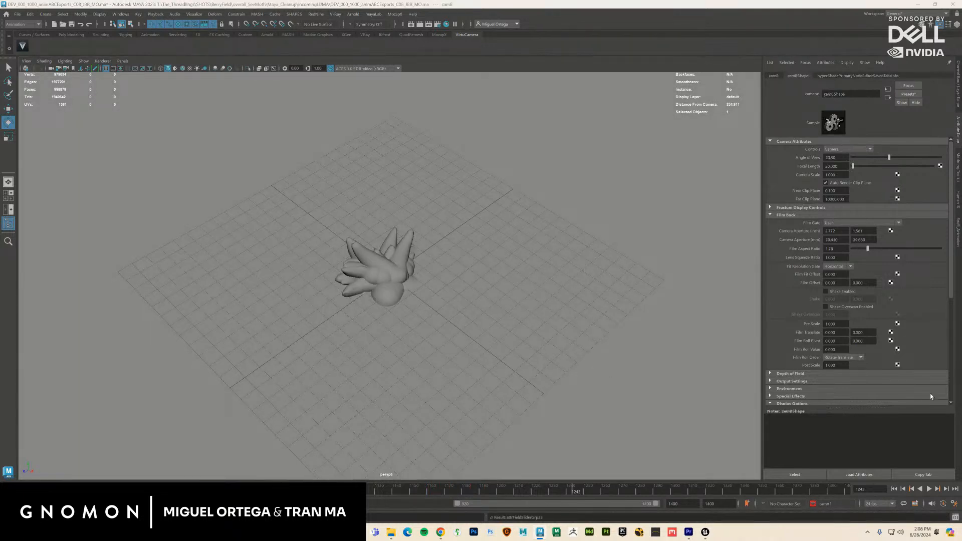
# Step: Frame the character's hat and set up a low view of the character lying beneath the moth at frame 1190
pyautogui.press('f')
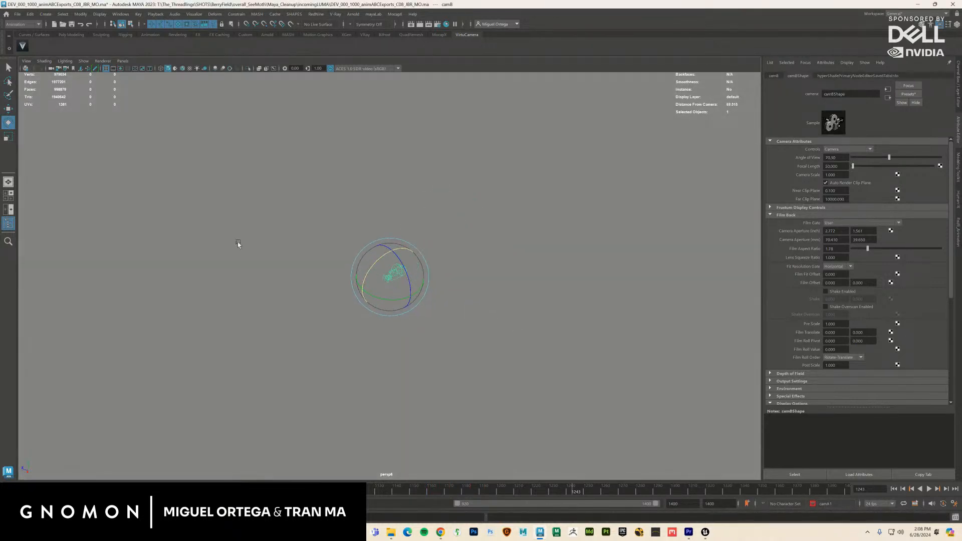
pyautogui.moveTo(528, 296); pyautogui.dragTo(585, 372)
pyautogui.moveTo(544, 491); pyautogui.dragTo(440, 492)
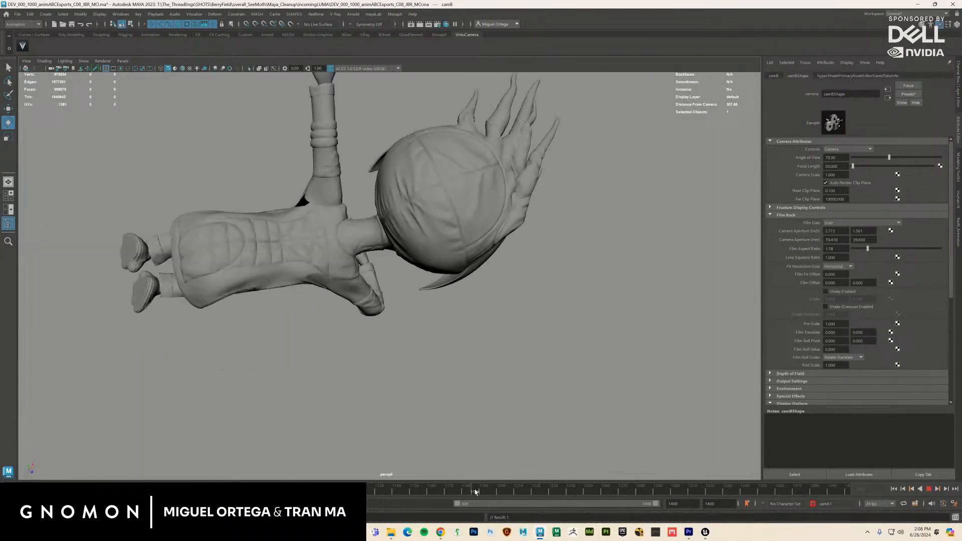
pyautogui.click(460, 492)
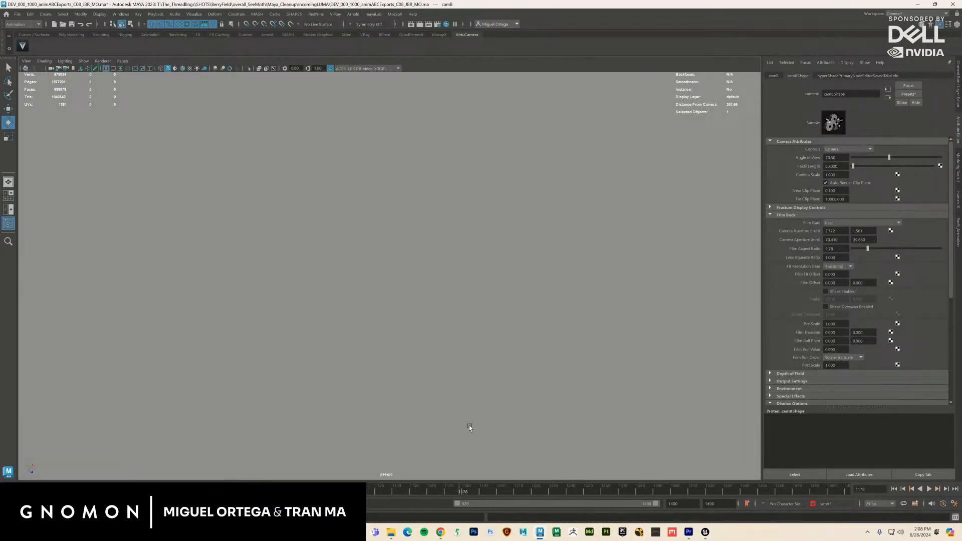
pyautogui.scroll(-5, 417, 380)
pyautogui.click(209, 414)
pyautogui.press('f')
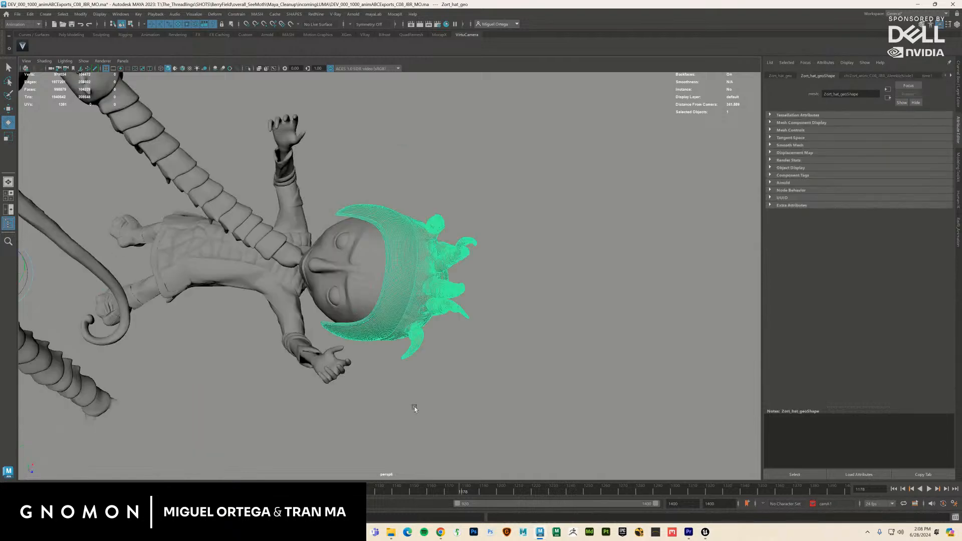
pyautogui.moveTo(414, 407); pyautogui.dragTo(483, 492)
pyautogui.moveTo(563, 436); pyautogui.dragTo(459, 393)
# Step: Show the resolution gate in the new camera's view, refine the framing of the character and select the camera
pyautogui.click(25, 61)
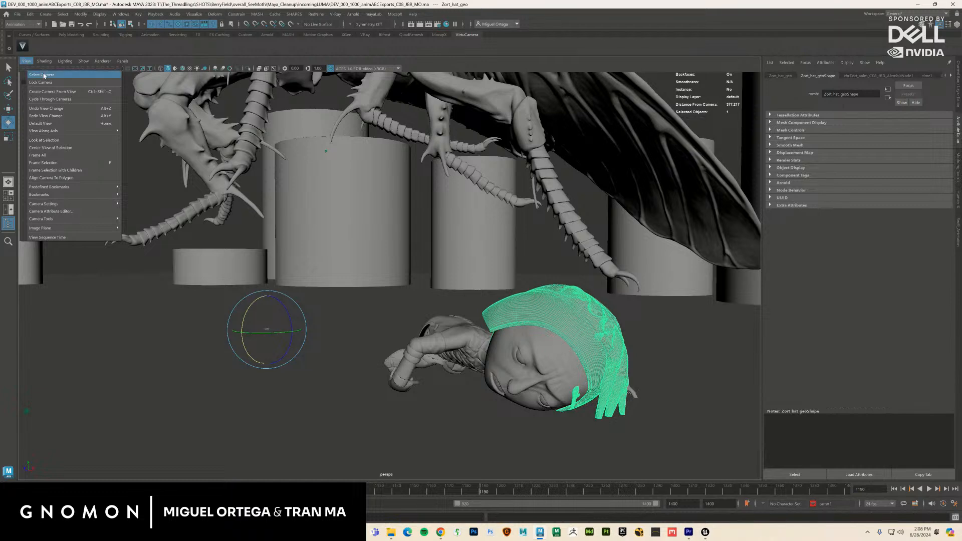
pyautogui.moveTo(78, 207)
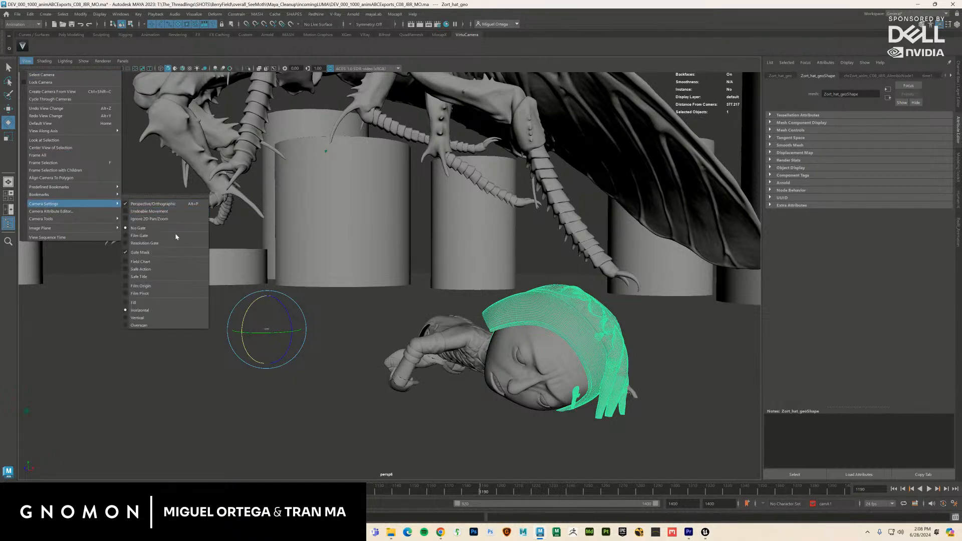
pyautogui.click(179, 244)
pyautogui.scroll(5, 581, 376)
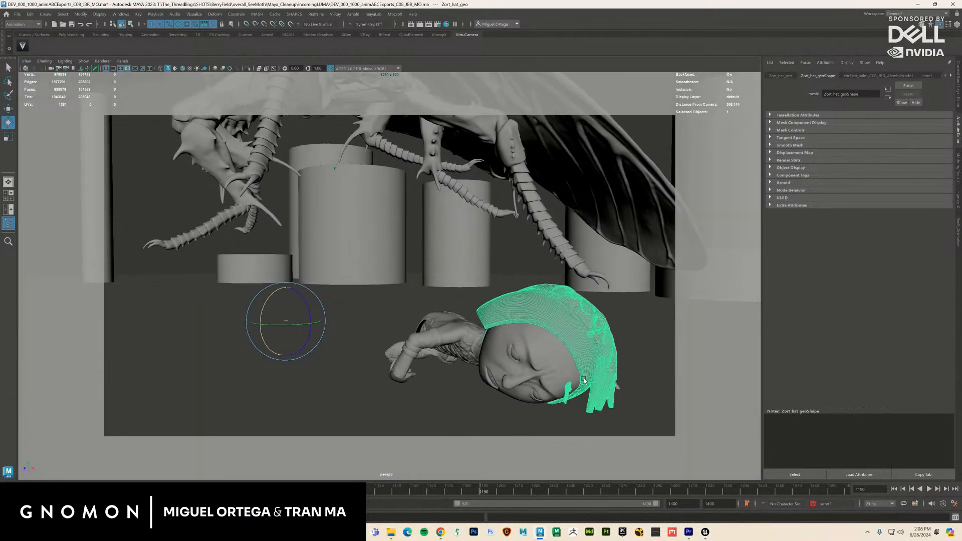
pyautogui.moveTo(579, 378); pyautogui.dragTo(577, 393)
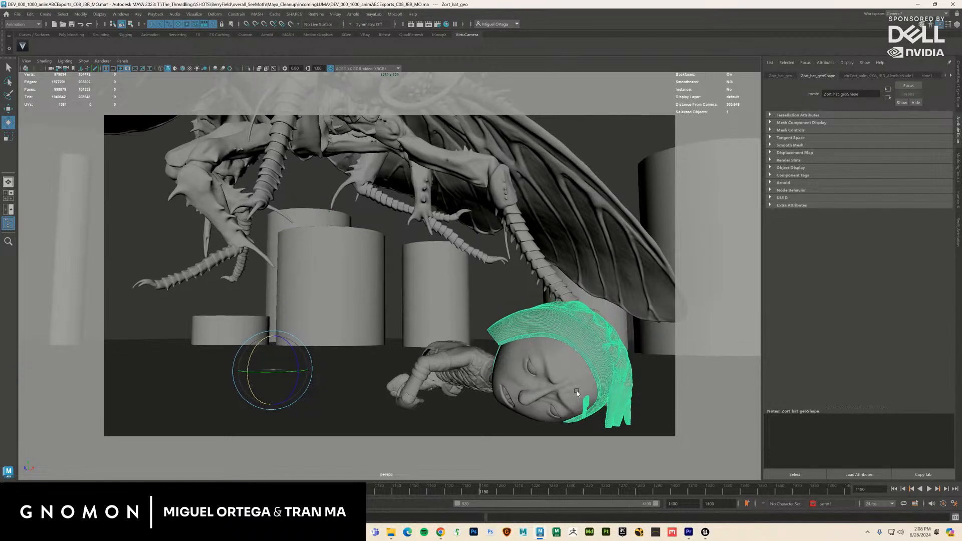
pyautogui.click(30, 65)
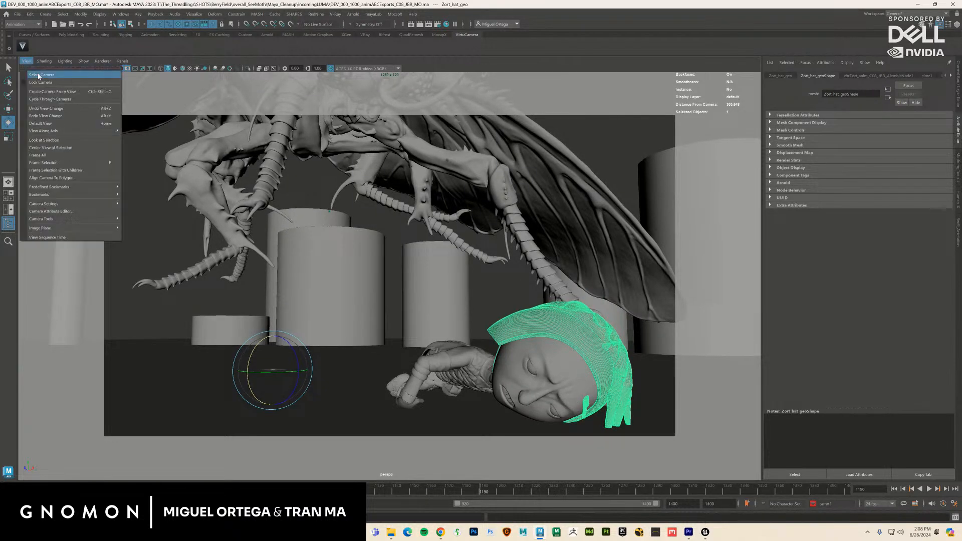
pyautogui.click(45, 76)
# Step: Reframe the character and moth at frame 1203 and select the new camera again
pyautogui.moveTo(477, 492); pyautogui.dragTo(506, 494)
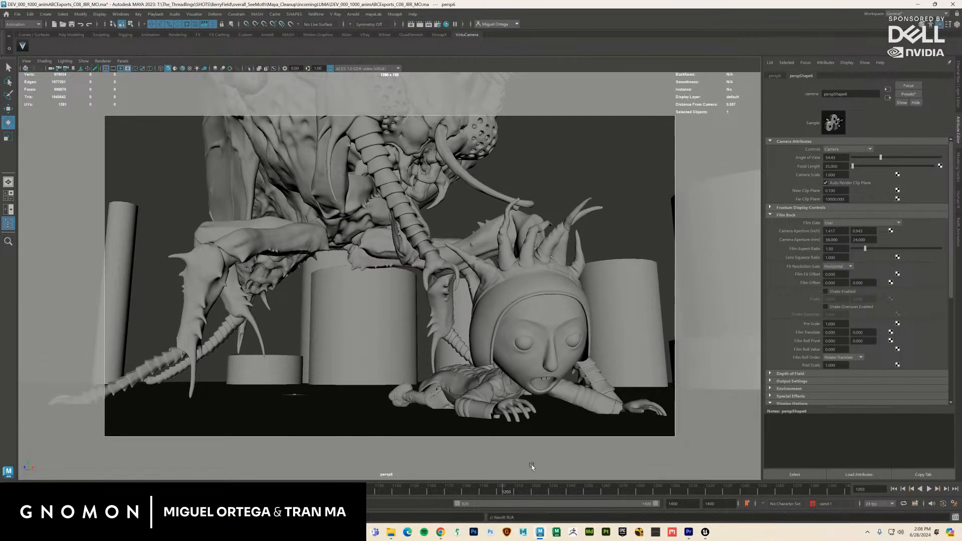
pyautogui.click(26, 61)
pyautogui.click(43, 76)
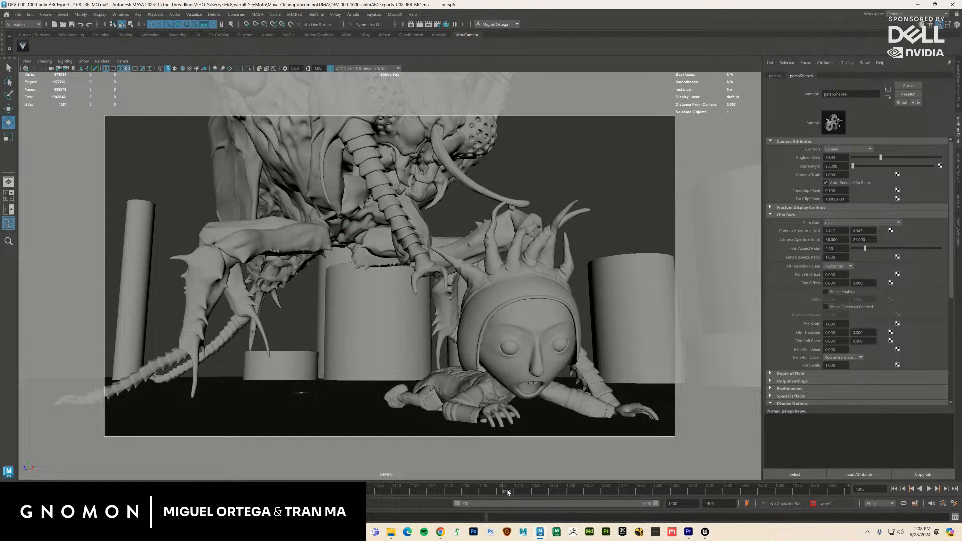
# Step: Play the animation through the new camera and go to frame 1184, where the moth holds the character in the air
pyautogui.hotkey('alt', 'v')
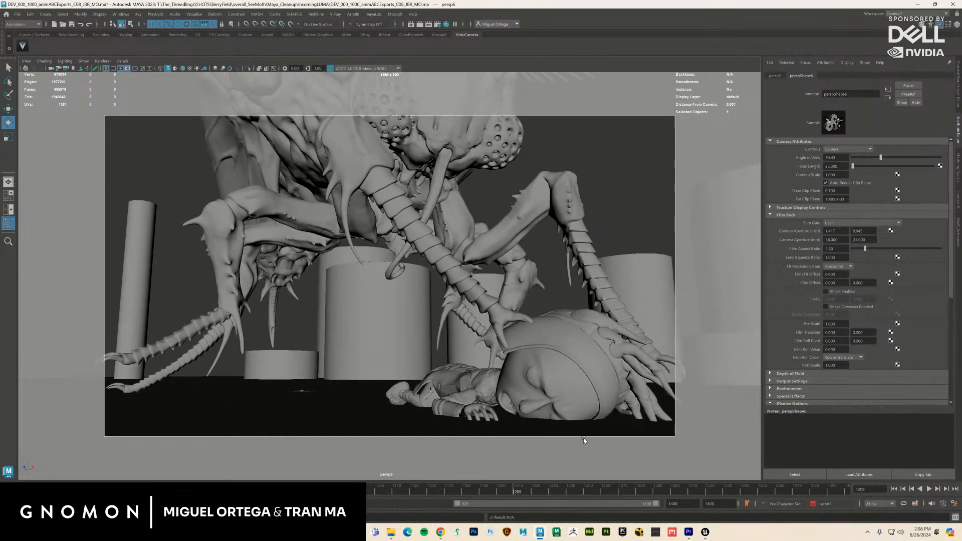
pyautogui.hotkey('alt', 'v')
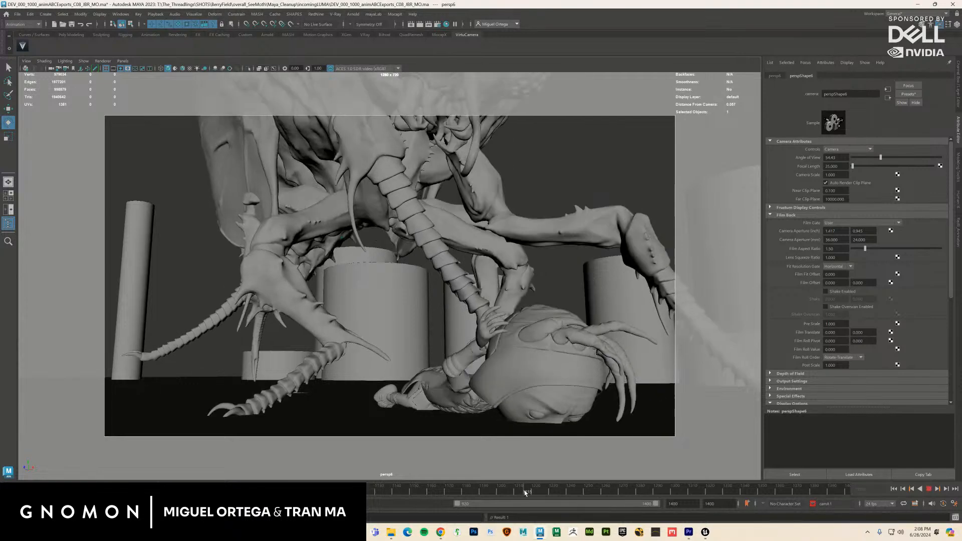
pyautogui.moveTo(524, 495)
pyautogui.mouseDown()
pyautogui.moveTo(504, 492)
pyautogui.moveTo(593, 498)
pyautogui.moveTo(471, 491)
pyautogui.mouseUp()
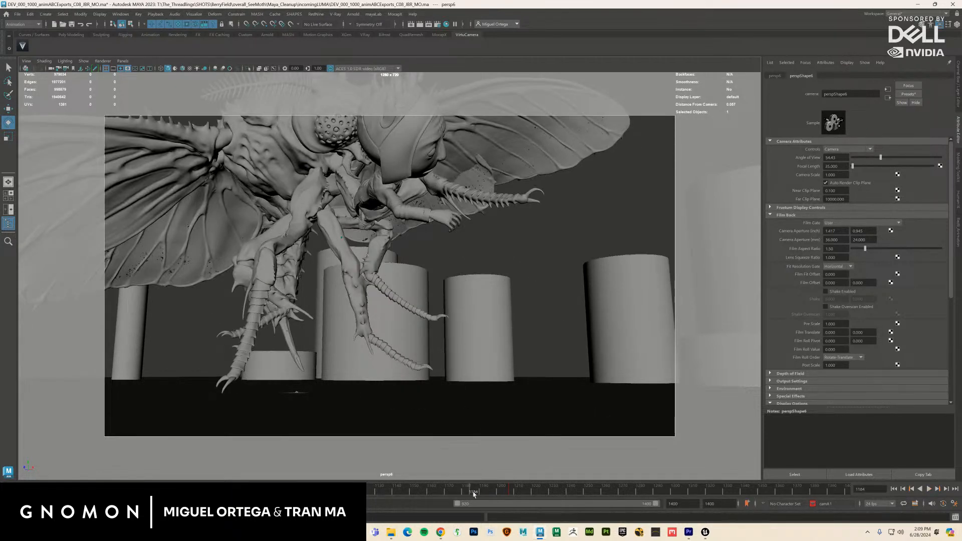
# Step: Frame the new camera in a second view and tilt it up to bring the lifted character into the gate at frame 1184
pyautogui.press('space')
pyautogui.click(596, 353)
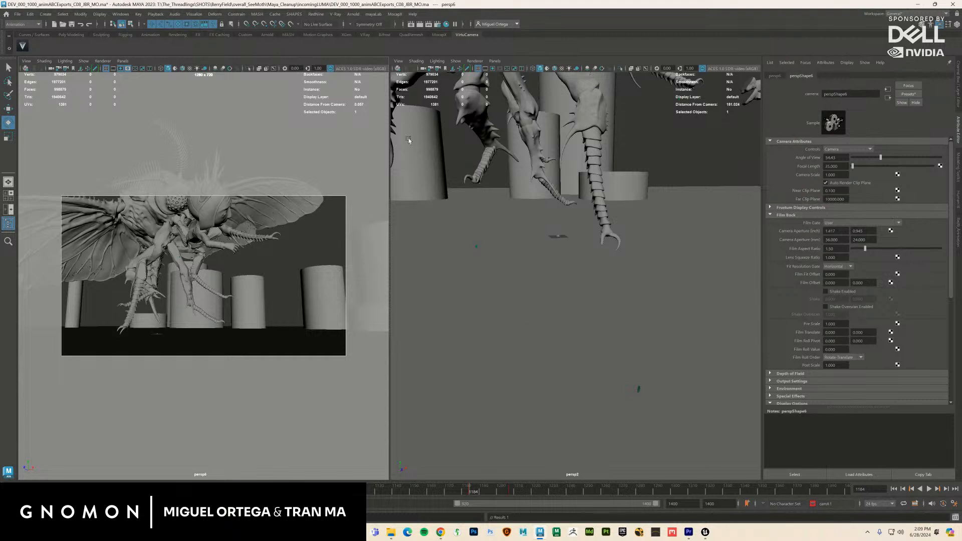
pyautogui.press('f')
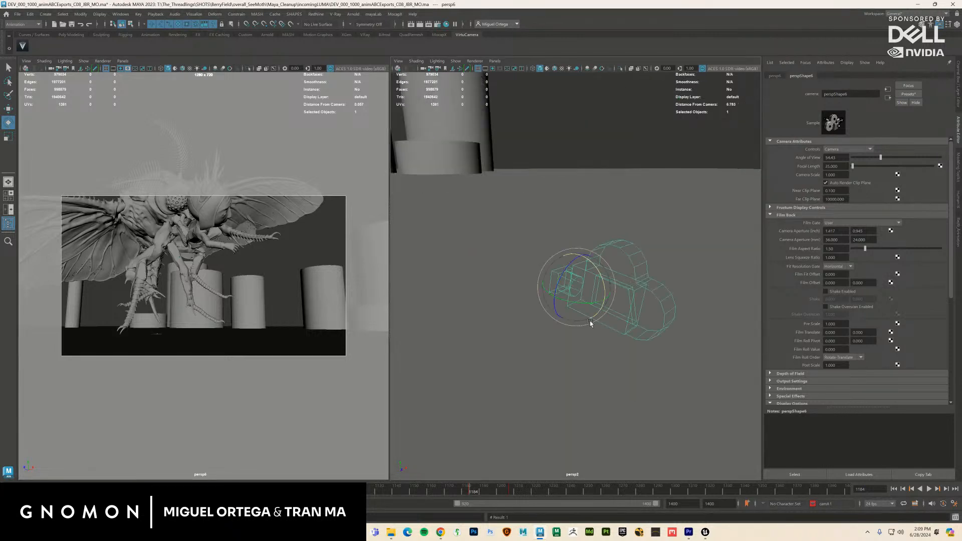
pyautogui.moveTo(605, 284); pyautogui.dragTo(604, 293)
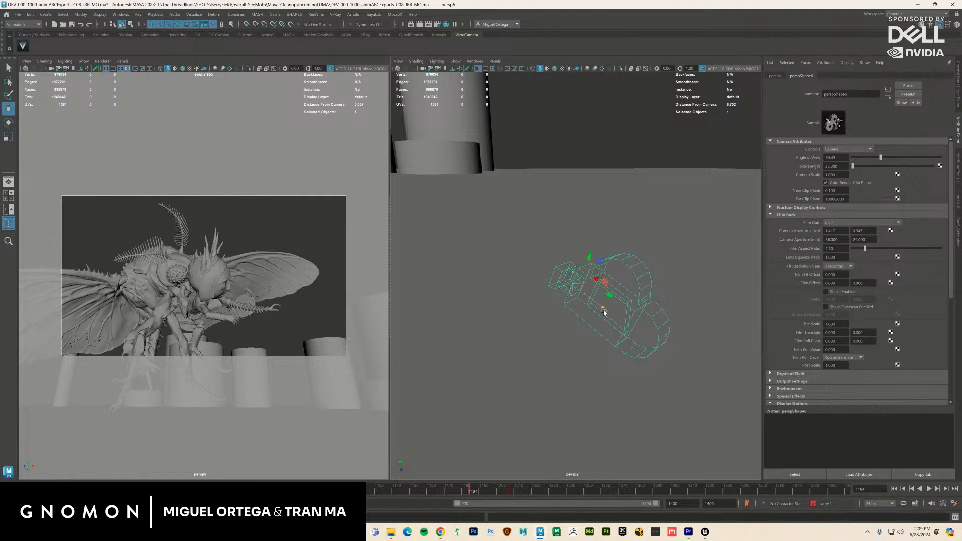
# Step: Move the new camera for a slightly tighter framing of the moth and the lifted character at frame 1184
pyautogui.scroll(-10, 604, 311)
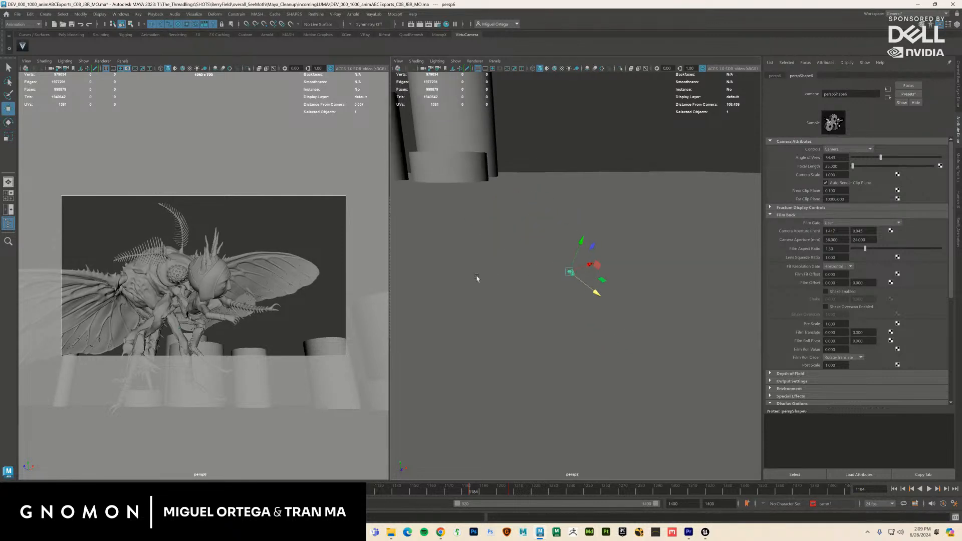
pyautogui.scroll(-5, 509, 283)
pyautogui.moveTo(601, 304); pyautogui.dragTo(553, 276)
pyautogui.moveTo(541, 272)
pyautogui.mouseDown()
pyautogui.moveTo(558, 267)
pyautogui.moveTo(561, 241)
pyautogui.moveTo(553, 267)
pyautogui.mouseUp()
pyautogui.press('w')
pyautogui.press('e')
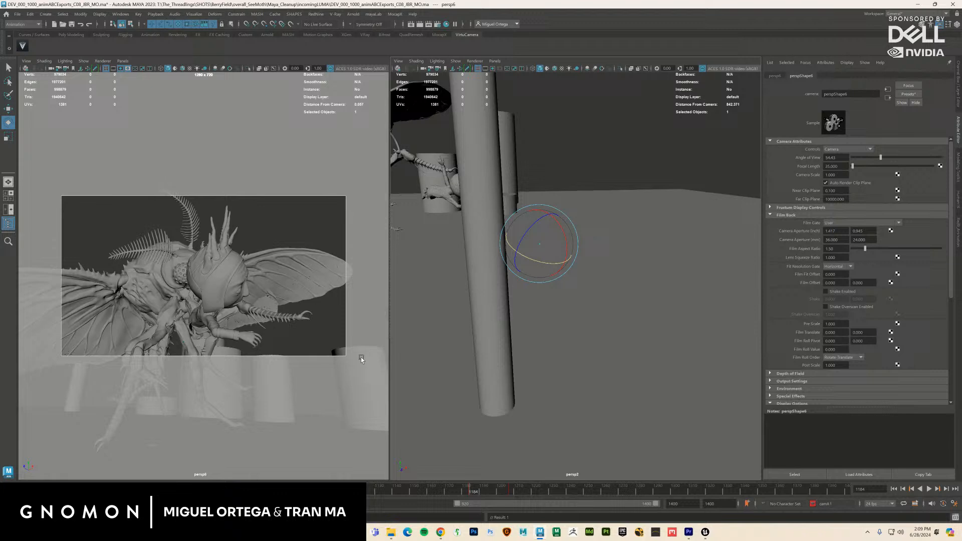
# Step: Deselect the camera, maximize its view and play the shot
pyautogui.click(308, 238)
pyautogui.press('space')
pyautogui.click(927, 490)
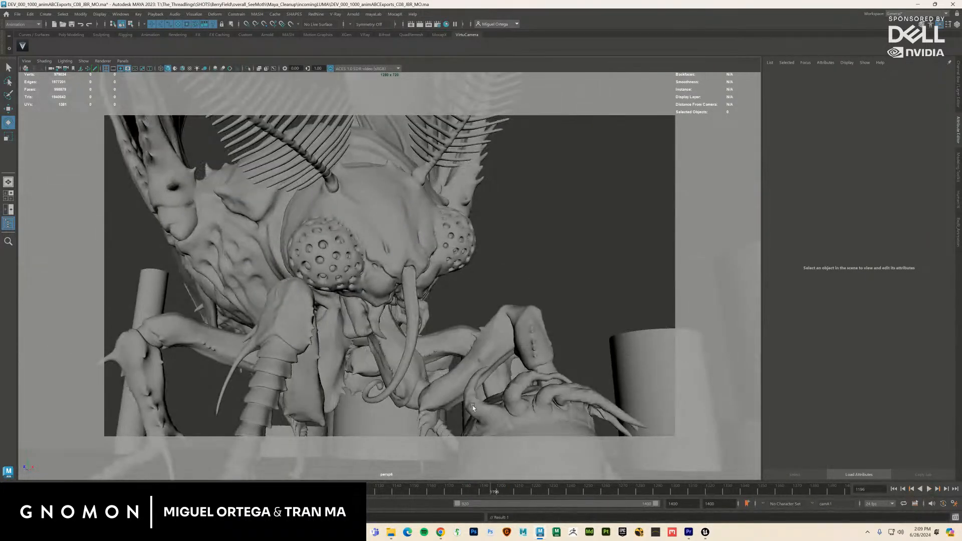
# Step: Select the shot camera and tilt it down at frame 1196 to bring the character on the ground into the gate
pyautogui.click(26, 60)
pyautogui.click(38, 70)
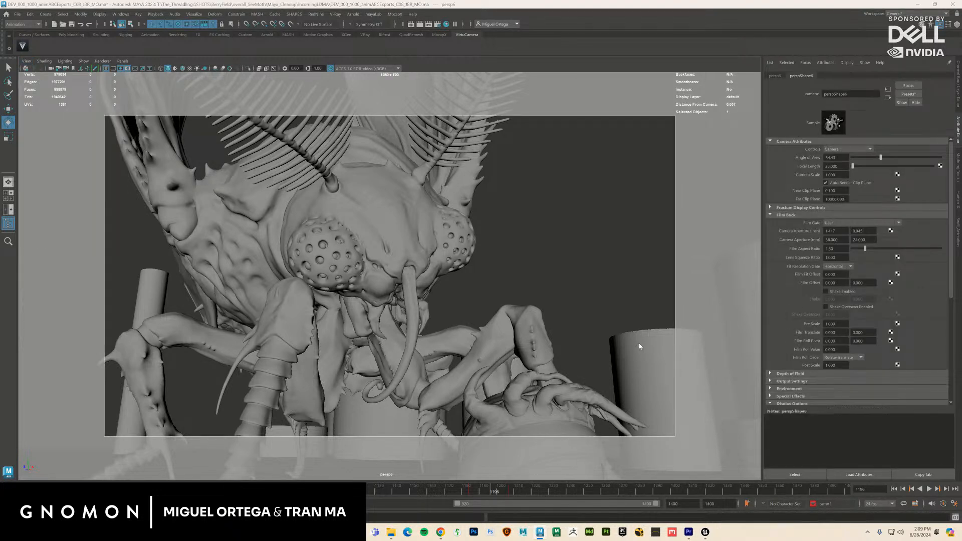
pyautogui.press('space')
pyautogui.moveTo(584, 267); pyautogui.dragTo(584, 256)
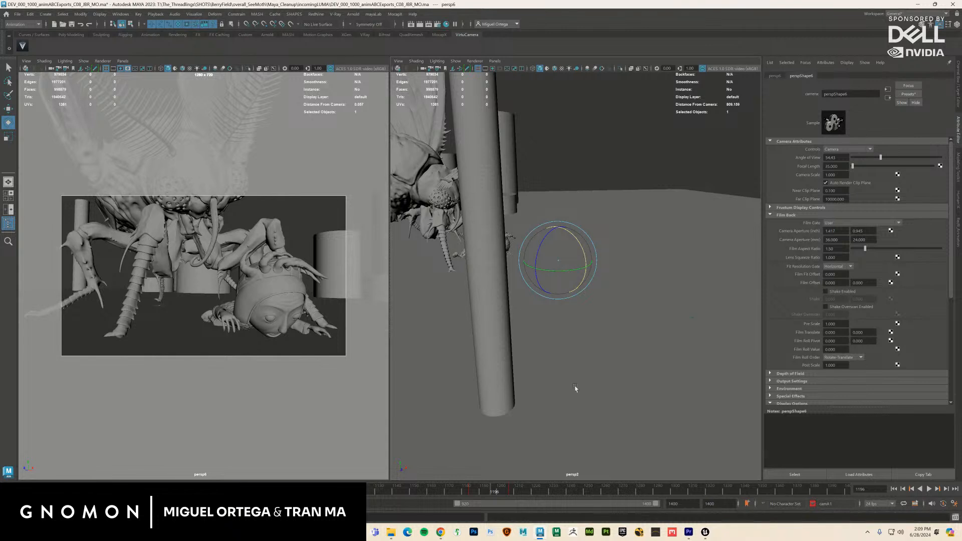
pyautogui.click(369, 301)
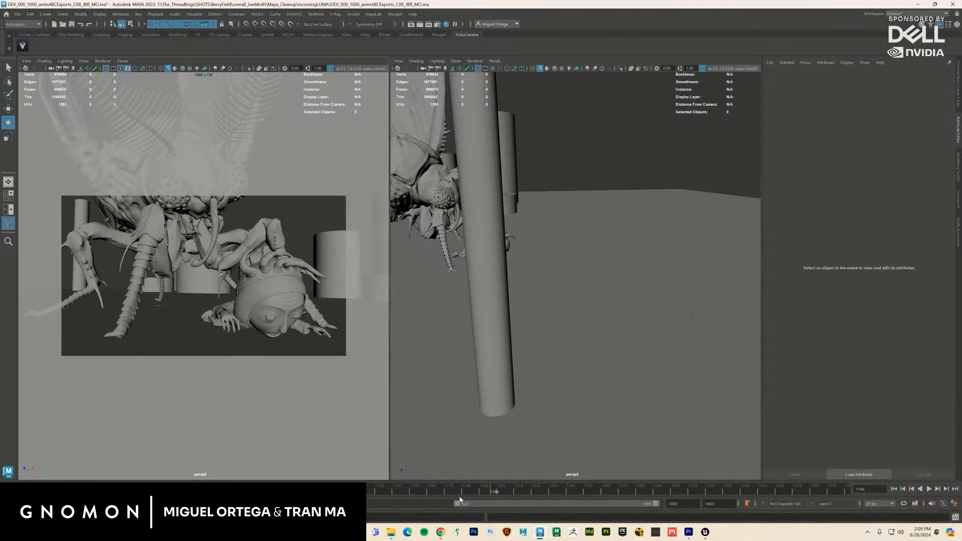
# Step: Reselect the shot camera and tilt it down at frame 1188 to keep the fallen character inside the gate
pyautogui.click(26, 61)
pyautogui.click(39, 74)
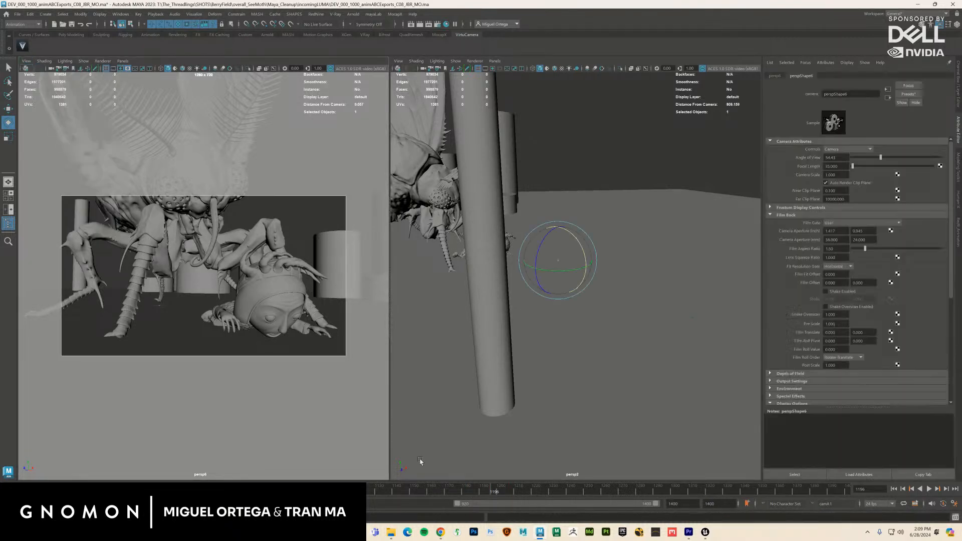
pyautogui.moveTo(513, 499); pyautogui.dragTo(478, 495)
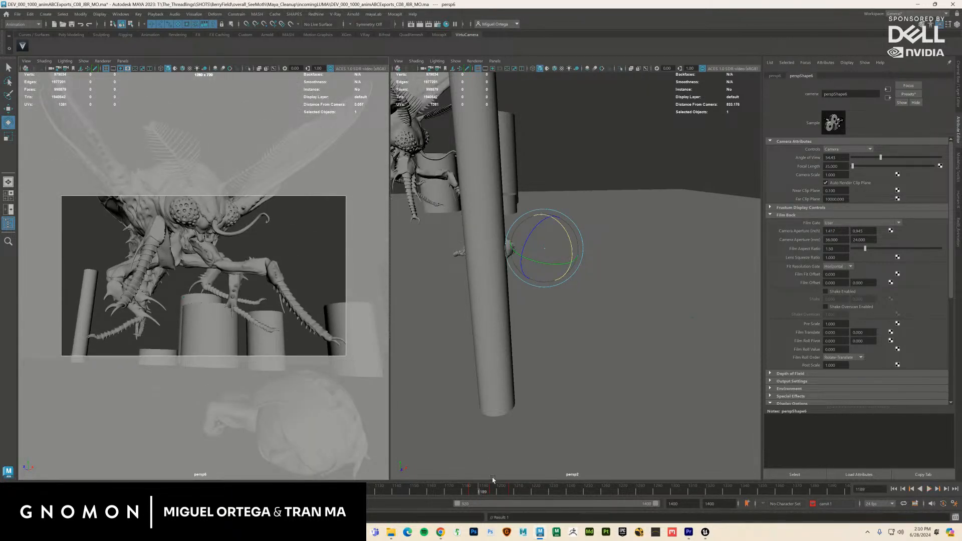
pyautogui.hotkey('alt', 'v')
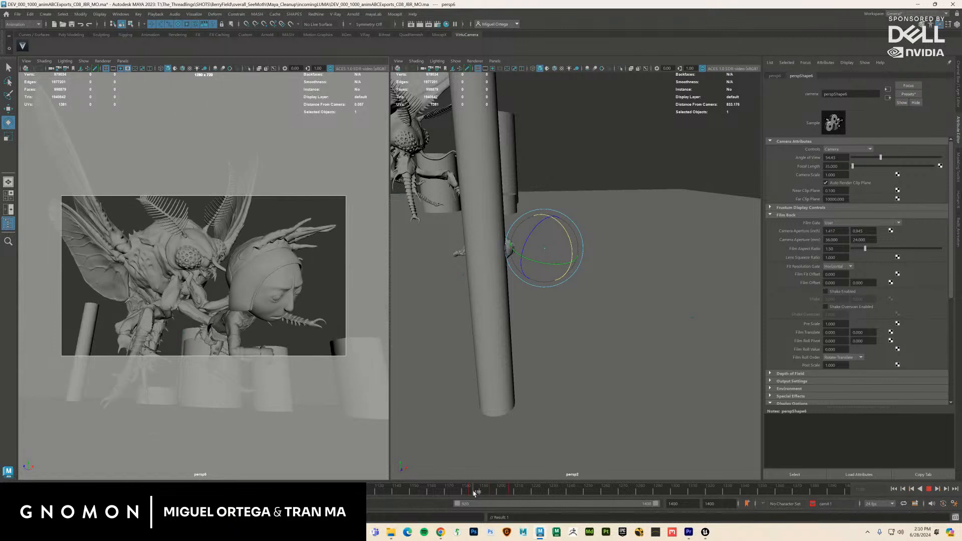
pyautogui.hotkey('alt', 'v')
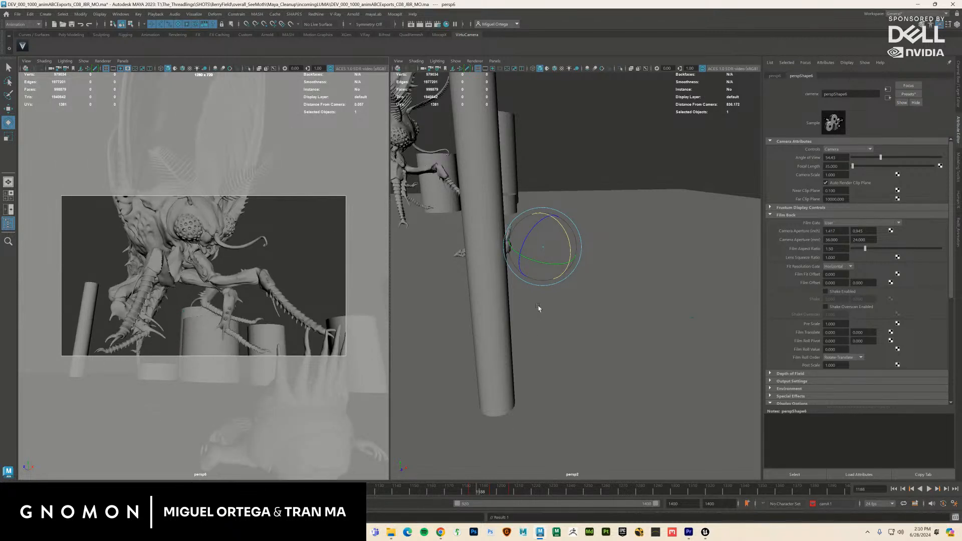
pyautogui.moveTo(569, 251)
pyautogui.mouseDown()
pyautogui.moveTo(546, 248)
pyautogui.moveTo(557, 265)
pyautogui.moveTo(570, 258)
pyautogui.mouseUp()
pyautogui.press('w')
pyautogui.press('e')
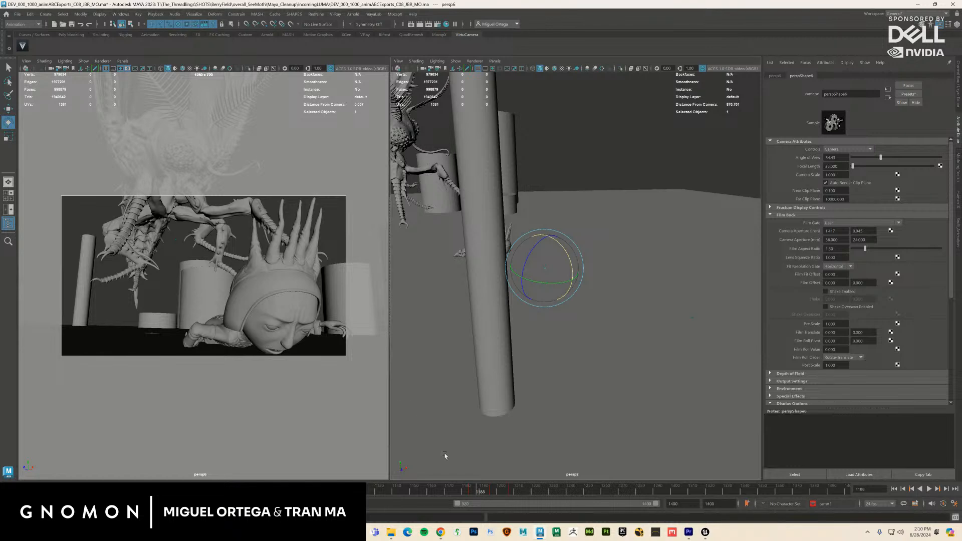
# Step: Play the shot with the camera deselected, then reselect the camera and reposition it slightly at frame 1219
pyautogui.click(358, 307)
pyautogui.hotkey('alt', 'v')
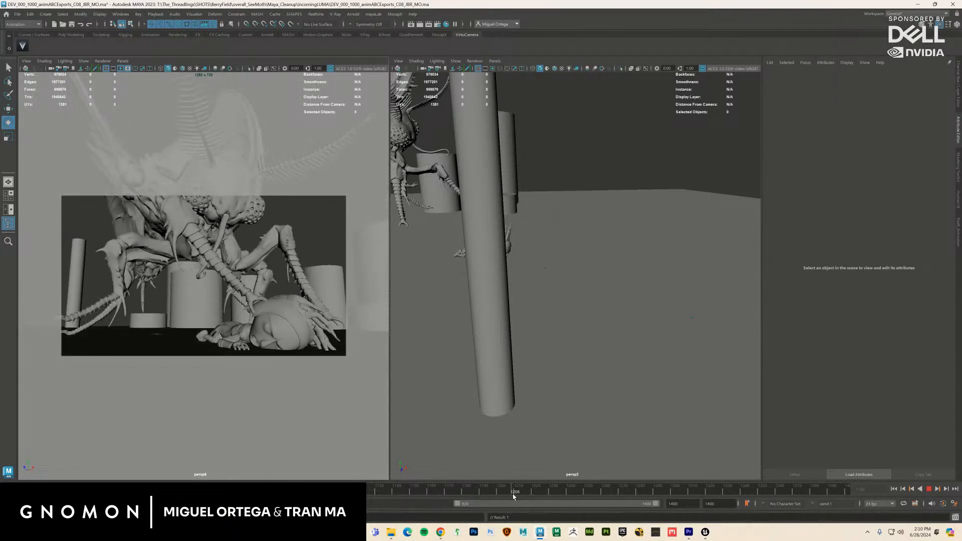
pyautogui.press('Escape')
pyautogui.click(26, 61)
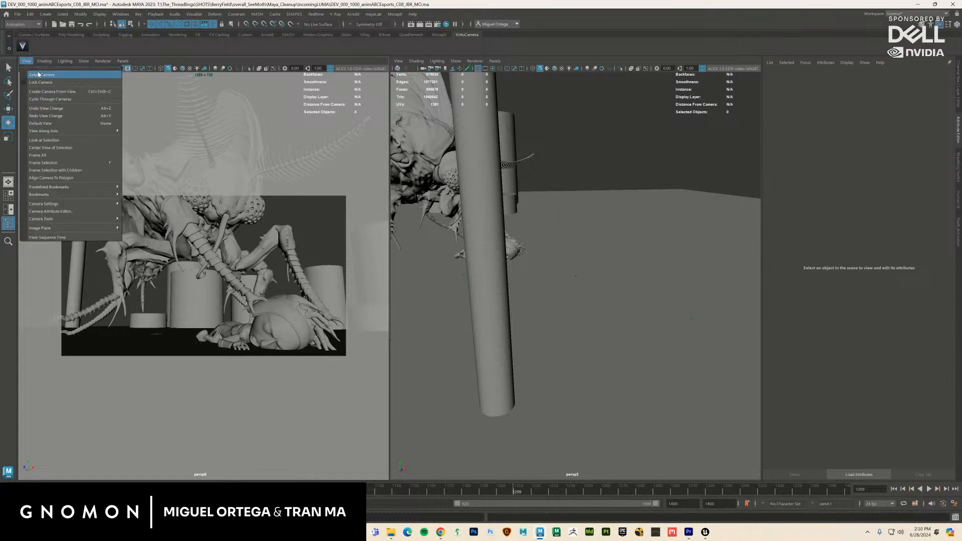
pyautogui.click(42, 72)
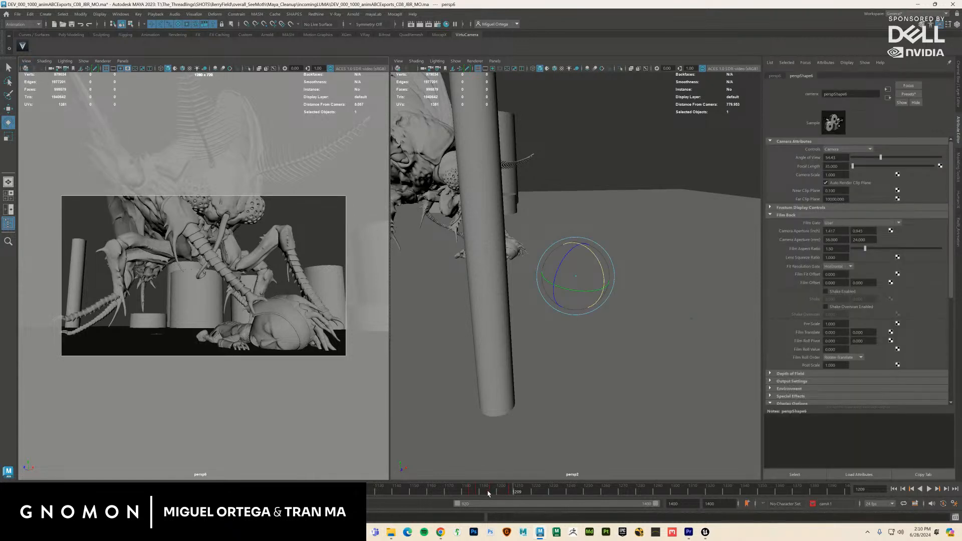
pyautogui.moveTo(489, 493)
pyautogui.mouseDown()
pyautogui.moveTo(473, 493)
pyautogui.moveTo(531, 503)
pyautogui.mouseUp()
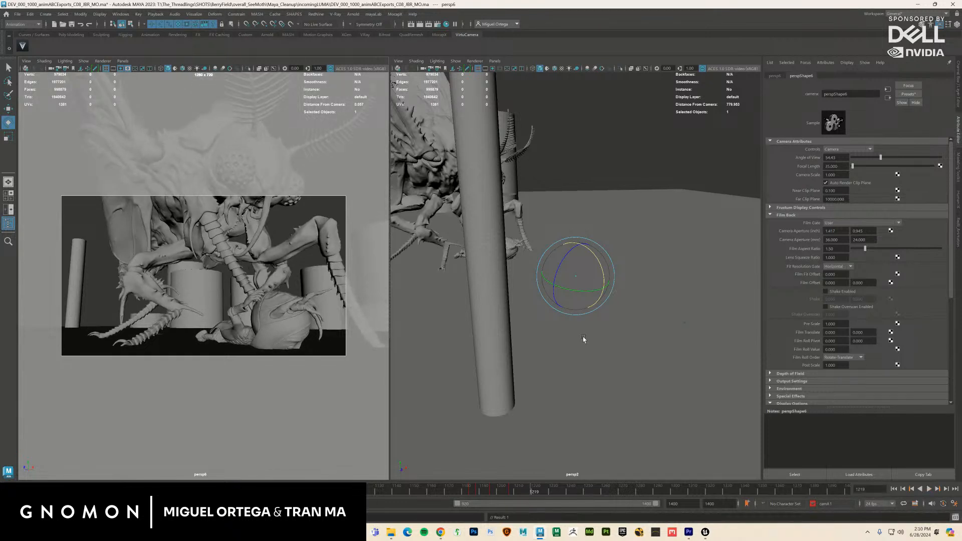
pyautogui.moveTo(590, 295)
pyautogui.mouseDown()
pyautogui.moveTo(603, 274)
pyautogui.moveTo(608, 290)
pyautogui.mouseUp()
pyautogui.press('w')
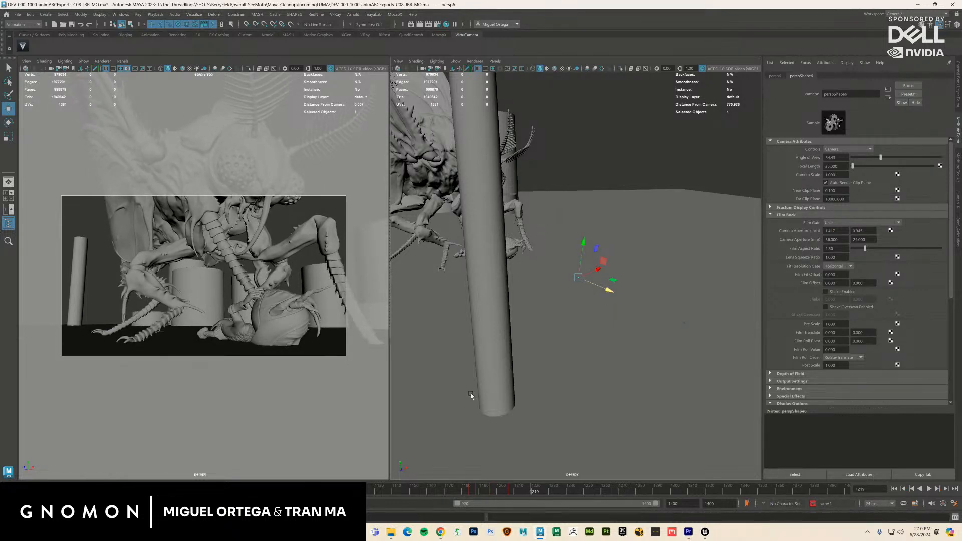
# Step: Maximize the camera view with nothing selected and play the shot from before the moth lifts the character
pyautogui.press('space')
pyautogui.click(596, 440)
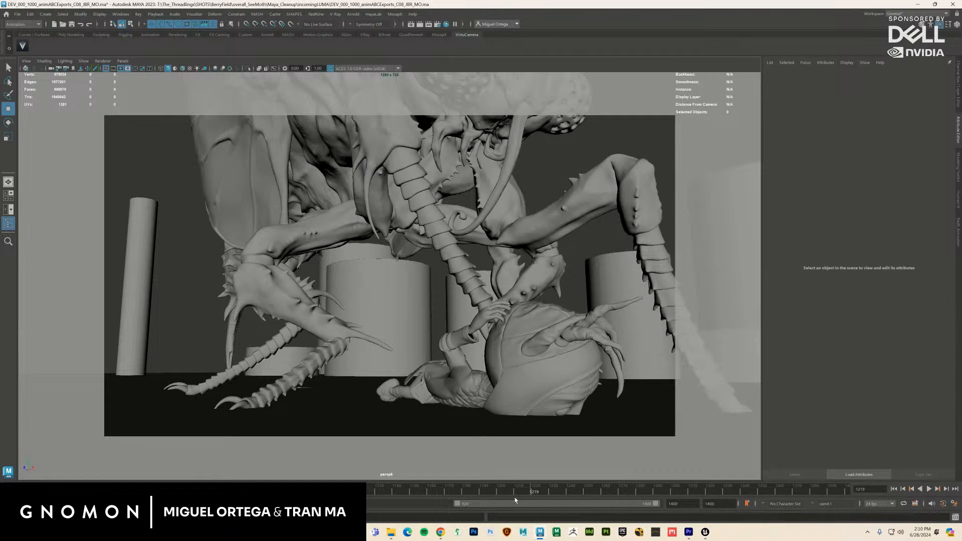
pyautogui.hotkey('alt', ',')
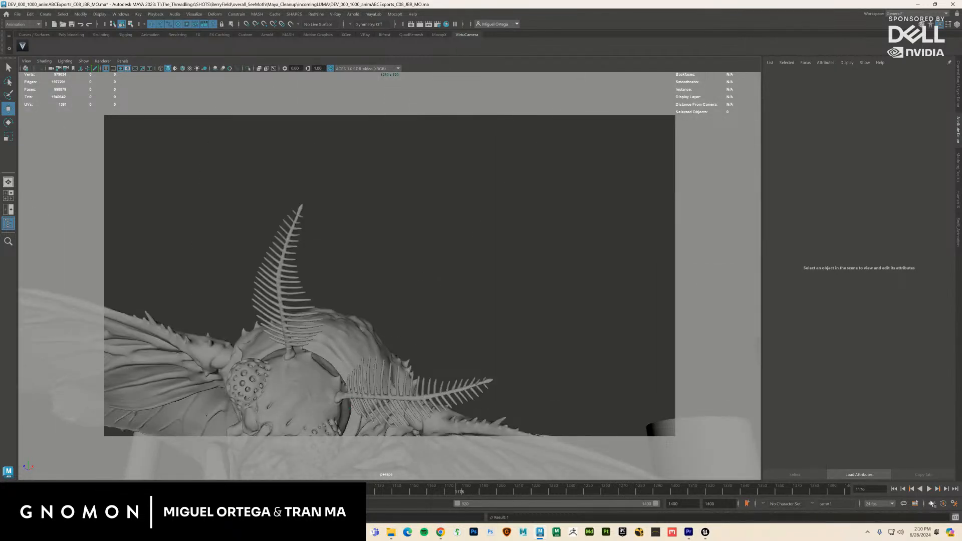
pyautogui.click(930, 490)
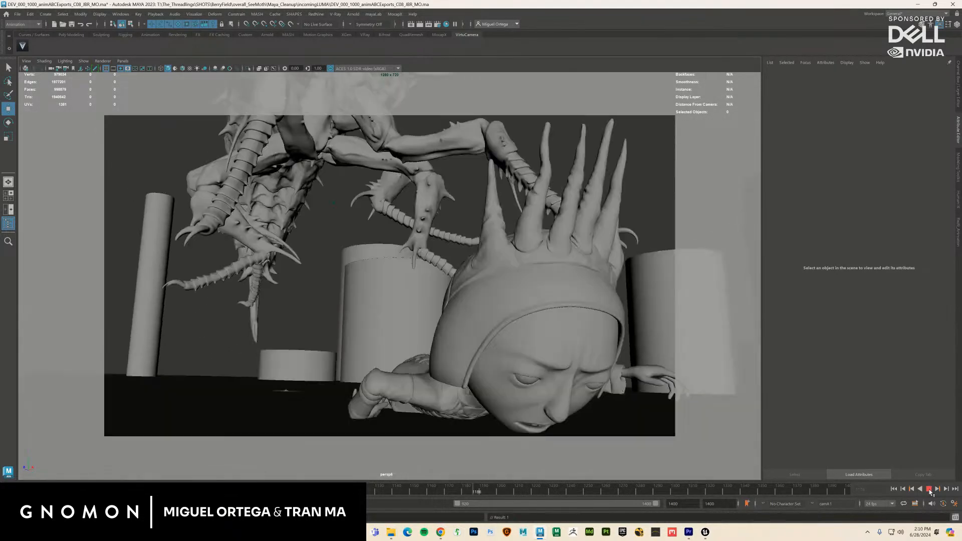
pyautogui.click(929, 489)
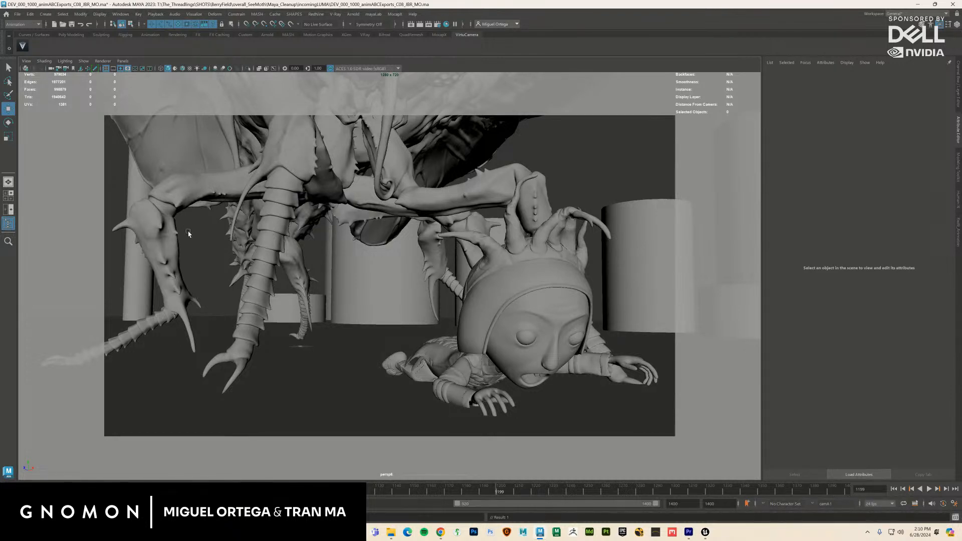
# Step: Select the camera, review the shot up to frame 1230 and rotate the camera slightly there in the second view
pyautogui.click(31, 65)
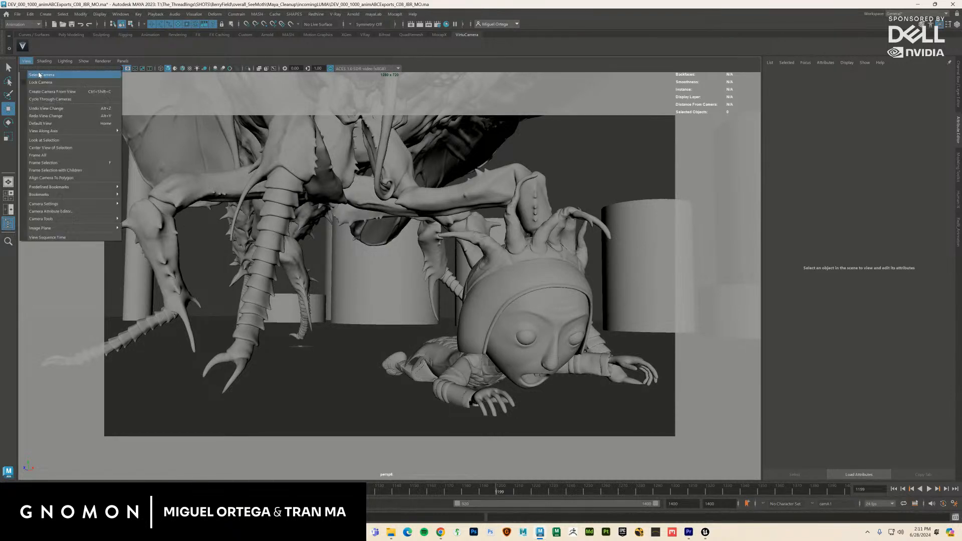
pyautogui.click(40, 74)
pyautogui.click(502, 492)
pyautogui.hotkey('alt', 'v')
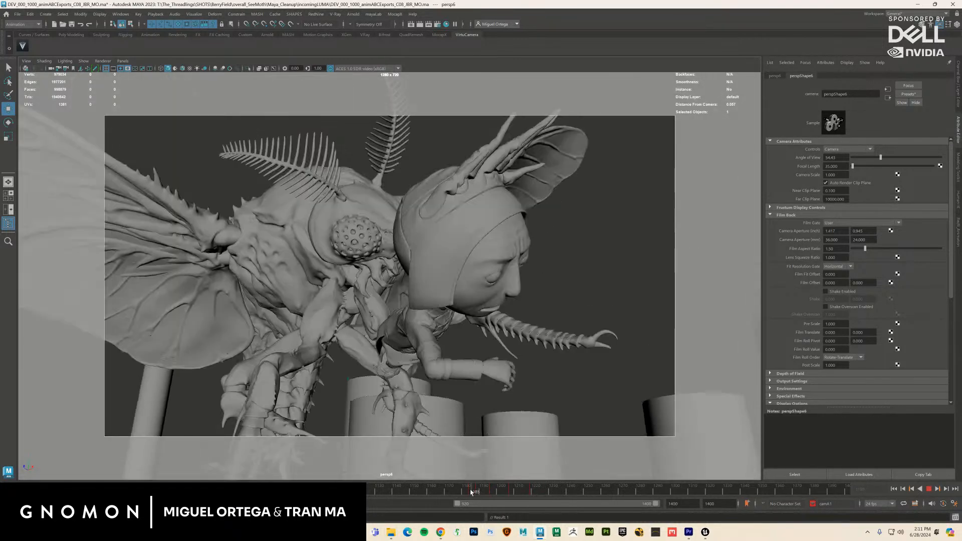
pyautogui.click(471, 493)
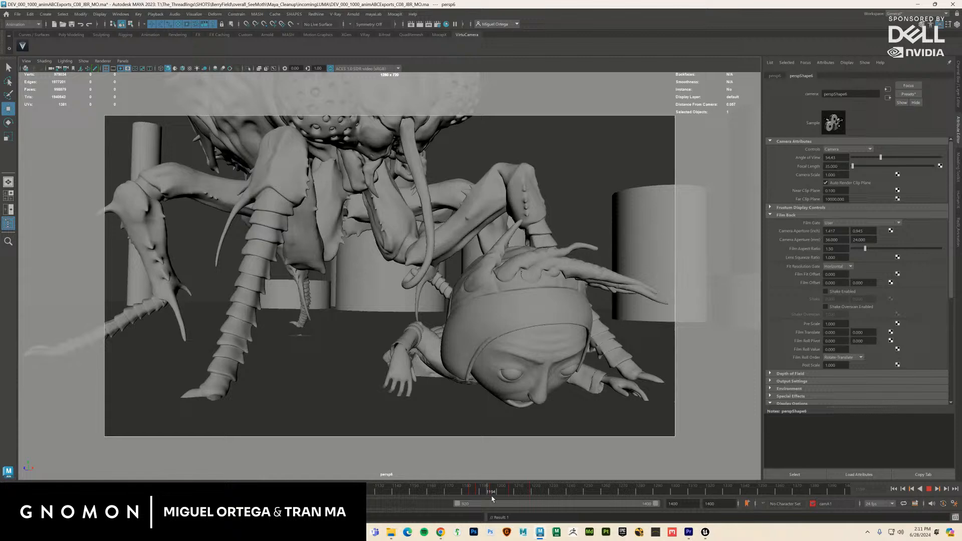
pyautogui.moveTo(491, 499)
pyautogui.mouseDown()
pyautogui.moveTo(526, 500)
pyautogui.moveTo(462, 497)
pyautogui.moveTo(537, 495)
pyautogui.moveTo(415, 498)
pyautogui.moveTo(554, 487)
pyautogui.mouseUp()
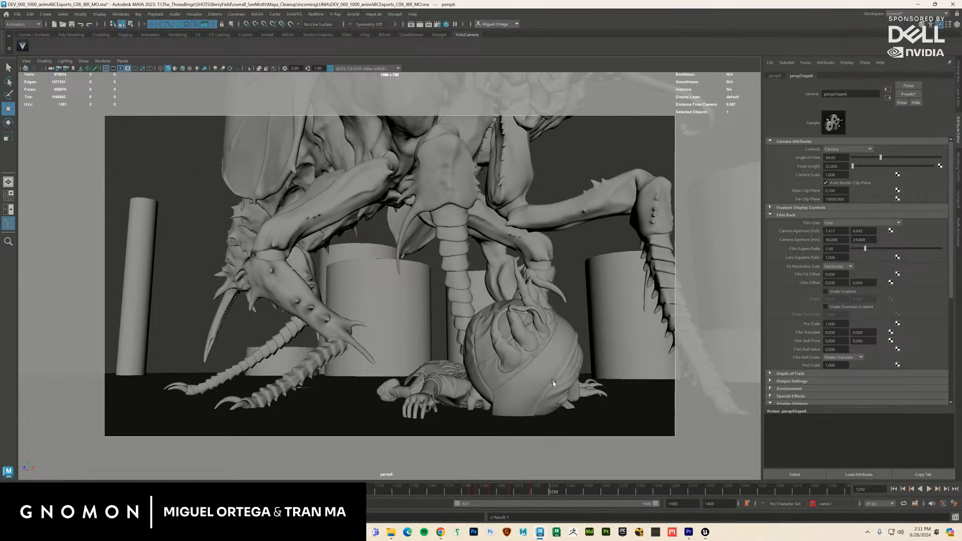
pyautogui.press('space')
pyautogui.press('e')
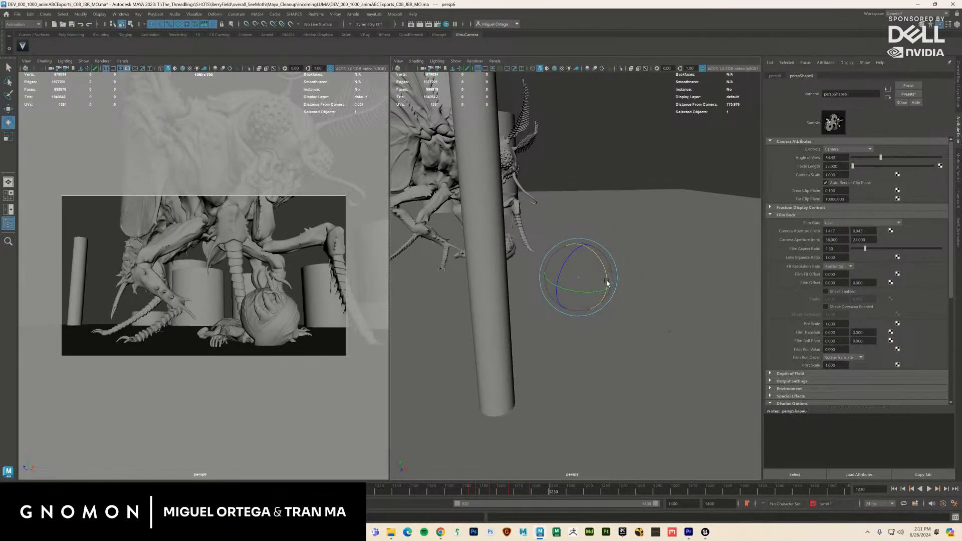
pyautogui.moveTo(607, 284)
pyautogui.mouseDown()
pyautogui.moveTo(604, 298)
pyautogui.moveTo(596, 293)
pyautogui.moveTo(607, 286)
pyautogui.mouseUp()
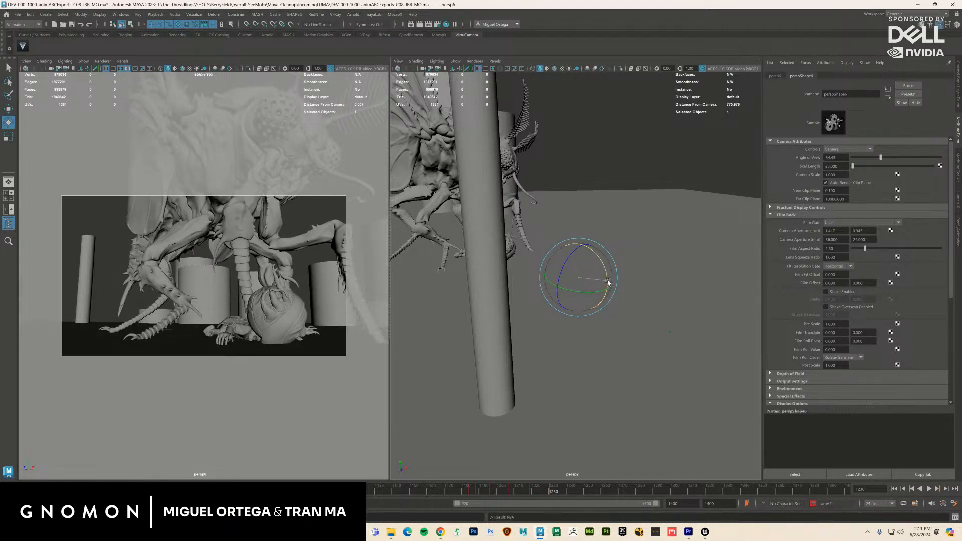
# Step: Go back to frame 1212, save the Maya scene and deselect the camera
pyautogui.moveTo(550, 493); pyautogui.dragTo(521, 492)
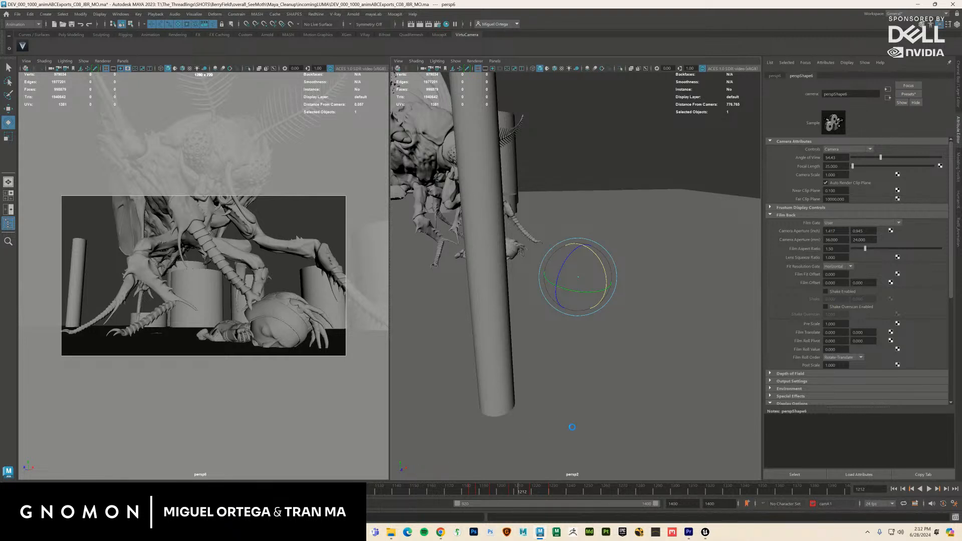
pyautogui.hotkey('ctrl', 's')
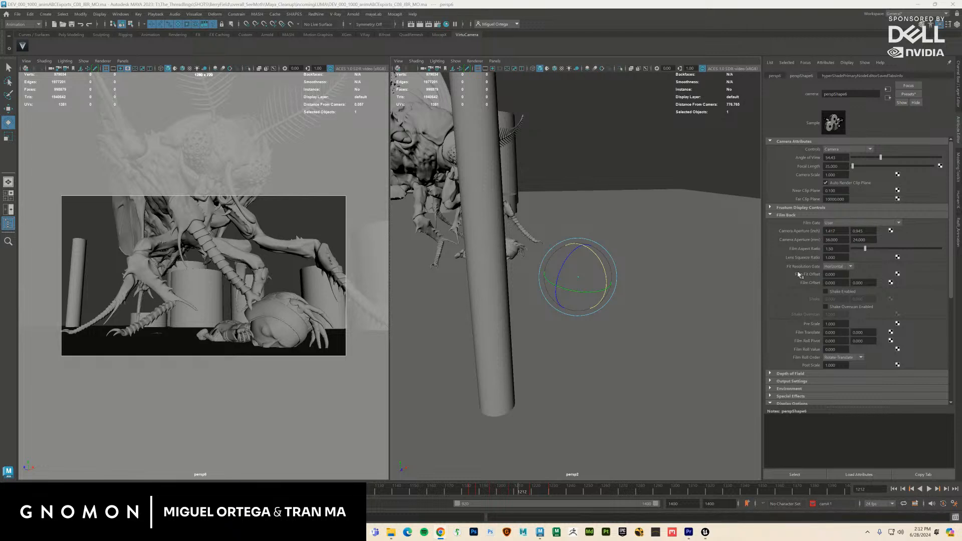
pyautogui.click(308, 221)
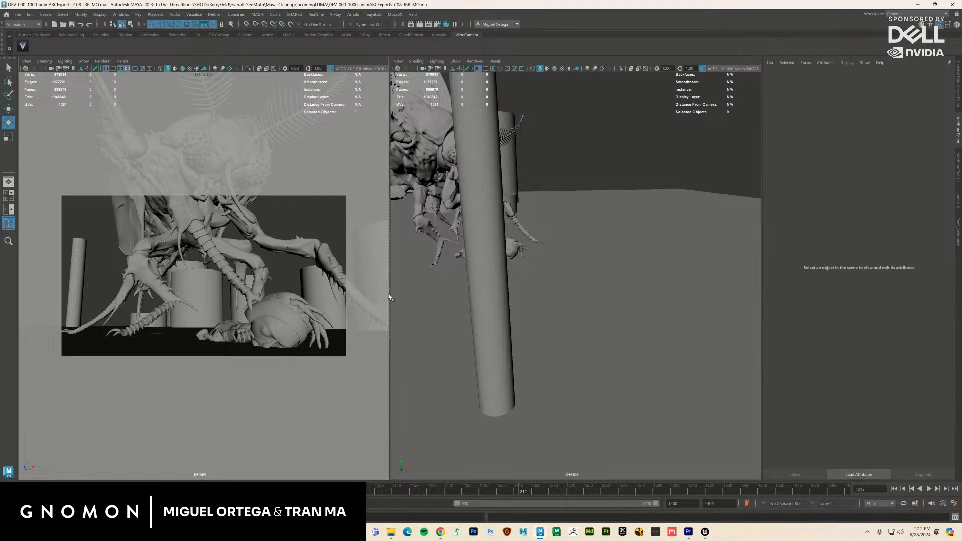
# Step: Switch to Premiere Pro, save the THREADLINGS_21 project and close the program
pyautogui.click(689, 532)
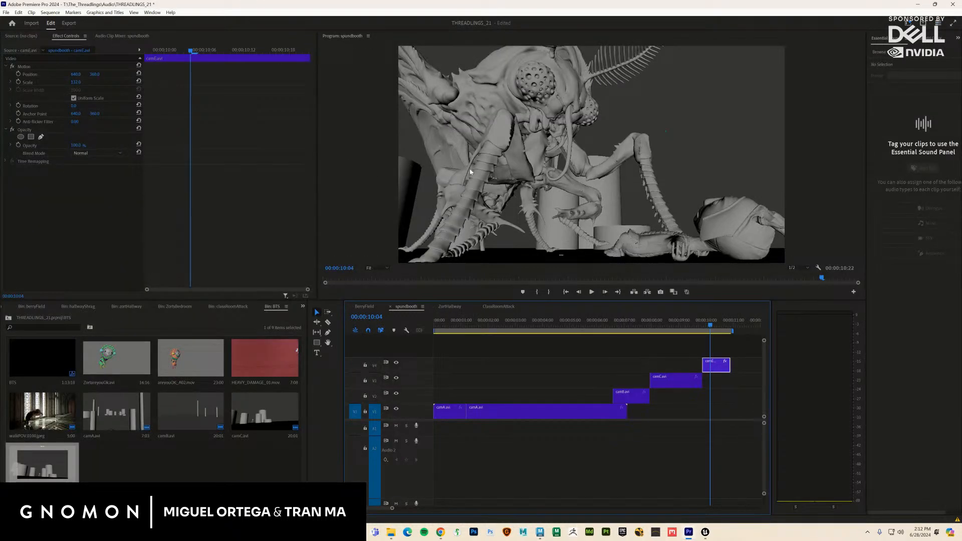
pyautogui.click(5, 13)
pyautogui.click(35, 121)
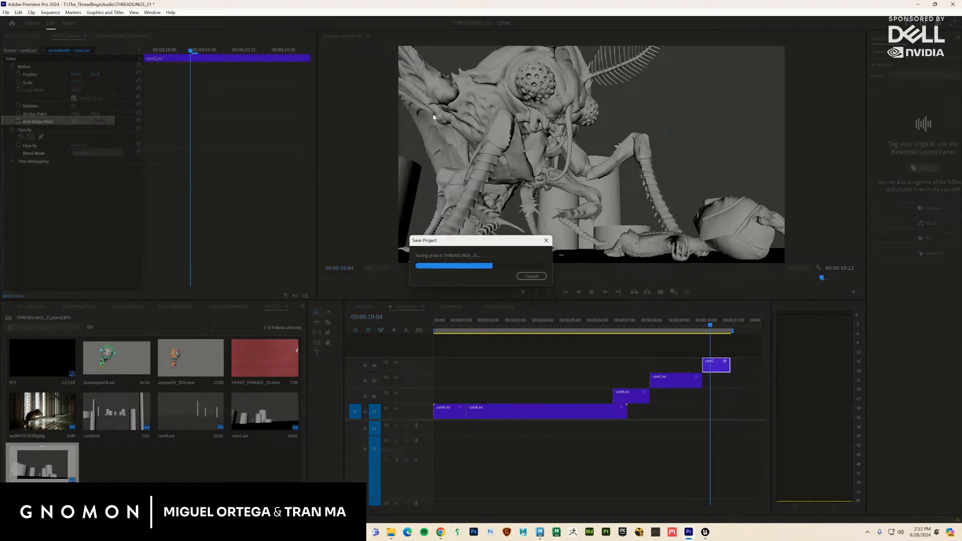
pyautogui.click(953, 4)
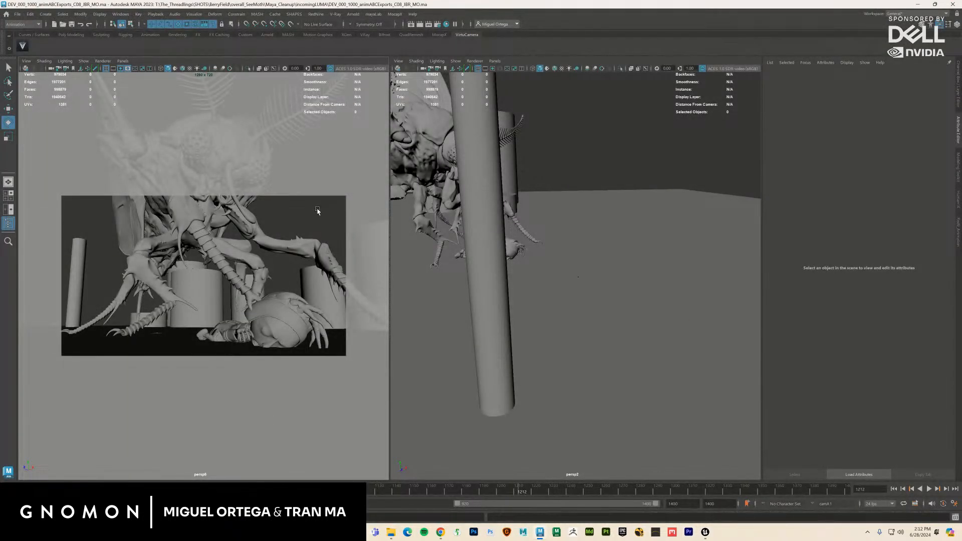
# Step: Maximize the shot camera's view in Maya and turn off its resolution gate
pyautogui.press('space')
pyautogui.click(26, 61)
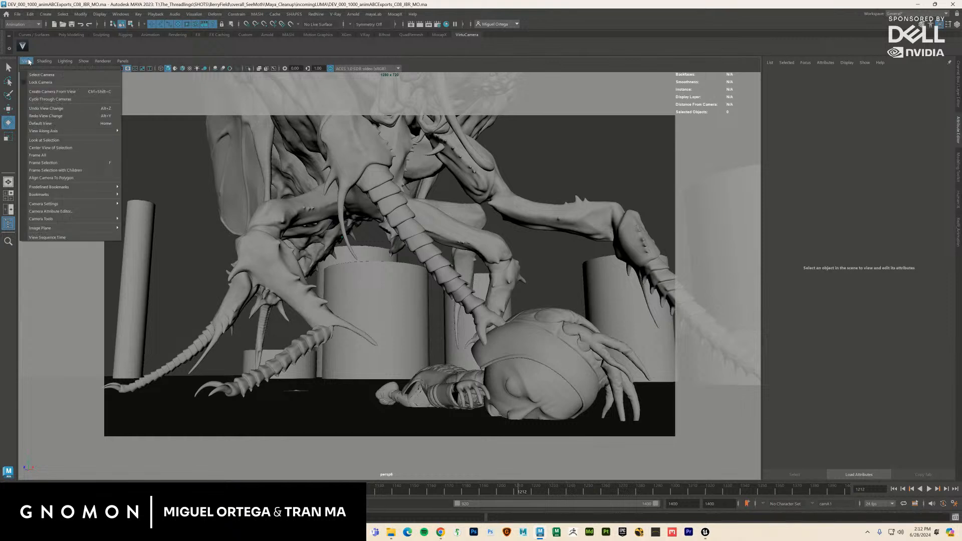
pyautogui.moveTo(76, 203)
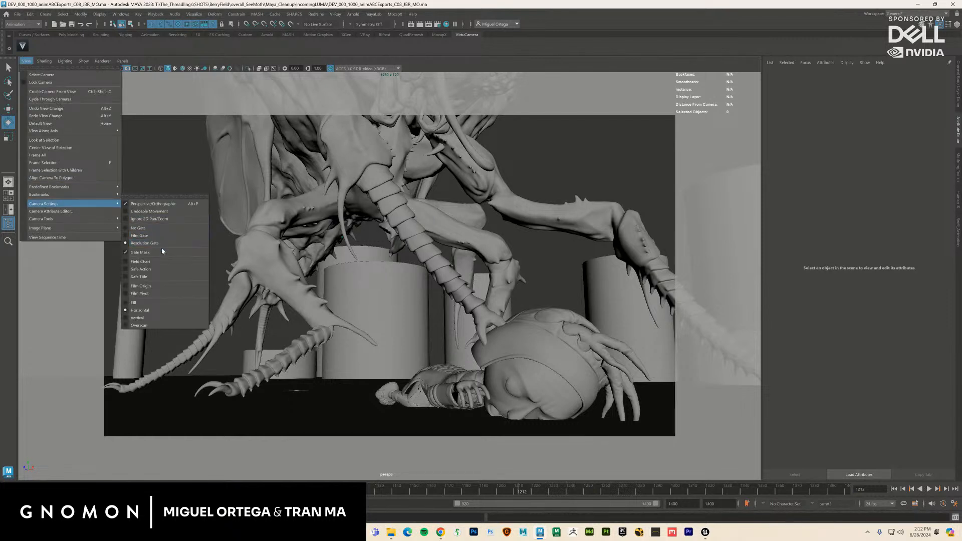
pyautogui.click(167, 229)
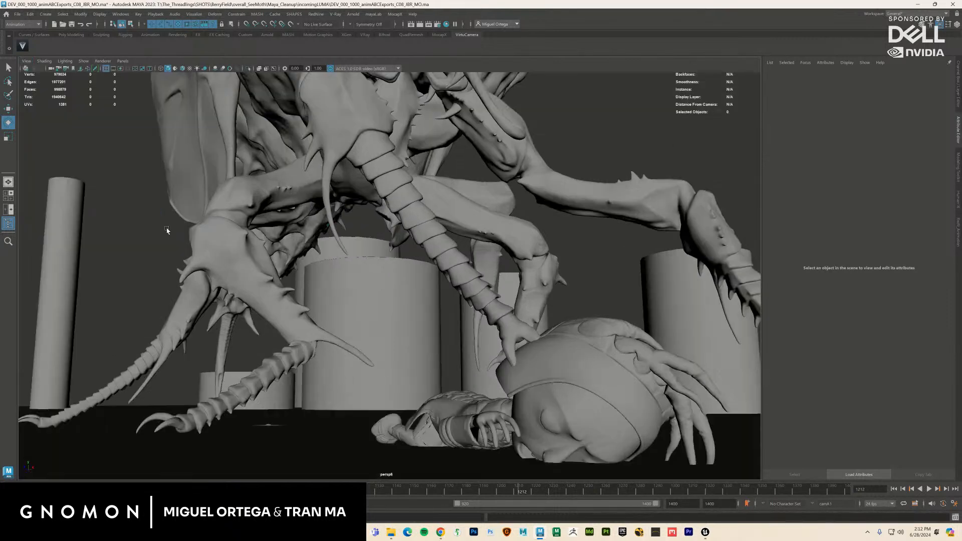
# Step: Playblast the shot from camF with the movie file named camF and close the rendered movie after viewing it
pyautogui.rightClick(307, 489)
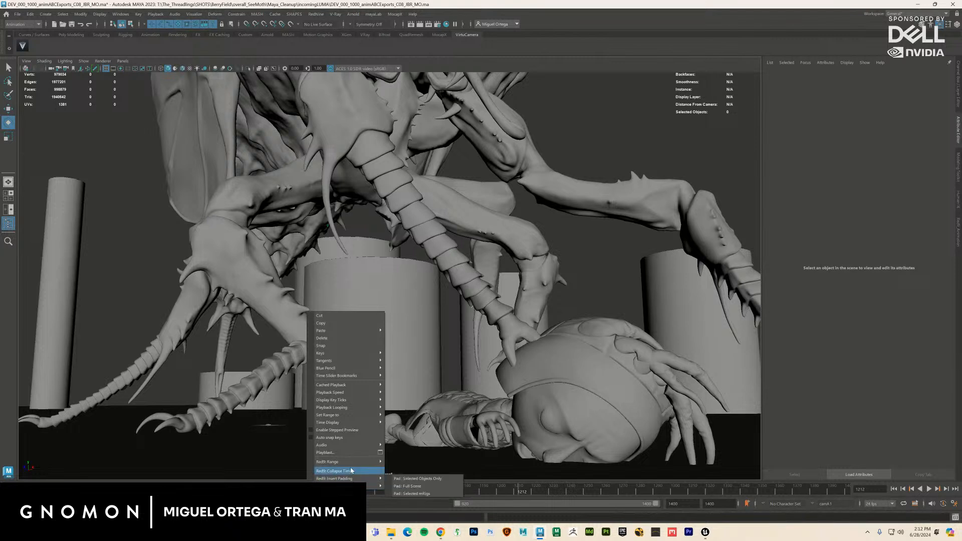
pyautogui.click(380, 454)
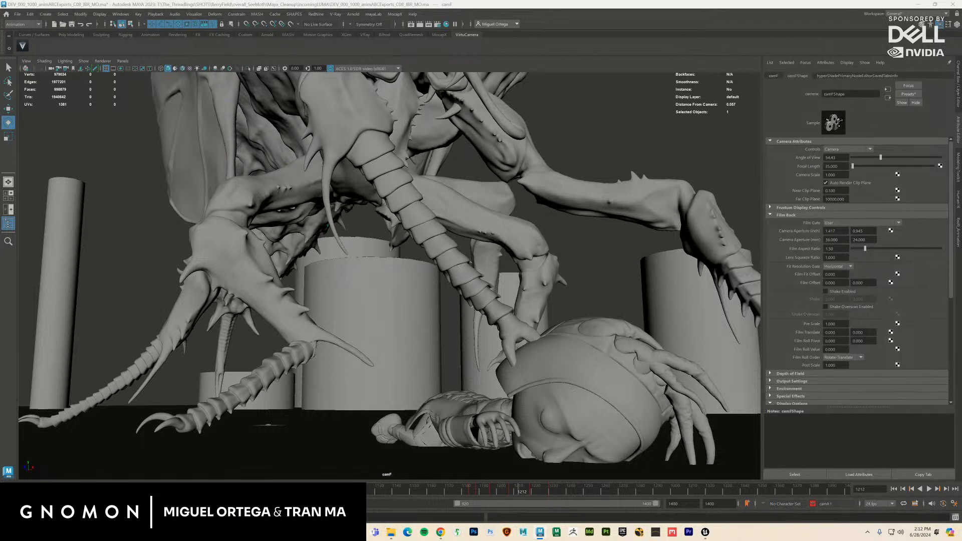
pyautogui.rightClick(451, 493)
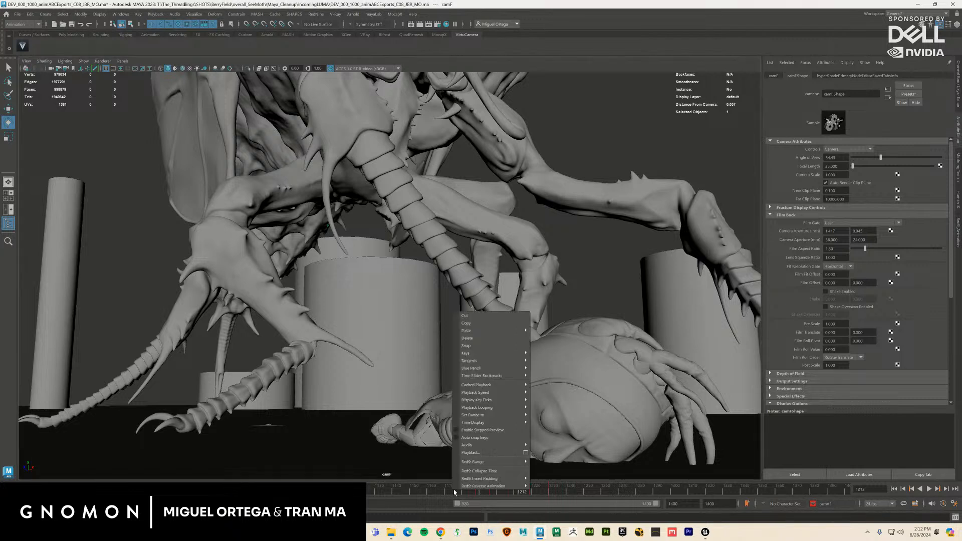
pyautogui.click(526, 454)
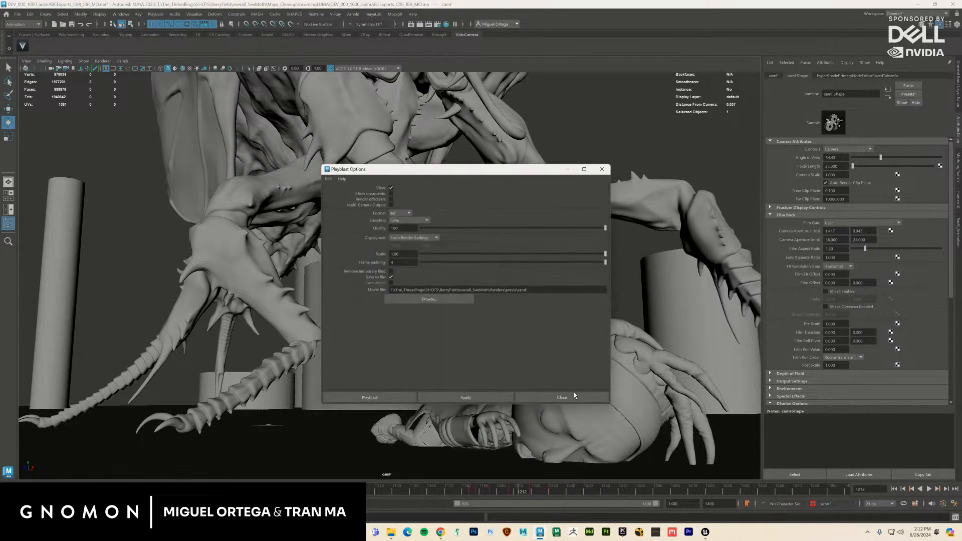
pyautogui.click(540, 290)
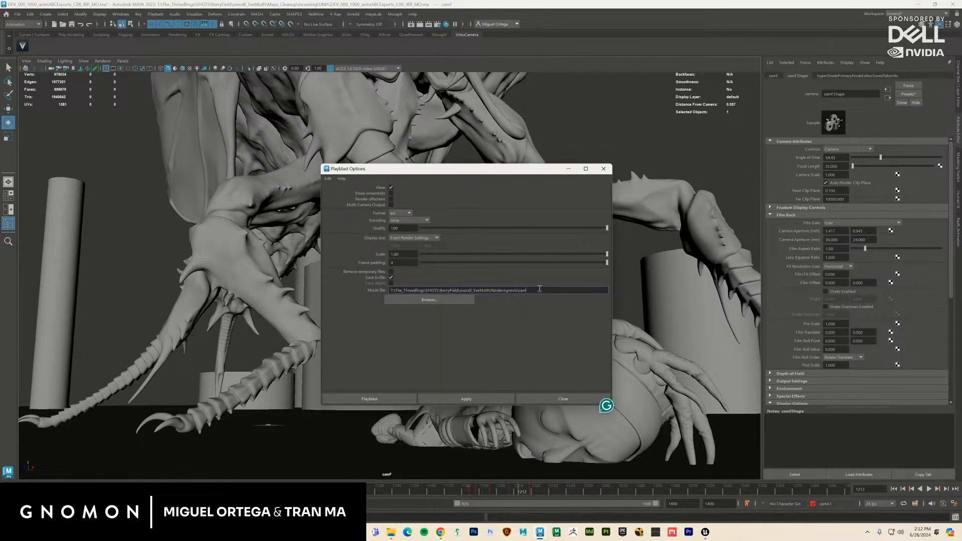
pyautogui.click(375, 399)
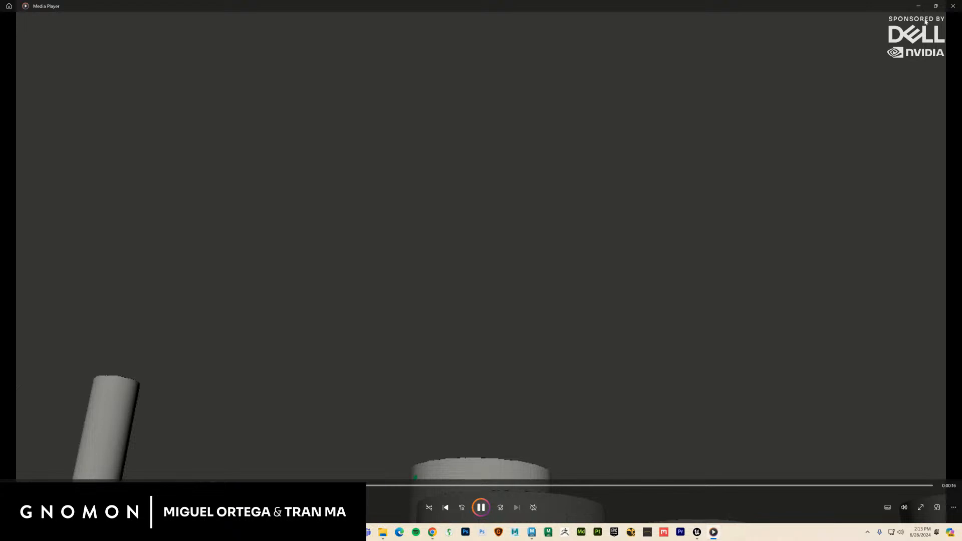
pyautogui.click(952, 6)
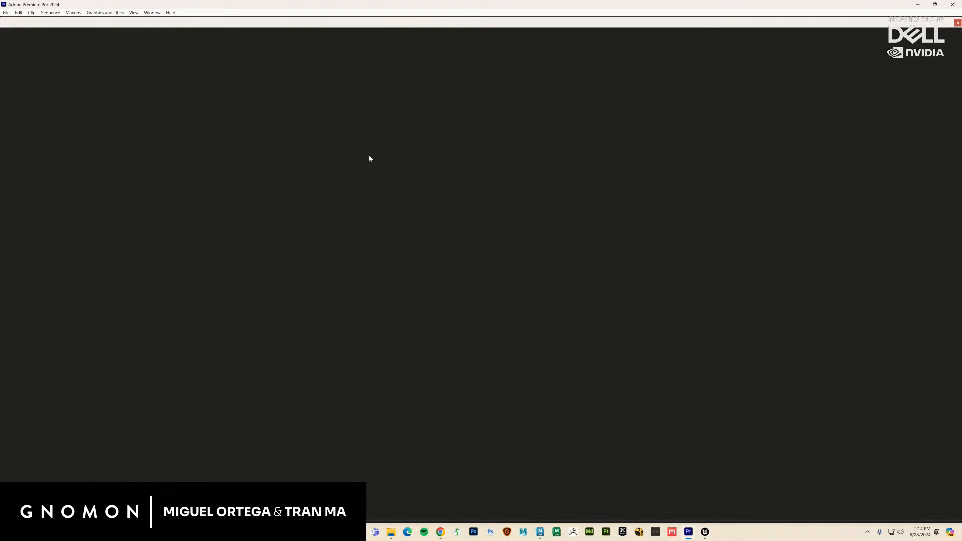
# Step: Switch to Premiere Pro, reopen the THREADLINGS_21 project and import camF.avi into the BTS bin
pyautogui.click(361, 259)
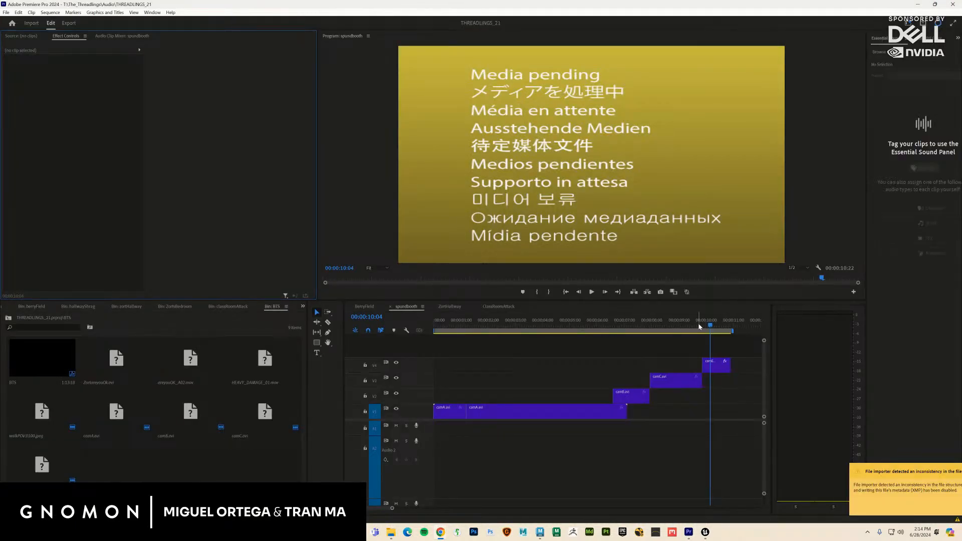
pyautogui.moveTo(711, 327); pyautogui.dragTo(625, 329)
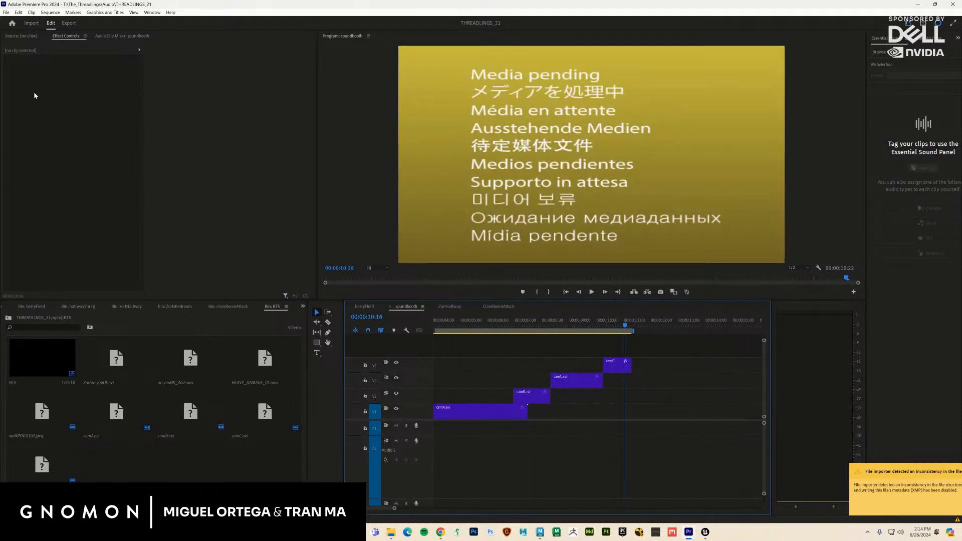
pyautogui.click(6, 12)
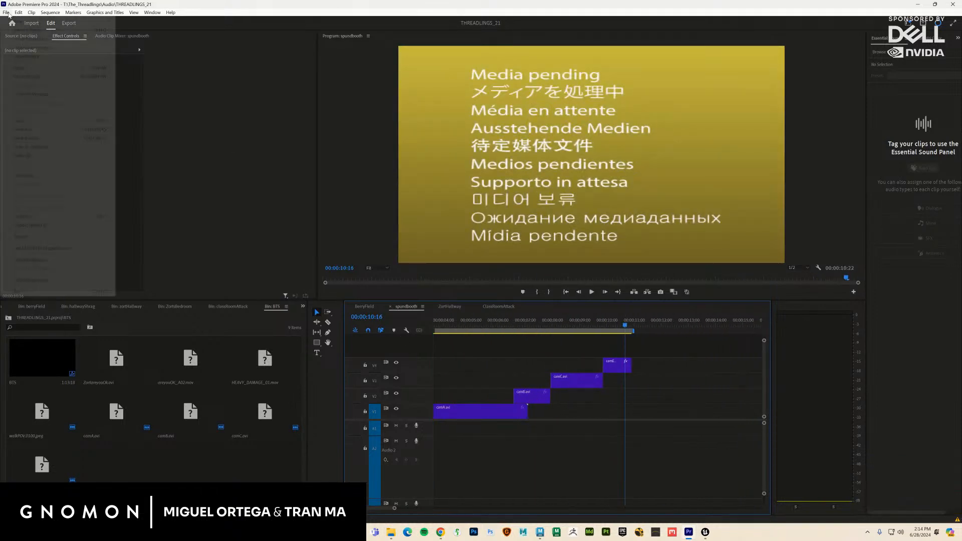
pyautogui.click(77, 219)
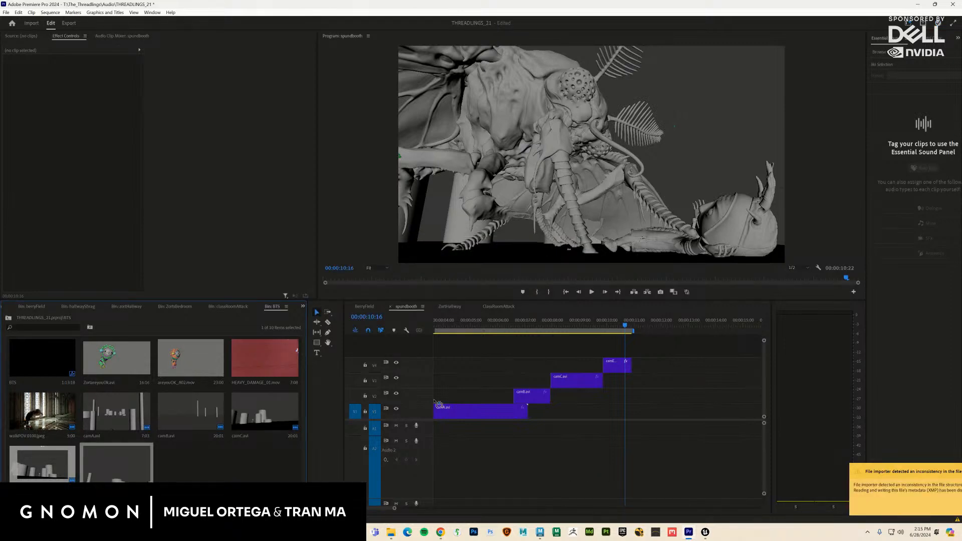
# Step: Place camF.avi on video track V5 from the sequence start and remove its portion before the end of camE.avi
pyautogui.moveTo(438, 404); pyautogui.dragTo(628, 358)
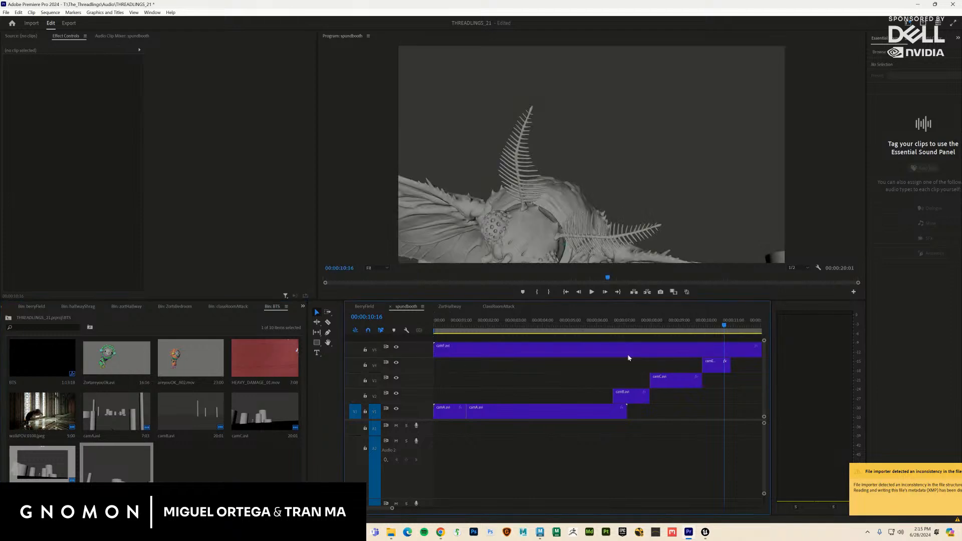
pyautogui.moveTo(704, 326); pyautogui.dragTo(711, 326)
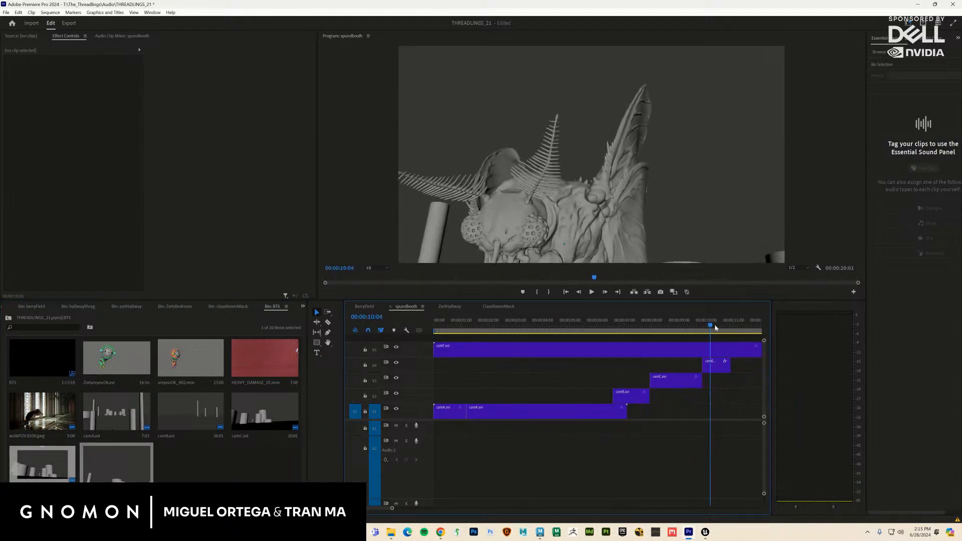
pyautogui.click(717, 356)
pyautogui.press('Delete')
# Step: Extend the end of camE.avi on V4 and slide camF.avi earlier to overlap it slightly
pyautogui.click(715, 326)
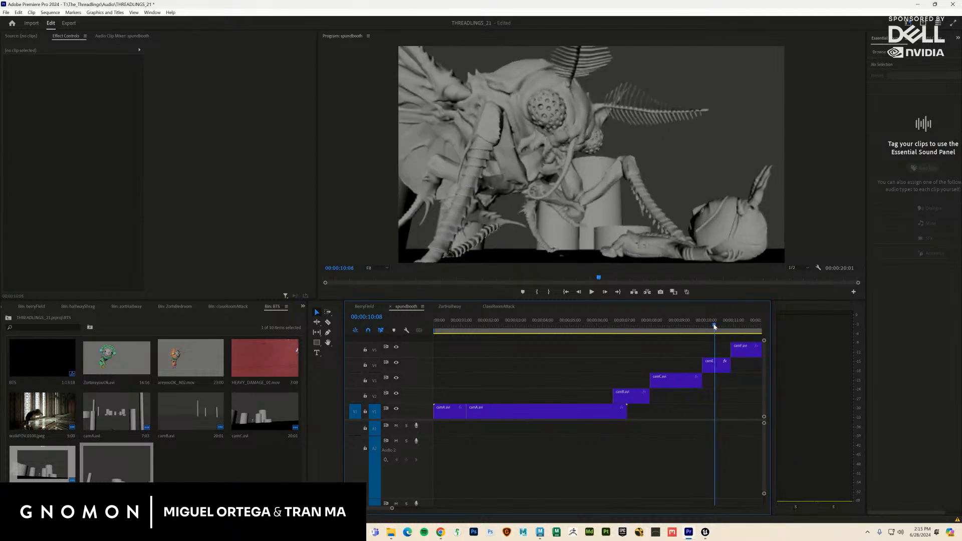
pyautogui.moveTo(715, 326); pyautogui.dragTo(639, 331)
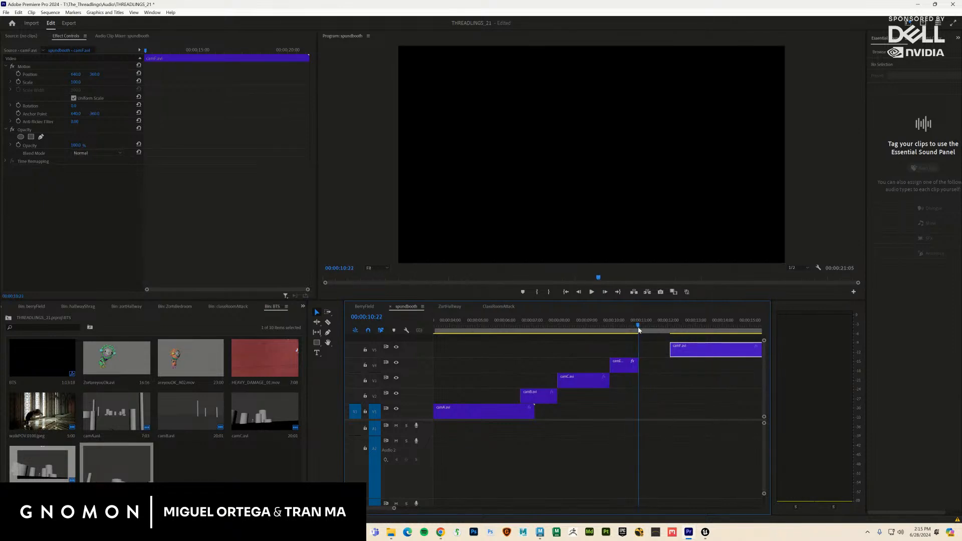
pyautogui.moveTo(637, 371); pyautogui.dragTo(651, 370)
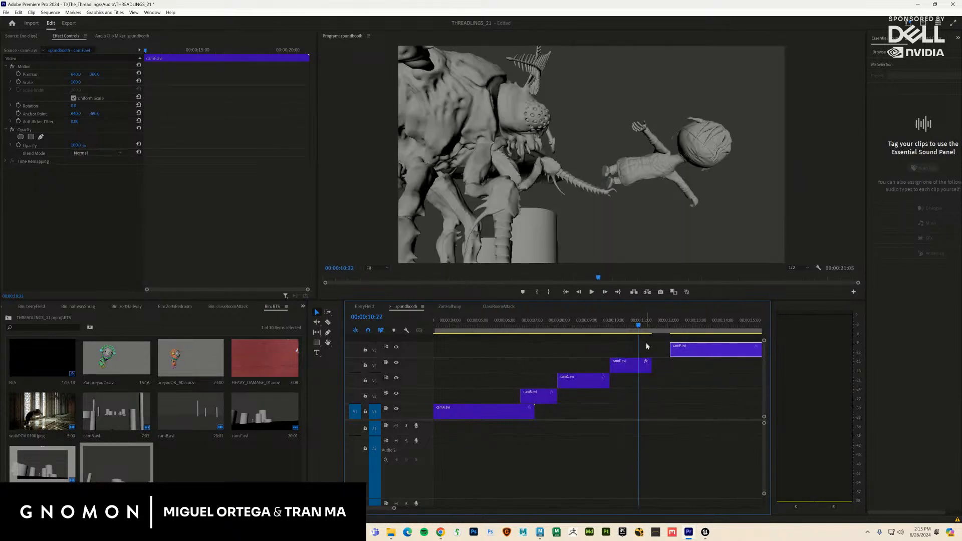
pyautogui.moveTo(638, 326); pyautogui.dragTo(642, 328)
pyautogui.moveTo(687, 349); pyautogui.dragTo(648, 327)
pyautogui.press('space')
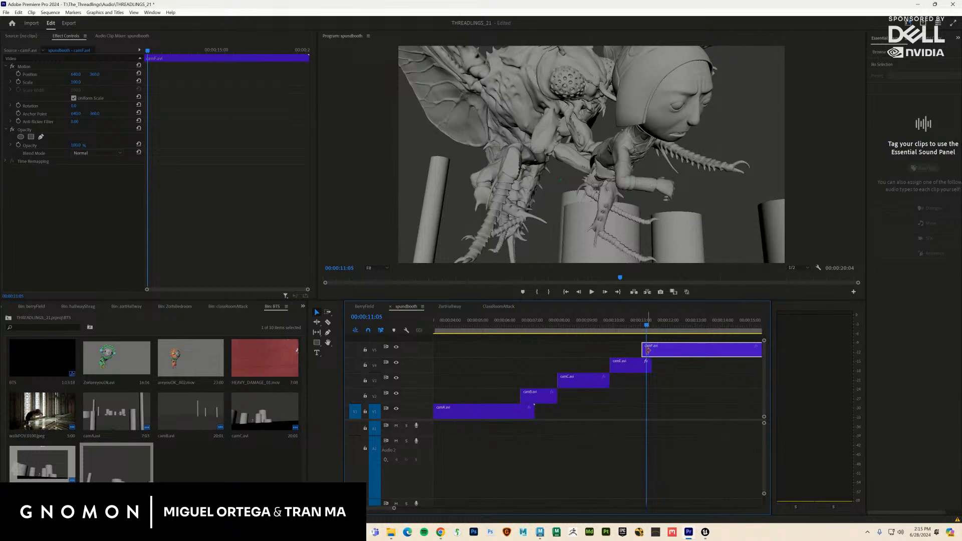
# Step: Cut camF.avi at 00:00:11:05 and delete the short piece before the cut
pyautogui.click(647, 350)
pyautogui.press('v')
pyautogui.press('Delete')
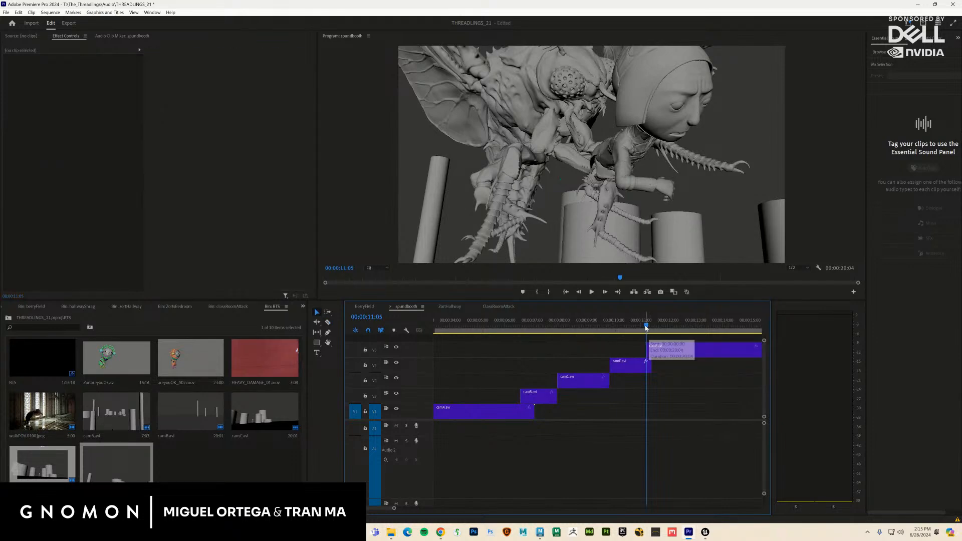
# Step: Review the transition from camE.avi to camF.avi and play the whole sequence from the start in full screen
pyautogui.press('space')
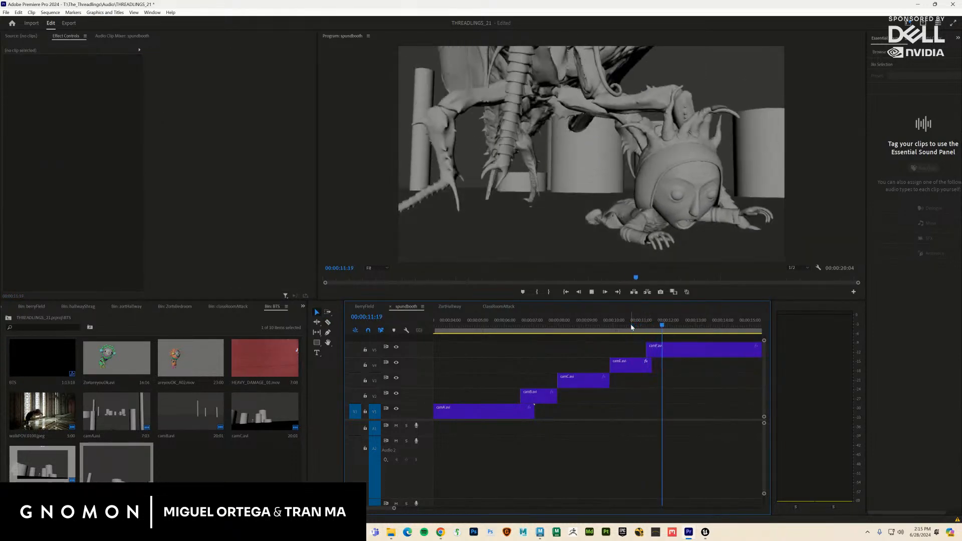
pyautogui.press('space')
pyautogui.click(640, 327)
pyautogui.moveTo(640, 330); pyautogui.dragTo(586, 328)
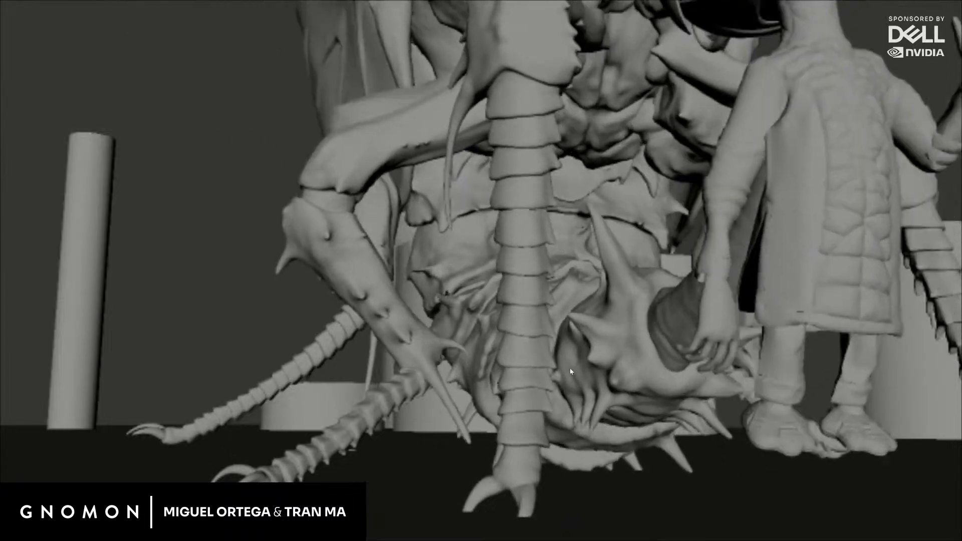
pyautogui.press('Escape')
pyautogui.press('space')
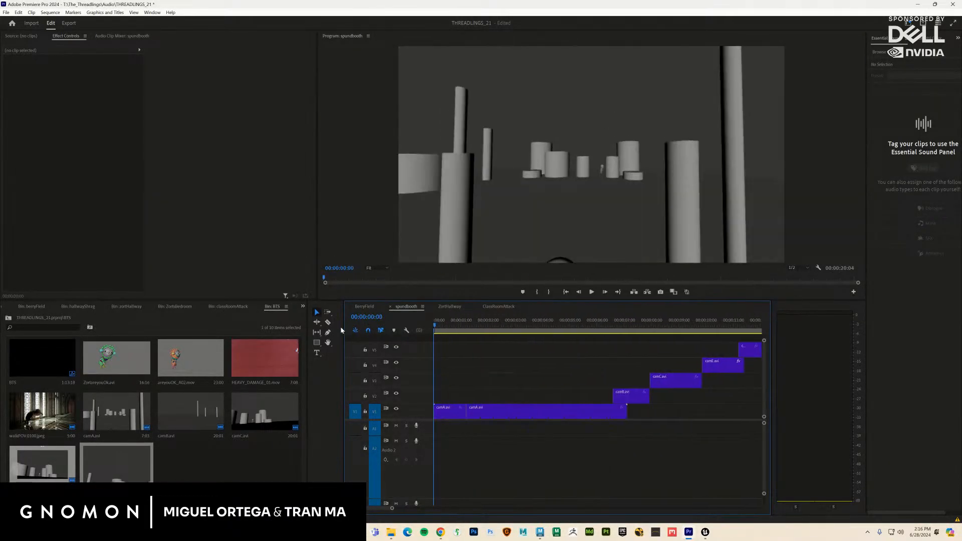
pyautogui.hotkey('ctrl', '`')
pyautogui.press('space')
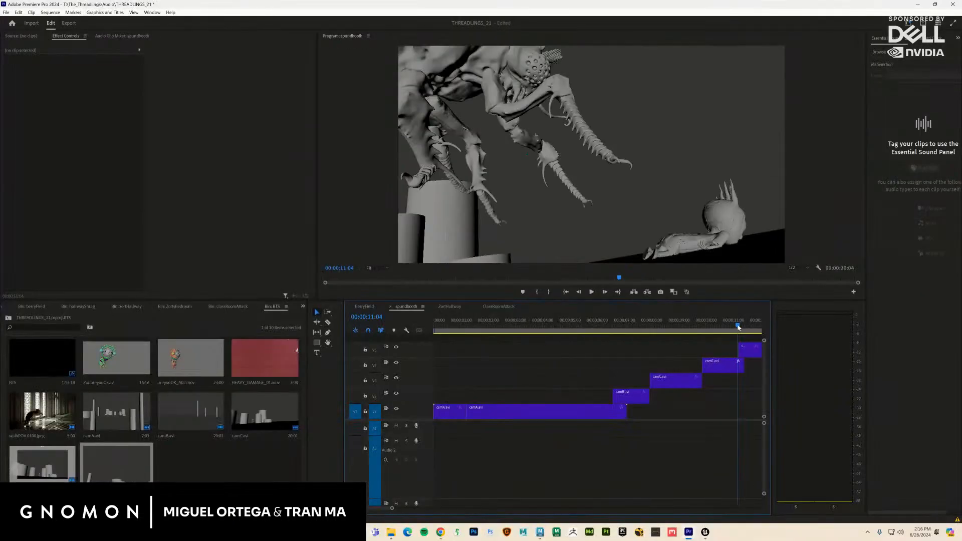
# Step: Extend the start of camF.avi earlier, recut it at 00:00:11:02 and remove the leading piece
pyautogui.moveTo(738, 328)
pyautogui.mouseDown()
pyautogui.moveTo(689, 330)
pyautogui.moveTo(742, 329)
pyautogui.moveTo(729, 329)
pyautogui.moveTo(727, 349)
pyautogui.moveTo(726, 328)
pyautogui.moveTo(737, 327)
pyautogui.mouseUp()
pyautogui.click(724, 328)
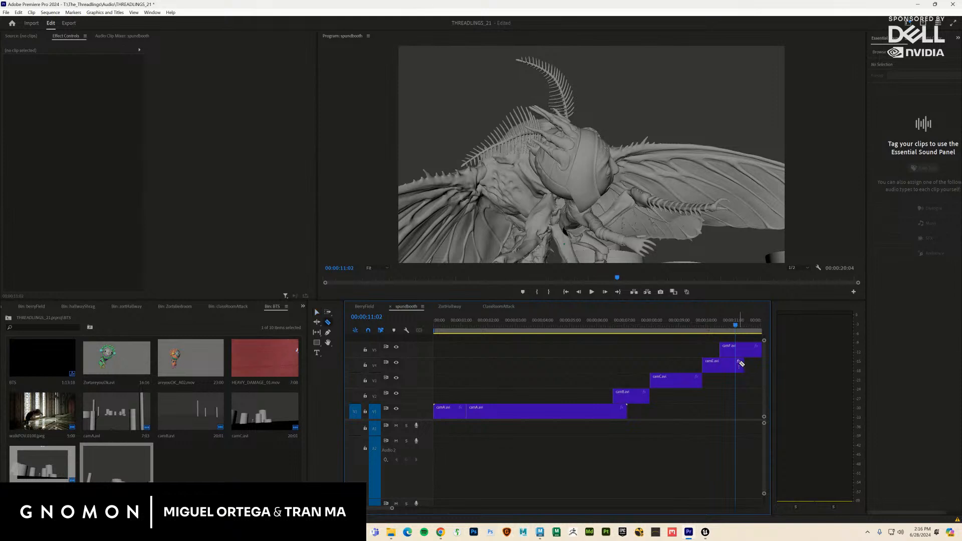
pyautogui.moveTo(721, 349); pyautogui.dragTo(736, 325)
pyautogui.click(730, 326)
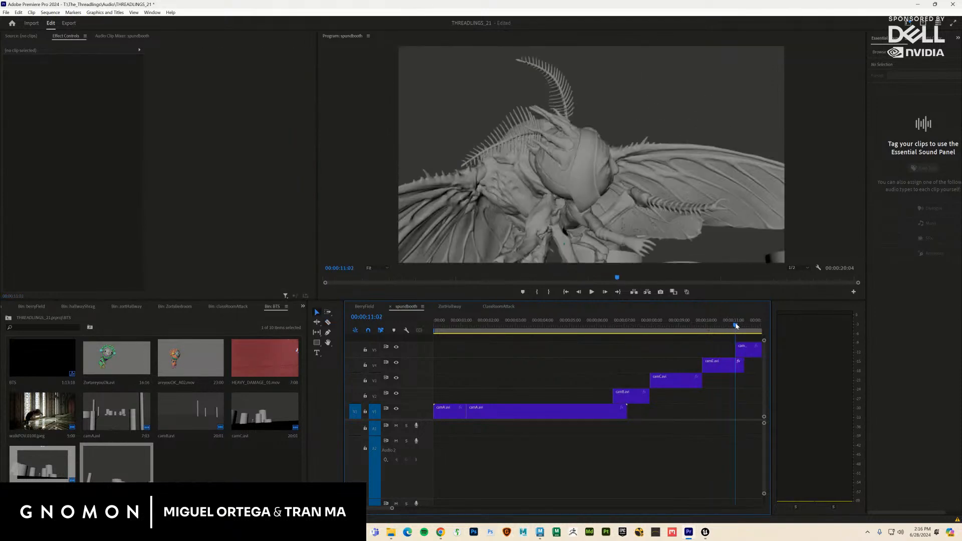
# Step: Play back the recut transition into camF.avi, including once in full screen
pyautogui.click(724, 325)
pyautogui.press('space')
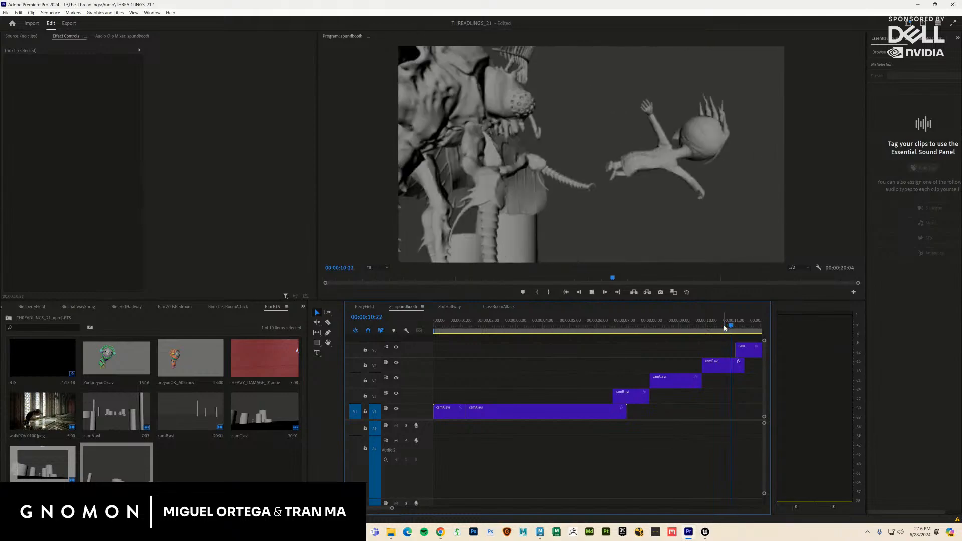
pyautogui.scroll(-5, 726, 326)
pyautogui.press('space')
pyautogui.scroll(5, 544, 331)
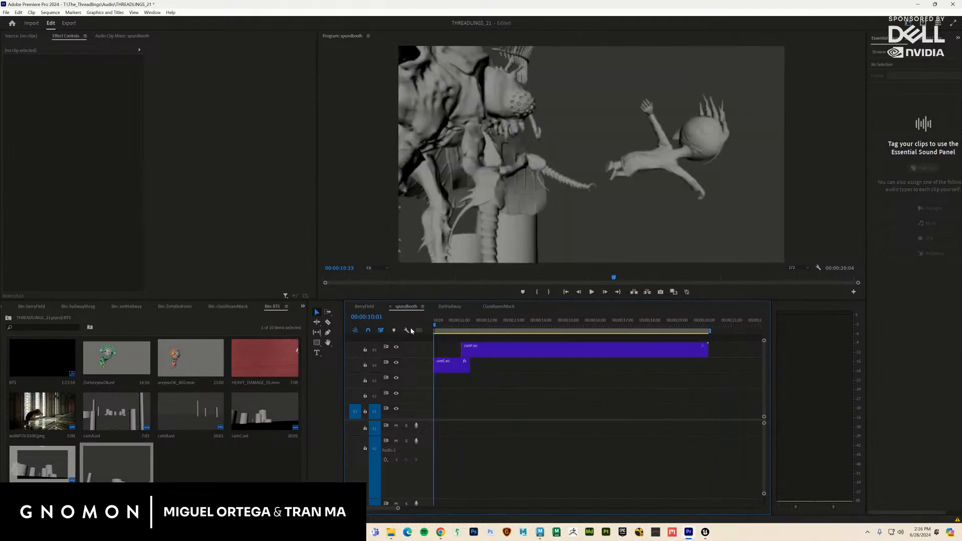
pyautogui.click(535, 333)
pyautogui.hotkey('ctrl', '`')
pyautogui.press('space')
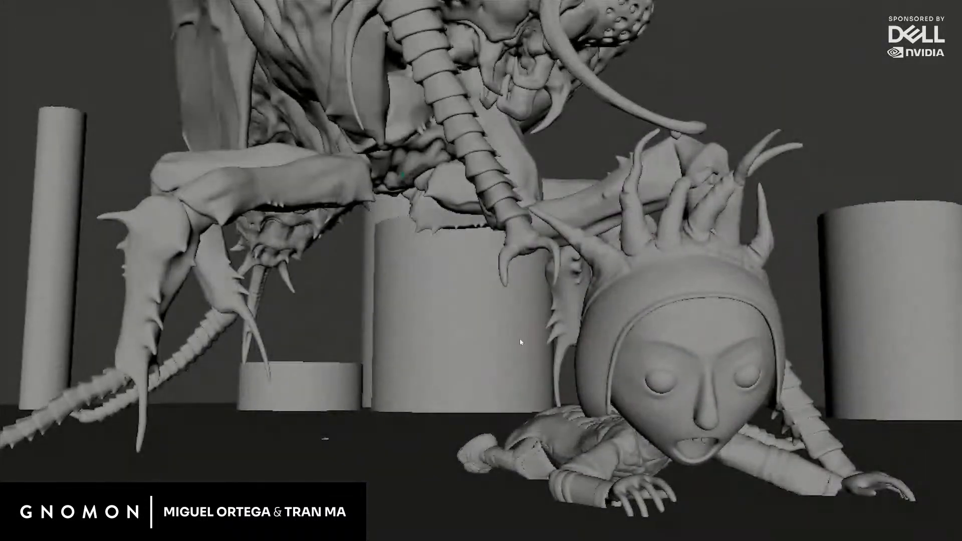
pyautogui.hotkey('ctrl', '`')
pyautogui.moveTo(604, 326); pyautogui.dragTo(571, 325)
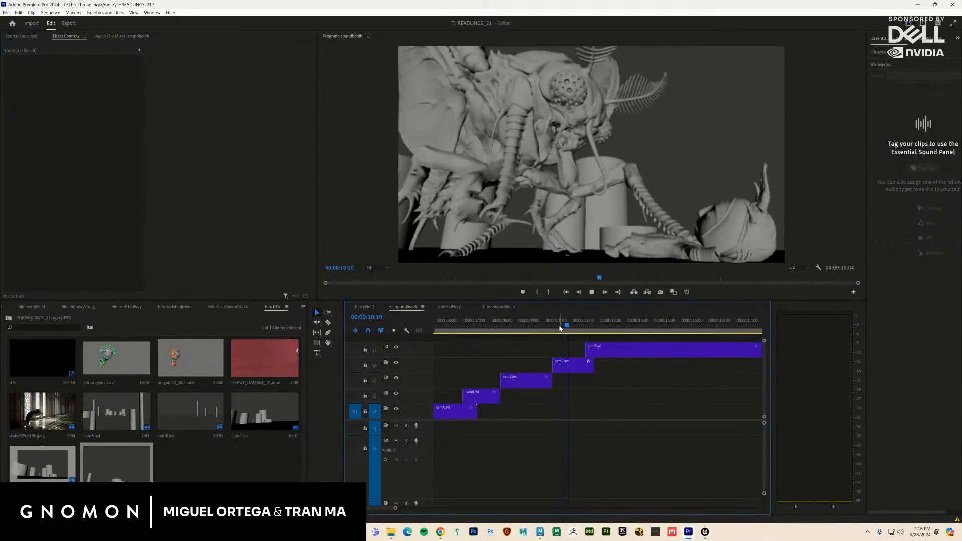
# Step: Check the sequence settings and replay the sequence from its start in full screen
pyautogui.click(50, 13)
pyautogui.click(68, 21)
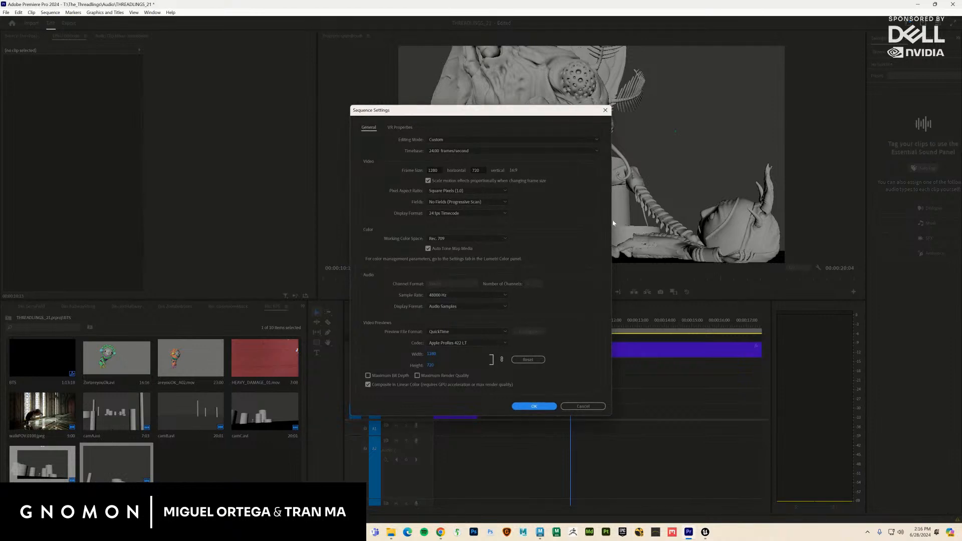
pyautogui.click(605, 111)
pyautogui.press('Home')
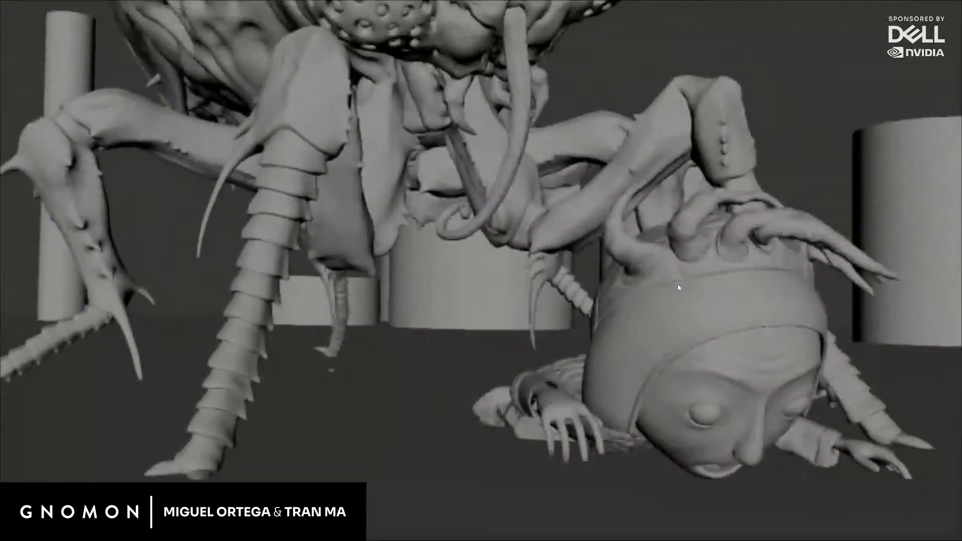
pyautogui.press('Escape')
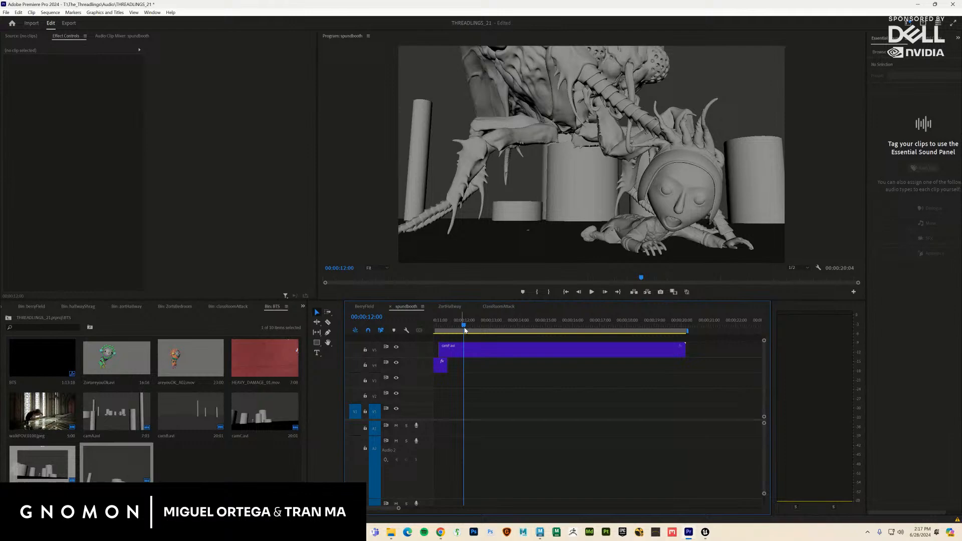
# Step: Shift camF.avi on V5, cut it at 00:00:11:06 and delete the piece before the cut
pyautogui.moveTo(464, 329); pyautogui.dragTo(605, 354)
pyautogui.moveTo(555, 329)
pyautogui.mouseDown()
pyautogui.moveTo(560, 334)
pyautogui.moveTo(546, 335)
pyautogui.moveTo(555, 336)
pyautogui.mouseUp()
pyautogui.moveTo(619, 349); pyautogui.dragTo(558, 326)
pyautogui.click(550, 325)
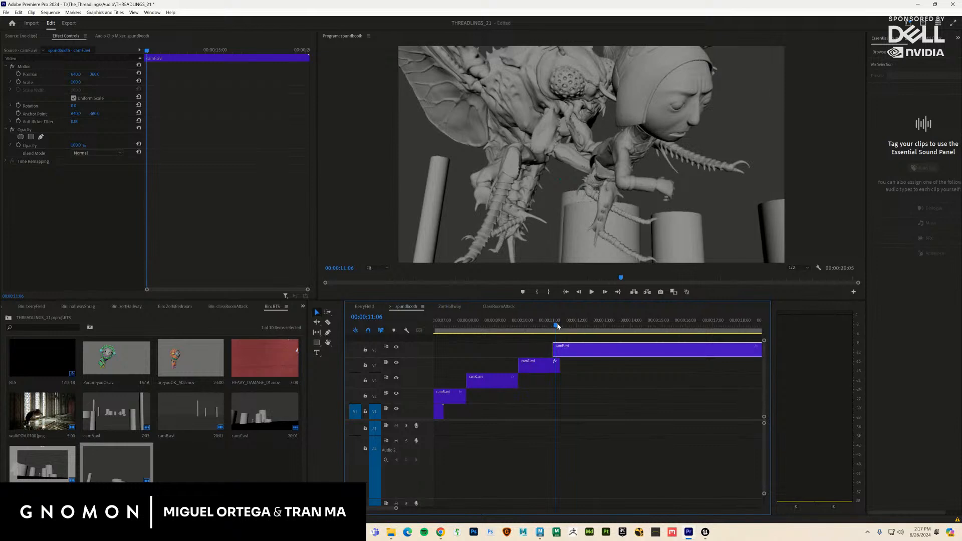
pyautogui.click(561, 354)
pyautogui.press('v')
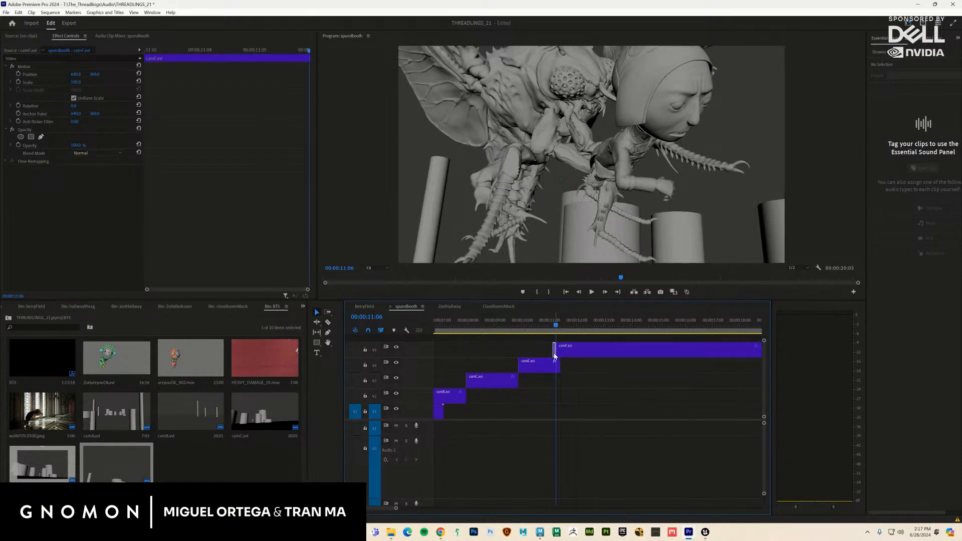
pyautogui.press('Delete')
# Step: Slide the trimmed camF.avi earlier to start at 00:00:11:02 and play back the transition from camE.avi
pyautogui.click(555, 326)
pyautogui.moveTo(555, 327); pyautogui.dragTo(552, 326)
pyautogui.click(565, 347)
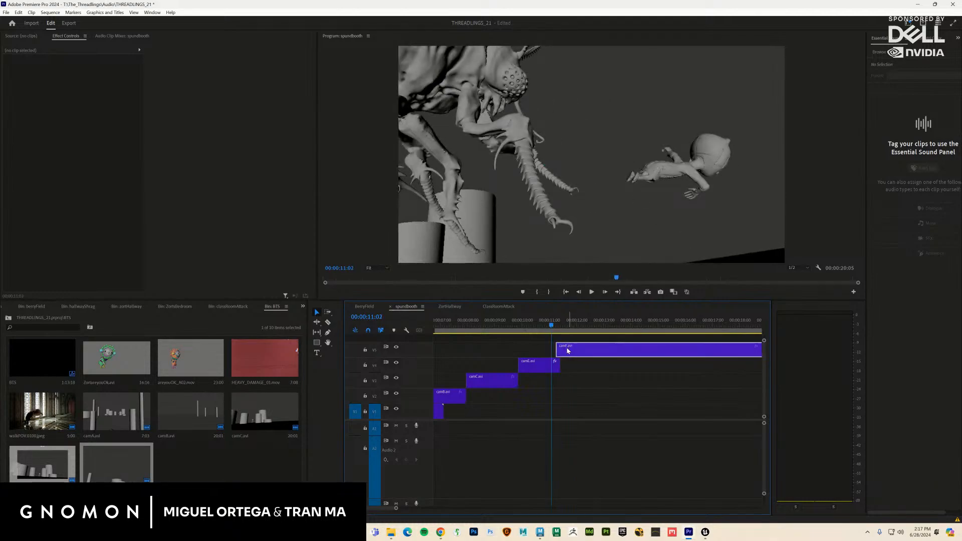
pyautogui.press('space')
pyautogui.click(536, 326)
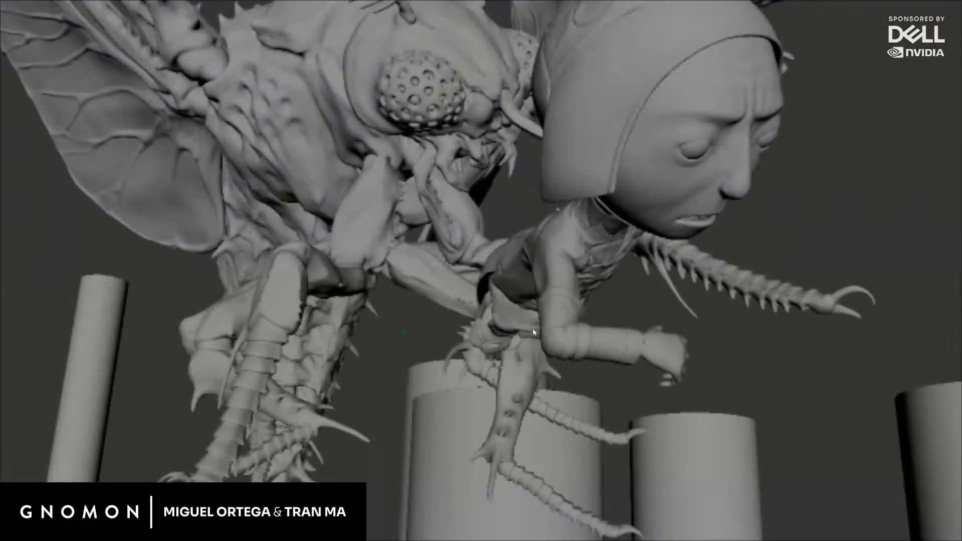
pyautogui.press('space')
pyautogui.click(571, 359)
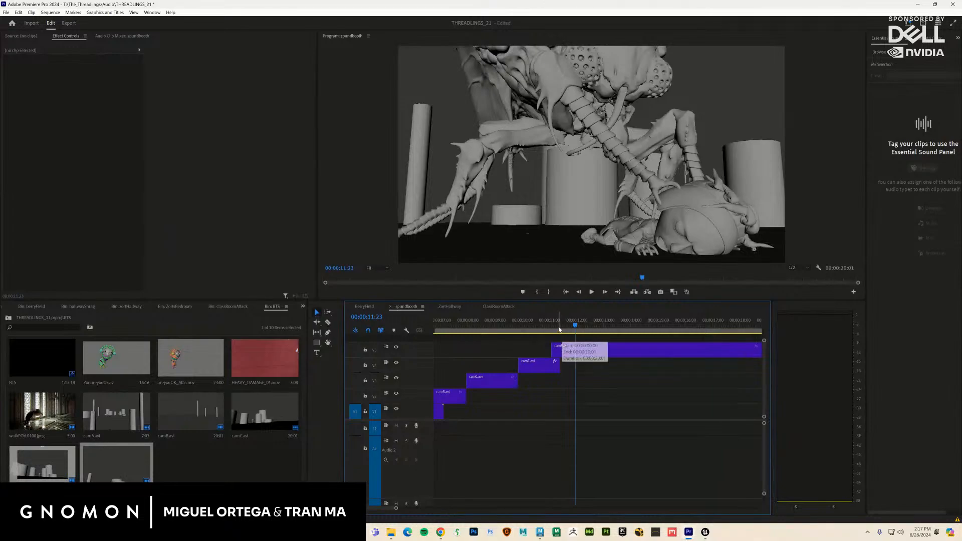
pyautogui.click(543, 327)
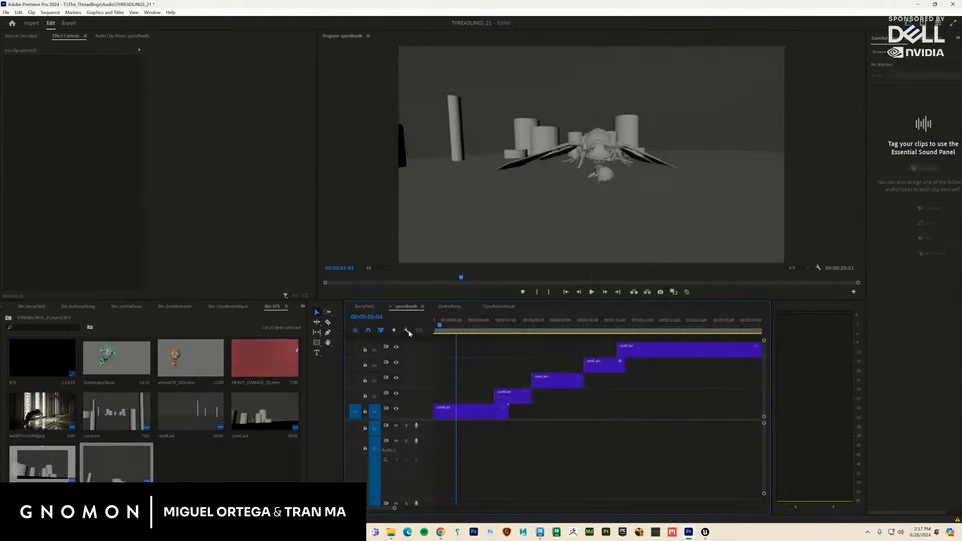
# Step: Play the whole sequence from the start in full screen and save the THREADLINGS_21 project
pyautogui.press('Home')
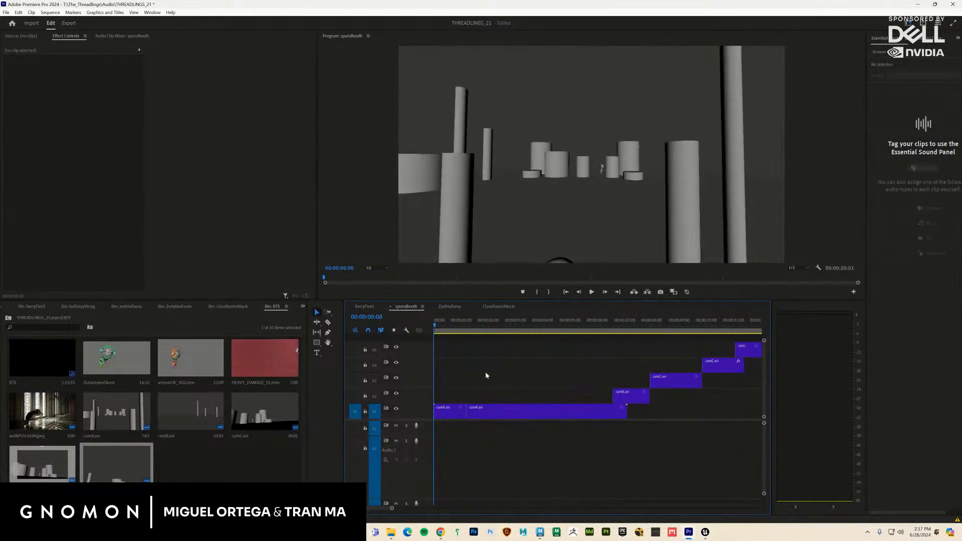
pyautogui.moveTo(393, 509); pyautogui.dragTo(440, 509)
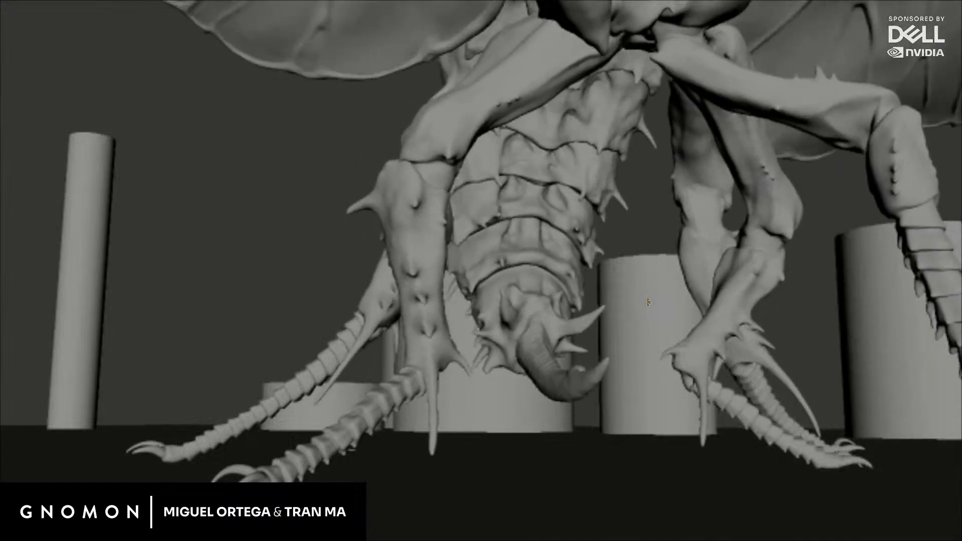
pyautogui.press('Escape')
pyautogui.hotkey('ctrl', 's')
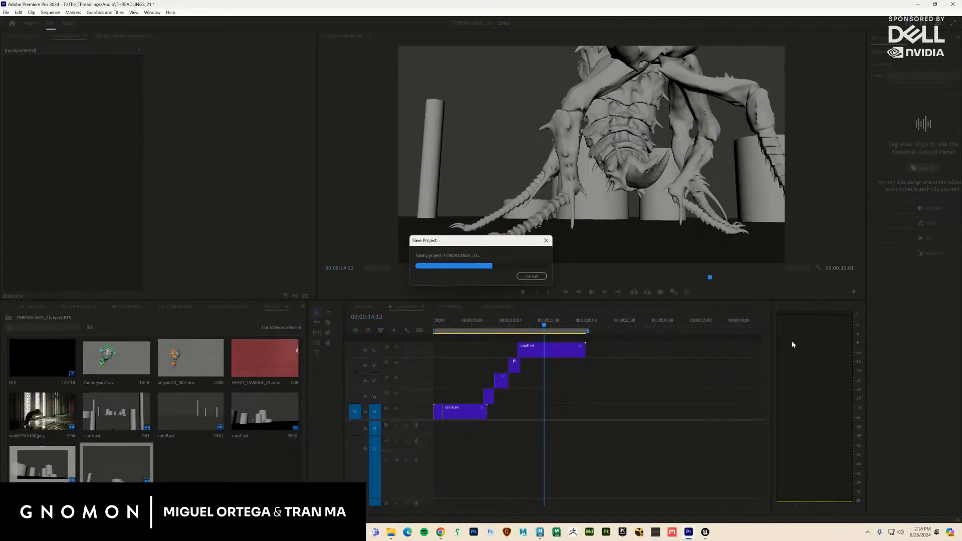